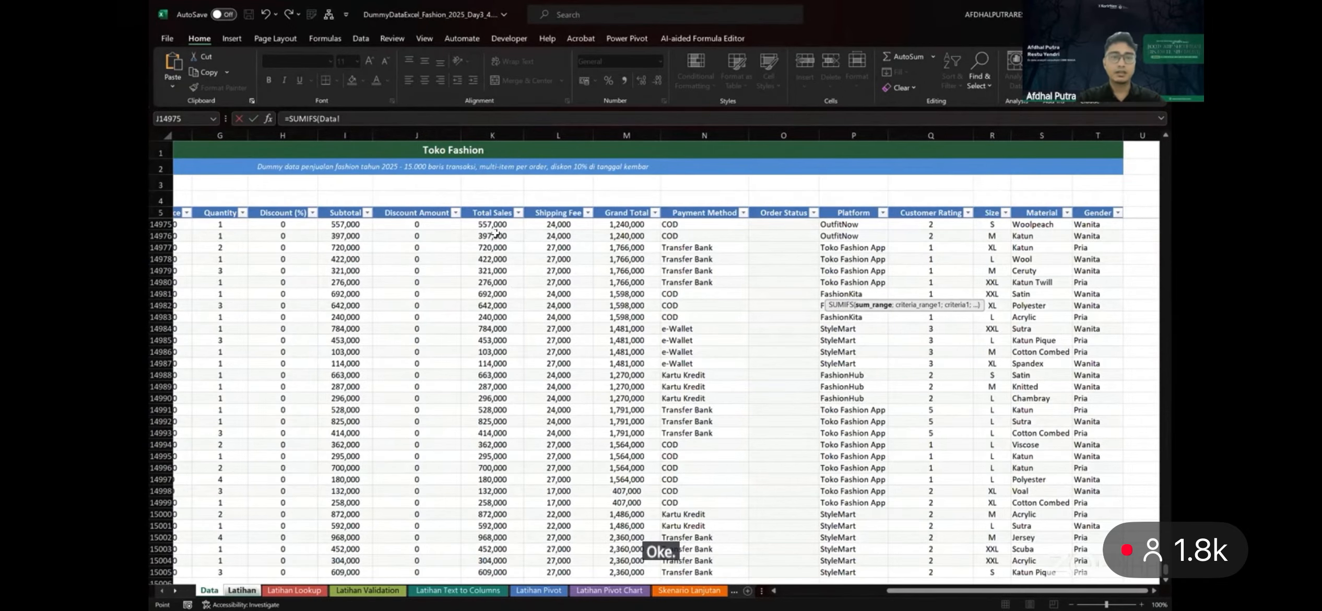
Set the SUMIFS sum range to the Total Sales column as the absolute reference Data!$K$5:$K$15005
{"action": "left_click", "coordinate": [500, 210]}
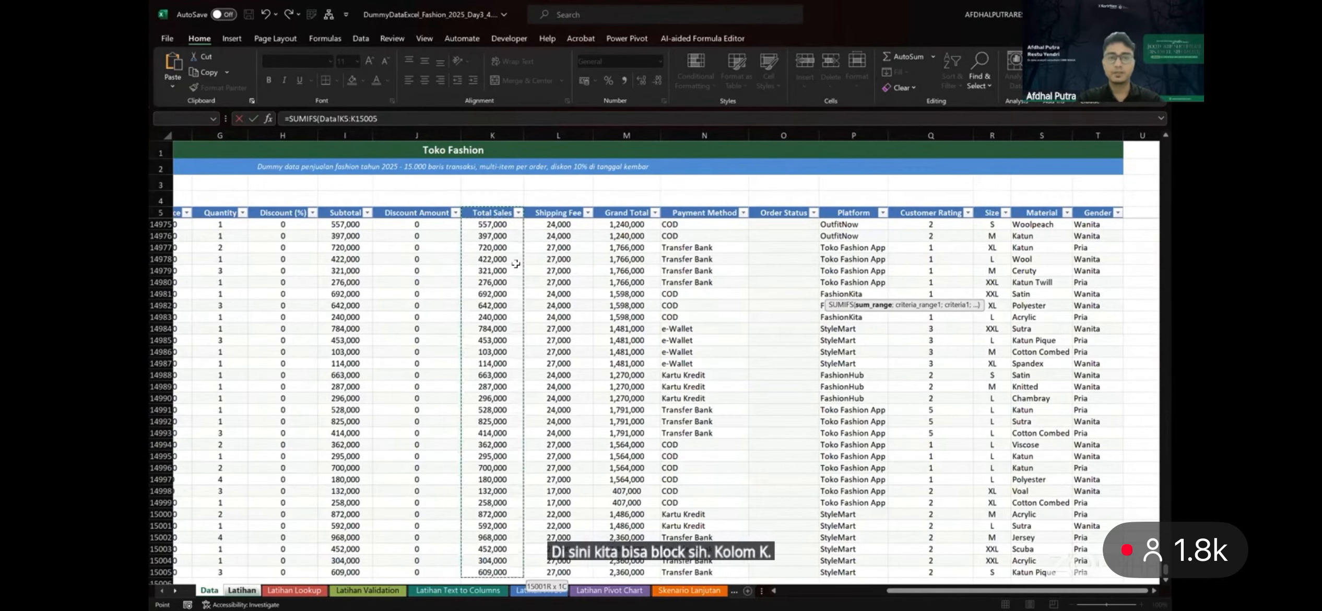
{"action": "key", "text": "ctrl+shift+Down"}
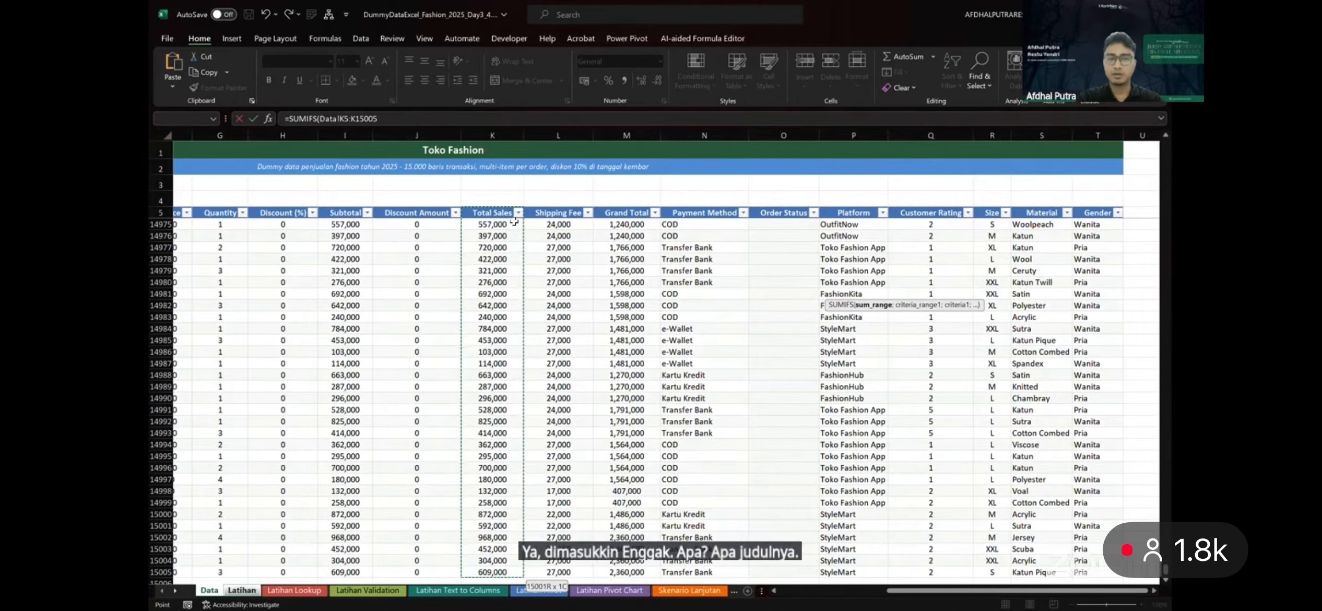
{"action": "left_click", "coordinate": [509, 229]}
{"action": "key", "text": "Up"}
{"action": "key", "text": "ctrl+Up"}
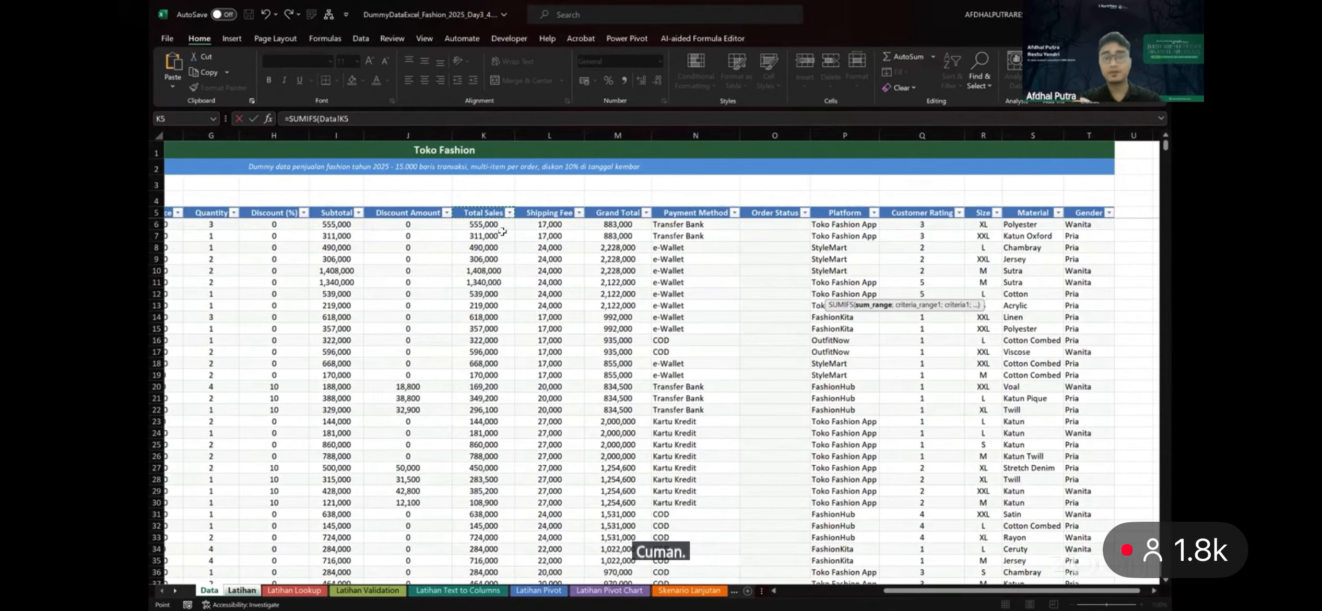
{"action": "key", "text": "ctrl+shift+Down"}
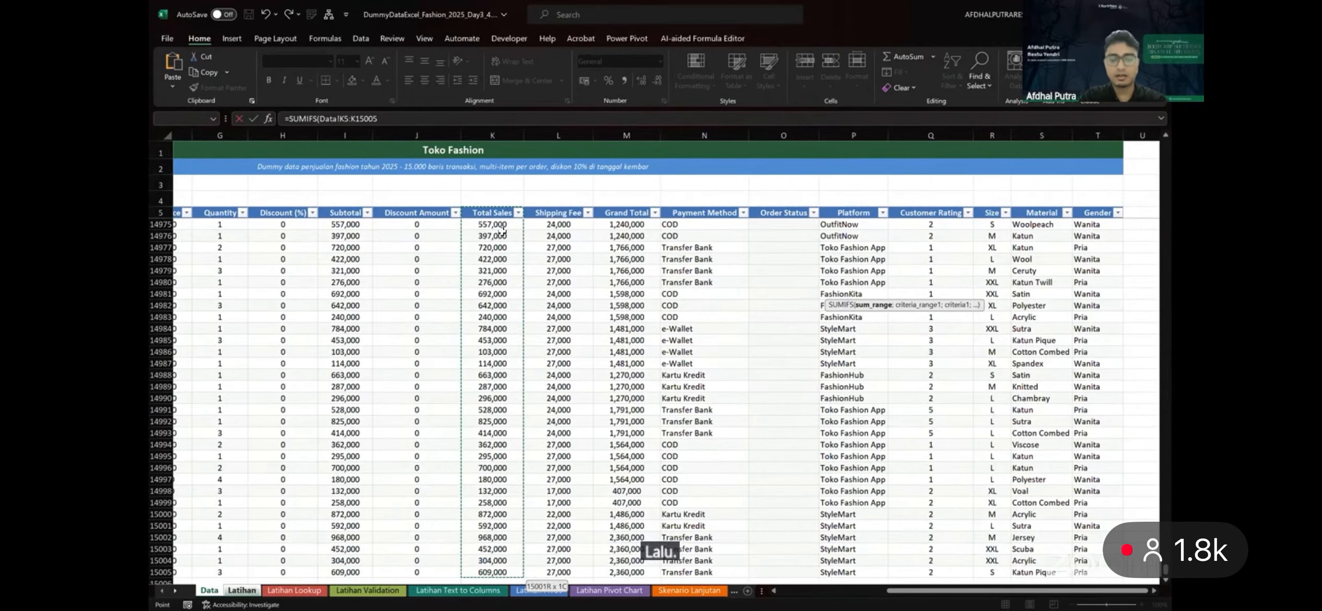
{"action": "key", "text": "F4"}
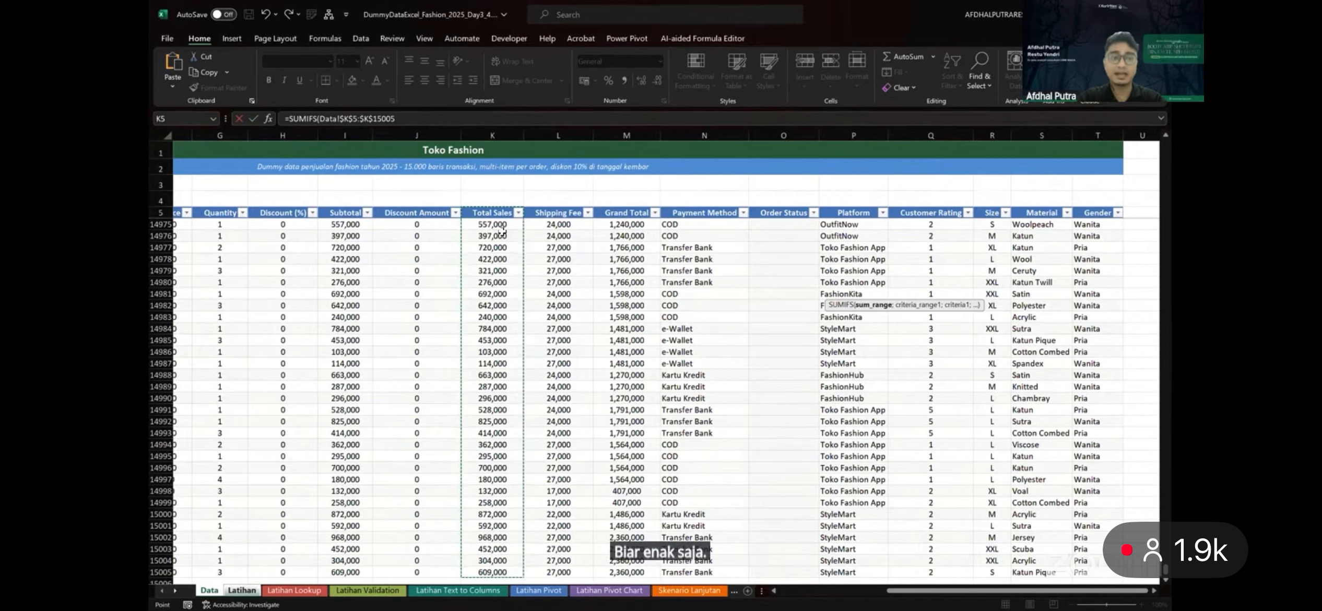
Add the next argument separator, return to the Latihan sheet, and copy the unfinished C7 formula text before leaving the cell
{"action": "type", "text": ";Latihan!"}
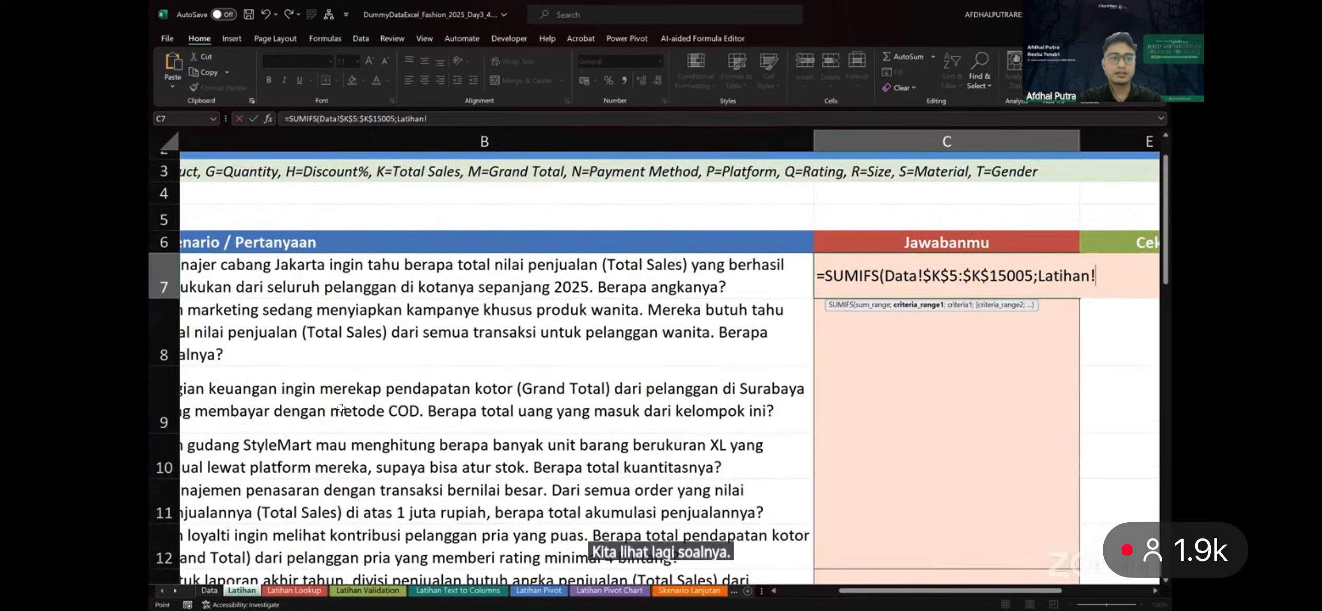
{"action": "left_click", "coordinate": [241, 591]}
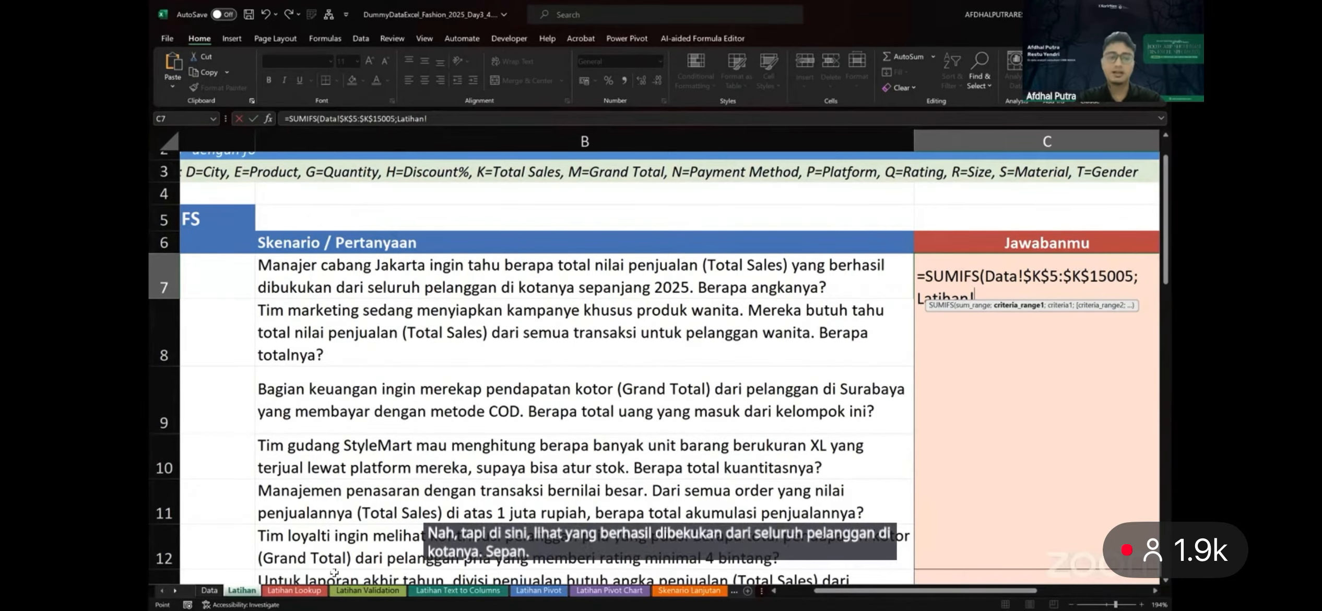
{"action": "scroll", "coordinate": [631, 380], "scroll_direction": "right", "scroll_amount": 5}
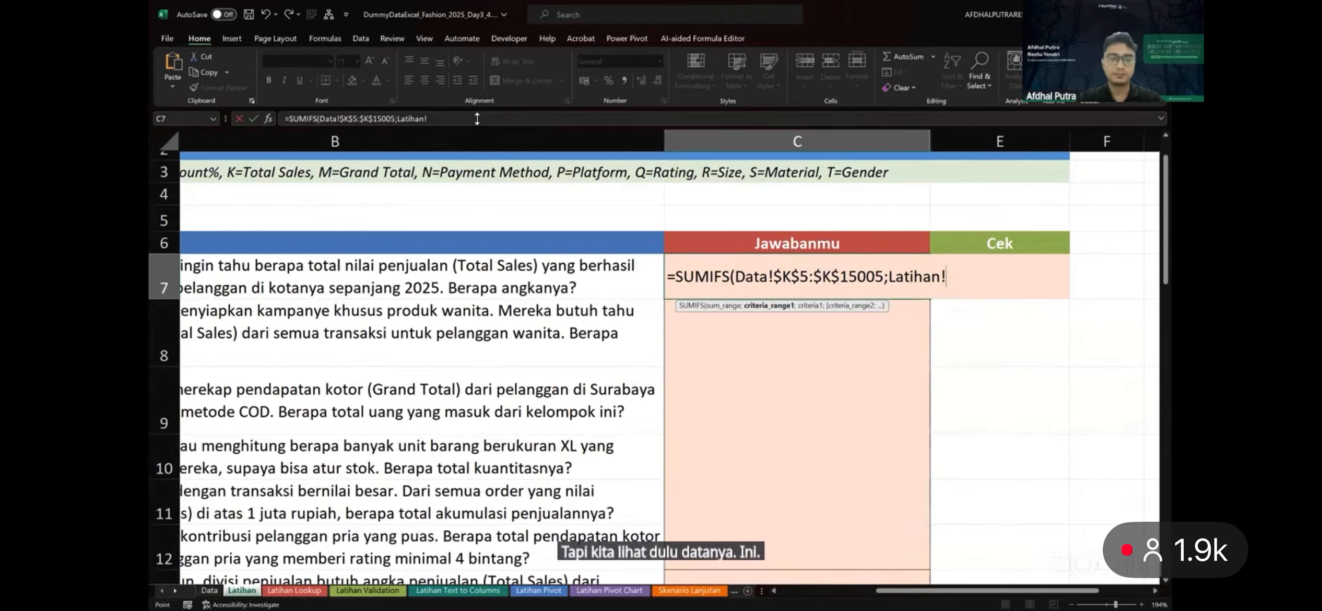
{"action": "left_click_drag", "start_coordinate": [477, 118], "coordinate": [284, 119]}
{"action": "key", "text": "ctrl+c"}
{"action": "key", "text": "Escape"}
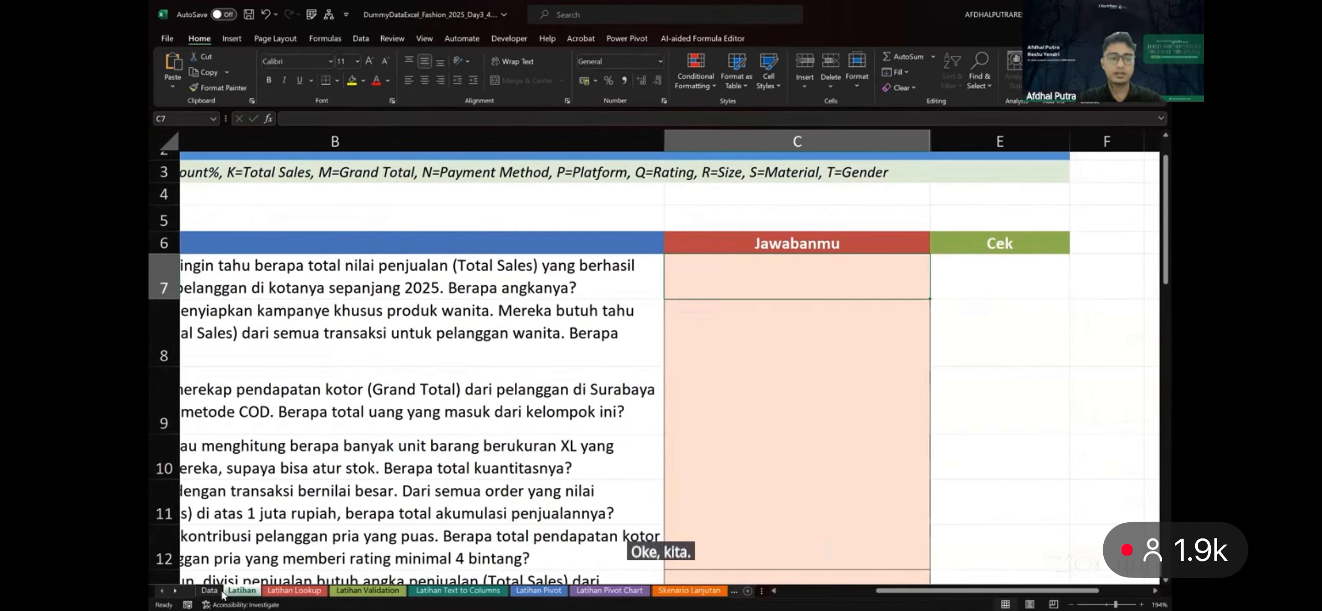
Examine which years the Order Date filter lists on the Data sheet, leaving the filter unapplied
{"action": "key", "text": "ctrl+Page_Up"}
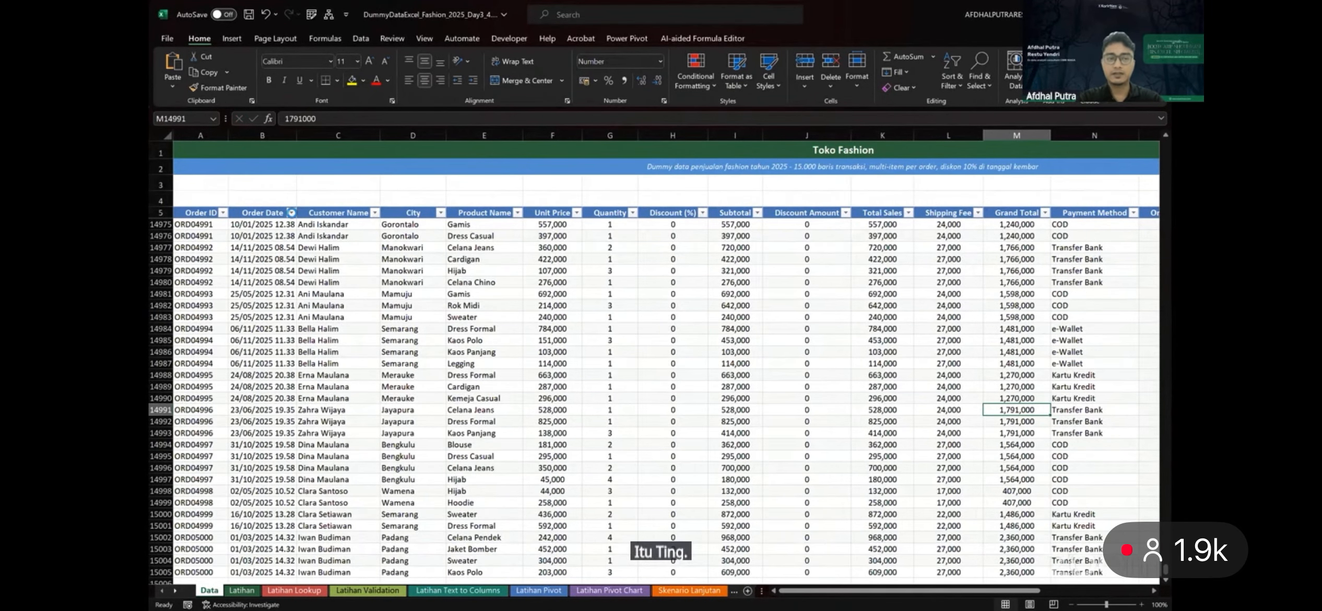
{"action": "left_click", "coordinate": [291, 212]}
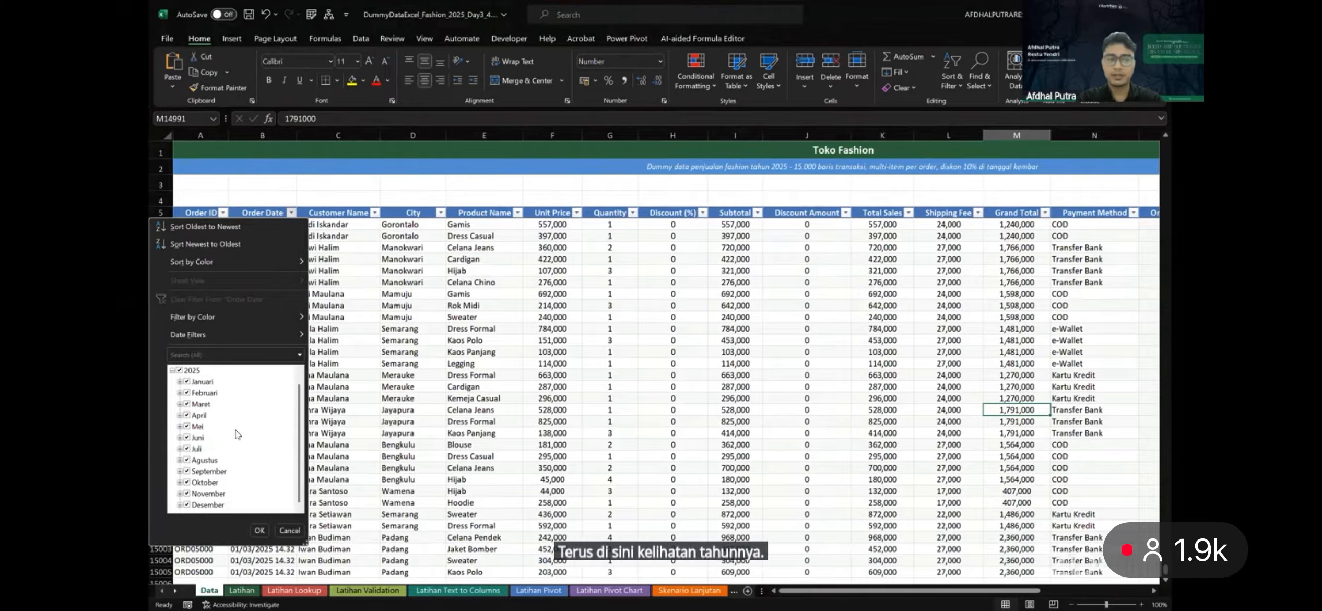
{"action": "scroll", "coordinate": [193, 397], "scroll_direction": "up", "scroll_amount": 1}
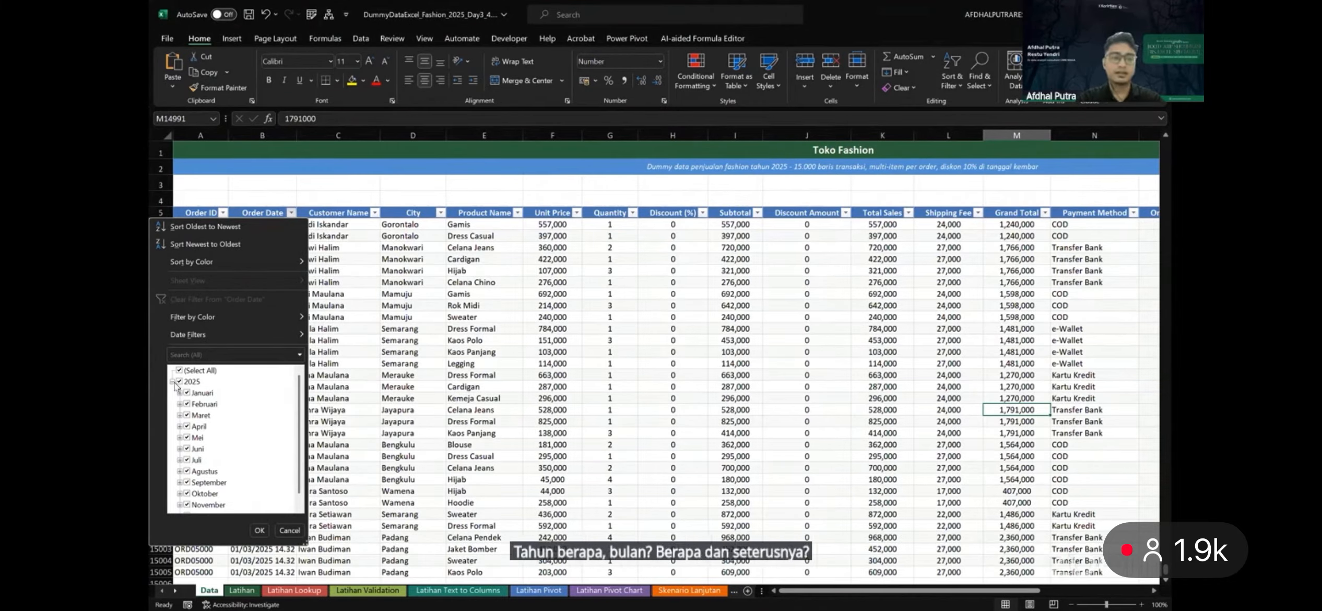
{"action": "left_click", "coordinate": [173, 382]}
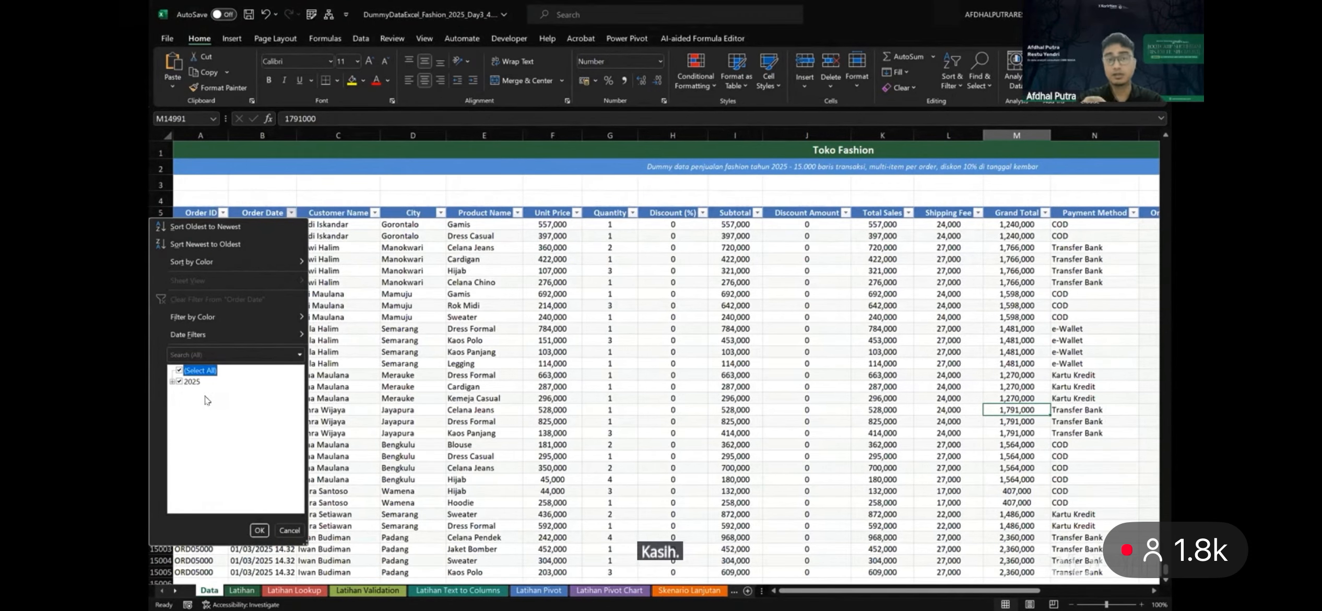
{"action": "left_click", "coordinate": [290, 530]}
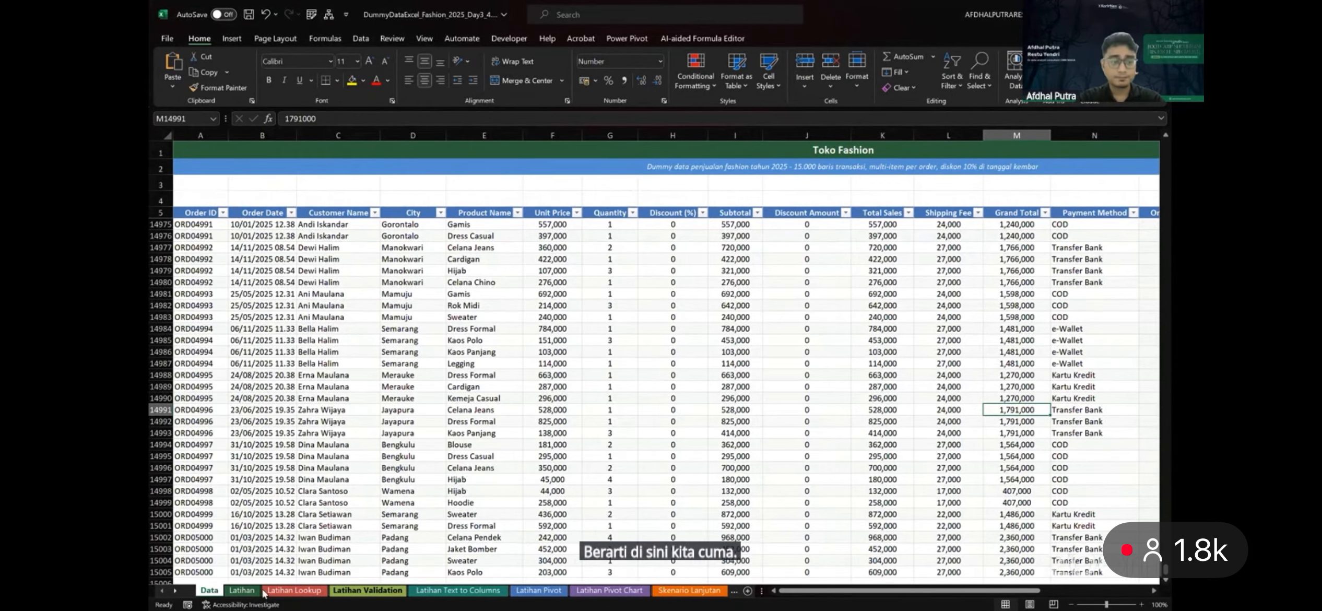
Restore the copied SUMIFS formula in C7 of the Latihan sheet and remove the trailing Latihan! reference
{"action": "left_click", "coordinate": [243, 590]}
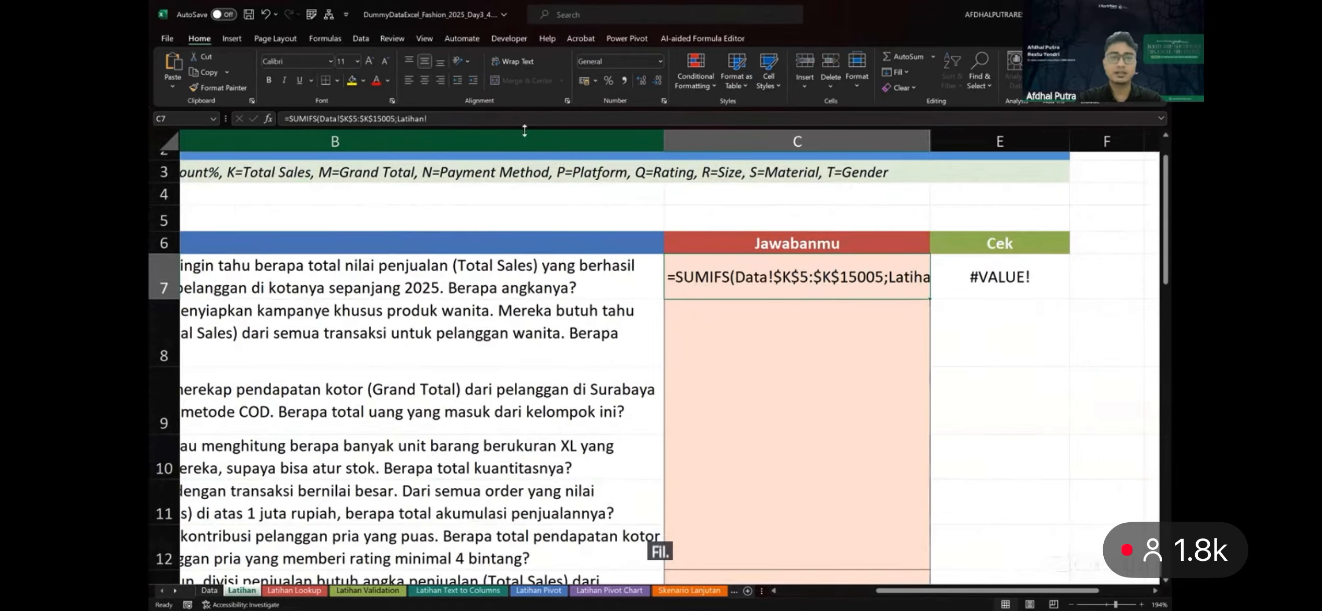
{"action": "left_click", "coordinate": [523, 121]}
{"action": "scroll", "coordinate": [402, 257], "scroll_direction": "left", "scroll_amount": 2}
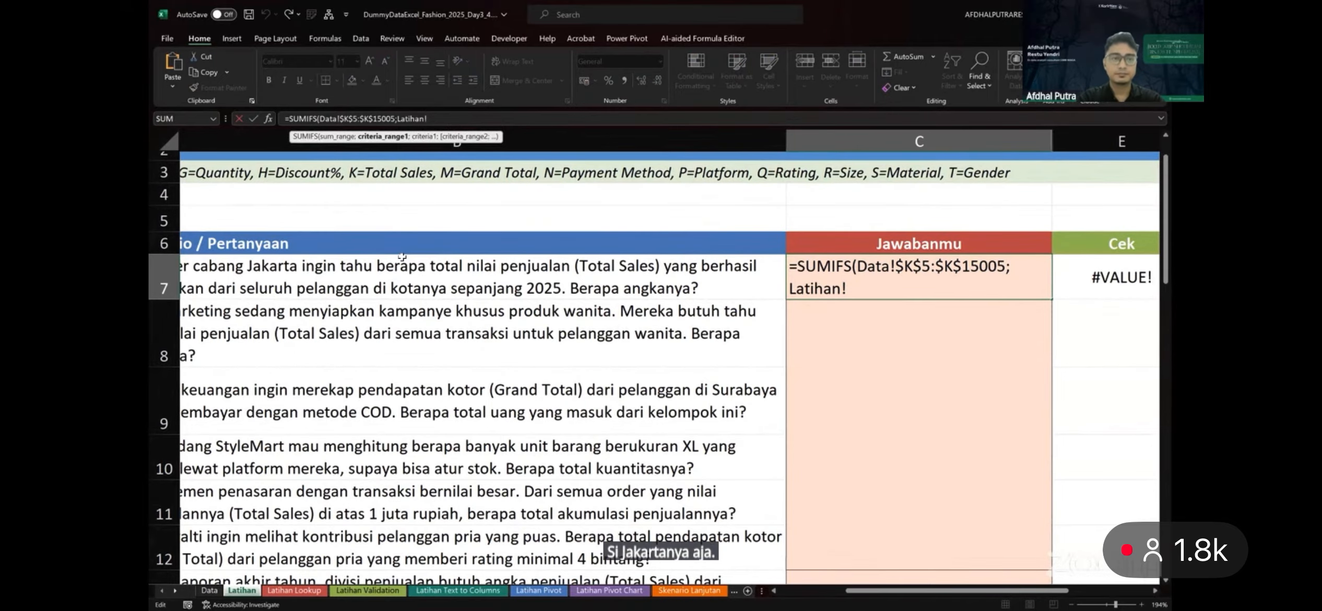
{"action": "key", "text": "BackSpace"}
{"action": "key", "text": "BackSpace"}
{"action": "key", "text": "BackSpace"}
{"action": "key", "text": "BackSpace"}
{"action": "key", "text": "BackSpace"}
{"action": "key", "text": "BackSpace"}
{"action": "key", "text": "BackSpace"}
{"action": "key", "text": "BackSpace"}
{"action": "scroll", "coordinate": [314, 470], "scroll_direction": "left", "scroll_amount": 1}
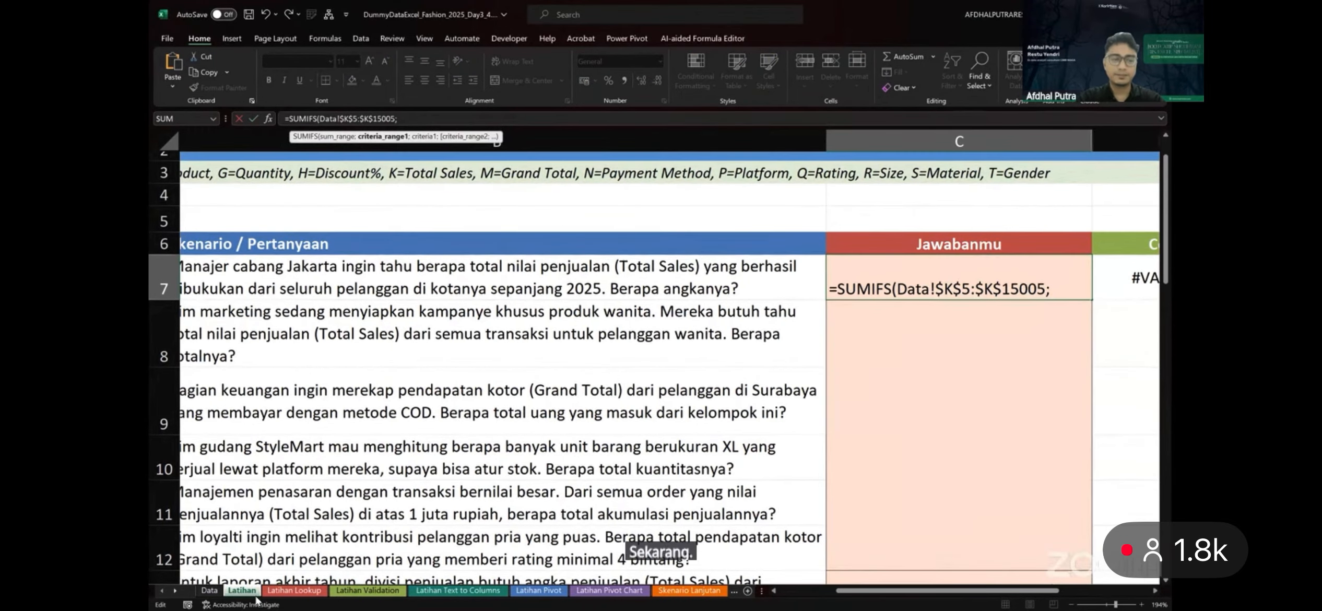
Add the City column Data!$D$5:$D$15005 as the absolute criteria range, with "Jakarta" as its criterion
{"action": "left_click", "coordinate": [210, 592]}
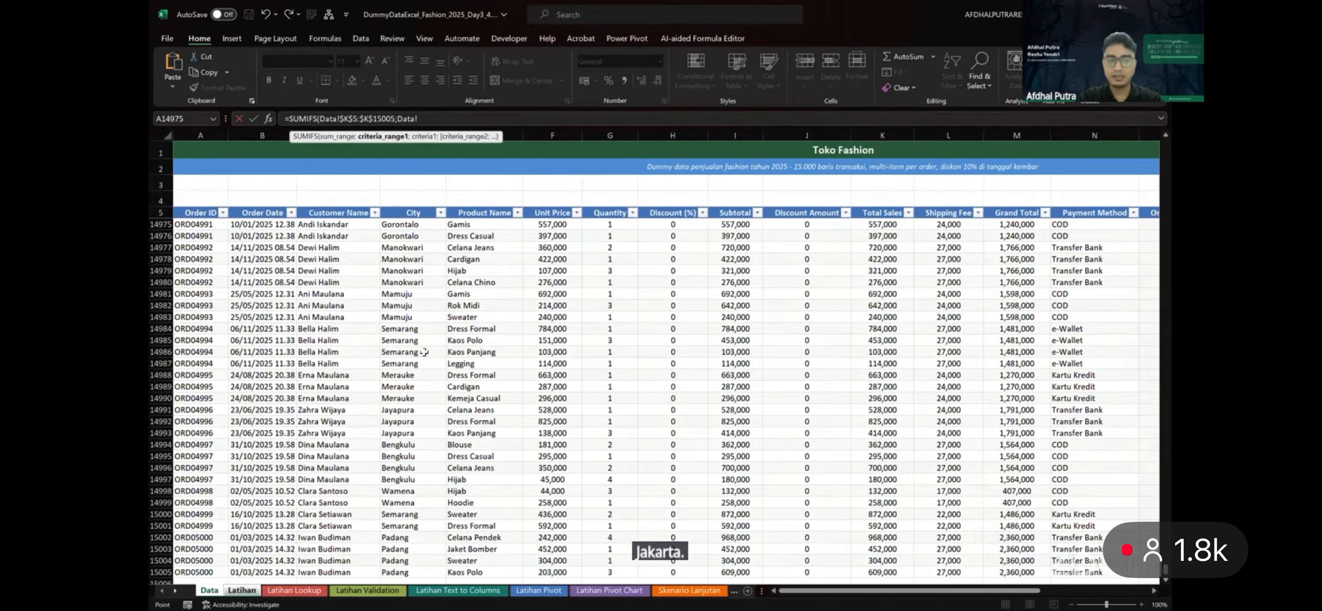
{"action": "left_click", "coordinate": [430, 212]}
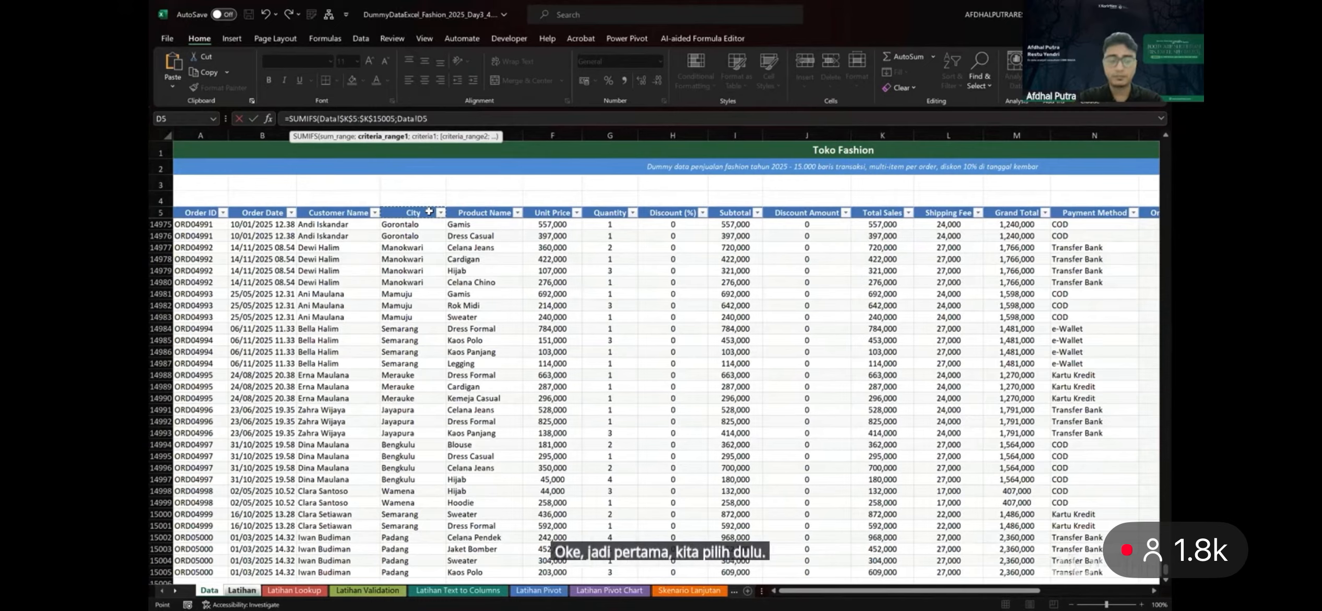
{"action": "key", "text": "ctrl+shift+Down"}
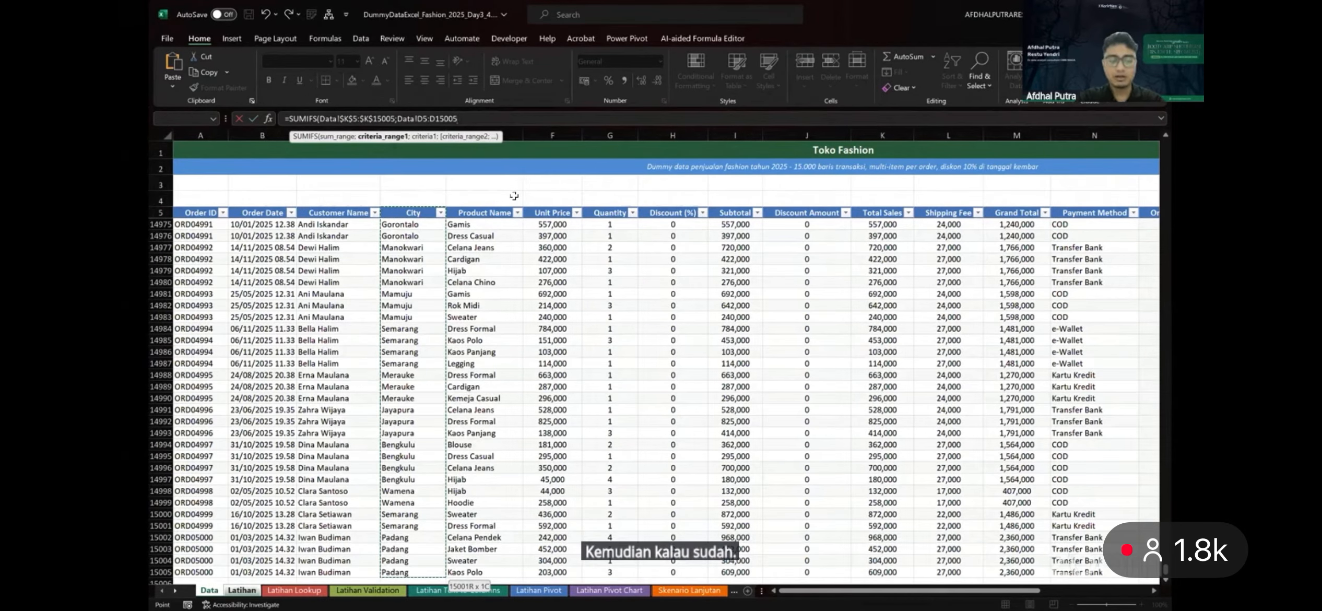
{"action": "key", "text": "F4"}
{"action": "type", "text": ";\"Jakarta"}
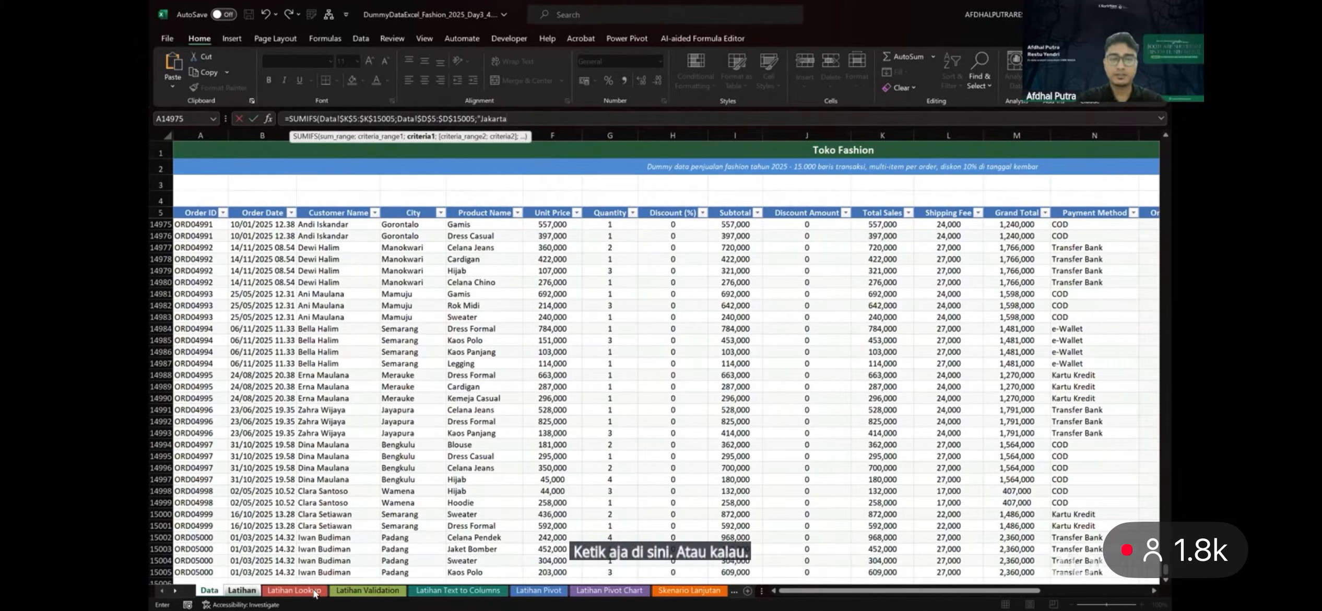
{"action": "type", "text": "\";"}
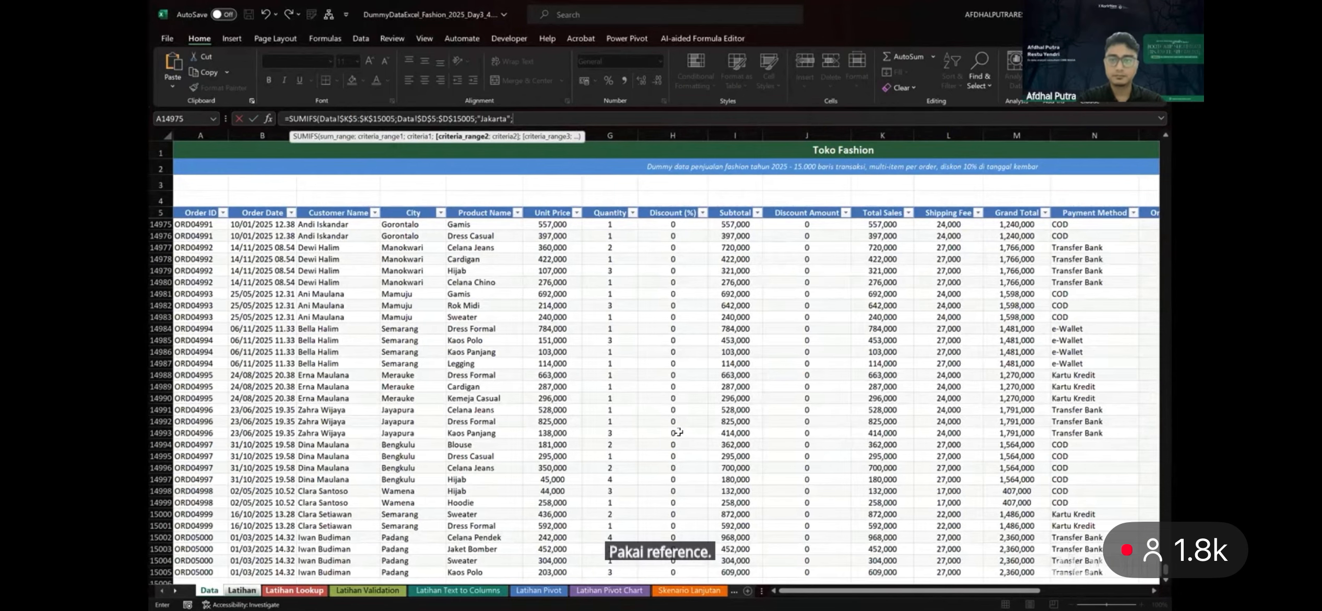
Return to the Latihan sheet and delete the extra separator and Latihan! reference after "Jakarta"
{"action": "key", "text": "ctrl+Page_Down"}
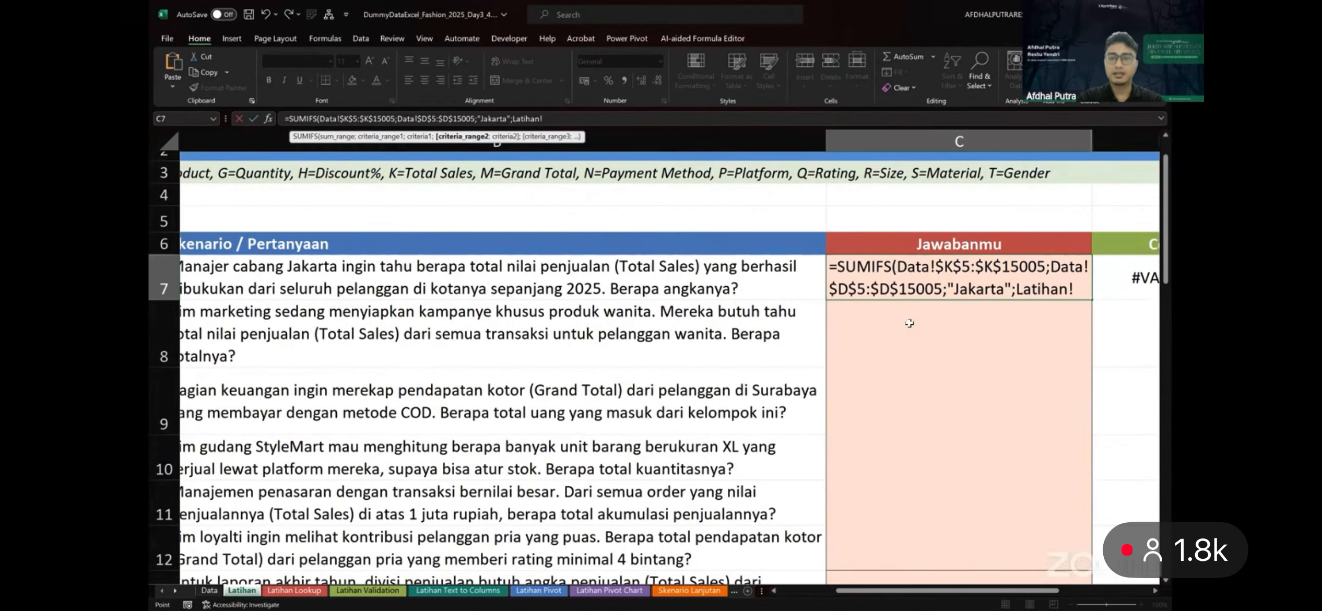
{"action": "key", "text": "BackSpace"}
{"action": "key", "text": "BackSpace"}
{"action": "key", "text": "BackSpace"}
{"action": "key", "text": "BackSpace"}
{"action": "key", "text": "BackSpace"}
{"action": "key", "text": "BackSpace"}
{"action": "key", "text": "BackSpace"}
{"action": "key", "text": "BackSpace"}
{"action": "key", "text": "BackSpace"}
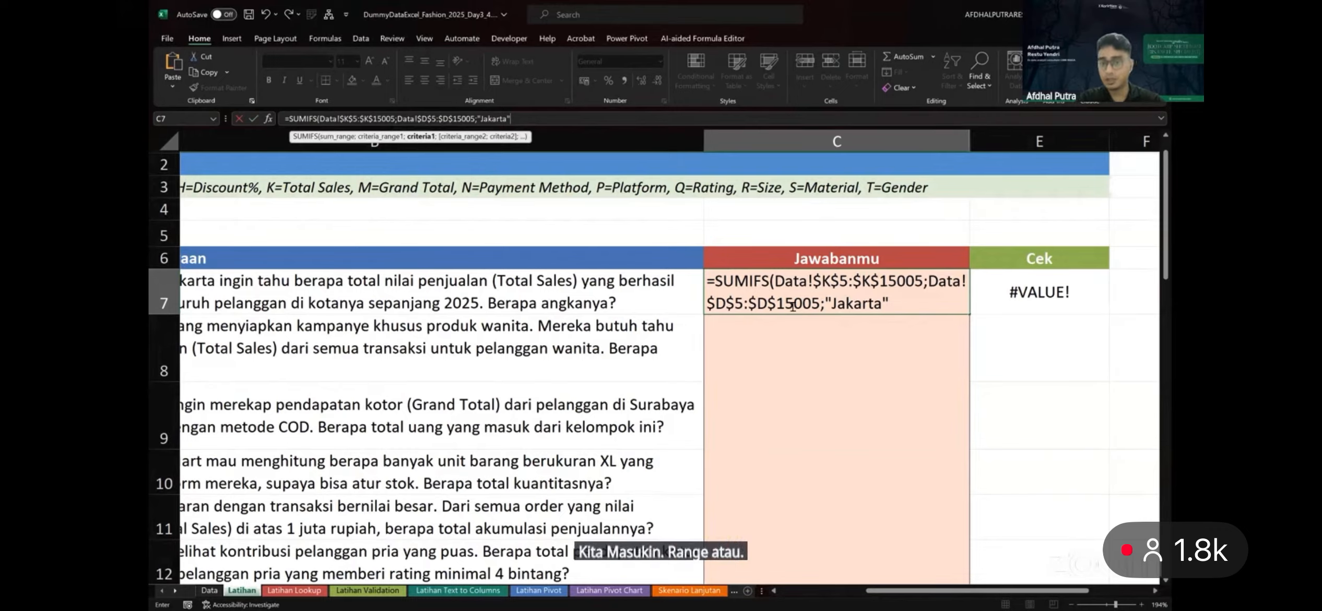
Close and commit the SUMIFS formula in C7, and check the answer against the Cek column
{"action": "type", "text": ")"}
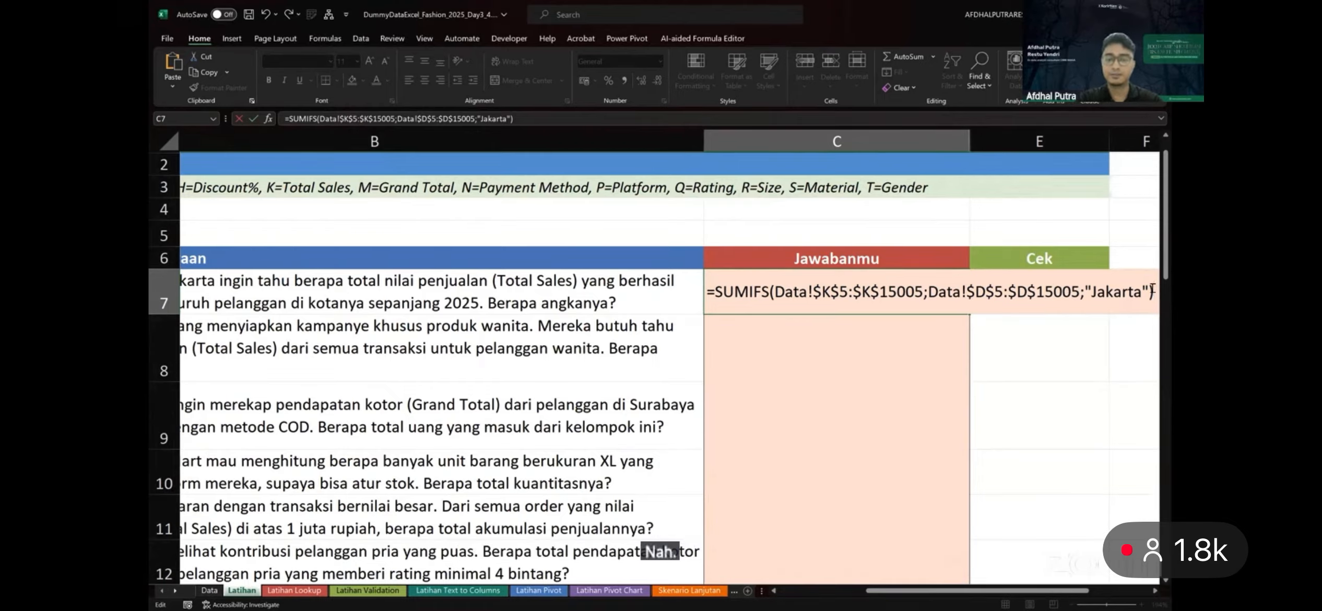
{"action": "key", "text": "Return"}
{"action": "left_click", "coordinate": [1055, 295]}
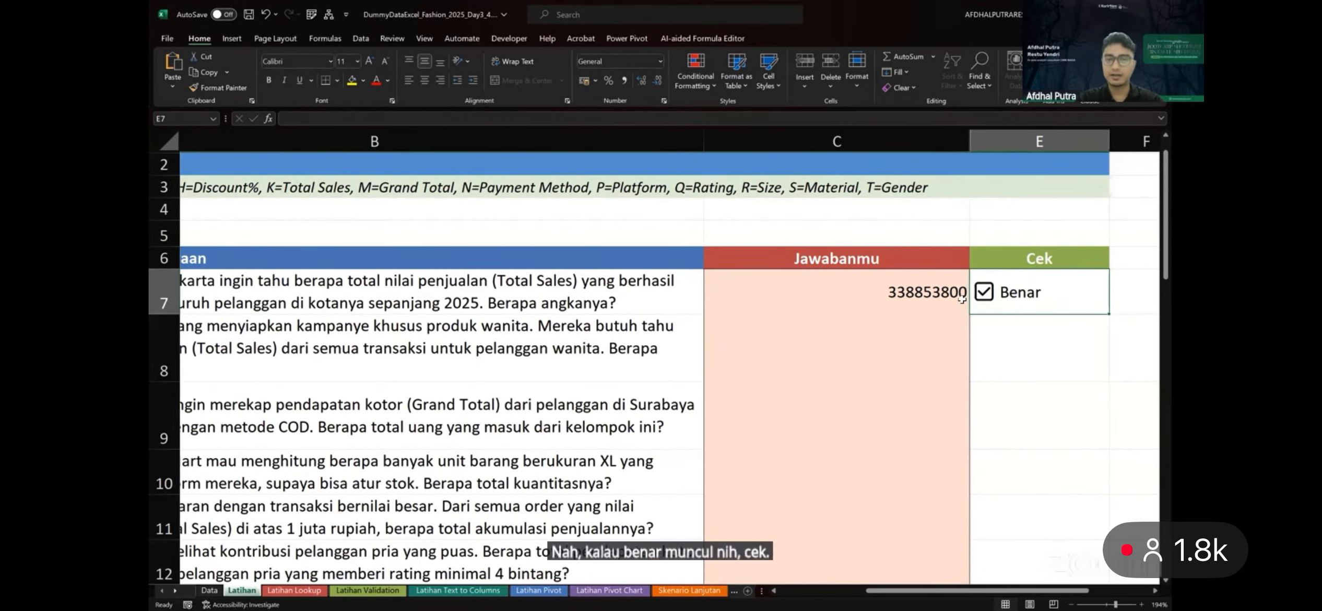
{"action": "left_click", "coordinate": [815, 304]}
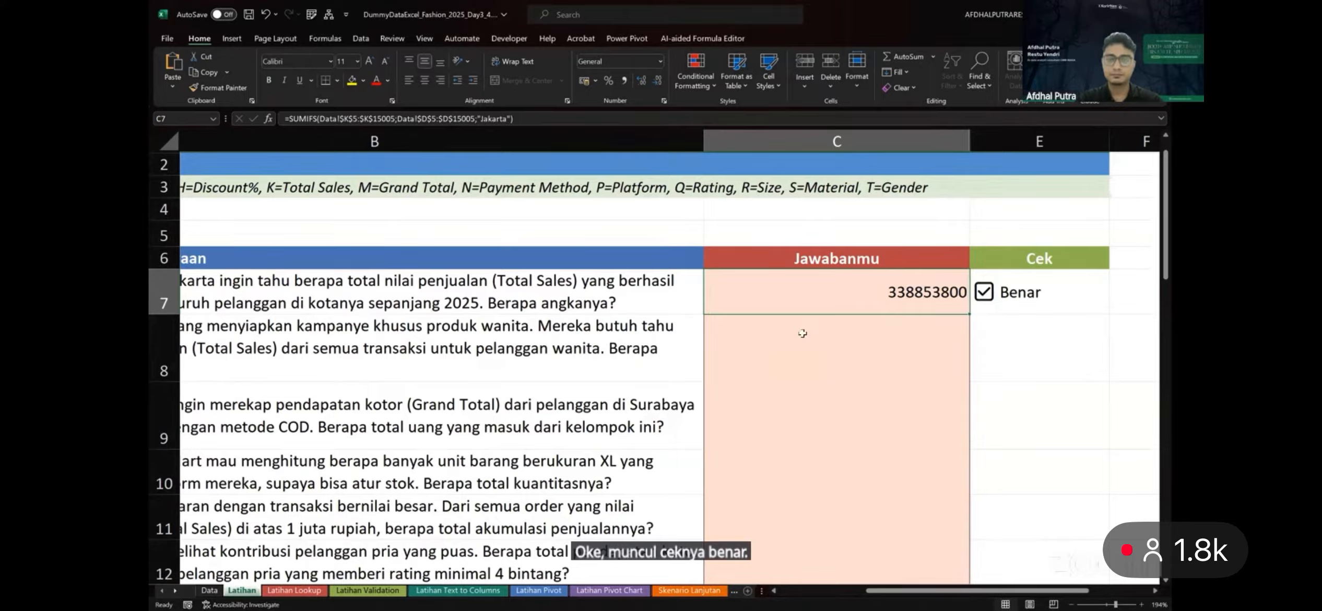
Show the SUMIFS formula of C7 as text in F7, beside the Cek column
{"action": "left_click", "coordinate": [857, 340]}
{"action": "scroll", "coordinate": [857, 340], "scroll_direction": "left", "scroll_amount": 5}
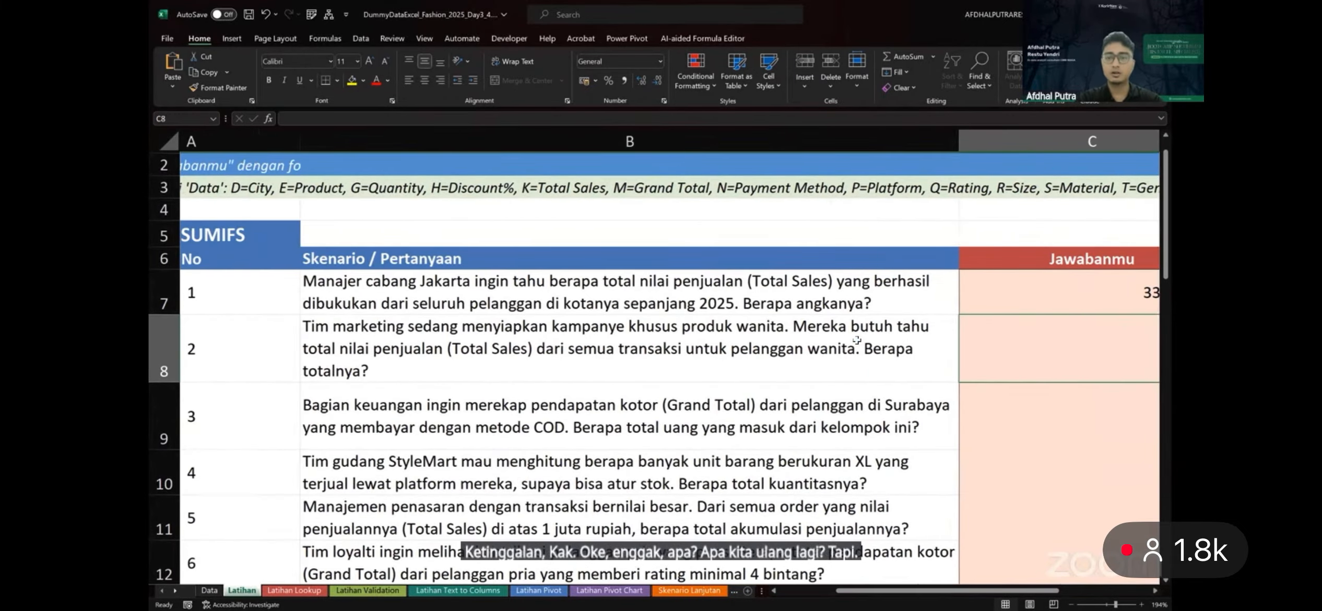
{"action": "scroll", "coordinate": [857, 340], "scroll_direction": "right", "scroll_amount": 5}
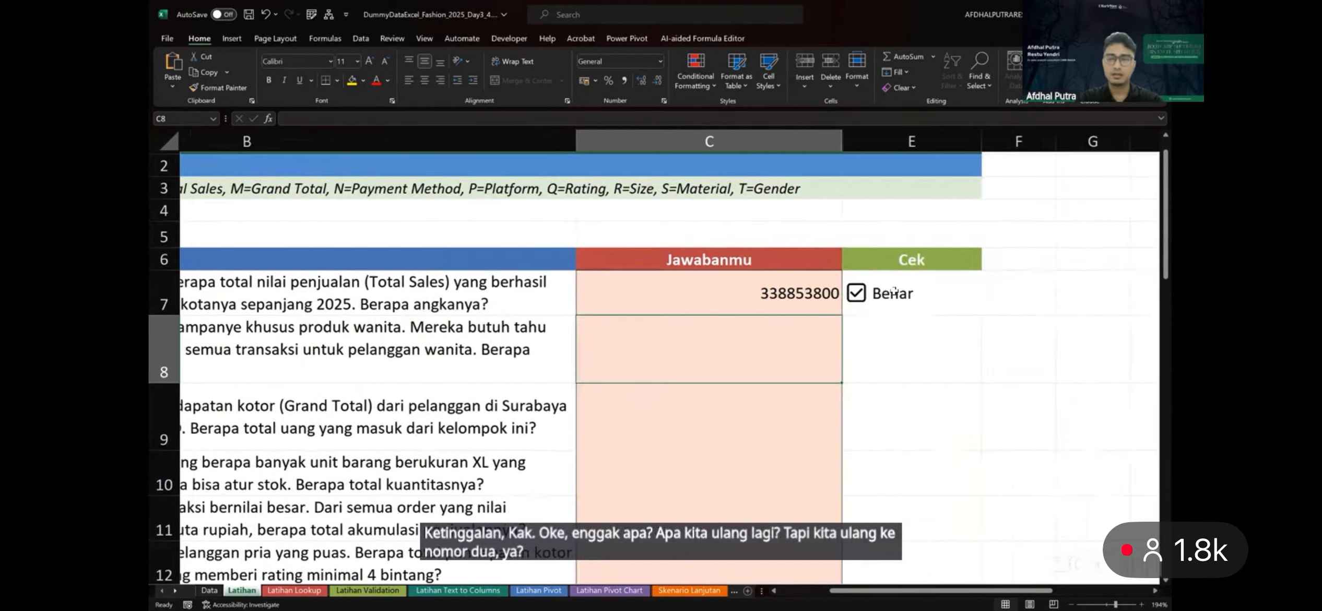
{"action": "double_click", "coordinate": [895, 290]}
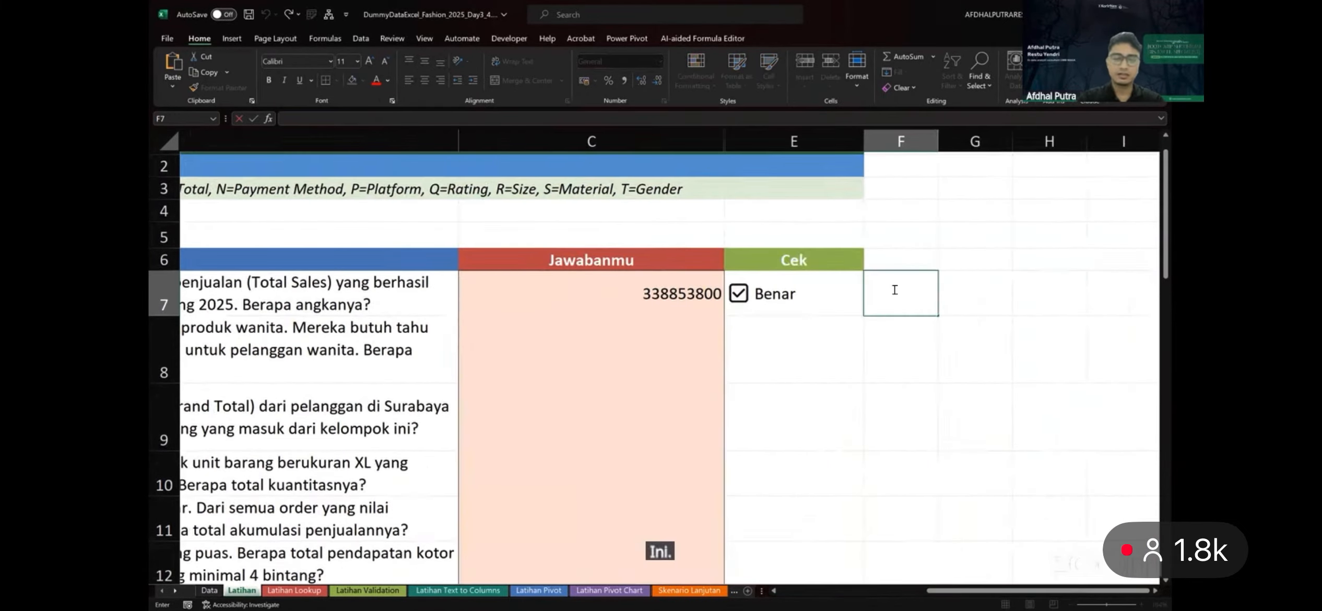
{"action": "type", "text": "="}
{"action": "key", "text": "ctrl+v"}
{"action": "key", "text": "Return"}
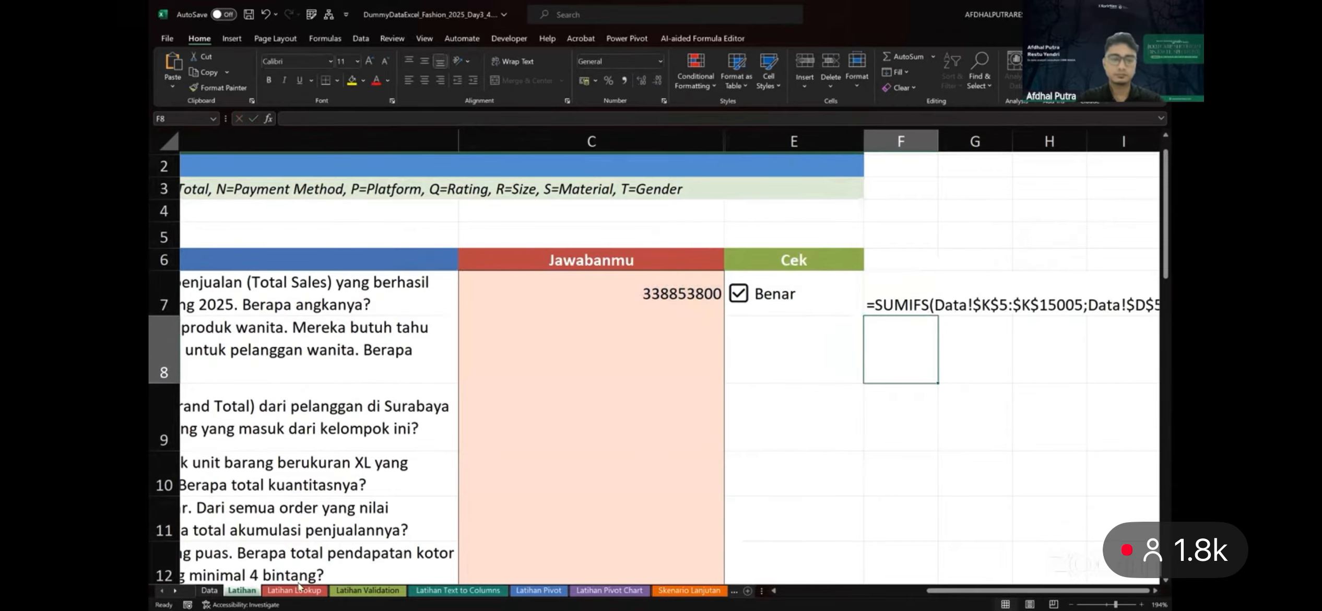
Select answer cell C8 on the Latihan sheet and read scenario 2 about total sales to female customers
{"action": "left_click", "coordinate": [209, 590]}
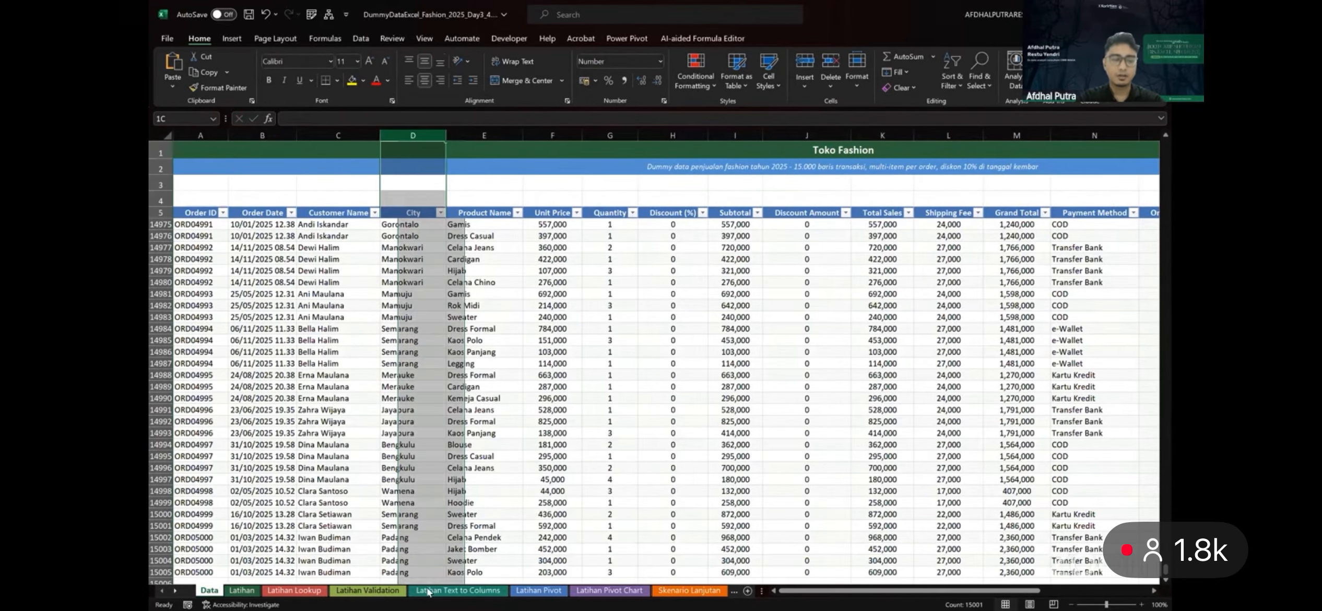
{"action": "left_click", "coordinate": [242, 590]}
{"action": "scroll", "coordinate": [619, 377], "scroll_direction": "left", "scroll_amount": 5}
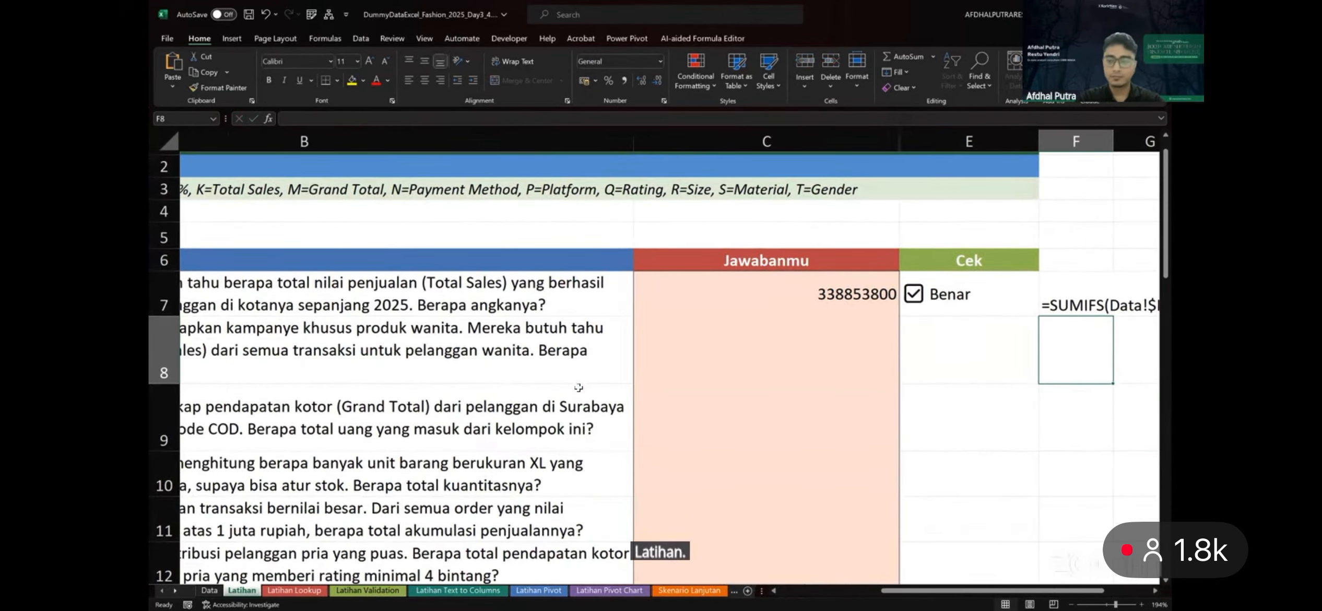
{"action": "key", "text": "Left"}
{"action": "key", "text": "Left"}
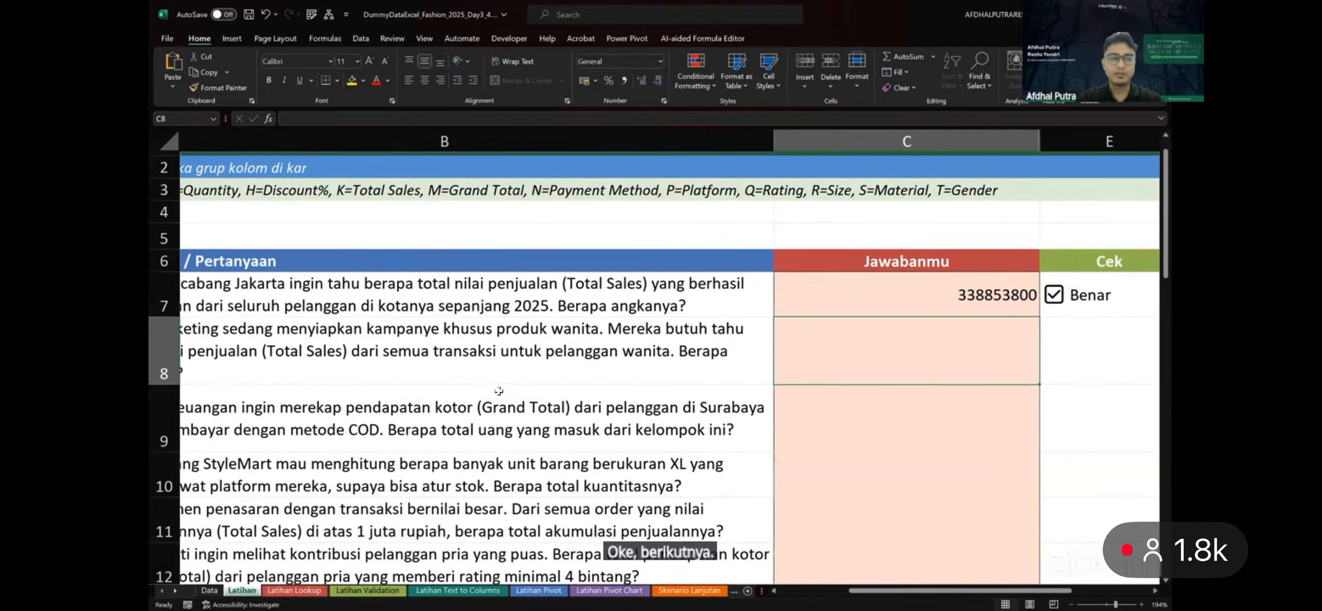
{"action": "scroll", "coordinate": [499, 391], "scroll_direction": "left", "scroll_amount": 2}
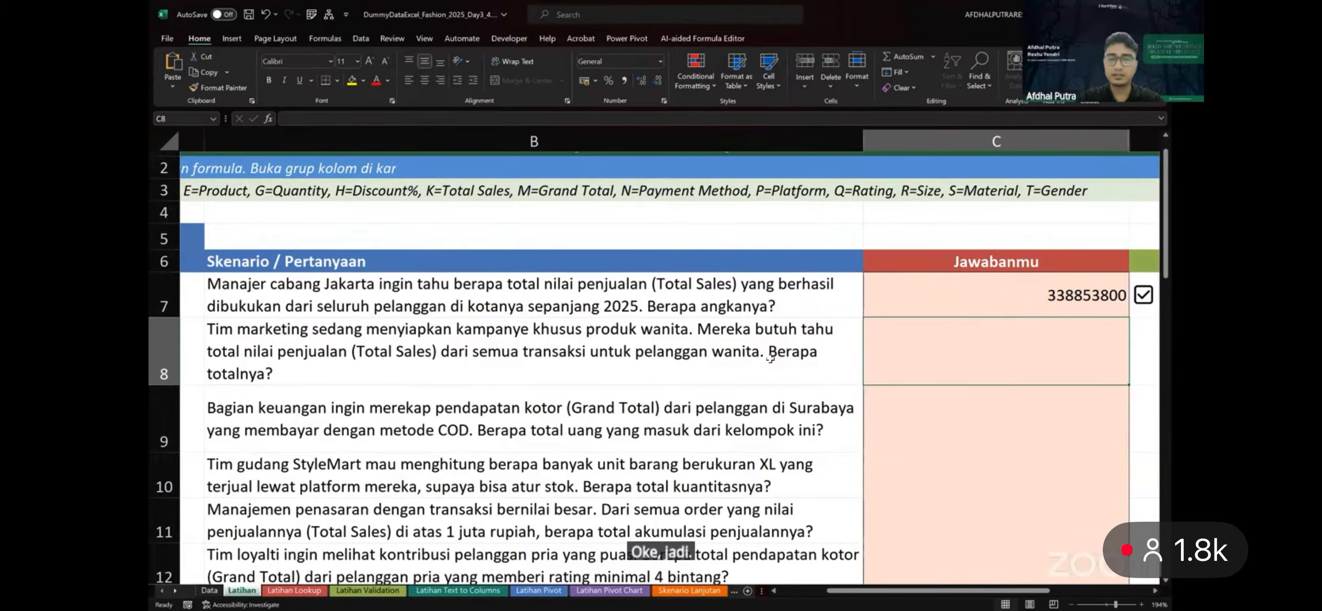
{"action": "scroll", "coordinate": [674, 373], "scroll_direction": "left", "scroll_amount": 3}
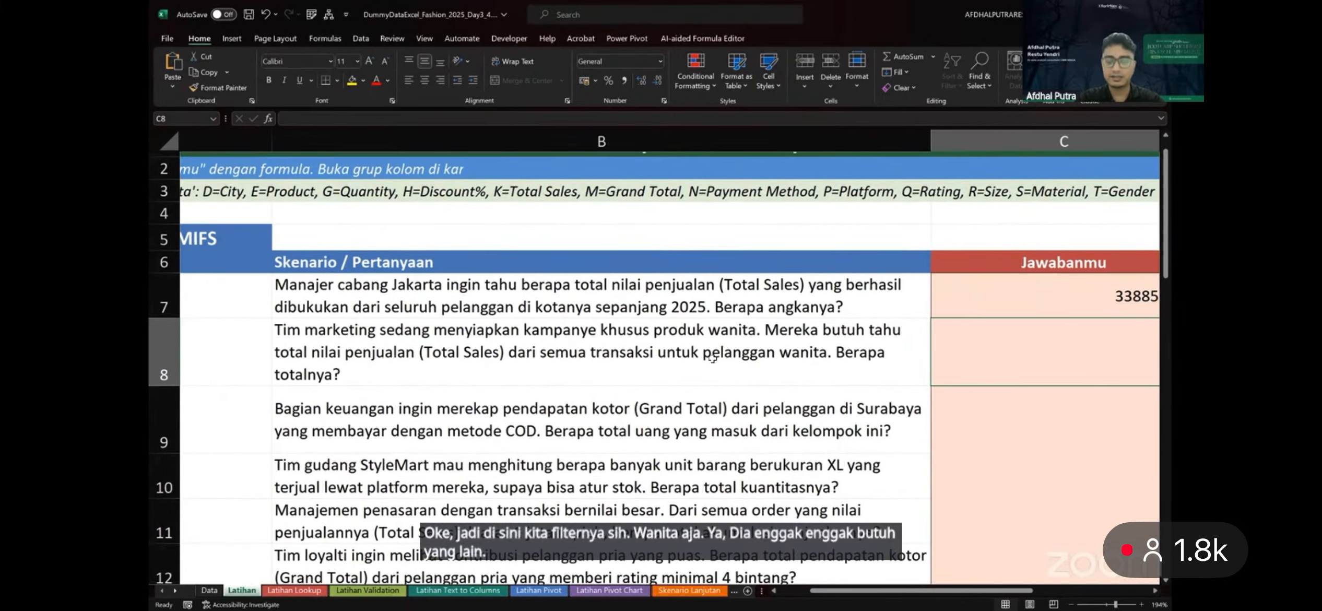
{"action": "scroll", "coordinate": [685, 293], "scroll_direction": "right", "scroll_amount": 4}
{"action": "left_click", "coordinate": [676, 298]}
{"action": "double_click", "coordinate": [676, 297]}
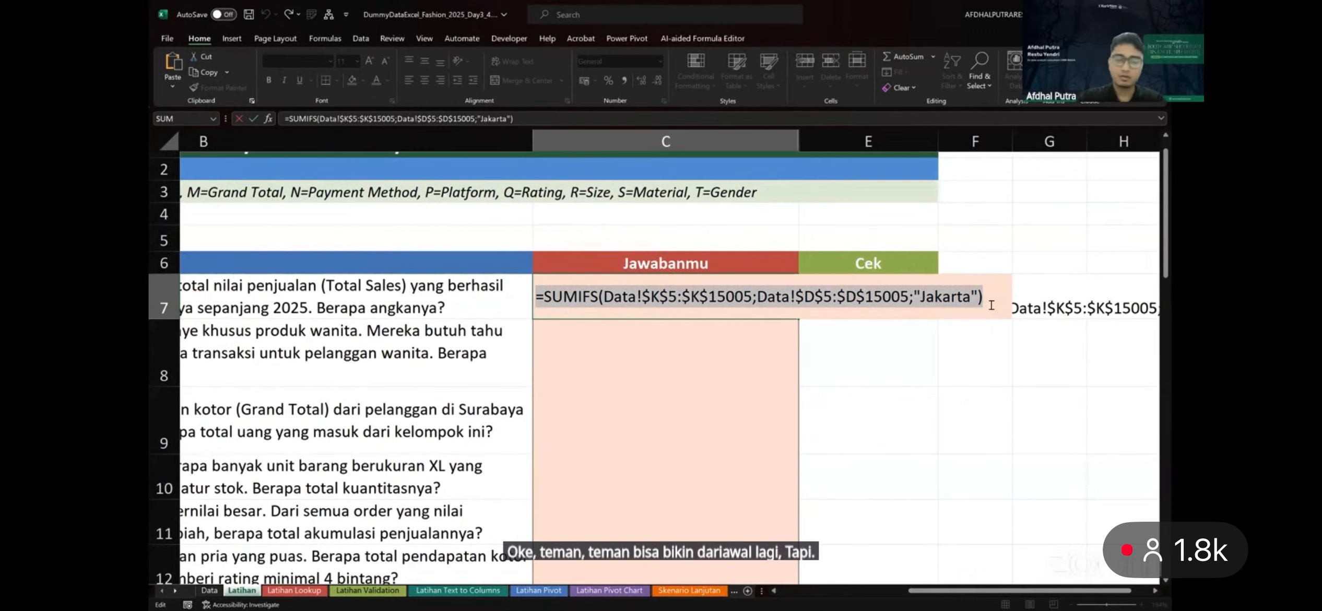
{"action": "key", "text": "Return"}
{"action": "key", "text": "ctrl+v"}
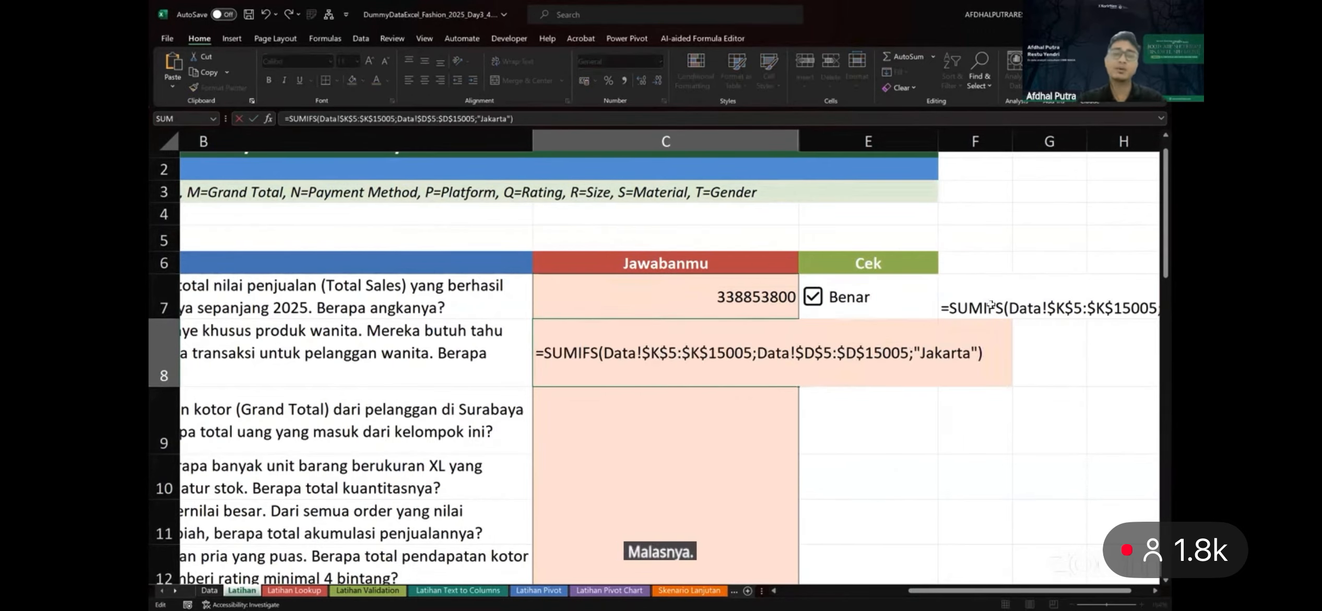
{"action": "scroll", "coordinate": [1104, 263], "scroll_direction": "right", "scroll_amount": 1}
{"action": "left_click_drag", "start_coordinate": [680, 354], "coordinate": [531, 354]}
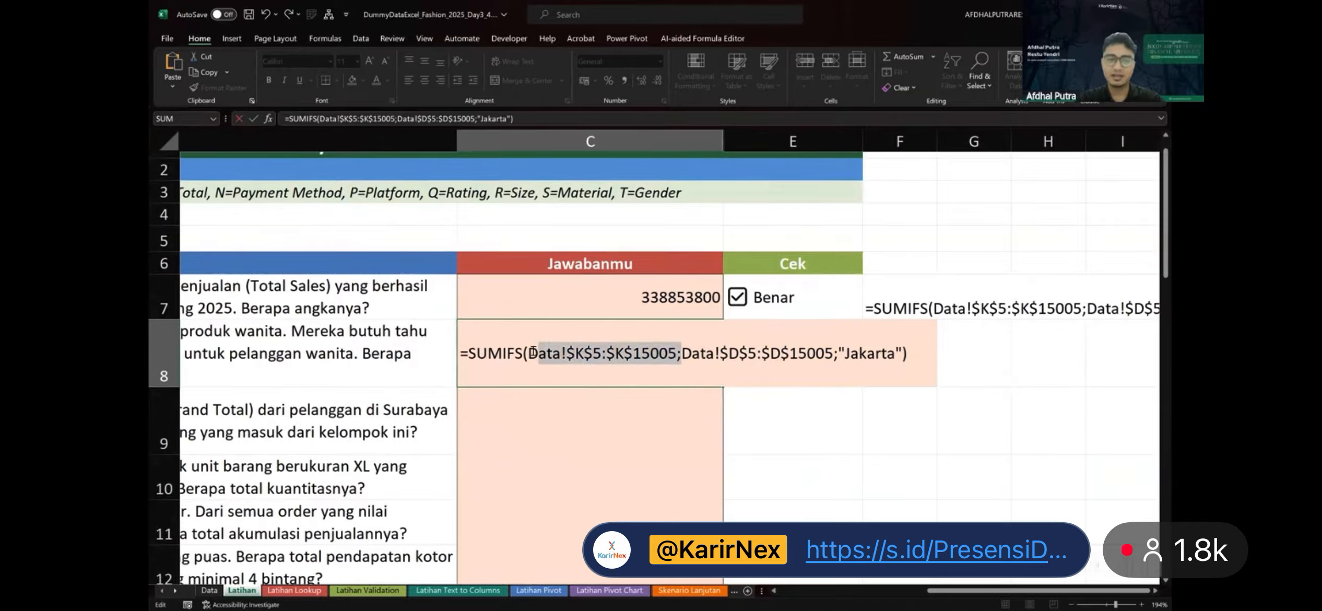
{"action": "key", "text": "Escape"}
Copy the SUMIFS formula text of C7 into C8 and remove its city criteria range and "Jakarta" criterion
{"action": "double_click", "coordinate": [654, 299]}
{"action": "key", "text": "ctrl+a"}
{"action": "key", "text": "ctrl+c"}
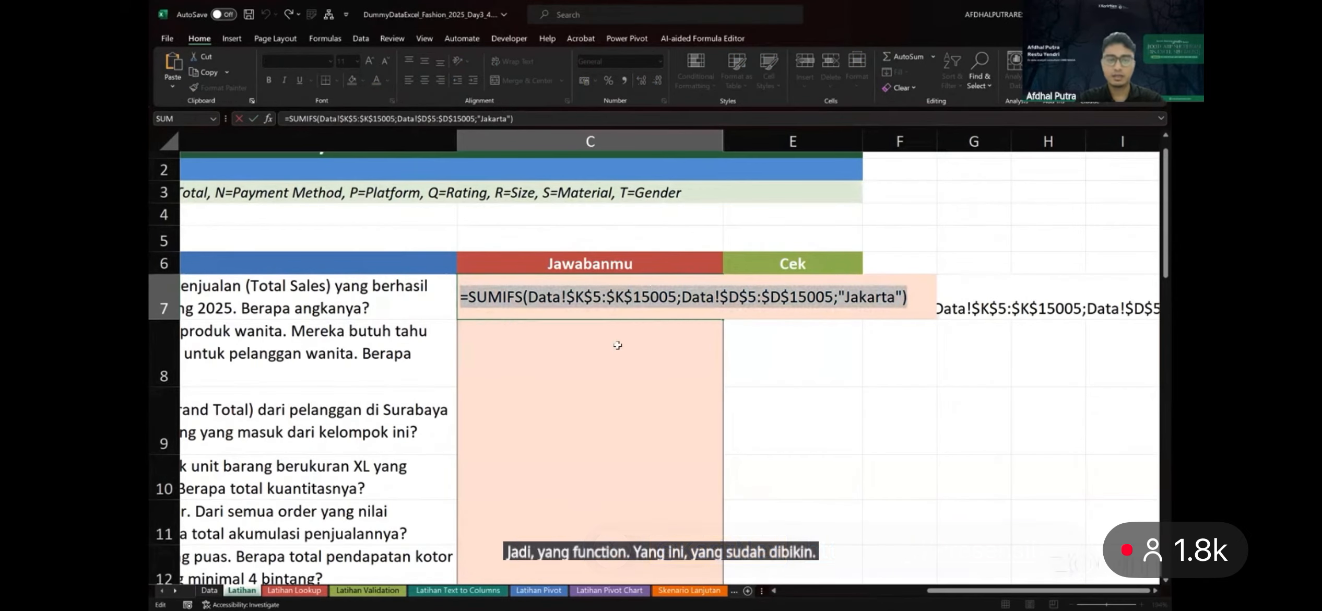
{"action": "key", "text": "Return"}
{"action": "key", "text": "ctrl+v"}
{"action": "left_click_drag", "start_coordinate": [683, 354], "coordinate": [901, 355]}
{"action": "key", "text": "BackSpace"}
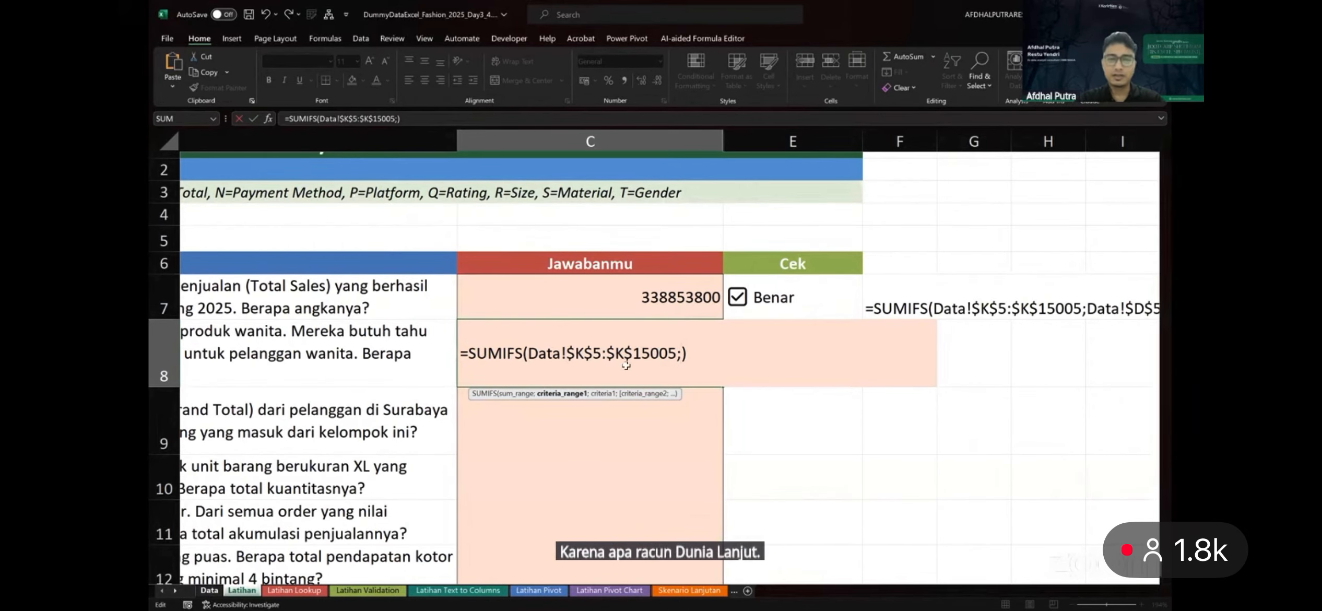
Set the criteria range of the C8 formula to the Data sheet's Gender column, $T$5:$T$15005, as an absolute reference
{"action": "left_click", "coordinate": [209, 590]}
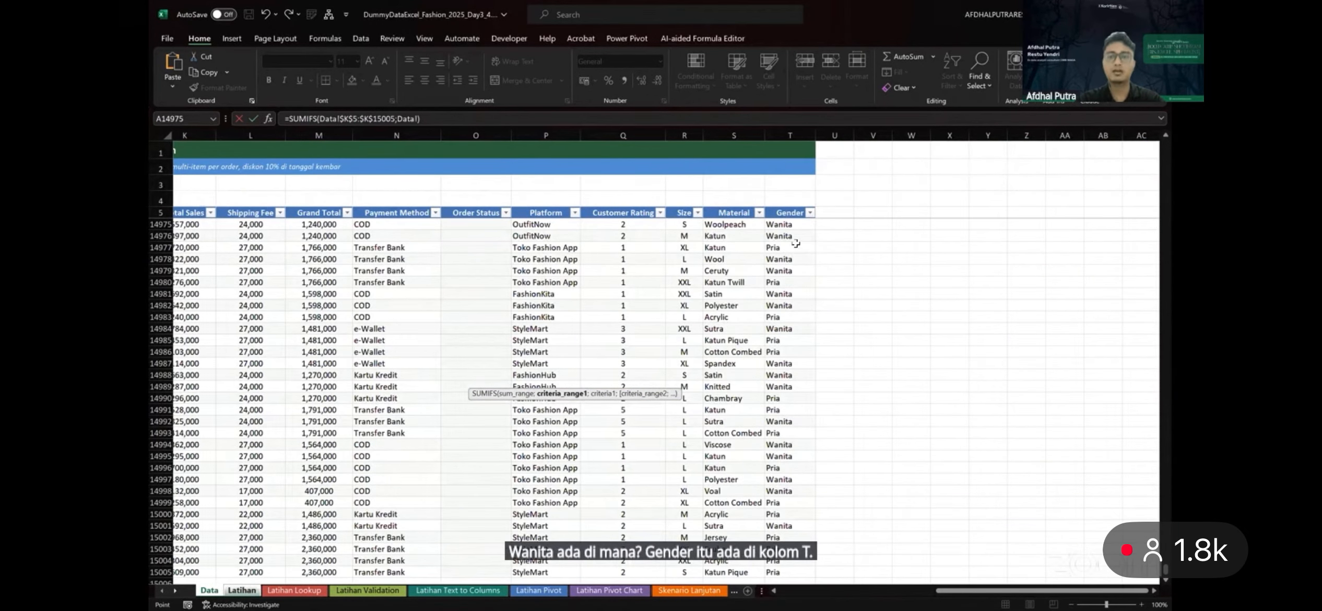
{"action": "key", "text": "ctrl+shift+Down"}
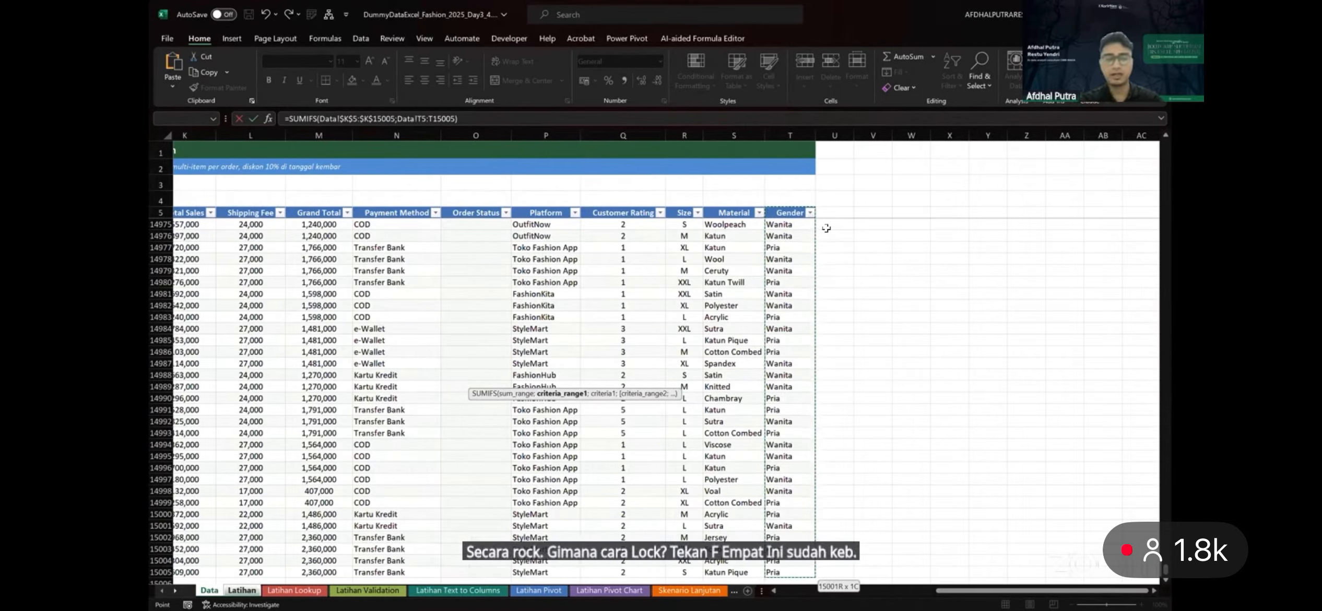
{"action": "key", "text": "F4"}
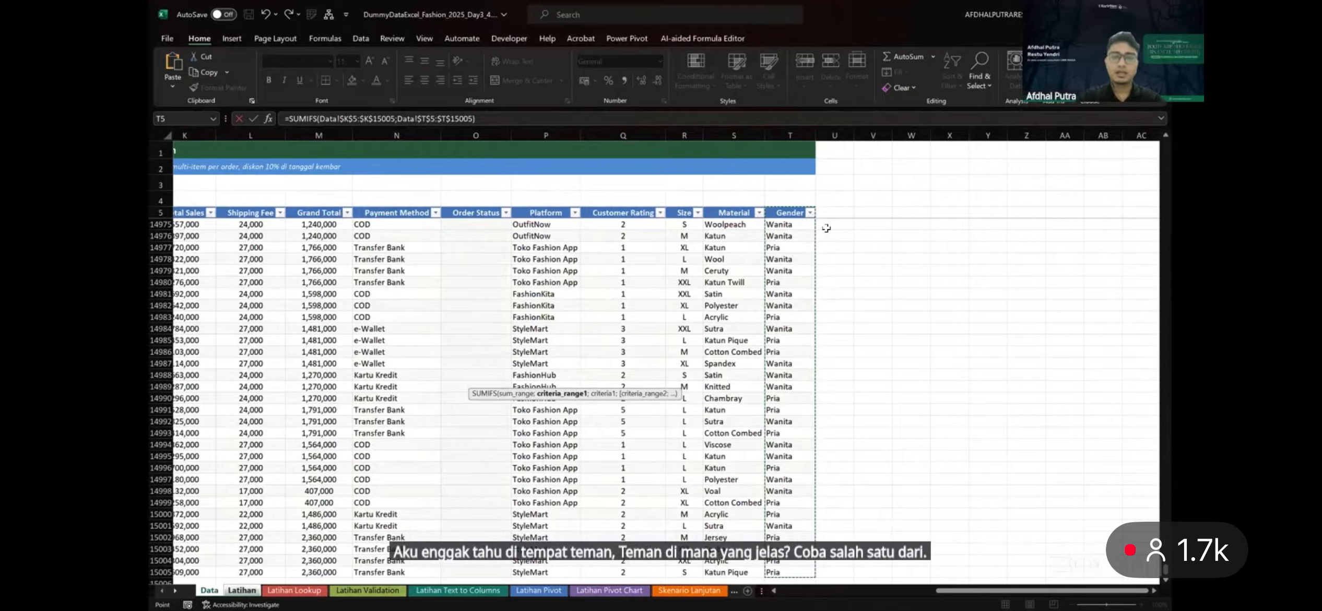
Enter "Wanita" as the criterion, commit the C8 formula and check the answer against the Cek column
{"action": "type", "text": ";\"Wani"}
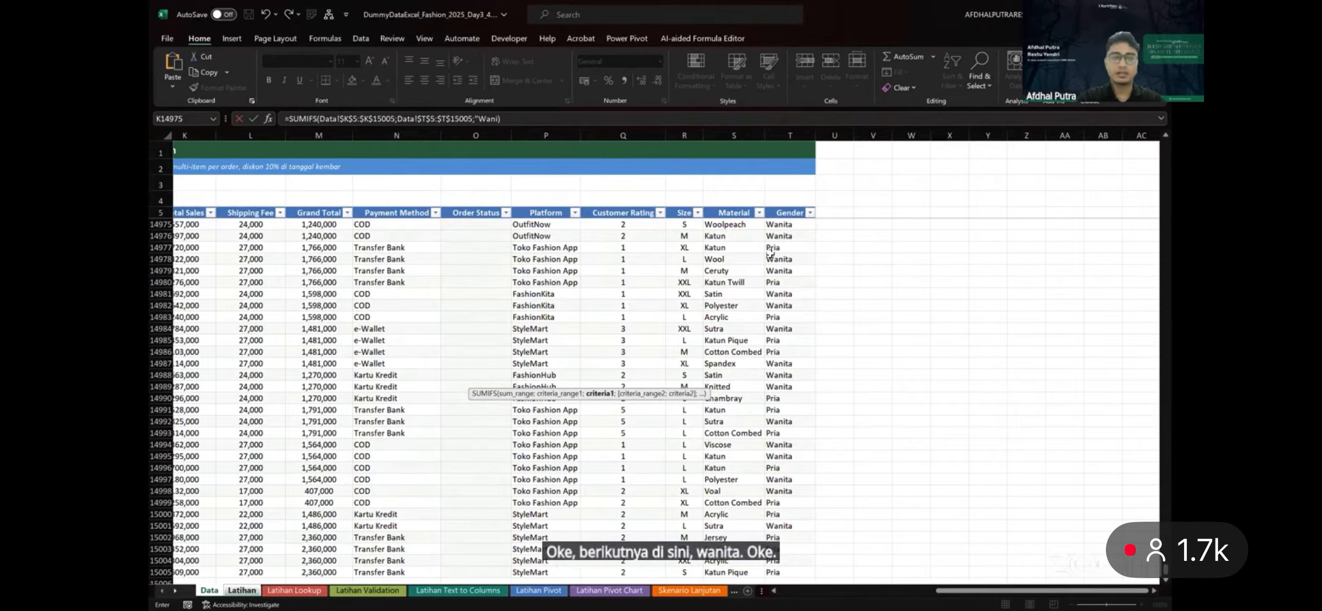
{"action": "type", "text": "ta\")"}
{"action": "key", "text": "BackSpace"}
{"action": "type", "text": "\")"}
{"action": "key", "text": "Return"}
{"action": "double_click", "coordinate": [629, 361]}
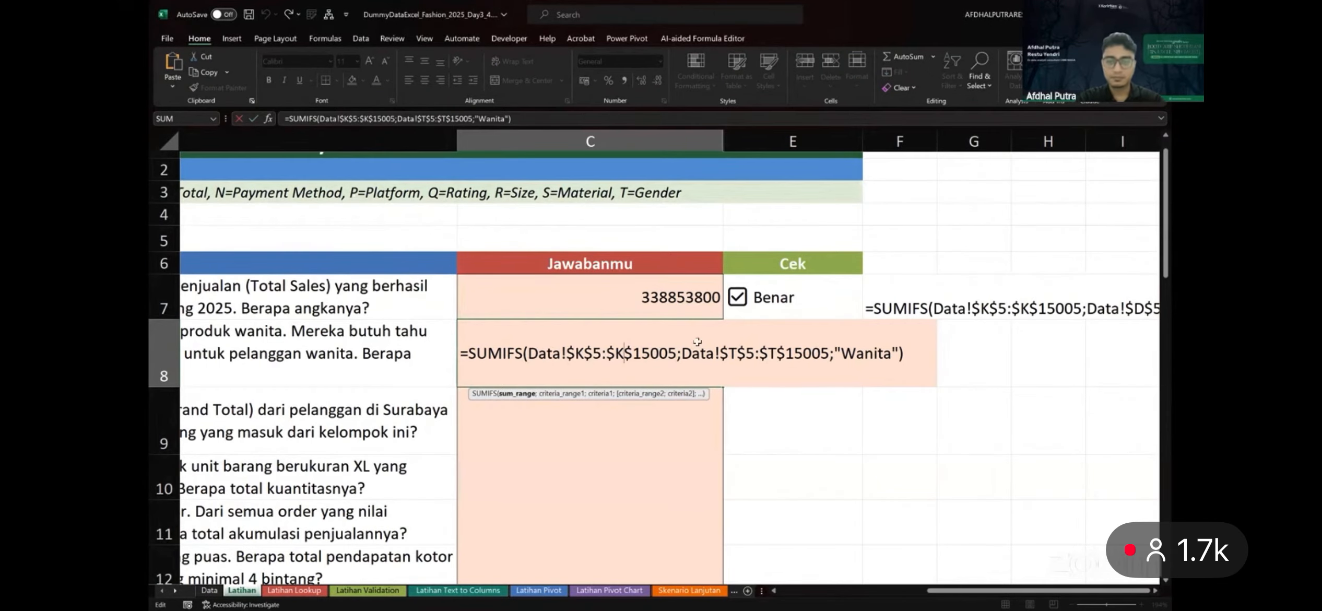
{"action": "key", "text": "Escape"}
{"action": "scroll", "coordinate": [452, 364], "scroll_direction": "left", "scroll_amount": 2}
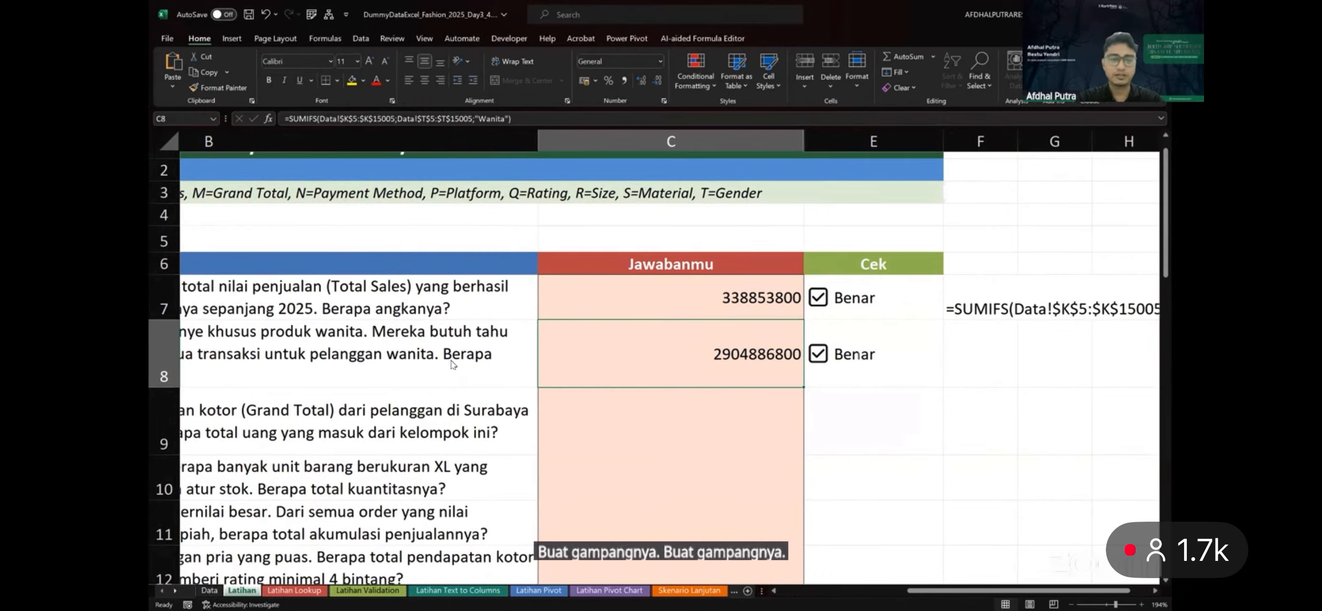
Add the heading "Total Sales untuk Wanita" in W5 of the Data sheet and fit column W to it
{"action": "key", "text": "ctrl+Page_Up"}
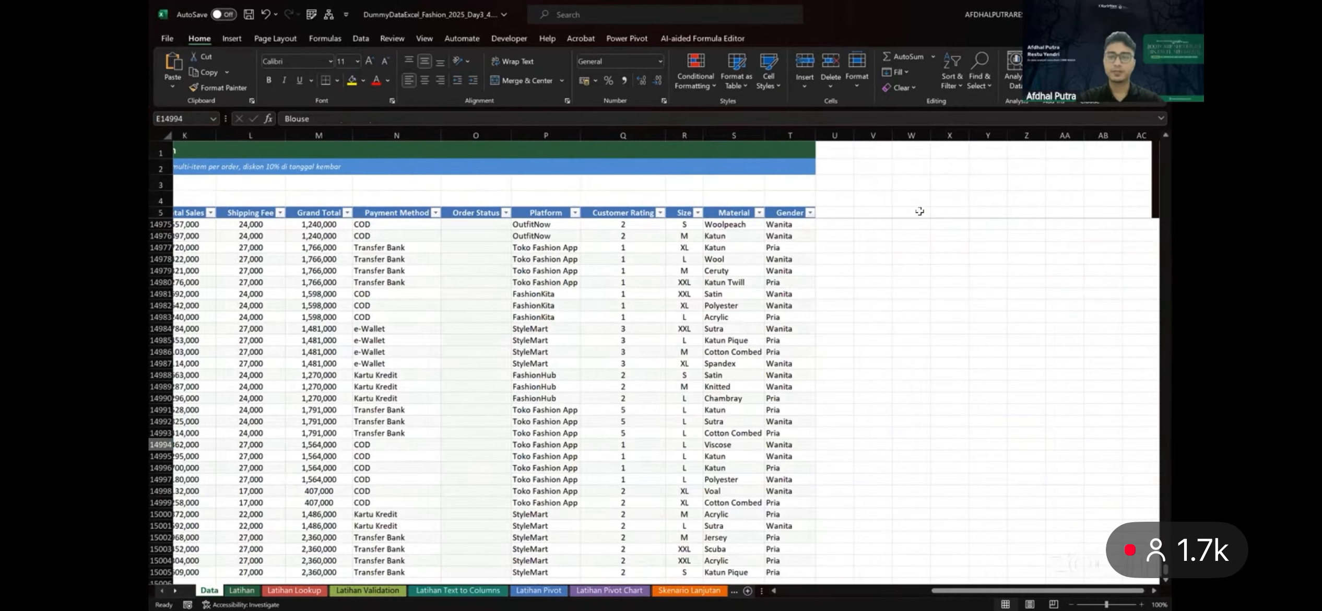
{"action": "scroll", "coordinate": [817, 324], "scroll_direction": "up", "scroll_amount": 6}
{"action": "left_click", "coordinate": [759, 318]}
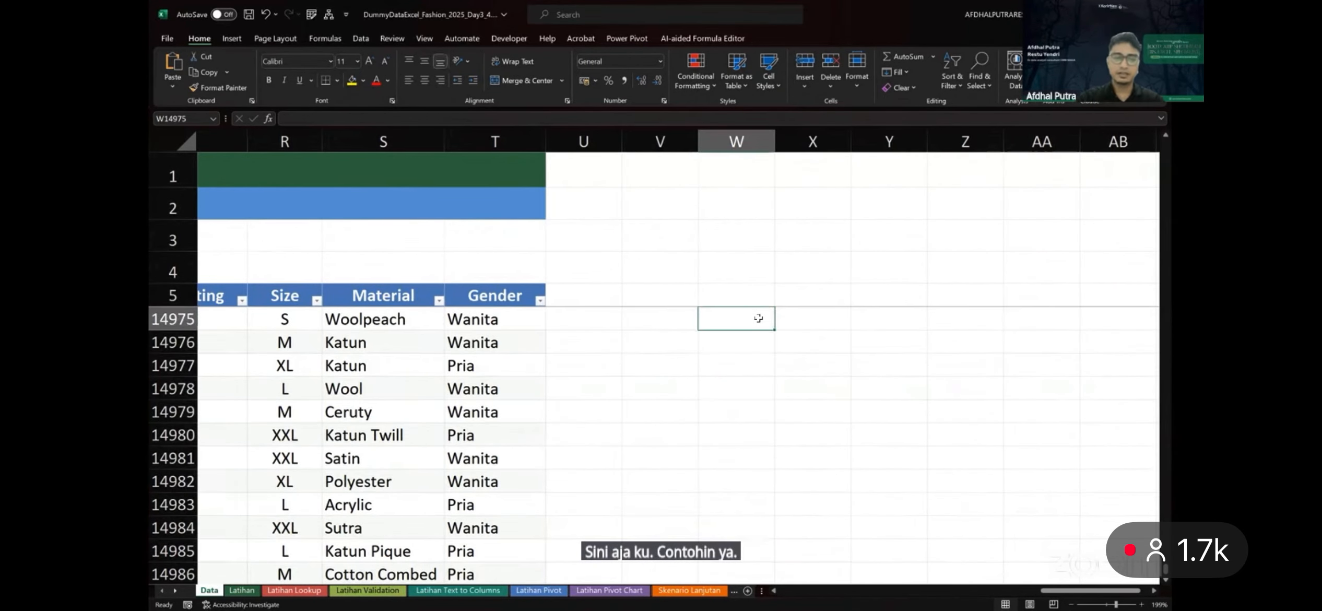
{"action": "key", "text": "Up"}
{"action": "key", "text": "ctrl+Up"}
{"action": "key", "text": "Down"}
{"action": "key", "text": "Down"}
{"action": "key", "text": "Down"}
{"action": "key", "text": "Down"}
{"action": "type", "text": "Total"}
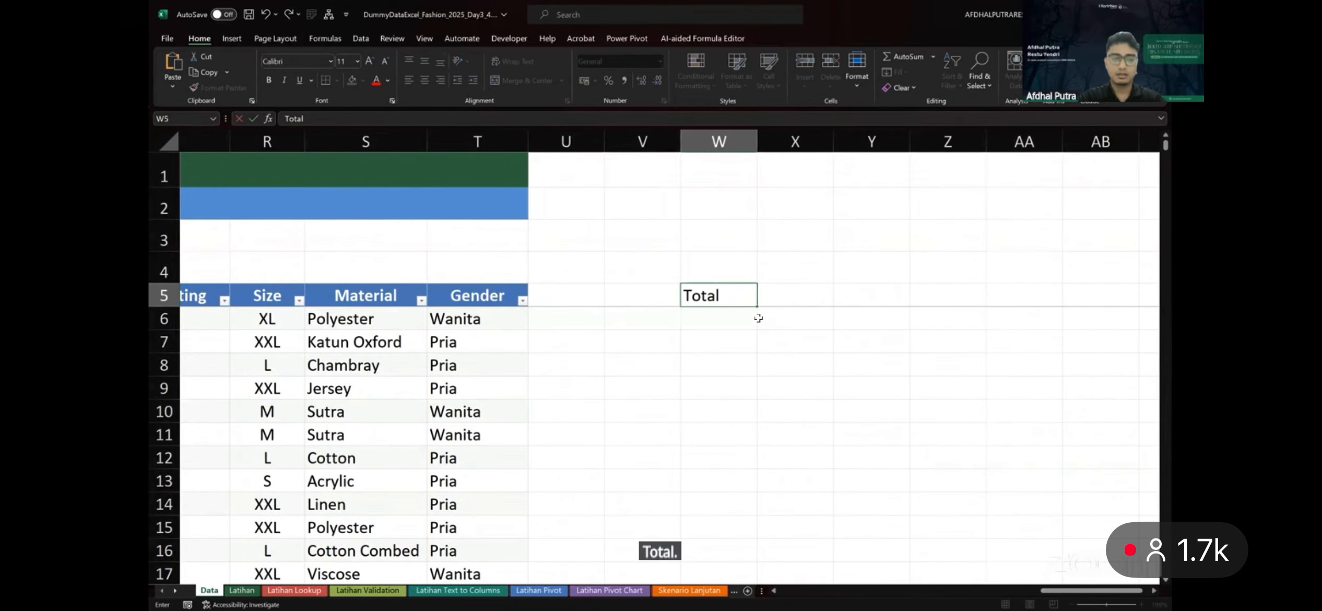
{"action": "type", "text": " Sales untuk Wanita"}
{"action": "key", "text": "Return"}
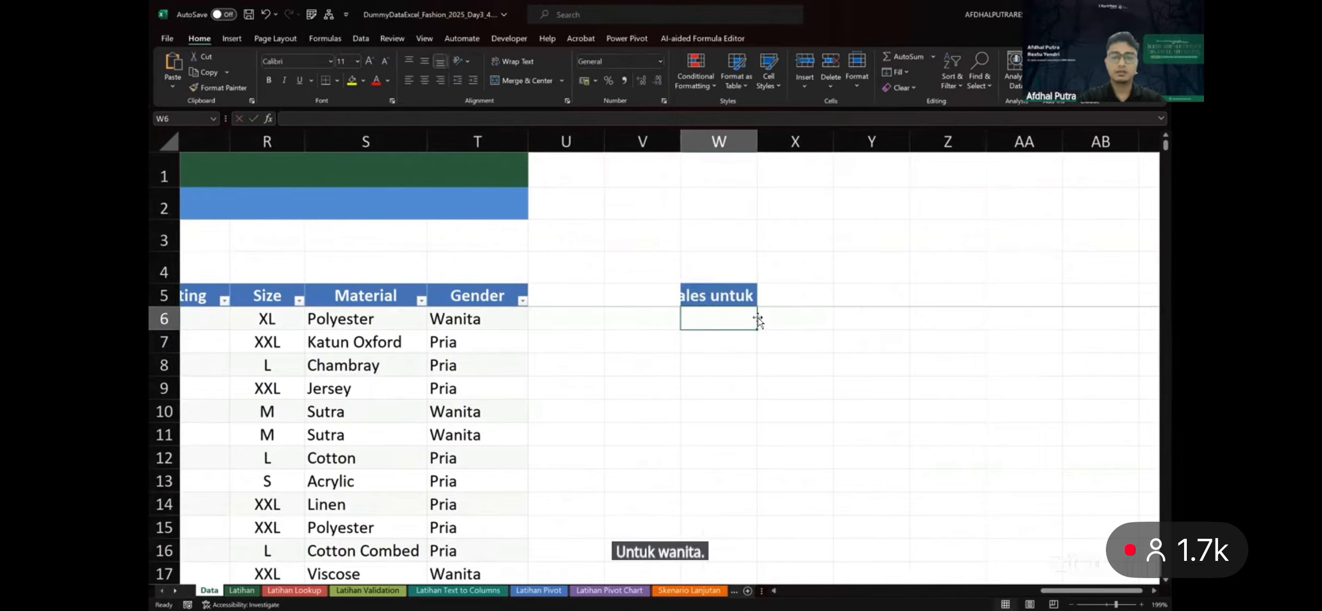
{"action": "left_click", "coordinate": [748, 294]}
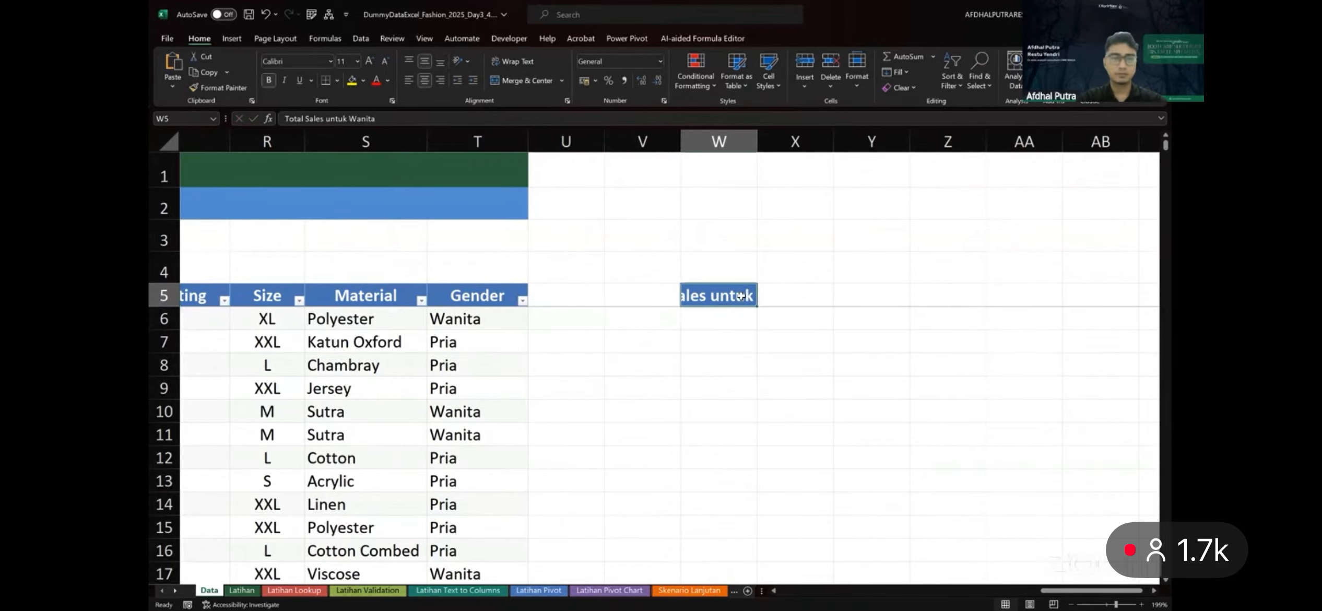
{"action": "double_click", "coordinate": [756, 142]}
{"action": "left_click", "coordinate": [746, 321]}
{"action": "type", "text": "="}
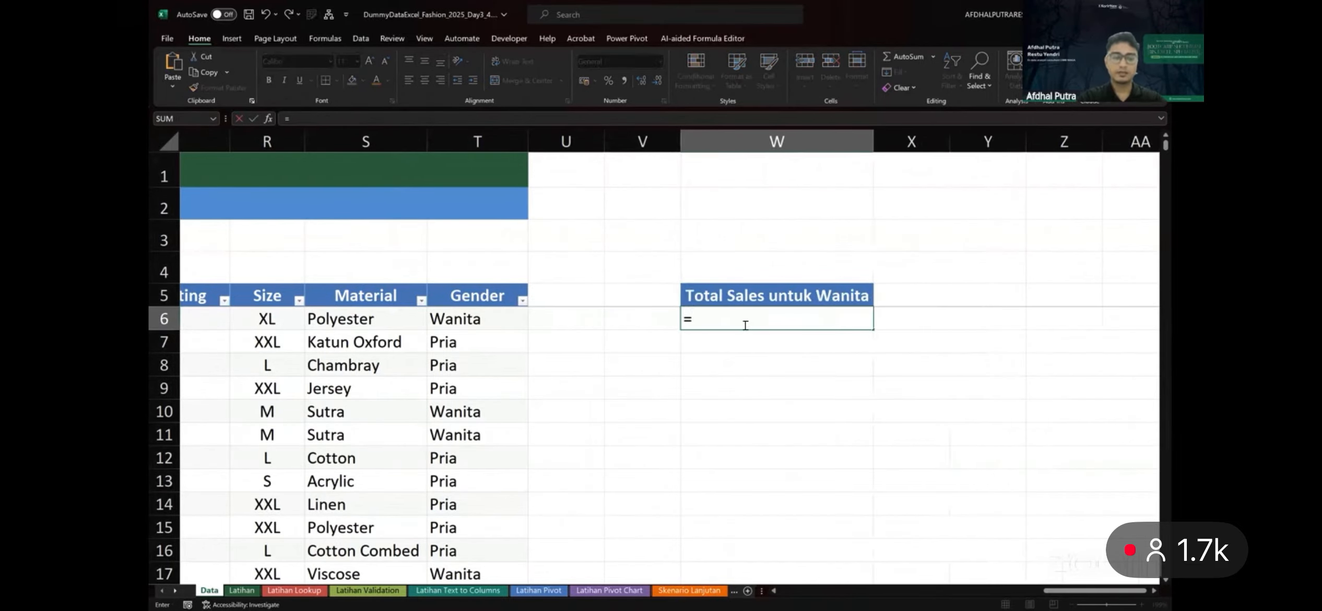
{"action": "type", "text": "SUMIFS("}
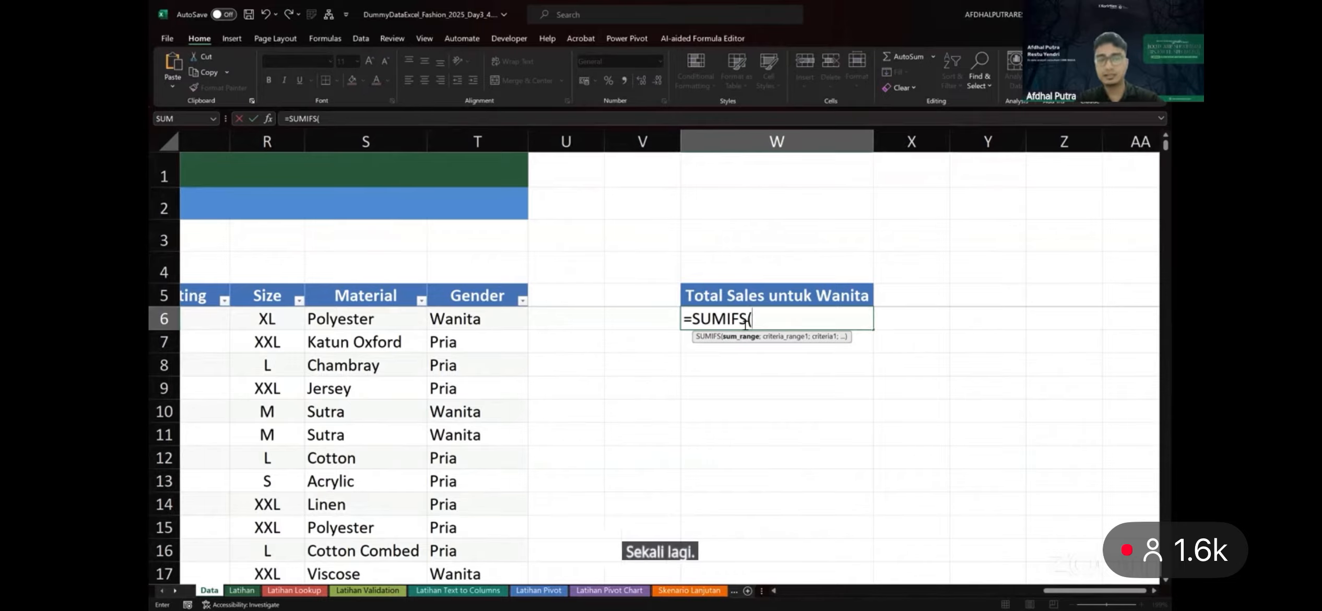
{"action": "scroll", "coordinate": [541, 340], "scroll_direction": "left", "scroll_amount": 1}
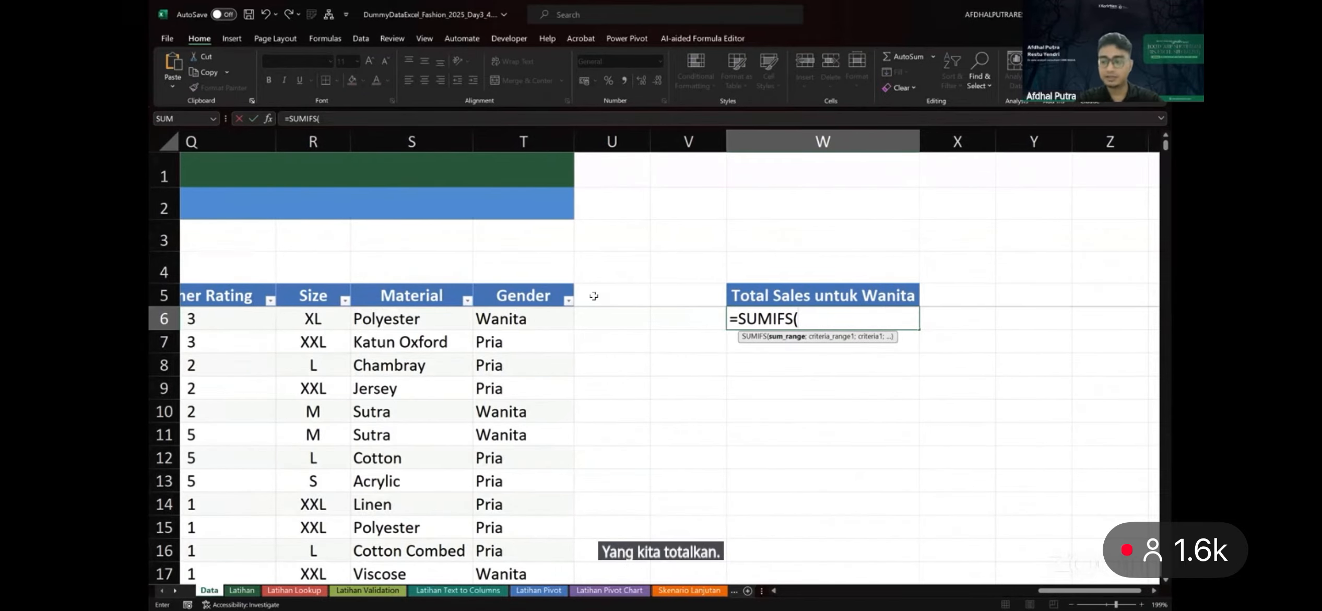
{"action": "scroll", "coordinate": [594, 297], "scroll_direction": "left", "scroll_amount": 10}
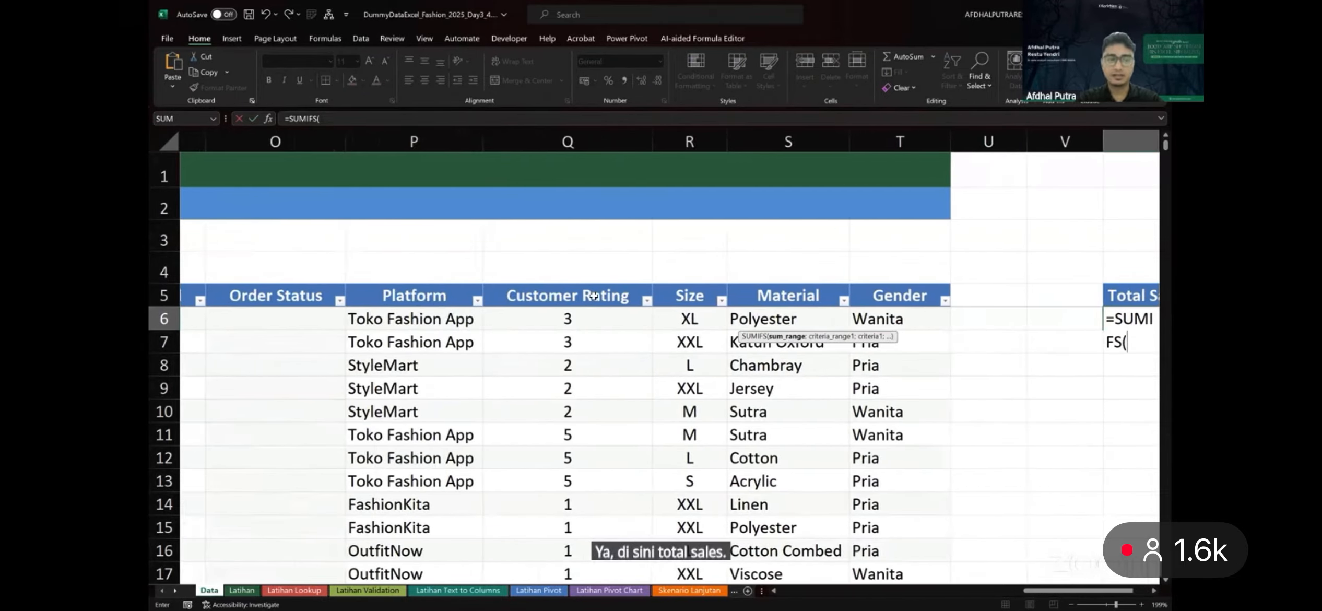
{"action": "scroll", "coordinate": [595, 297], "scroll_direction": "left", "scroll_amount": 2}
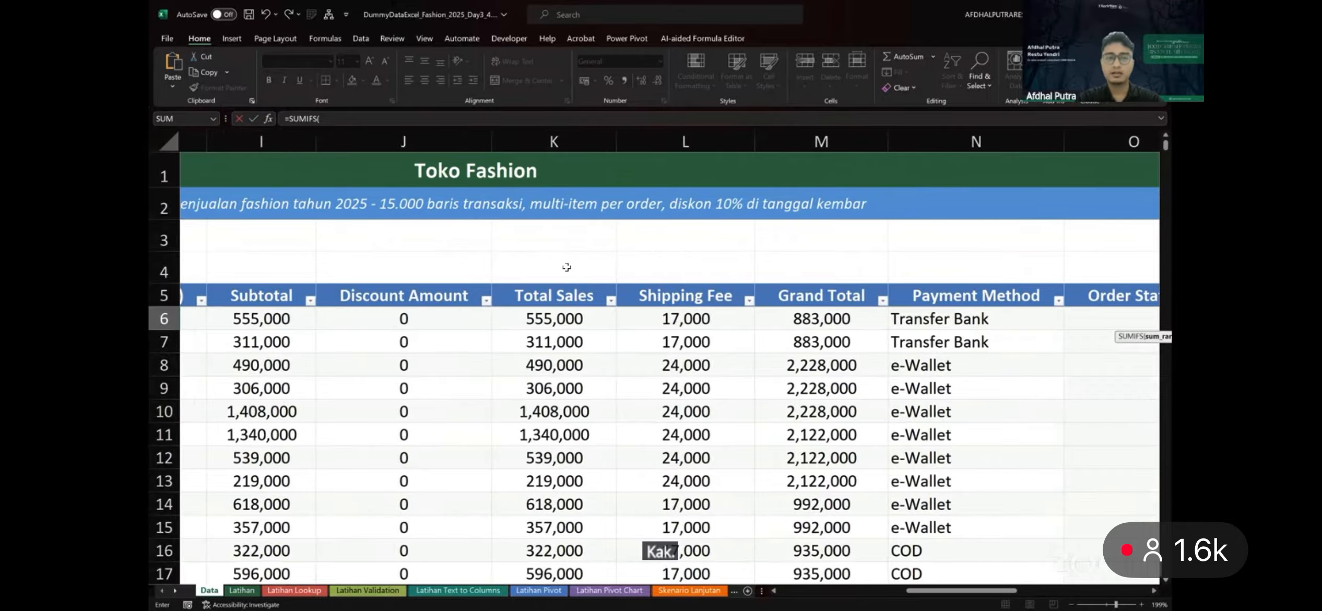
{"action": "key", "text": "ctrl+shift+Down"}
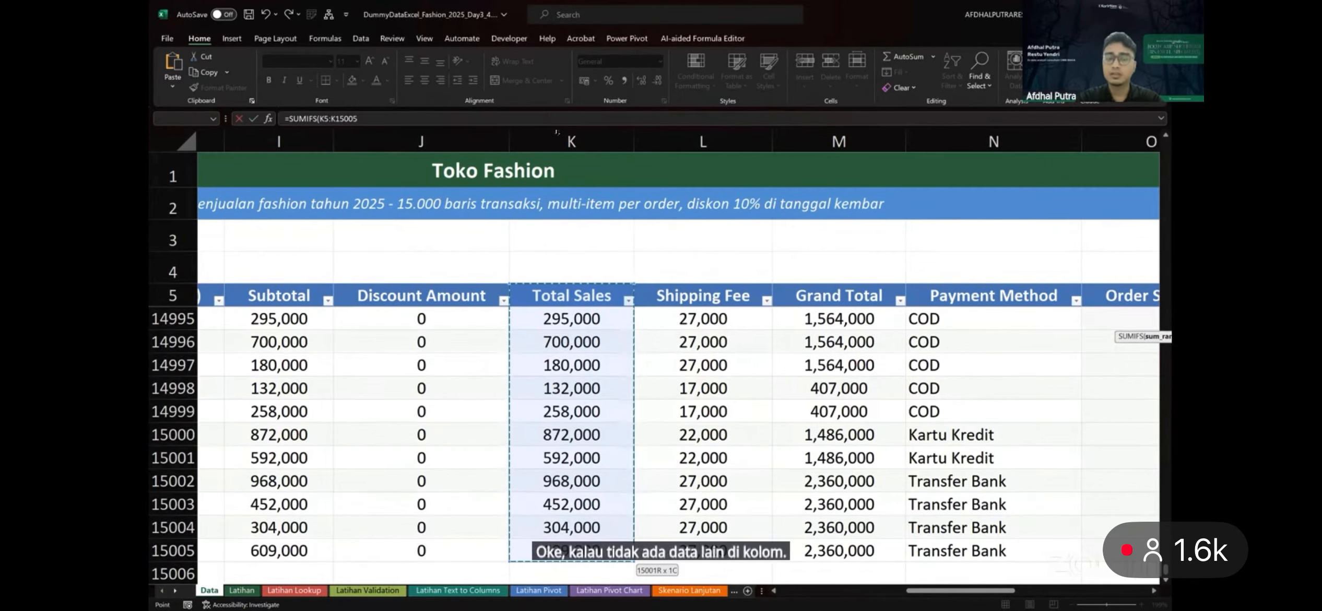
{"action": "left_click", "coordinate": [541, 389]}
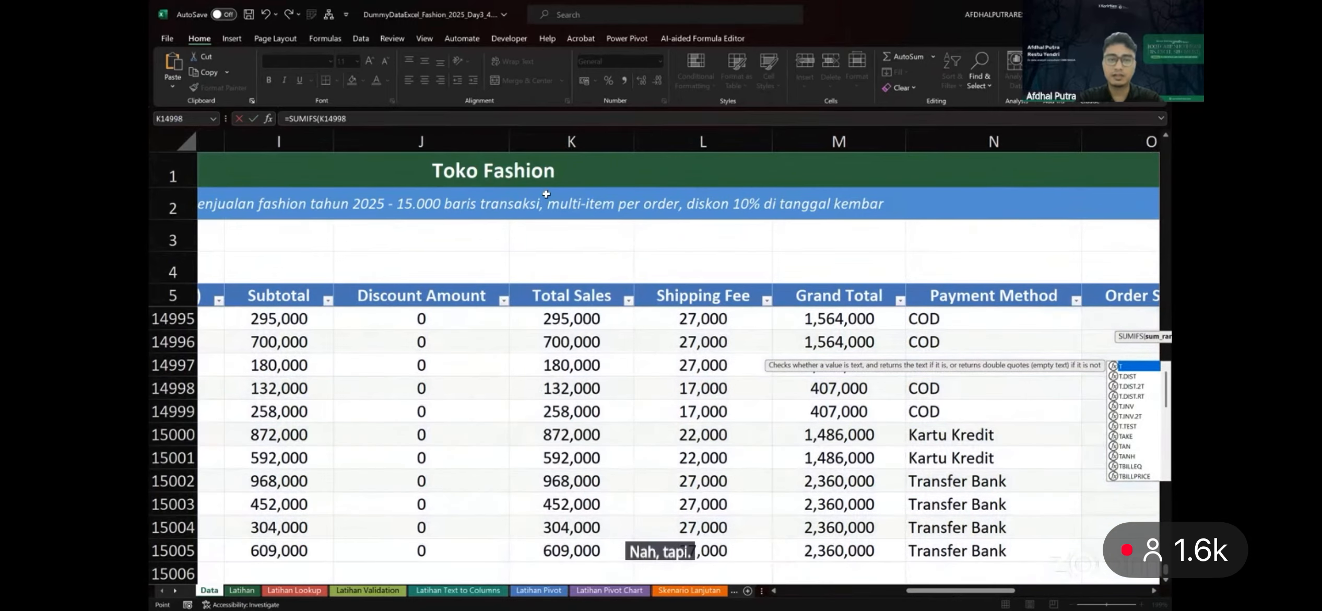
{"action": "scroll", "coordinate": [530, 210], "scroll_direction": "up", "scroll_amount": 6}
{"action": "key", "text": "Escape"}
Unmerge the dataset description in row 2 and merge it again
{"action": "left_click", "coordinate": [471, 213]}
{"action": "scroll", "coordinate": [470, 212], "scroll_direction": "left", "scroll_amount": 5}
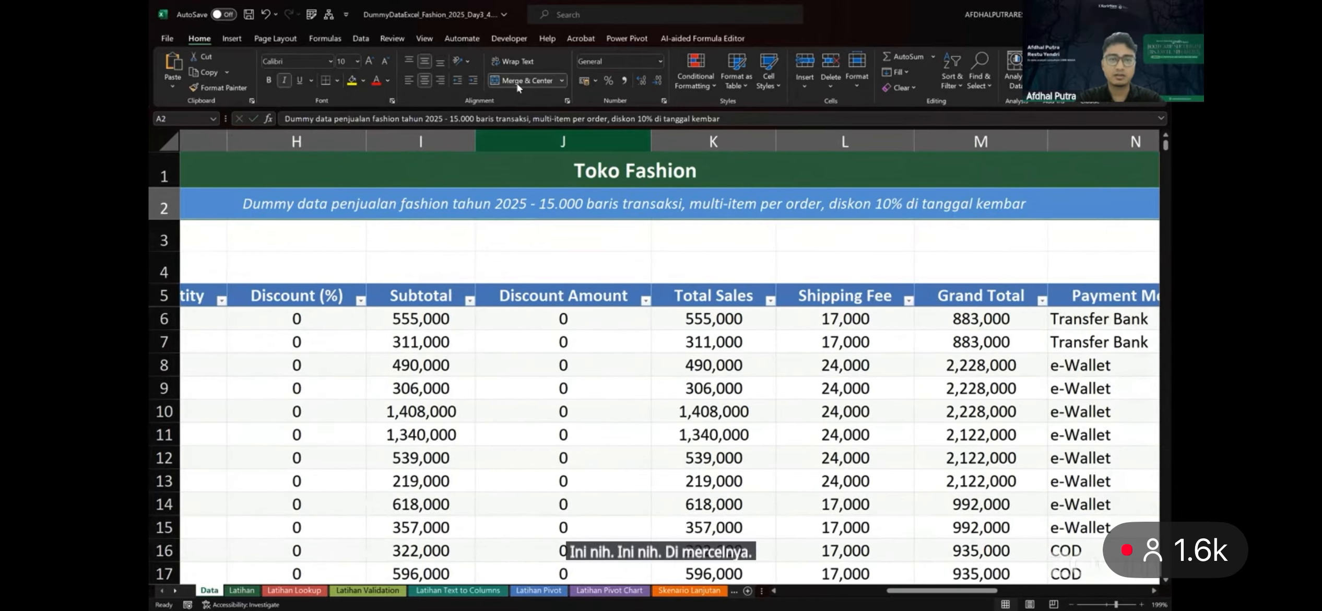
{"action": "left_click", "coordinate": [518, 80]}
{"action": "left_click", "coordinate": [518, 81]}
Start a SUMIFS formula in W6 with the Total Sales column, K5:K15005, as the sum range
{"action": "scroll", "coordinate": [543, 308], "scroll_direction": "right", "scroll_amount": 5}
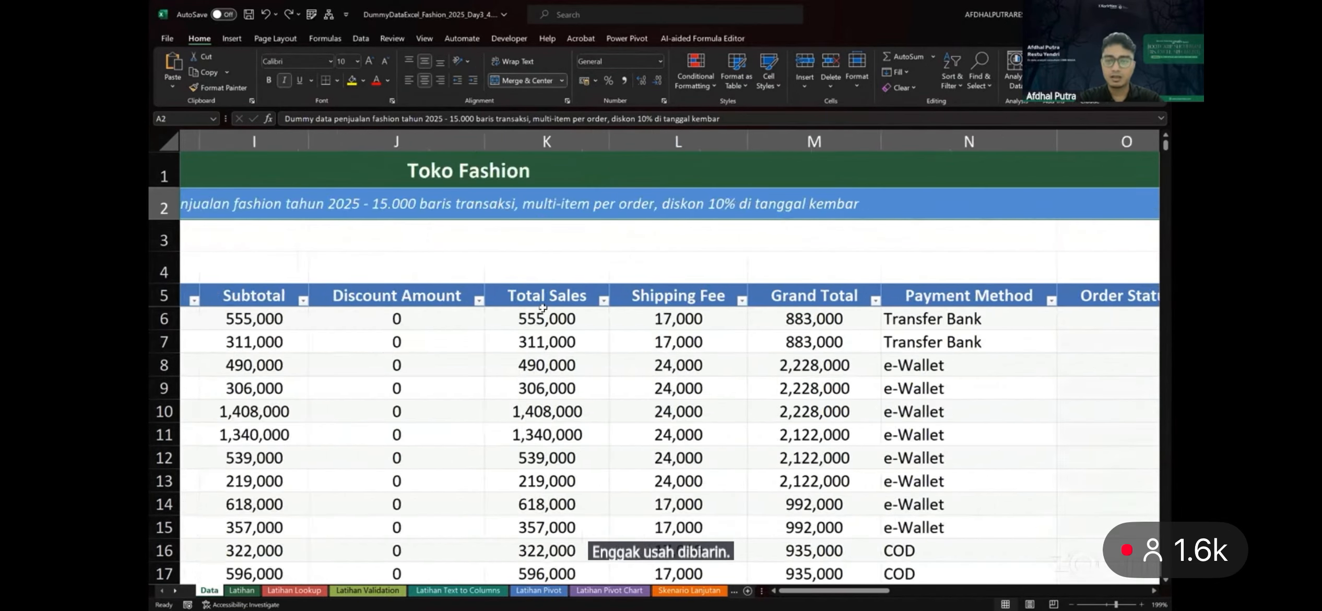
{"action": "scroll", "coordinate": [543, 308], "scroll_direction": "right", "scroll_amount": 5}
{"action": "left_click", "coordinate": [781, 316]}
{"action": "type", "text": "=sum"}
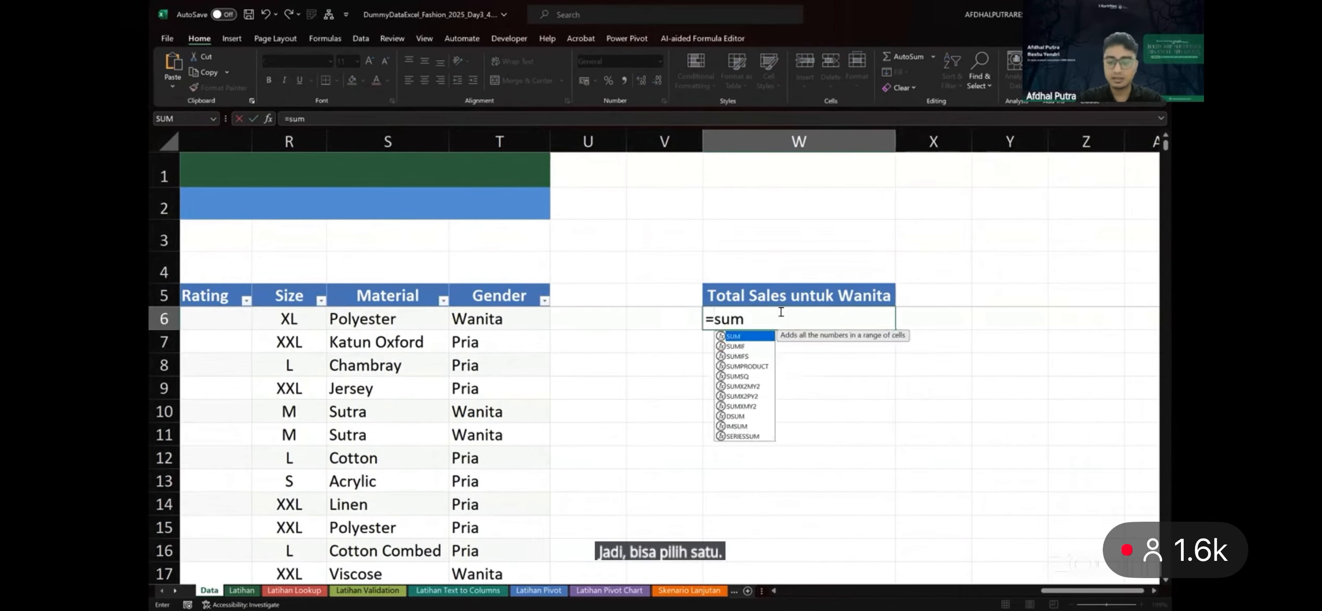
{"action": "key", "text": "Down"}
{"action": "key", "text": "Down"}
{"action": "key", "text": "Tab"}
{"action": "scroll", "coordinate": [567, 381], "scroll_direction": "left", "scroll_amount": 6}
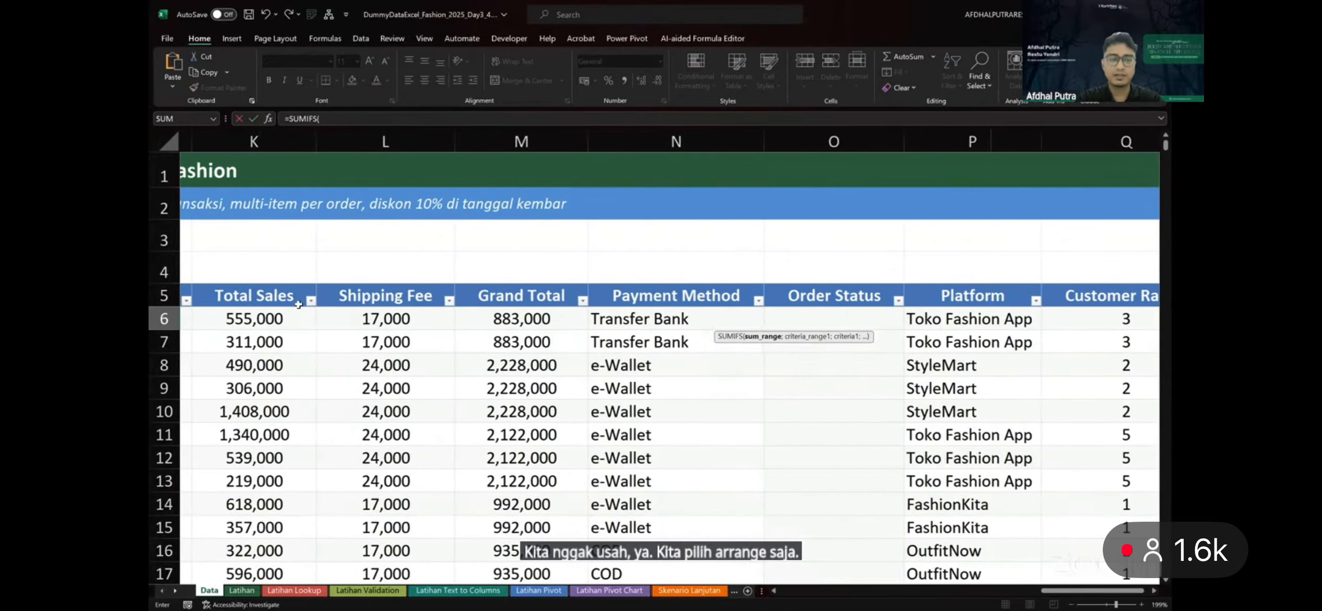
{"action": "left_click", "coordinate": [290, 296]}
{"action": "scroll", "coordinate": [290, 296], "scroll_direction": "left", "scroll_amount": 2}
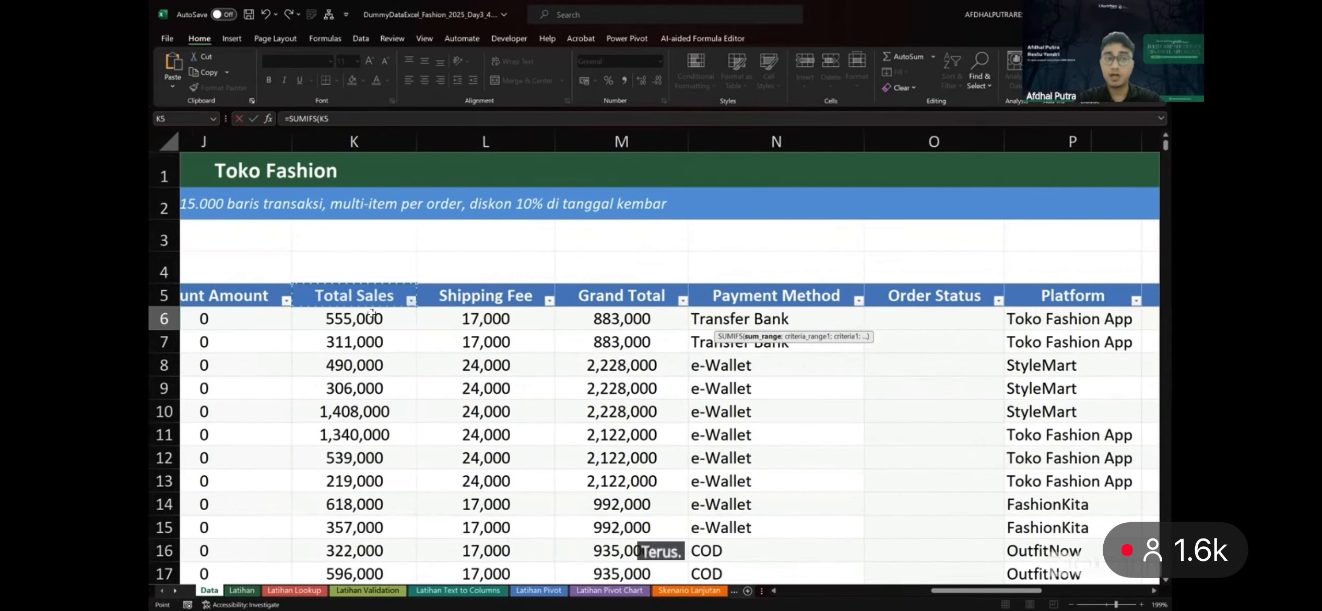
{"action": "key", "text": "ctrl+shift+Down"}
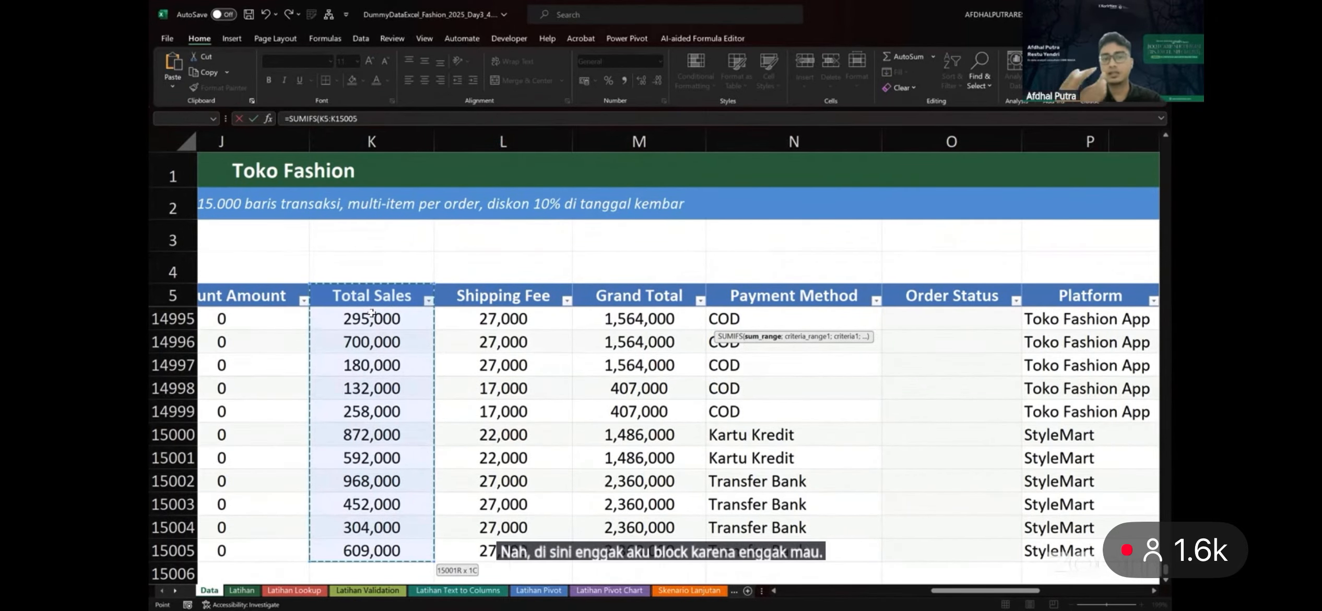
{"action": "type", "text": ";"}
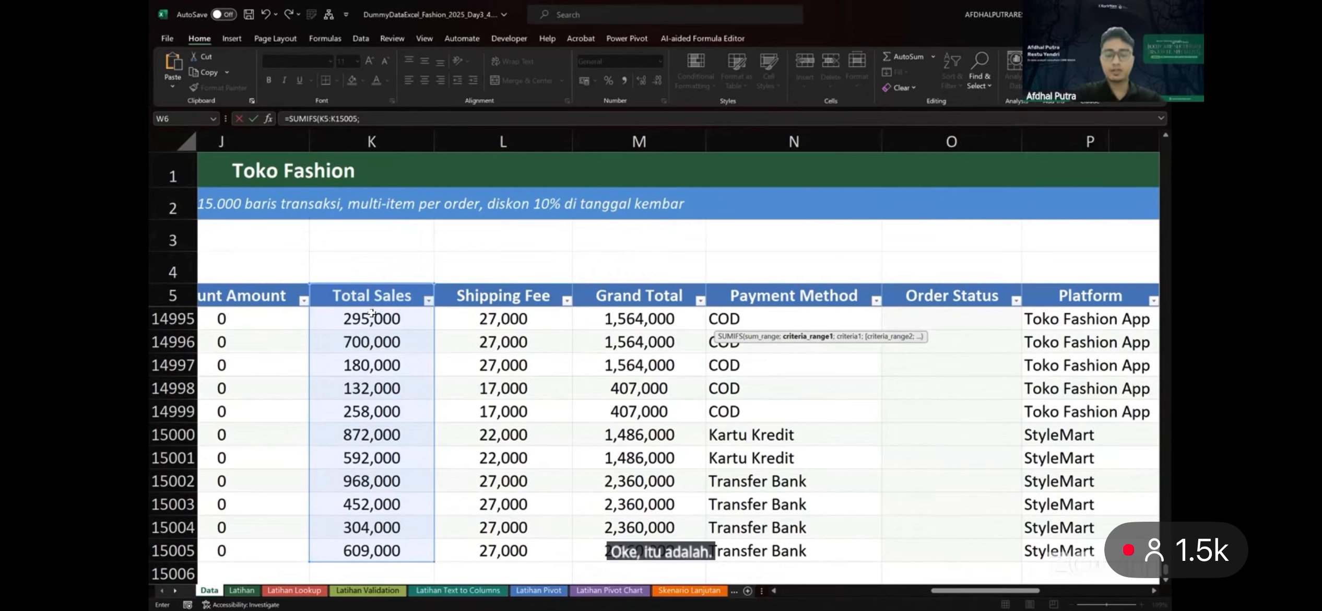
Add the Gender column, T5:T15005, as the first criteria range of the SUMIFS formula in W6
{"action": "key", "text": "Right"}
{"action": "key", "text": "Right"}
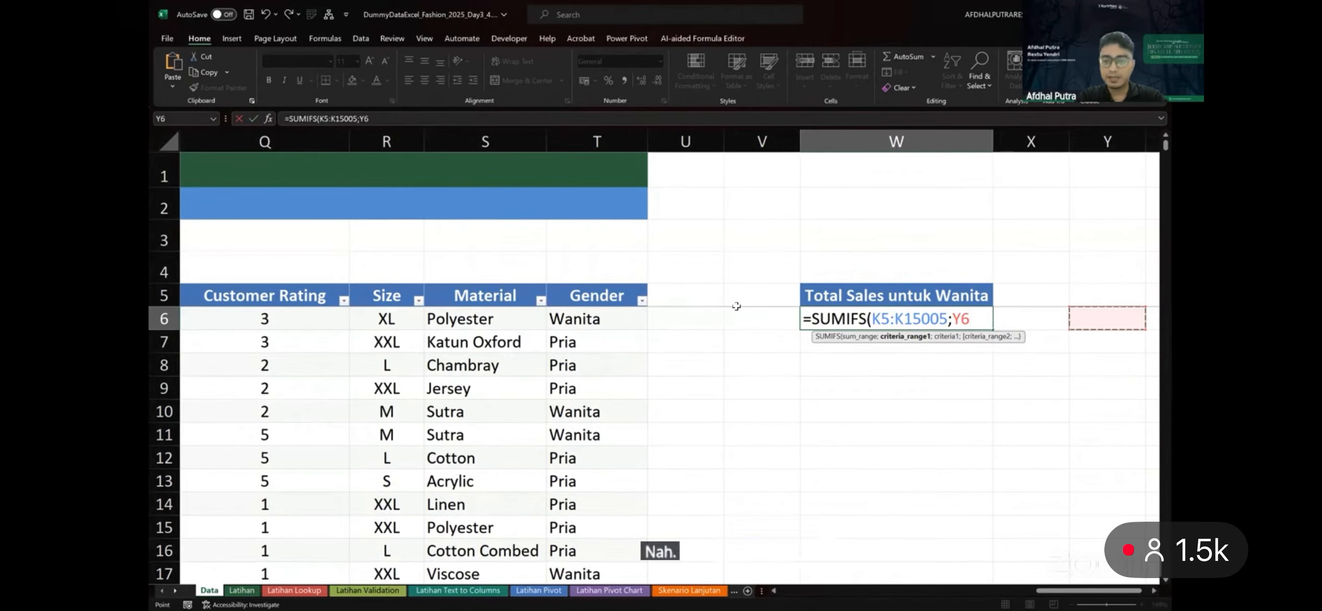
{"action": "key", "text": "BackSpace"}
{"action": "type", "text": "\\"}
{"action": "key", "text": "BackSpace"}
{"action": "key", "text": "BackSpace"}
{"action": "left_click", "coordinate": [616, 300]}
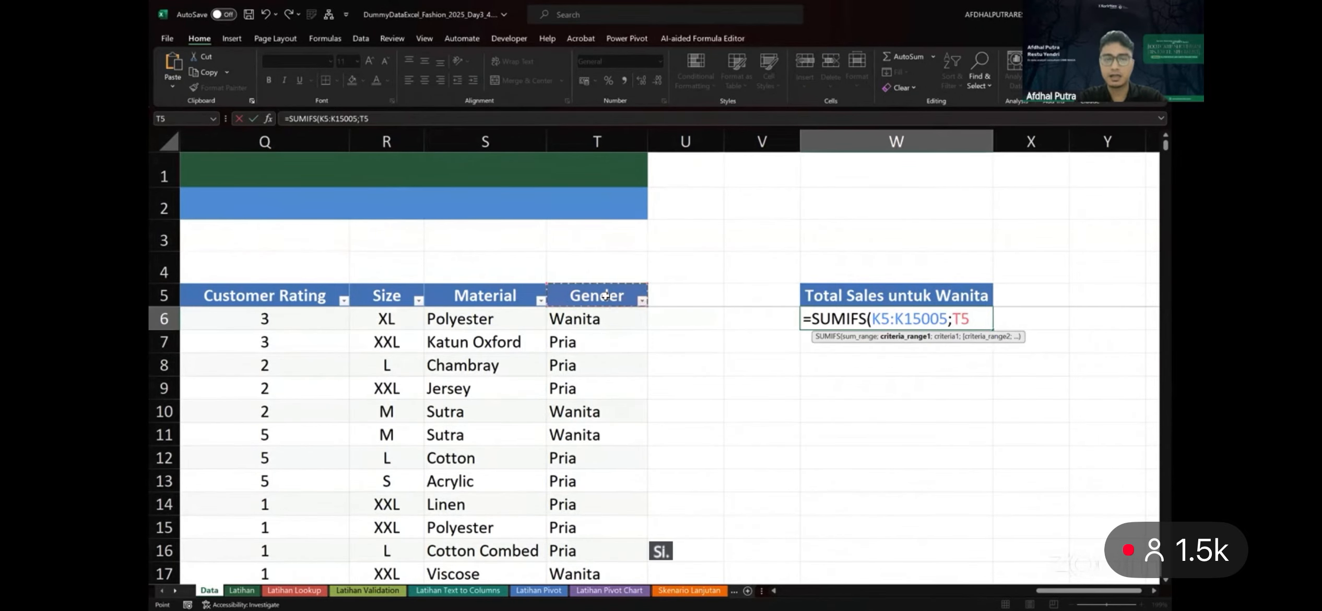
{"action": "key", "text": "ctrl+shift+Down"}
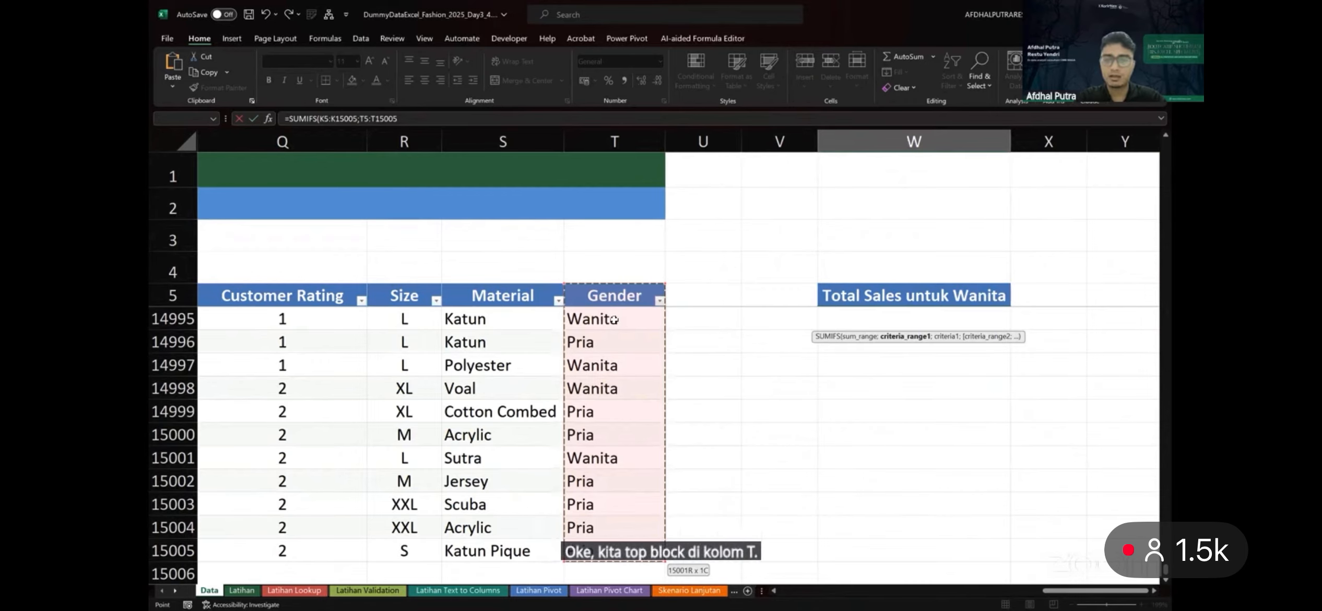
Set the criterion of the W6 formula to "Wanita" and commit it
{"action": "type", "text": ";W6"}
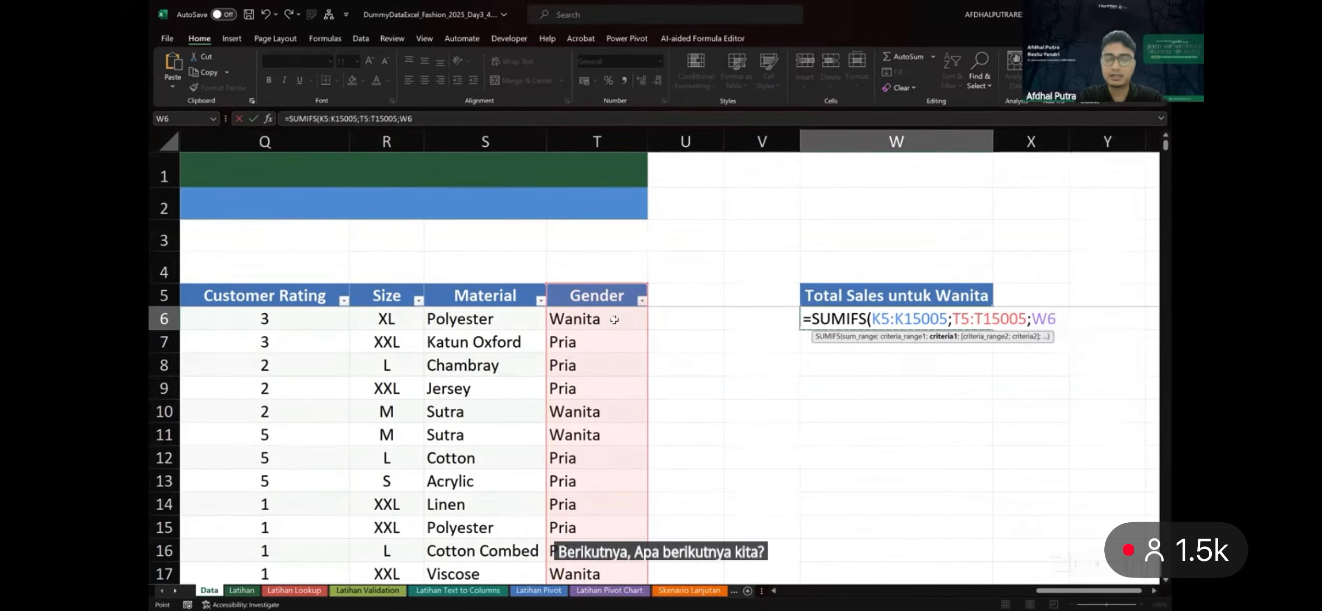
{"action": "key", "text": "BackSpace"}
{"action": "key", "text": "BackSpace"}
{"action": "type", "text": "\"Wanita\""}
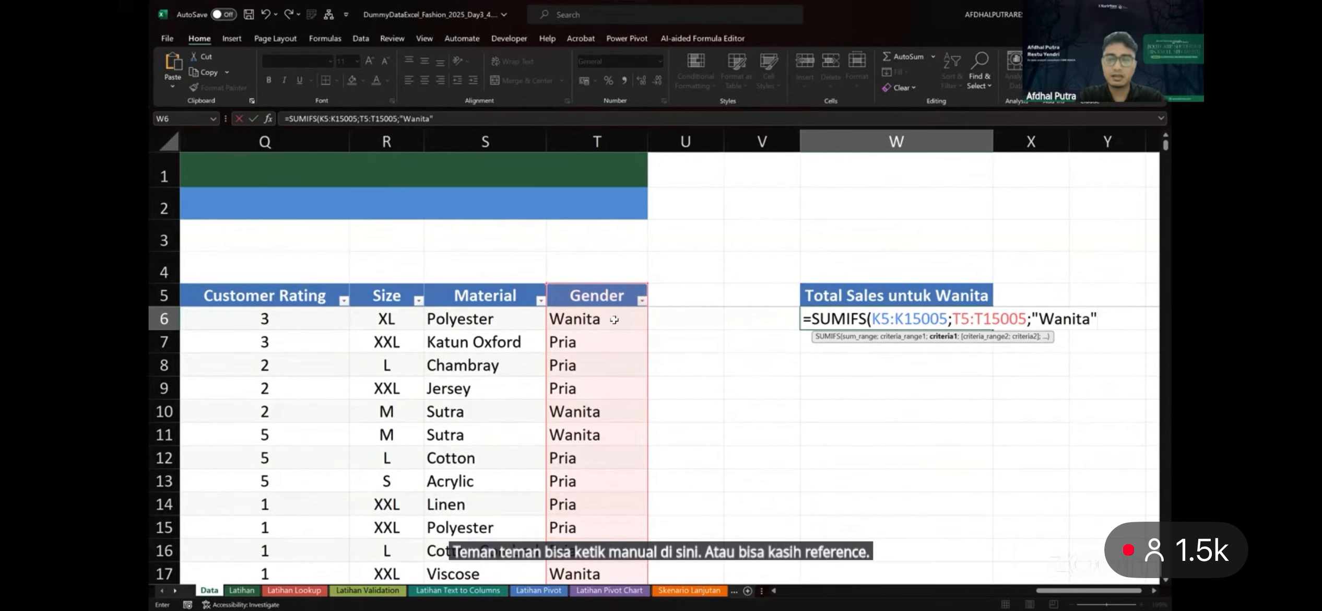
{"action": "key", "text": "Return"}
Enter Wanita in V6, beside the total, as a criterion cell
{"action": "left_click", "coordinate": [931, 317]}
{"action": "key", "text": "Left"}
{"action": "key", "text": "Left"}
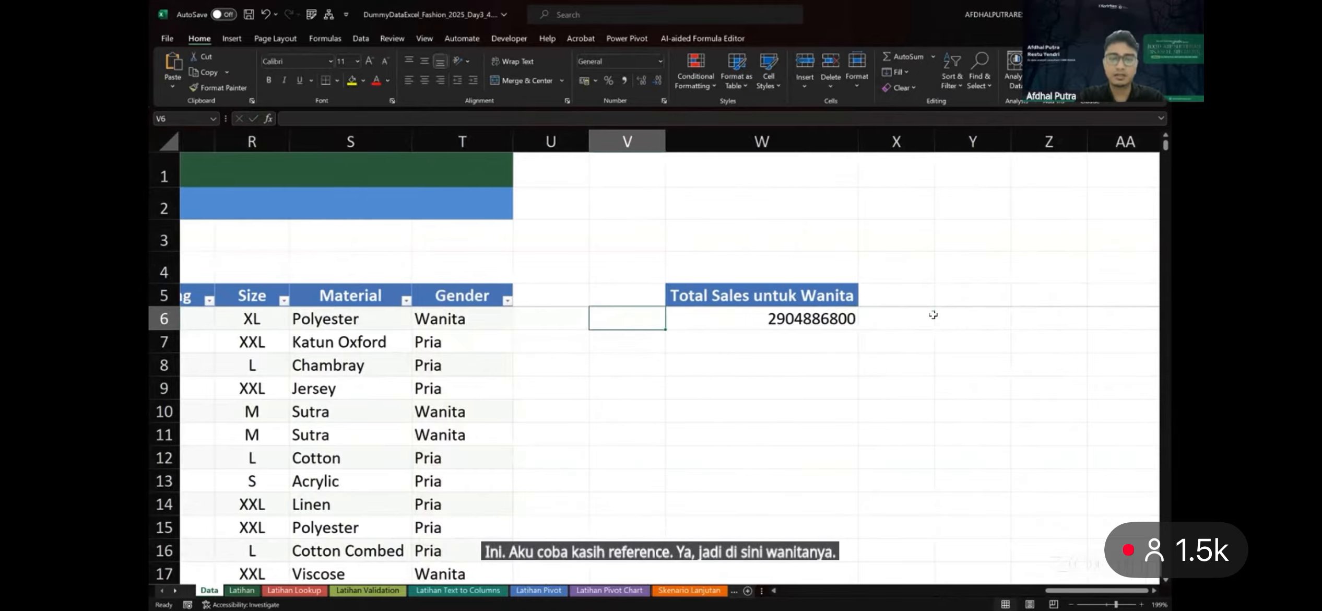
{"action": "type", "text": "Wanita"}
{"action": "key", "text": "Tab"}
Replace the quoted criterion in the W6 SUMIFS formula with a reference to V6 and commit the formula
{"action": "key", "text": "F2"}
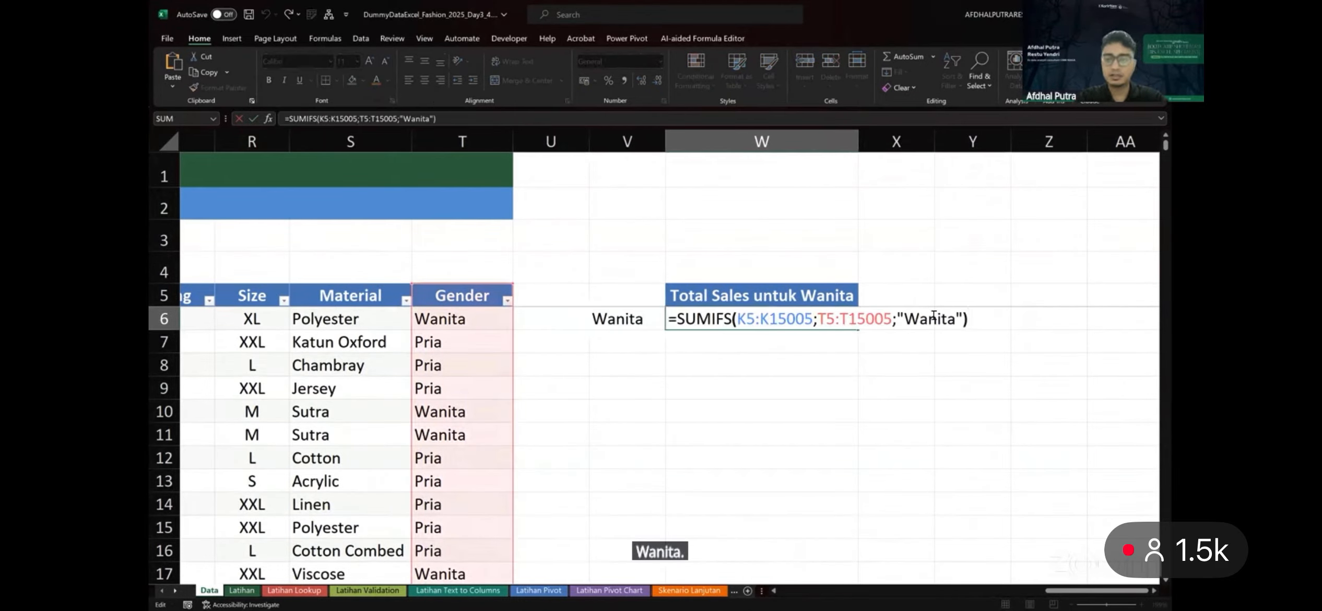
{"action": "key", "text": "BackSpace"}
{"action": "key", "text": "BackSpace"}
{"action": "key", "text": "BackSpace"}
{"action": "key", "text": "BackSpace"}
{"action": "key", "text": "BackSpace"}
{"action": "key", "text": "BackSpace"}
{"action": "left_click", "coordinate": [649, 324]}
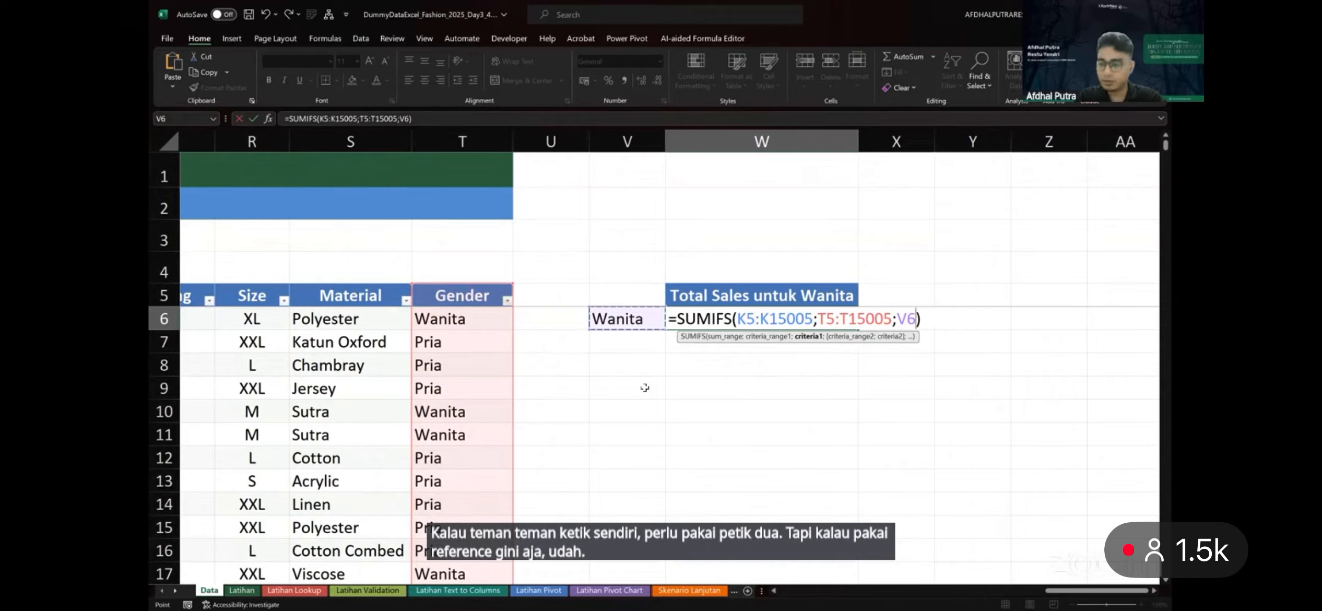
{"action": "scroll", "coordinate": [731, 392], "scroll_direction": "right", "scroll_amount": 1}
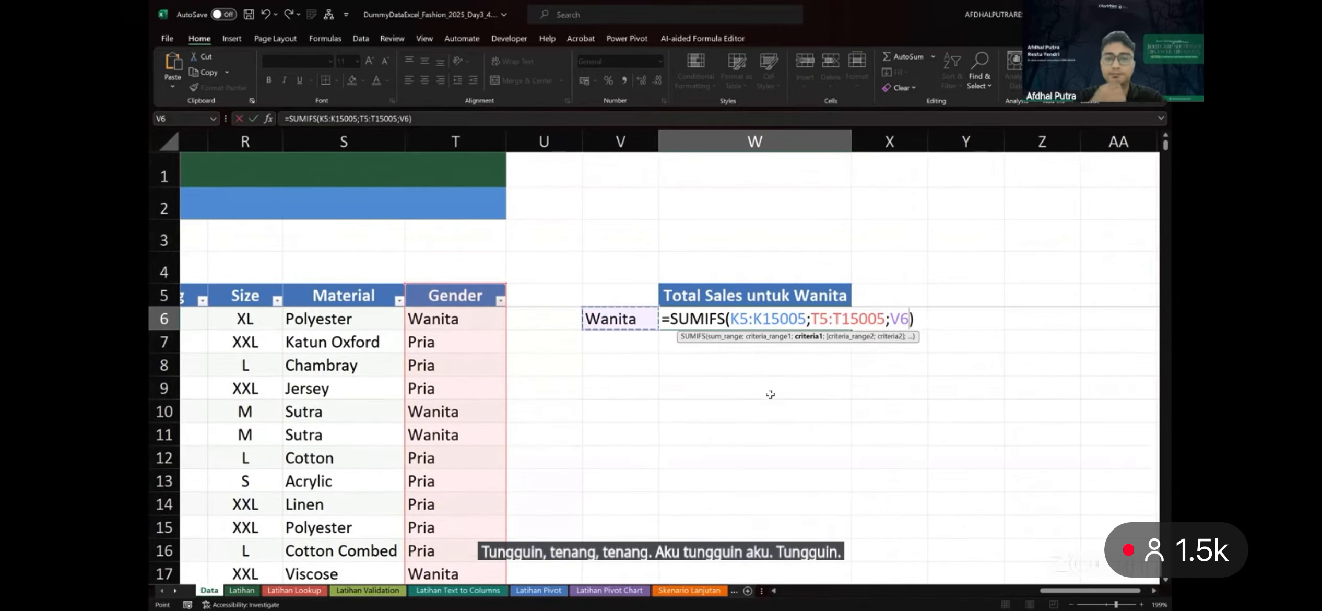
{"action": "key", "text": "Return"}
Show the formula of W6 in W4 with FORMULATEXT and apply the comma number format to W6
{"action": "key", "text": "Up"}
{"action": "key", "text": "Up"}
{"action": "key", "text": "Up"}
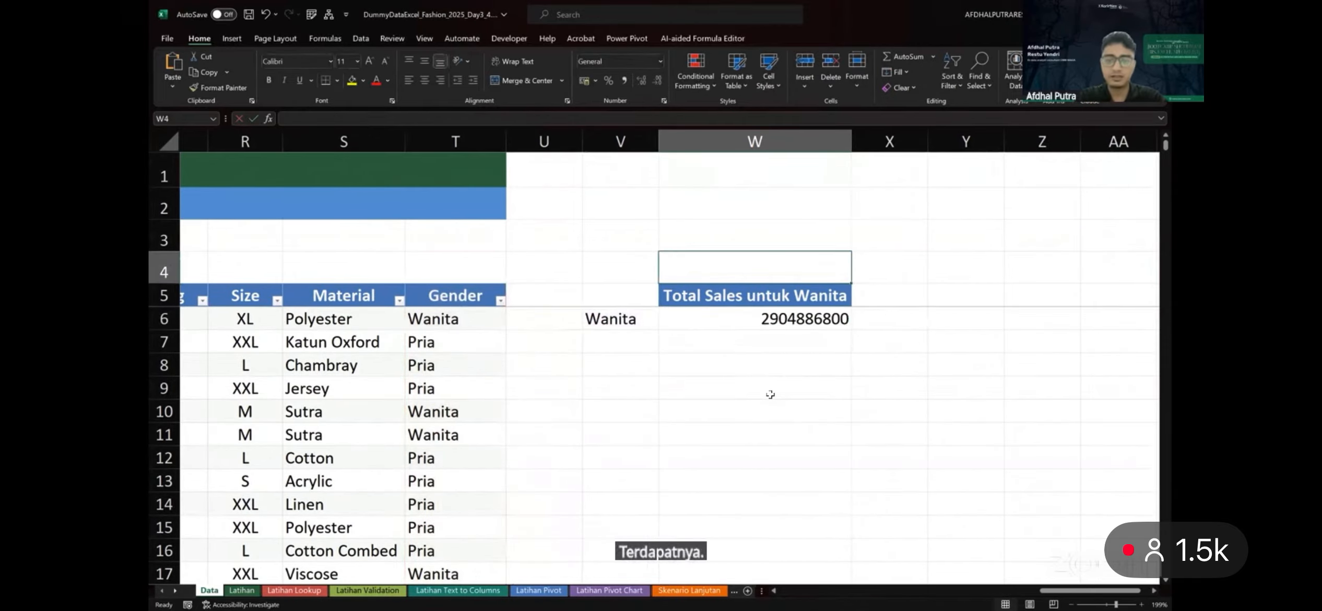
{"action": "type", "text": "=FORMULATEXT("}
{"action": "left_click", "coordinate": [770, 319]}
{"action": "key", "text": "Return"}
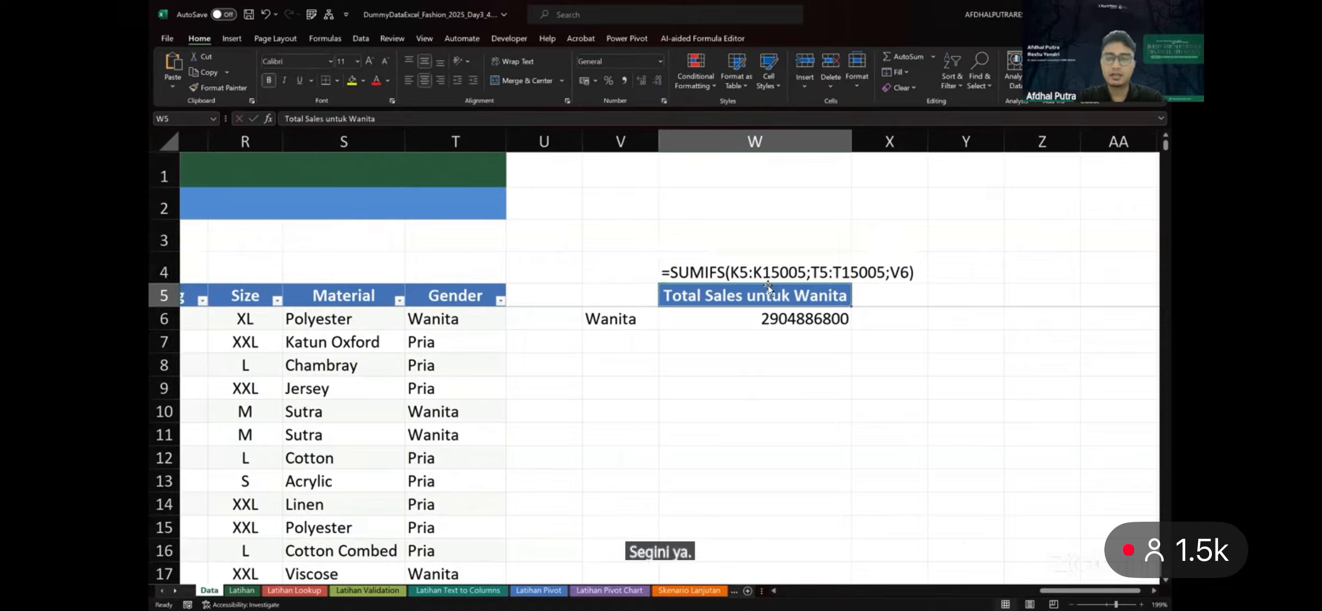
{"action": "left_click", "coordinate": [750, 327]}
{"action": "left_click", "coordinate": [626, 82]}
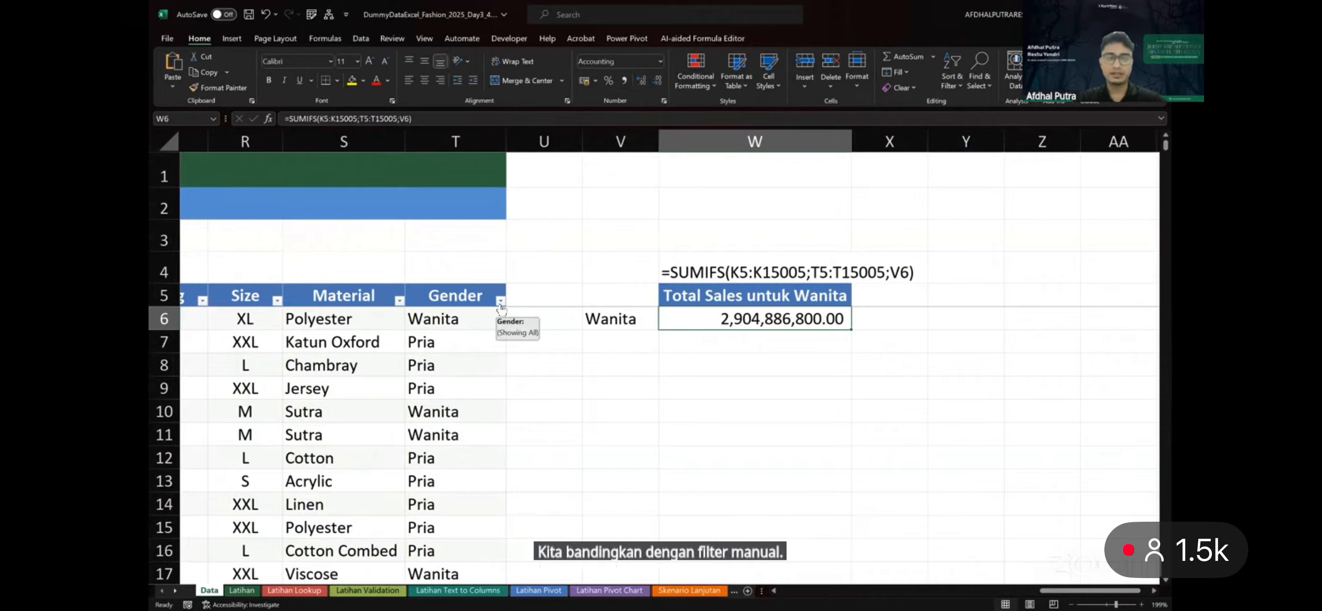
Filter the Gender column to show only Wanita rows
{"action": "left_click", "coordinate": [500, 300]}
{"action": "left_click", "coordinate": [367, 435]}
{"action": "left_click", "coordinate": [366, 457]}
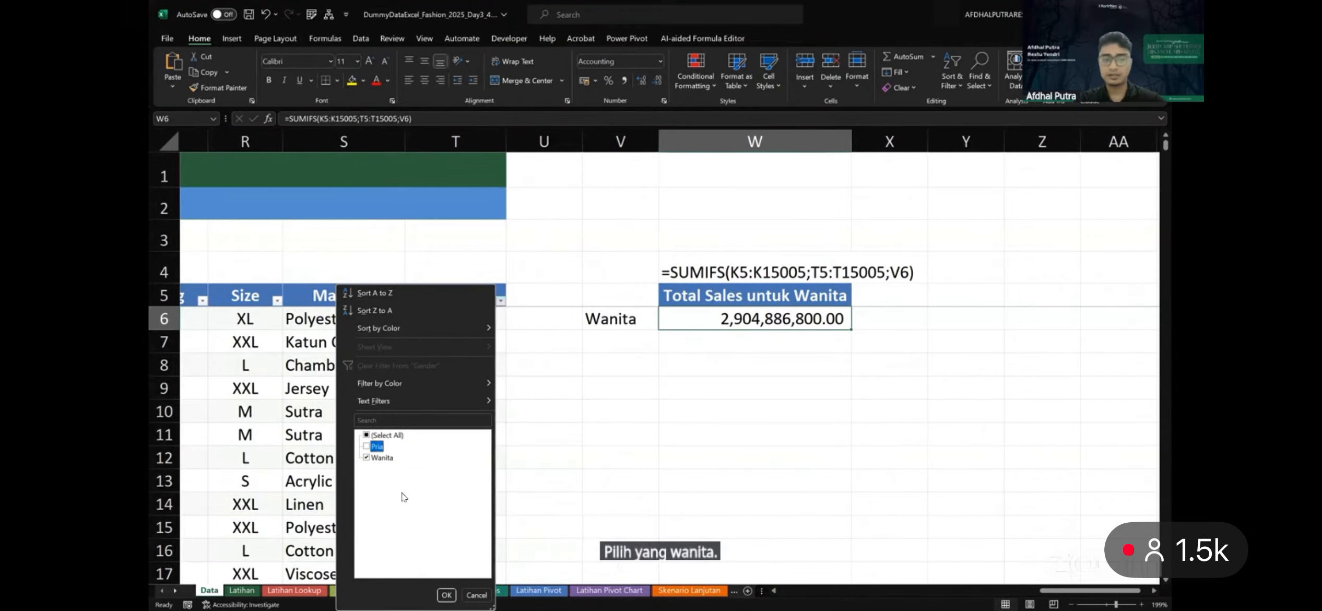
{"action": "left_click", "coordinate": [446, 595]}
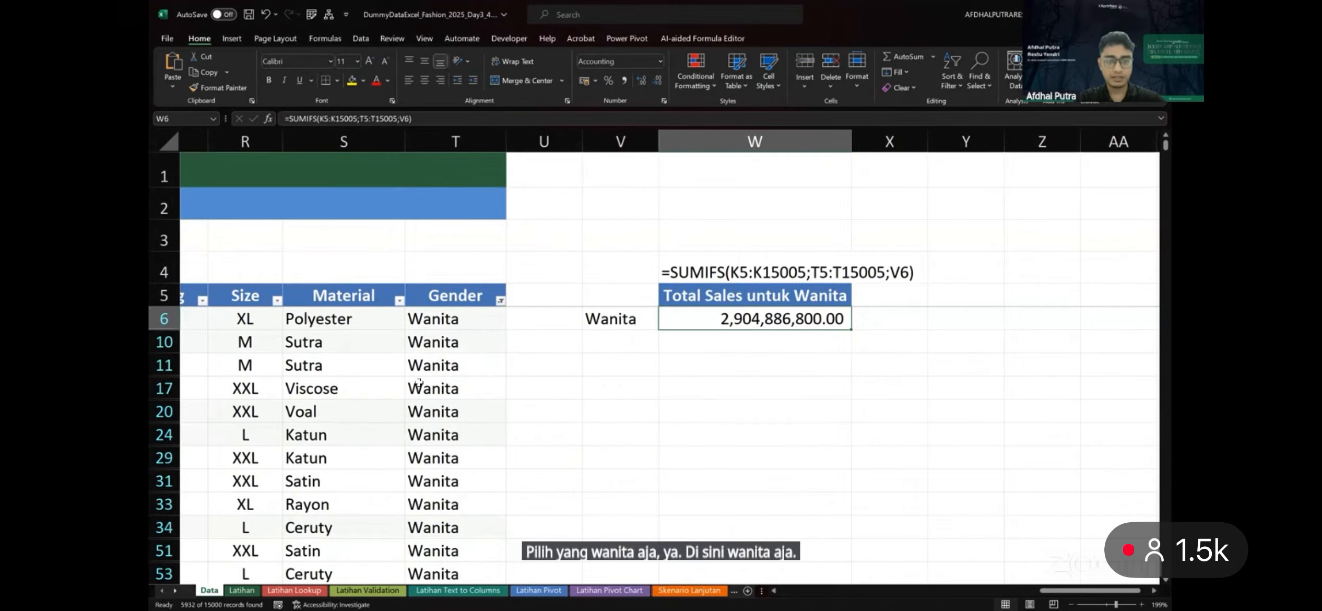
Select the filtered Total Sales values from K6 down and compare their sum with the SUMIFS result in W6
{"action": "scroll", "coordinate": [419, 383], "scroll_direction": "left", "scroll_amount": 5}
{"action": "left_click", "coordinate": [397, 321]}
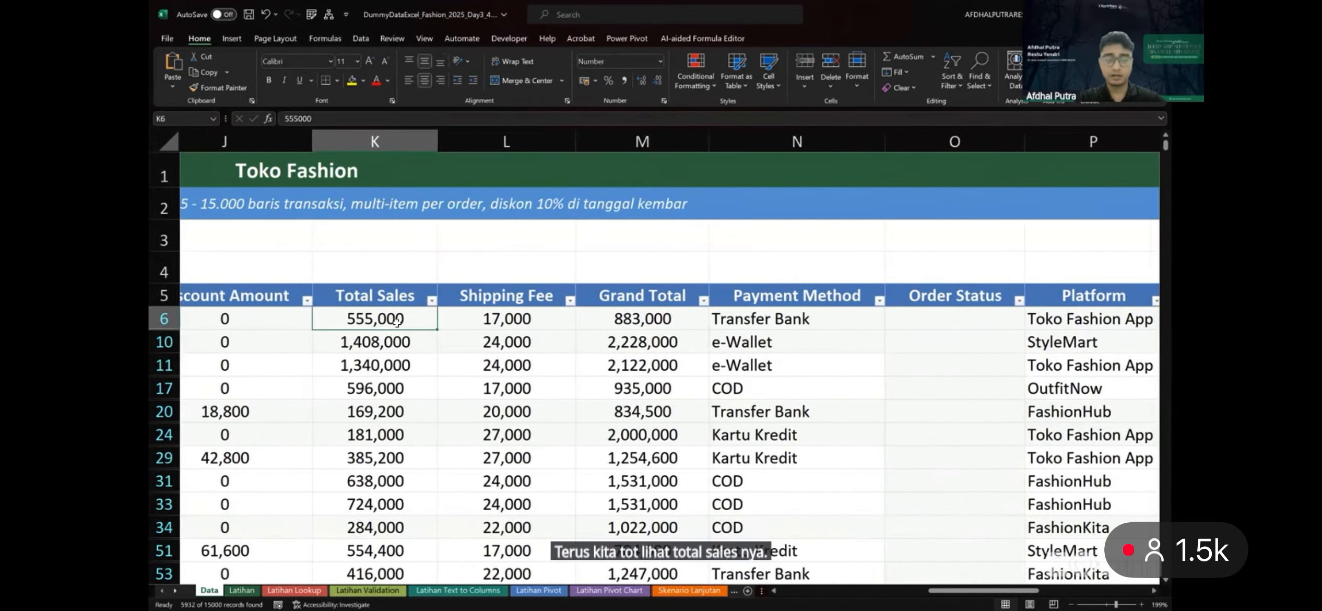
{"action": "key", "text": "ctrl+shift+Down"}
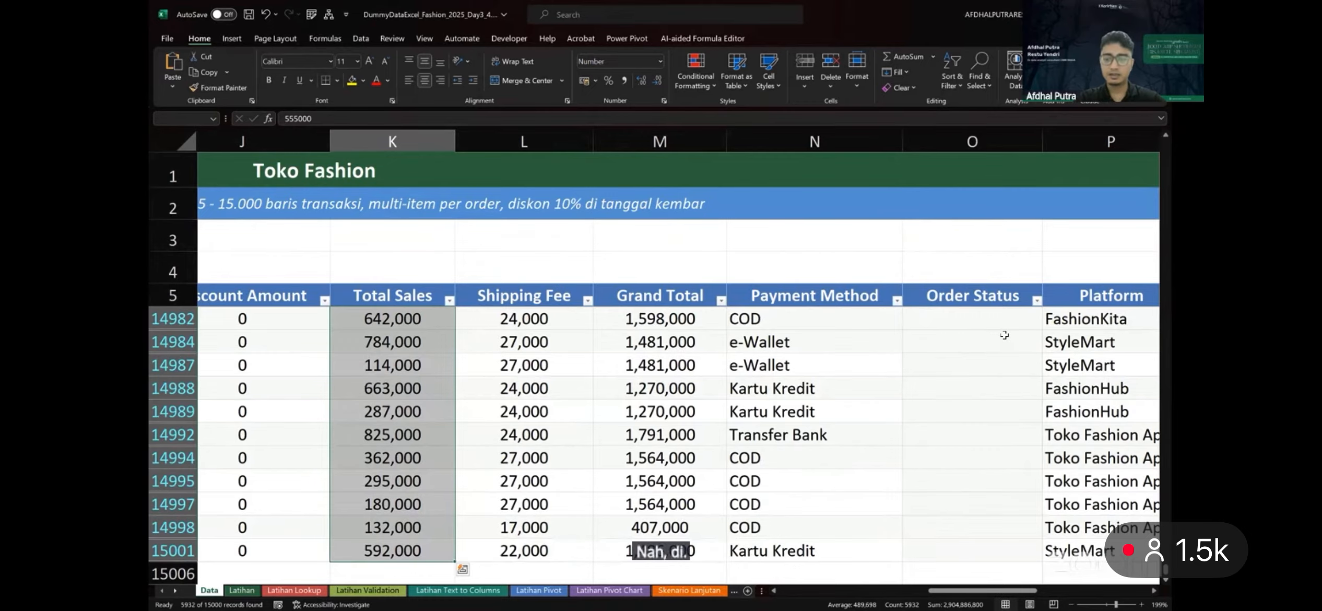
{"action": "scroll", "coordinate": [1005, 338], "scroll_direction": "right", "scroll_amount": 10}
{"action": "scroll", "coordinate": [735, 363], "scroll_direction": "left", "scroll_amount": 5}
{"action": "scroll", "coordinate": [716, 358], "scroll_direction": "up", "scroll_amount": 4}
{"action": "scroll", "coordinate": [700, 339], "scroll_direction": "up", "scroll_amount": 10}
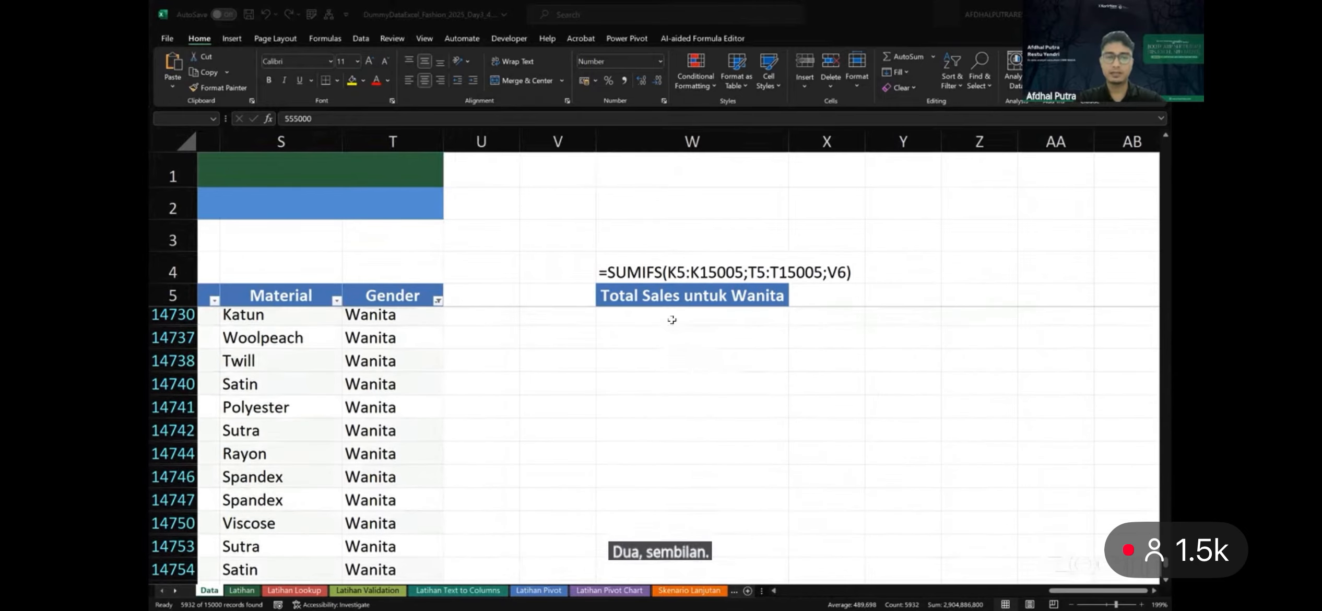
{"action": "key", "text": "F2"}
{"action": "scroll", "coordinate": [601, 320], "scroll_direction": "right", "scroll_amount": 3}
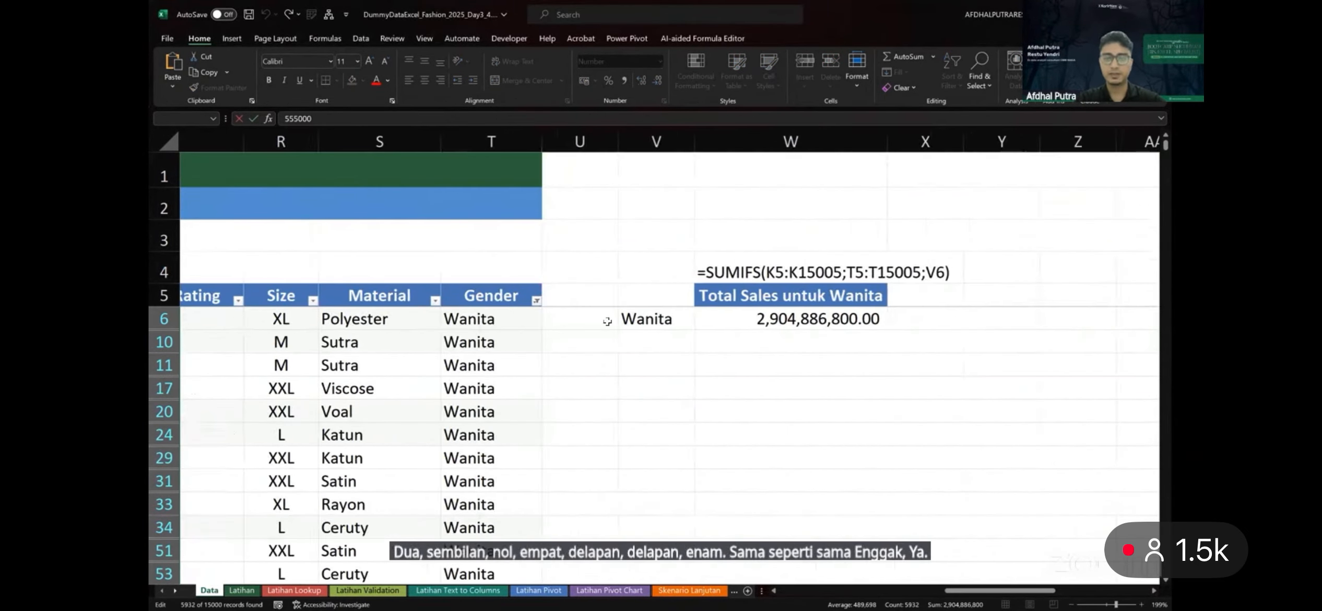
{"action": "left_click", "coordinate": [867, 321]}
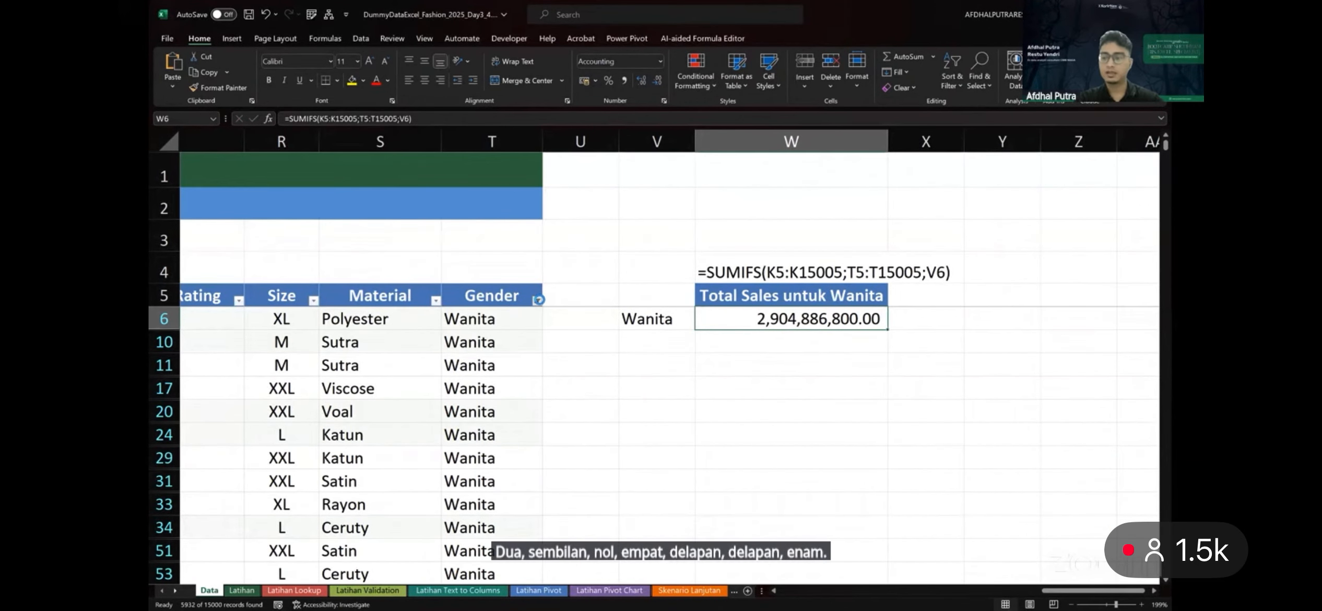
Clear the Gender filter and review the ranges used by the W6 formula without changing it
{"action": "left_click", "coordinate": [537, 300]}
{"action": "left_click", "coordinate": [398, 366]}
{"action": "double_click", "coordinate": [834, 319]}
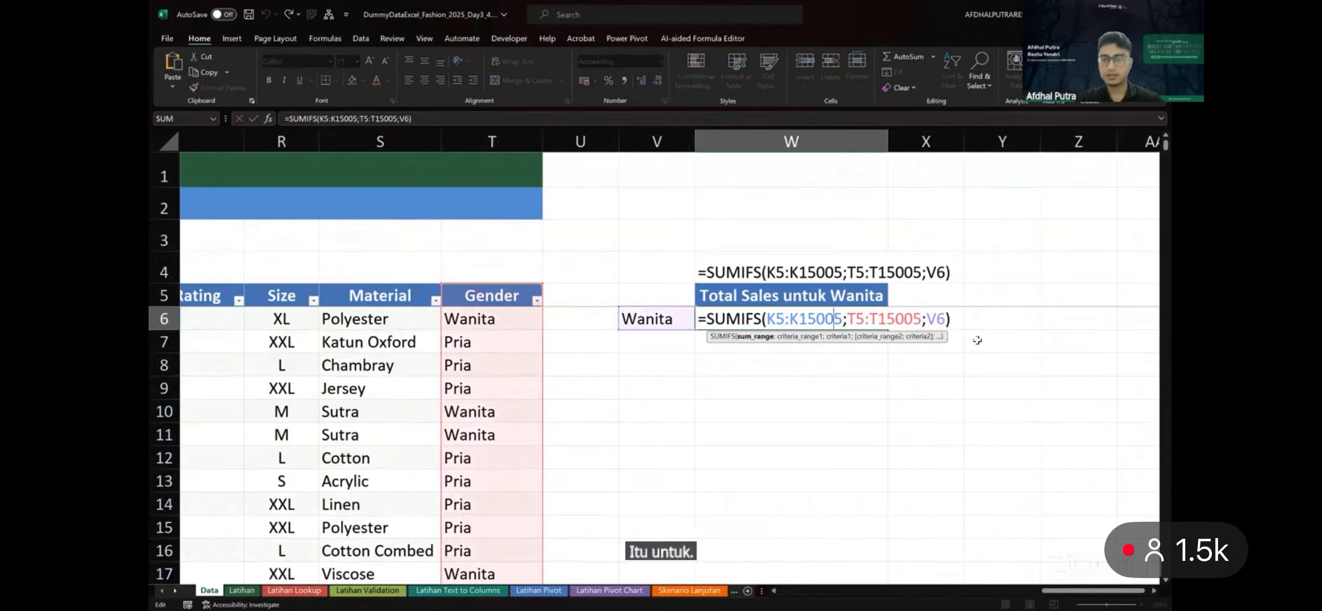
{"action": "key", "text": "Escape"}
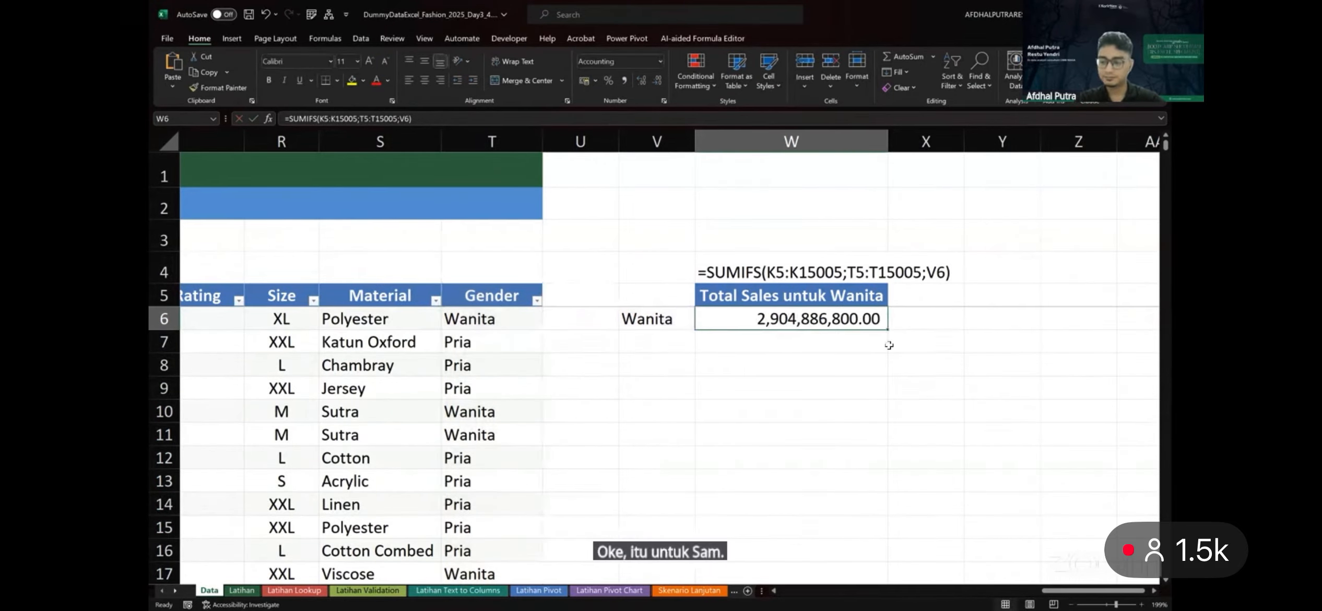
{"action": "scroll", "coordinate": [820, 343], "scroll_direction": "left", "scroll_amount": 3}
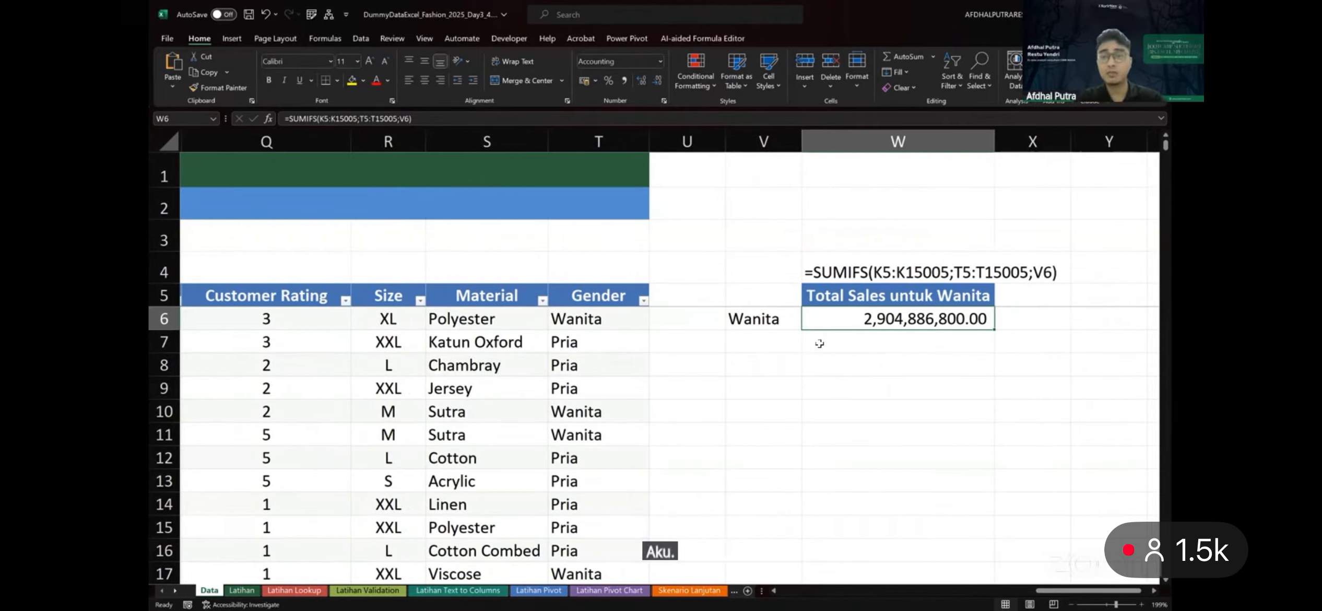
{"action": "scroll", "coordinate": [819, 343], "scroll_direction": "right", "scroll_amount": 1}
{"action": "scroll", "coordinate": [819, 343], "scroll_direction": "left", "scroll_amount": 1}
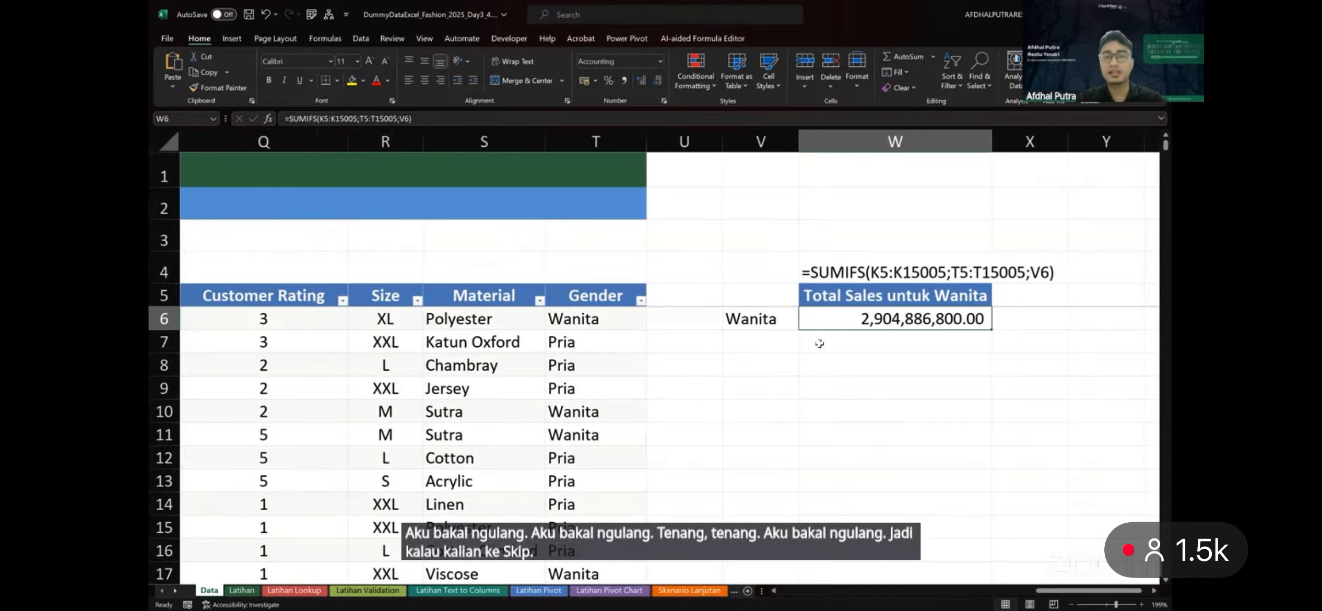
{"action": "scroll", "coordinate": [851, 405], "scroll_direction": "right", "scroll_amount": 1}
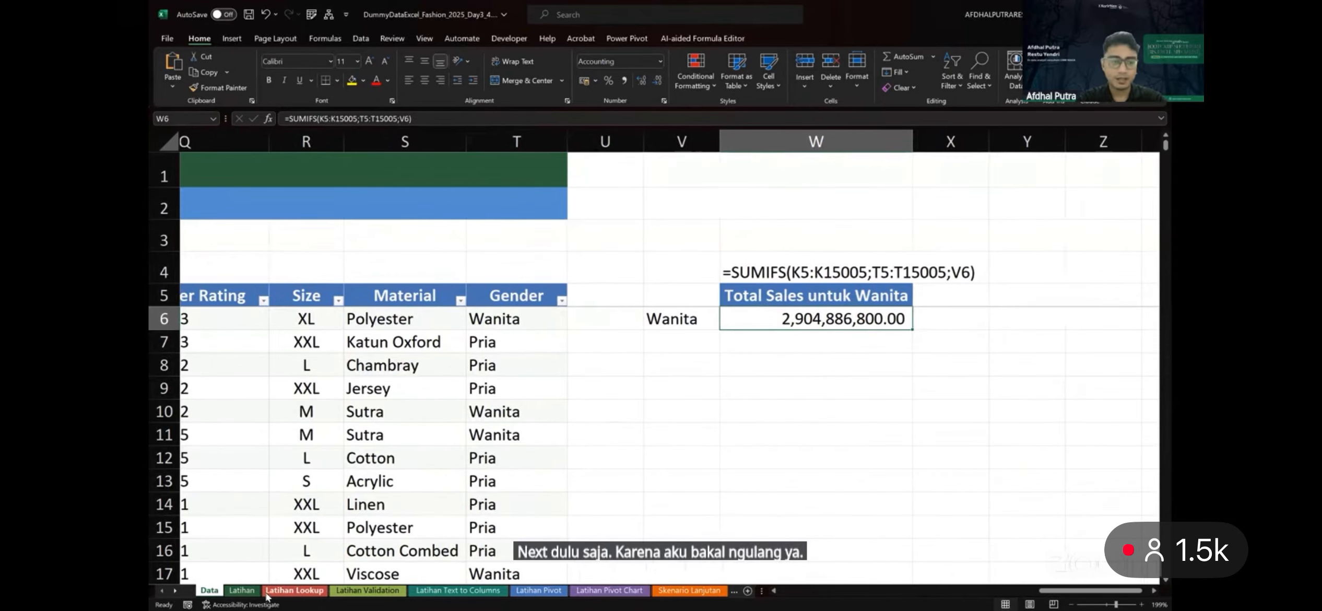
Start a SUMIFS formula in C9 of the Latihan sheet for question 3, with Data's Grand Total column, M5:M15005, as the sum range
{"action": "left_click", "coordinate": [242, 590]}
{"action": "scroll", "coordinate": [414, 523], "scroll_direction": "left", "scroll_amount": 2}
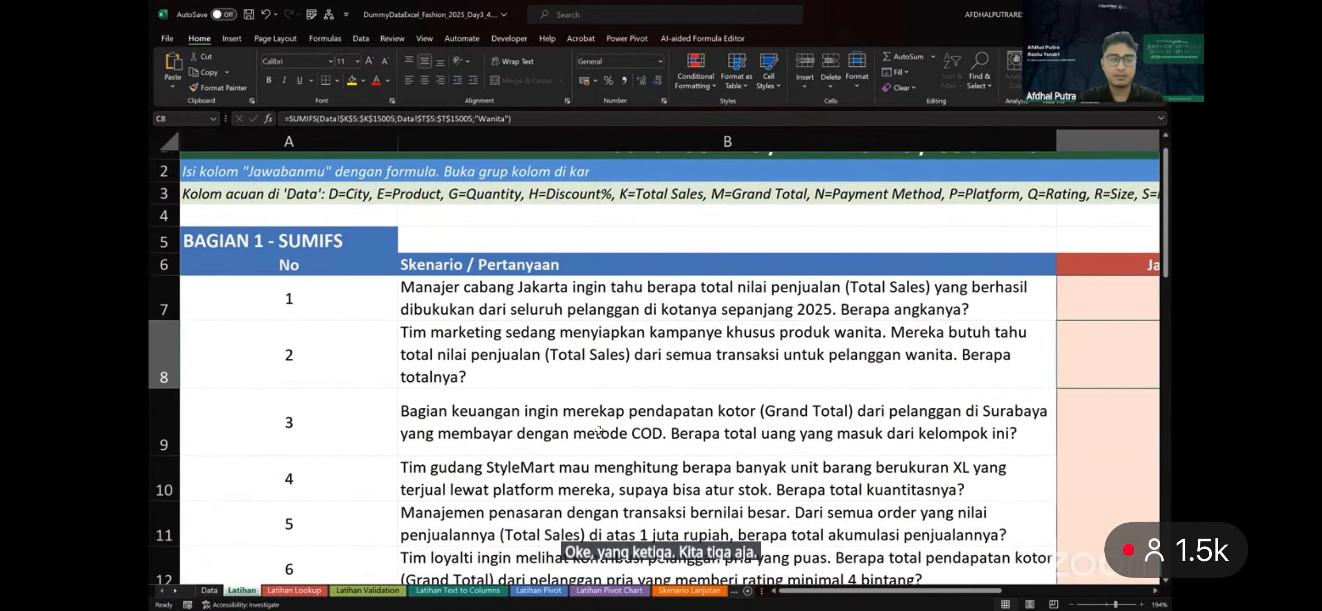
{"action": "scroll", "coordinate": [626, 444], "scroll_direction": "right", "scroll_amount": 2}
{"action": "scroll", "coordinate": [697, 413], "scroll_direction": "left", "scroll_amount": 3}
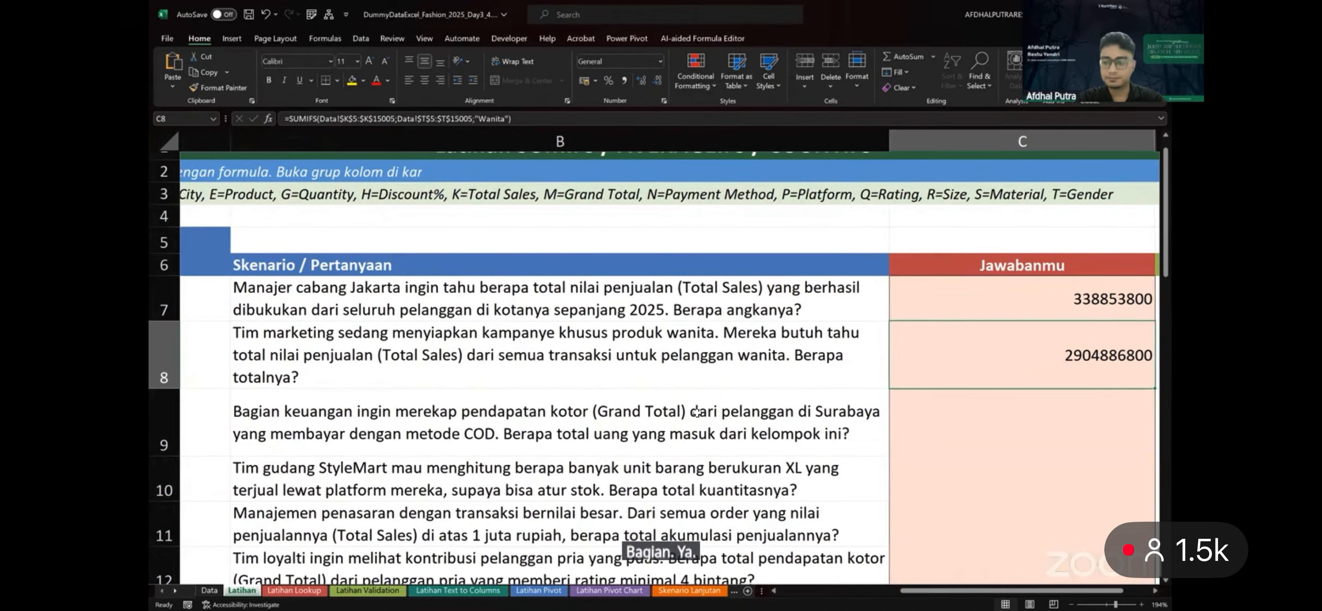
{"action": "scroll", "coordinate": [697, 413], "scroll_direction": "left", "scroll_amount": 1}
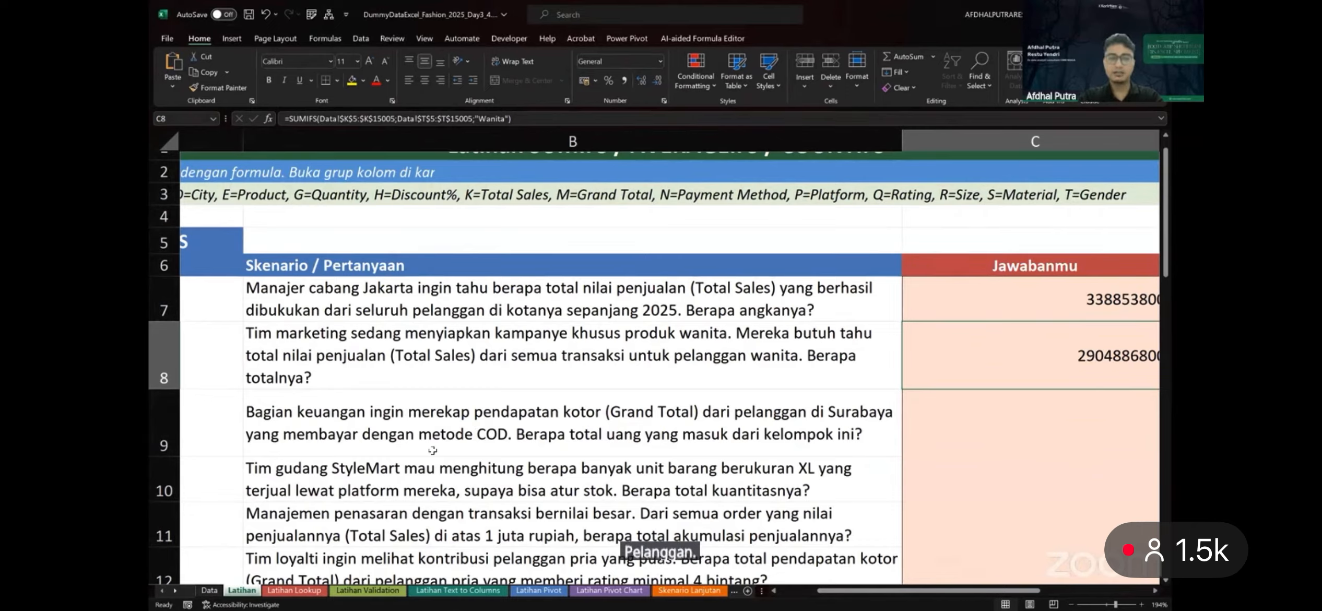
{"action": "scroll", "coordinate": [833, 420], "scroll_direction": "right", "scroll_amount": 3}
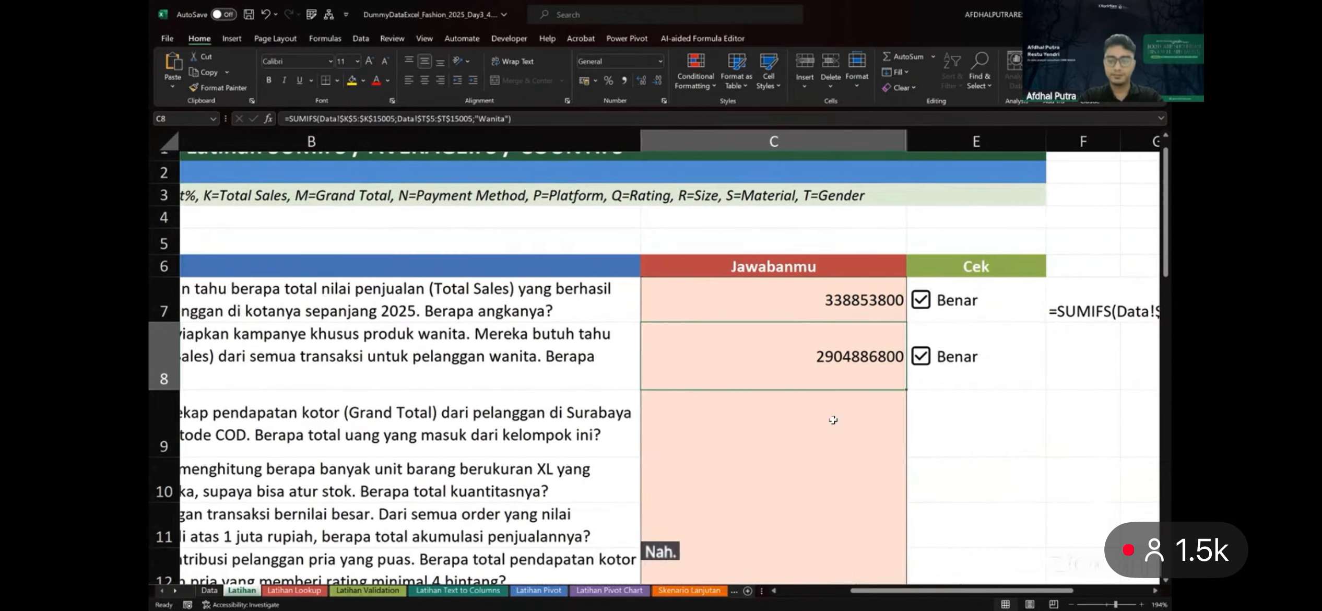
{"action": "left_click", "coordinate": [765, 425]}
{"action": "type", "text": "=sumifs"}
{"action": "key", "text": "Tab"}
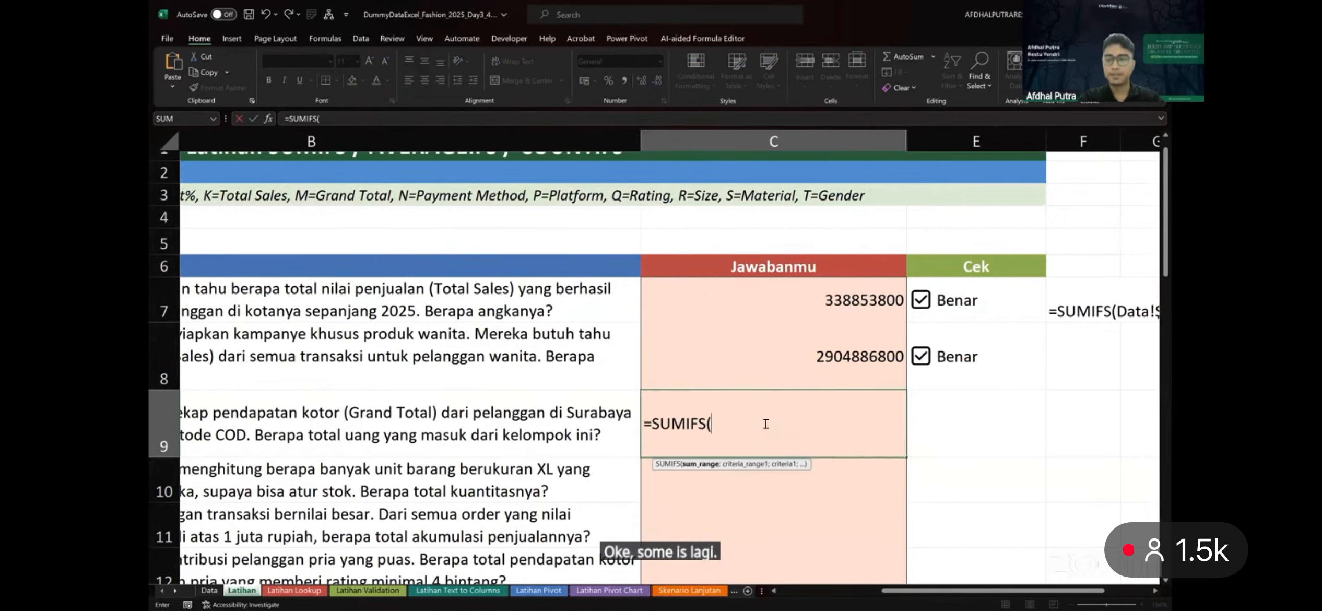
{"action": "scroll", "coordinate": [765, 425], "scroll_direction": "left", "scroll_amount": 3}
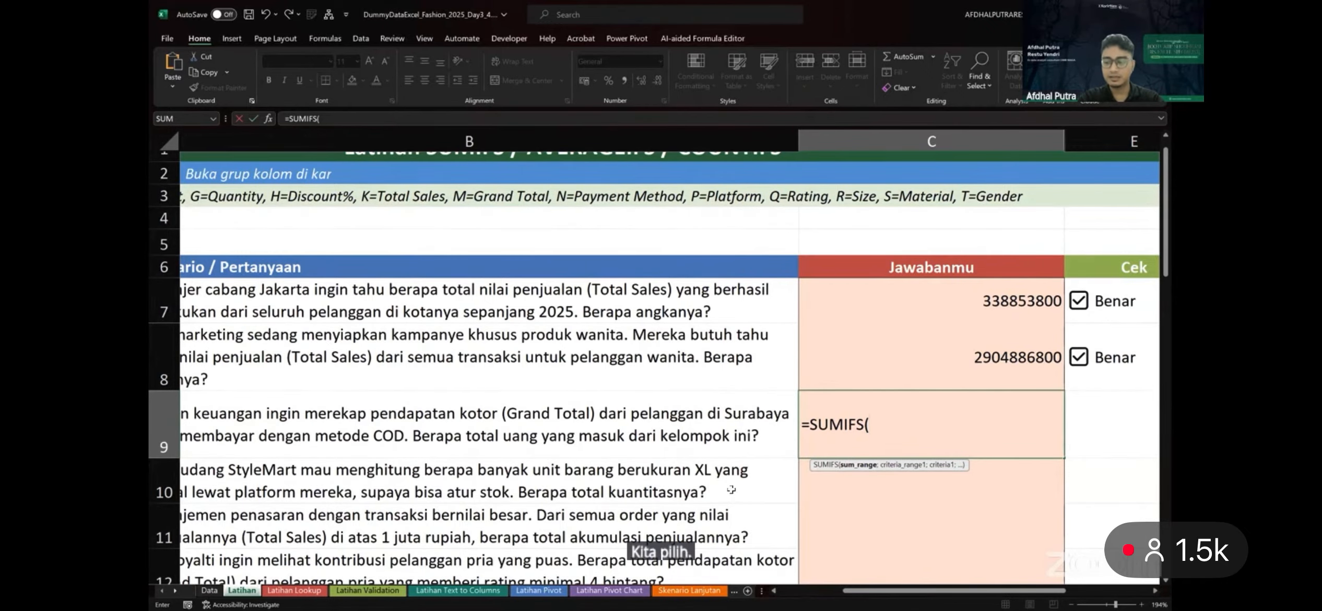
{"action": "left_click", "coordinate": [209, 590]}
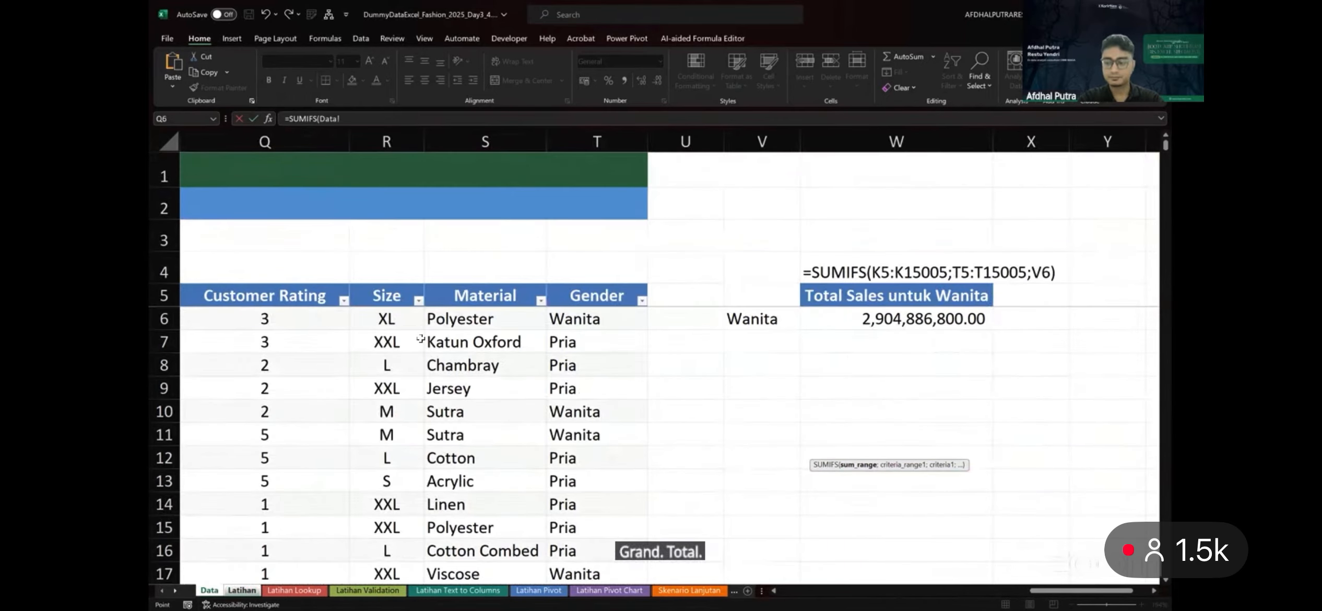
{"action": "scroll", "coordinate": [420, 339], "scroll_direction": "left", "scroll_amount": 5}
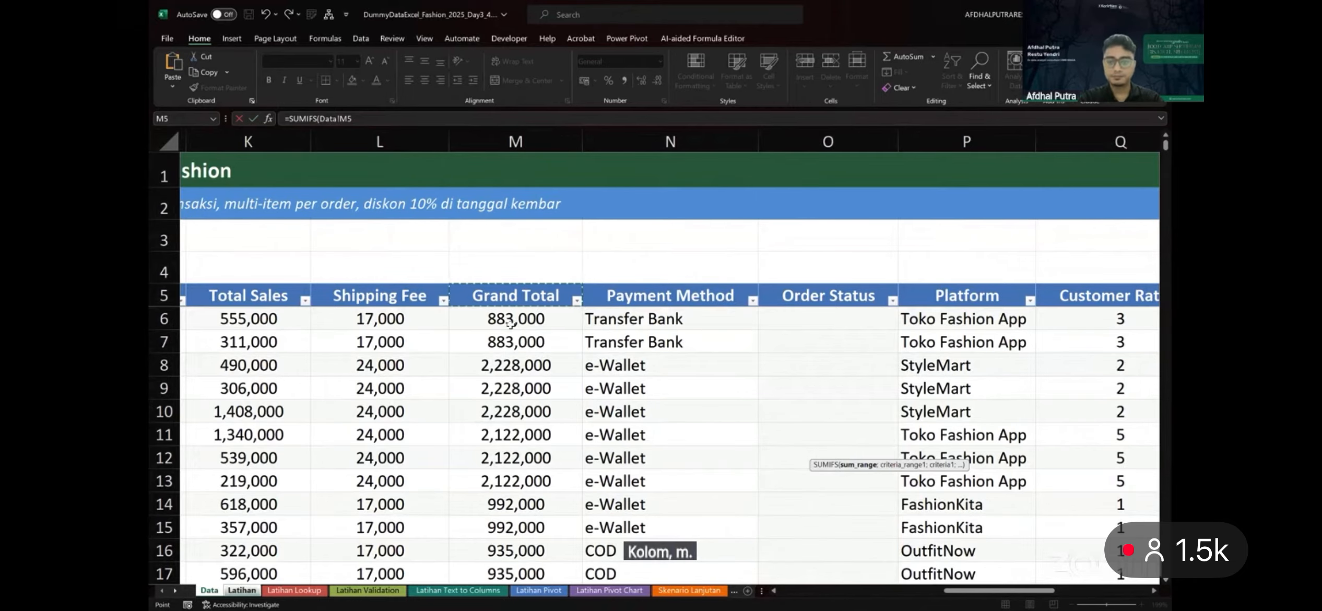
{"action": "key", "text": "ctrl+shift+Down"}
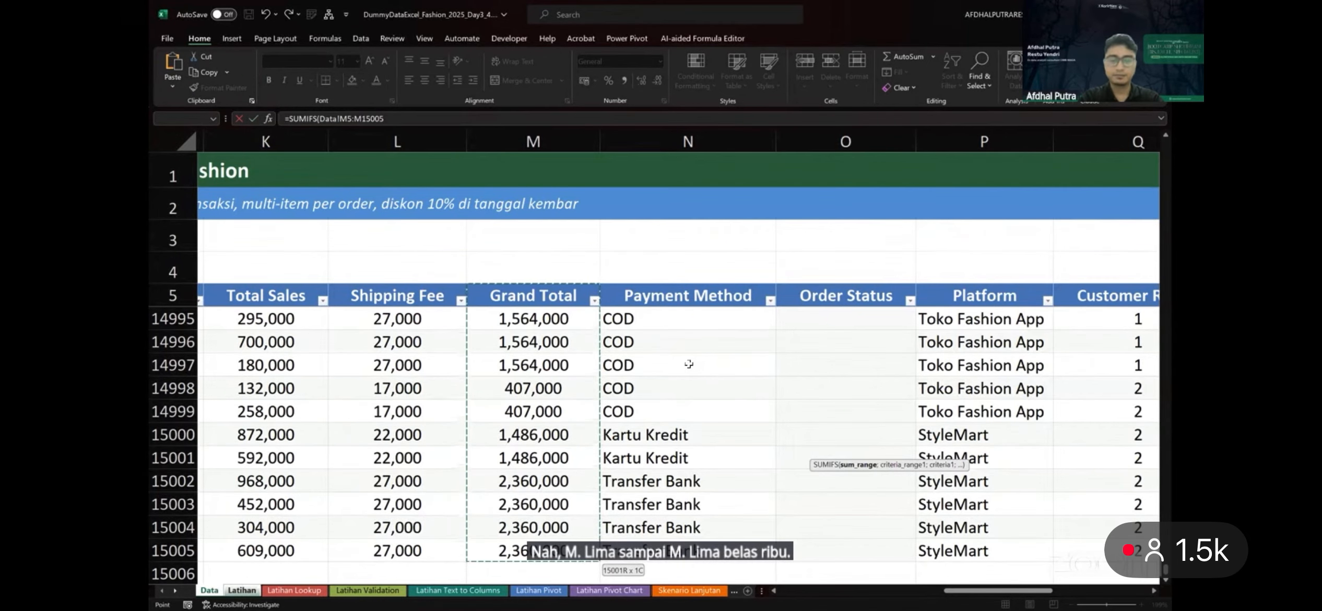
{"action": "type", "text": ";"}
{"action": "key", "text": "Left"}
{"action": "key", "text": "Right"}
{"action": "left_click", "coordinate": [242, 591]}
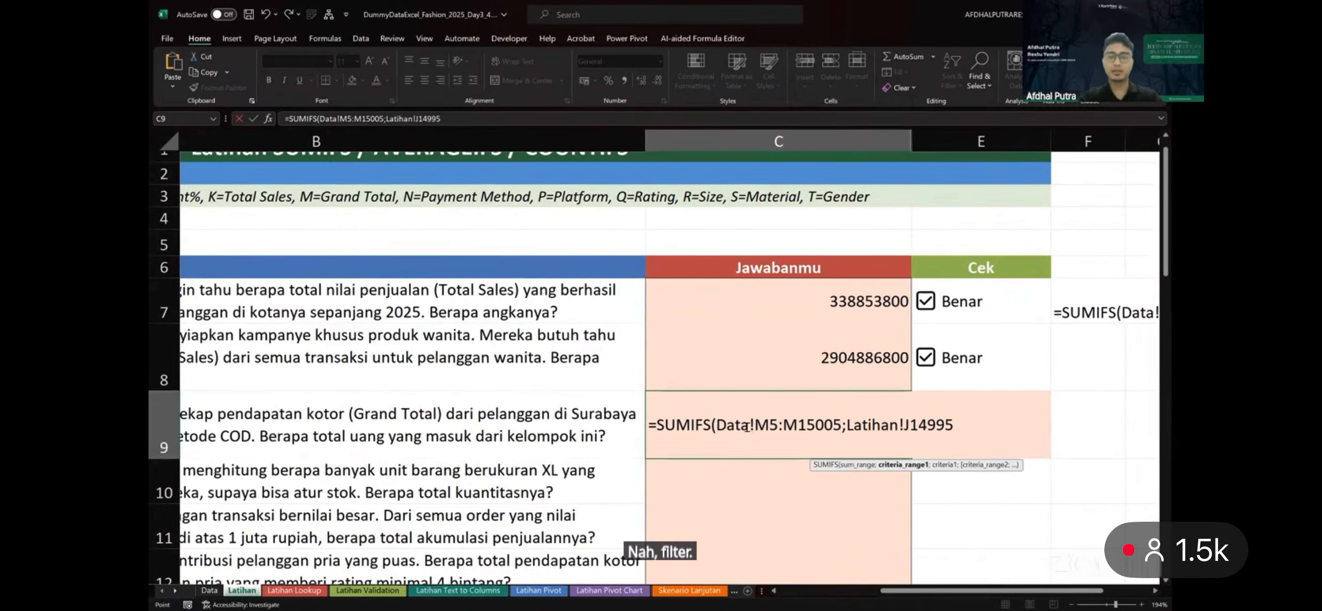
{"action": "key", "text": "BackSpace"}
{"action": "key", "text": "BackSpace"}
{"action": "key", "text": "BackSpace"}
{"action": "key", "text": "BackSpace"}
{"action": "key", "text": "BackSpace"}
{"action": "key", "text": "BackSpace"}
{"action": "key", "text": "BackSpace"}
{"action": "key", "text": "BackSpace"}
{"action": "key", "text": "BackSpace"}
{"action": "key", "text": "BackSpace"}
{"action": "key", "text": "BackSpace"}
{"action": "key", "text": "BackSpace"}
{"action": "key", "text": "BackSpace"}
{"action": "key", "text": "BackSpace"}
{"action": "key", "text": "BackSpace"}
{"action": "key", "text": "BackSpace"}
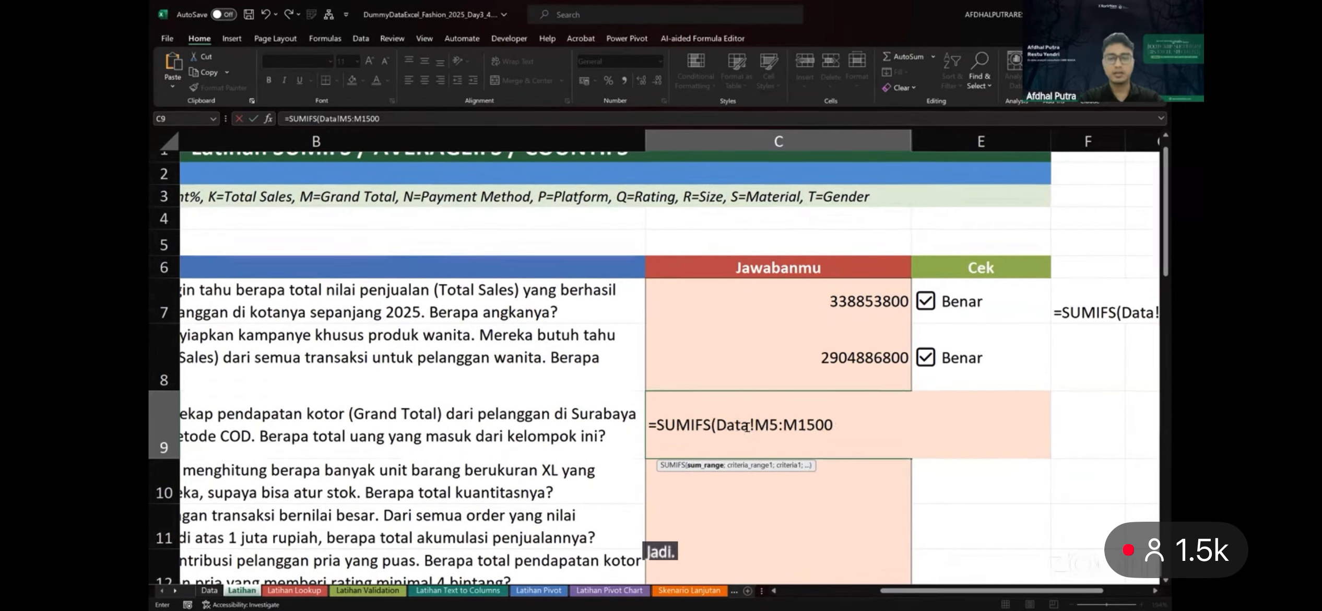
{"action": "key", "text": "Escape"}
Label Y5 of the Data sheet "Grand Total Untuk Surabaya dan COD" and slightly widen column X
{"action": "key", "text": "ctrl+Page_Up"}
{"action": "scroll", "coordinate": [599, 401], "scroll_direction": "right", "scroll_amount": 5}
{"action": "scroll", "coordinate": [600, 400], "scroll_direction": "left", "scroll_amount": 2}
{"action": "left_click", "coordinate": [669, 370]}
{"action": "key", "text": "ctrl+Up"}
{"action": "key", "text": "Right"}
{"action": "key", "text": "Right"}
{"action": "key", "text": "Up"}
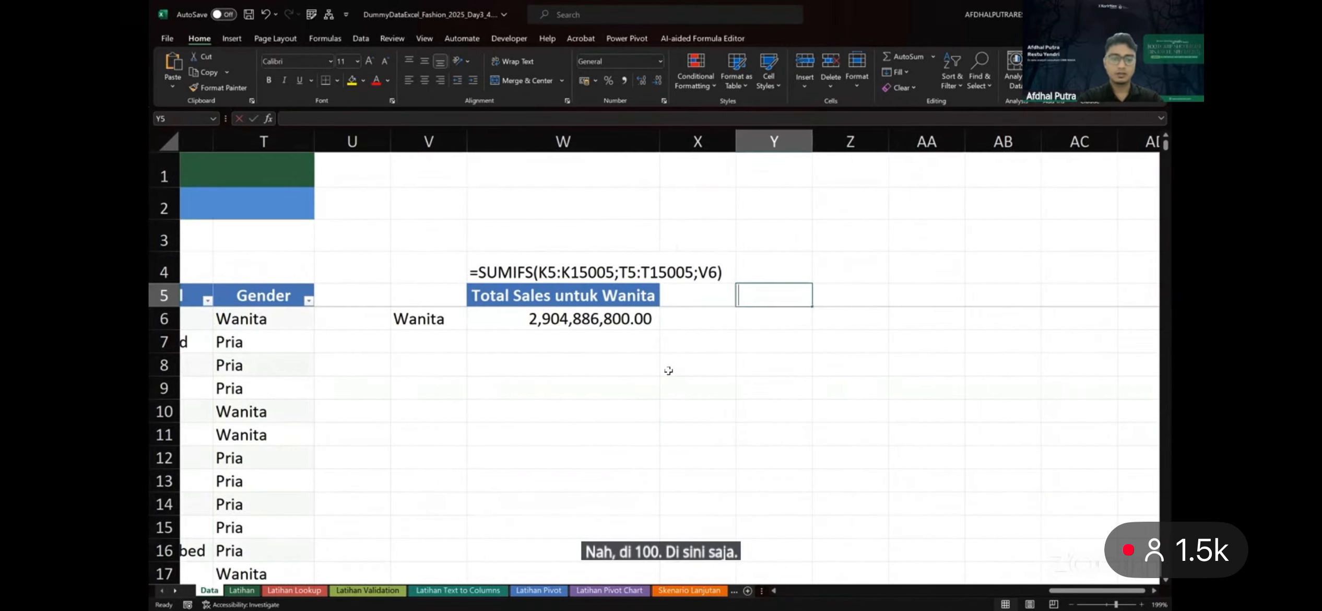
{"action": "type", "text": "Grand Total Untuk Surabaya dan CCOD"}
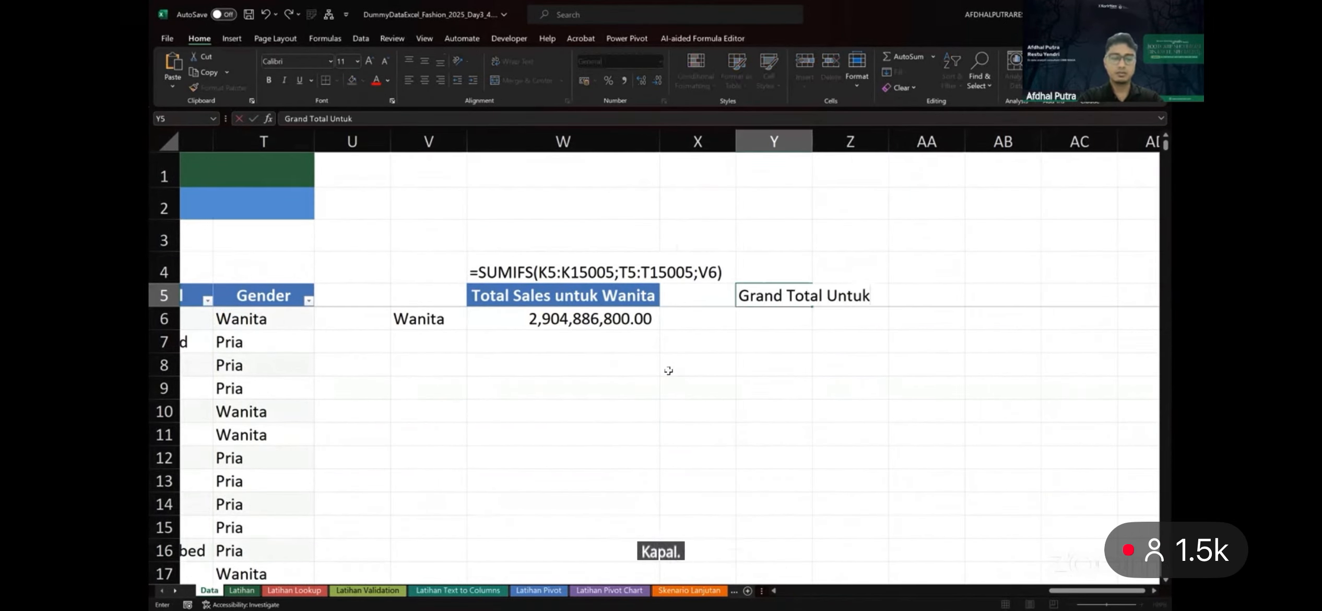
{"action": "key", "text": "BackSpace"}
{"action": "key", "text": "BackSpace"}
{"action": "key", "text": "BackSpace"}
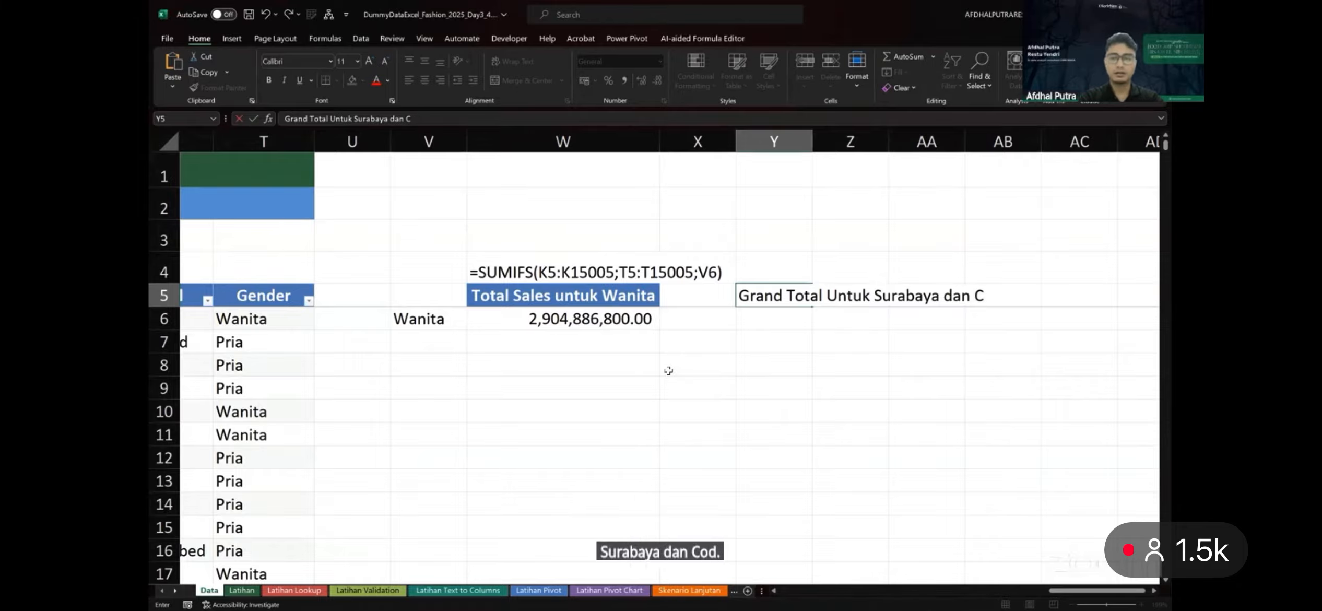
{"action": "type", "text": "OD"}
{"action": "key", "text": "Return"}
{"action": "left_click_drag", "start_coordinate": [740, 142], "coordinate": [766, 142]}
Start a SUMIFS formula in Y6 with the Grand Total column, M5:M15005, as the sum range
{"action": "type", "text": "=SUMIFS("}
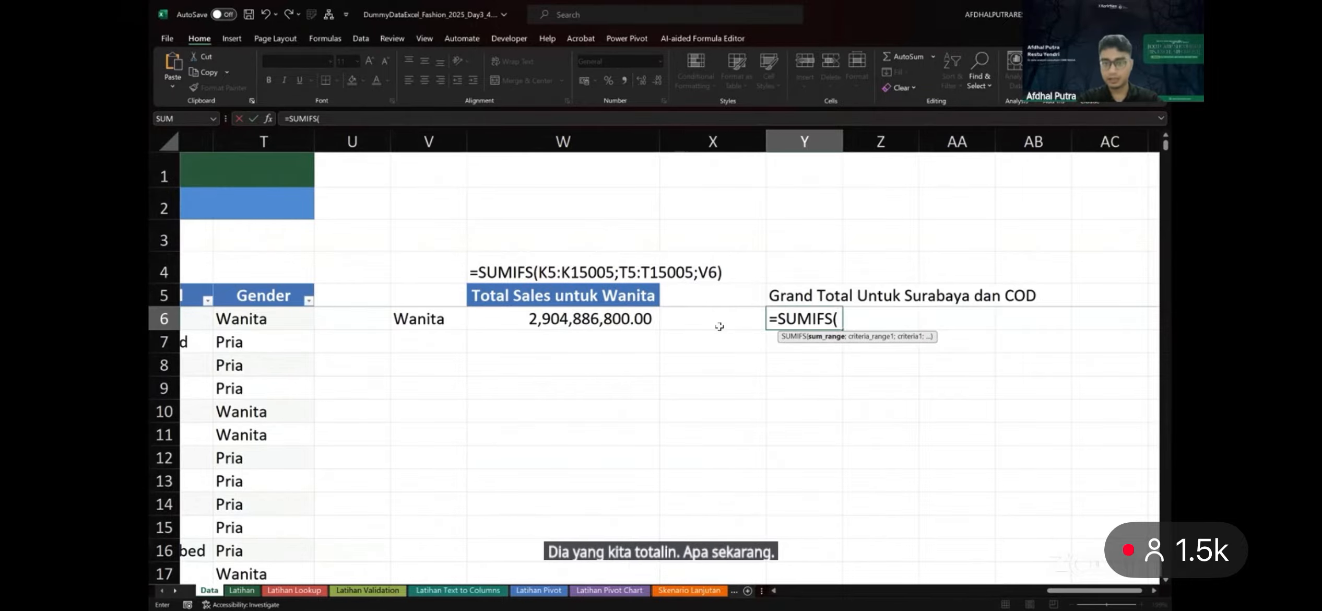
{"action": "scroll", "coordinate": [720, 329], "scroll_direction": "left", "scroll_amount": 5}
{"action": "scroll", "coordinate": [553, 313], "scroll_direction": "left", "scroll_amount": 1}
{"action": "left_click", "coordinate": [551, 309]}
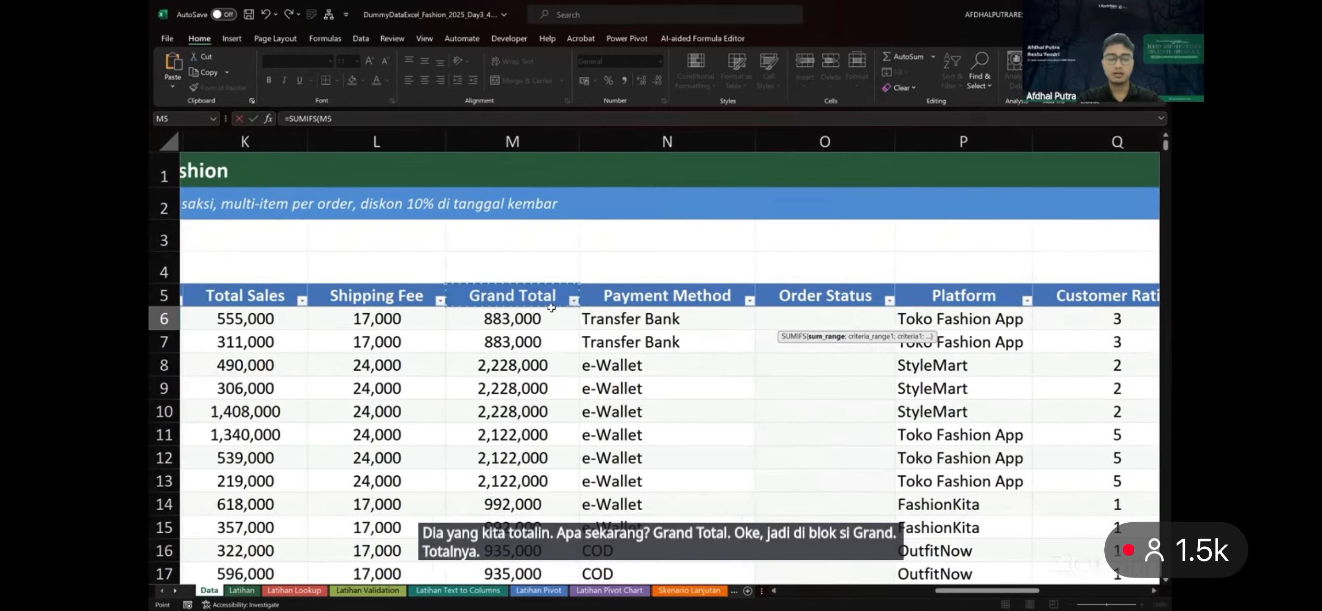
{"action": "key", "text": "ctrl+shift+Down"}
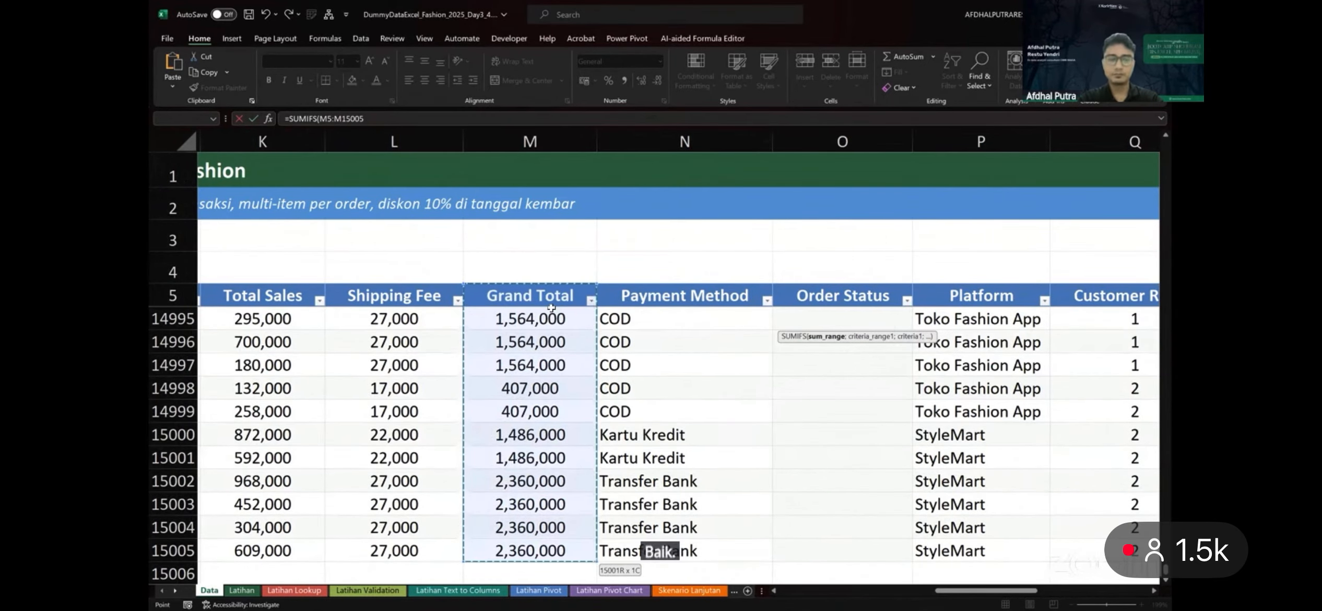
{"action": "type", "text": ";"}
{"action": "key", "text": "Right"}
{"action": "key", "text": "Right"}
{"action": "key", "text": "Right"}
{"action": "key", "text": "Left"}
{"action": "key", "text": "Left"}
{"action": "key", "text": "BackSpace"}
{"action": "key", "text": "BackSpace"}
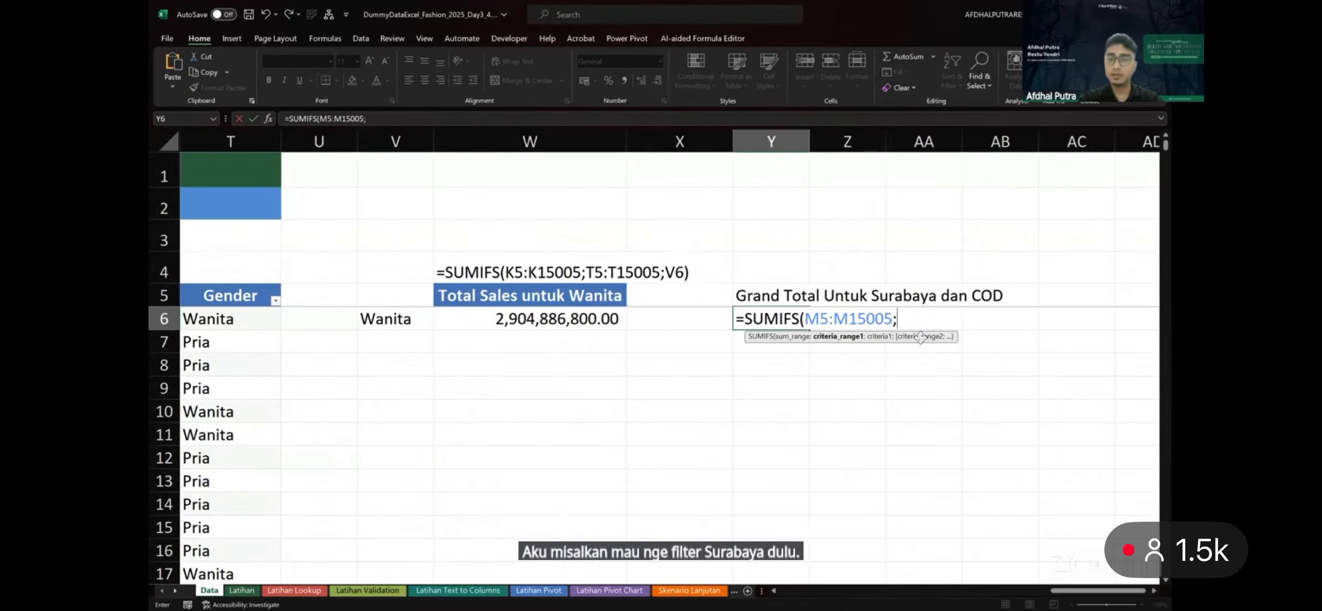
Add the City column, D5:D15005, as the first criteria range of the SUMIFS formula, with "Surabaya" as its criterion
{"action": "scroll", "coordinate": [921, 337], "scroll_direction": "left", "scroll_amount": 2}
{"action": "scroll", "coordinate": [921, 336], "scroll_direction": "left", "scroll_amount": 10}
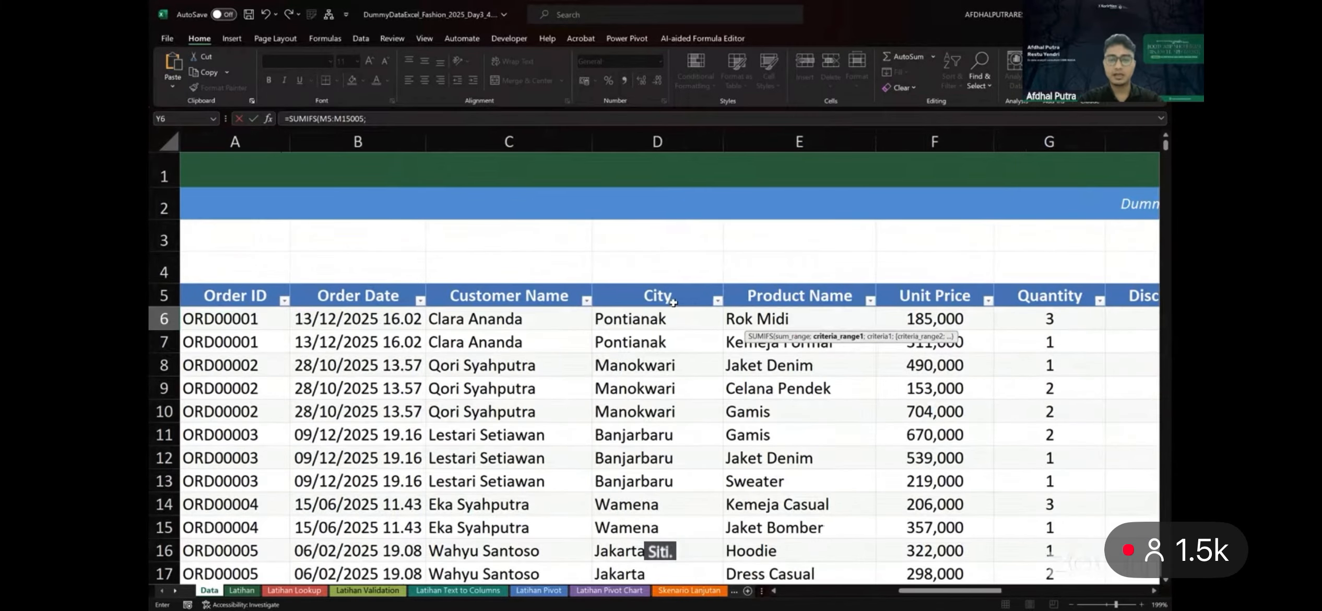
{"action": "left_click", "coordinate": [680, 293]}
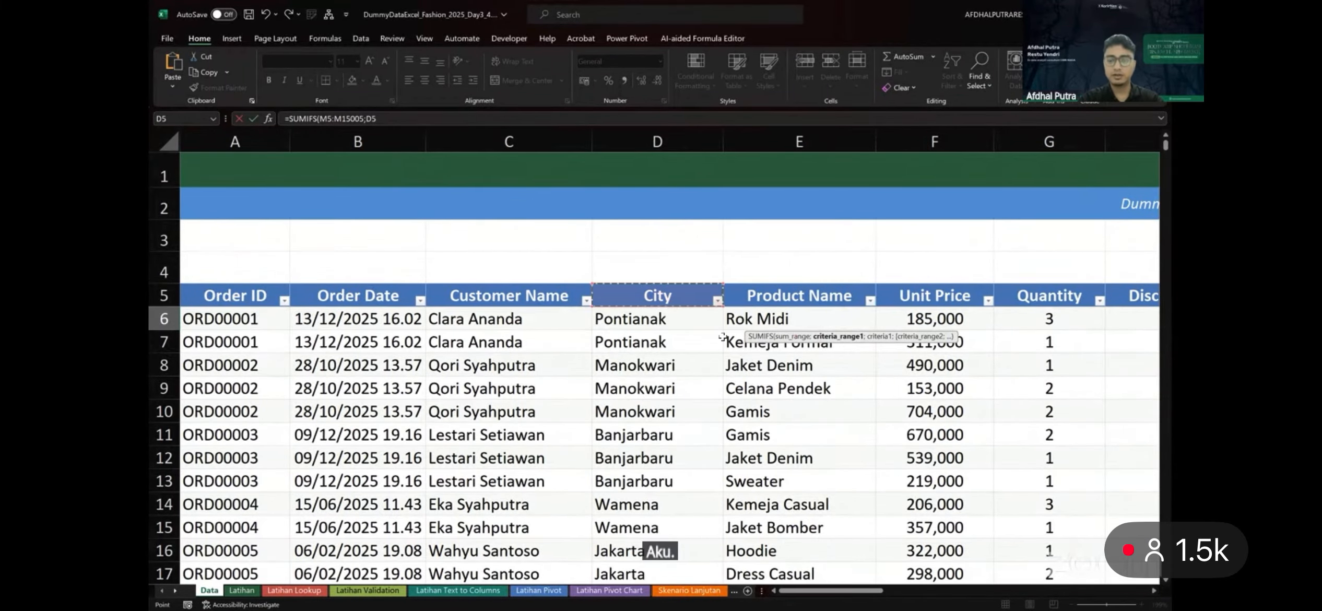
{"action": "key", "text": "ctrl+shift+Down"}
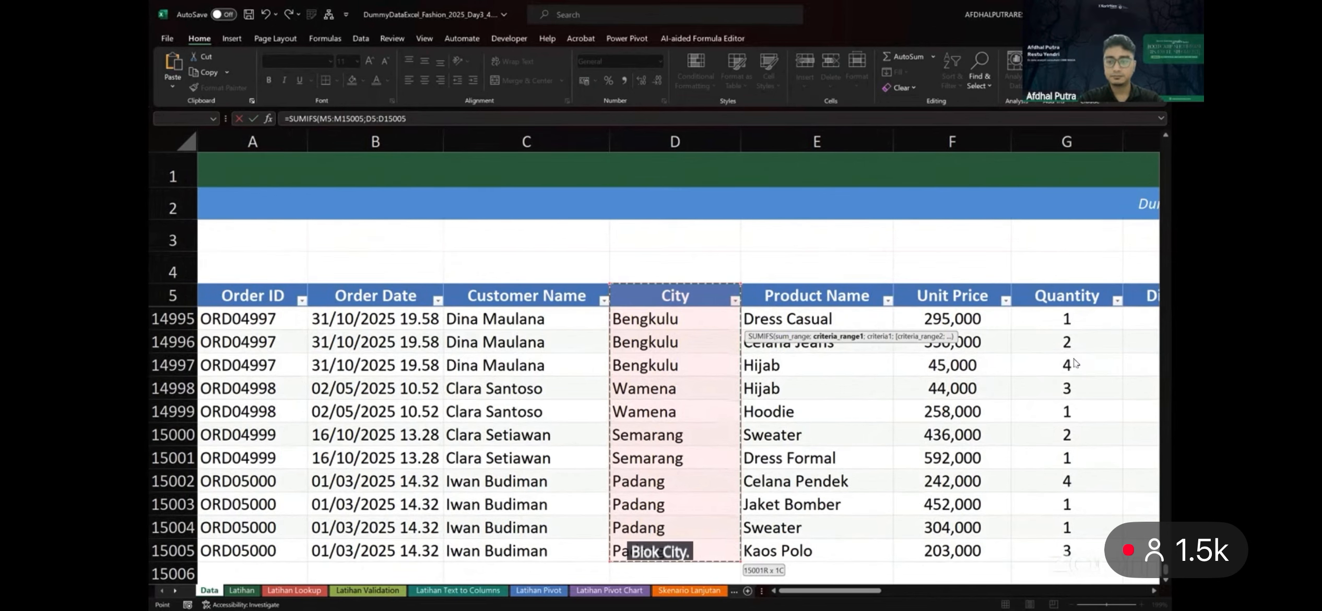
{"action": "left_click", "coordinate": [654, 301]}
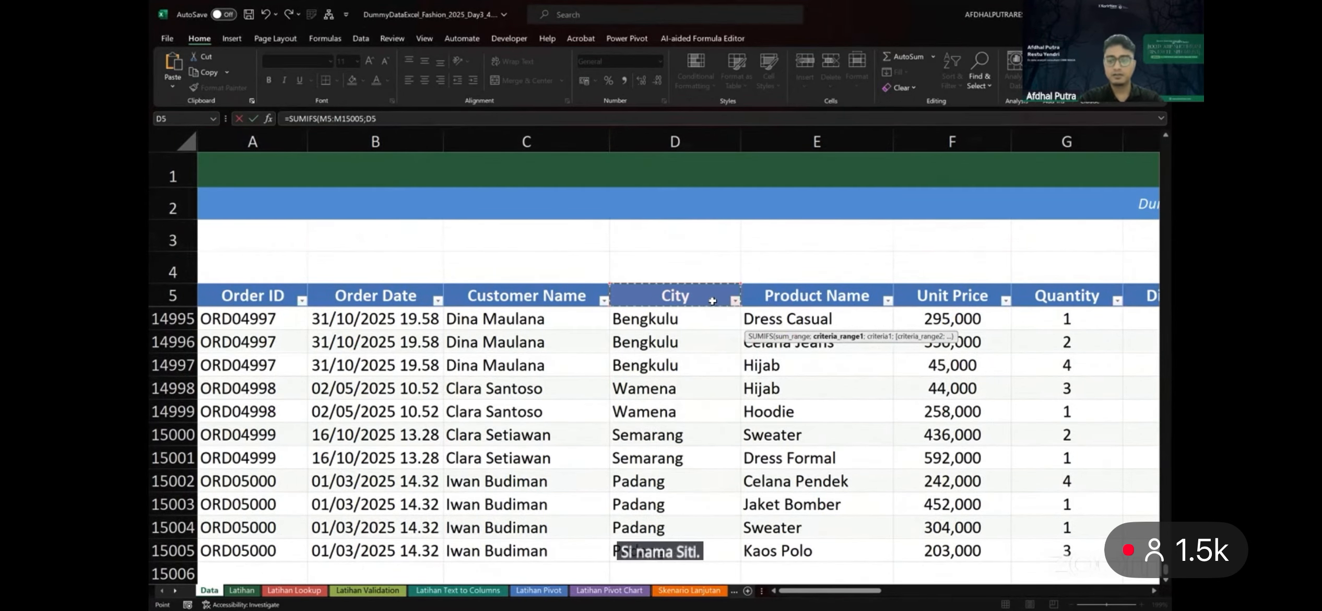
{"action": "key", "text": "ctrl+shift+Down"}
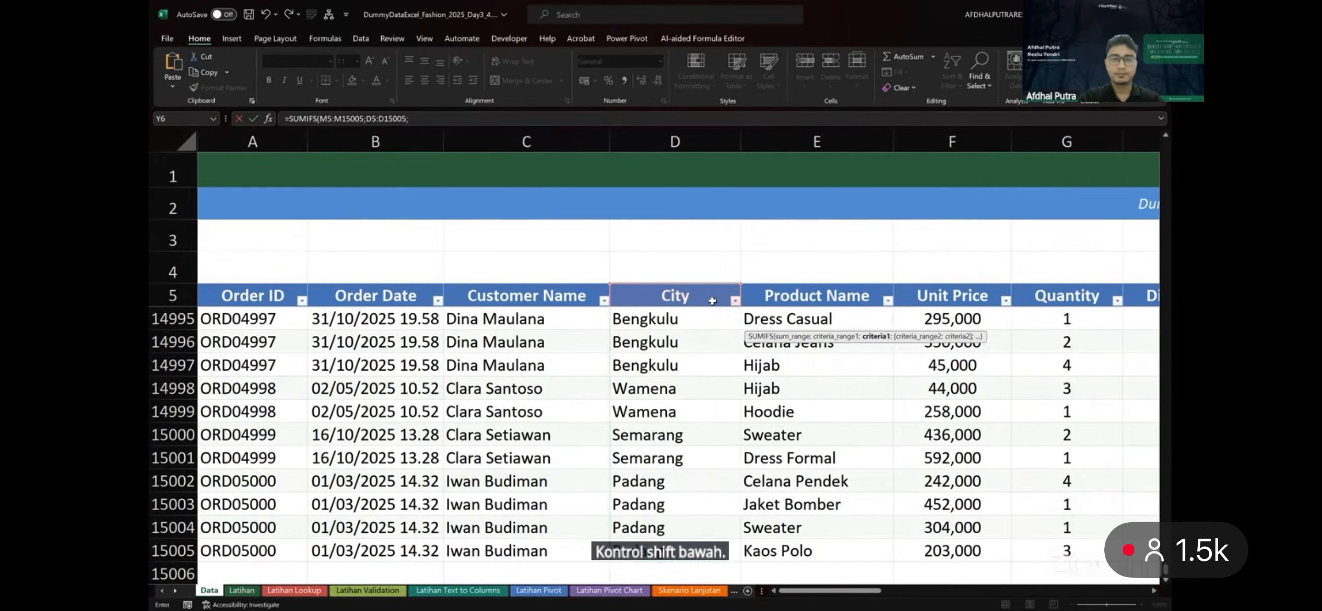
{"action": "type", "text": ";"}
{"action": "key", "text": "Right"}
{"action": "key", "text": "BackSpace"}
{"action": "key", "text": "BackSpace"}
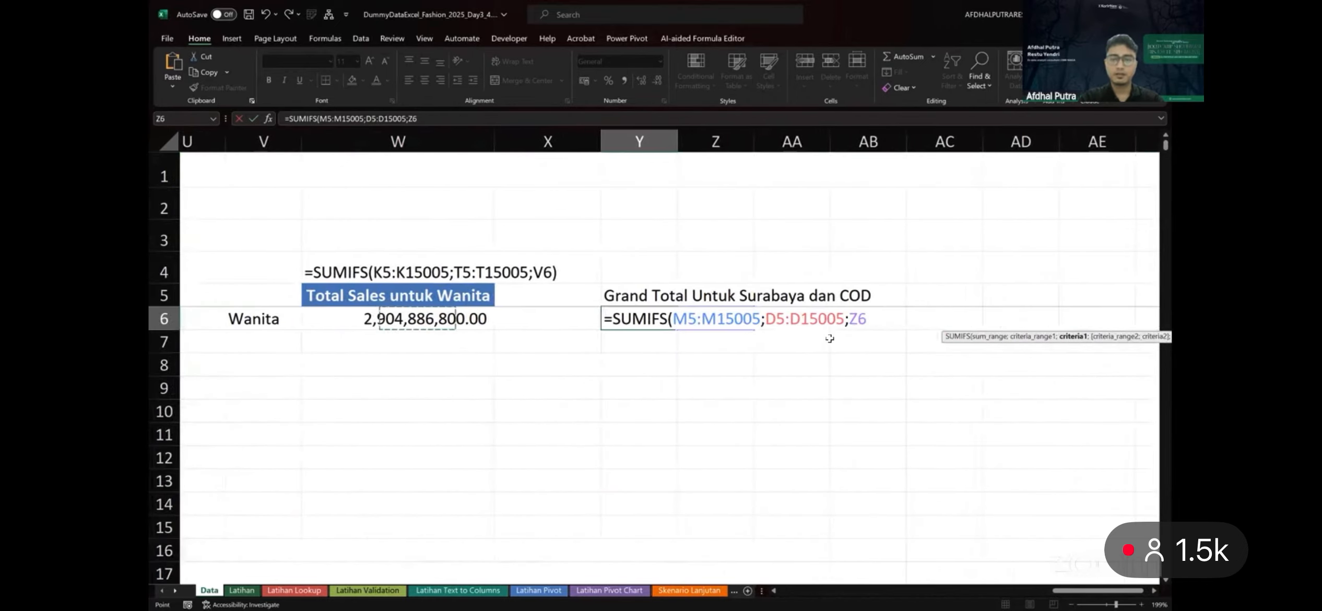
{"action": "type", "text": "\"Surabaya\""}
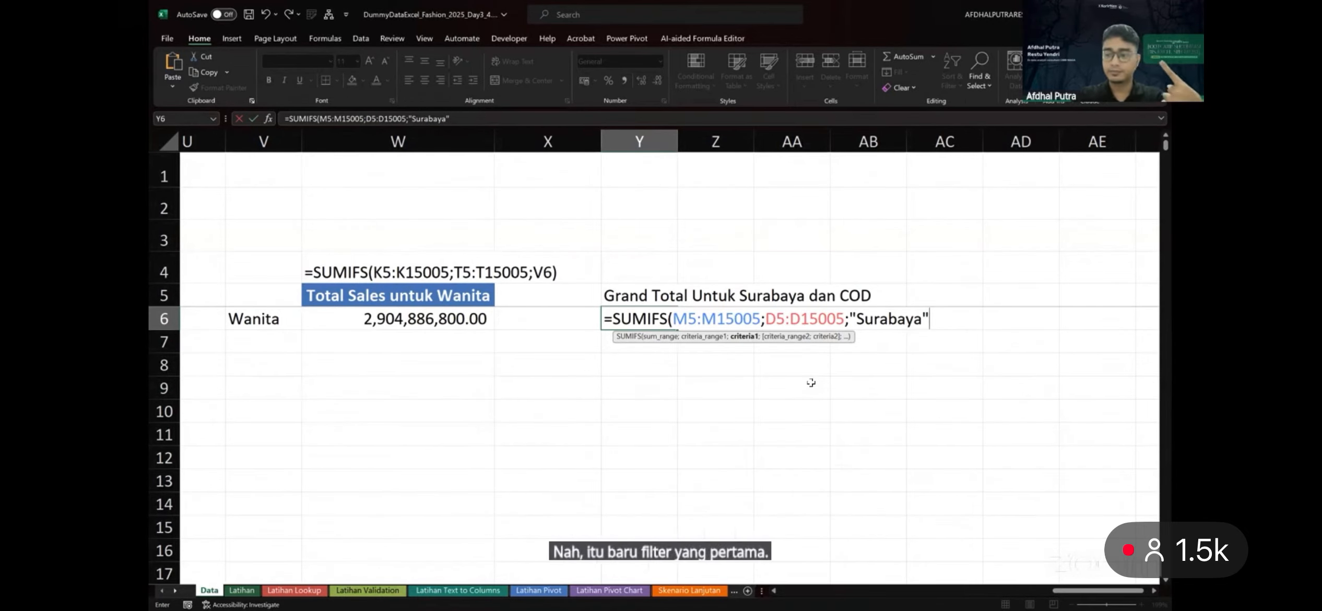
Add the Payment Method column, N5:N15005, as the second criteria range with the criterion "COD", and complete the Y6 formula
{"action": "type", "text": ";"}
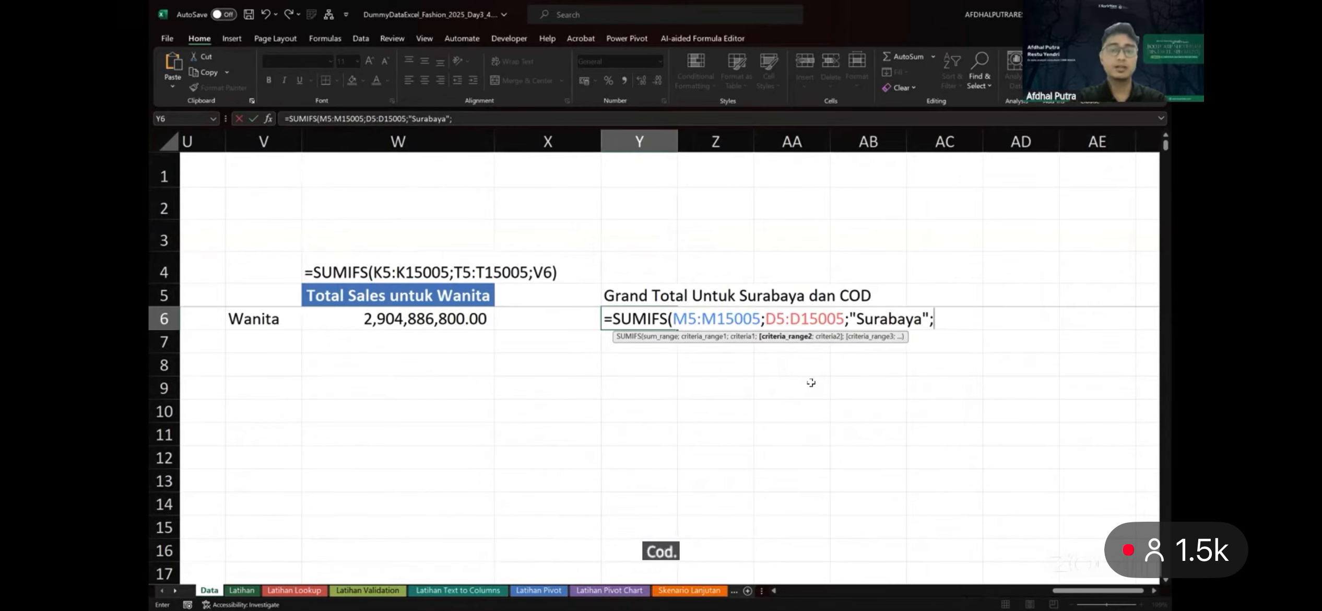
{"action": "scroll", "coordinate": [811, 383], "scroll_direction": "left", "scroll_amount": 10}
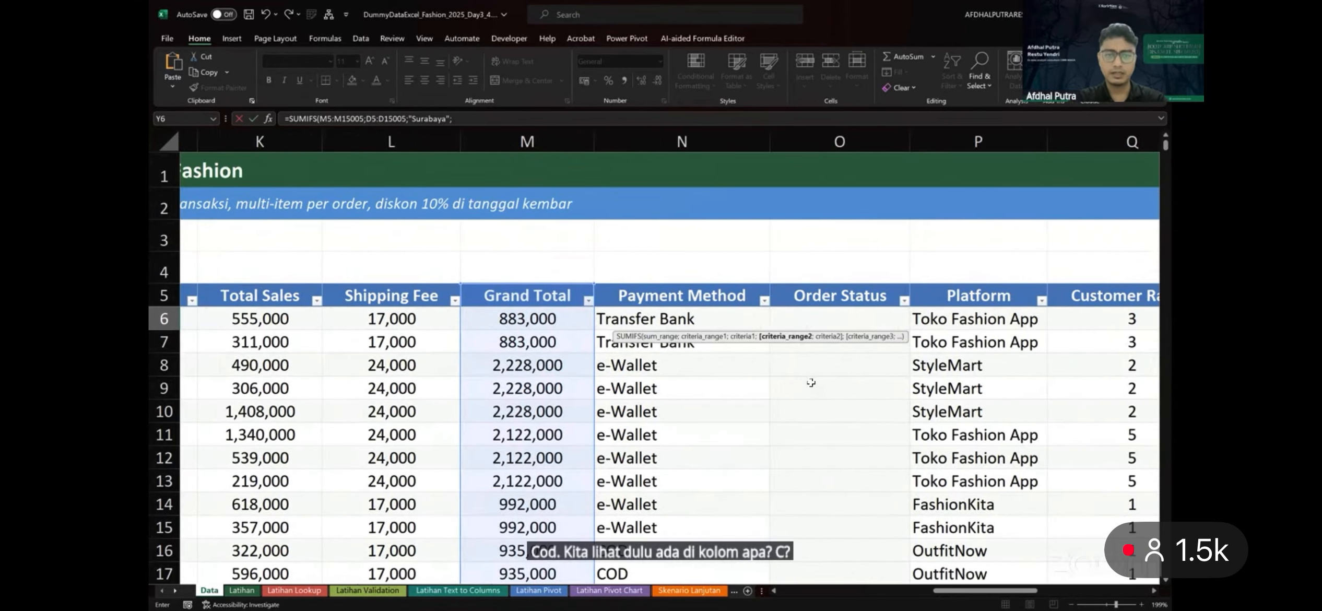
{"action": "scroll", "coordinate": [811, 382], "scroll_direction": "down", "scroll_amount": 1}
{"action": "scroll", "coordinate": [675, 505], "scroll_direction": "up", "scroll_amount": 2}
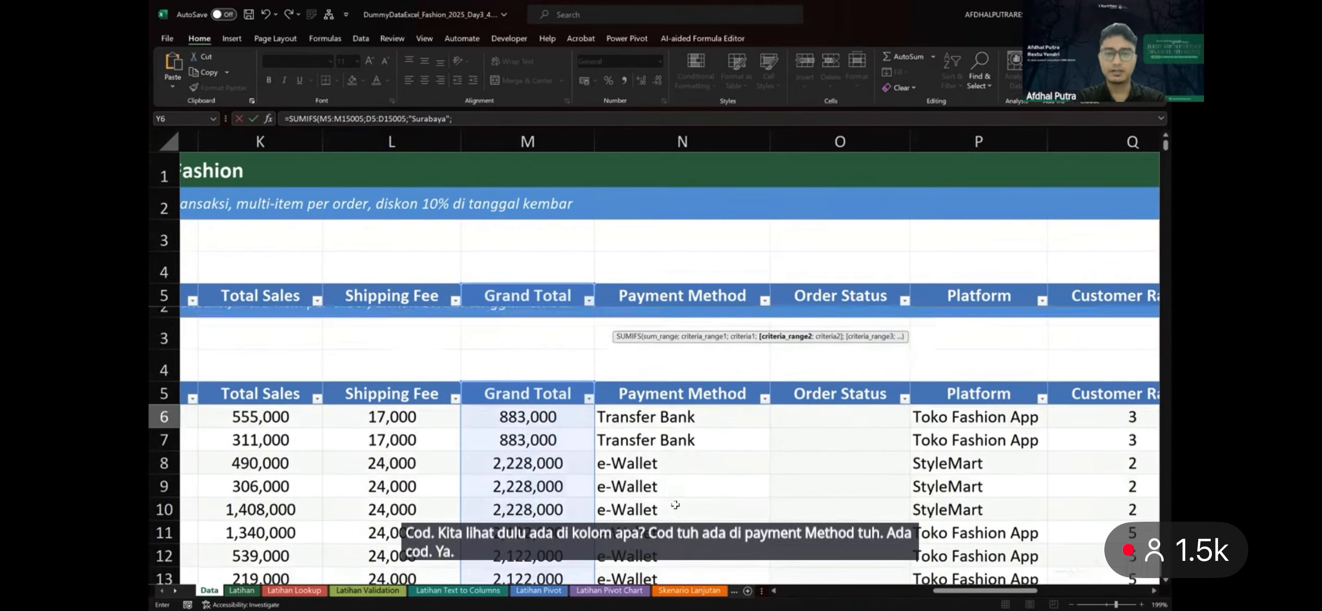
{"action": "left_click", "coordinate": [704, 309]}
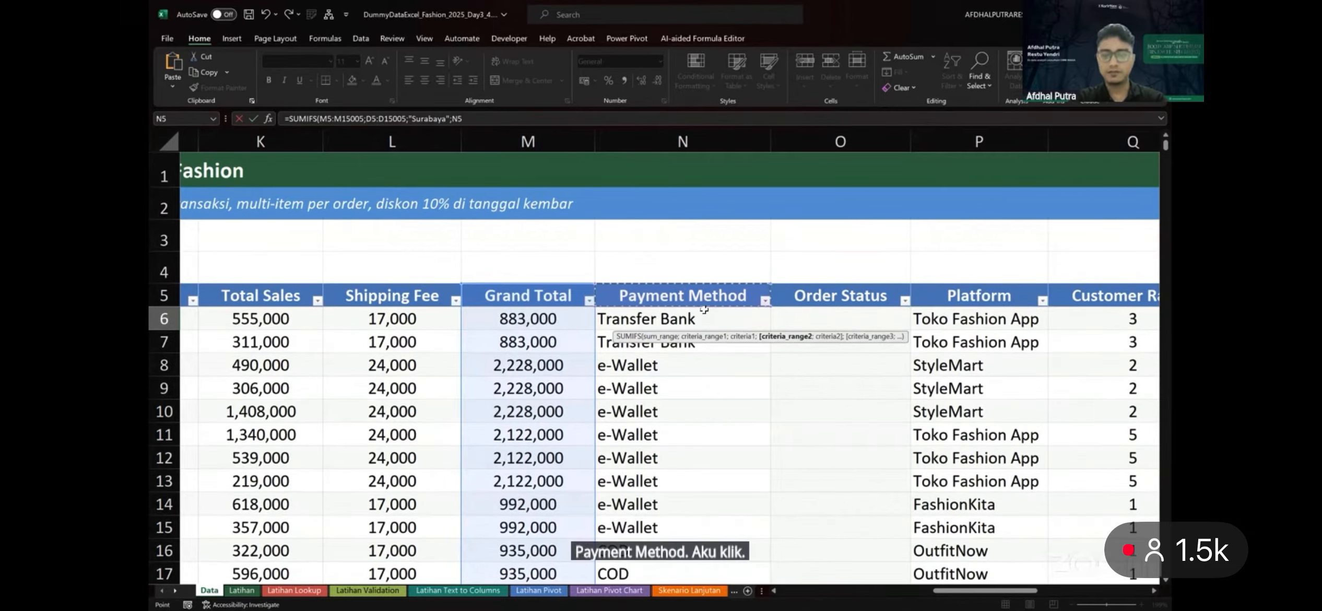
{"action": "key", "text": "ctrl+shift+Down"}
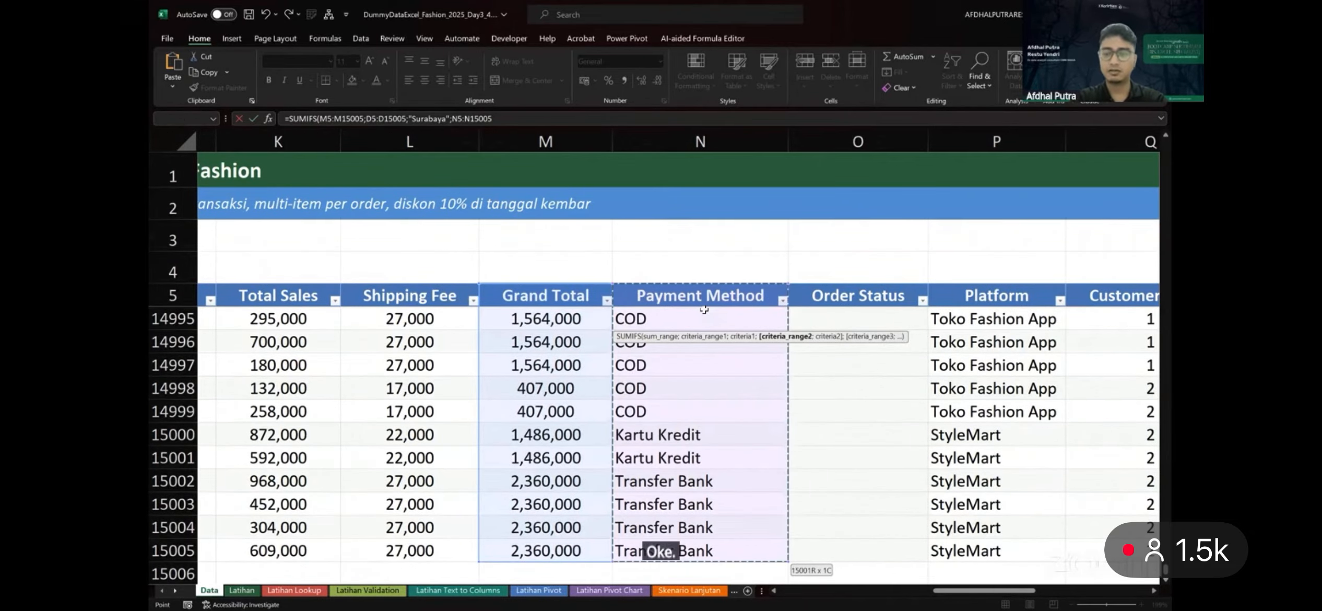
{"action": "type", "text": ";Z6"}
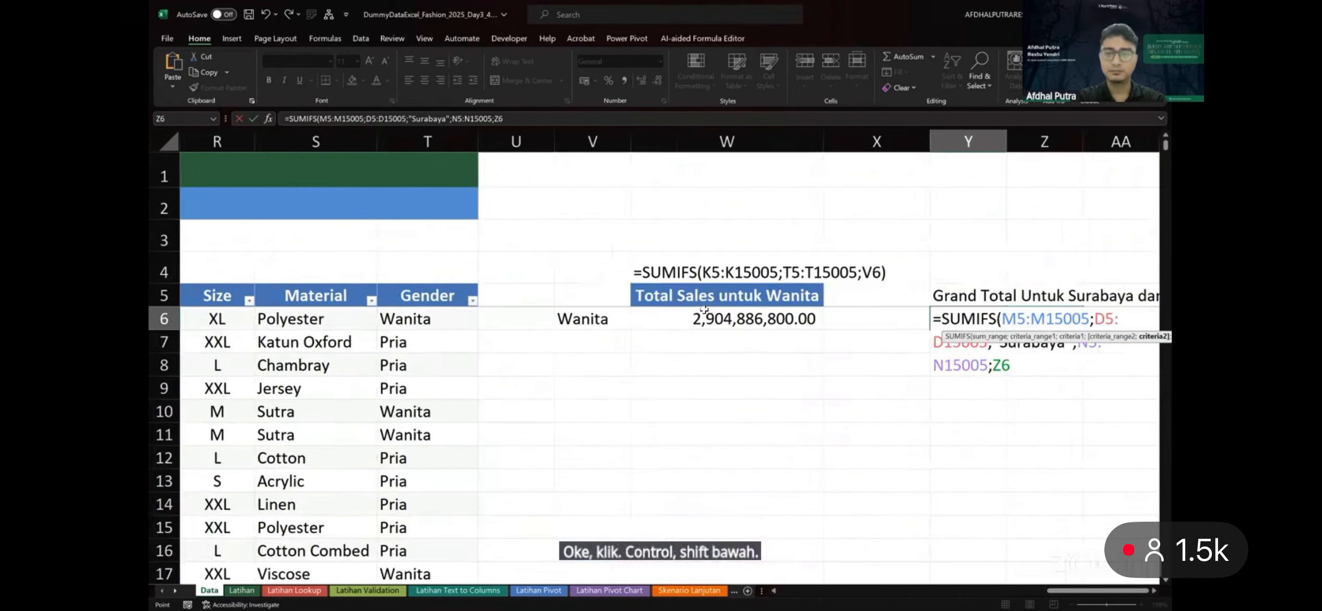
{"action": "scroll", "coordinate": [705, 311], "scroll_direction": "right", "scroll_amount": 2}
{"action": "key", "text": "BackSpace"}
{"action": "key", "text": "BackSpace"}
{"action": "type", "text": "\"COD\""}
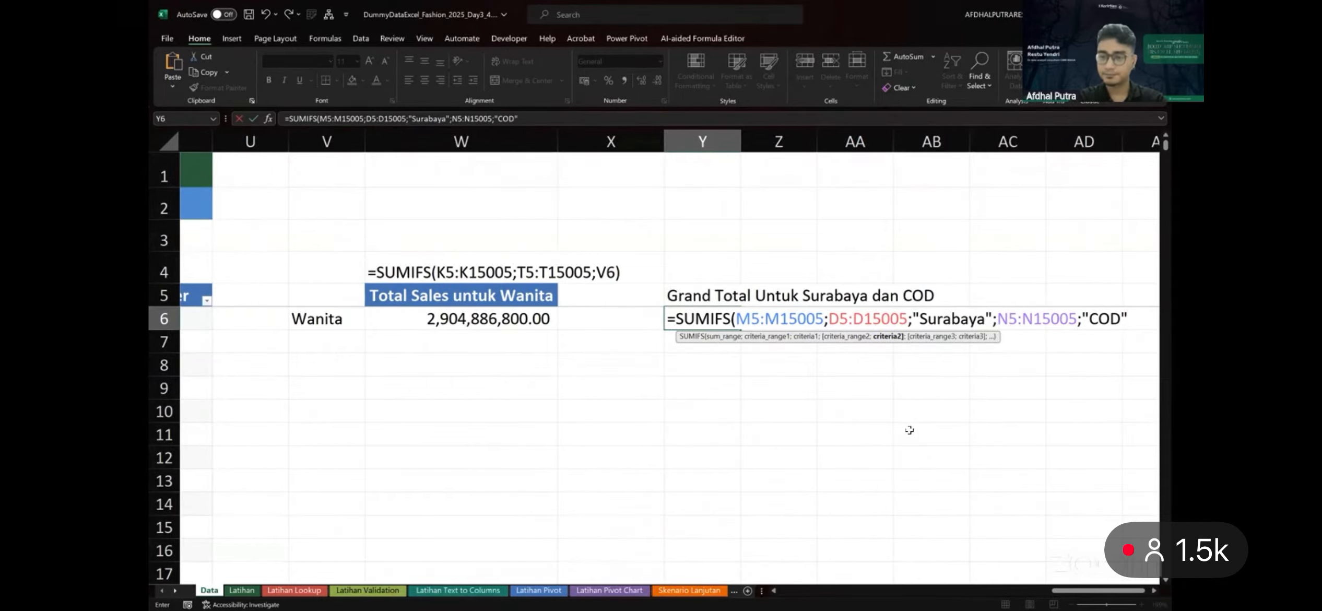
{"action": "scroll", "coordinate": [910, 430], "scroll_direction": "right", "scroll_amount": 2}
{"action": "type", "text": ")"}
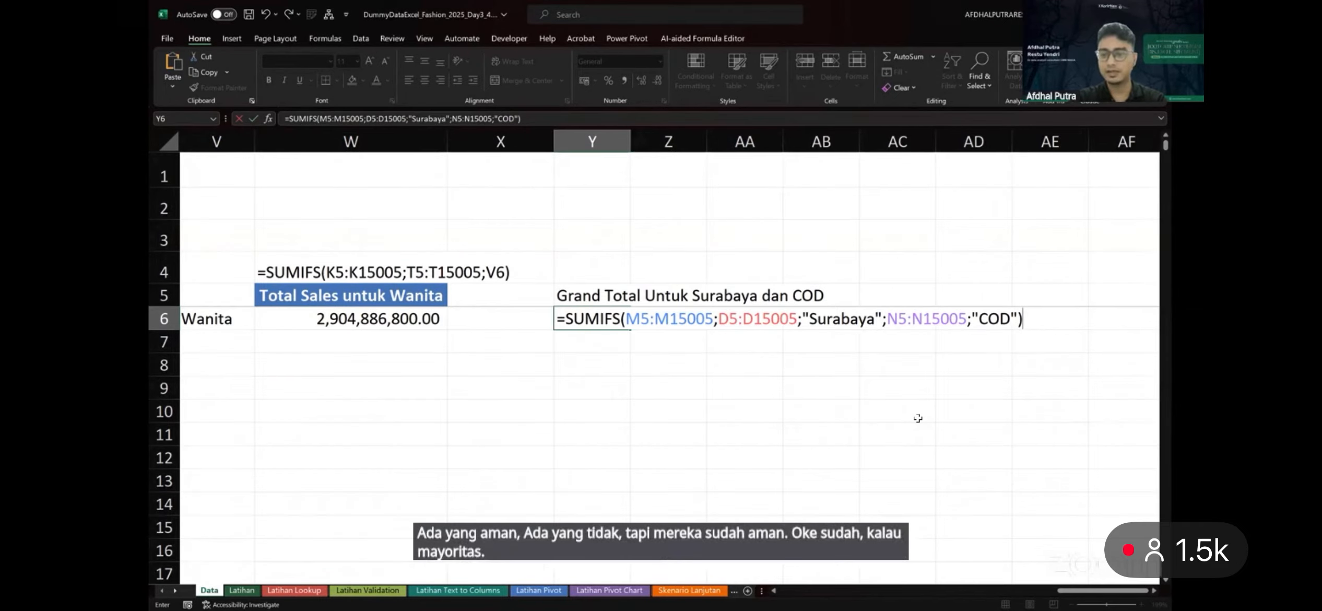
{"action": "key", "text": "Return"}
Copy the Y6 result and paste it as a value into C9 of the Latihan sheet as the answer to question 3
{"action": "left_click", "coordinate": [601, 317]}
{"action": "key", "text": "ctrl+c"}
{"action": "left_click", "coordinate": [250, 594]}
{"action": "key", "text": "ctrl+shift+v"}
{"action": "scroll", "coordinate": [365, 527], "scroll_direction": "right", "scroll_amount": 1}
Copy the formula-text cell W4 of the Data sheet to Y4 so it displays the Y6 formula
{"action": "left_click", "coordinate": [208, 590]}
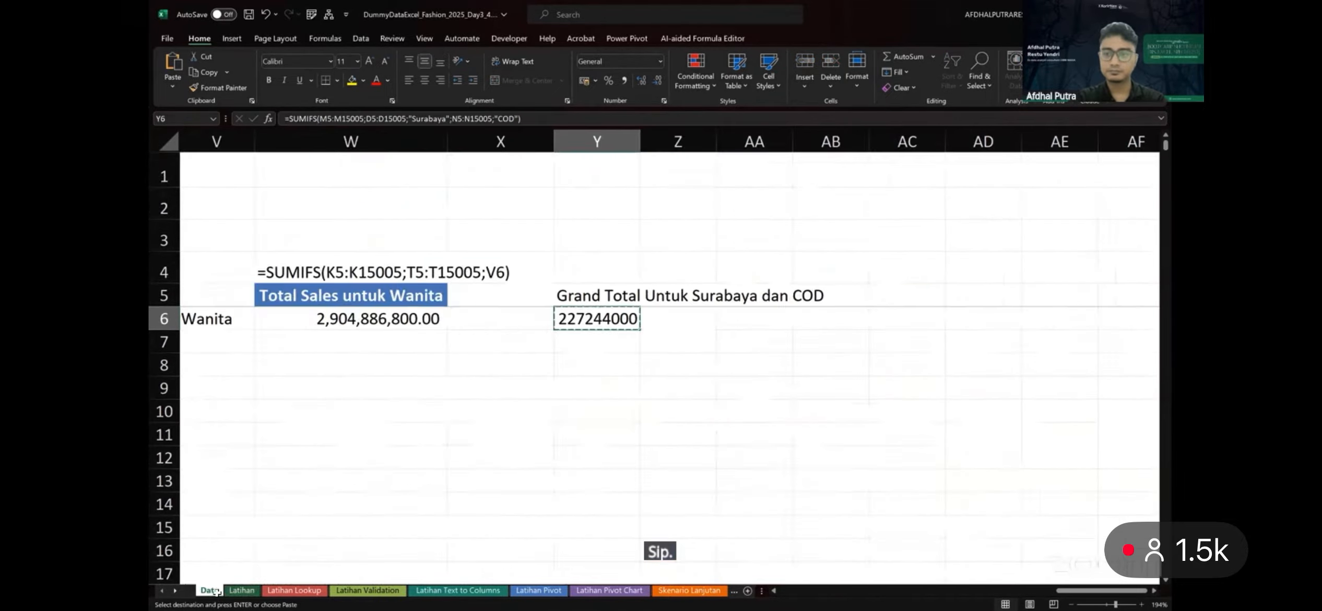
{"action": "left_click", "coordinate": [411, 277]}
{"action": "key", "text": "ctrl+c"}
{"action": "key", "text": "Right"}
{"action": "key", "text": "Right"}
{"action": "key", "text": "ctrl+v"}
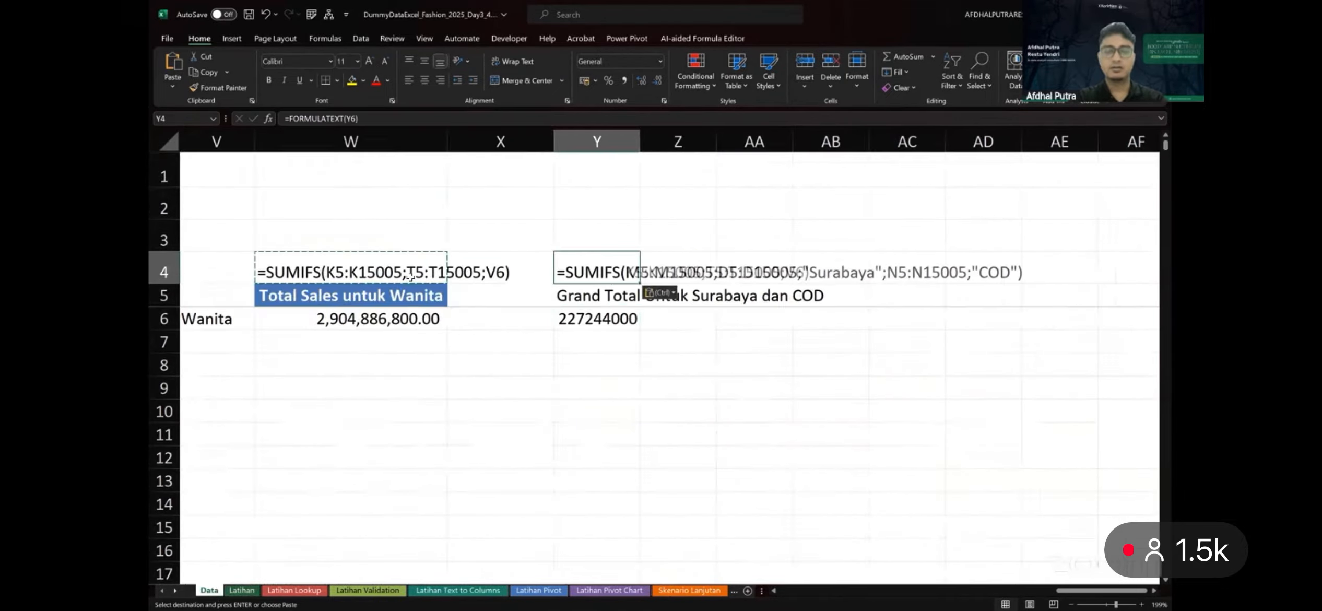
{"action": "scroll", "coordinate": [411, 277], "scroll_direction": "left", "scroll_amount": 1}
{"action": "key", "text": "Escape"}
{"action": "left_click", "coordinate": [619, 452]}
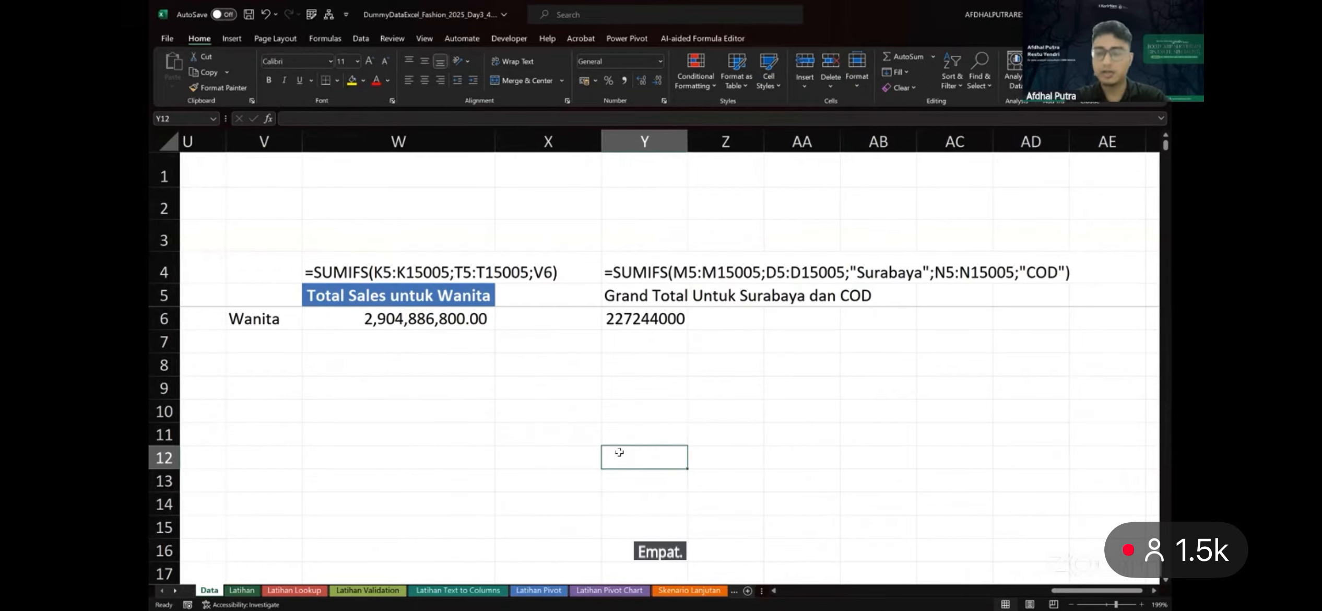
Read question 1 of the AVERAGEIFS section on the Latihan sheet and check Data for the Total Sales and Product Name columns it needs
{"action": "left_click", "coordinate": [243, 590]}
{"action": "scroll", "coordinate": [389, 421], "scroll_direction": "left", "scroll_amount": 3}
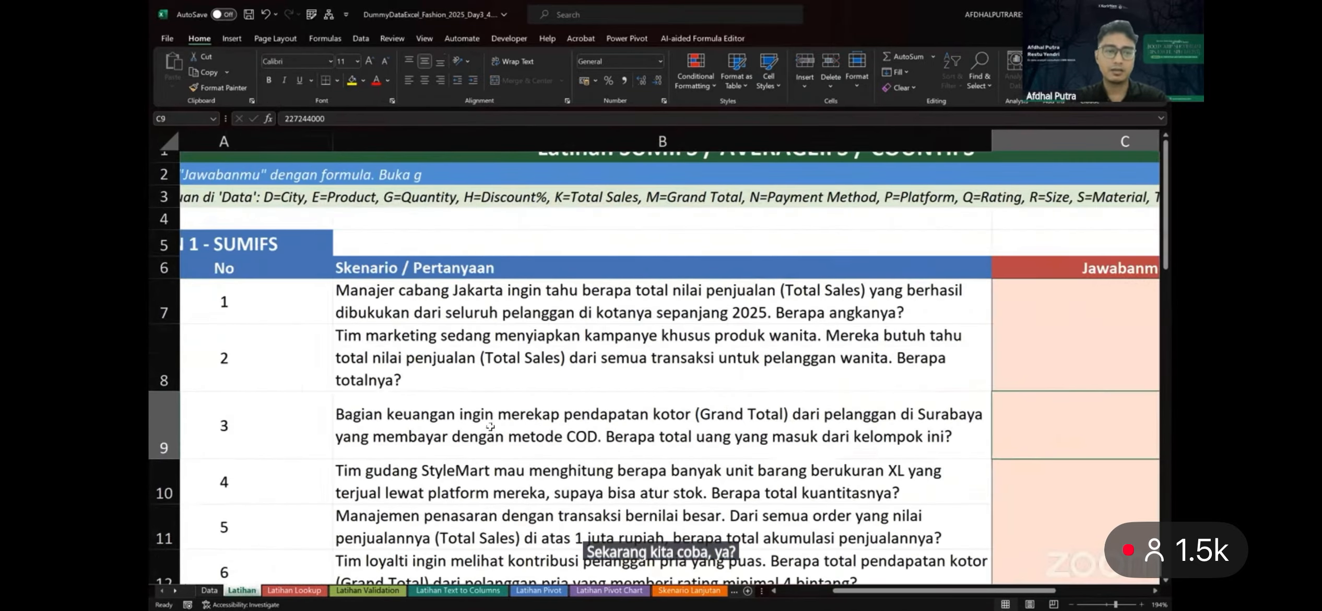
{"action": "scroll", "coordinate": [389, 420], "scroll_direction": "down", "scroll_amount": 3}
{"action": "scroll", "coordinate": [389, 420], "scroll_direction": "down", "scroll_amount": 2}
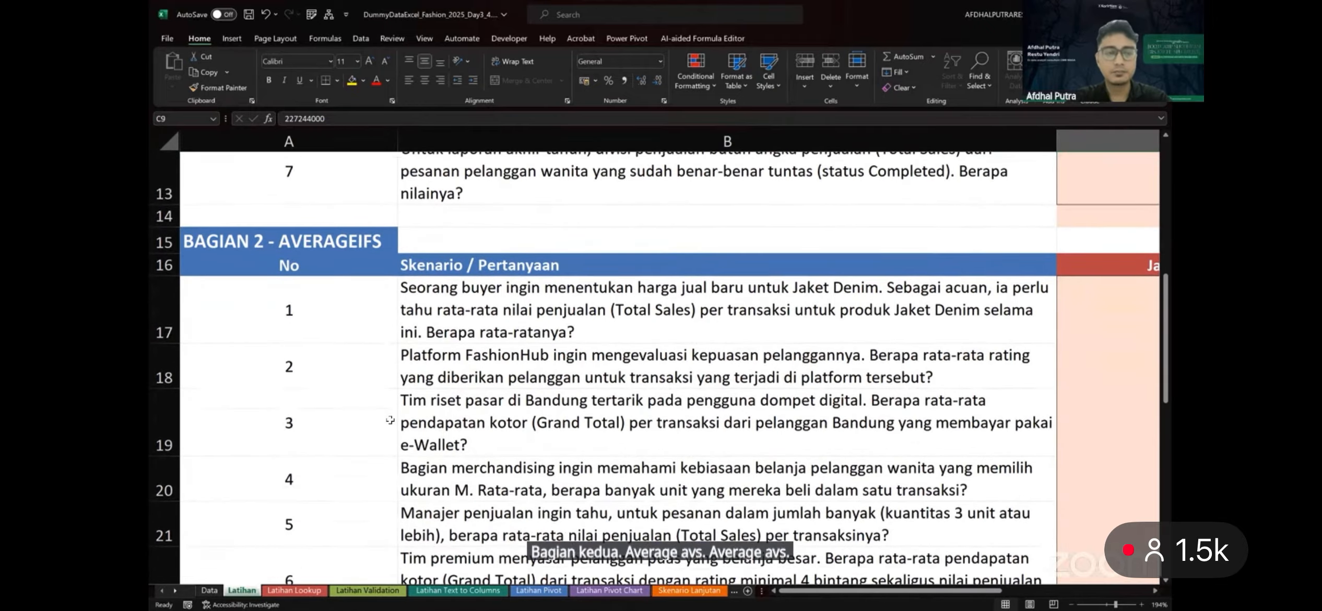
{"action": "scroll", "coordinate": [616, 349], "scroll_direction": "right", "scroll_amount": 2}
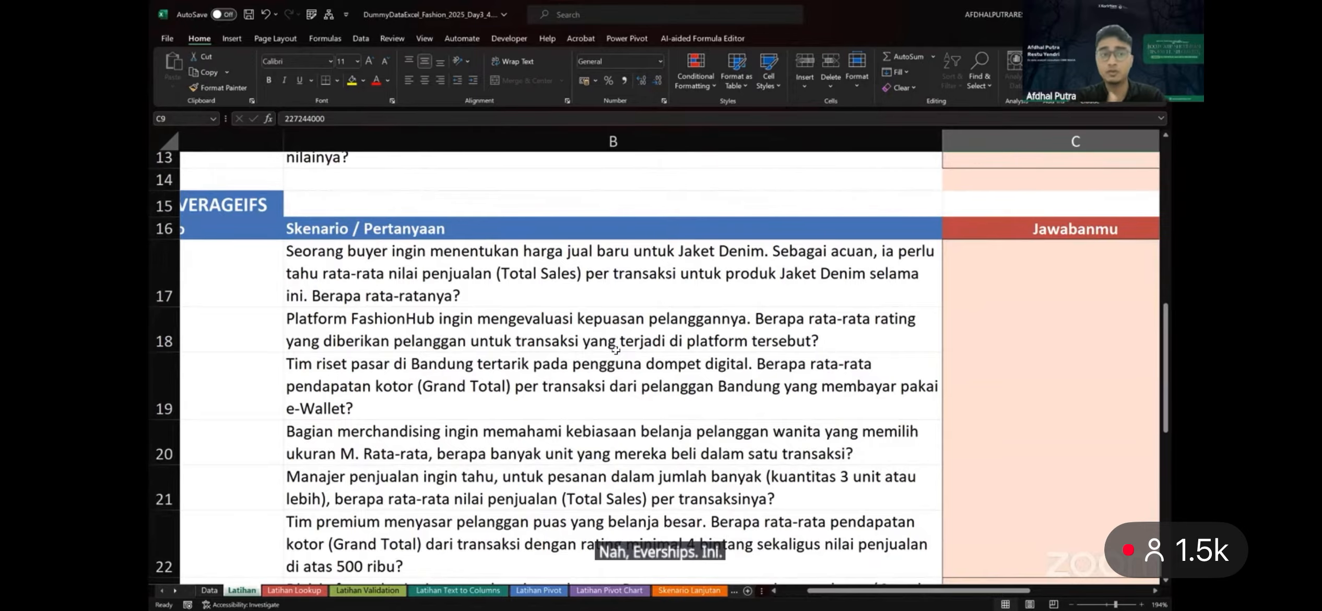
{"action": "left_click", "coordinate": [527, 265]}
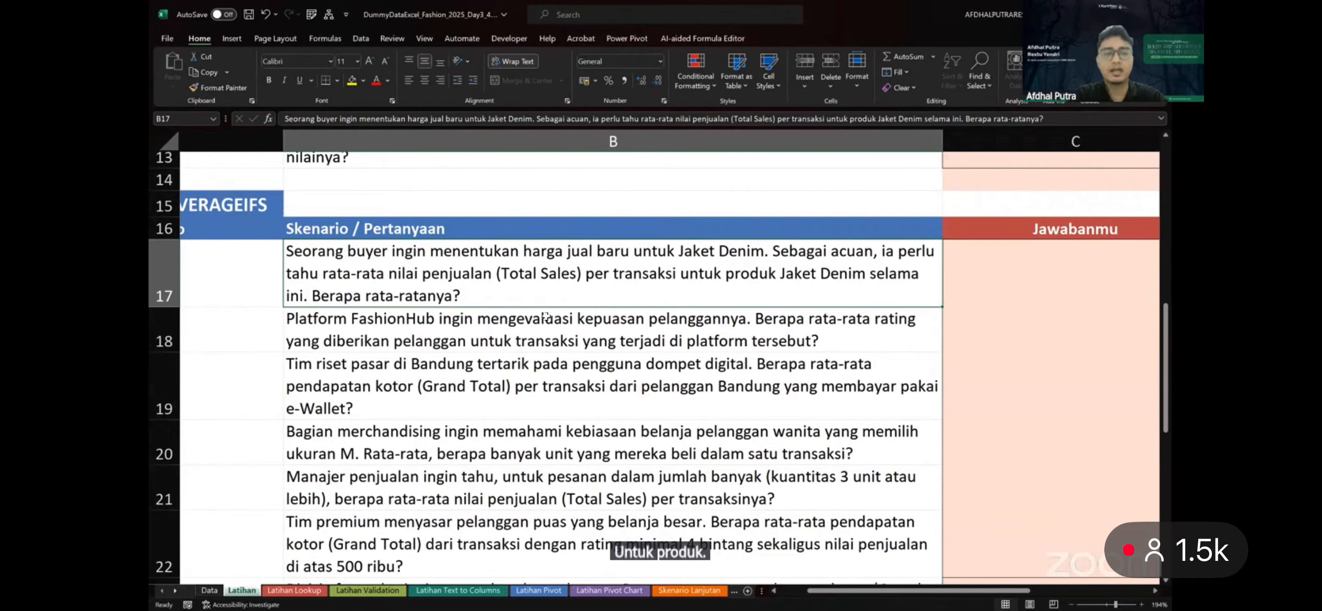
{"action": "left_click", "coordinate": [212, 590]}
{"action": "scroll", "coordinate": [567, 349], "scroll_direction": "left", "scroll_amount": 3}
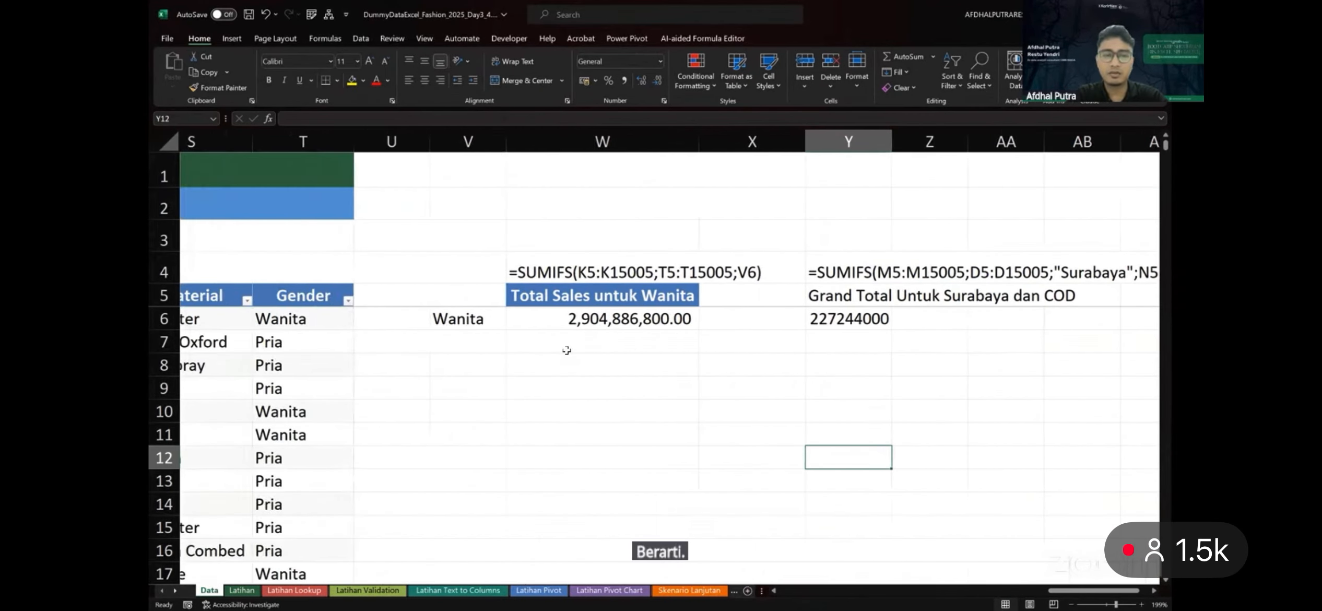
{"action": "scroll", "coordinate": [688, 342], "scroll_direction": "left", "scroll_amount": 5}
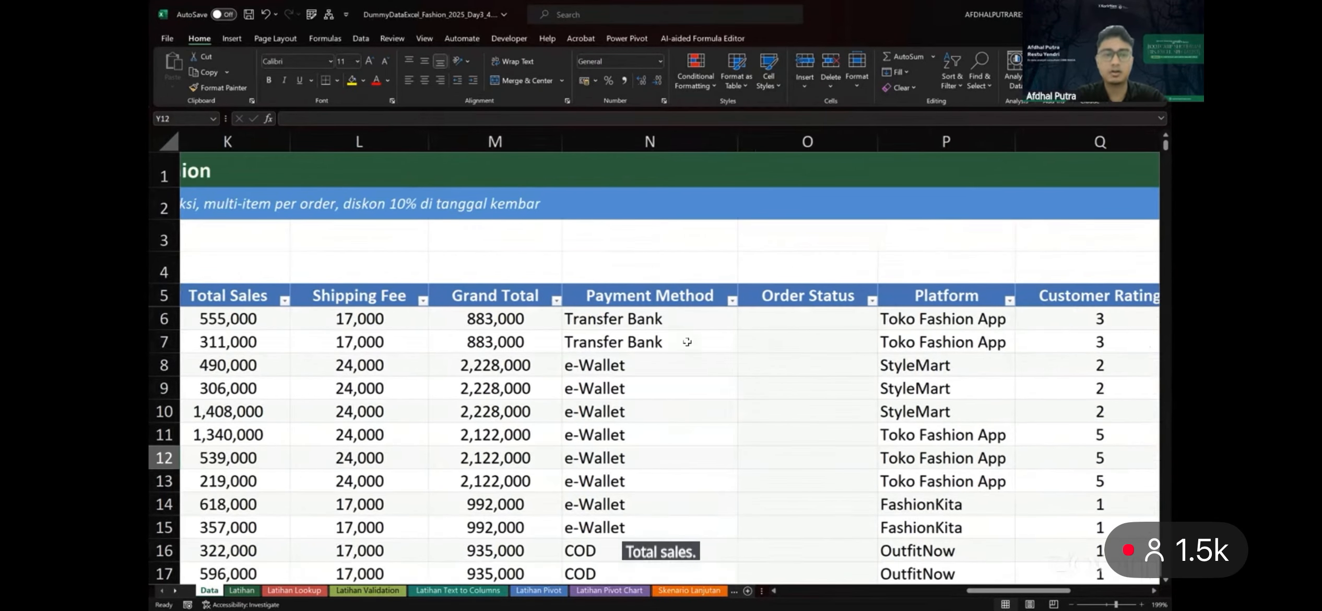
{"action": "scroll", "coordinate": [687, 342], "scroll_direction": "left", "scroll_amount": 6}
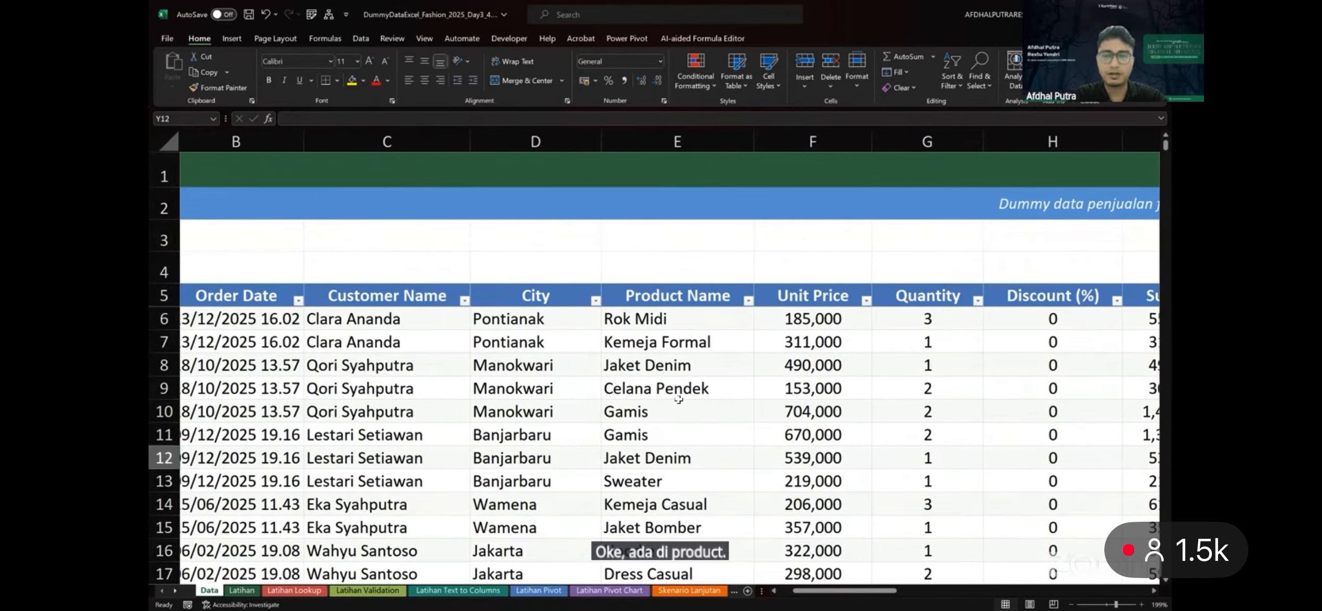
{"action": "scroll", "coordinate": [678, 399], "scroll_direction": "right", "scroll_amount": 10}
{"action": "scroll", "coordinate": [673, 376], "scroll_direction": "right", "scroll_amount": 2}
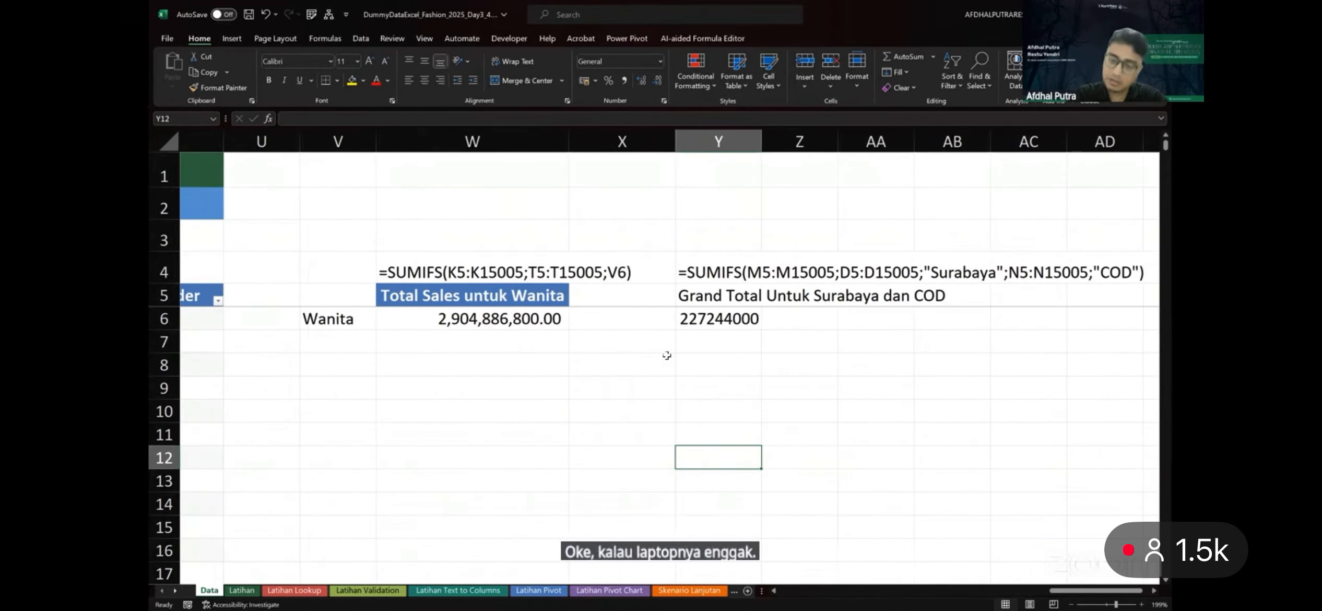
Enter the heading "Rata-rata total sales untuk jaket denim" in AF5 of the Data sheet
{"action": "scroll", "coordinate": [705, 351], "scroll_direction": "right", "scroll_amount": 3}
{"action": "scroll", "coordinate": [869, 350], "scroll_direction": "right", "scroll_amount": 2}
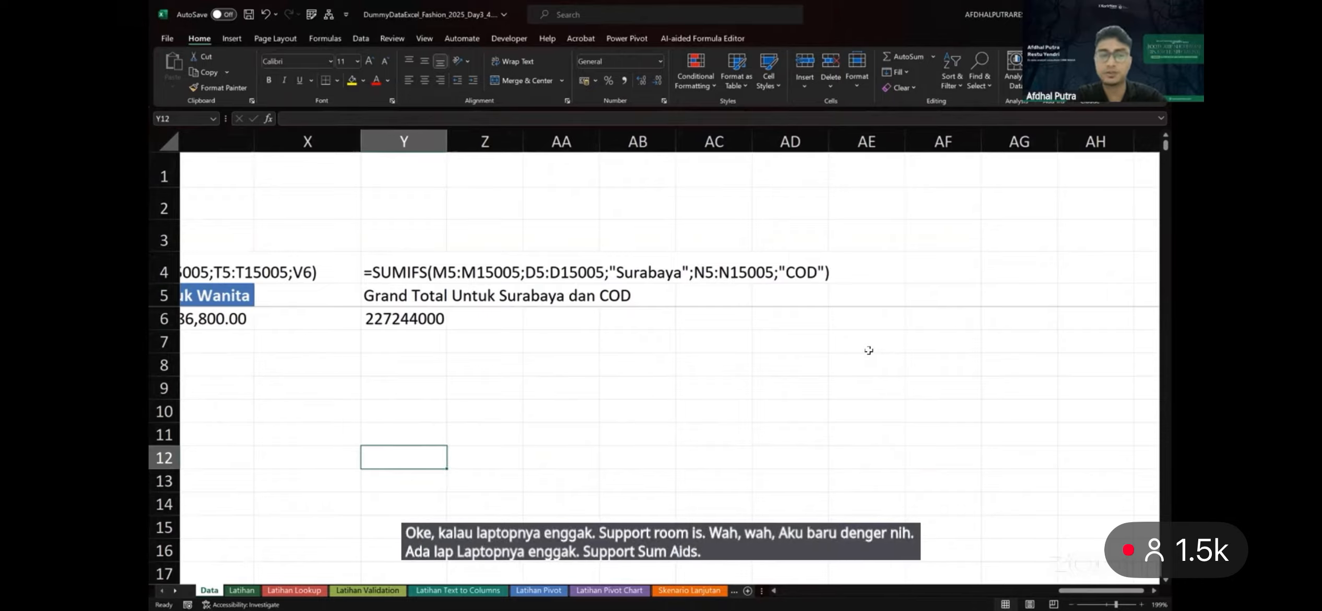
{"action": "left_click", "coordinate": [964, 301]}
{"action": "type", "text": "=sumif"}
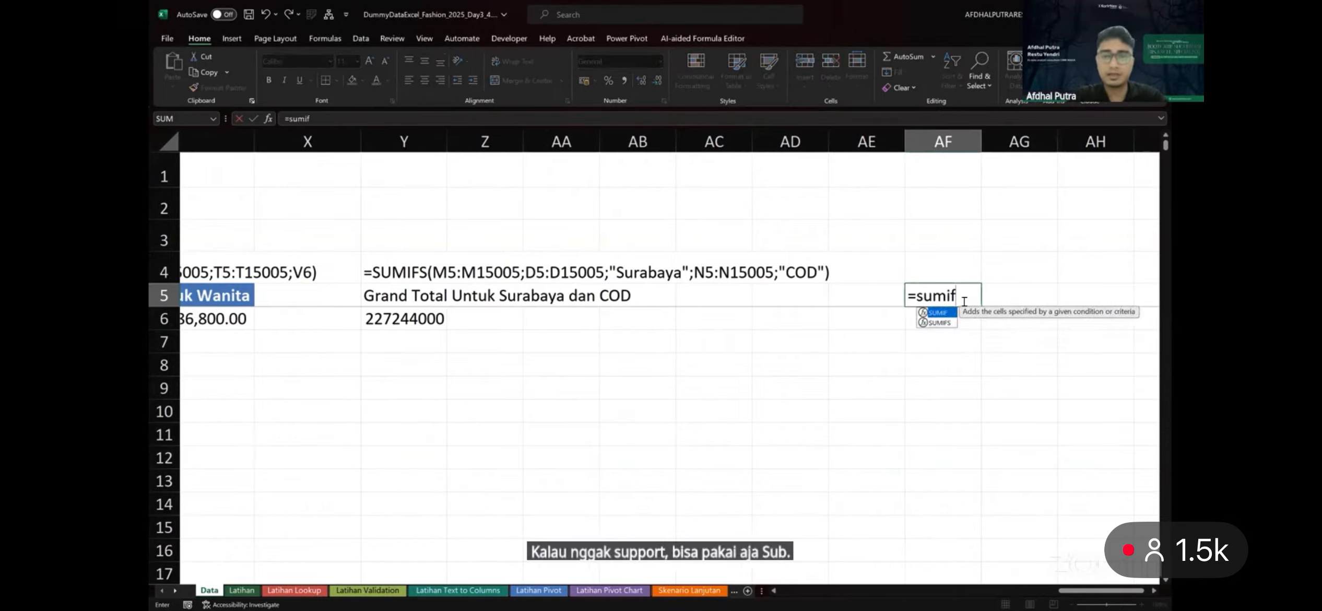
{"action": "key", "text": "Escape"}
{"action": "scroll", "coordinate": [620, 334], "scroll_direction": "left", "scroll_amount": 4}
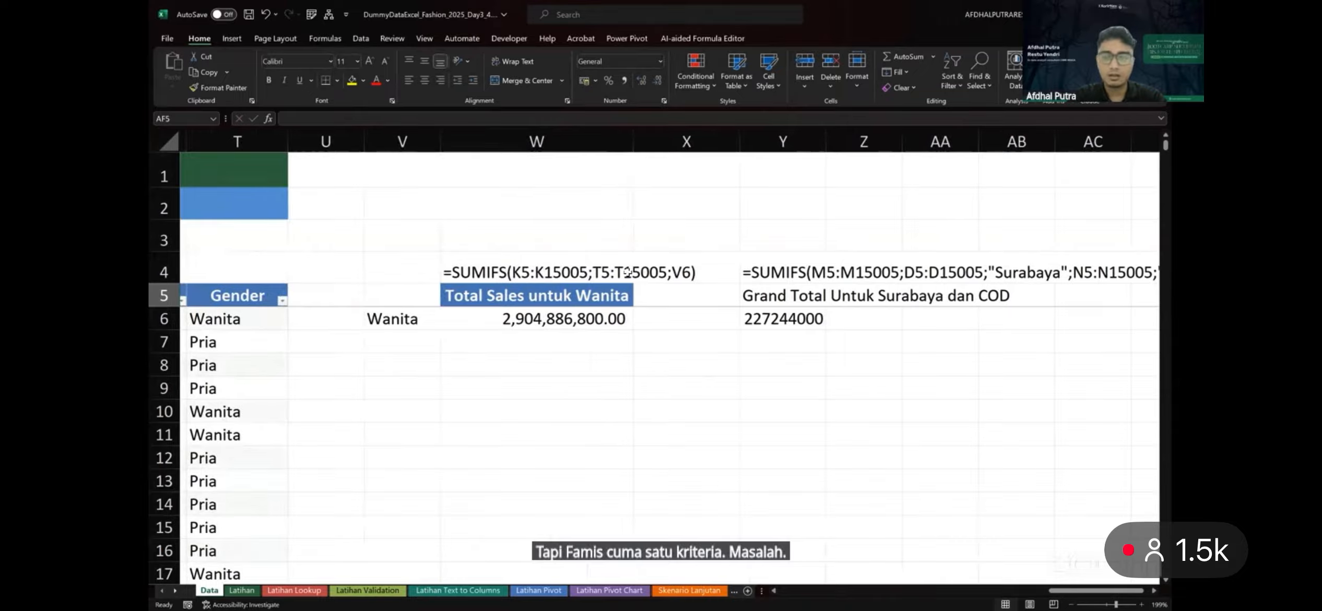
{"action": "scroll", "coordinate": [628, 272], "scroll_direction": "right", "scroll_amount": 7}
{"action": "type", "text": "Rata-rata total sales untuk j"}
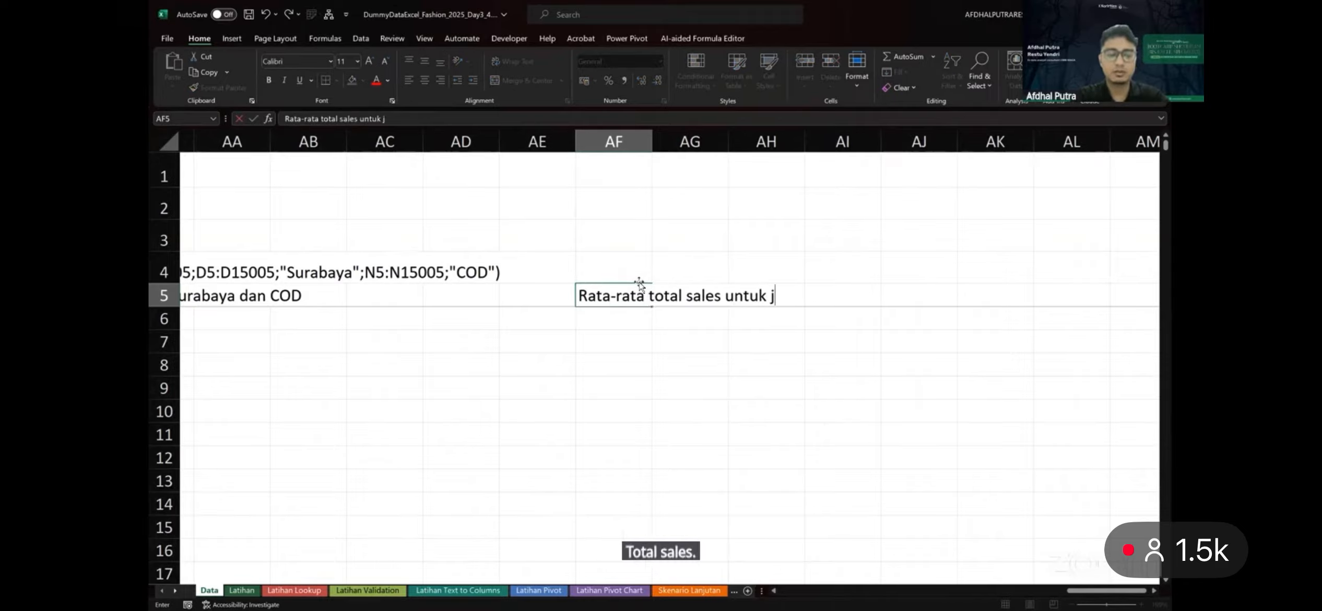
{"action": "type", "text": "aket denim"}
{"action": "key", "text": "Return"}
Start an AVERAGEIFS formula in AF6 with the Total Sales column, K5:K15005, as the average range
{"action": "type", "text": "="}
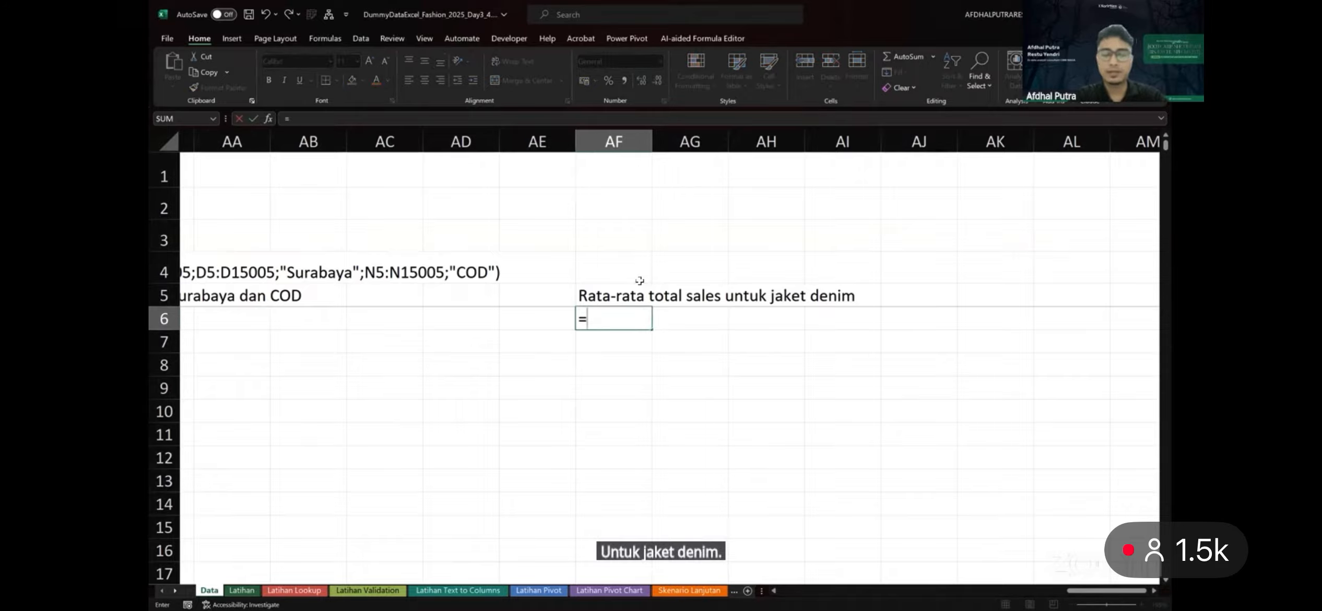
{"action": "type", "text": "averageifs"}
{"action": "key", "text": "Tab"}
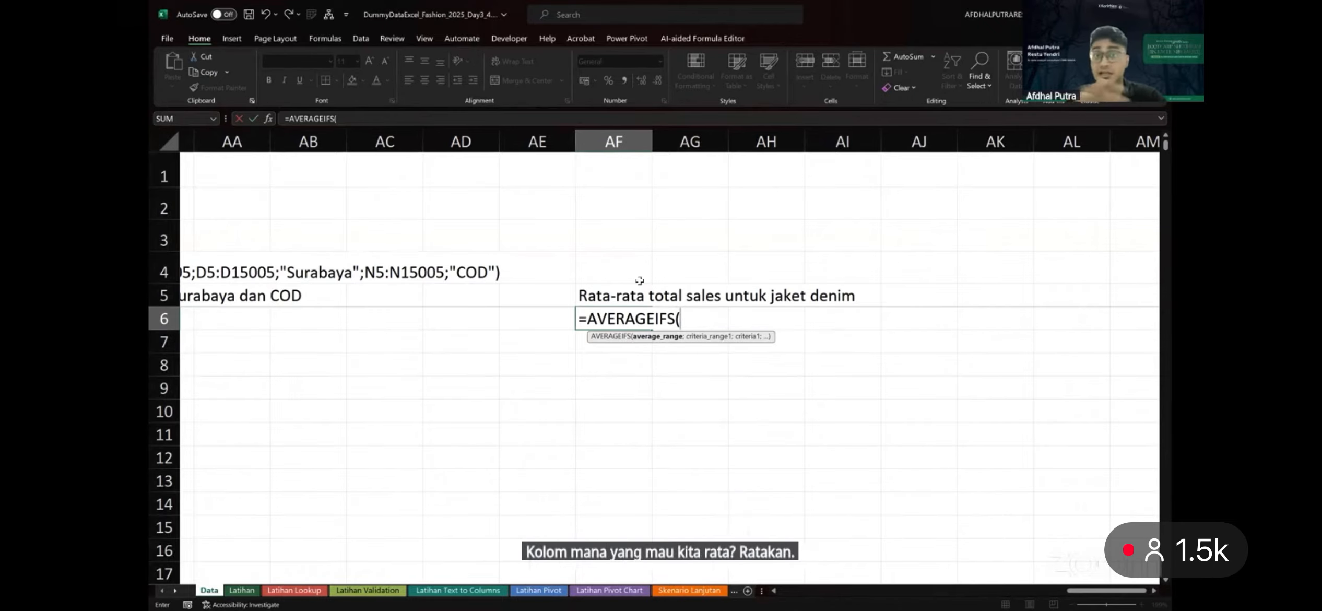
{"action": "scroll", "coordinate": [639, 280], "scroll_direction": "left", "scroll_amount": 2}
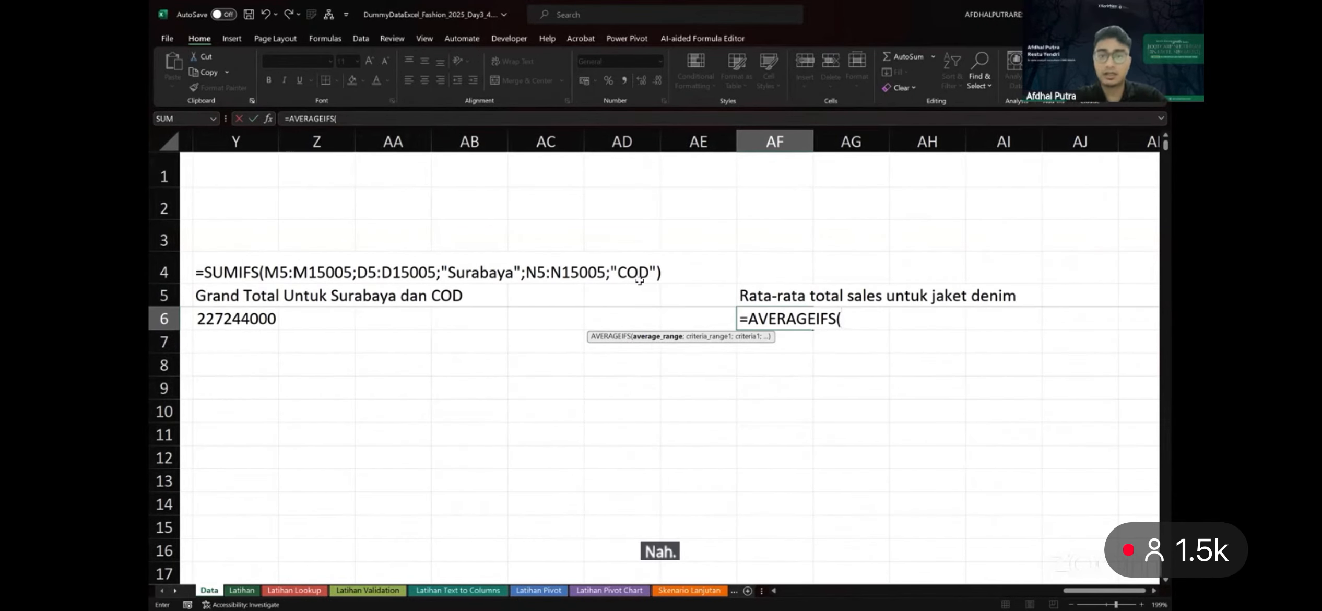
{"action": "scroll", "coordinate": [640, 280], "scroll_direction": "left", "scroll_amount": 3}
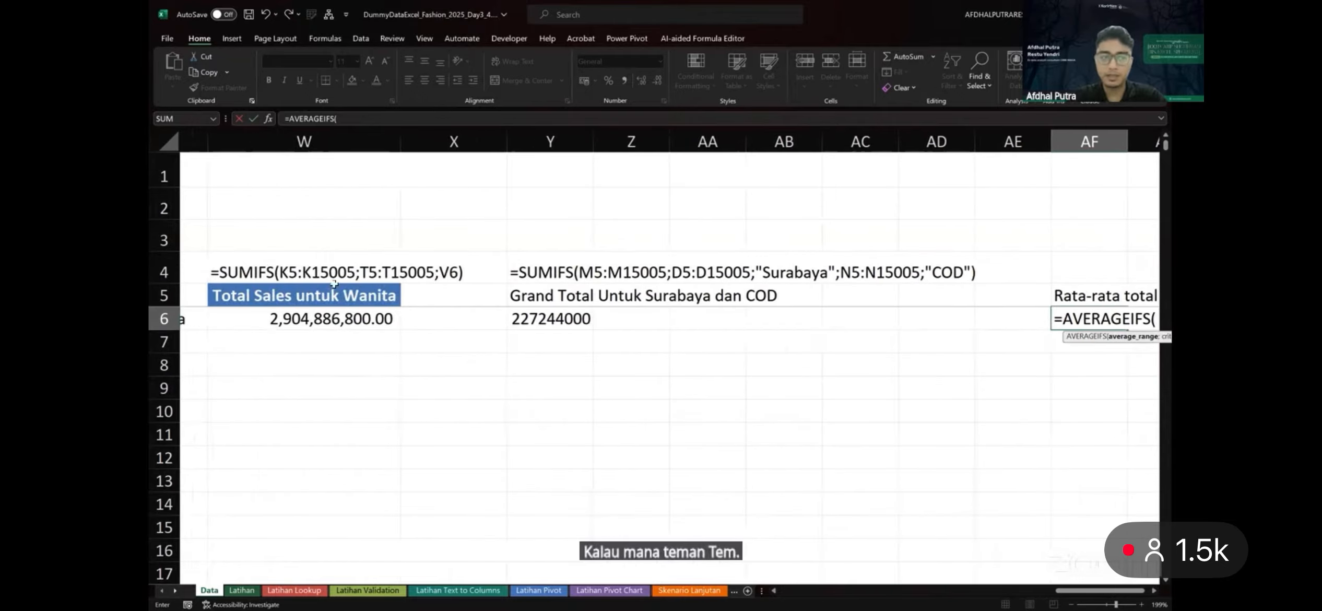
{"action": "scroll", "coordinate": [569, 265], "scroll_direction": "left", "scroll_amount": 15}
{"action": "left_click", "coordinate": [617, 291]}
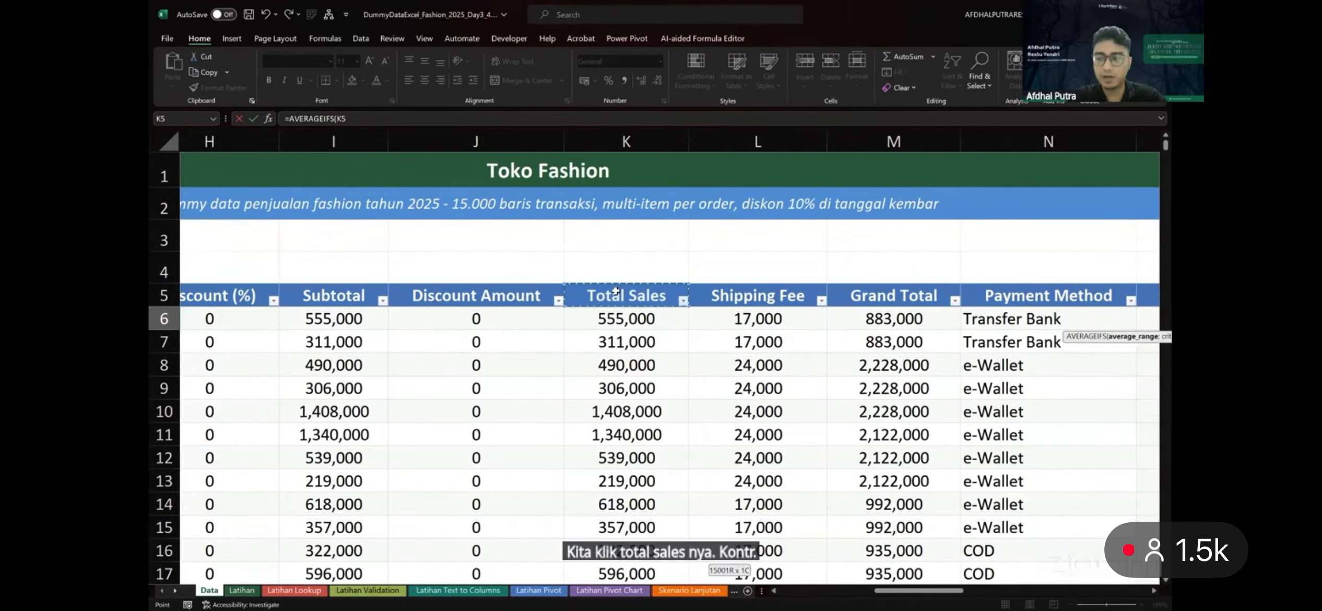
{"action": "key", "text": "ctrl+shift+Down"}
{"action": "type", "text": ";"}
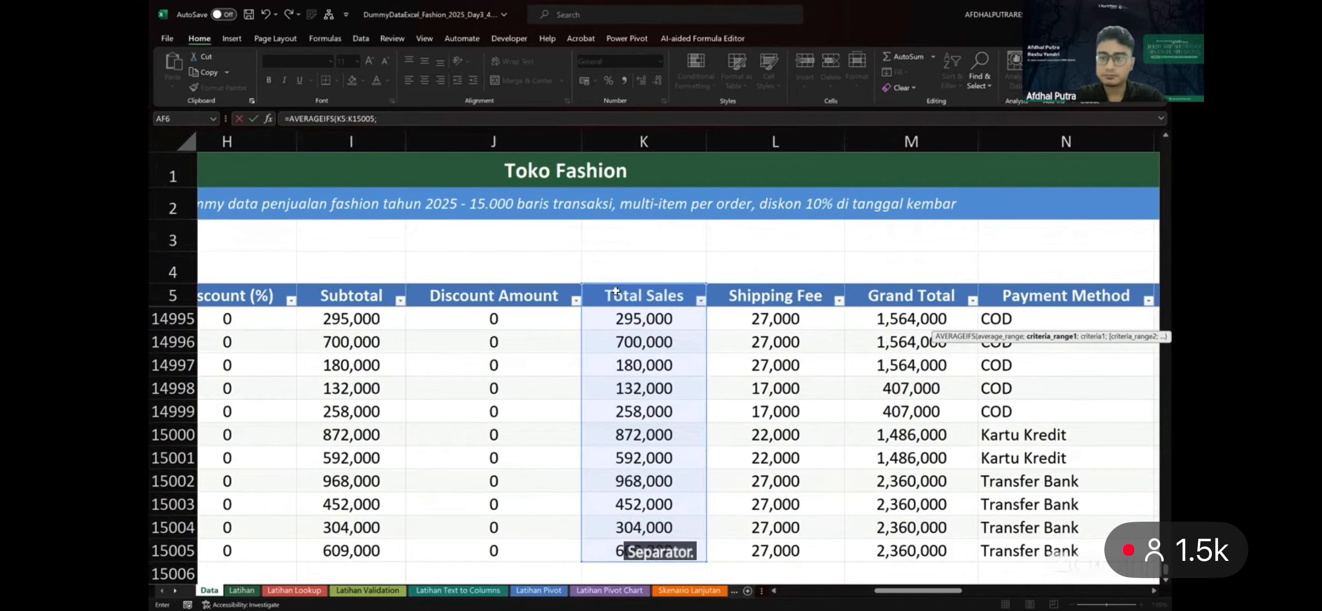
{"action": "key", "text": "Right"}
{"action": "key", "text": "BackSpace"}
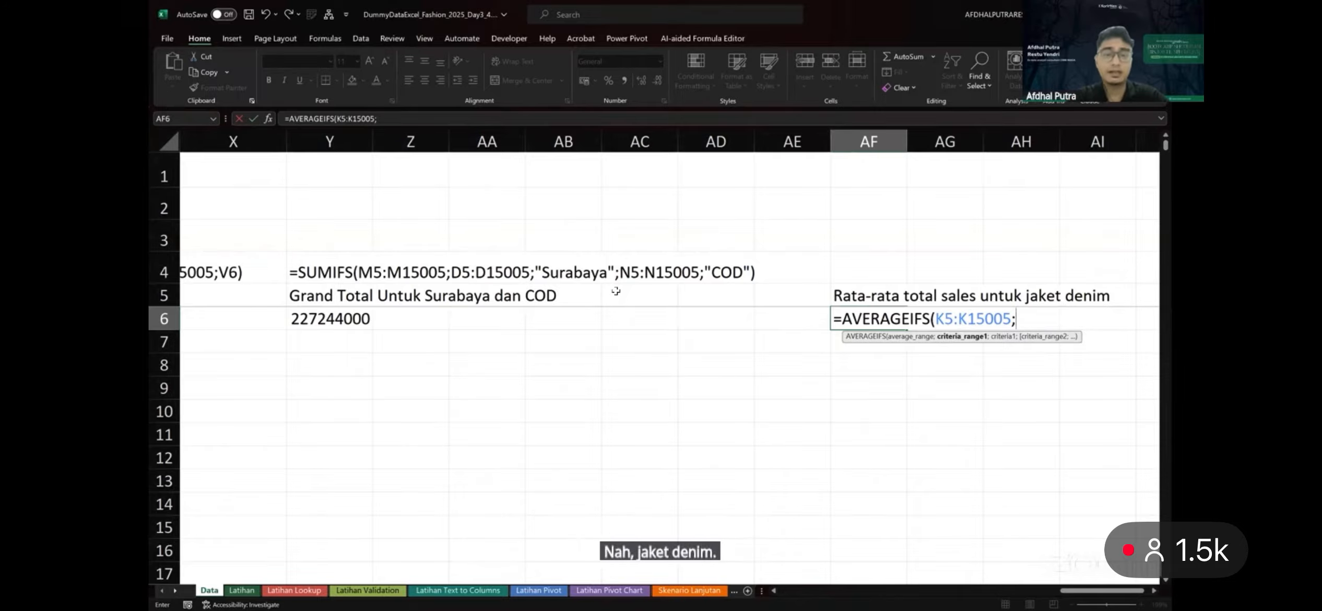
Add the Product Name column, E5:E15005, as the criteria range with the criterion "Jaket Denim", and complete the AF6 formula
{"action": "scroll", "coordinate": [616, 291], "scroll_direction": "left", "scroll_amount": 15}
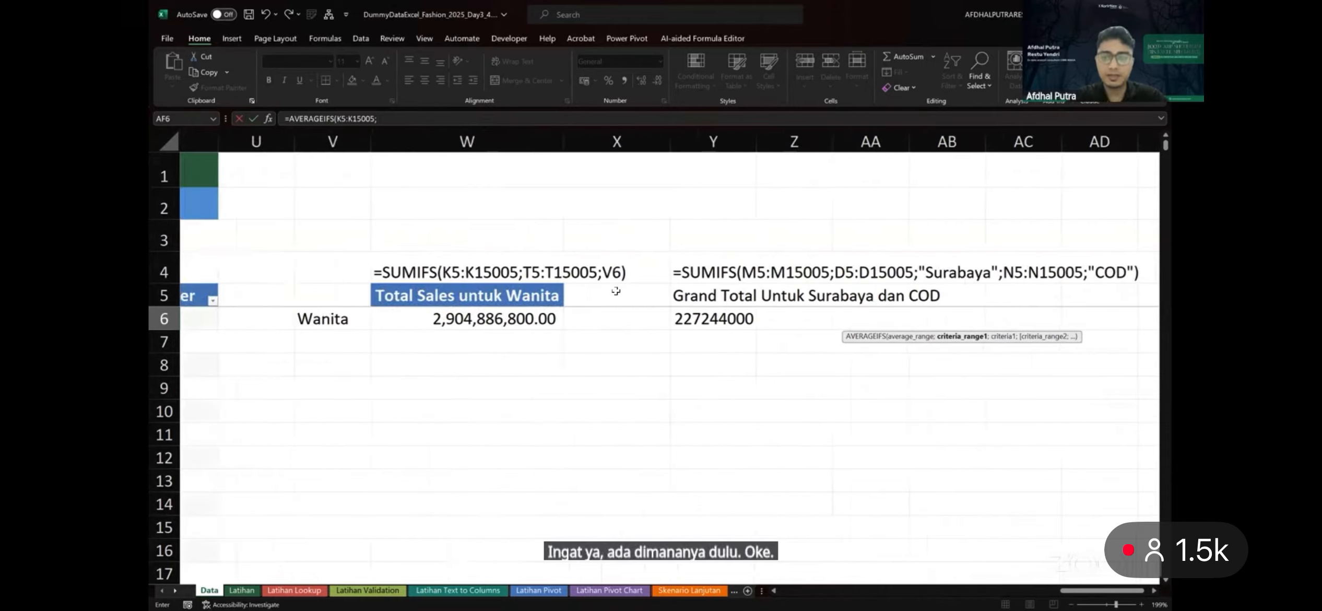
{"action": "scroll", "coordinate": [616, 291], "scroll_direction": "left", "scroll_amount": 4}
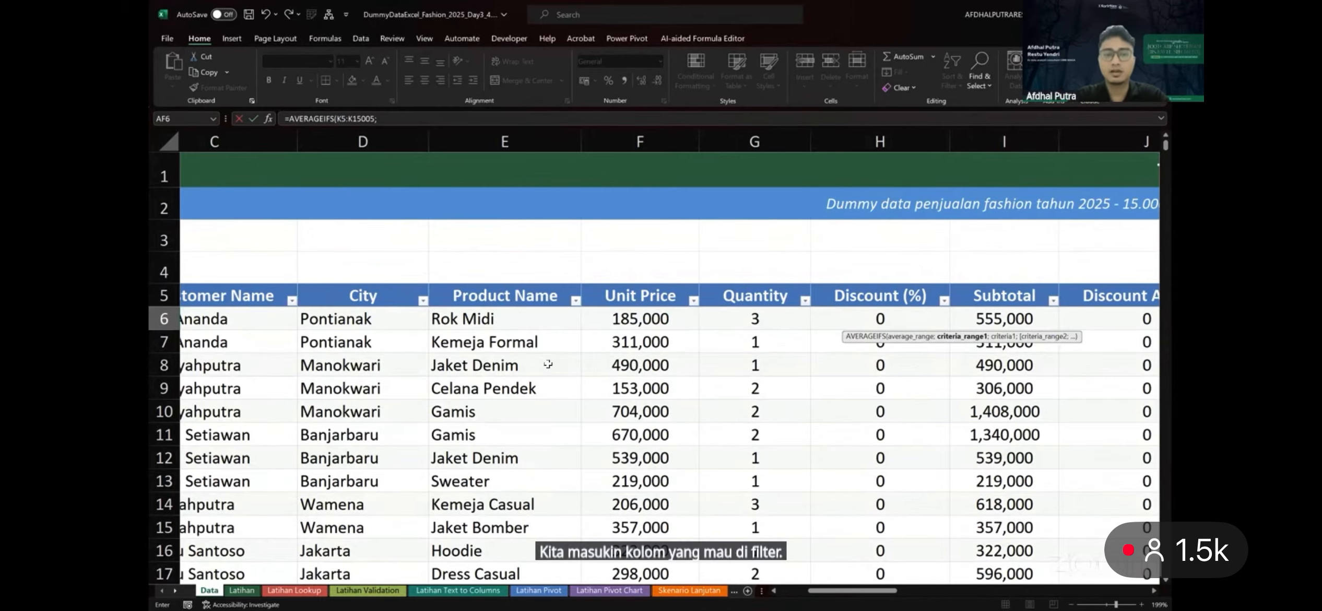
{"action": "left_click", "coordinate": [506, 297]}
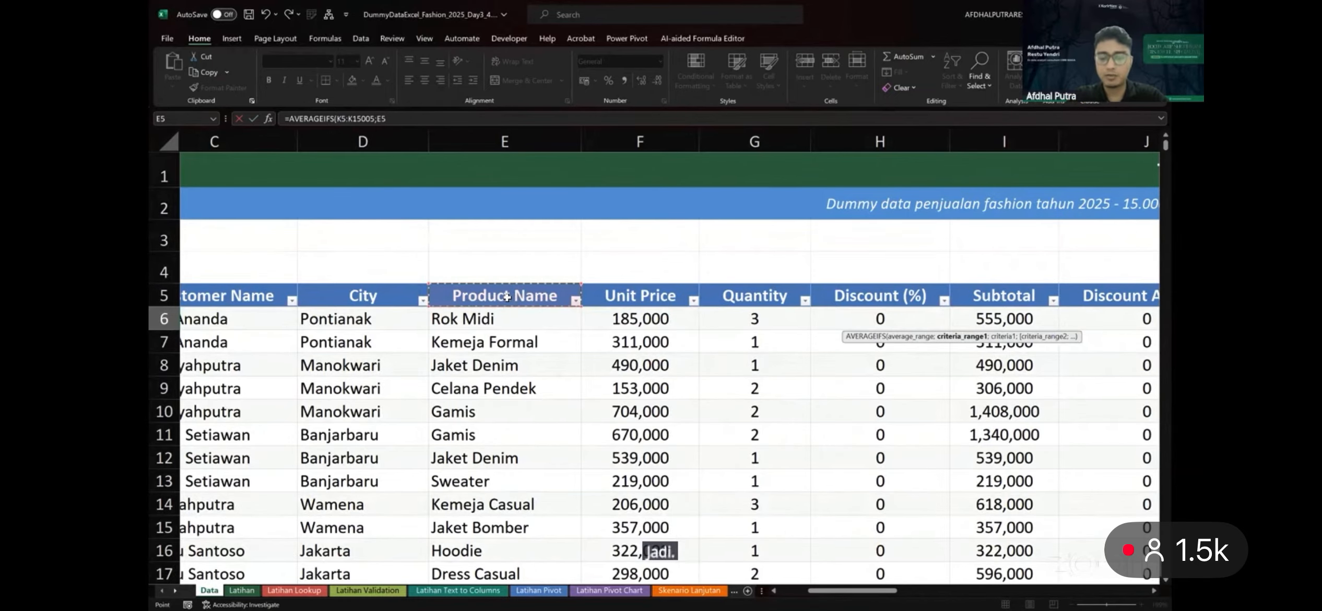
{"action": "key", "text": "ctrl+shift+Down"}
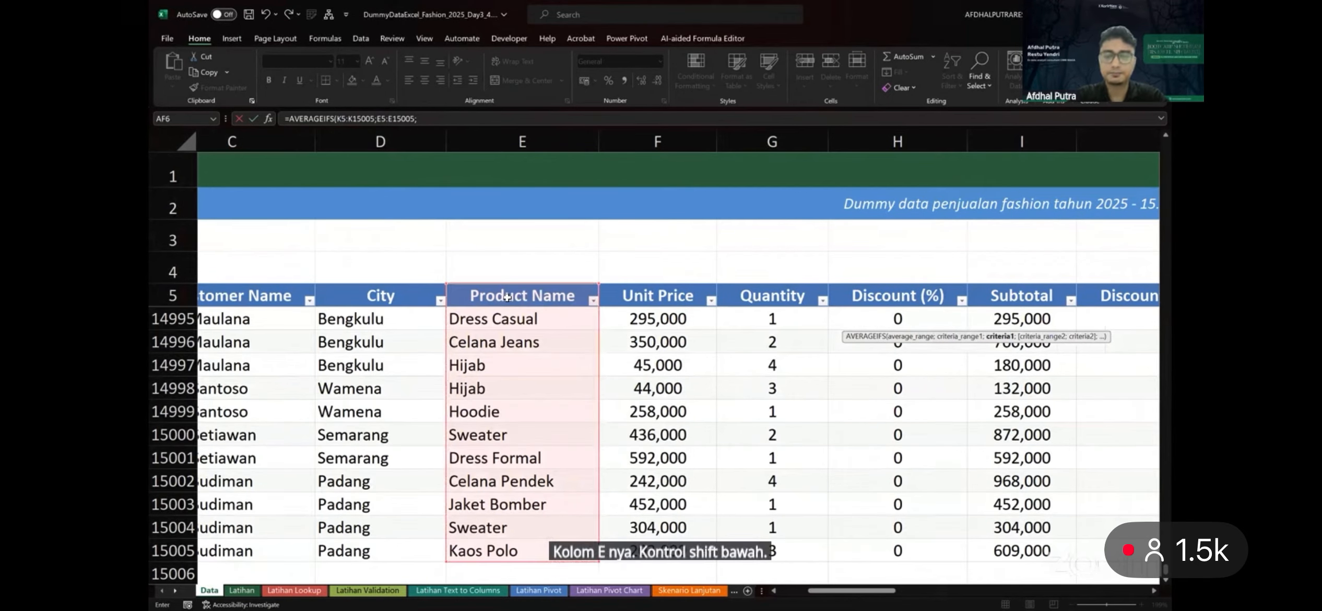
{"action": "type", "text": ";AH"}
{"action": "key", "text": "BackSpace"}
{"action": "key", "text": "BackSpace"}
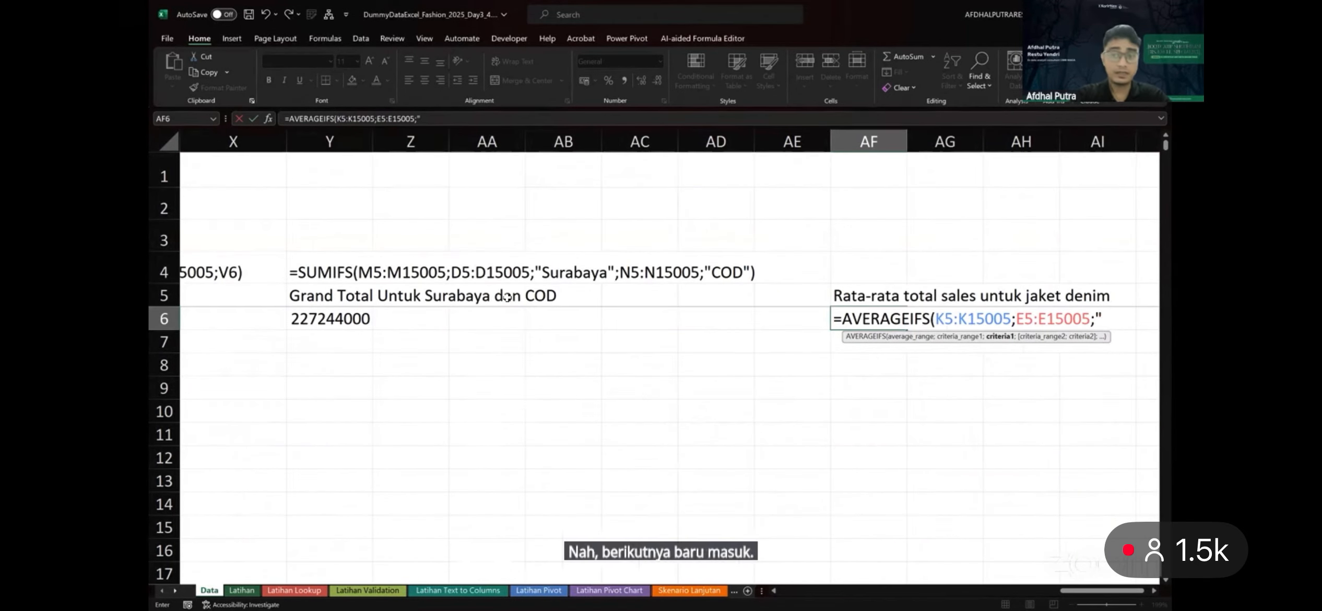
{"action": "type", "text": "\"Jaket DDenim\""}
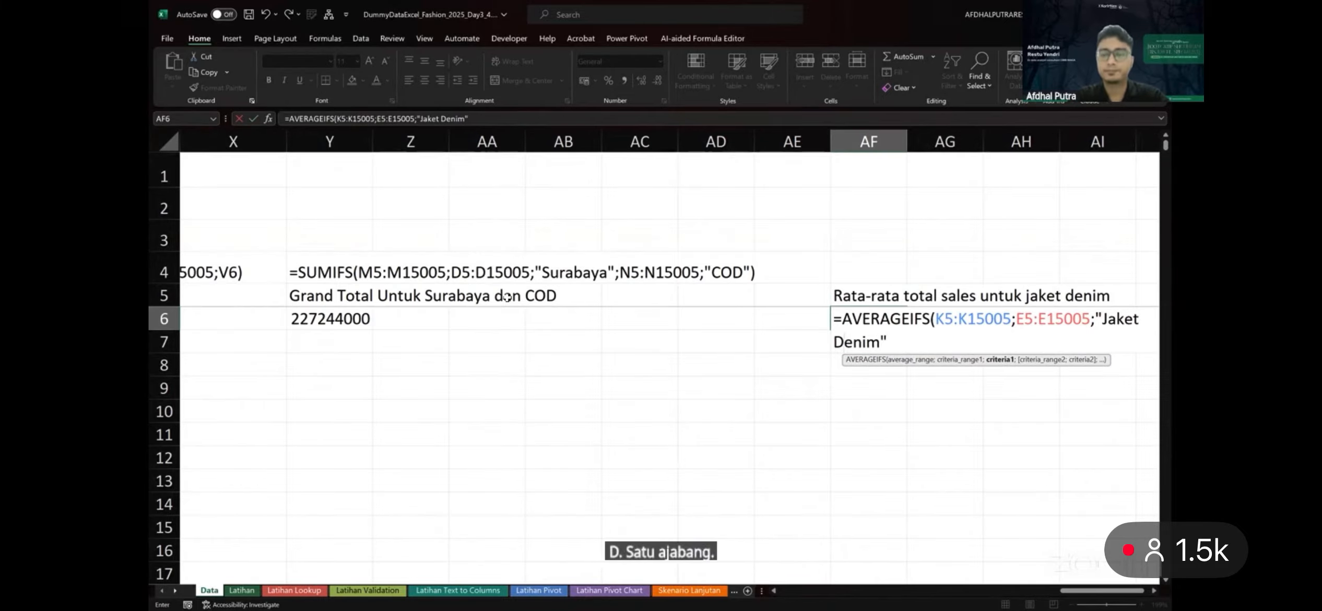
{"action": "scroll", "coordinate": [507, 297], "scroll_direction": "right", "scroll_amount": 3}
{"action": "key", "text": "Return"}
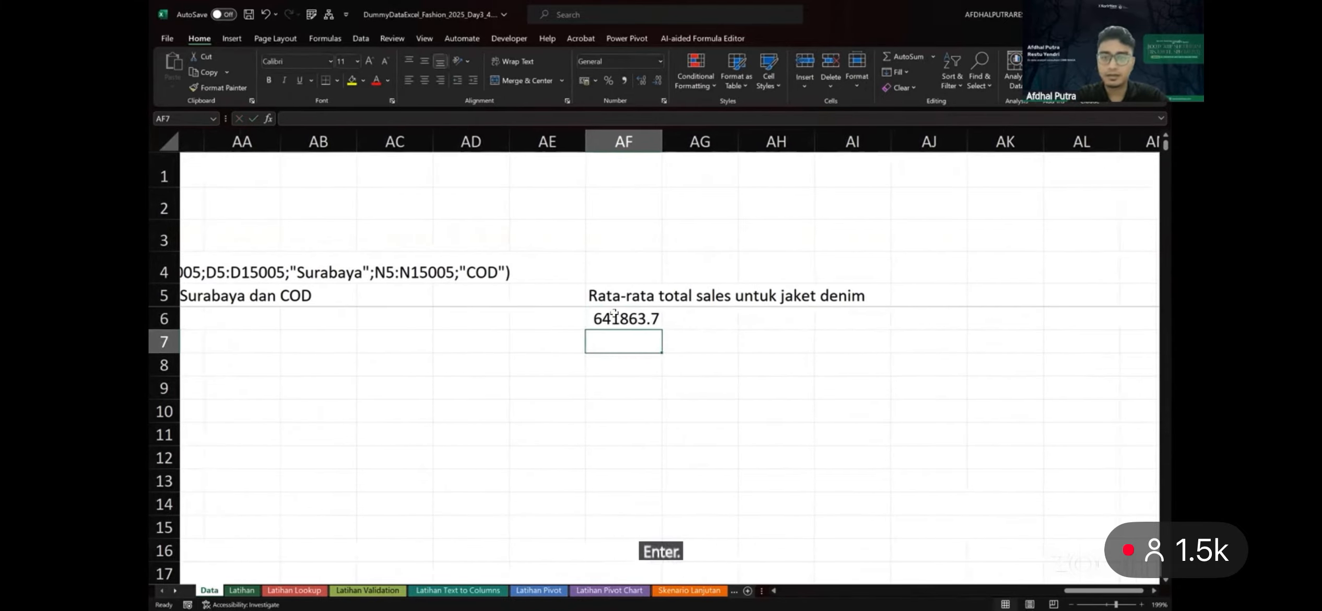
Copy the AF6 result and paste it as a value into C17 of the Latihan sheet as the answer to AVERAGEIFS question 1
{"action": "key", "text": "Up"}
{"action": "key", "text": "ctrl+c"}
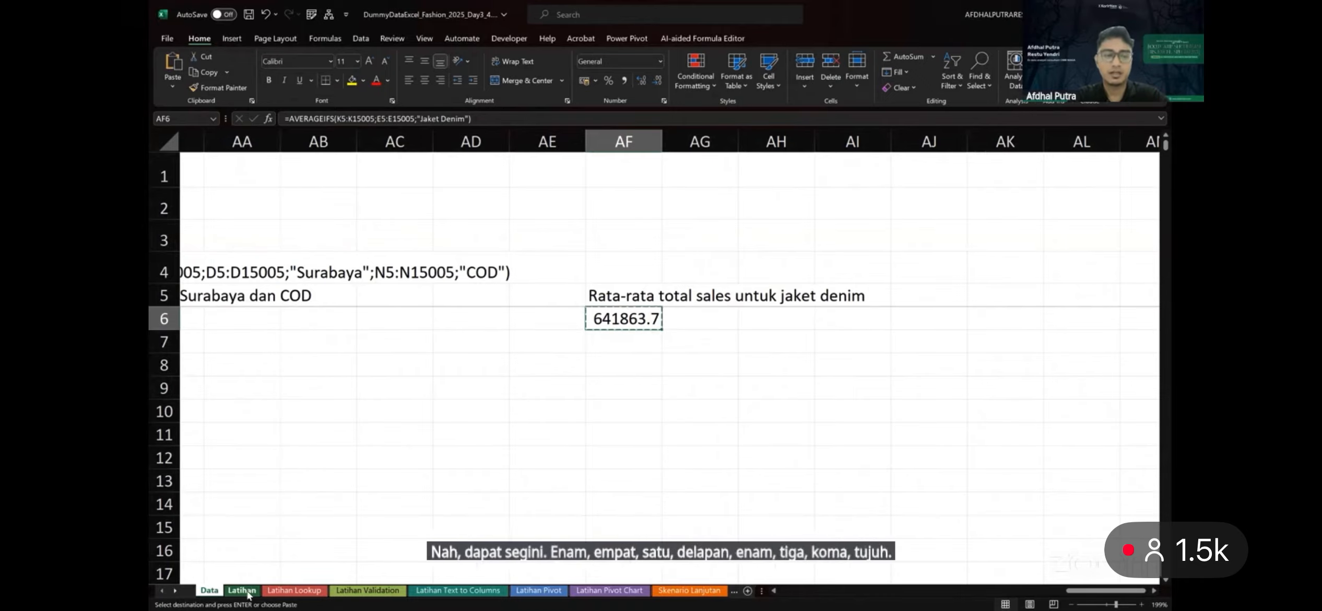
{"action": "key", "text": "ctrl+Page_Down"}
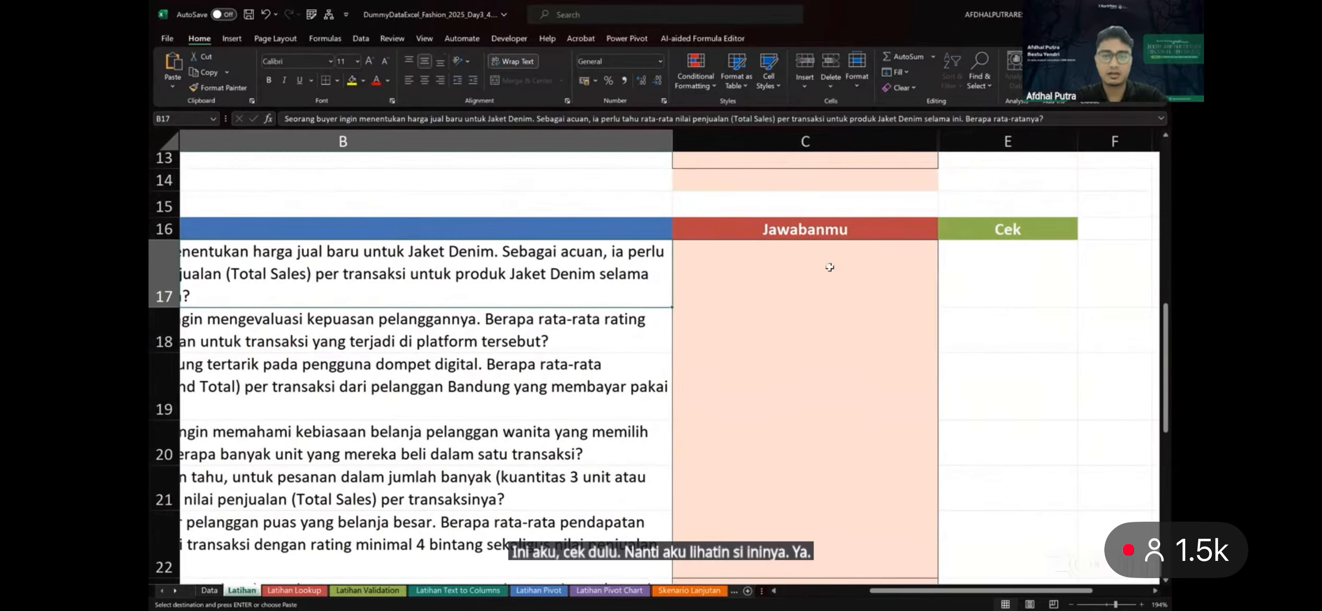
{"action": "left_click", "coordinate": [829, 267]}
{"action": "key", "text": "ctrl+shift+v"}
Copy the formula-text cell Y4 of the Data sheet to AF4 so it displays the AF6 formula
{"action": "left_click", "coordinate": [211, 592]}
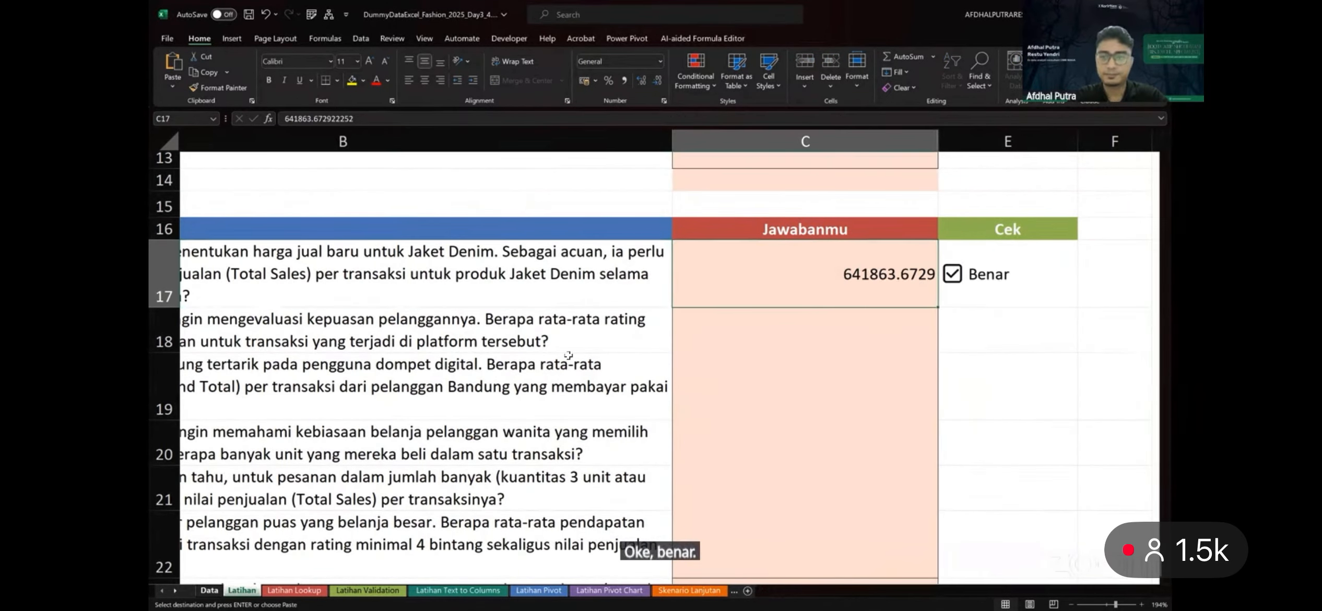
{"action": "scroll", "coordinate": [333, 277], "scroll_direction": "left", "scroll_amount": 2}
{"action": "left_click", "coordinate": [243, 267]}
{"action": "key", "text": "ctrl+c"}
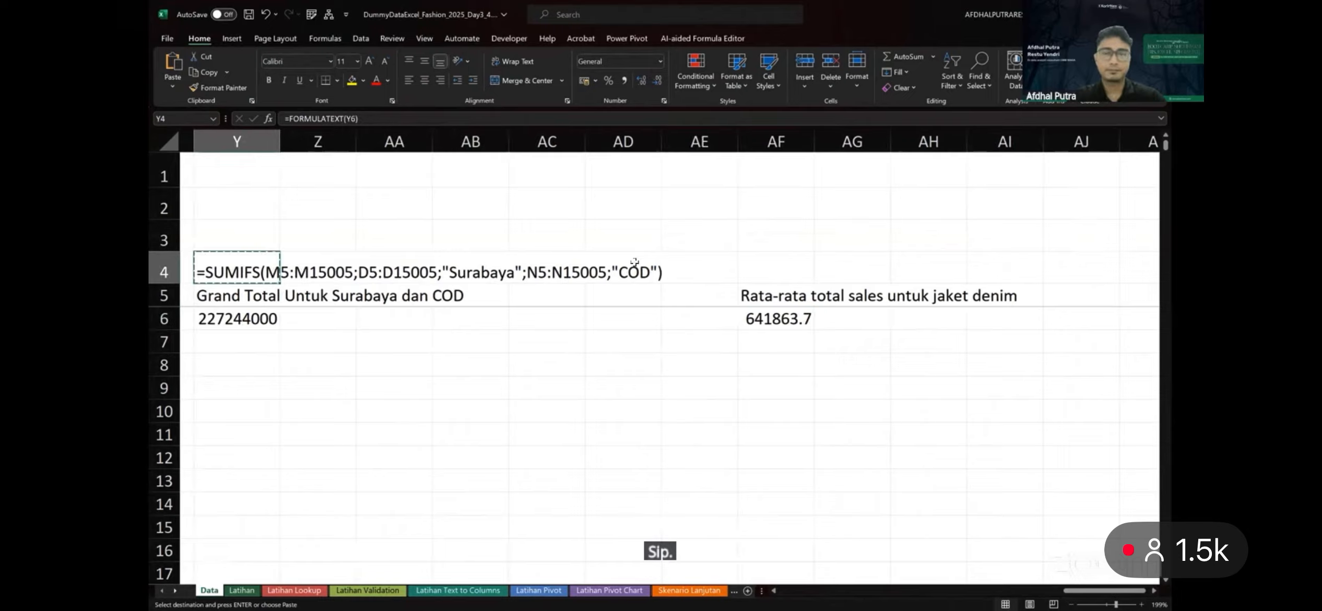
{"action": "left_click", "coordinate": [806, 255]}
{"action": "key", "text": "ctrl+v"}
{"action": "left_click", "coordinate": [770, 414]}
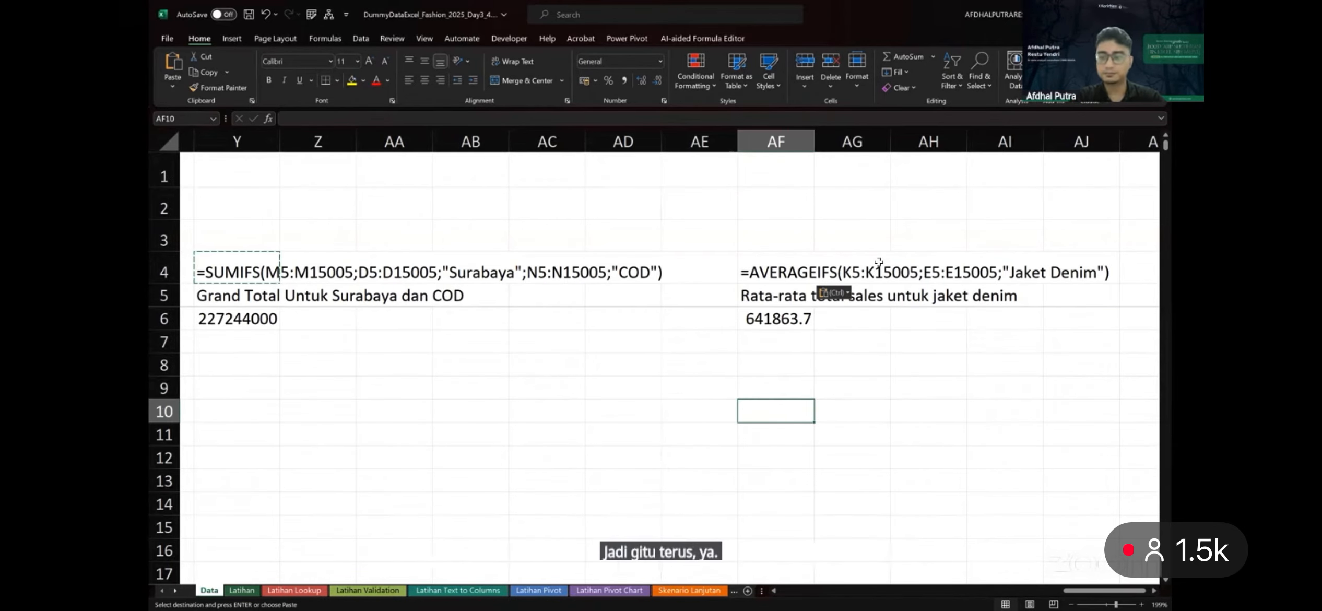
{"action": "scroll", "coordinate": [878, 262], "scroll_direction": "right", "scroll_amount": 1}
{"action": "key", "text": "Up"}
{"action": "key", "text": "Up"}
{"action": "key", "text": "Right"}
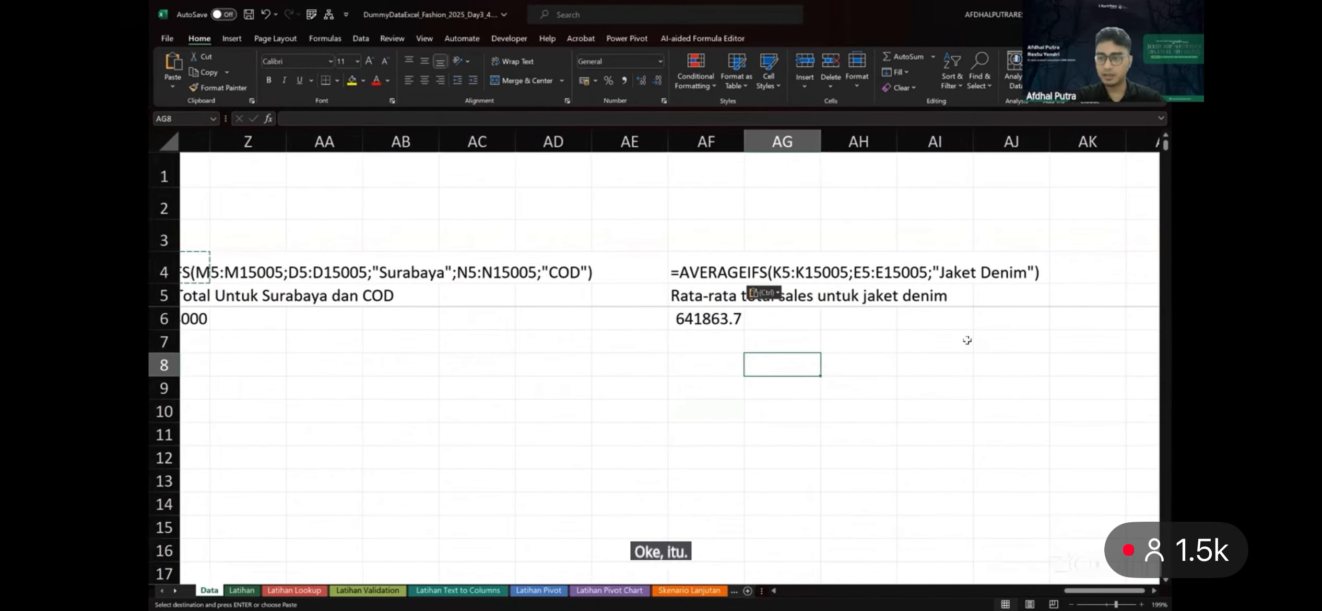
{"action": "key", "text": "alt+Tab"}
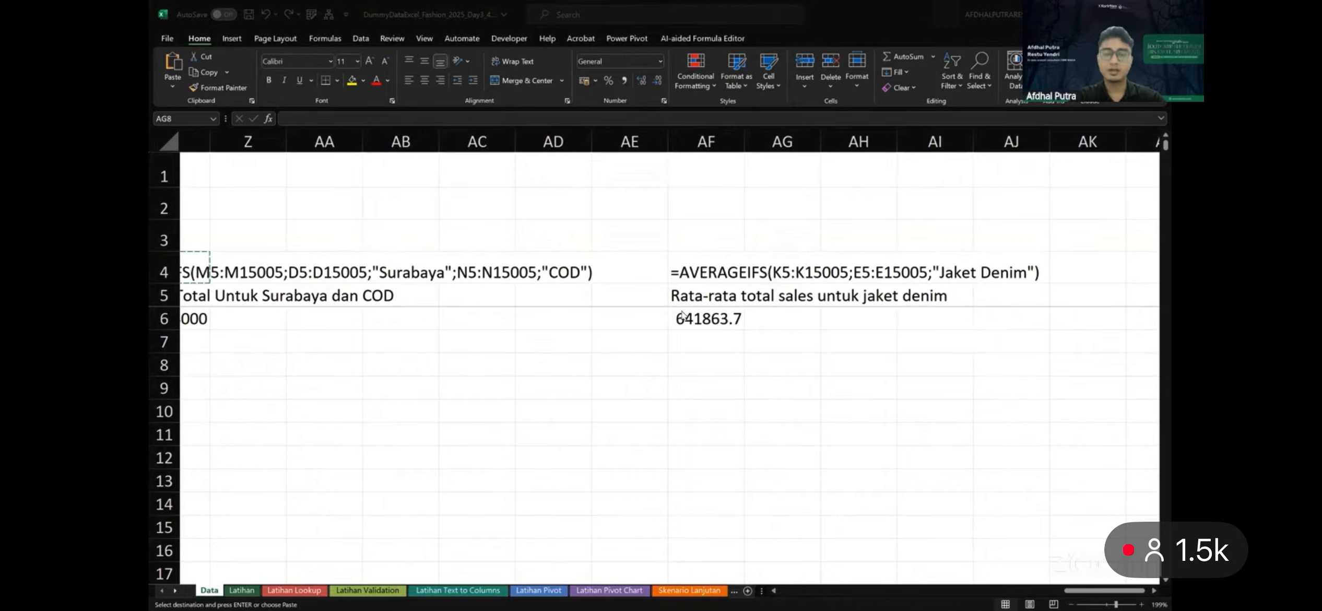
Read the COUNTIFS questions on the Latihan sheet, focusing on question 5 about orders with Total Sales above 1 million rupiah
{"action": "key", "text": "ctrl+Page_Down"}
{"action": "scroll", "coordinate": [495, 439], "scroll_direction": "down", "scroll_amount": 3}
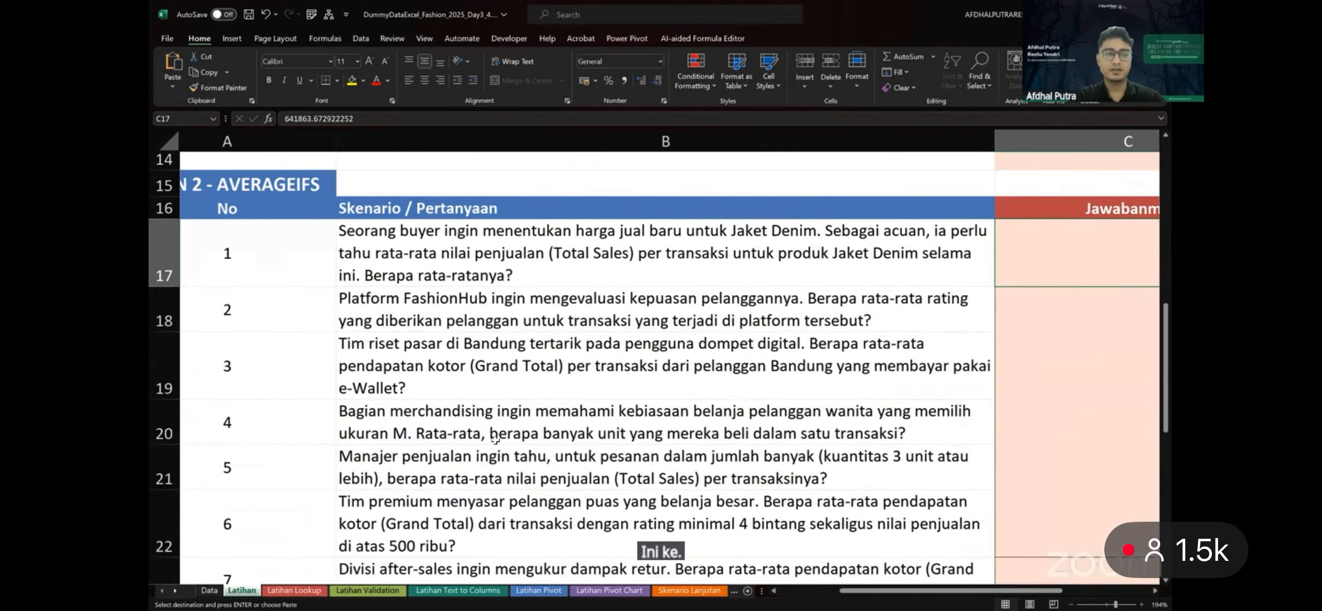
{"action": "scroll", "coordinate": [496, 439], "scroll_direction": "down", "scroll_amount": 2}
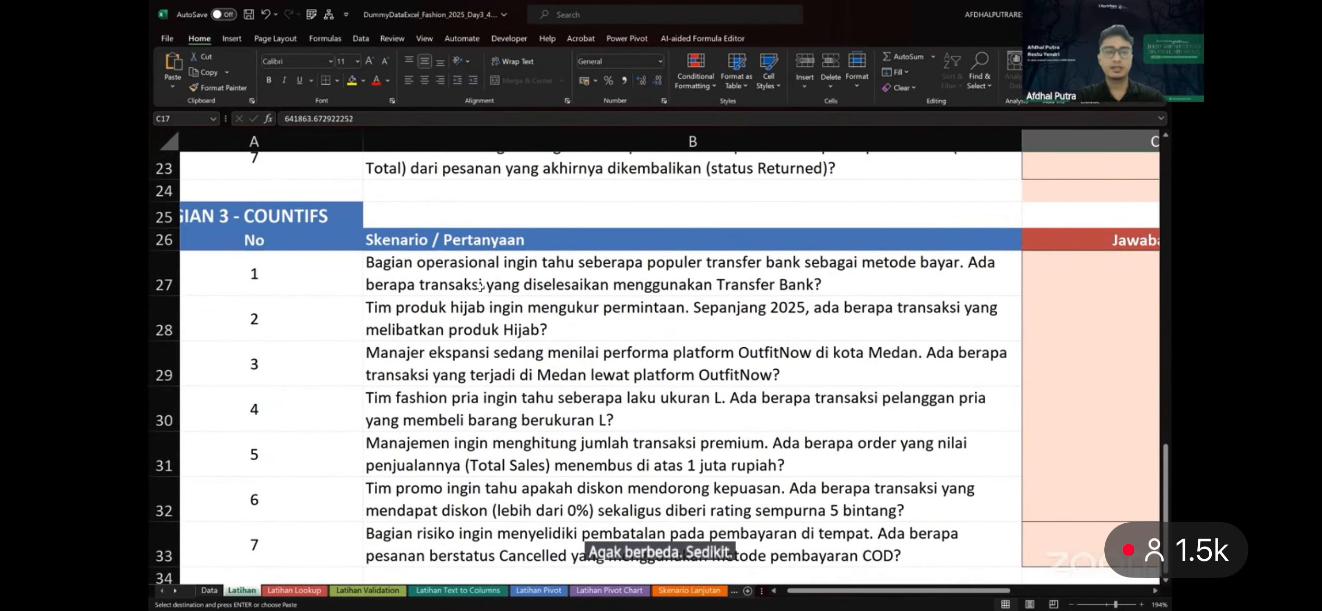
{"action": "left_click", "coordinate": [734, 364]}
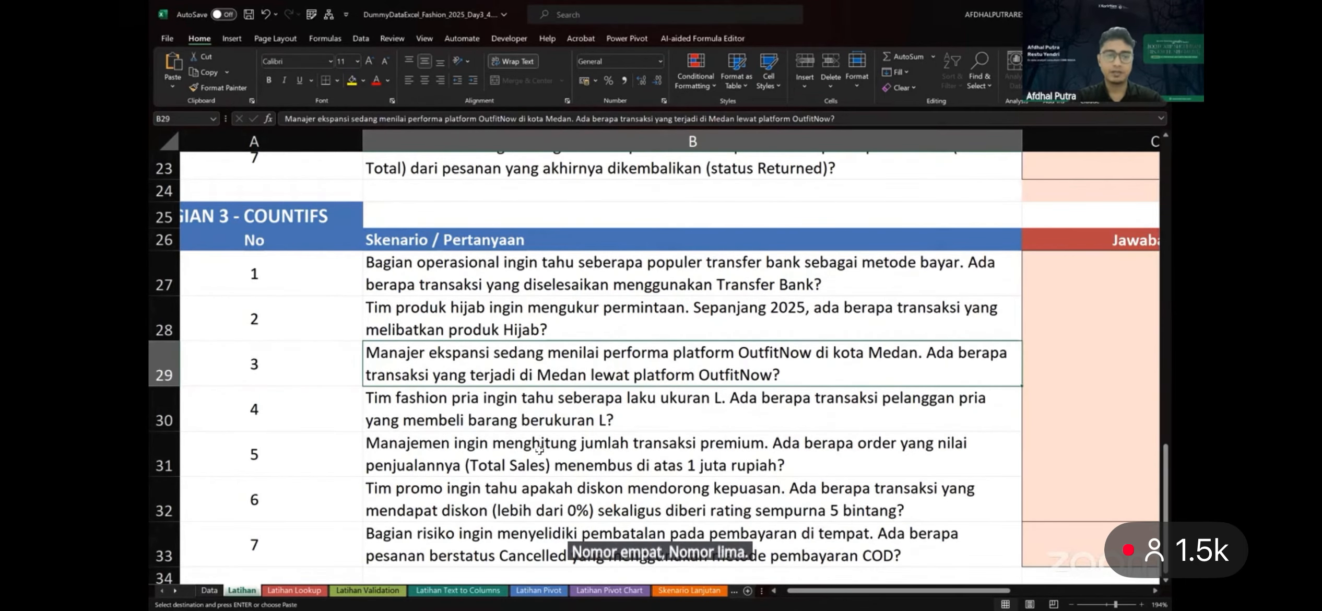
{"action": "left_click", "coordinate": [600, 455]}
{"action": "scroll", "coordinate": [556, 332], "scroll_direction": "down", "scroll_amount": 2}
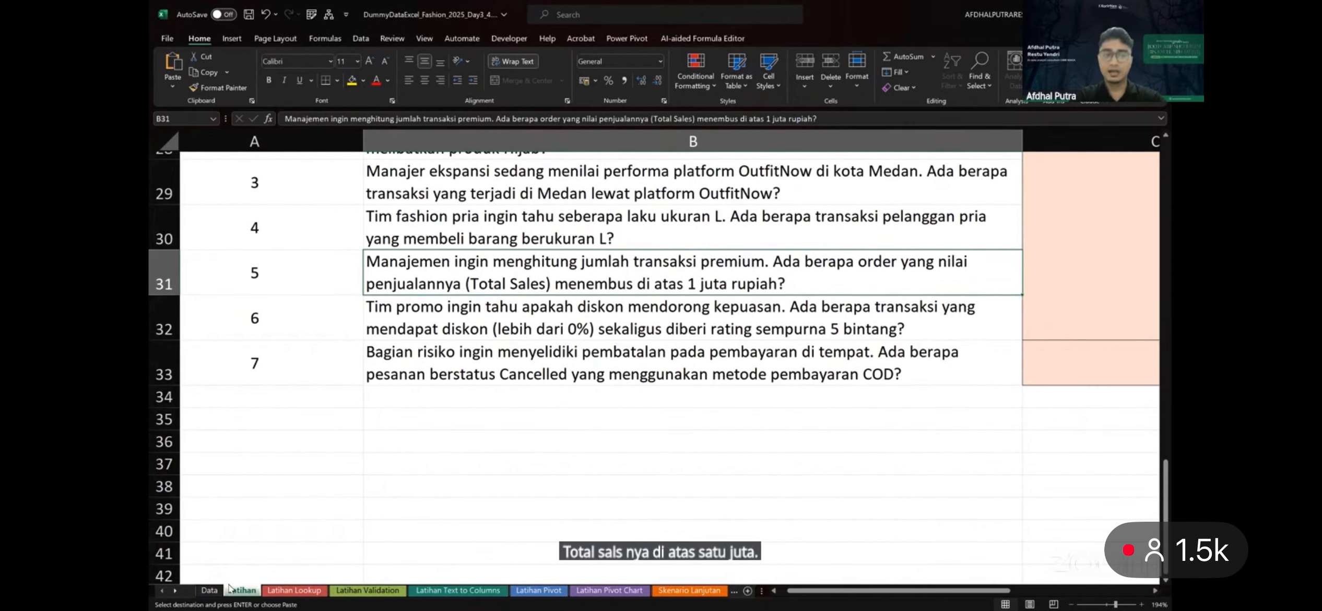
On the Data sheet, enter the label "Banyak Orderan yang Total Salesnya di atas 1jt" in cell W2
{"action": "left_click", "coordinate": [209, 590]}
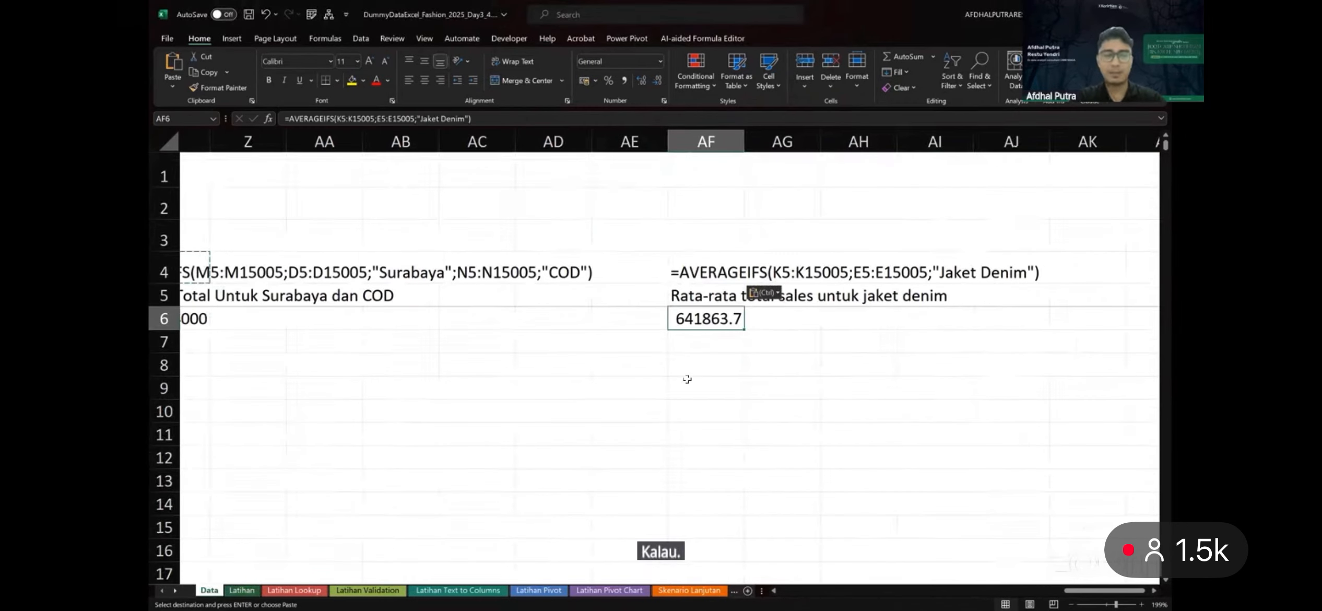
{"action": "key", "text": "Escape"}
{"action": "scroll", "coordinate": [731, 366], "scroll_direction": "right", "scroll_amount": 2}
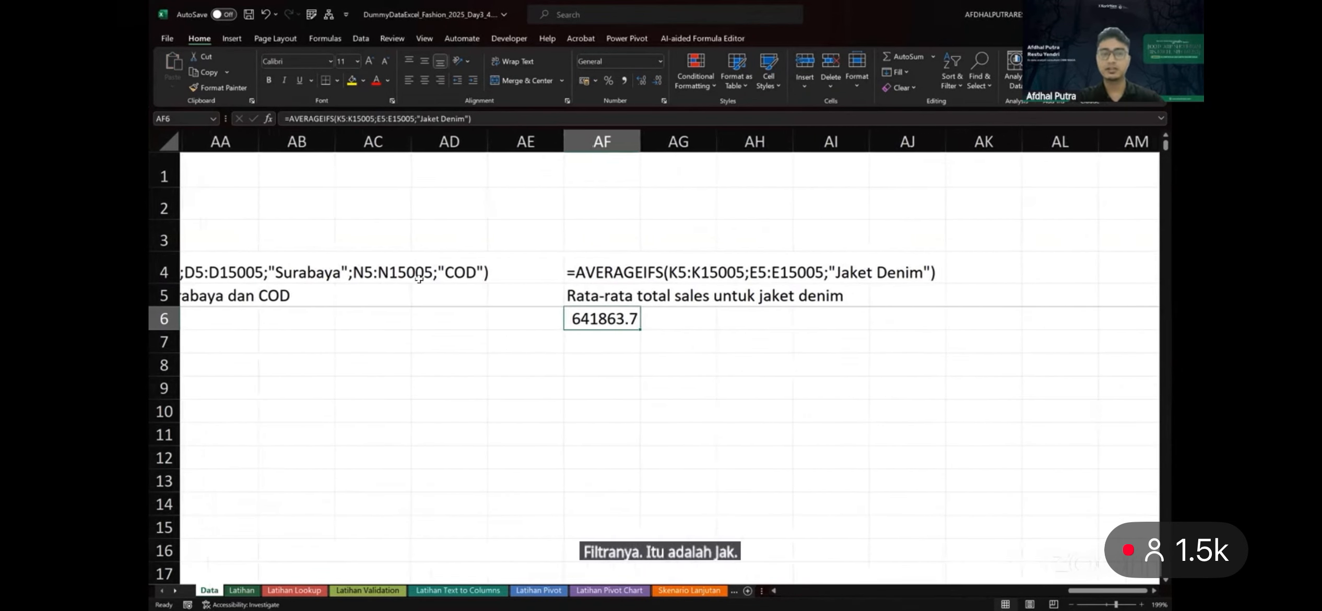
{"action": "scroll", "coordinate": [419, 278], "scroll_direction": "left", "scroll_amount": 2}
{"action": "scroll", "coordinate": [548, 277], "scroll_direction": "left", "scroll_amount": 4}
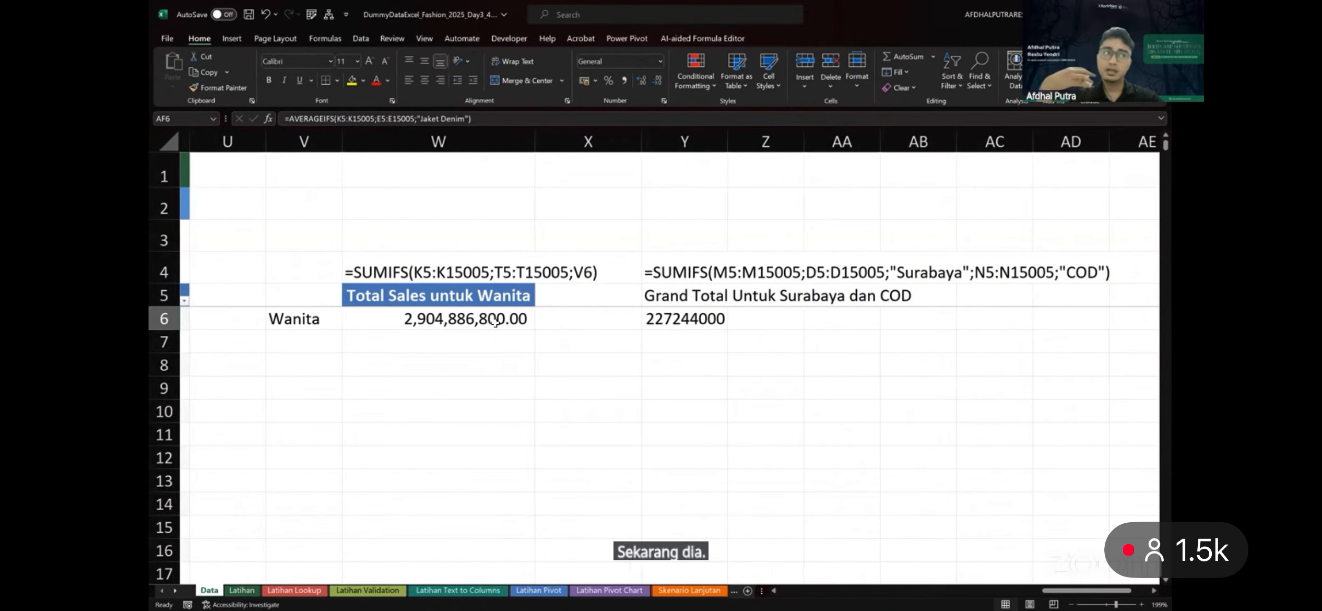
{"action": "scroll", "coordinate": [495, 321], "scroll_direction": "right", "scroll_amount": 6}
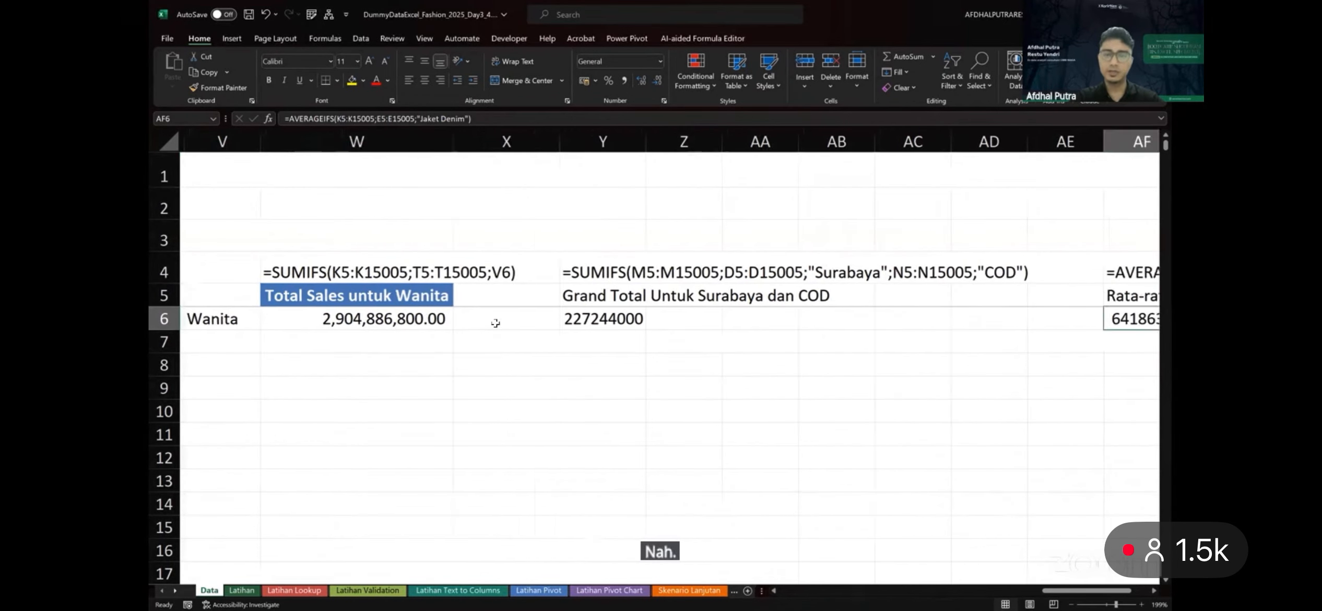
{"action": "scroll", "coordinate": [496, 322], "scroll_direction": "left", "scroll_amount": 3}
{"action": "scroll", "coordinate": [403, 310], "scroll_direction": "left", "scroll_amount": 5}
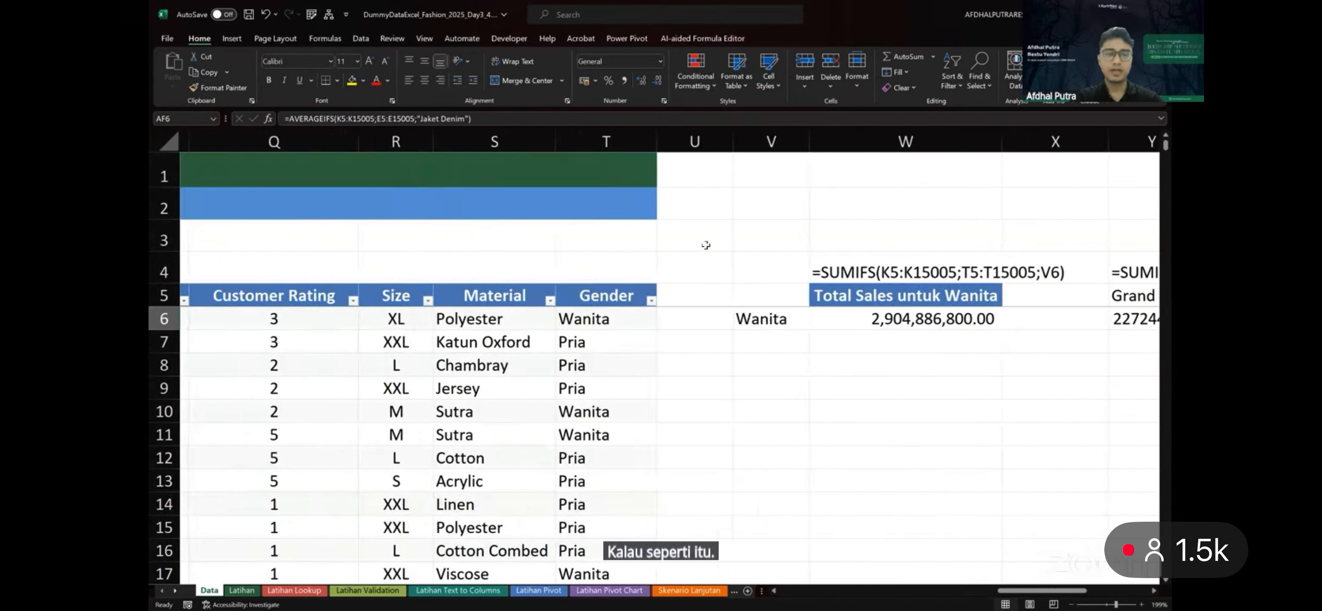
{"action": "left_click", "coordinate": [850, 201]}
{"action": "type", "text": "BAnyak O"}
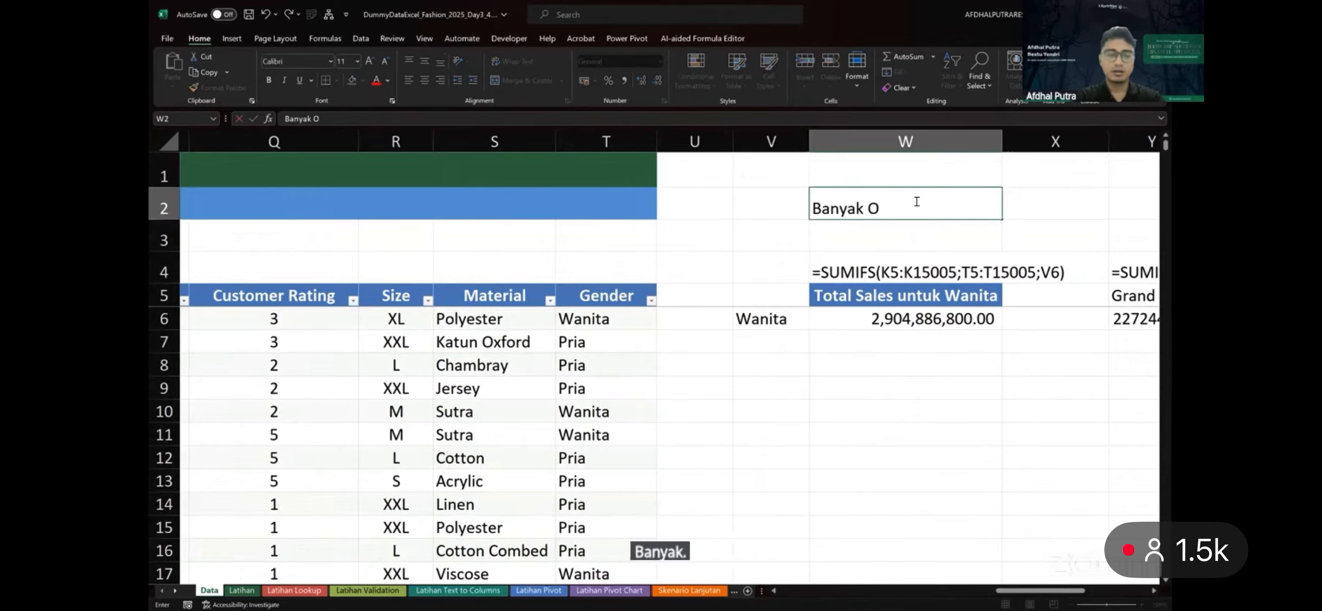
{"action": "type", "text": "rderan yang Total Sale"}
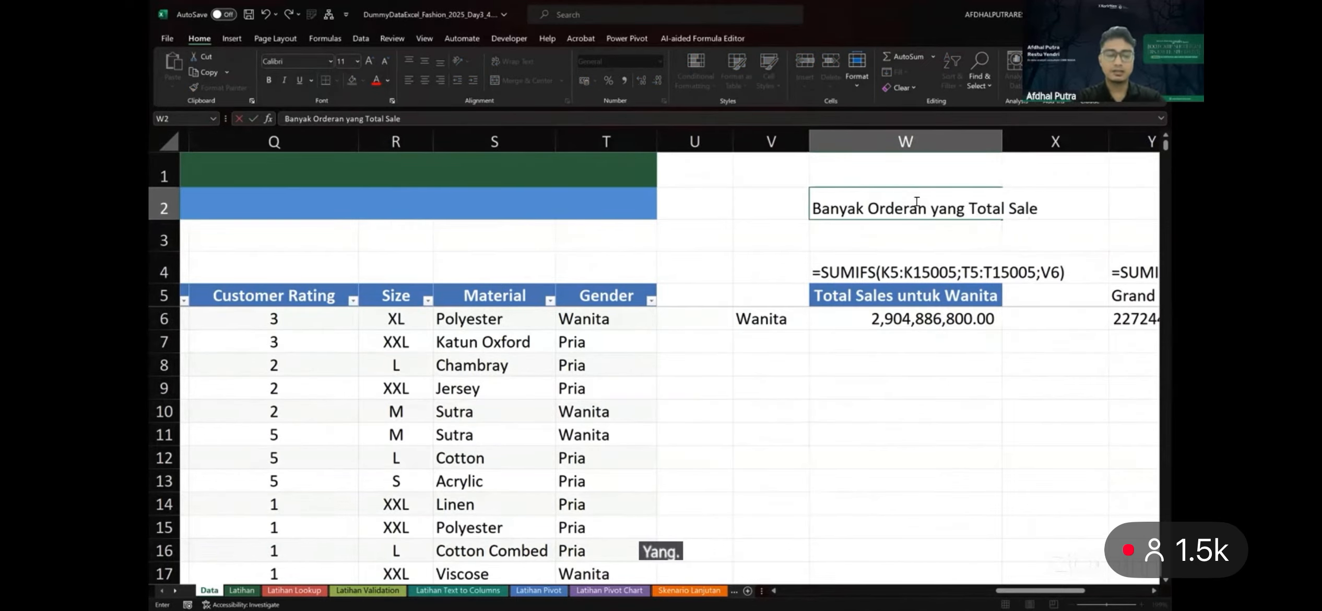
{"action": "type", "text": "snya ddi atas 1jt"}
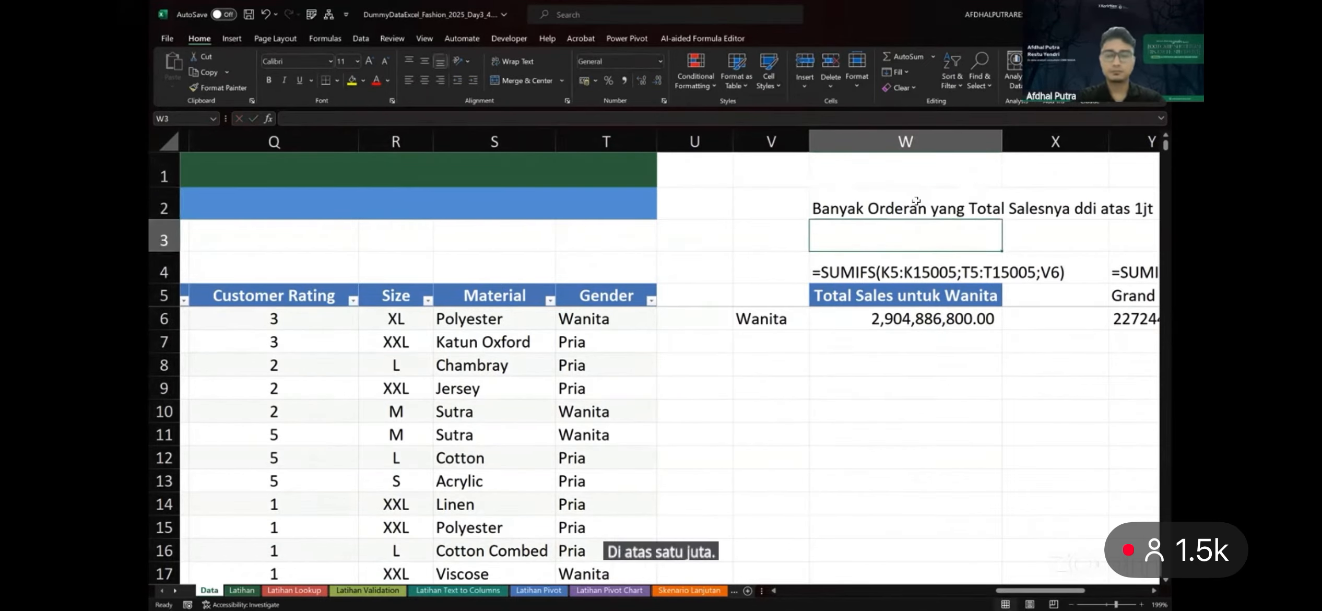
{"action": "key", "text": "BackSpace"}
{"action": "key", "text": "Return"}
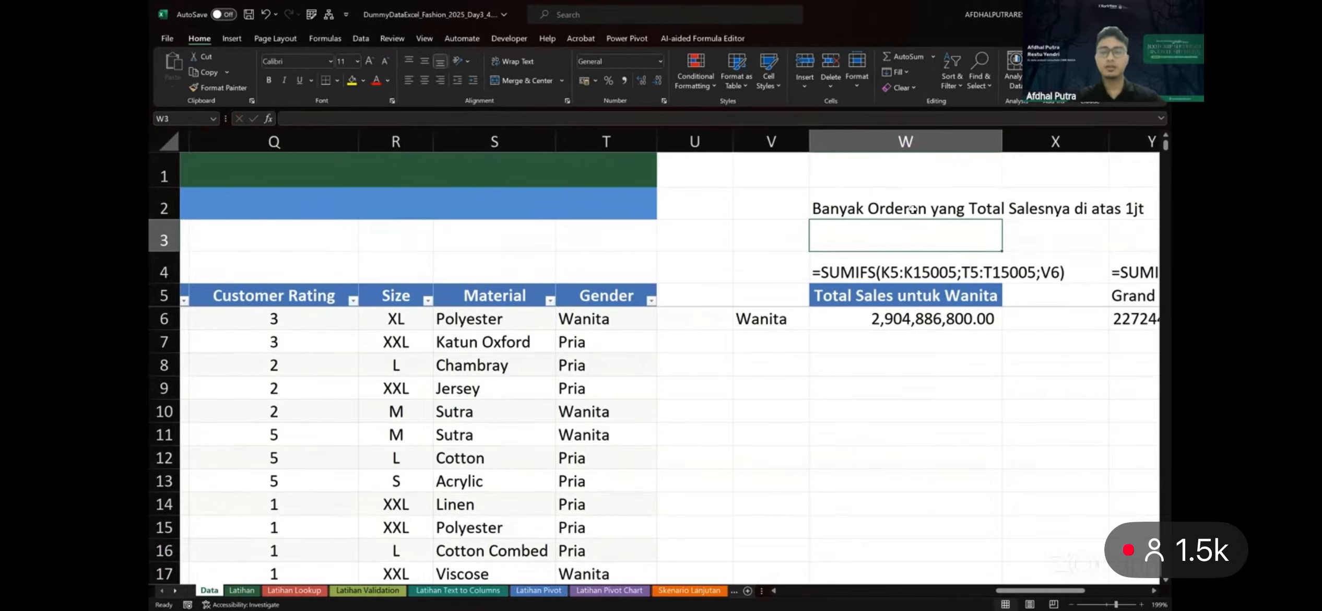
Start a COUNTIFS formula in W3 with the Total Sales column, K5:K15005, as the first criteria range
{"action": "scroll", "coordinate": [819, 245], "scroll_direction": "right", "scroll_amount": 2}
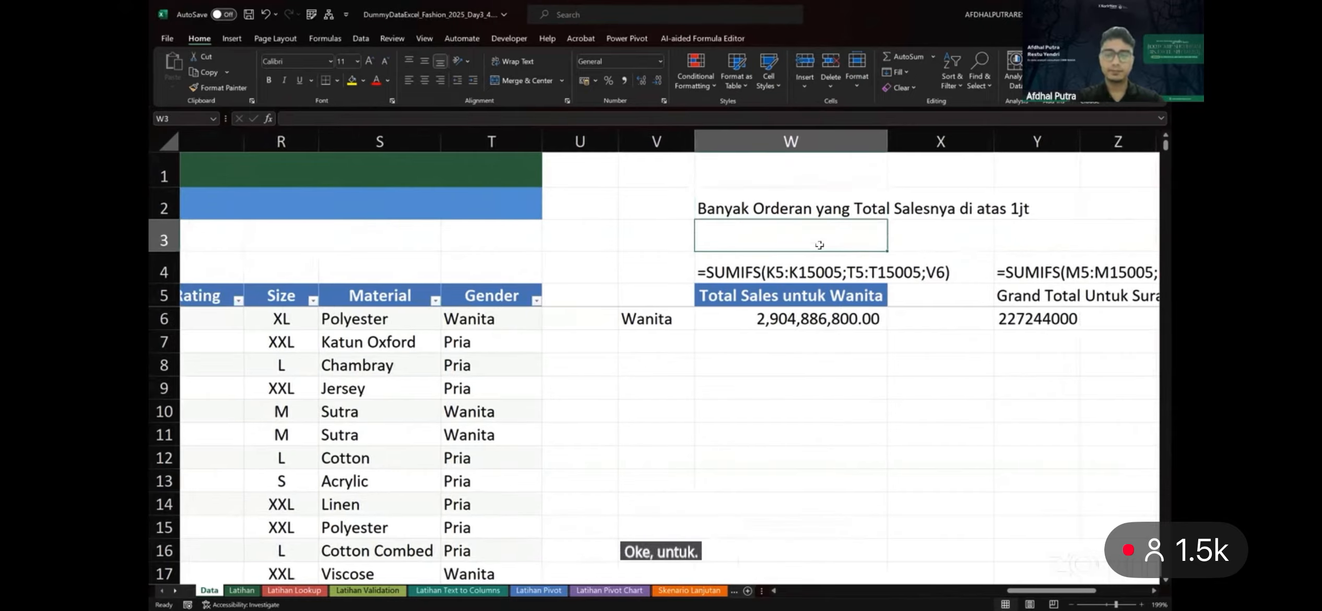
{"action": "type", "text": "=countt"}
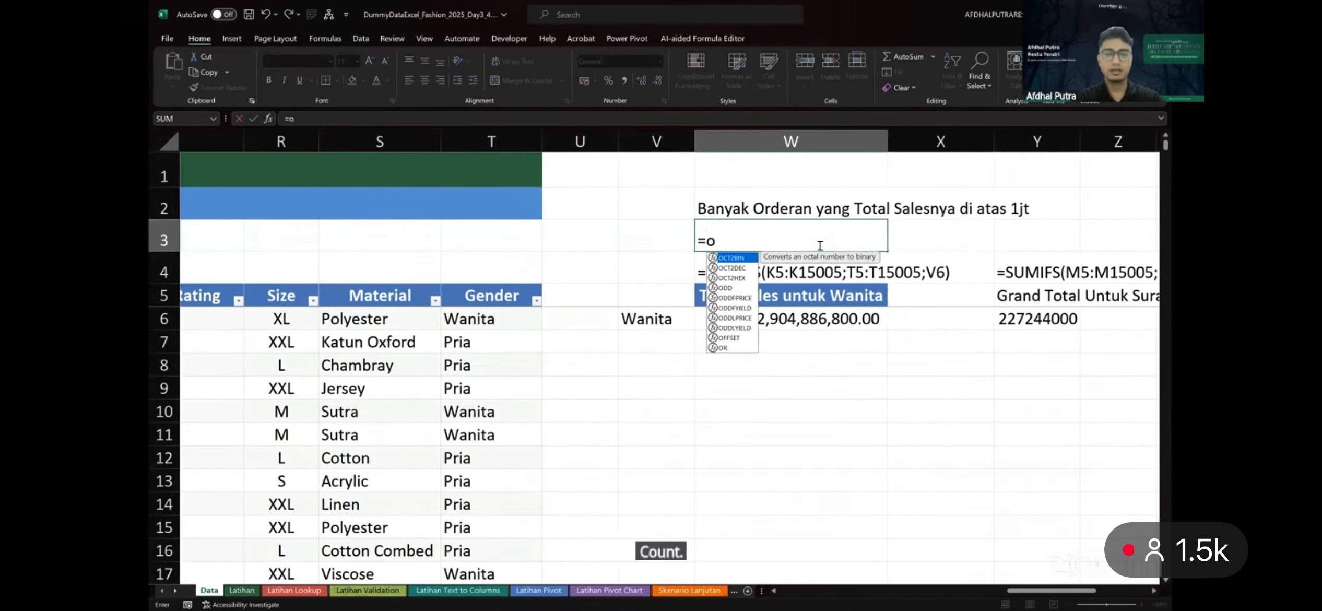
{"action": "key", "text": "BackSpace"}
{"action": "type", "text": "ifs"}
{"action": "key", "text": "Tab"}
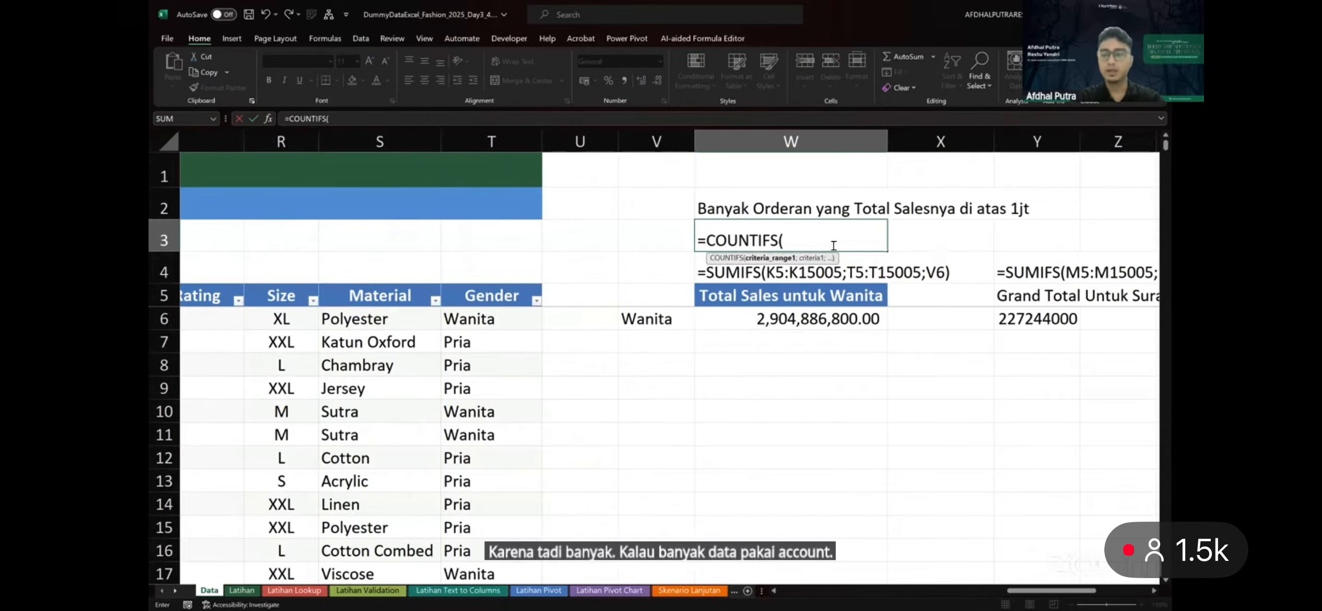
{"action": "scroll", "coordinate": [816, 340], "scroll_direction": "right", "scroll_amount": 1}
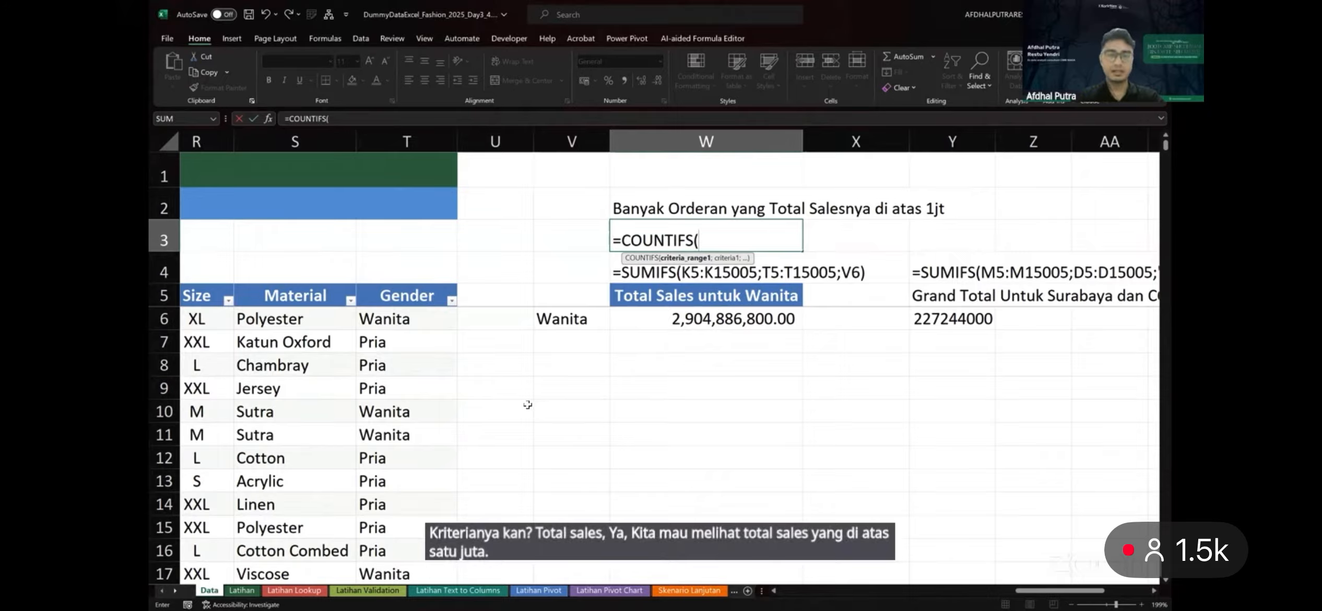
{"action": "scroll", "coordinate": [528, 405], "scroll_direction": "left", "scroll_amount": 2}
{"action": "scroll", "coordinate": [525, 402], "scroll_direction": "left", "scroll_amount": 6}
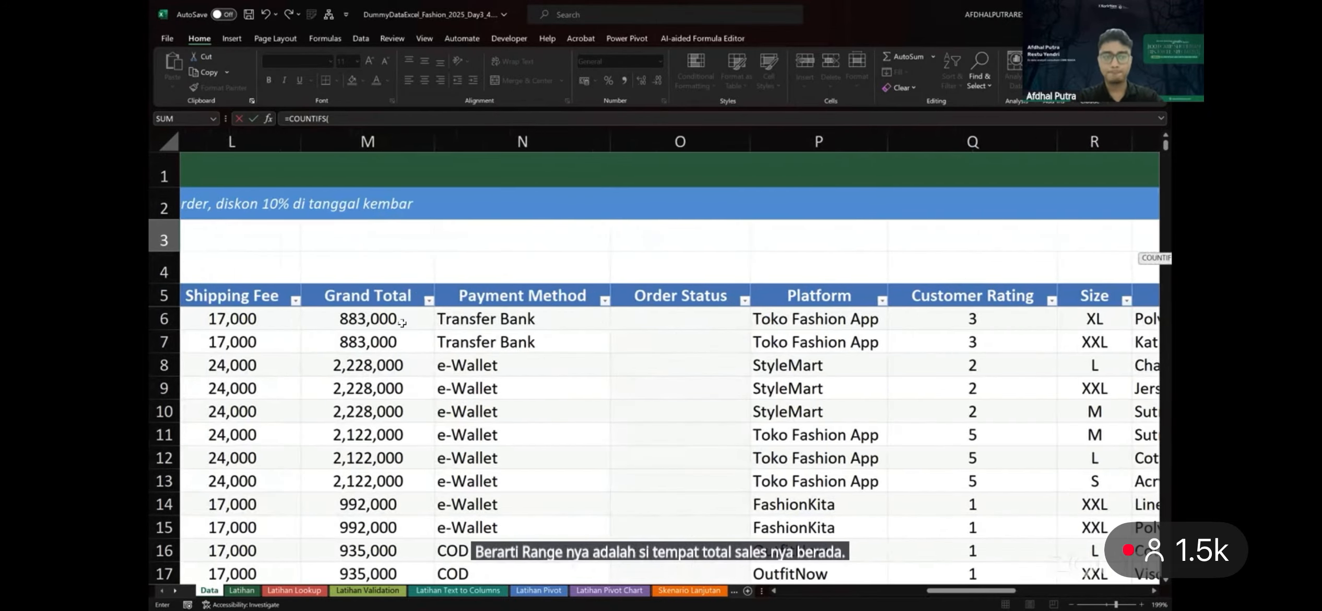
{"action": "left_click", "coordinate": [345, 301]}
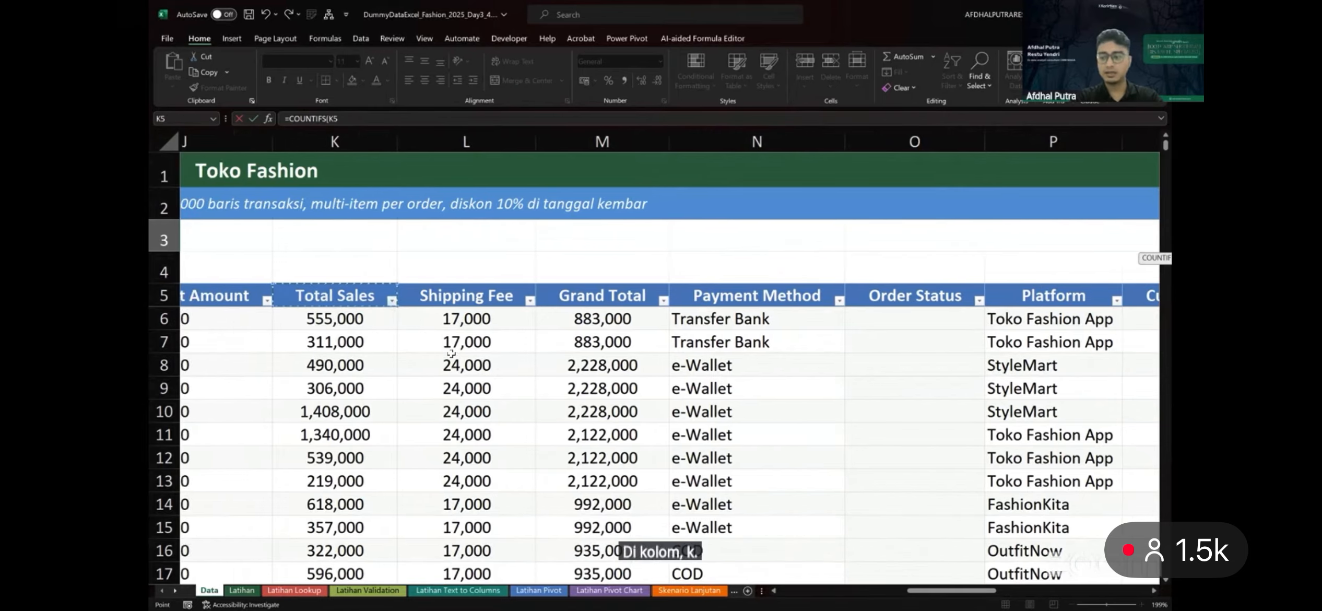
{"action": "scroll", "coordinate": [472, 361], "scroll_direction": "left", "scroll_amount": 1}
{"action": "key", "text": "ctrl+shift+Down"}
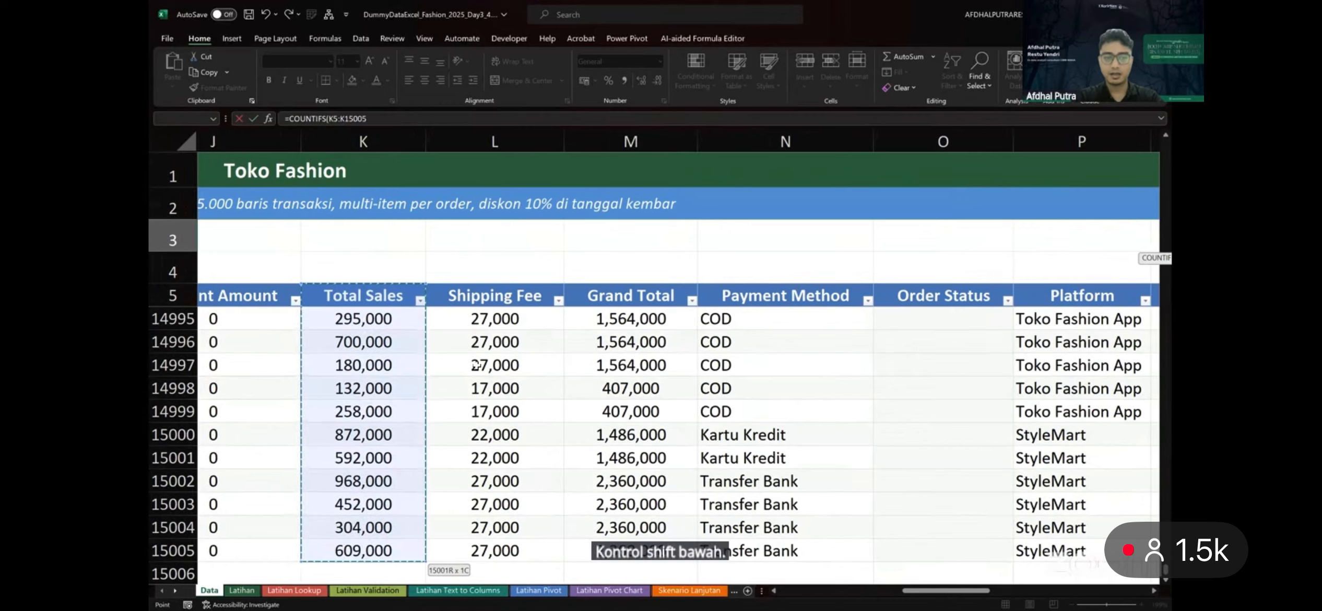
{"action": "type", "text": ";"}
{"action": "key", "text": "Left"}
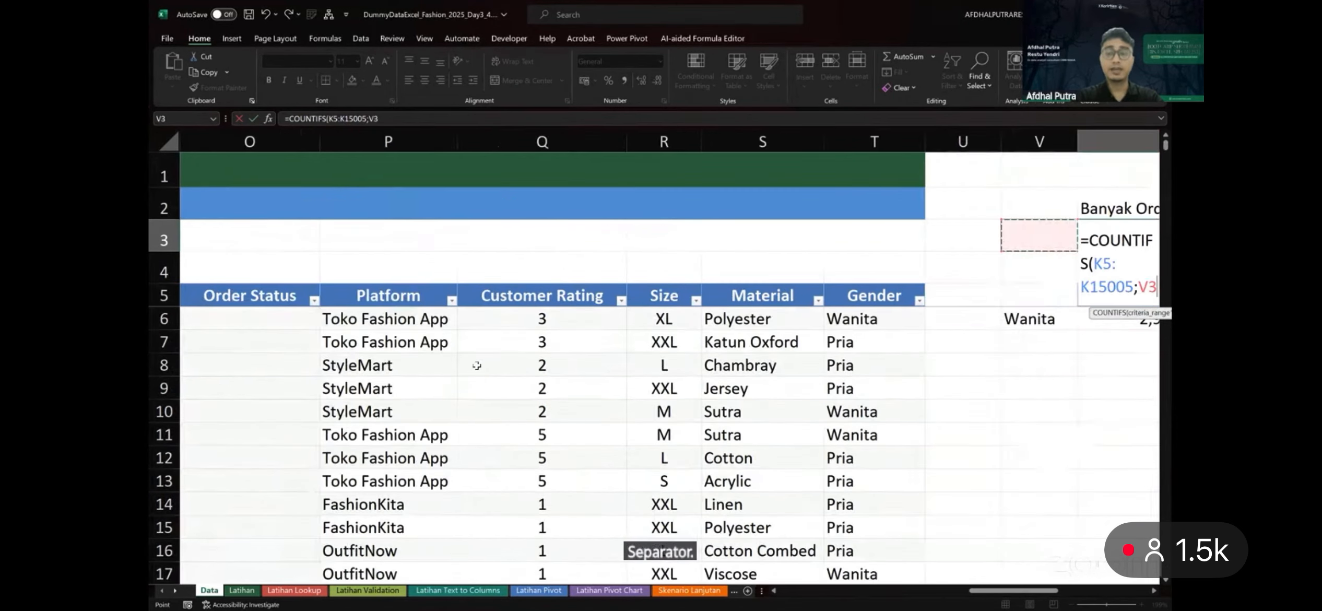
{"action": "key", "text": "Right"}
{"action": "scroll", "coordinate": [477, 366], "scroll_direction": "right", "scroll_amount": 1}
{"action": "scroll", "coordinate": [475, 364], "scroll_direction": "right", "scroll_amount": 1}
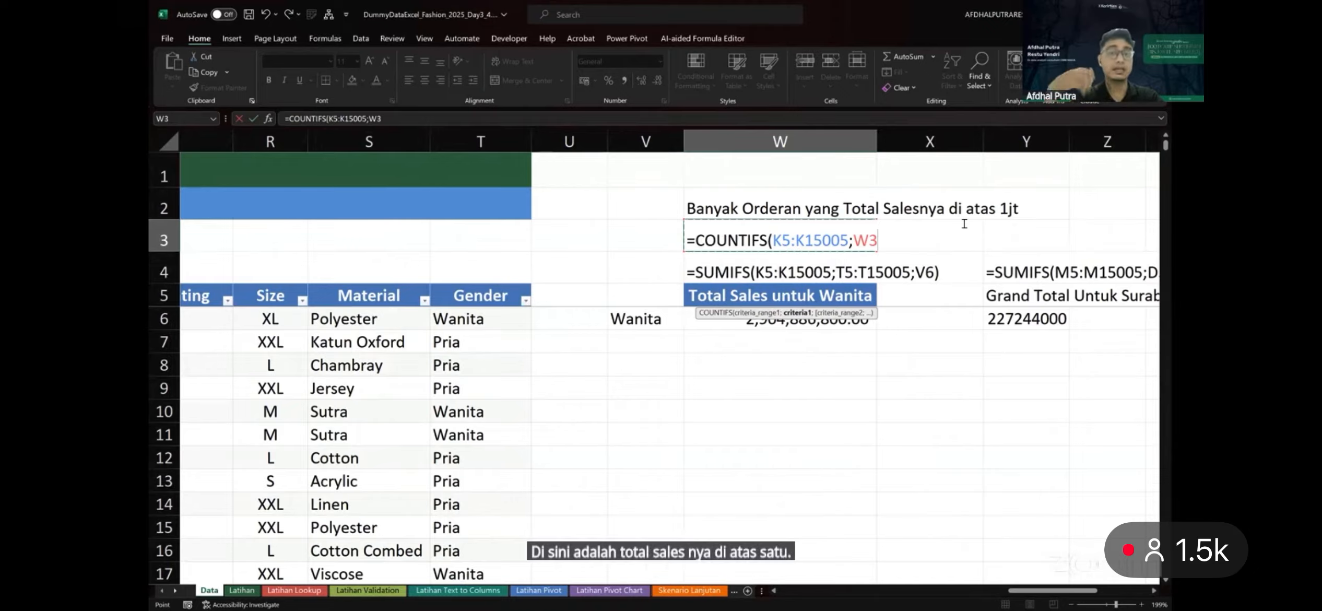
{"action": "key", "text": "BackSpace"}
{"action": "key", "text": "BackSpace"}
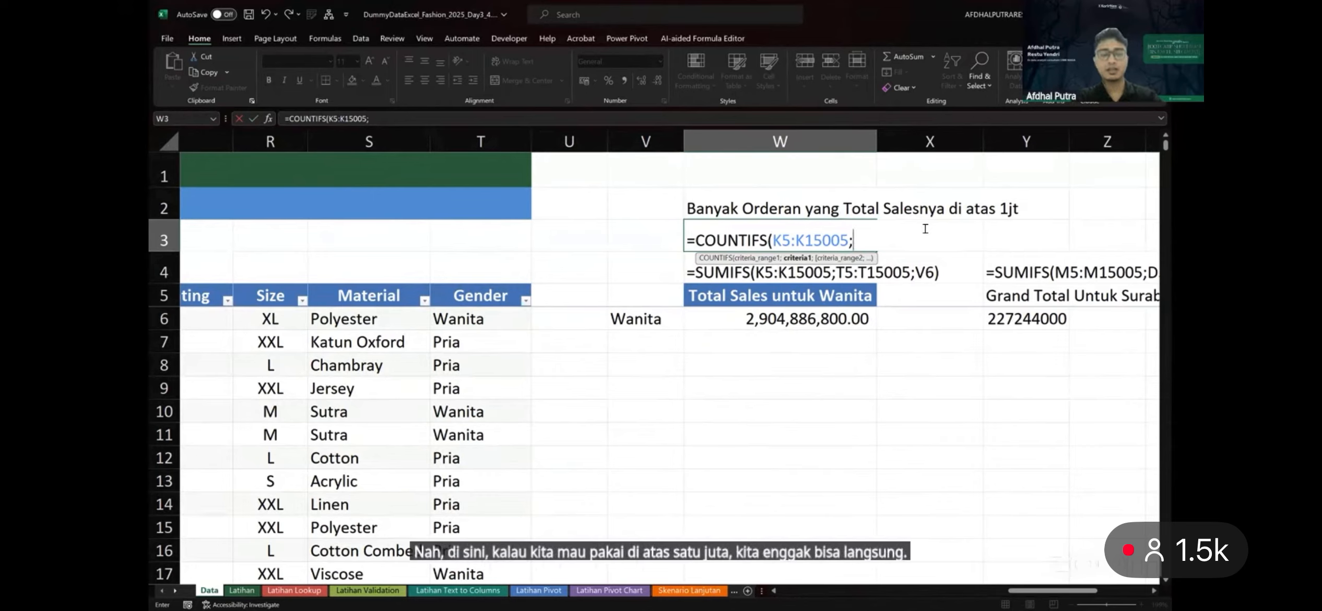
Enter >1000000 without quotation marks as the COUNTIFS criterion and try to complete the W3 formula
{"action": "type", "text": ">1000000"}
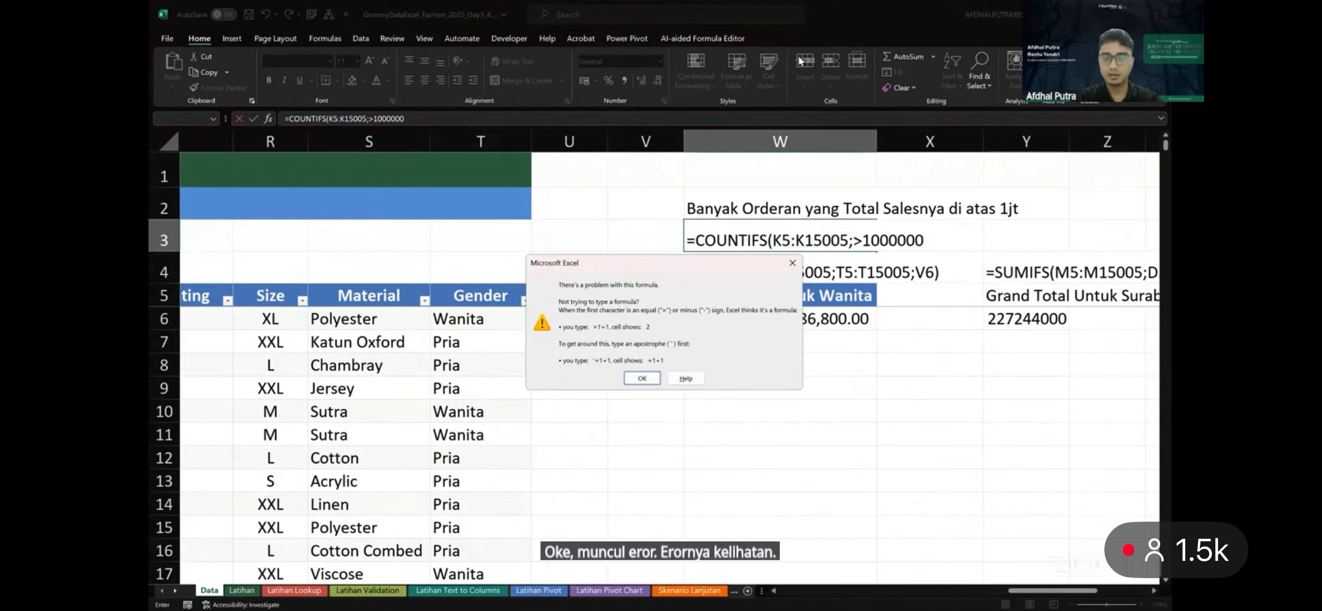
{"action": "left_click", "coordinate": [779, 162]}
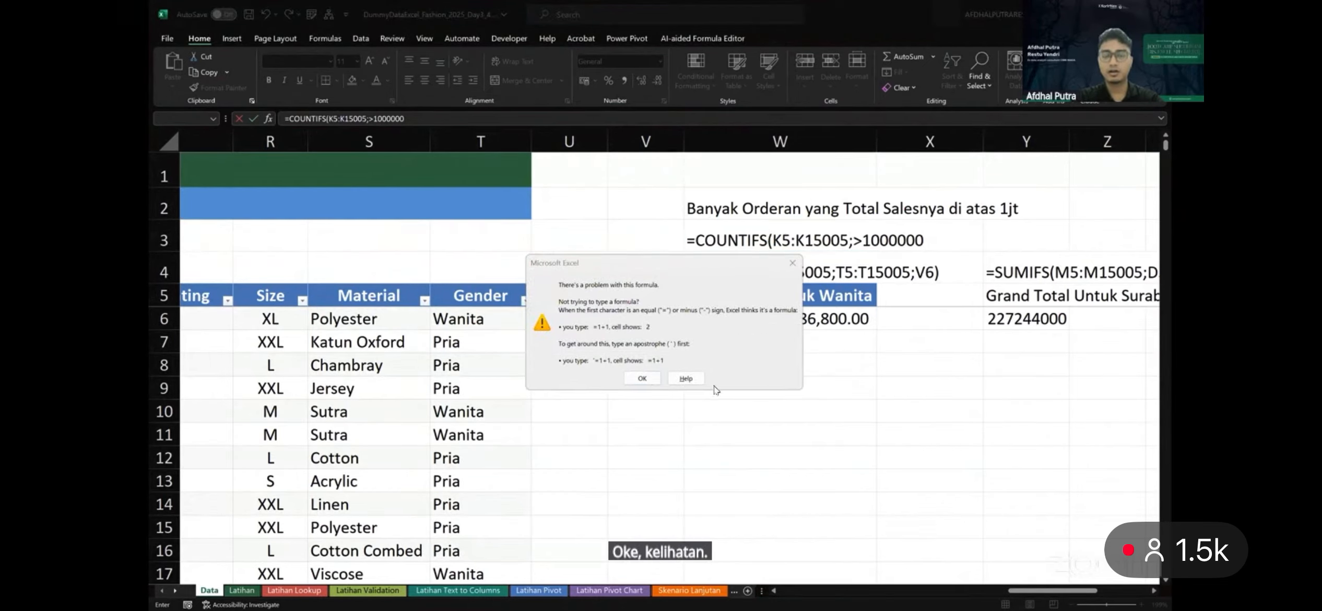
{"action": "left_click", "coordinate": [642, 378]}
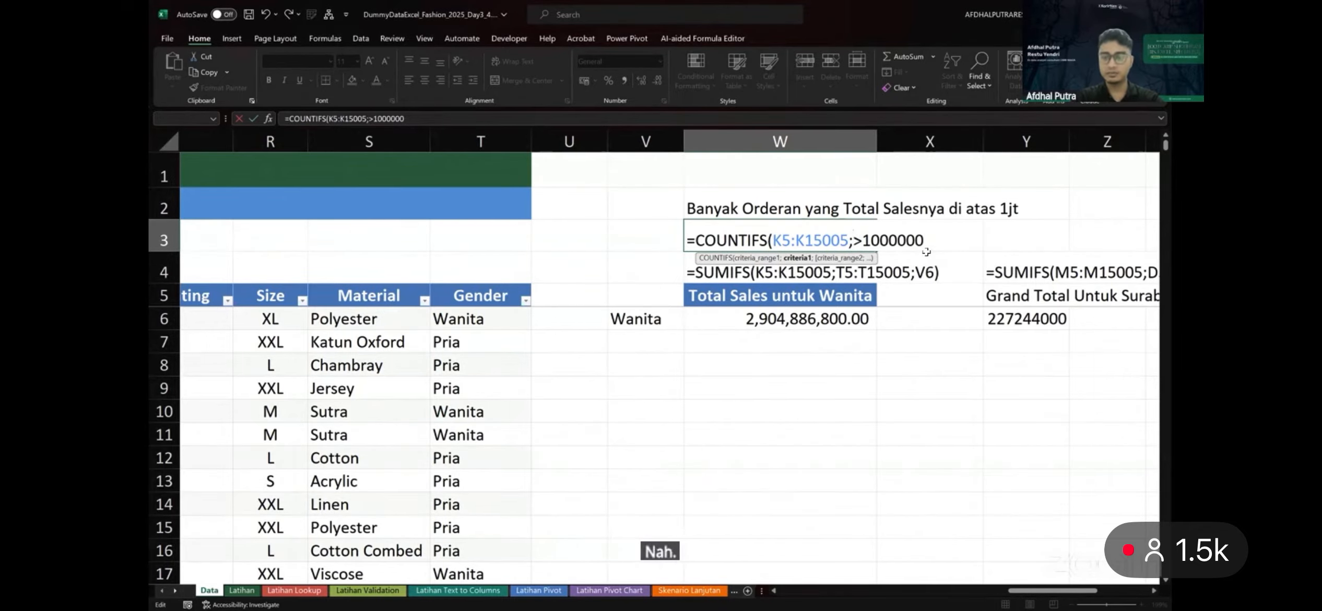
Enclose the criterion in quotation marks and complete the W3 formula as =COUNTIFS(K5:K15005;">1000000")
{"action": "type", "text": "\""}
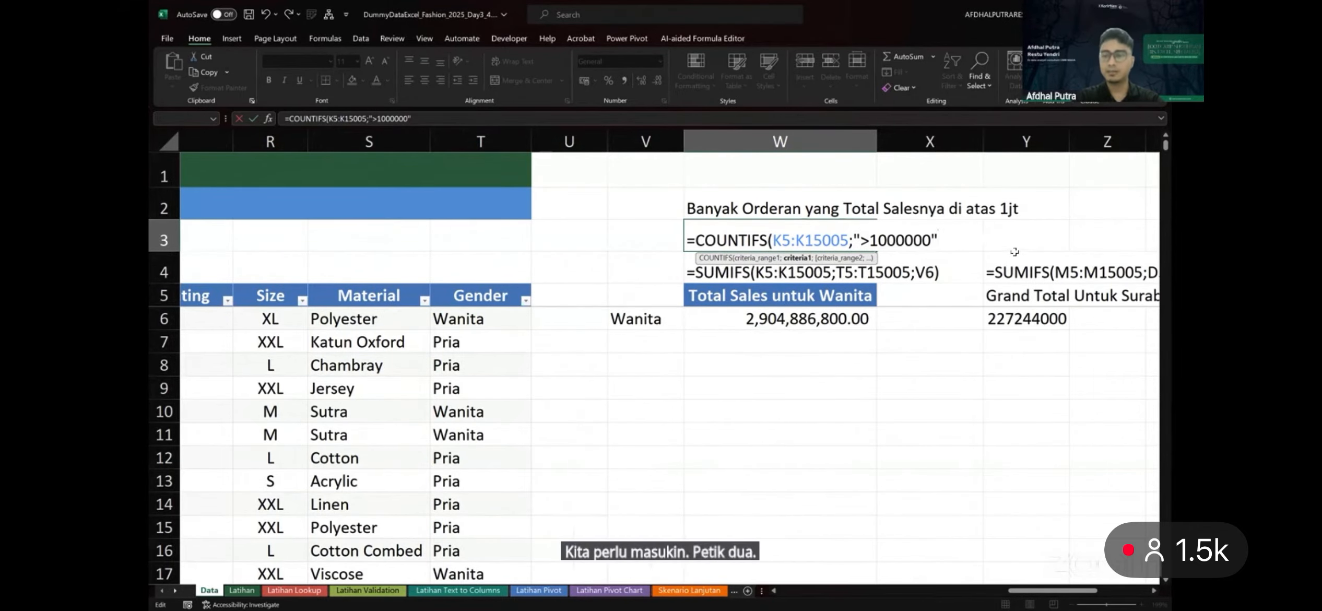
{"action": "scroll", "coordinate": [911, 366], "scroll_direction": "right", "scroll_amount": 2}
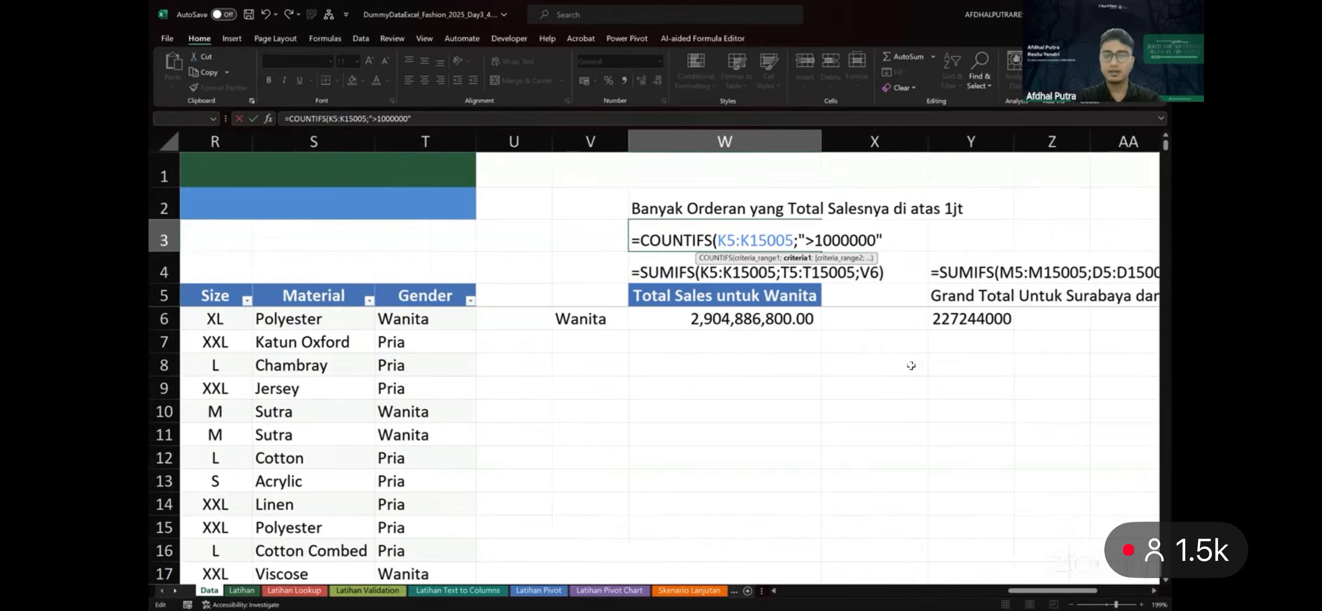
{"action": "type", "text": ")"}
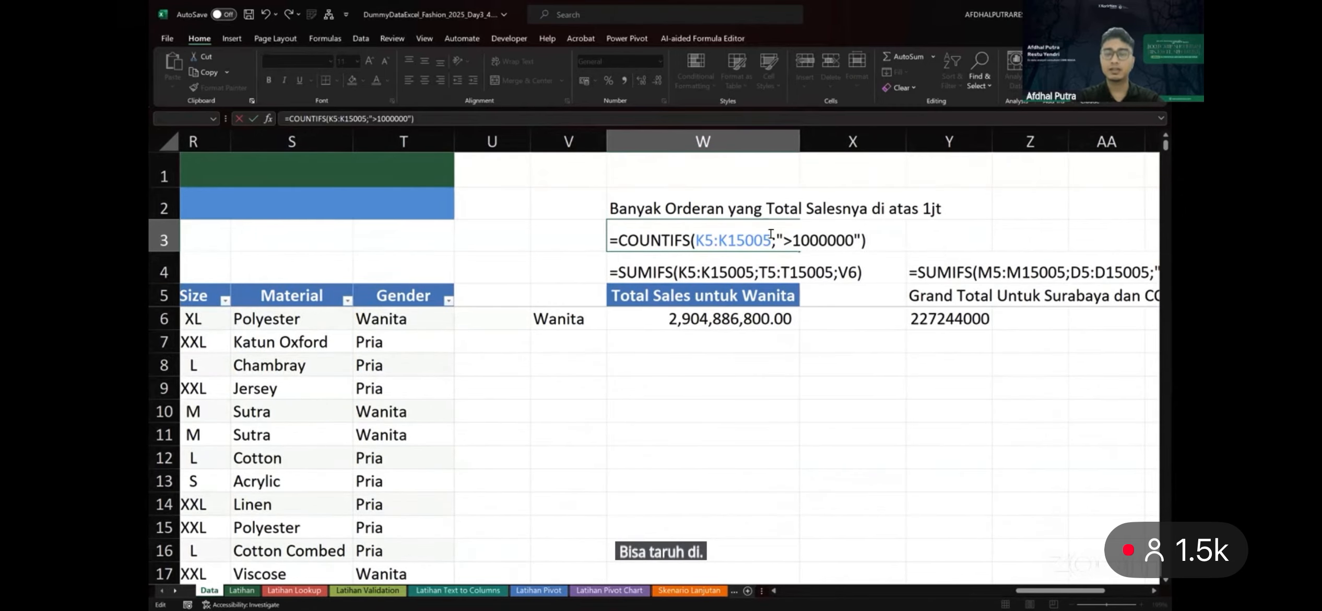
{"action": "left_click_drag", "start_coordinate": [771, 233], "coordinate": [696, 240]}
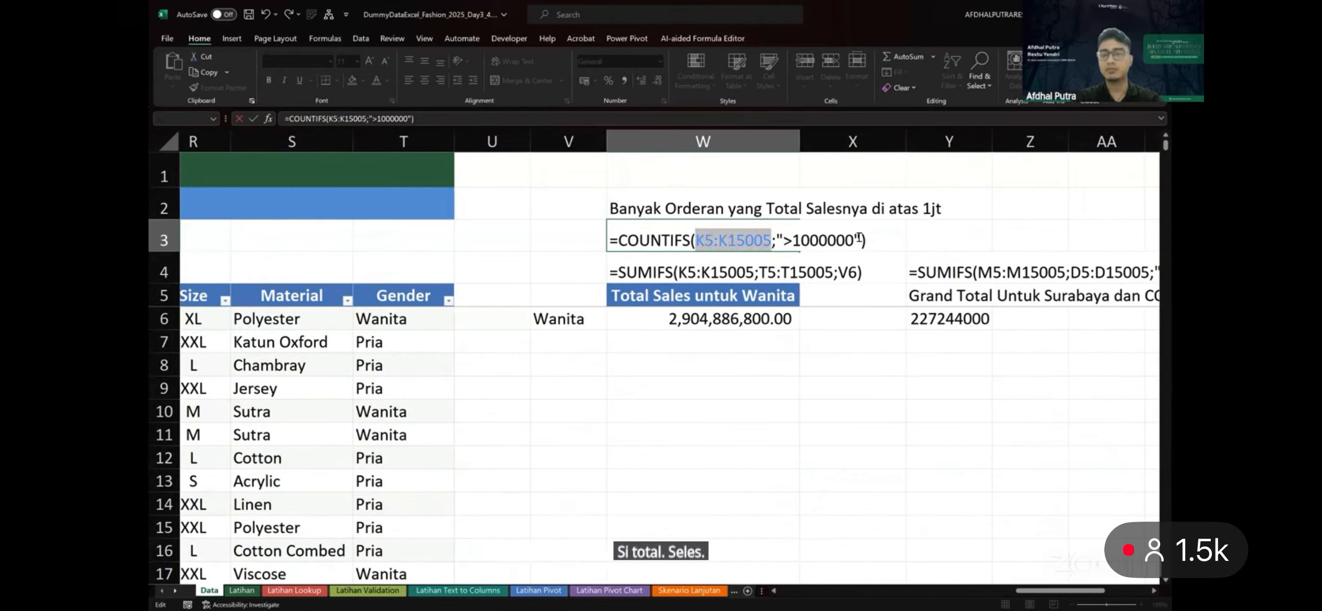
{"action": "left_click_drag", "start_coordinate": [776, 240], "coordinate": [860, 241]}
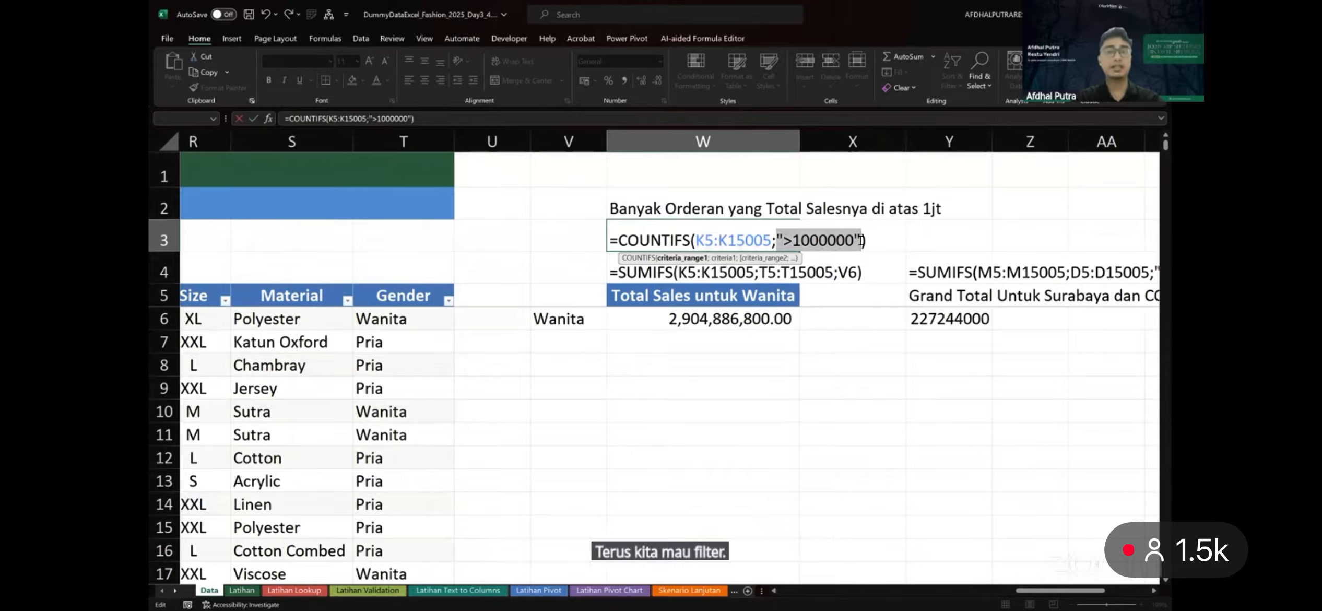
{"action": "left_click", "coordinate": [860, 241]}
{"action": "key", "text": "ctrl+Return"}
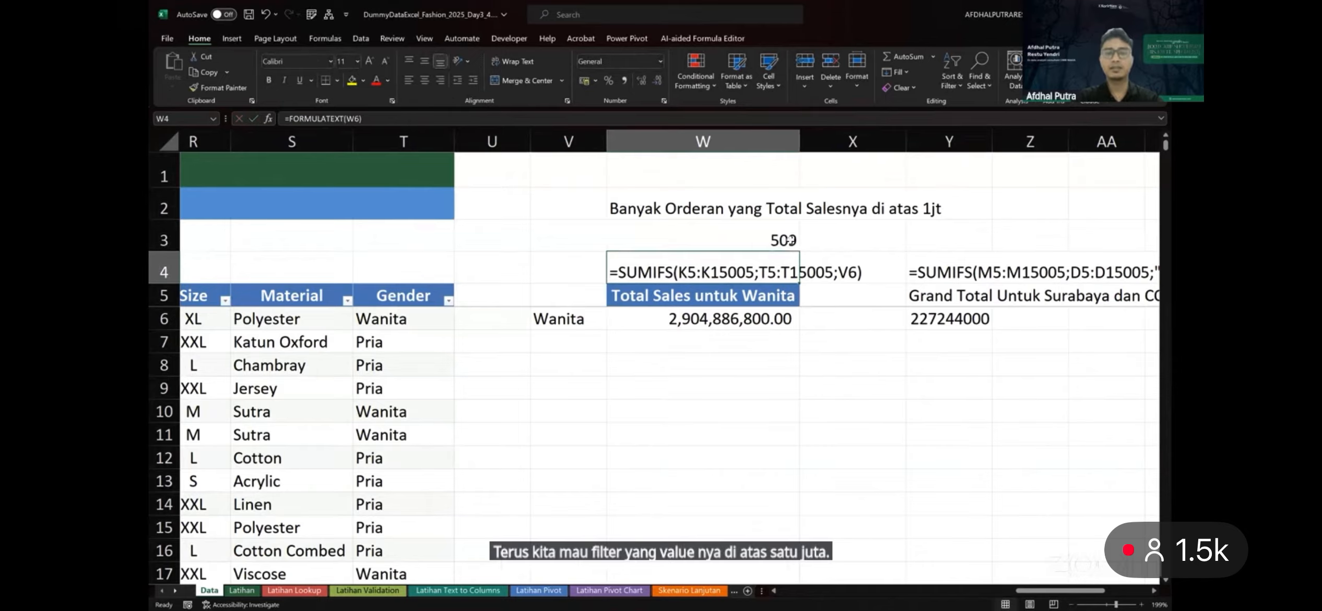
Copy the formula-text cell W4 to W1 so it displays the W3 formula
{"action": "key", "text": "Down"}
{"action": "key", "text": "ctrl+c"}
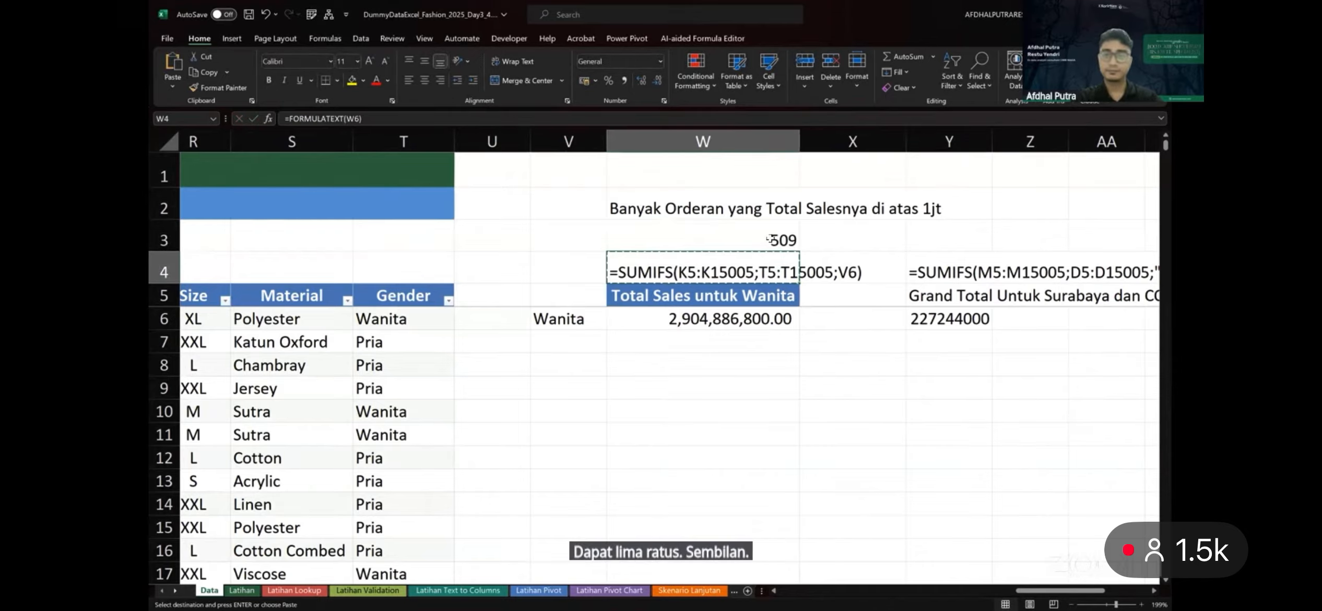
{"action": "key", "text": "Up"}
{"action": "key", "text": "Up"}
{"action": "key", "text": "Up"}
{"action": "key", "text": "ctrl+v"}
{"action": "key", "text": "Down"}
{"action": "key", "text": "Down"}
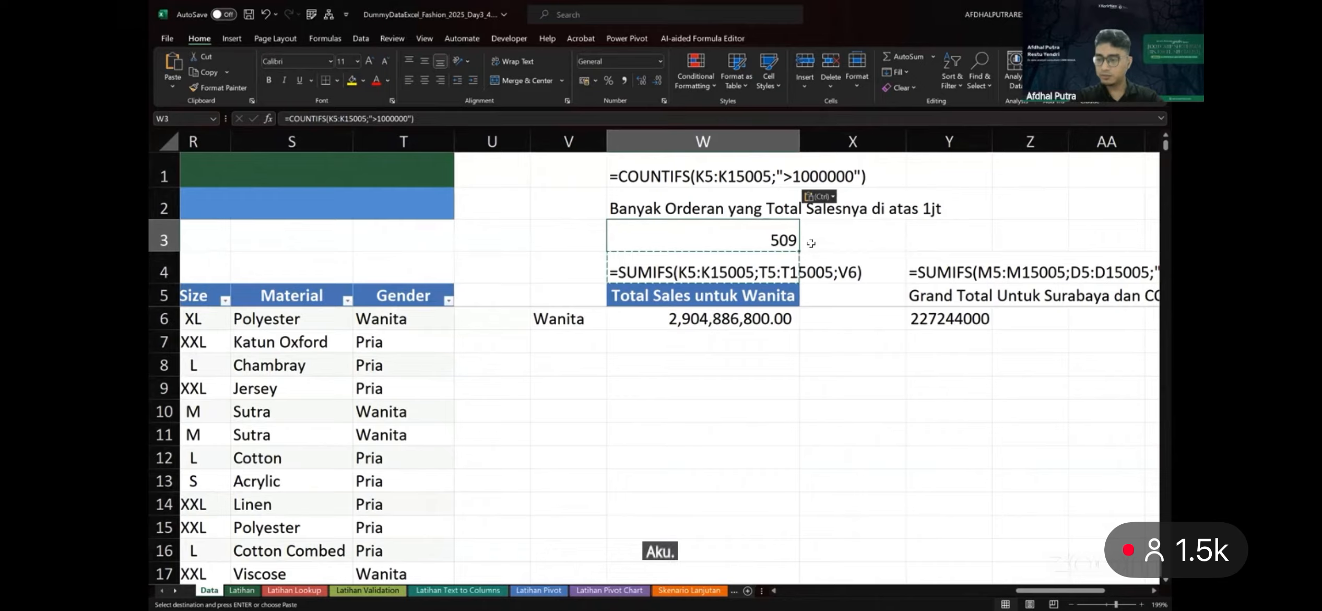
Try a comma in place of the semicolon after K5:K15005 in the W6 SUMIFS formula and restore the semicolon
{"action": "double_click", "coordinate": [717, 314]}
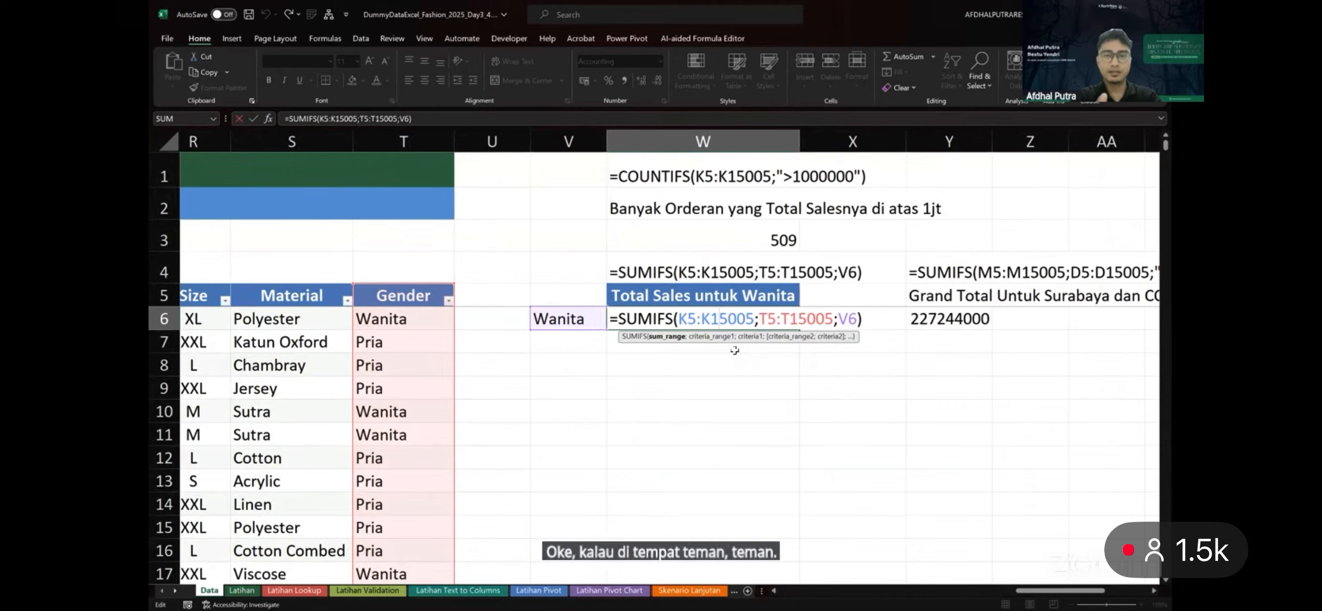
{"action": "key", "text": "Right"}
{"action": "key", "text": "Right"}
{"action": "key", "text": "Right"}
{"action": "key", "text": "Right"}
{"action": "key", "text": "Right"}
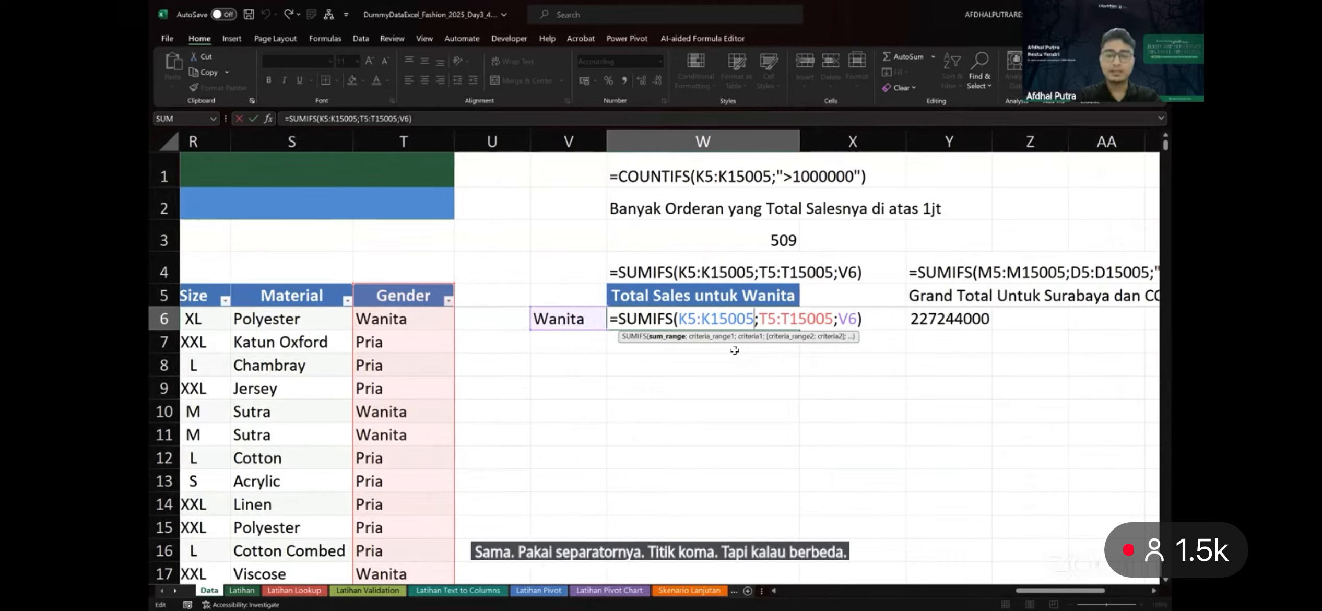
{"action": "key", "text": "BackSpace"}
{"action": "type", "text": ","}
{"action": "key", "text": "BackSpace"}
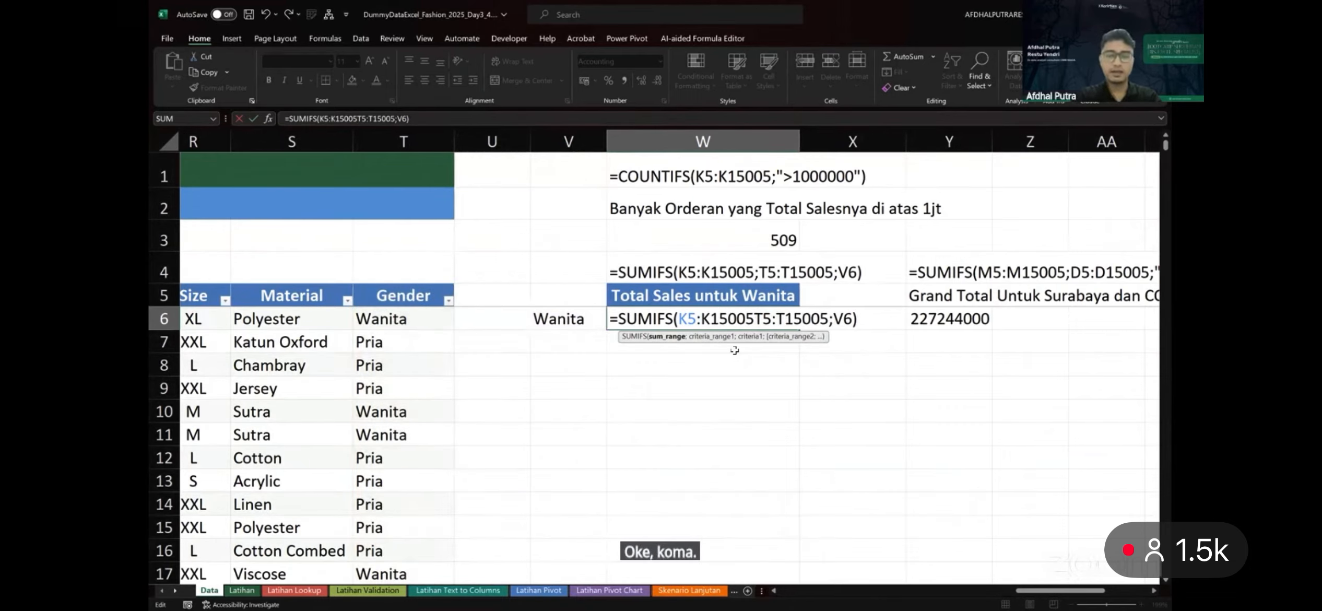
{"action": "type", "text": ";"}
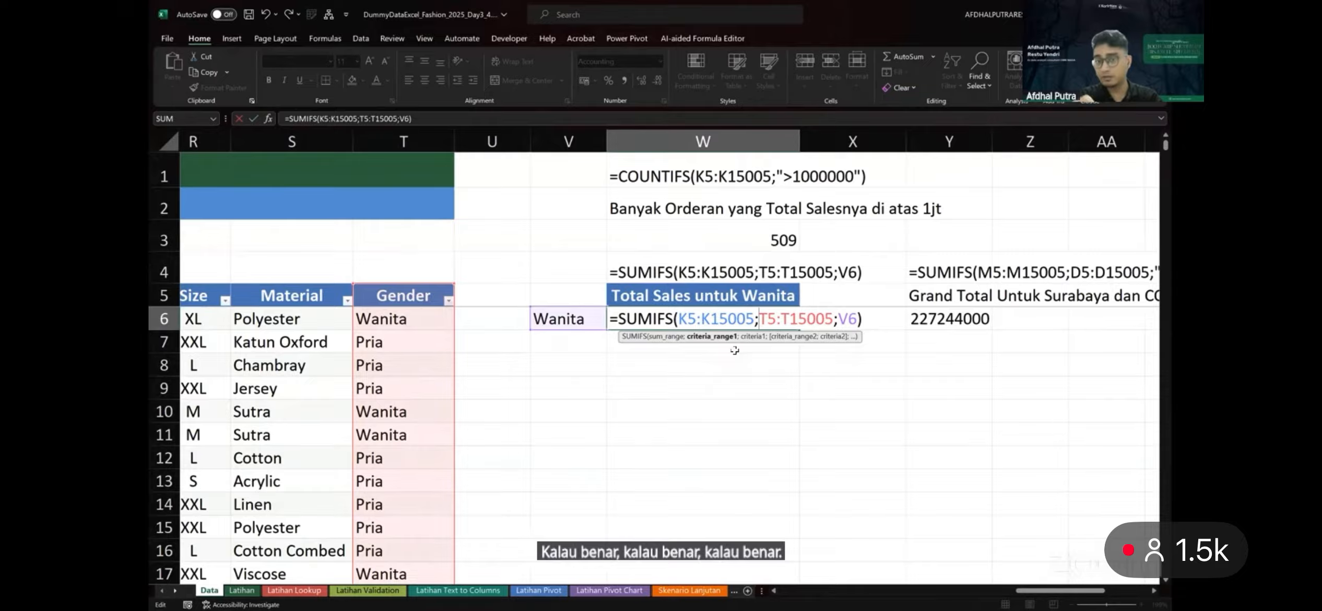
Demonstrate the comma separator once more in the W6 formula, put the semicolon back and complete =SUMIFS(K5:K15005;T5:T15005;V6)
{"action": "key", "text": "BackSpace"}
{"action": "type", "text": ","}
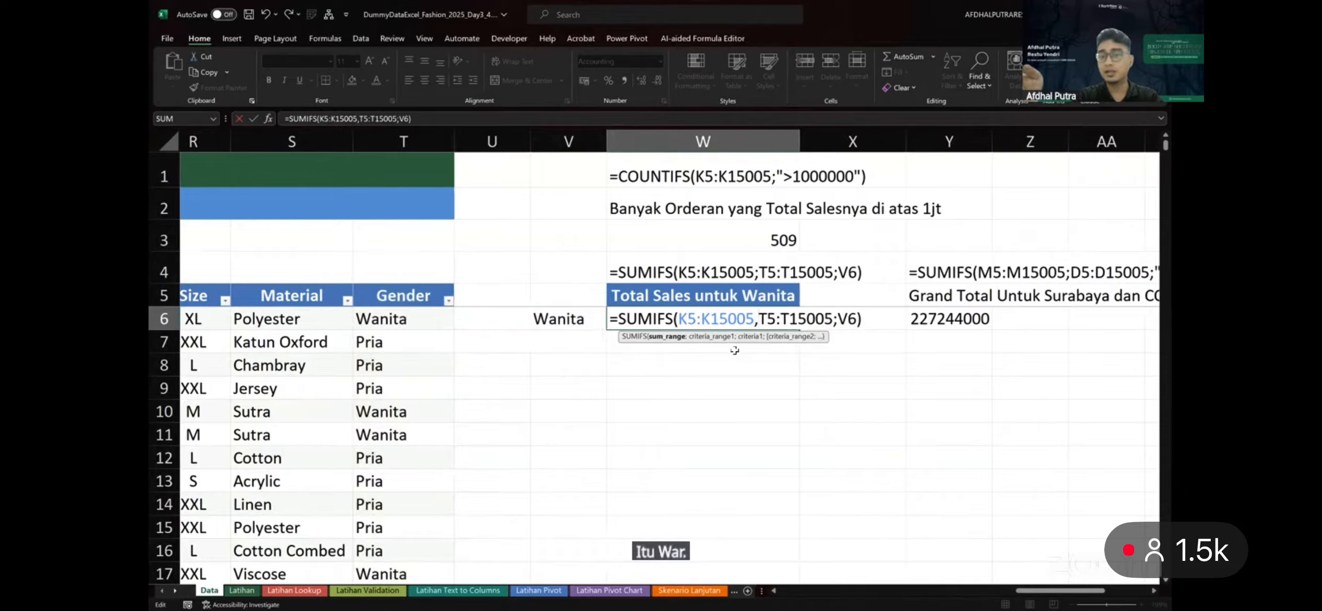
{"action": "key", "text": "BackSpace"}
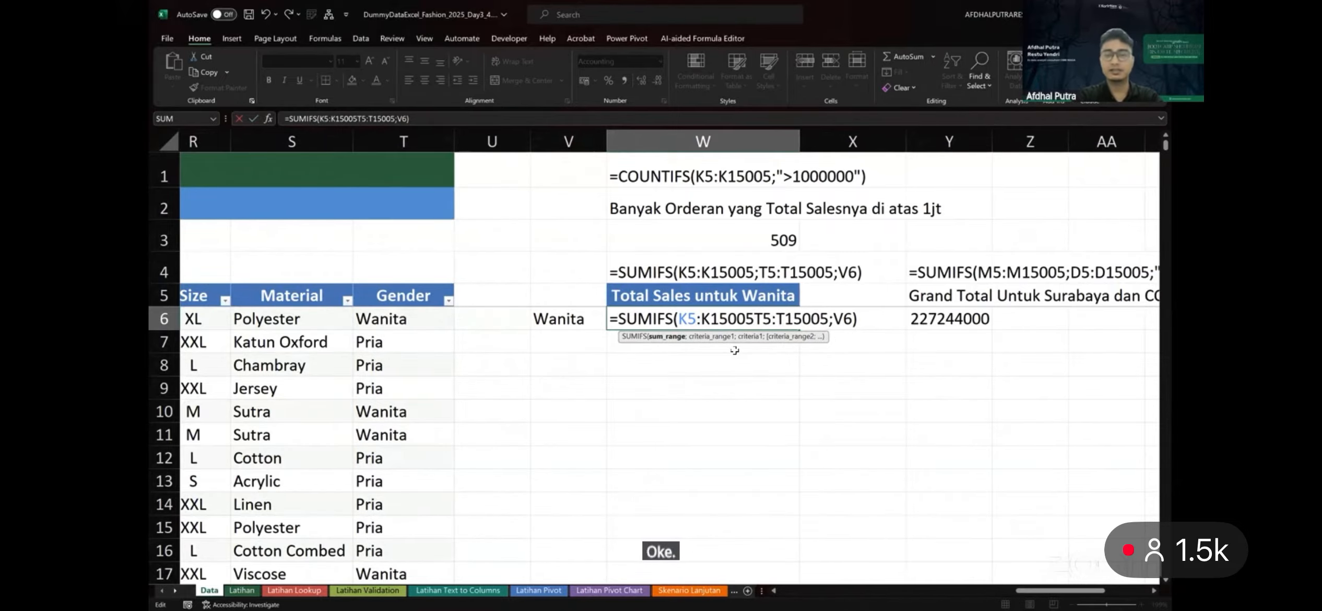
{"action": "type", "text": ";"}
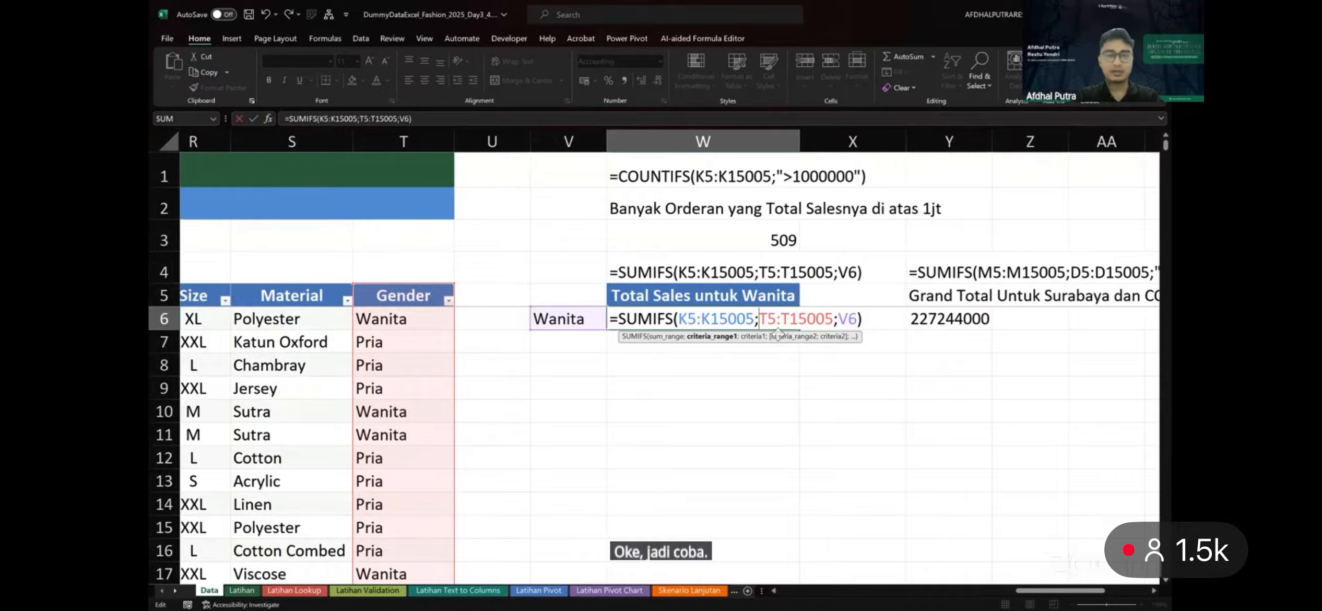
{"action": "key", "text": "ctrl+Return"}
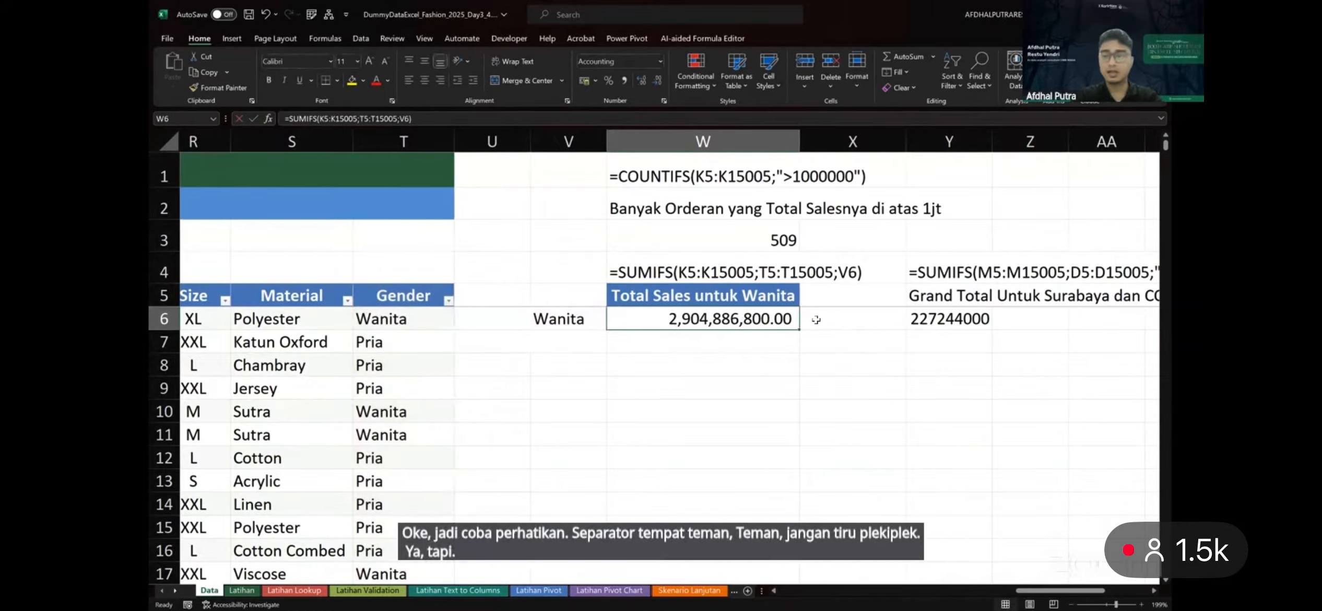
{"action": "scroll", "coordinate": [816, 320], "scroll_direction": "right", "scroll_amount": 3}
{"action": "scroll", "coordinate": [816, 320], "scroll_direction": "left", "scroll_amount": 1}
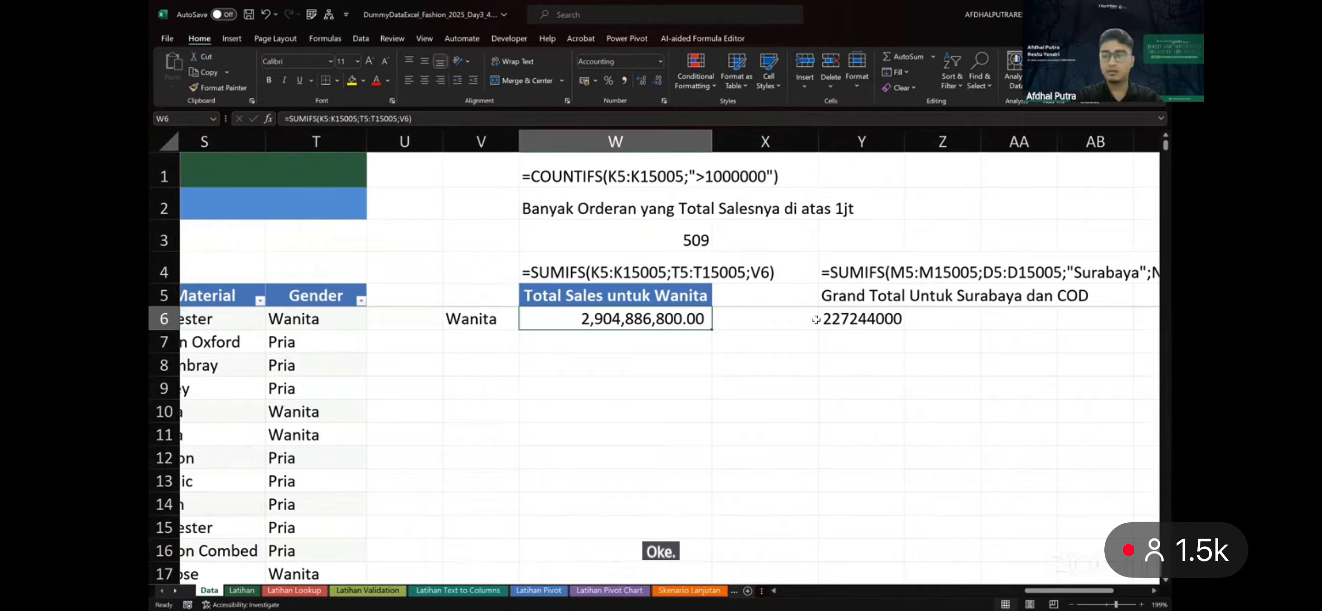
{"action": "scroll", "coordinate": [585, 339], "scroll_direction": "left", "scroll_amount": 3}
{"action": "scroll", "coordinate": [586, 339], "scroll_direction": "right", "scroll_amount": 3}
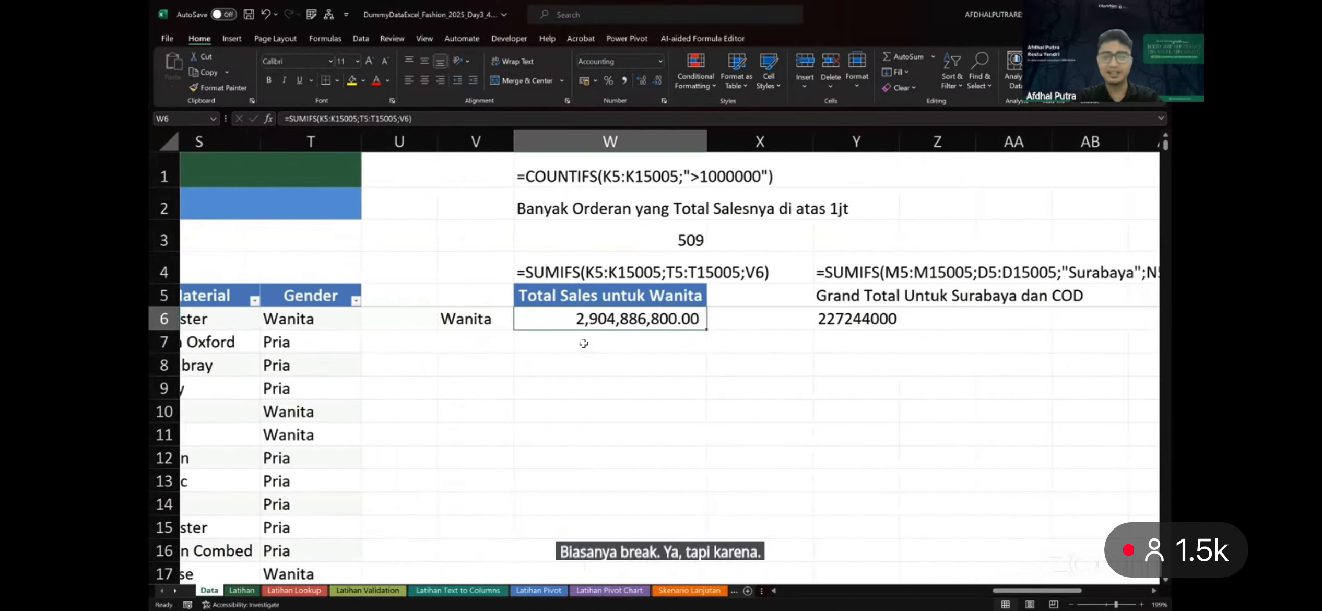
{"action": "scroll", "coordinate": [584, 343], "scroll_direction": "left", "scroll_amount": 2}
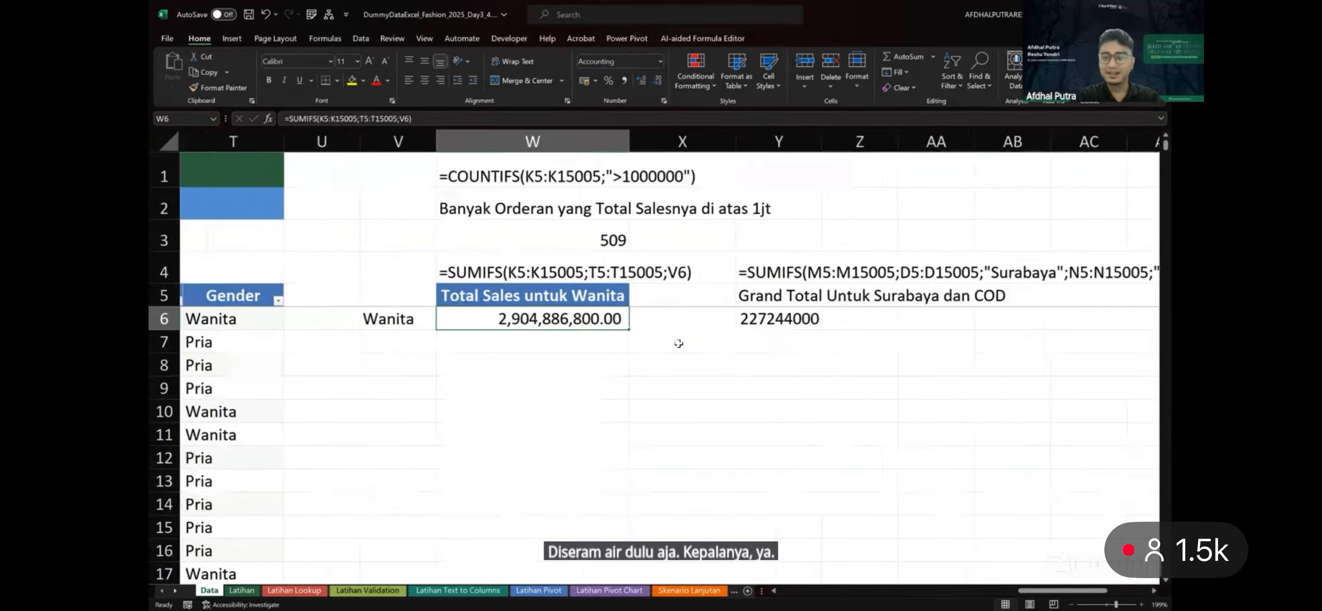
Copy the COUNTIFS result in W3 and paste it as a value into answer cell C31 on the Latihan sheet
{"action": "scroll", "coordinate": [678, 343], "scroll_direction": "right", "scroll_amount": 1}
{"action": "left_click", "coordinate": [572, 240]}
{"action": "key", "text": "ctrl+c"}
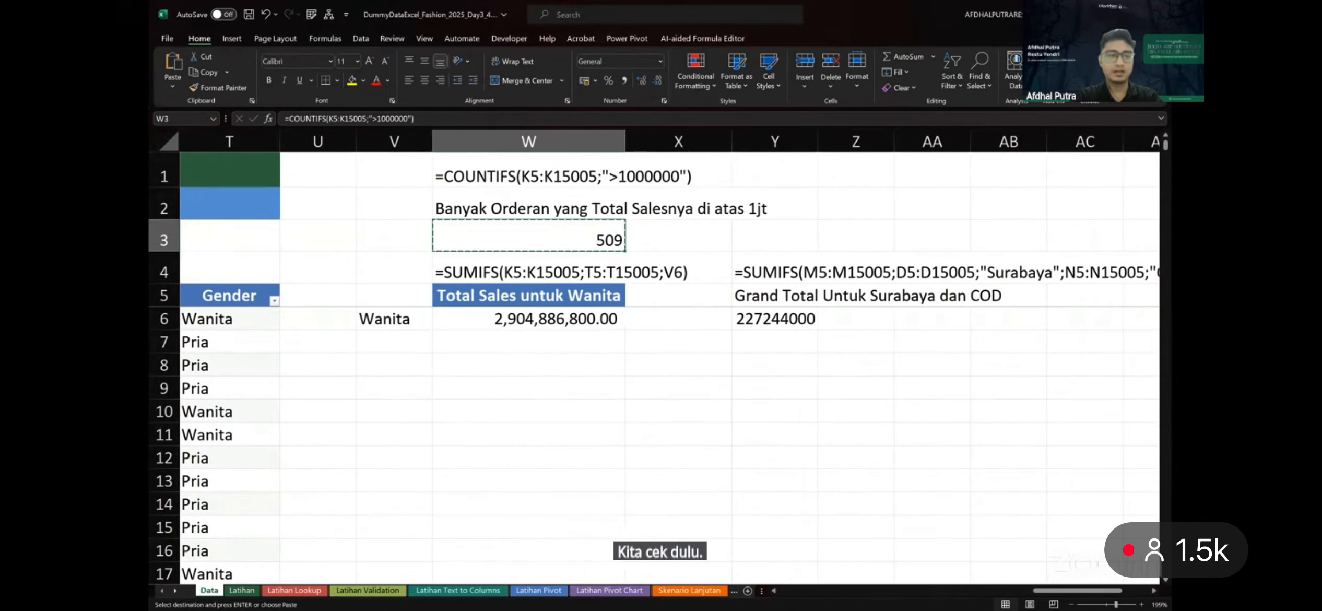
{"action": "key", "text": "ctrl+Page_Down"}
{"action": "scroll", "coordinate": [868, 280], "scroll_direction": "right", "scroll_amount": 2}
{"action": "left_click", "coordinate": [869, 281], "text": "ctrl+shift"}
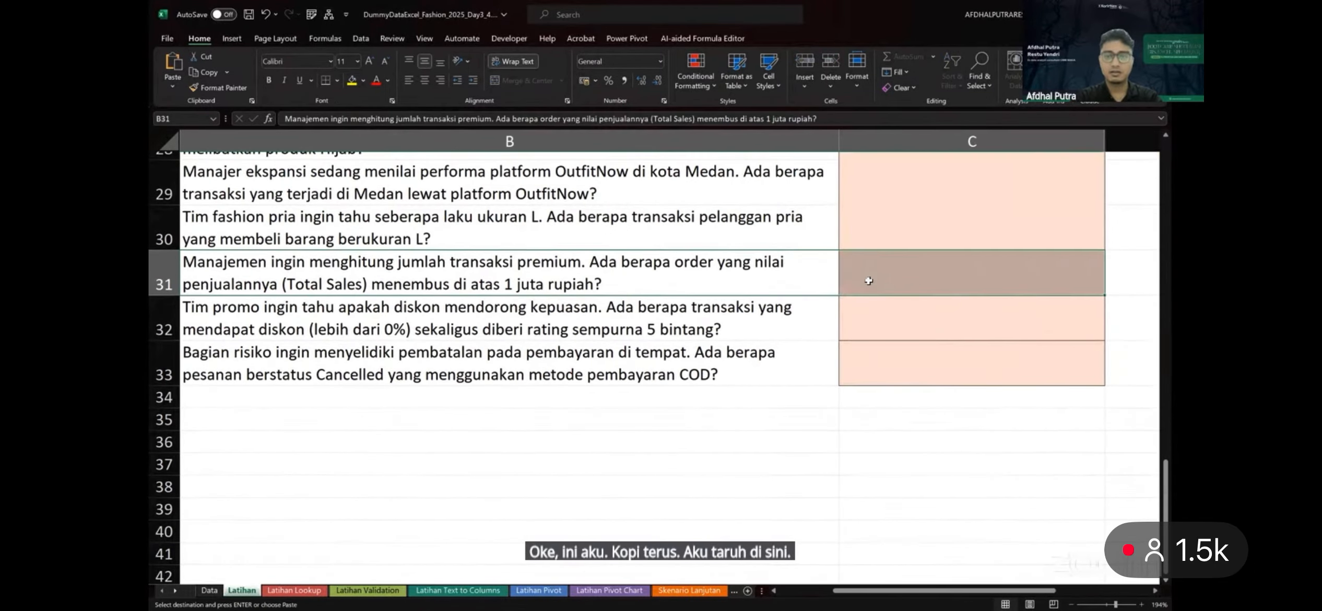
{"action": "left_click", "coordinate": [868, 281]}
{"action": "key", "text": "ctrl+shift+v"}
{"action": "scroll", "coordinate": [868, 280], "scroll_direction": "right", "scroll_amount": 4}
{"action": "scroll", "coordinate": [679, 288], "scroll_direction": "up", "scroll_amount": 1}
{"action": "scroll", "coordinate": [678, 288], "scroll_direction": "left", "scroll_amount": 5}
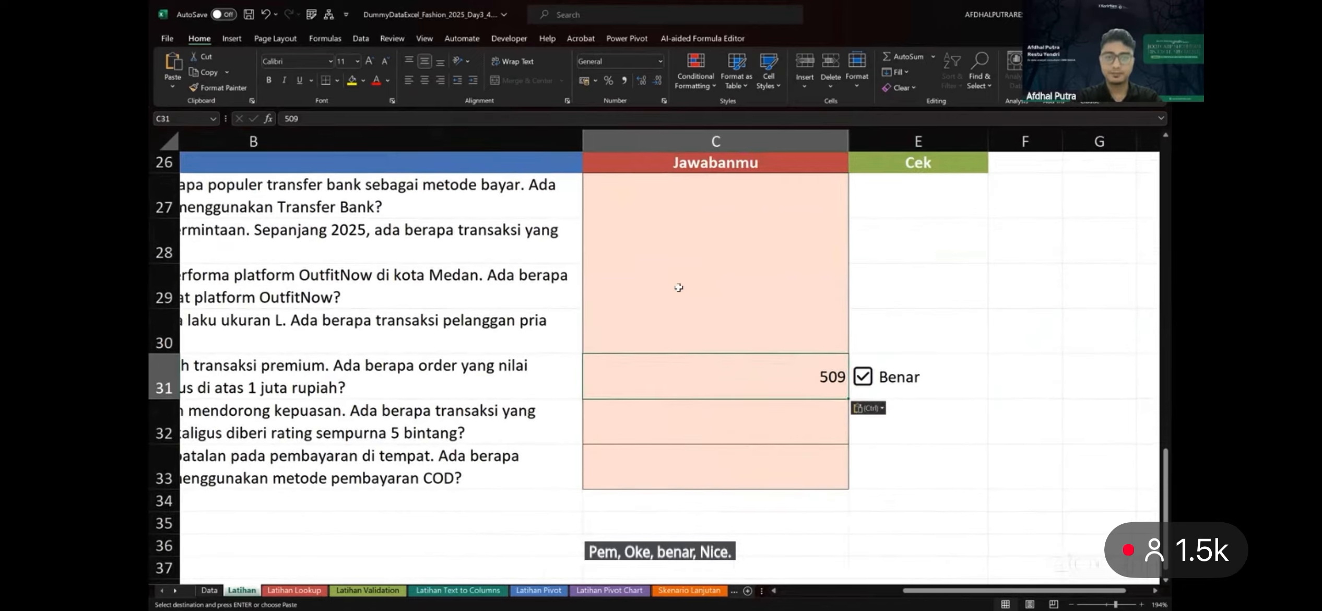
Review the exercise questions and answer checks on the Latihan sheet and the example formulas on the Data sheet
{"action": "scroll", "coordinate": [678, 287], "scroll_direction": "up", "scroll_amount": 3}
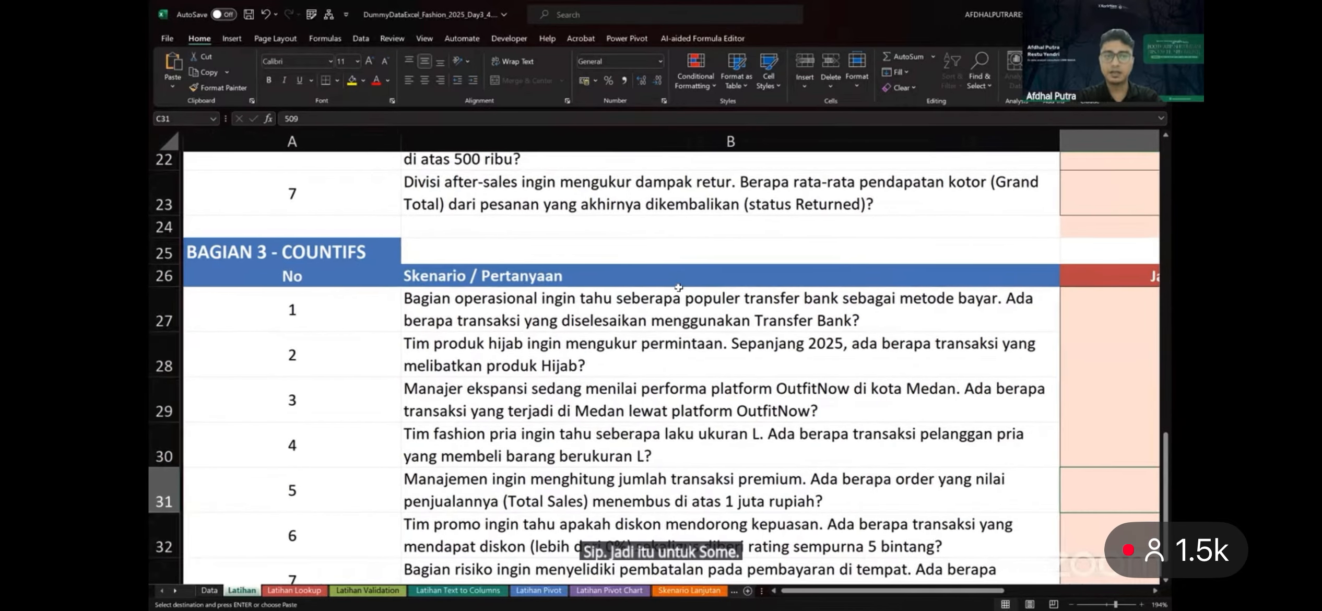
{"action": "scroll", "coordinate": [678, 288], "scroll_direction": "up", "scroll_amount": 5}
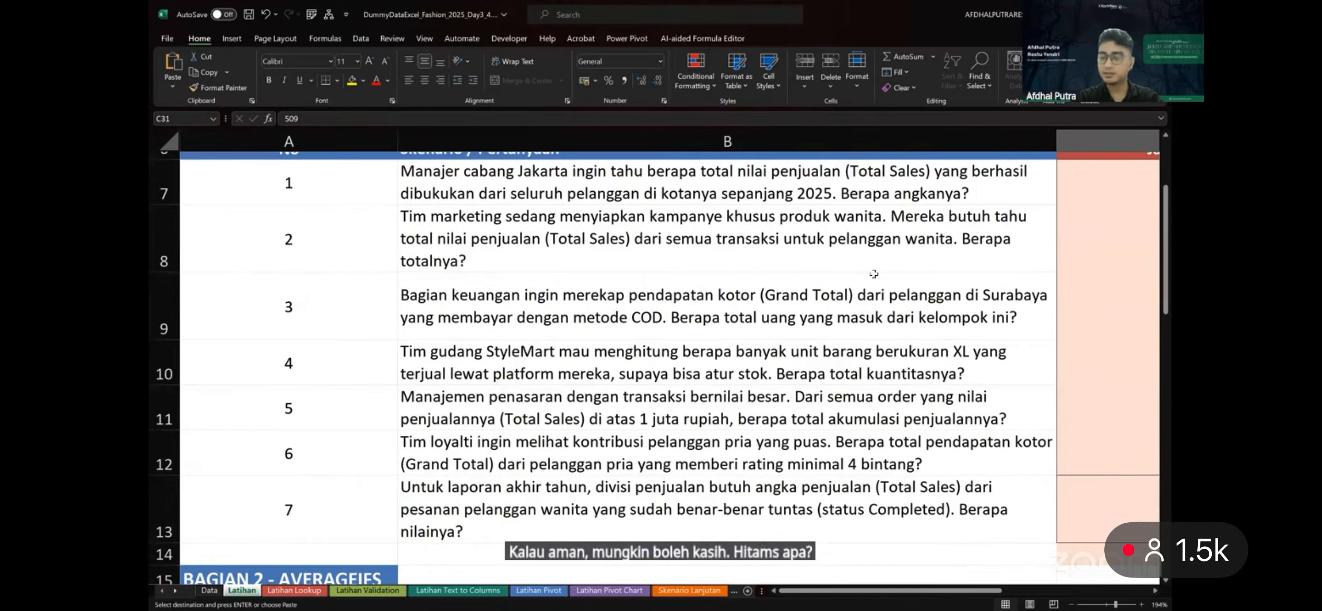
{"action": "left_click", "coordinate": [210, 590]}
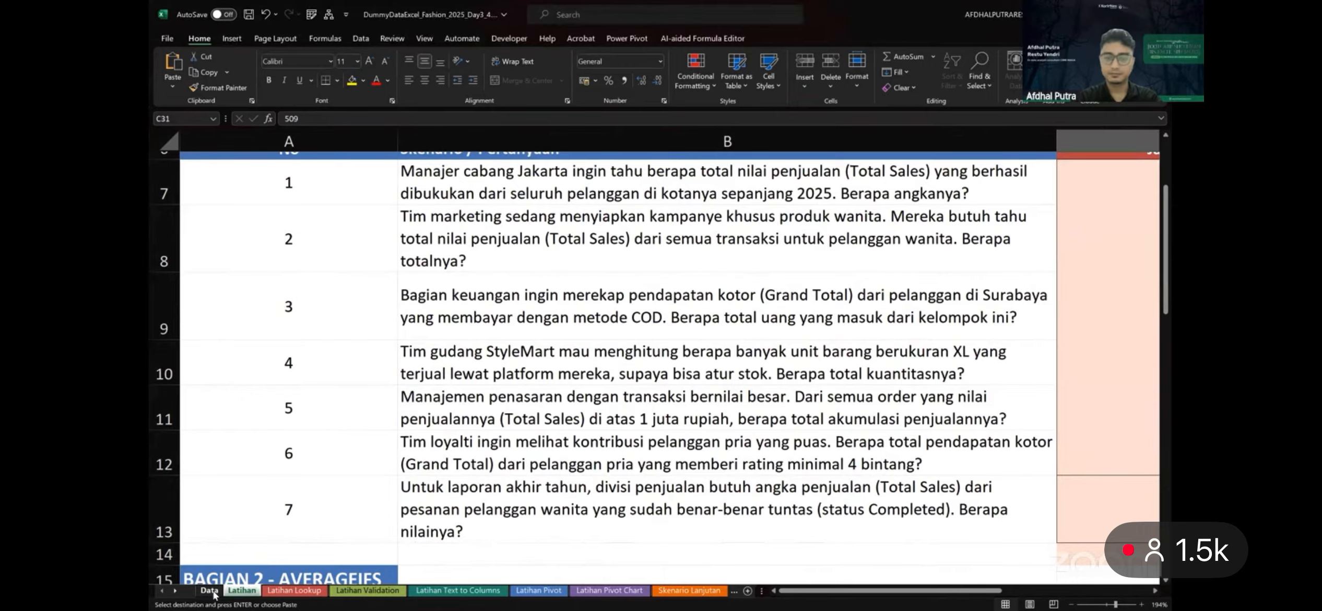
{"action": "scroll", "coordinate": [625, 349], "scroll_direction": "right", "scroll_amount": 1}
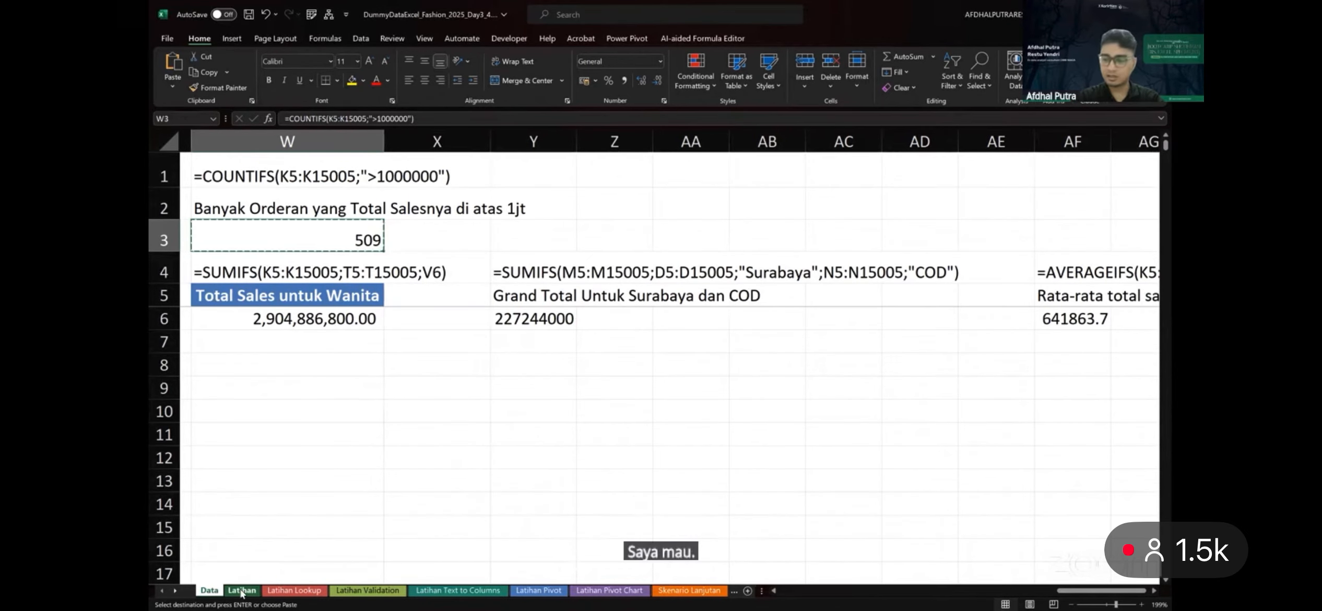
{"action": "key", "text": "ctrl+Page_Down"}
{"action": "scroll", "coordinate": [553, 452], "scroll_direction": "right", "scroll_amount": 5}
{"action": "scroll", "coordinate": [700, 407], "scroll_direction": "down", "scroll_amount": 2}
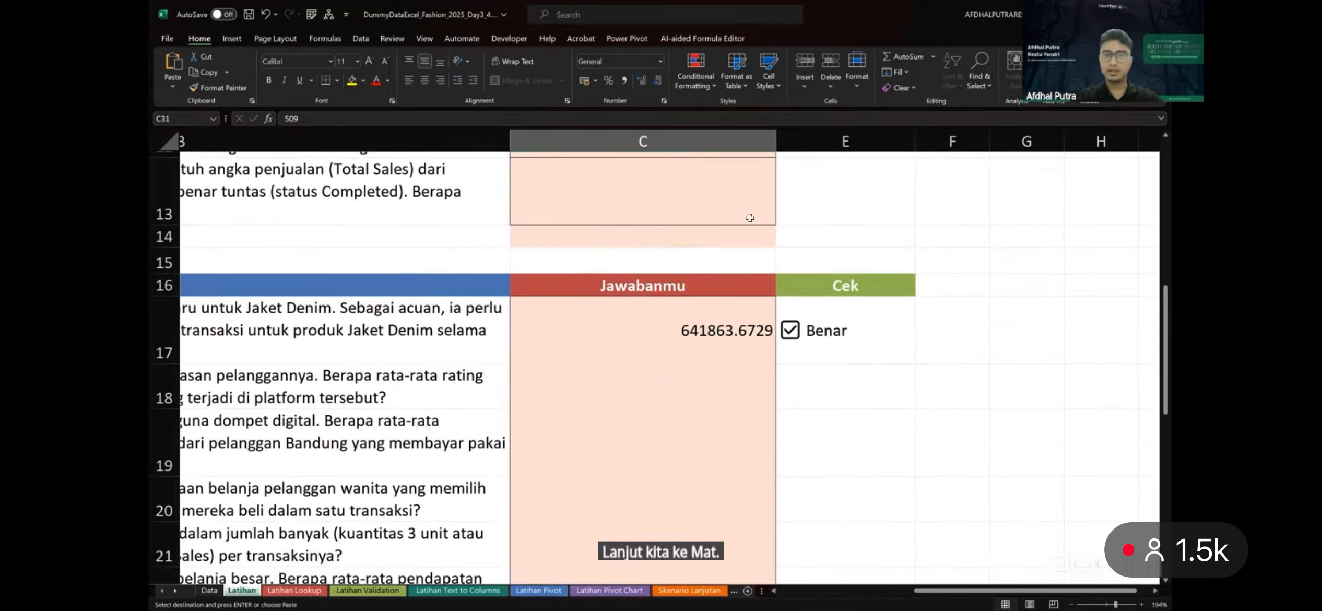
{"action": "key", "text": "alt+Tab"}
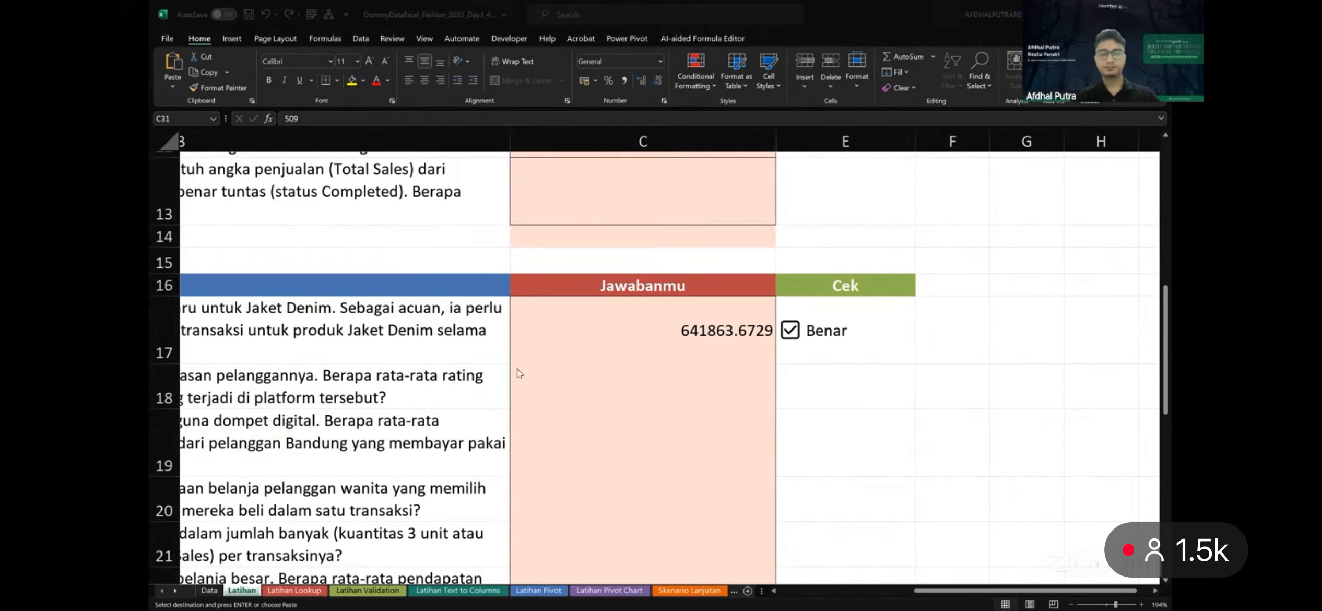
{"action": "key", "text": "Right"}
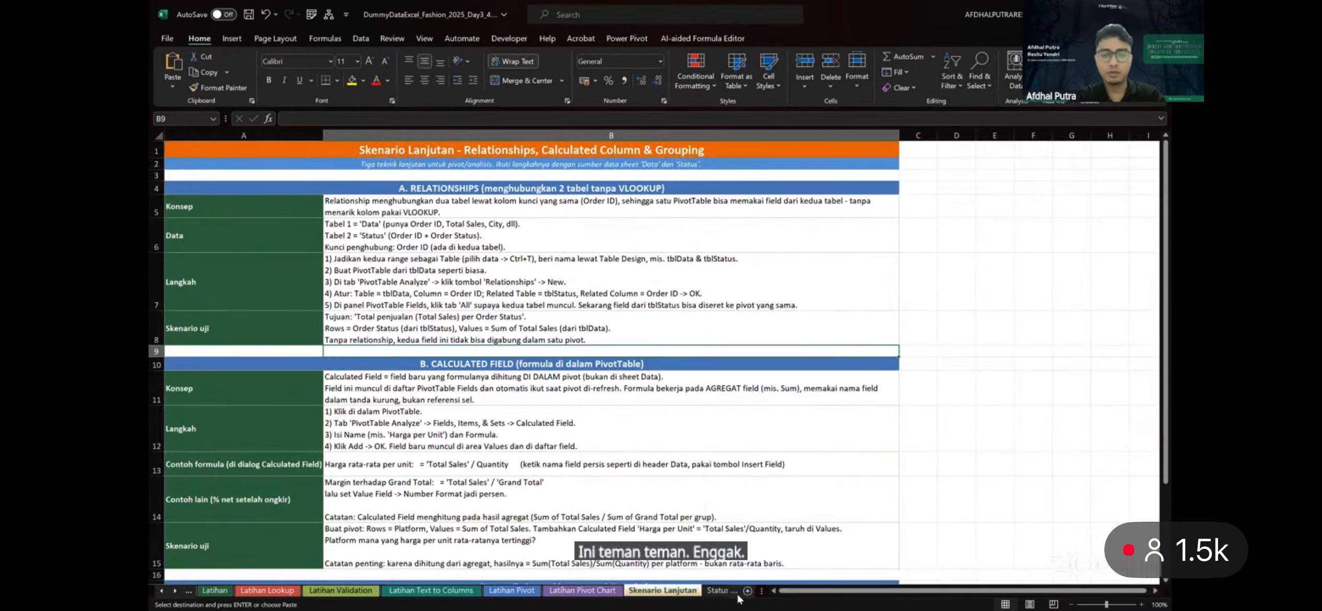
On the Status sheet, copy the order ID in A7 to D3
{"action": "left_click", "coordinate": [726, 593]}
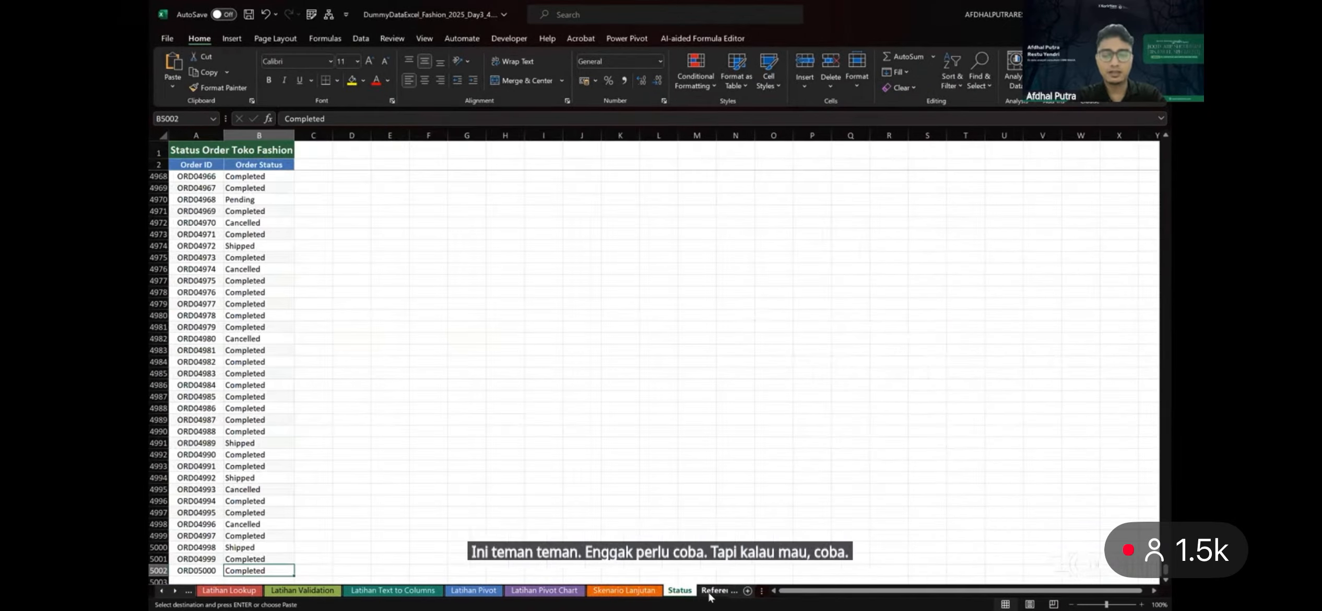
{"action": "left_click", "coordinate": [709, 593]}
{"action": "left_click", "coordinate": [614, 592]}
{"action": "scroll", "coordinate": [210, 272], "scroll_direction": "up", "scroll_amount": 11}
{"action": "key", "text": "ctrl+Home"}
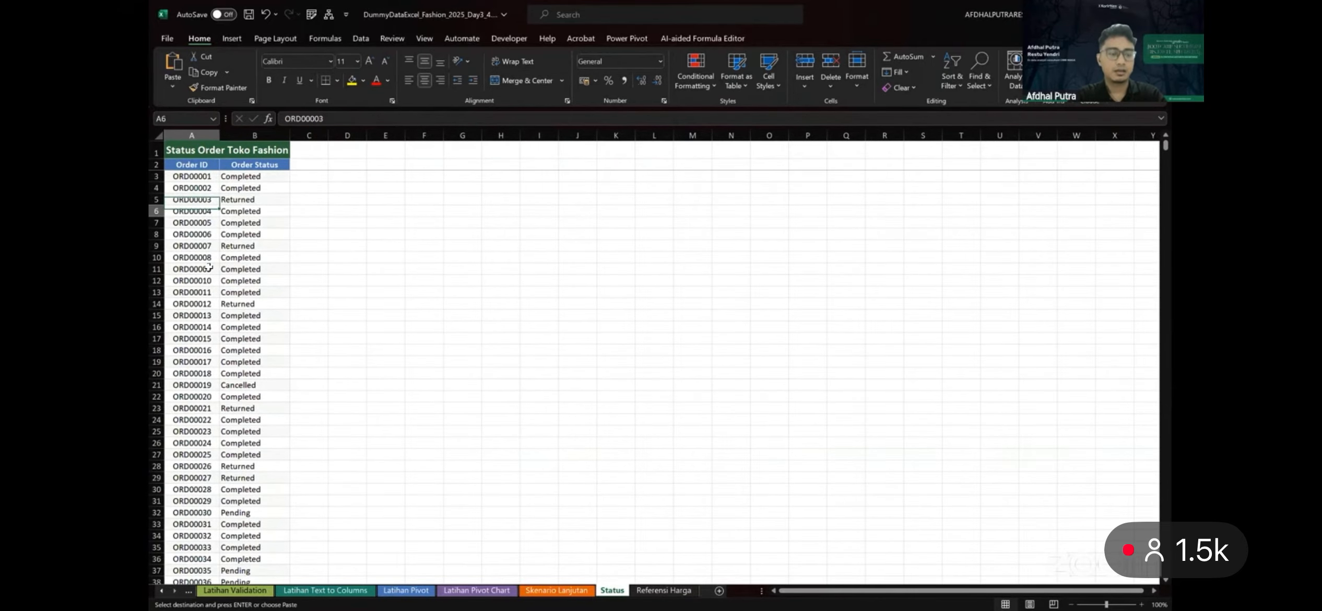
{"action": "left_click", "coordinate": [193, 223]}
{"action": "key", "text": "ctrl+c"}
{"action": "left_click", "coordinate": [347, 176]}
{"action": "key", "text": "ctrl+v"}
{"action": "scroll", "coordinate": [310, 199], "scroll_direction": "up", "scroll_amount": 6, "text": "ctrl"}
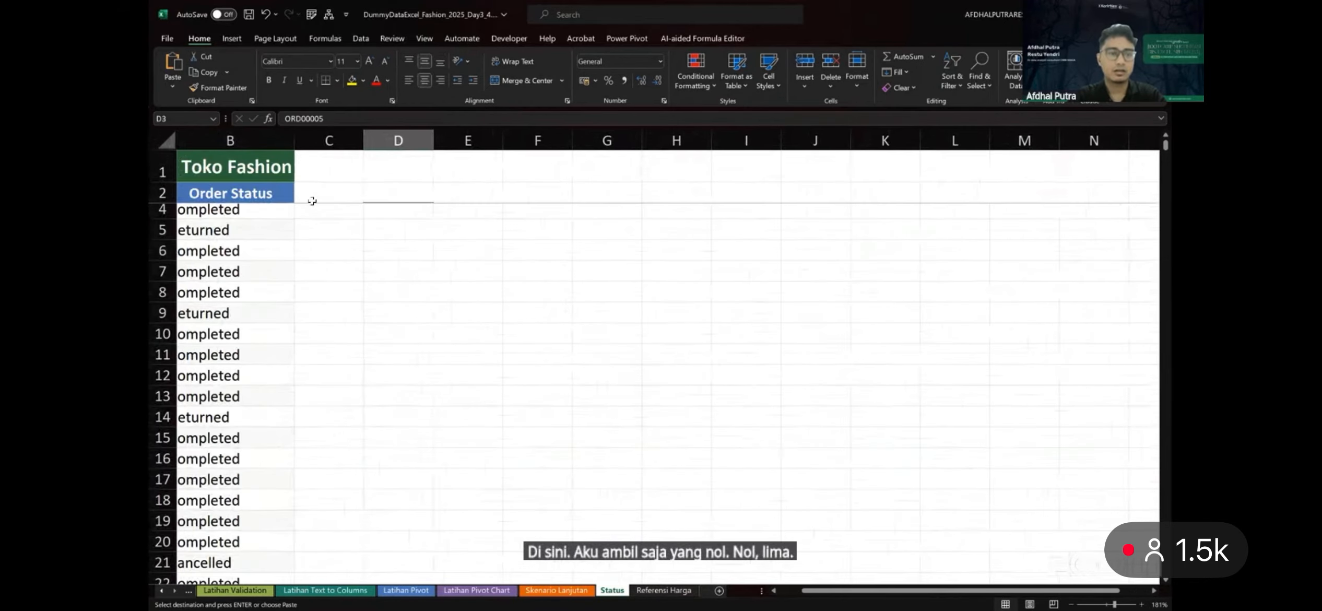
Copy the Order ID and Order Status headers from A2:B2 to D2:E2 and autofit the columns to them
{"action": "left_click", "coordinate": [608, 217]}
{"action": "left_click_drag", "start_coordinate": [227, 193], "coordinate": [386, 194]}
{"action": "key", "text": "ctrl+c"}
{"action": "left_click", "coordinate": [511, 192]}
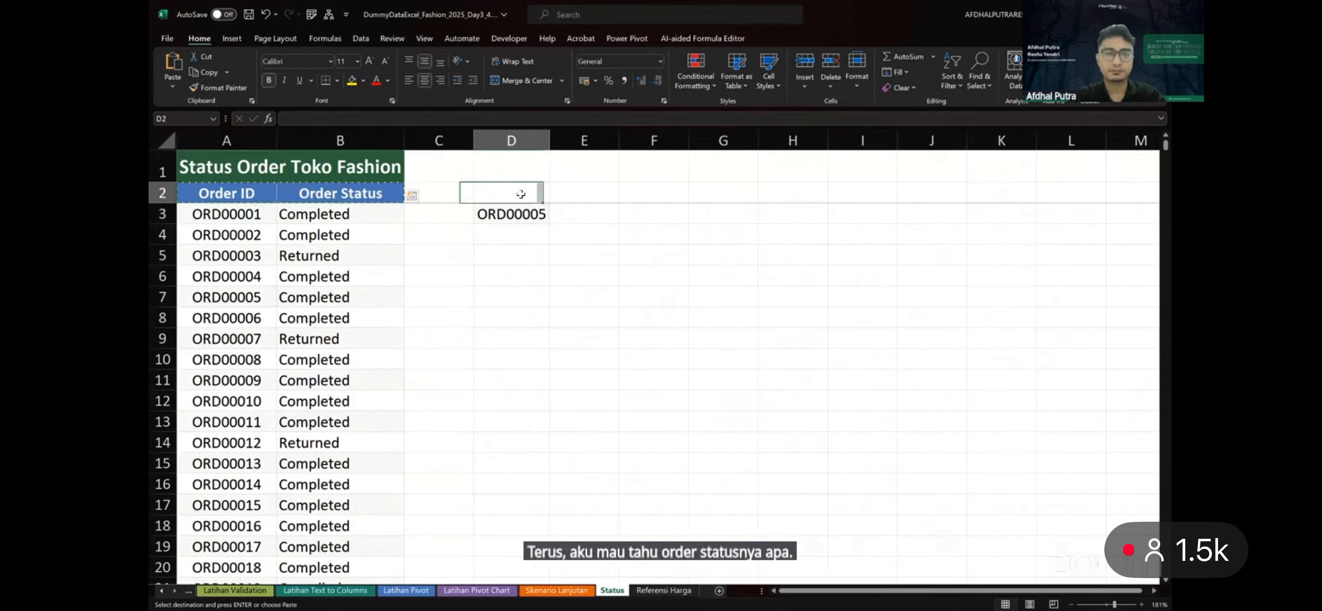
{"action": "key", "text": "ctrl+v"}
{"action": "key", "text": "h"}
{"action": "key", "text": "o"}
{"action": "key", "text": "i"}
{"action": "key", "text": "Down"}
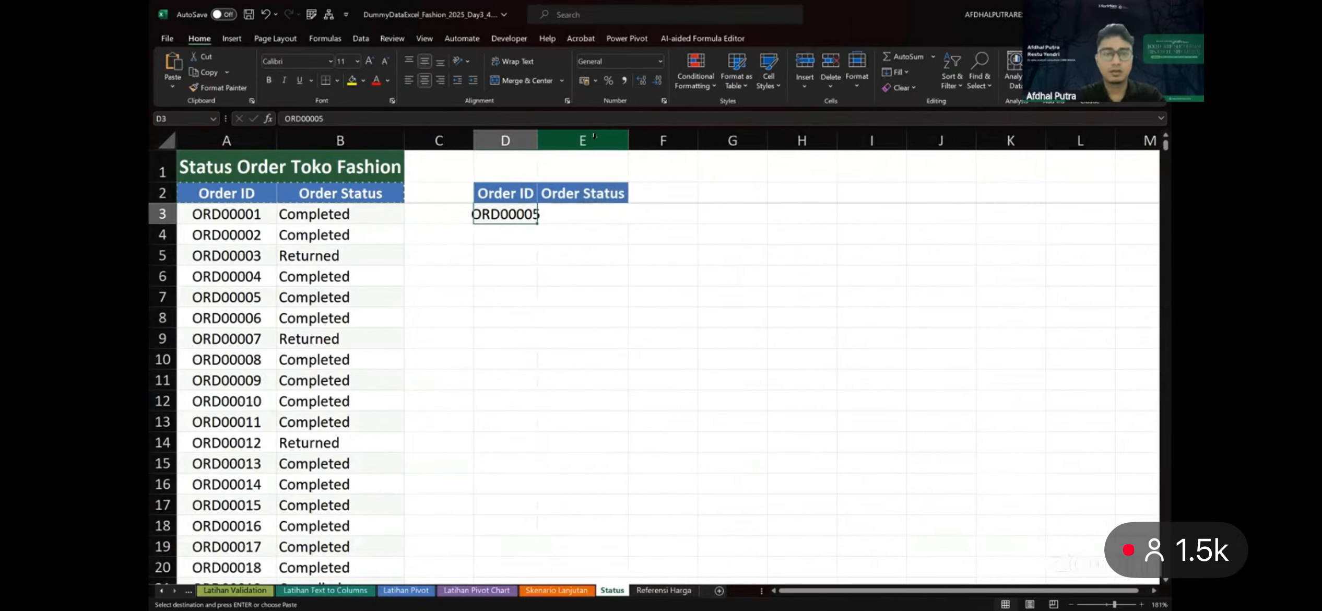
Autofit column D to the order ID in D3 and select E3 with the copy selection cleared
{"action": "key", "text": "alt+h"}
{"action": "key", "text": "o"}
{"action": "key", "text": "i"}
{"action": "key", "text": "Right"}
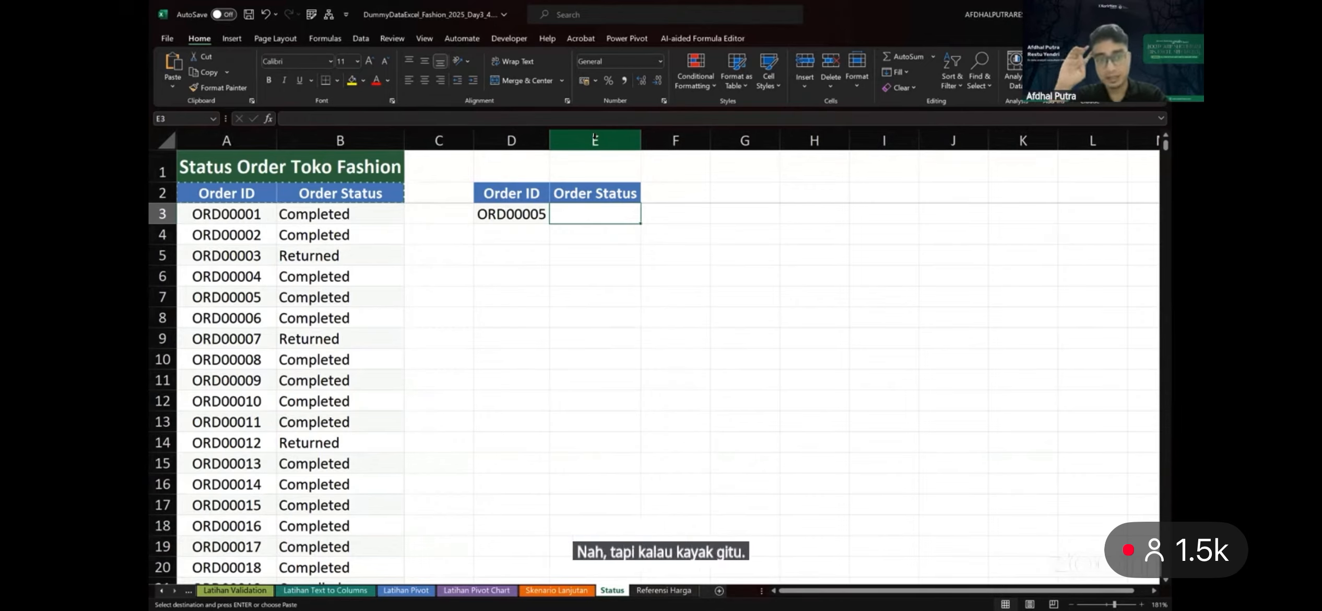
{"action": "key", "text": "Escape"}
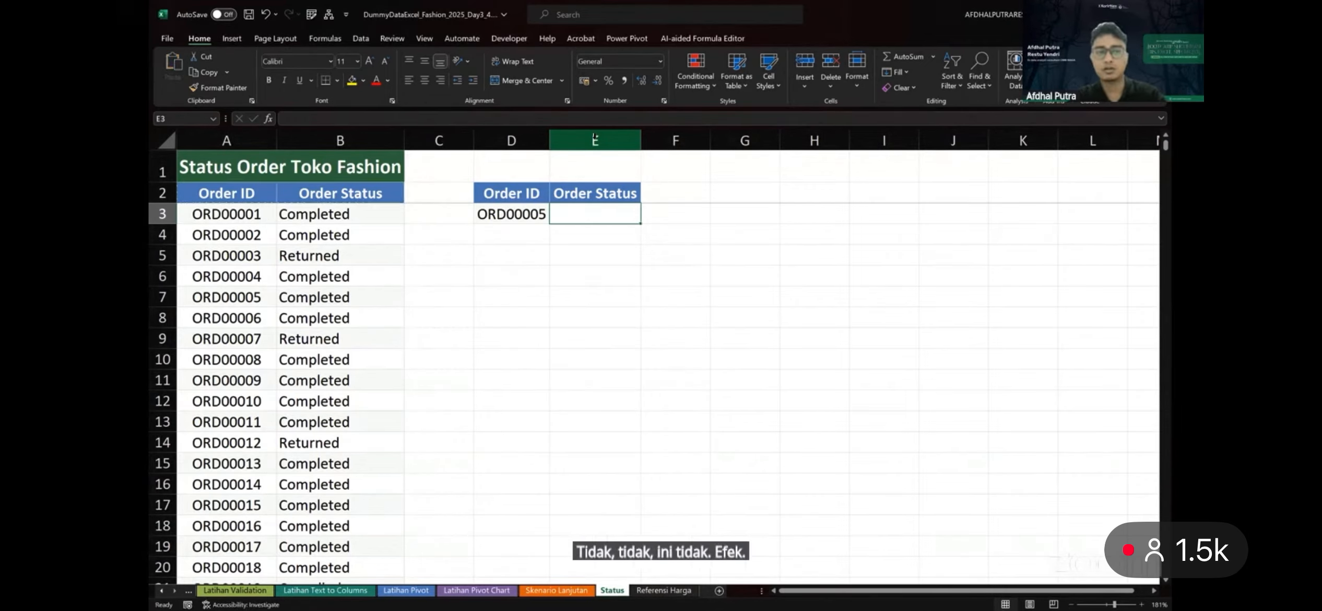
Start a VLOOKUP formula in E3 with D3 as the lookup value and A2:B5002 as the table array
{"action": "type", "text": "=VLOOKUP("}
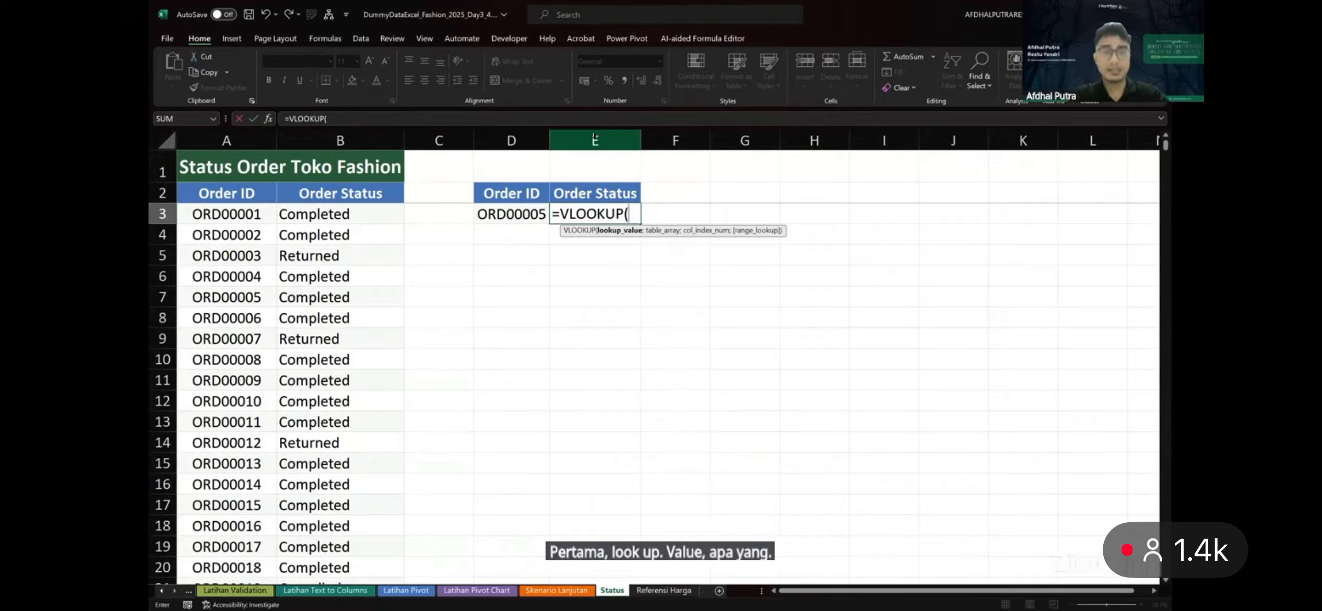
{"action": "left_click", "coordinate": [509, 218]}
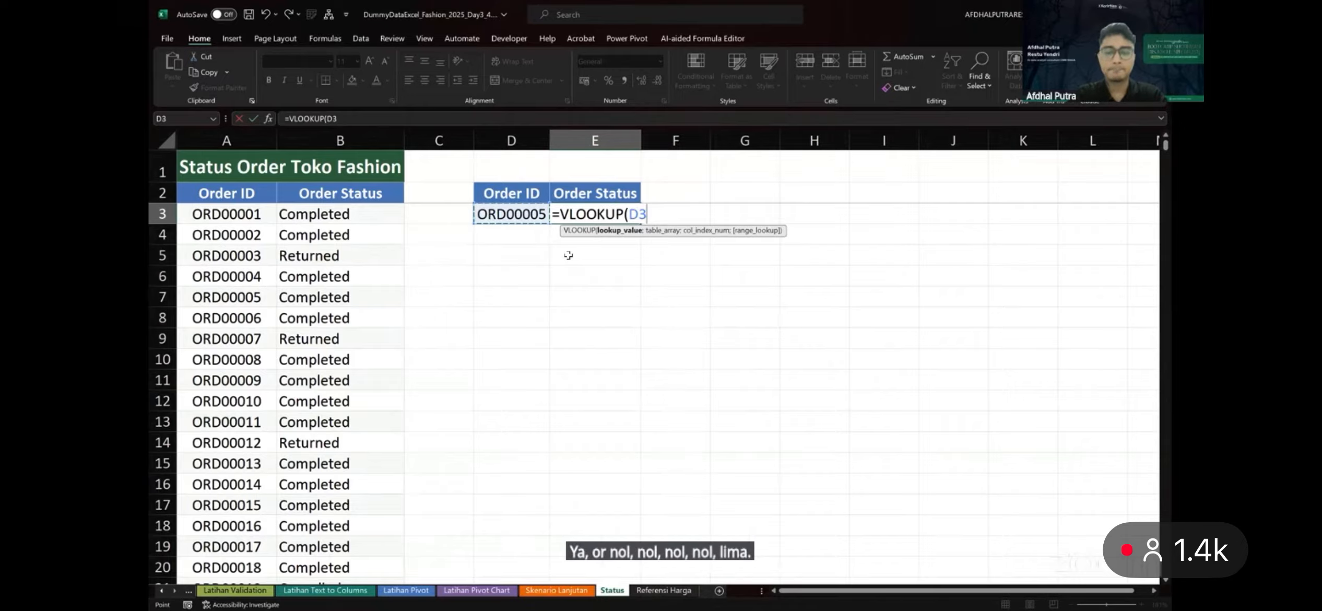
{"action": "type", "text": ";"}
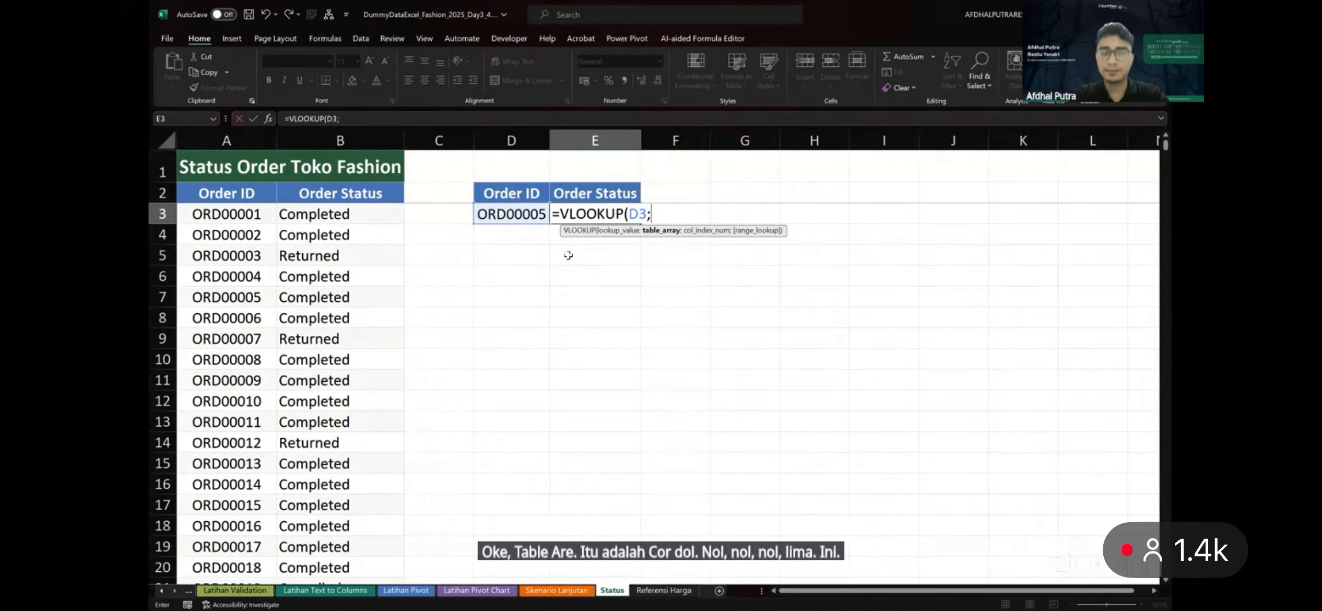
{"action": "left_click", "coordinate": [224, 197]}
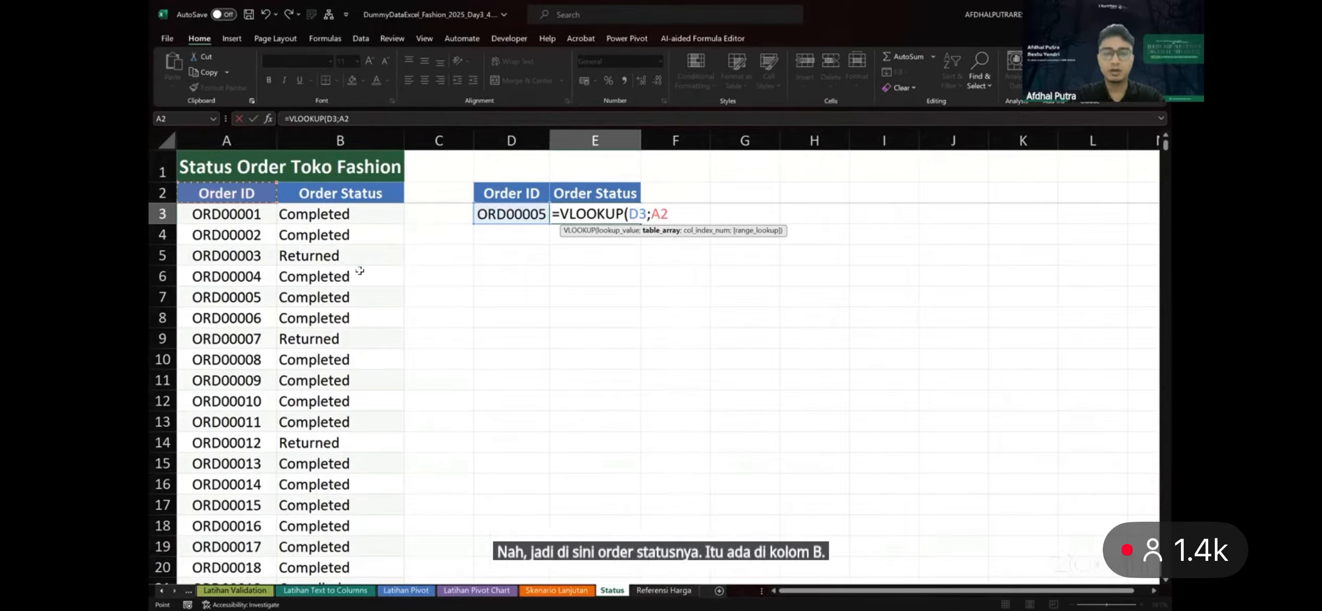
{"action": "key", "text": "shift+Right"}
{"action": "key", "text": "ctrl+shift+Down"}
{"action": "type", "text": ";"}
{"action": "key", "text": "ctrl+BackSpace"}
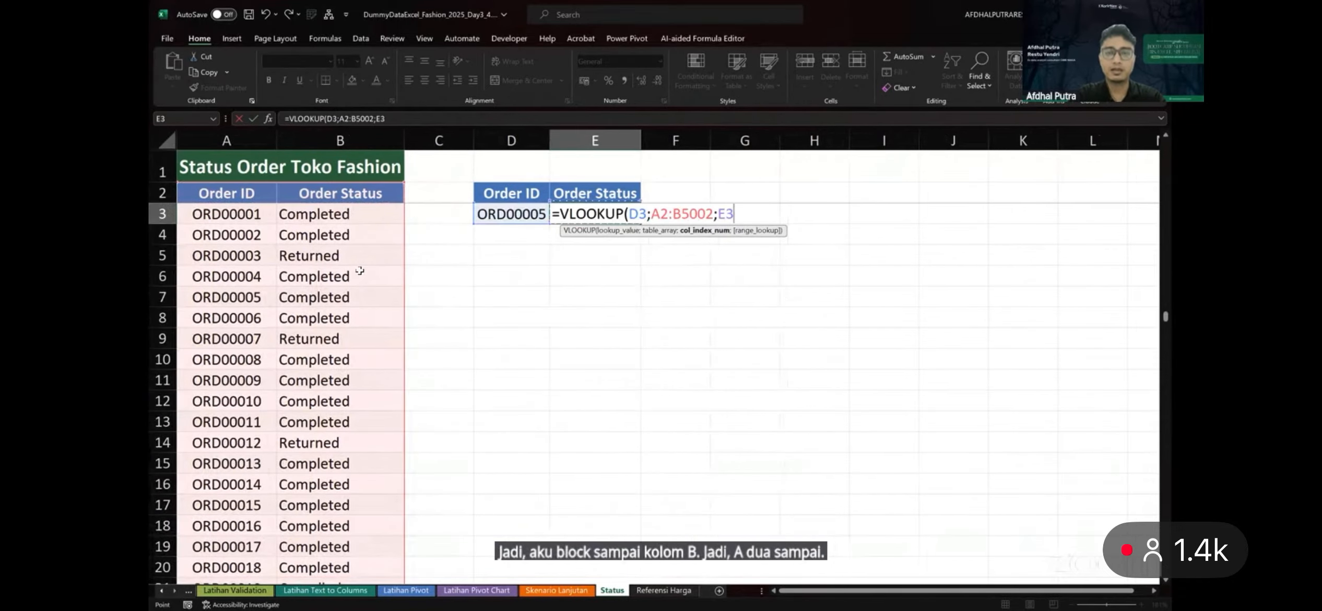
{"action": "key", "text": "BackSpace"}
{"action": "key", "text": "BackSpace"}
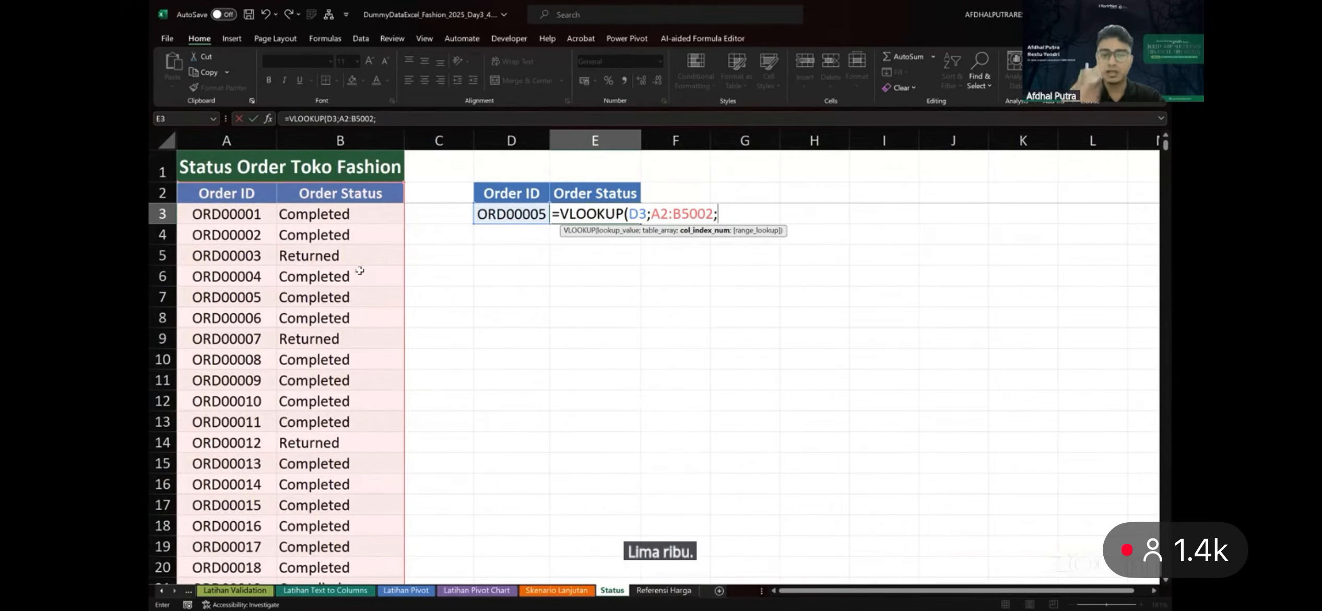
Make the VLOOKUP's table array in E3 absolute as $A$2:$B$5002
{"action": "left_click", "coordinate": [681, 215]}
{"action": "key", "text": "F4"}
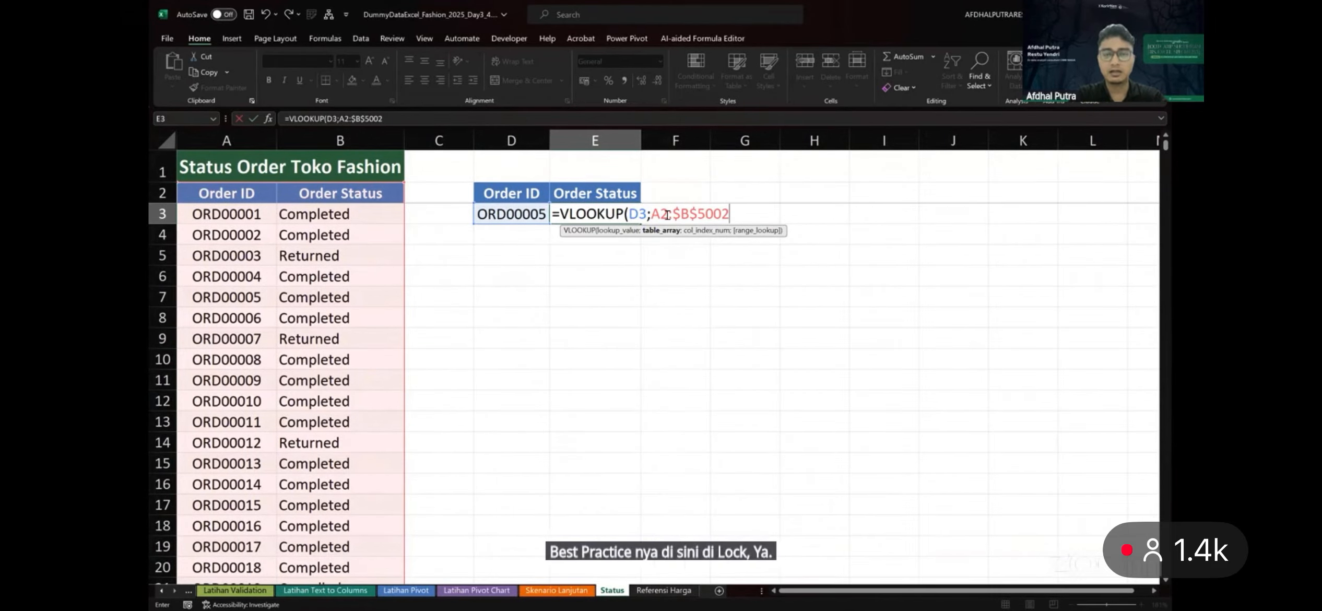
{"action": "left_click_drag", "start_coordinate": [652, 214], "coordinate": [746, 214]}
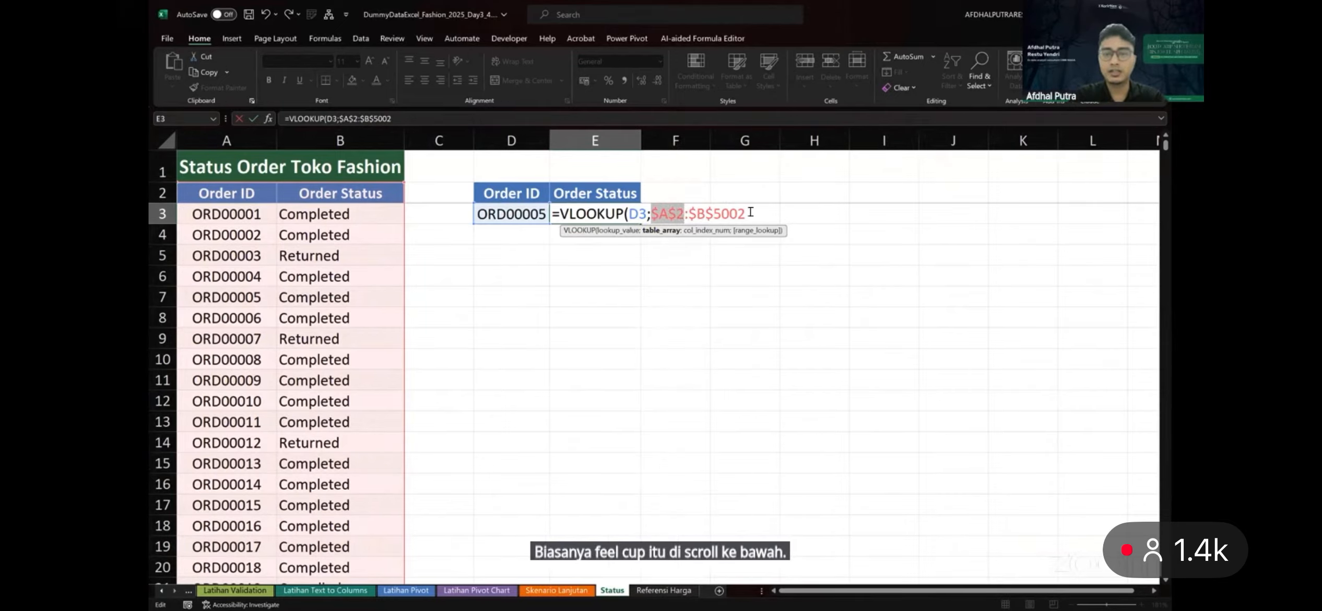
{"action": "key", "text": "F4"}
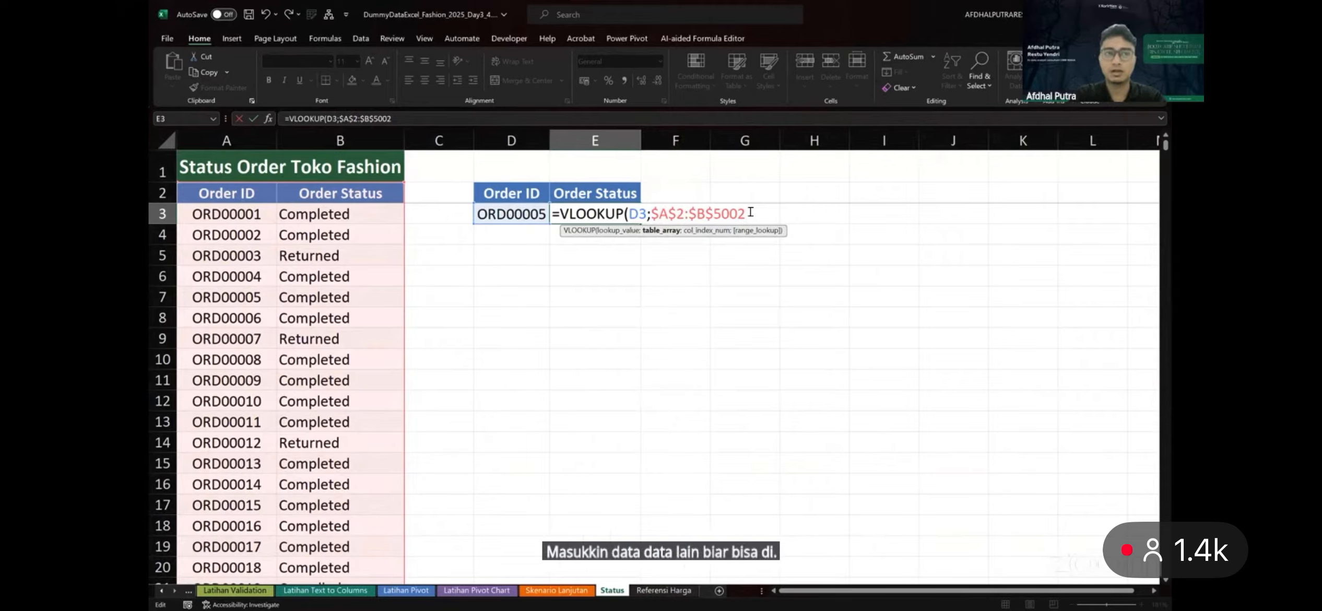
Complete the VLOOKUP in E3 with column index 2 and FALSE for an exact match
{"action": "type", "text": ";2"}
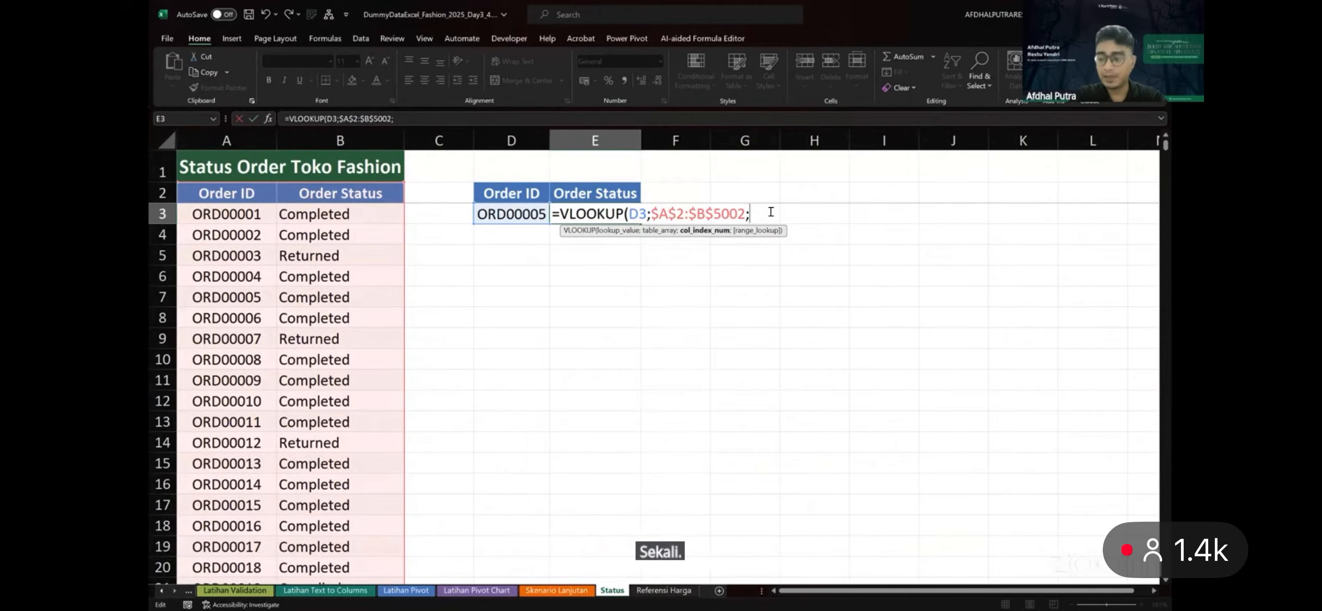
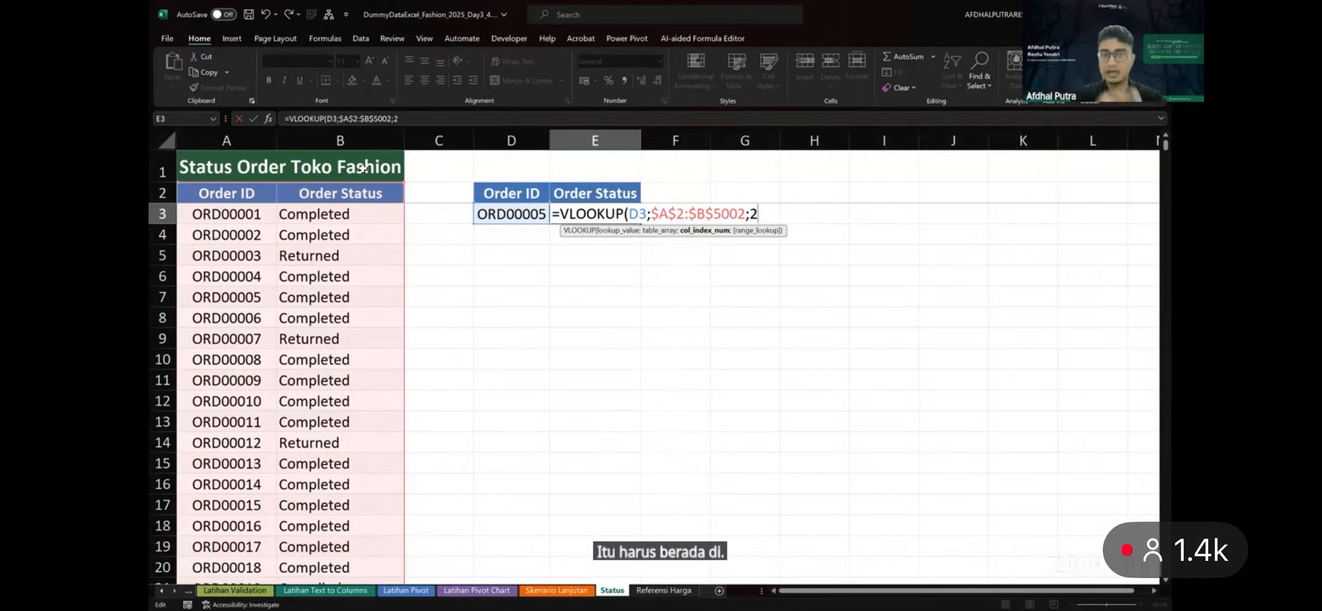
{"action": "left_click_drag", "start_coordinate": [652, 213], "coordinate": [746, 213]}
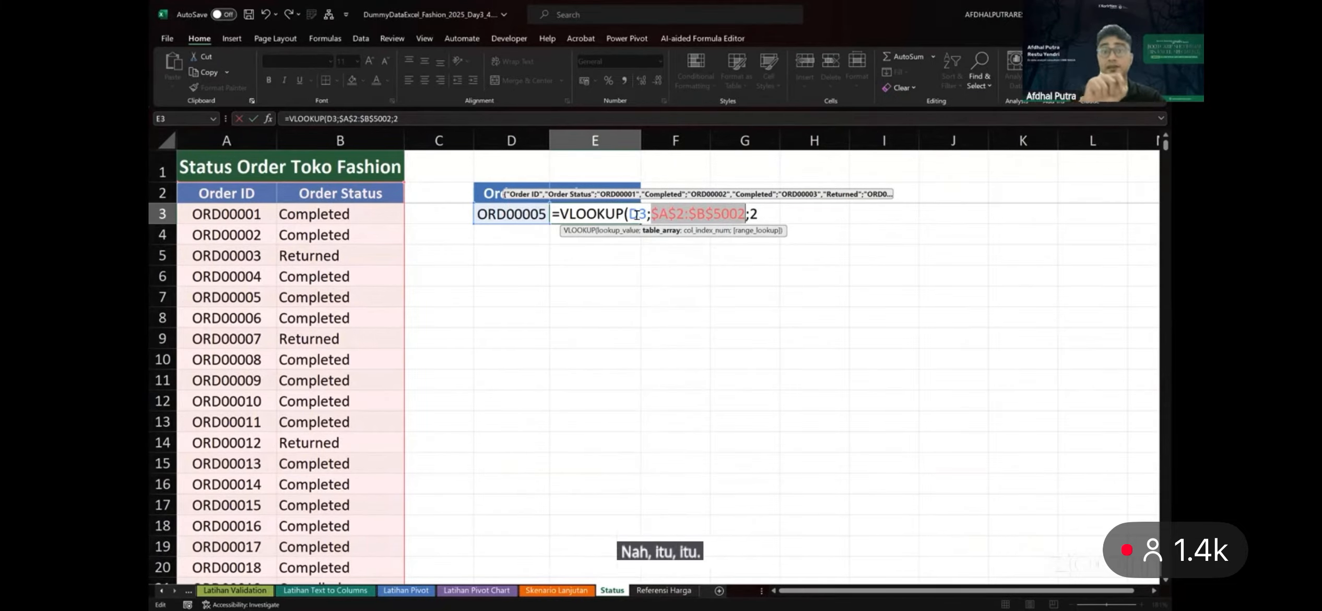
{"action": "left_click", "coordinate": [776, 214]}
{"action": "type", "text": ";"}
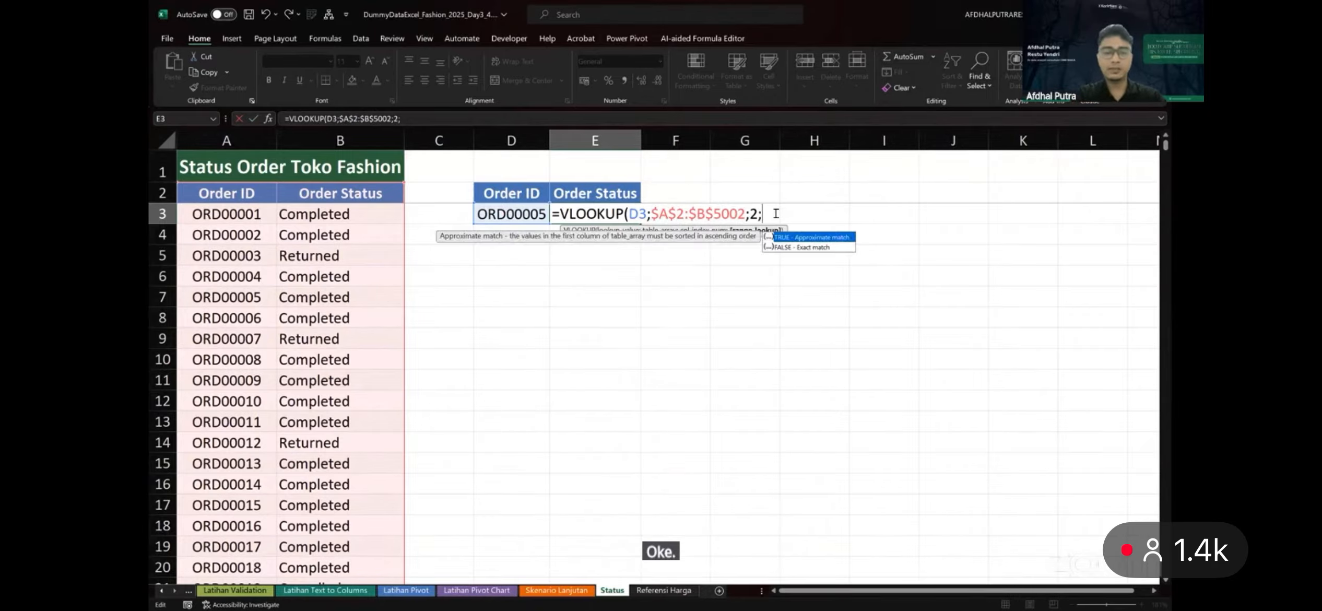
{"action": "type", "text": "False"}
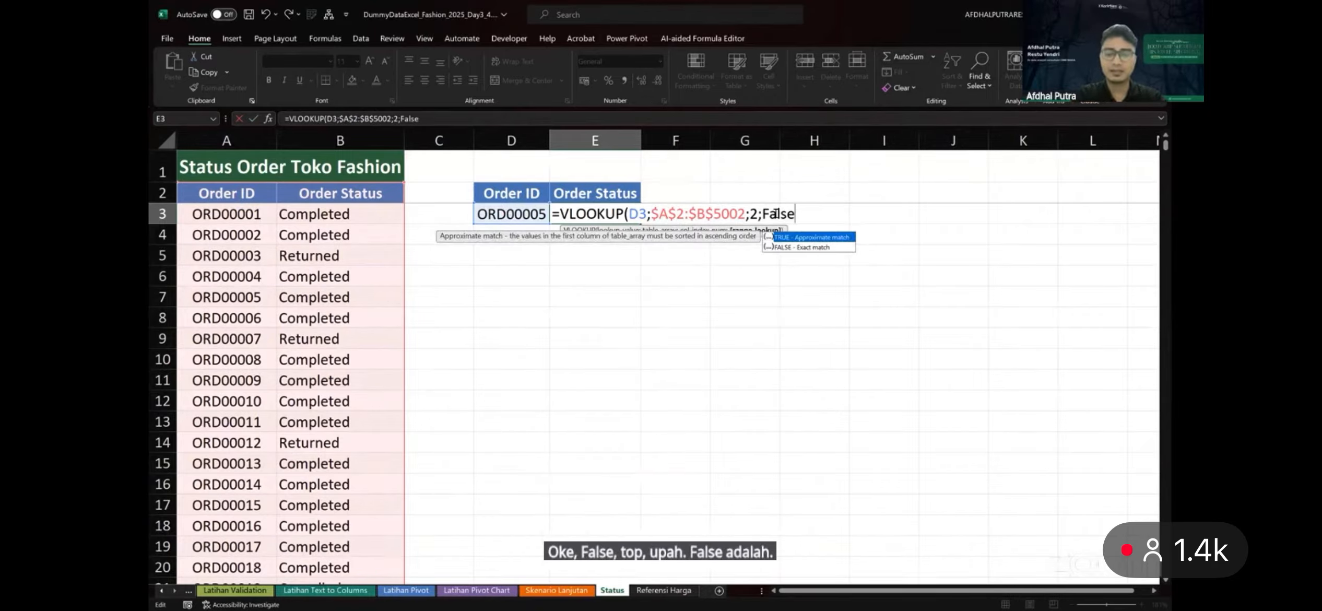
{"action": "type", "text": ")"}
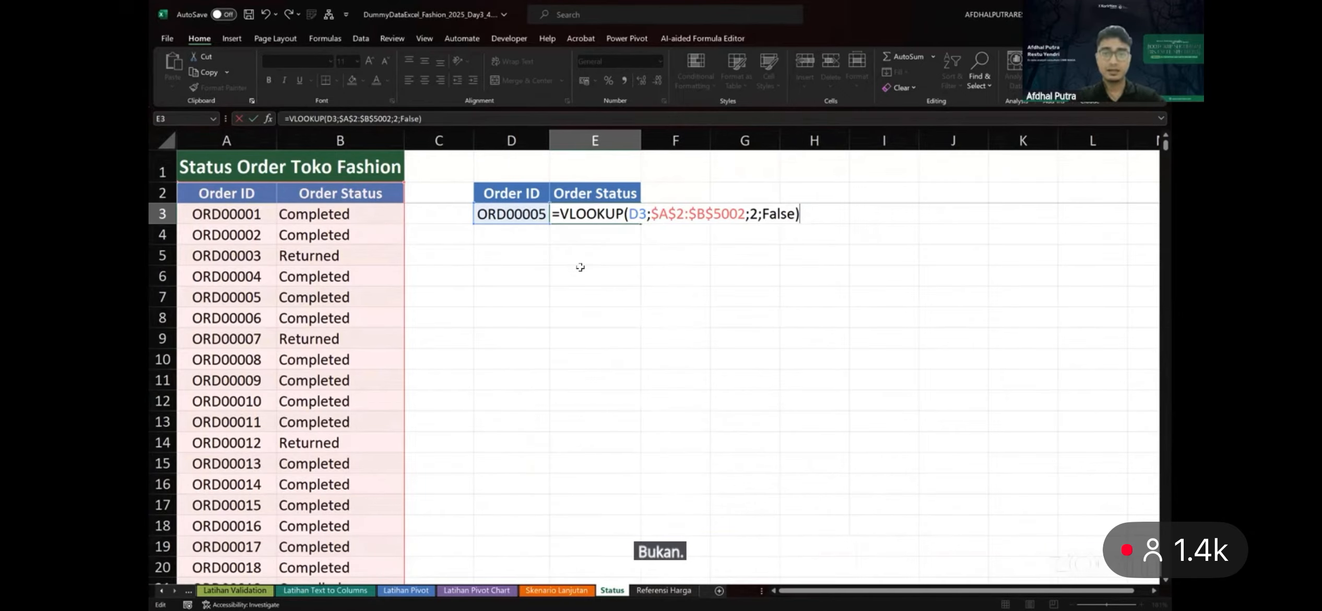
{"action": "key", "text": "ctrl+Return"}
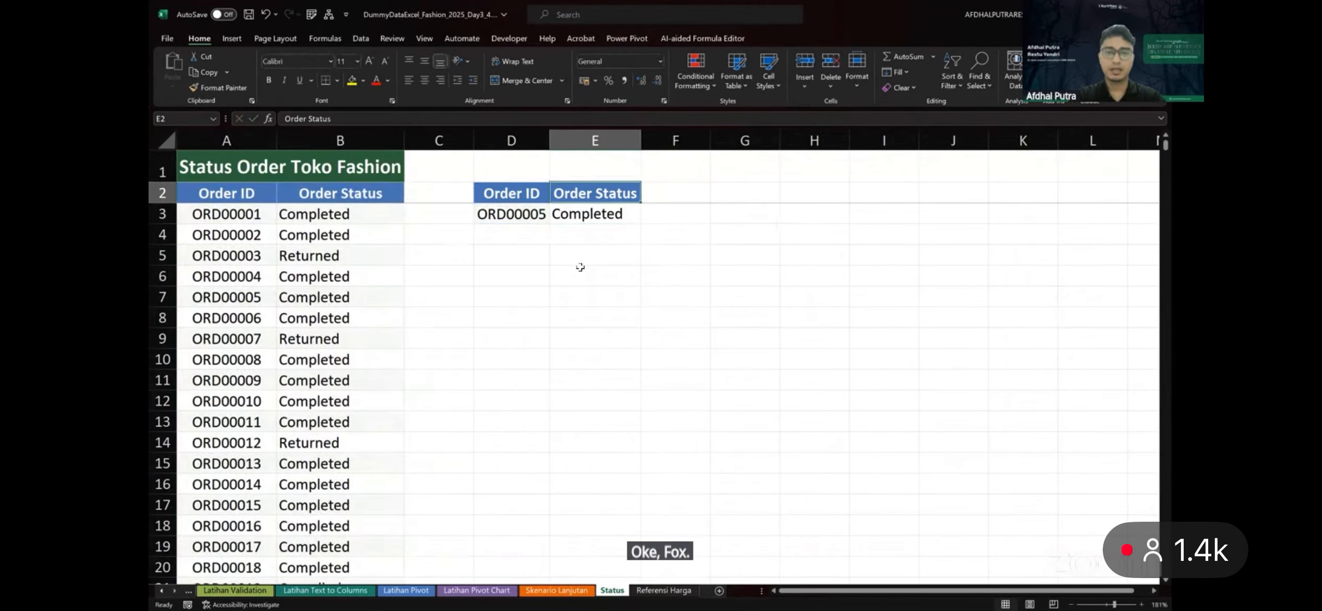
Show the formula of E3 as text in F3 with FORMULATEXT, and select the matching status in B7
{"action": "key", "text": "Right"}
{"action": "type", "text": "=form"}
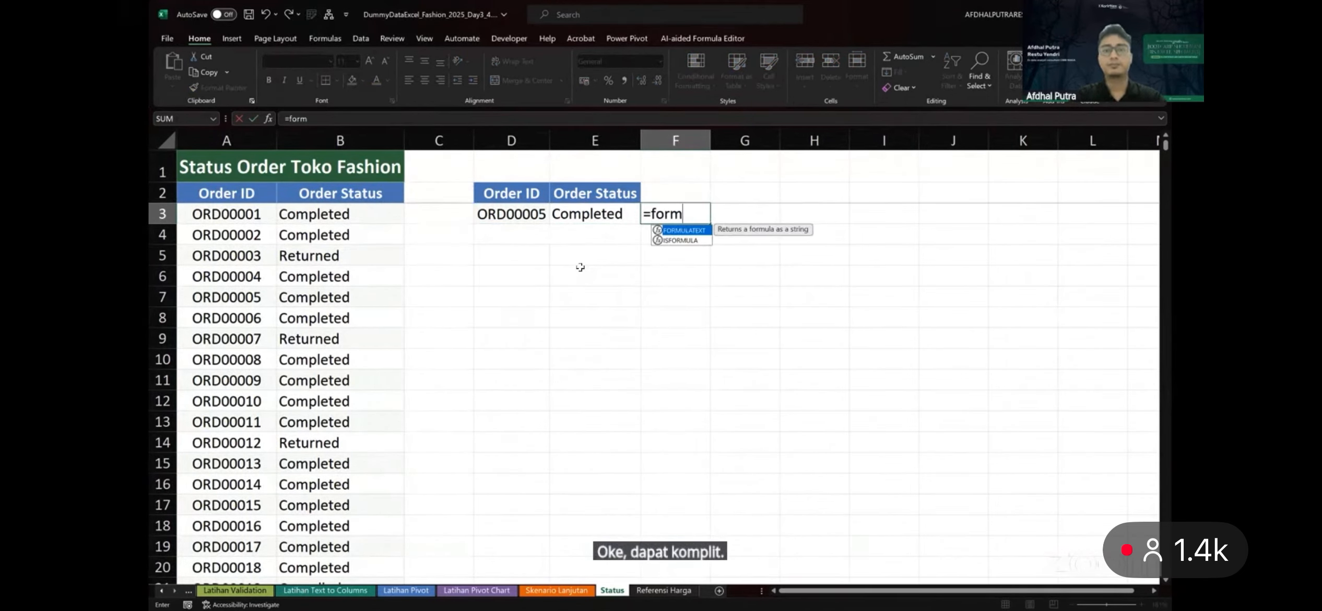
{"action": "key", "text": "Tab"}
{"action": "key", "text": "Left"}
{"action": "key", "text": "Return"}
{"action": "left_click", "coordinate": [292, 291]}
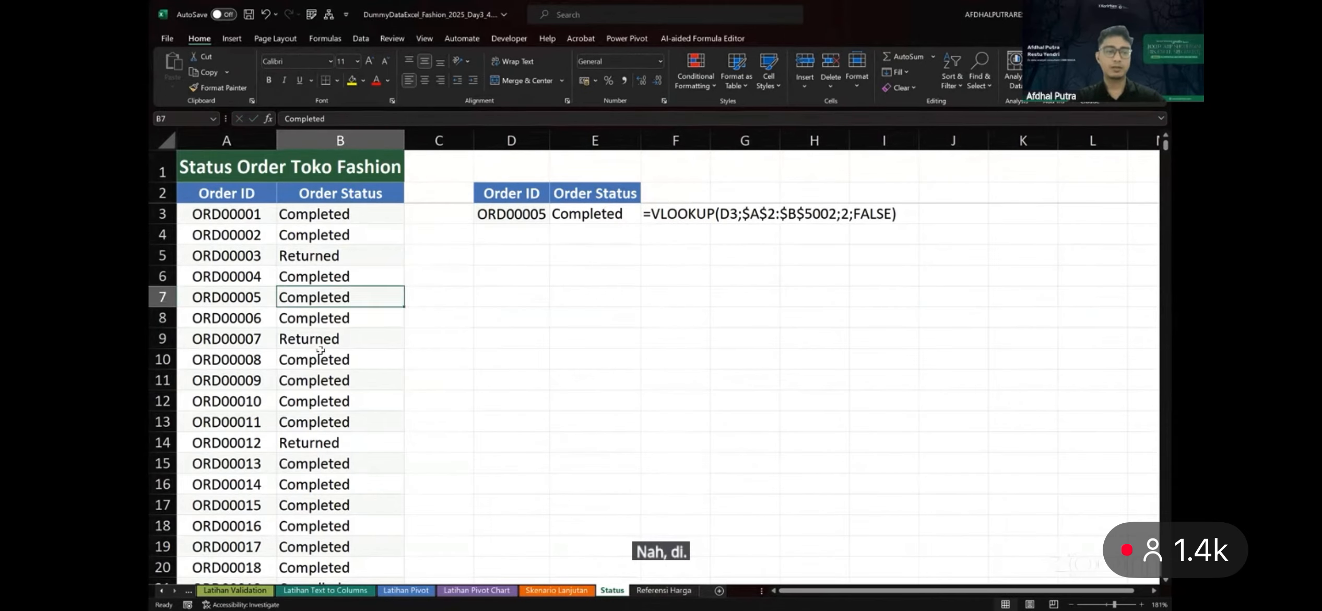
Copy the order IDs from A11 and A18 into D4 and D5
{"action": "left_click", "coordinate": [226, 380]}
{"action": "key", "text": "ctrl+c"}
{"action": "left_click", "coordinate": [512, 234]}
{"action": "key", "text": "ctrl+v"}
{"action": "left_click", "coordinate": [227, 526]}
{"action": "key", "text": "ctrl+c"}
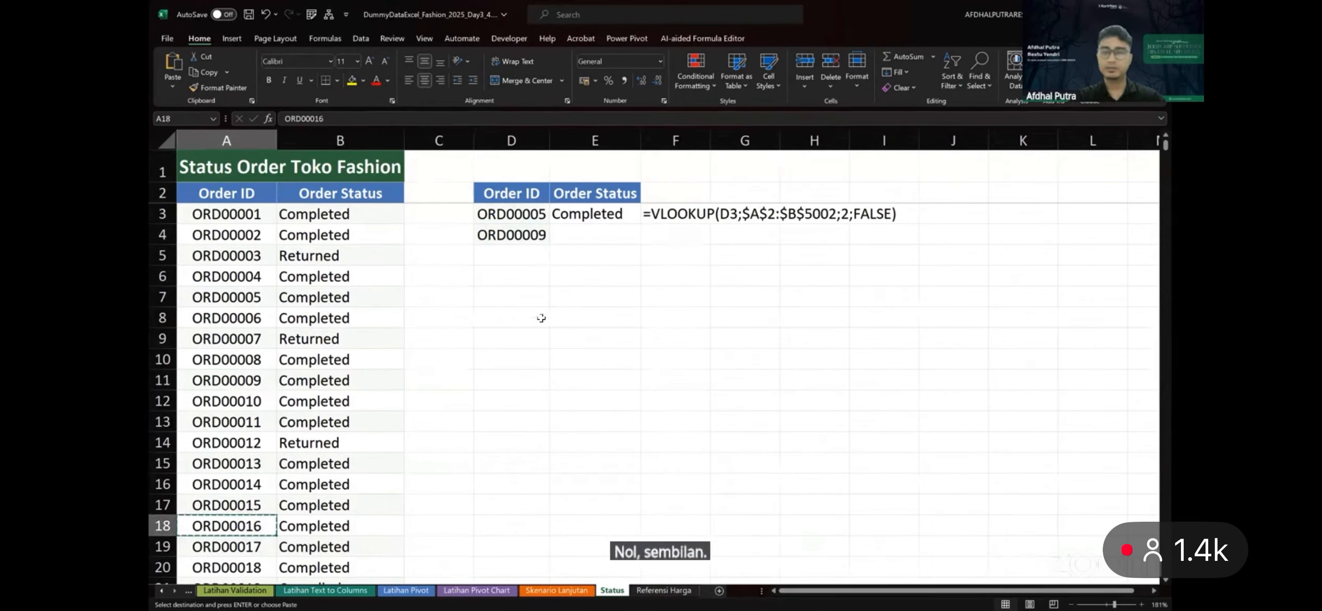
{"action": "left_click", "coordinate": [528, 255]}
{"action": "key", "text": "ctrl+v"}
Fill the VLOOKUP from E3 down to E5 and replace the ID in D5 with the order ID from A14
{"action": "left_click", "coordinate": [623, 212]}
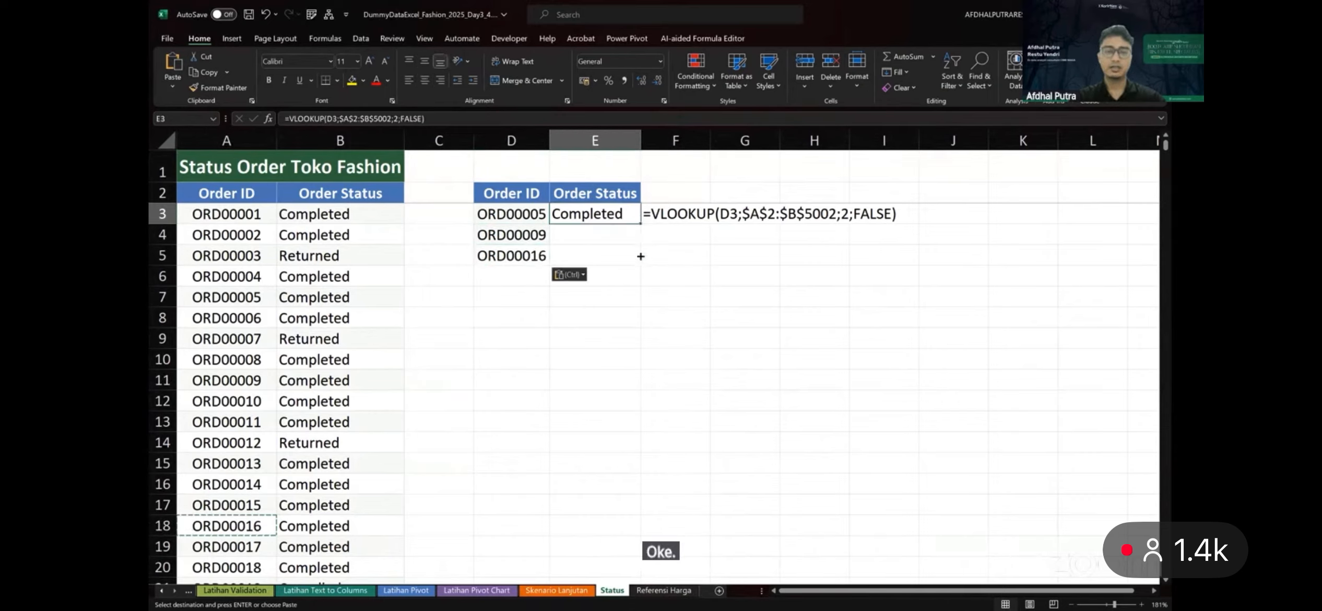
{"action": "left_click_drag", "start_coordinate": [640, 223], "coordinate": [641, 259]}
{"action": "left_click", "coordinate": [258, 445]}
{"action": "key", "text": "ctrl+c"}
{"action": "left_click", "coordinate": [538, 256]}
{"action": "key", "text": "ctrl+v"}
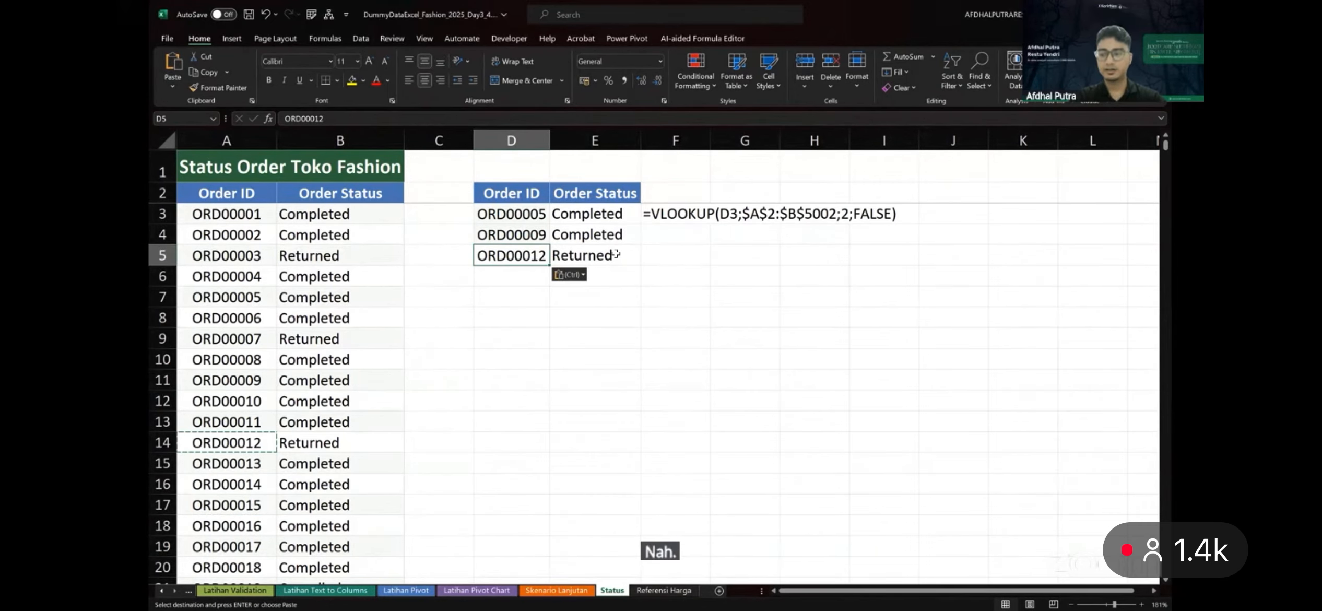
Inspect the column index argument of the VLOOKUP in E3 against the highlighted table, leaving the formula unedited
{"action": "scroll", "coordinate": [617, 254], "scroll_direction": "right", "scroll_amount": 1}
{"action": "double_click", "coordinate": [597, 214]}
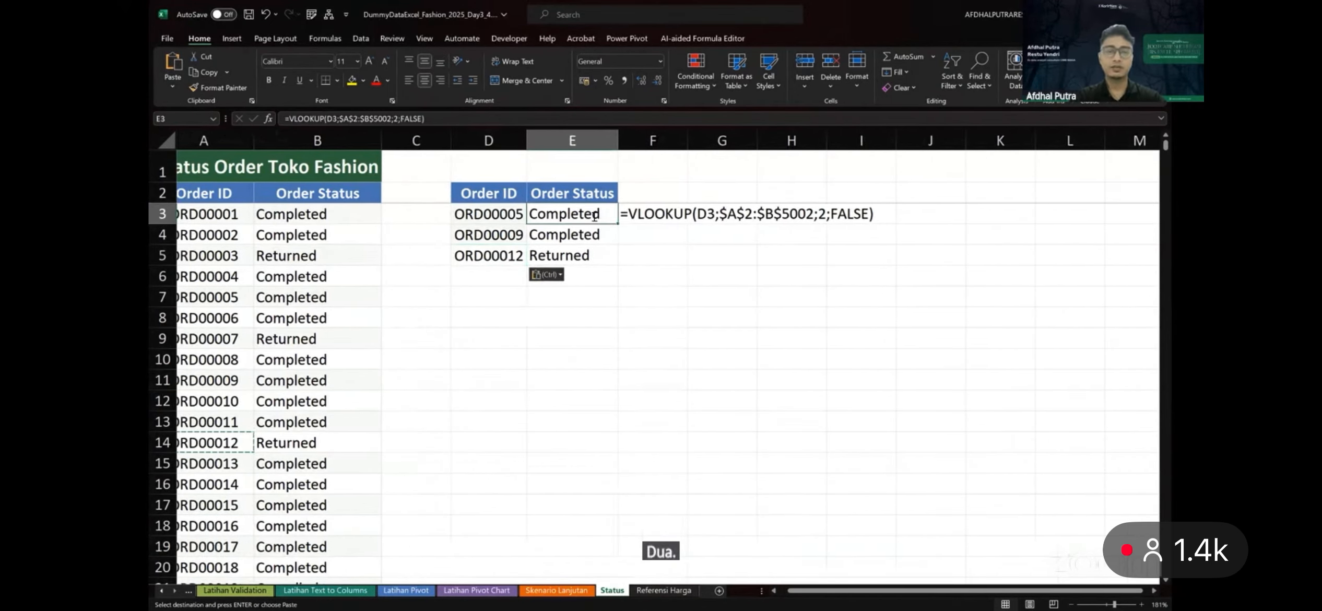
{"action": "left_click", "coordinate": [734, 216]}
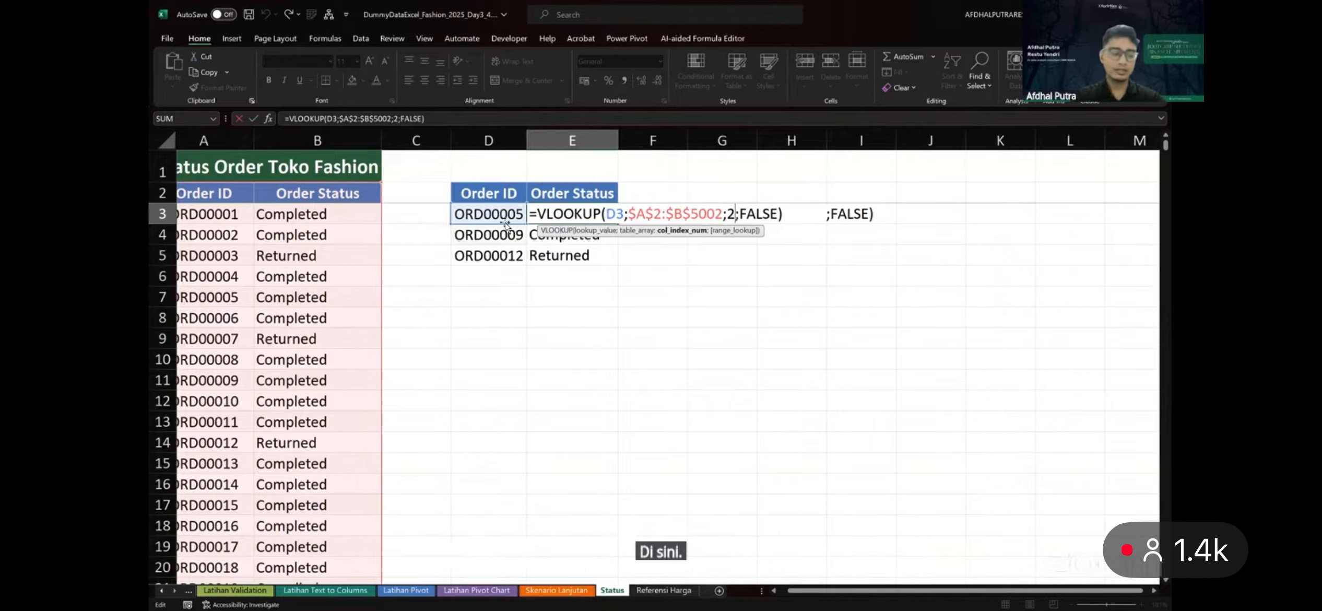
{"action": "scroll", "coordinate": [504, 223], "scroll_direction": "left", "scroll_amount": 1}
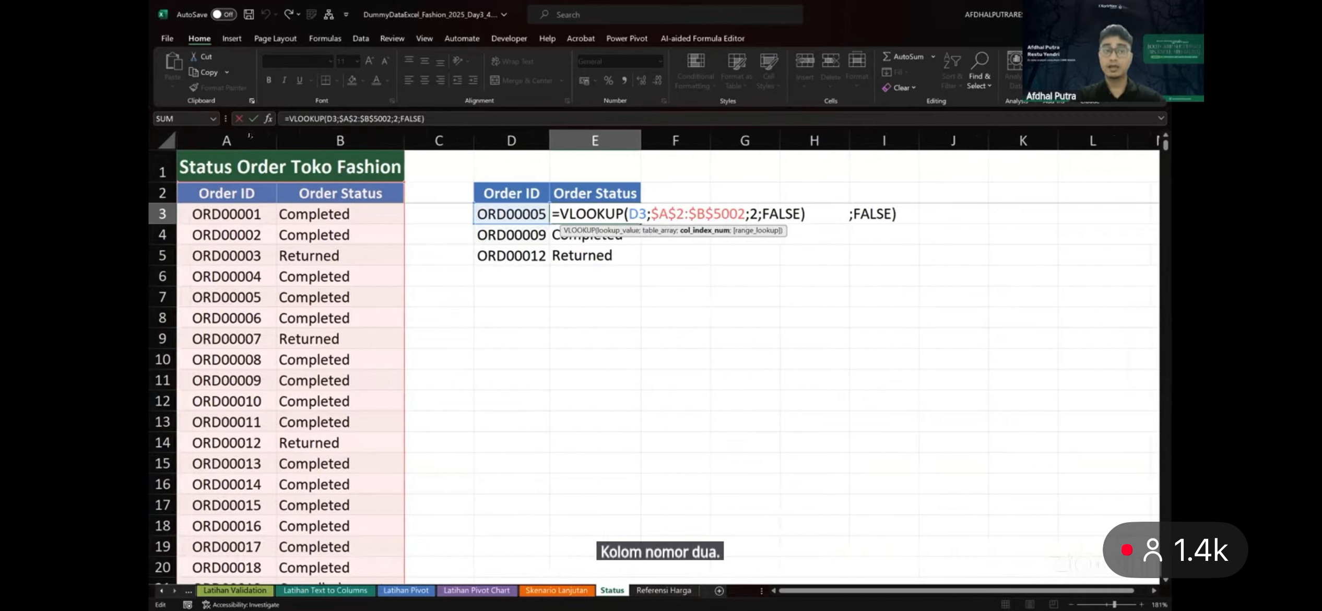
{"action": "key", "text": "Escape"}
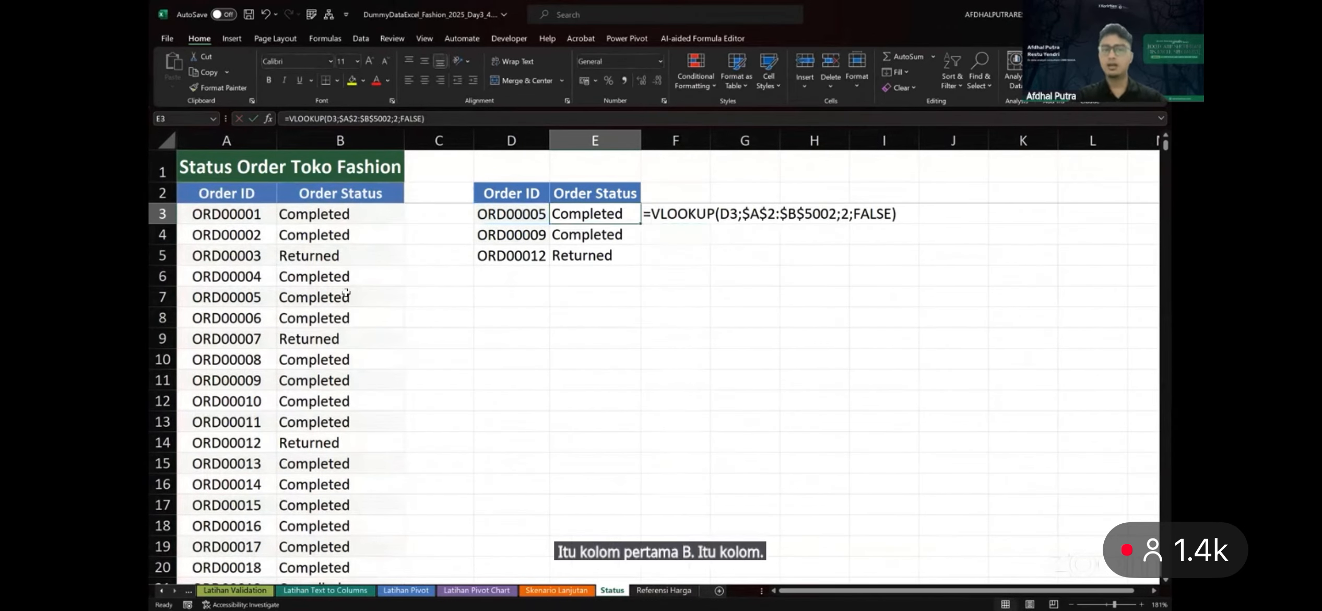
Insert a blank column before column A on the Status sheet
{"action": "left_click", "coordinate": [222, 136]}
{"action": "key", "text": "ctrl+shift+plus"}
{"action": "left_click", "coordinate": [339, 275]}
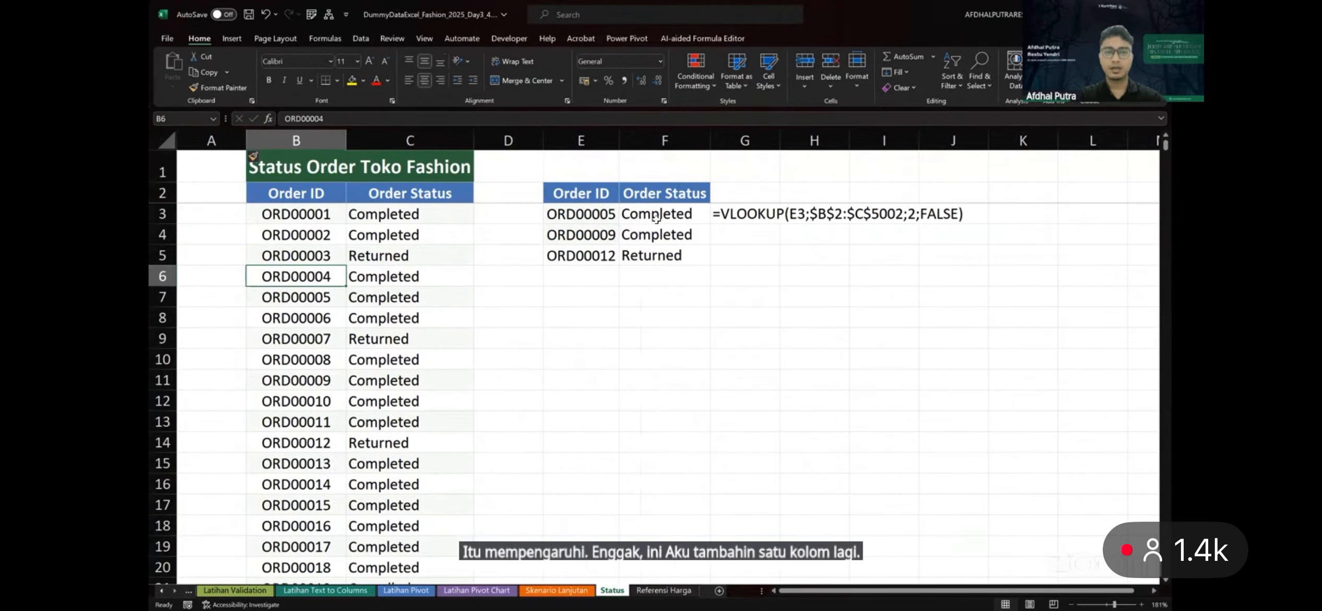
Examine the table array and column index arguments of the shifted VLOOKUP in F3
{"action": "double_click", "coordinate": [662, 219]}
{"action": "left_click_drag", "start_coordinate": [724, 210], "coordinate": [813, 211]}
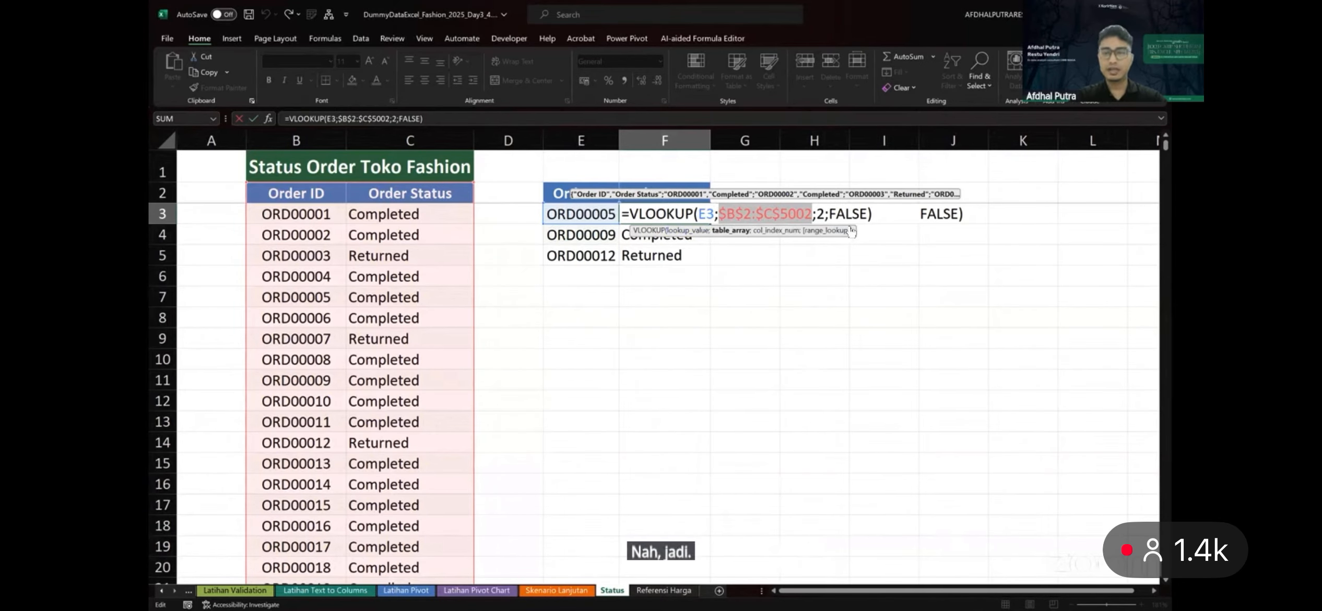
{"action": "left_click", "coordinate": [823, 214]}
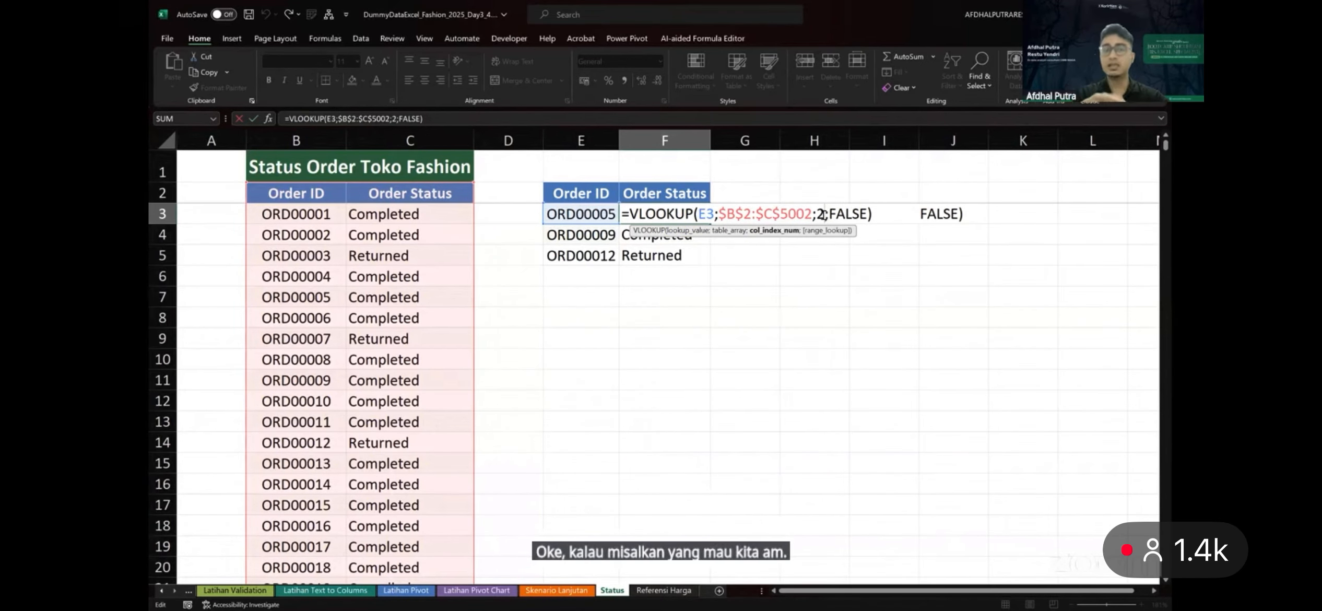
{"action": "key", "text": "Return"}
{"action": "scroll", "coordinate": [744, 242], "scroll_direction": "right", "scroll_amount": 2}
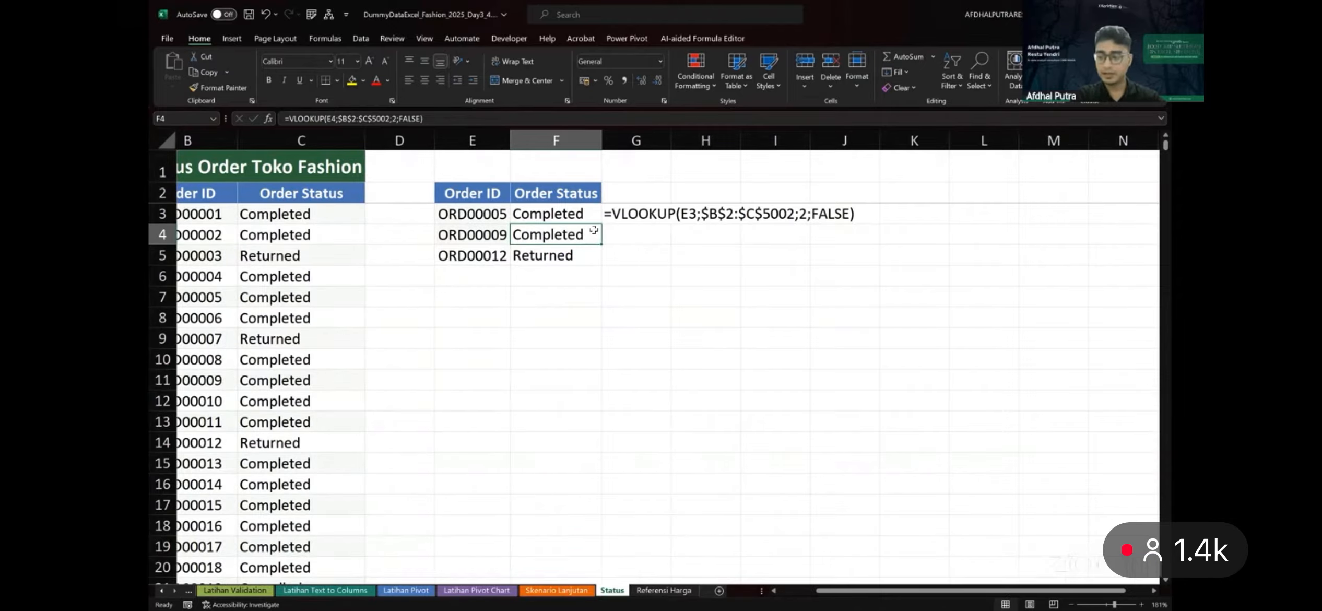
{"action": "scroll", "coordinate": [470, 365], "scroll_direction": "left", "scroll_amount": 2}
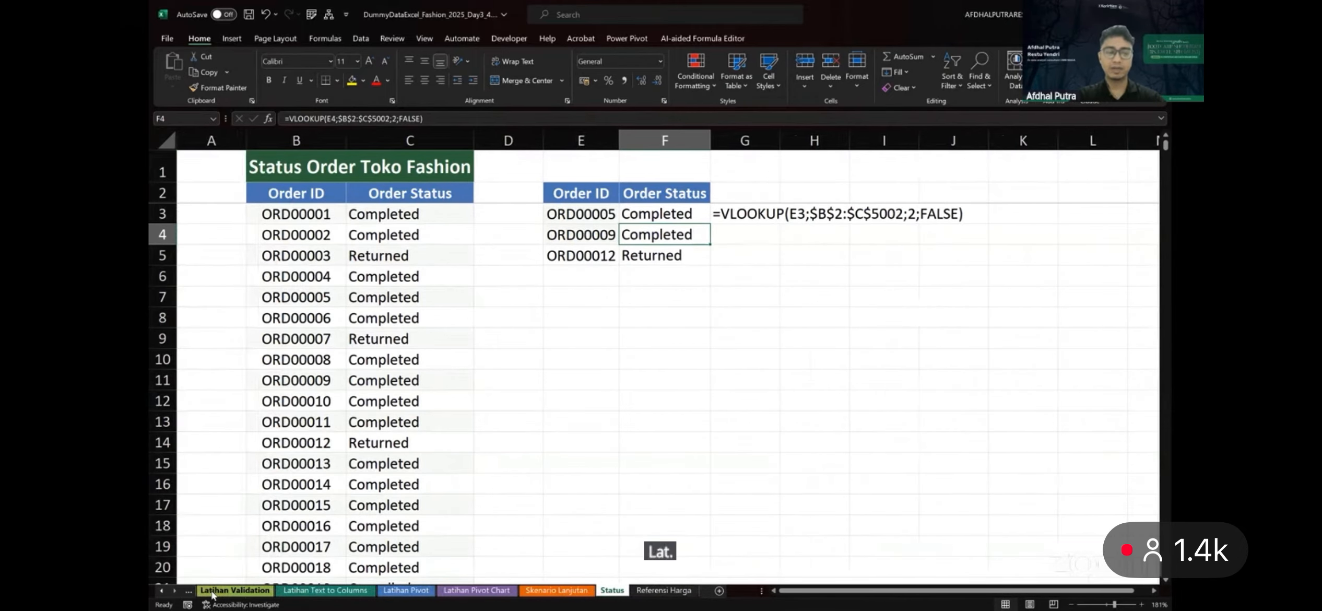
Go to the Data sheet and select O6, the first cell under Order Status
{"action": "left_click", "coordinate": [212, 593]}
{"action": "key", "text": "ctrl+Page_Up"}
{"action": "key", "text": "ctrl+Page_Up"}
{"action": "key", "text": "ctrl+Page_Up"}
{"action": "scroll", "coordinate": [549, 323], "scroll_direction": "left", "scroll_amount": 3}
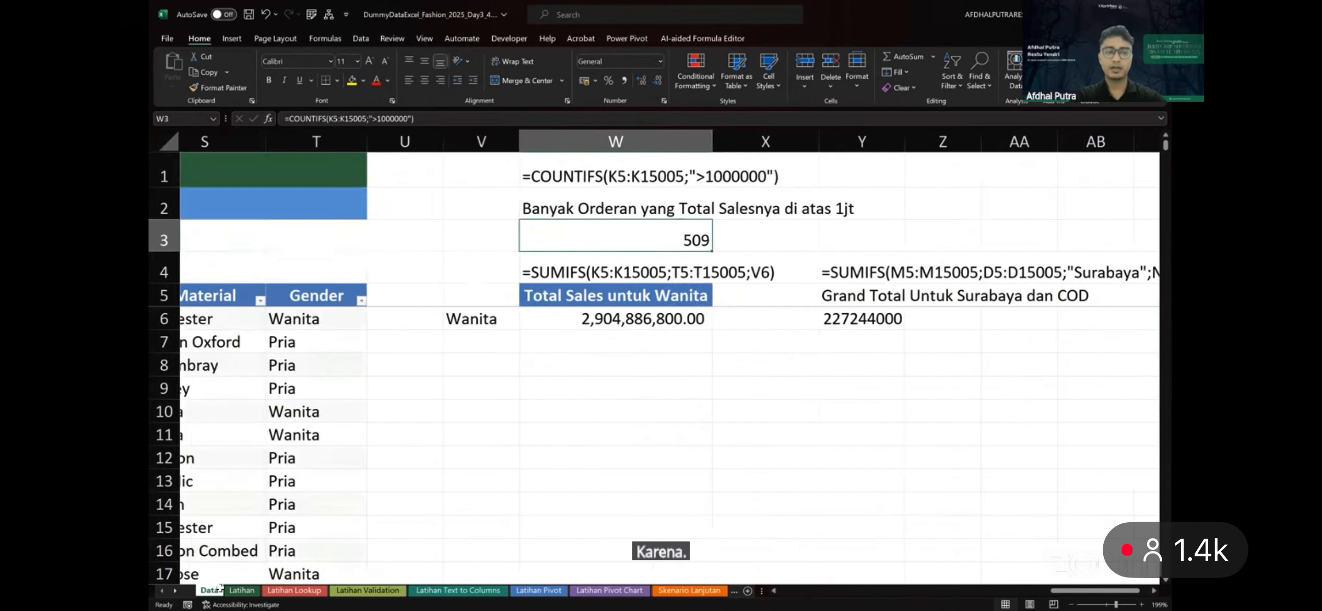
{"action": "scroll", "coordinate": [550, 323], "scroll_direction": "left", "scroll_amount": 3}
{"action": "left_click", "coordinate": [676, 318]}
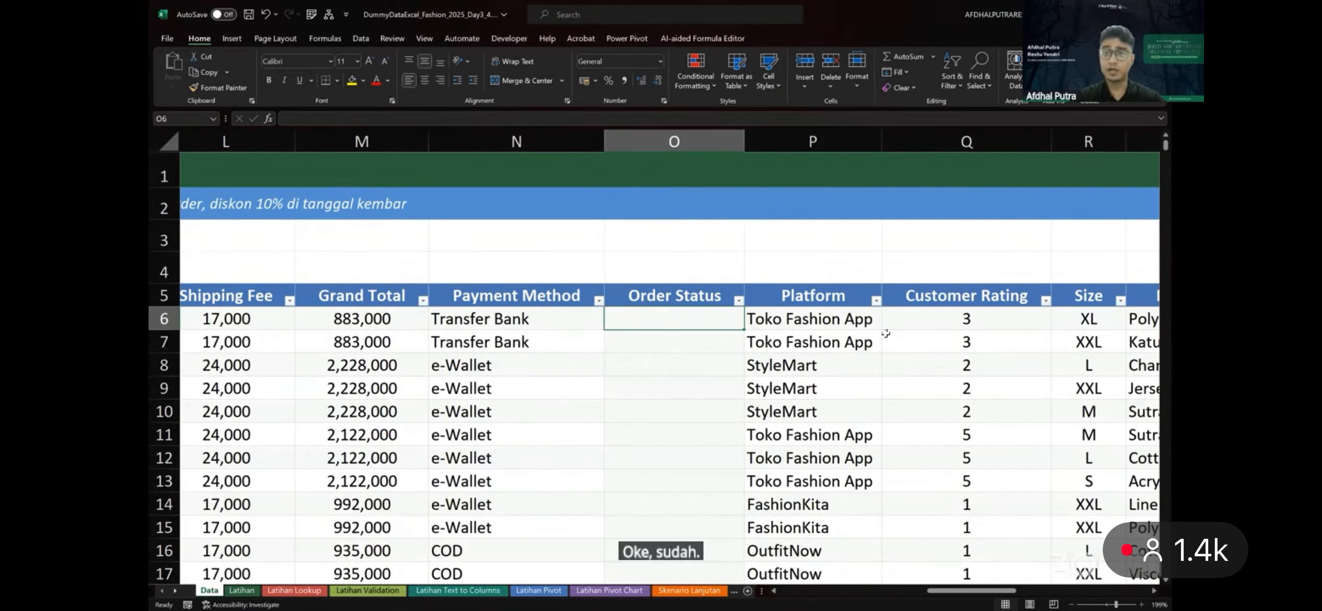
{"action": "key", "text": "alt+Tab"}
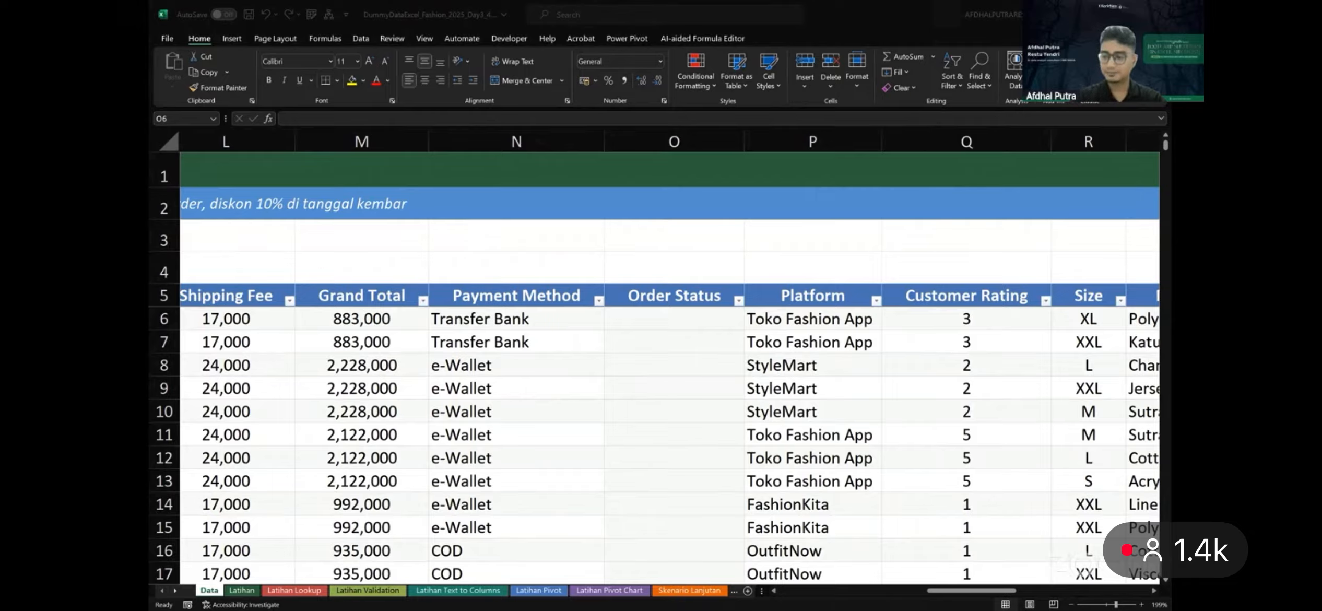
Start a VLOOKUP in O6 of the Data sheet with the order ID in A6 as the lookup value
{"action": "left_click", "coordinate": [694, 321]}
{"action": "type", "text": "=vlook"}
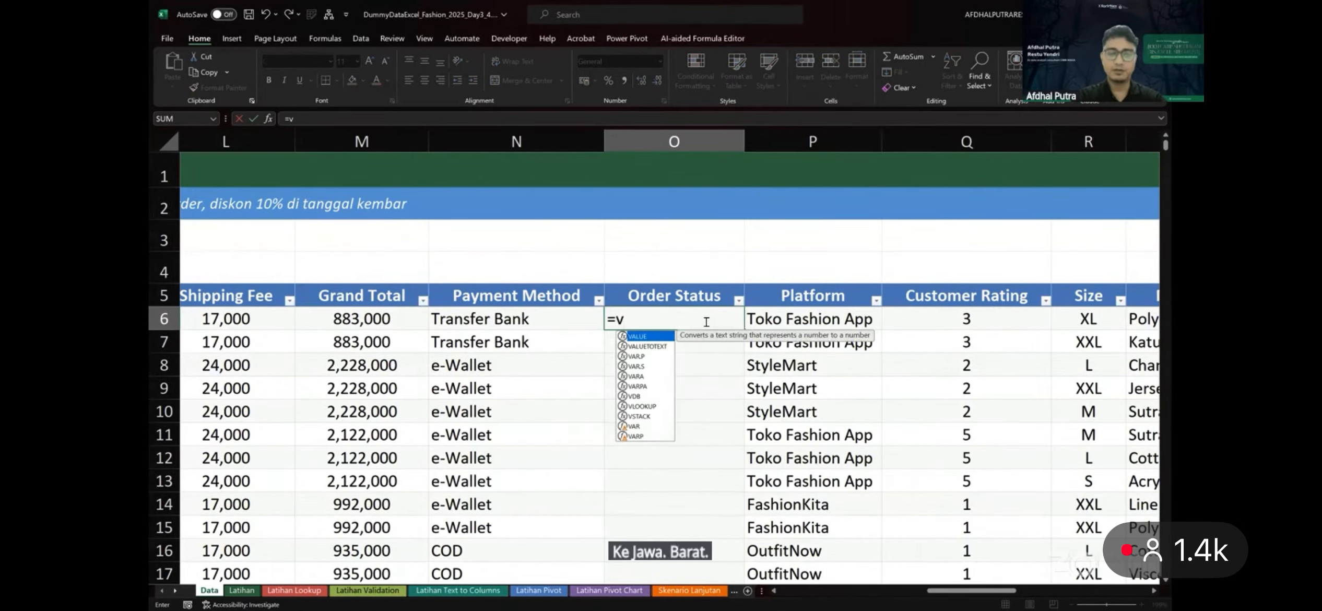
{"action": "key", "text": "Tab"}
{"action": "key", "text": "Left"}
{"action": "key", "text": "Left"}
{"action": "key", "text": "Left"}
{"action": "key", "text": "Left"}
{"action": "key", "text": "Left"}
{"action": "key", "text": "Left"}
{"action": "key", "text": "Left"}
{"action": "key", "text": "Left"}
{"action": "key", "text": "Left"}
{"action": "key", "text": "Left"}
{"action": "key", "text": "Left"}
{"action": "key", "text": "Left"}
{"action": "key", "text": "Left"}
{"action": "key", "text": "Left"}
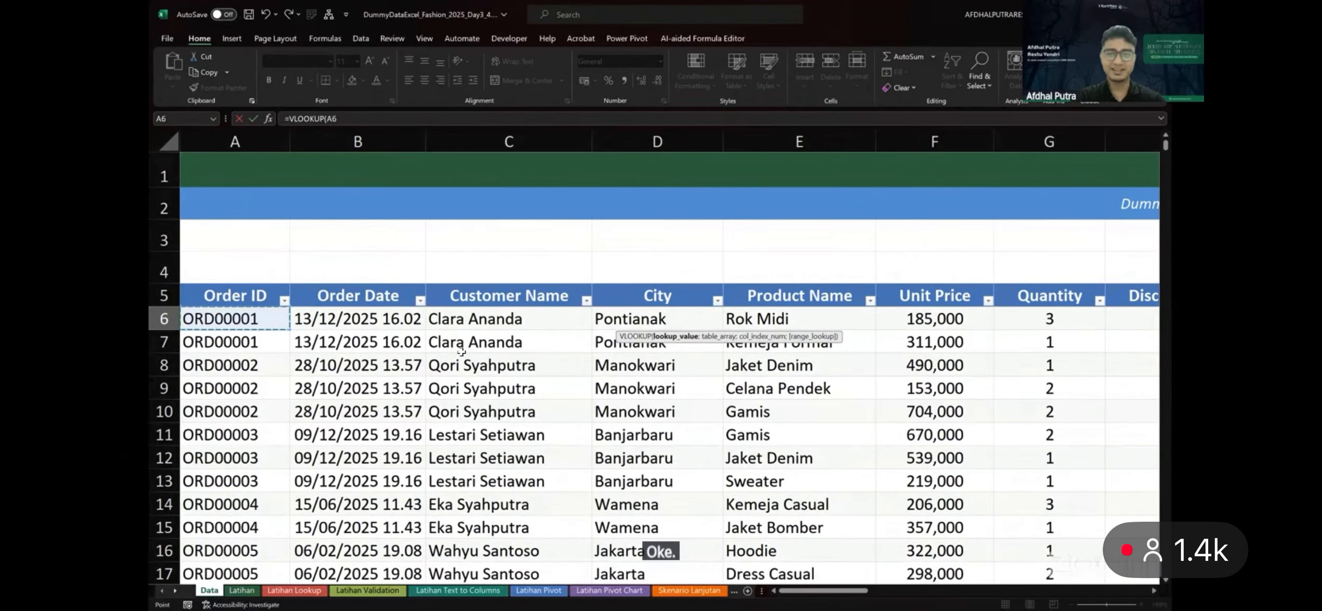
{"action": "scroll", "coordinate": [462, 352], "scroll_direction": "right", "scroll_amount": 6}
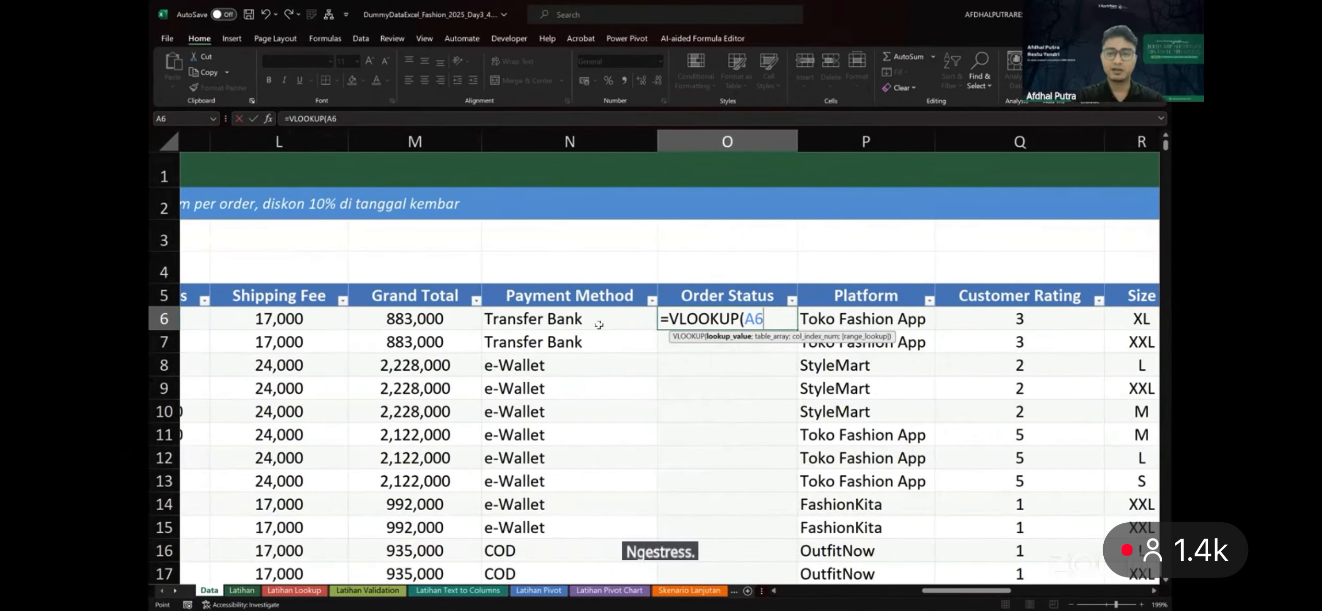
{"action": "type", "text": ";"}
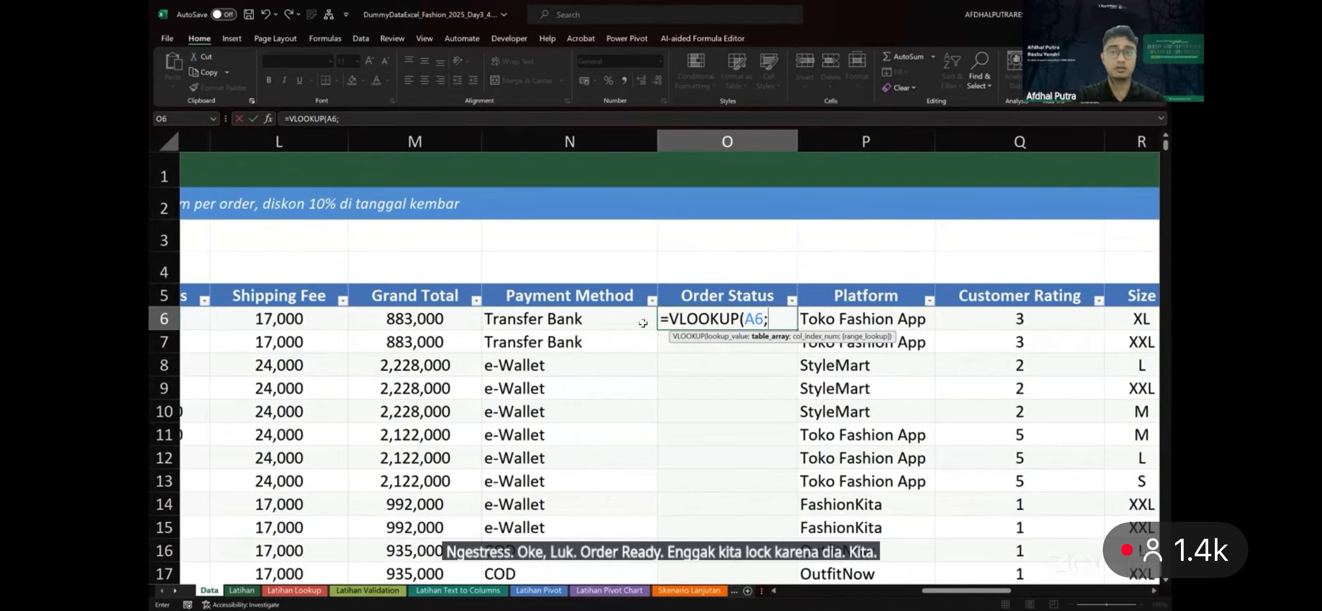
Set the VLOOKUP's table array to B2:C5002 on the Status sheet
{"action": "scroll", "coordinate": [643, 323], "scroll_direction": "right", "scroll_amount": 2}
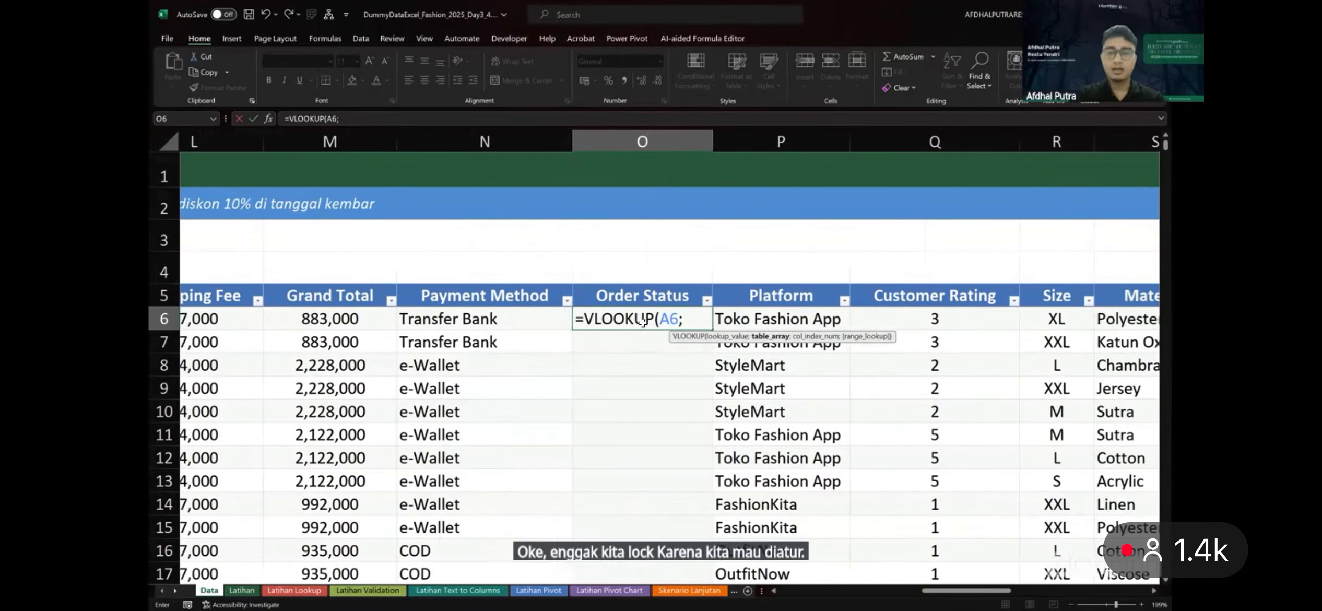
{"action": "scroll", "coordinate": [687, 340], "scroll_direction": "left", "scroll_amount": 1}
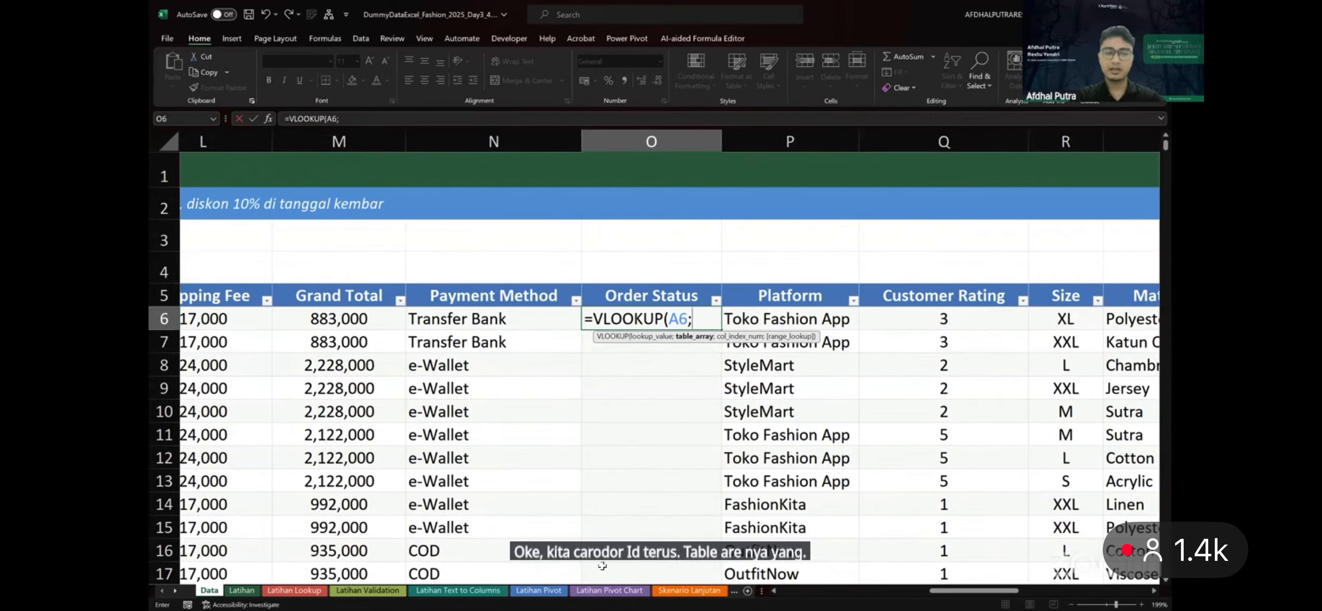
{"action": "left_click", "coordinate": [735, 592]}
{"action": "left_click", "coordinate": [716, 591]}
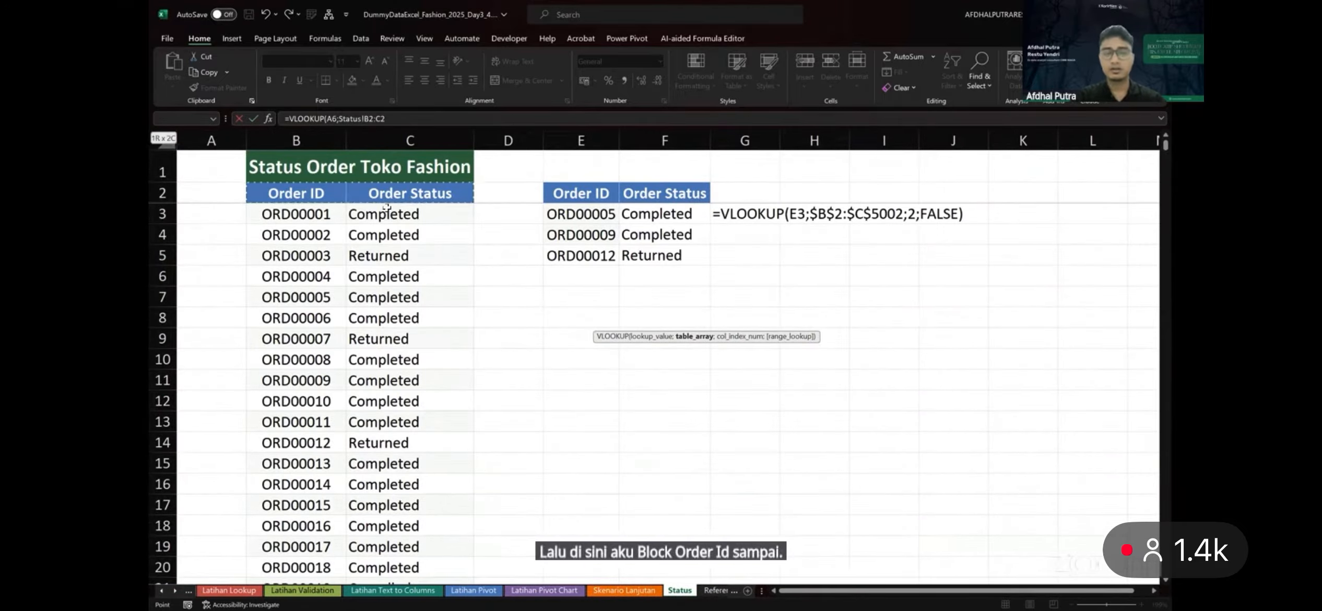
{"action": "key", "text": "ctrl+shift+Down"}
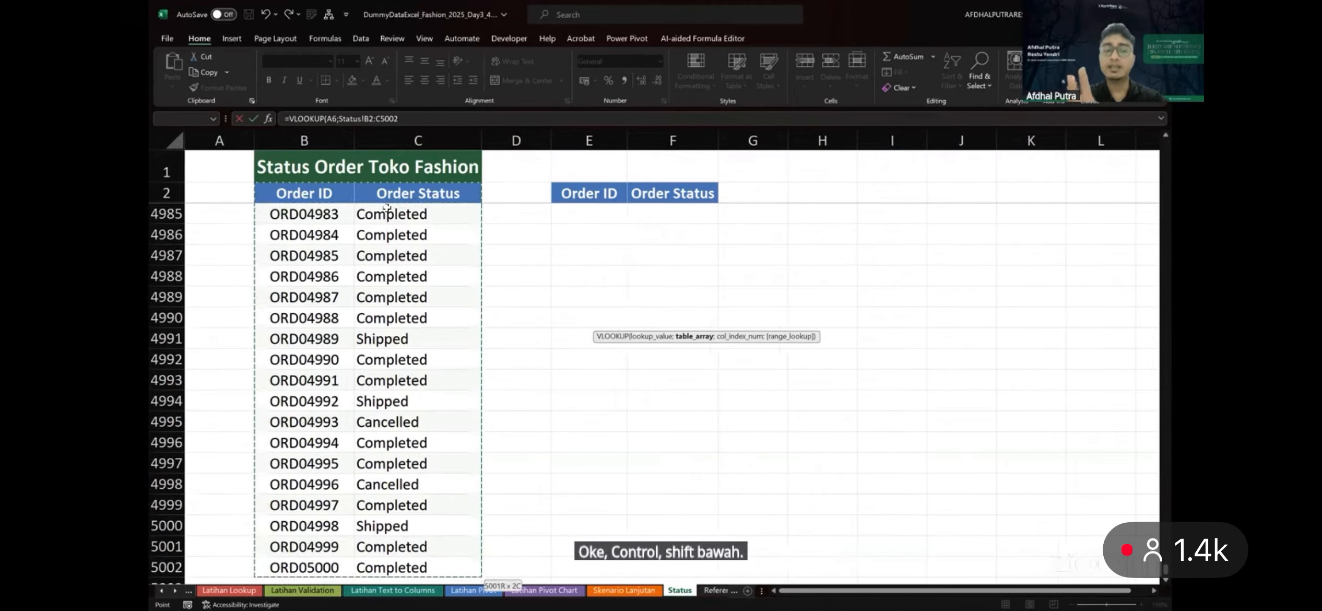
Make the VLOOKUP's Status table array absolute as $B$2:$C$5002 and set its column index to 2
{"action": "key", "text": "F4"}
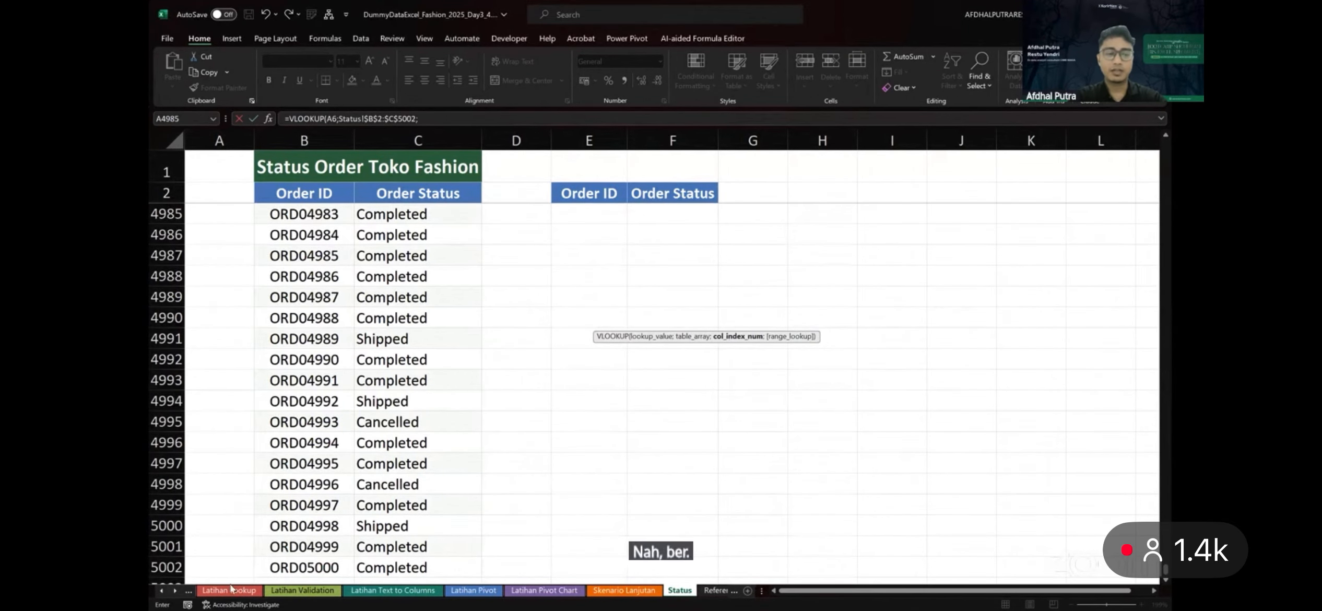
{"action": "scroll", "coordinate": [235, 594], "scroll_direction": "up", "scroll_amount": 2}
{"action": "left_click", "coordinate": [219, 596]}
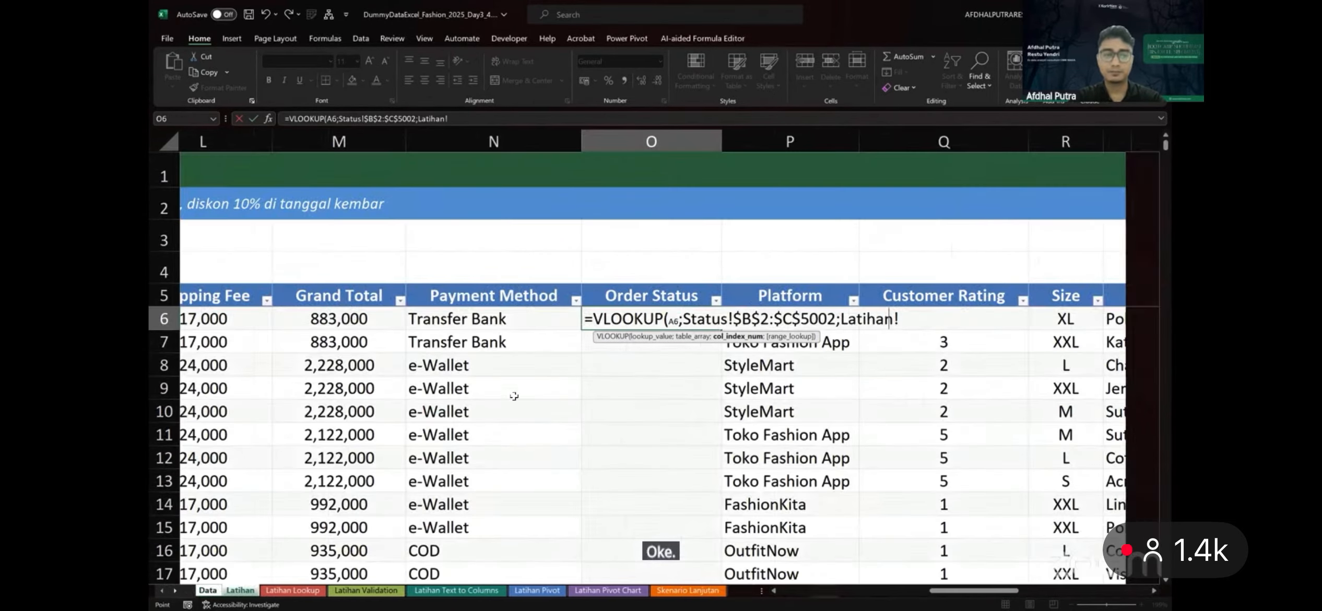
{"action": "type", "text": ";2"}
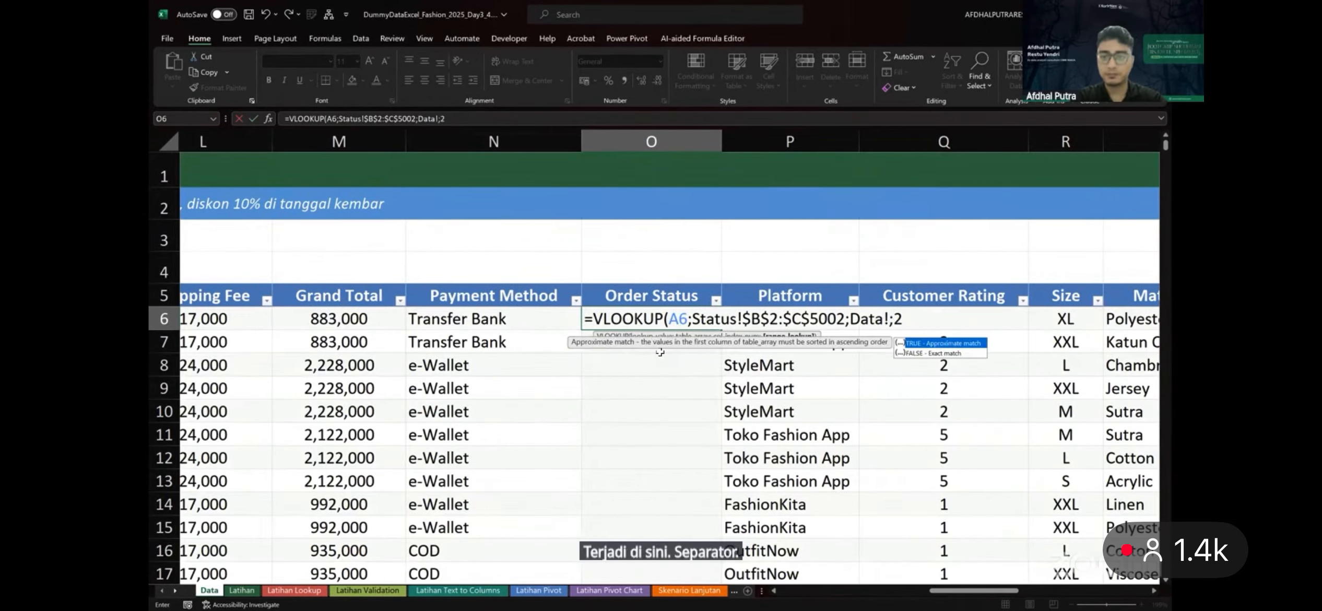
{"action": "key", "text": "BackSpace"}
{"action": "key", "text": "BackSpace"}
{"action": "key", "text": "BackSpace"}
{"action": "key", "text": "BackSpace"}
{"action": "key", "text": "BackSpace"}
{"action": "key", "text": "BackSpace"}
{"action": "key", "text": "BackSpace"}
{"action": "type", "text": "2"}
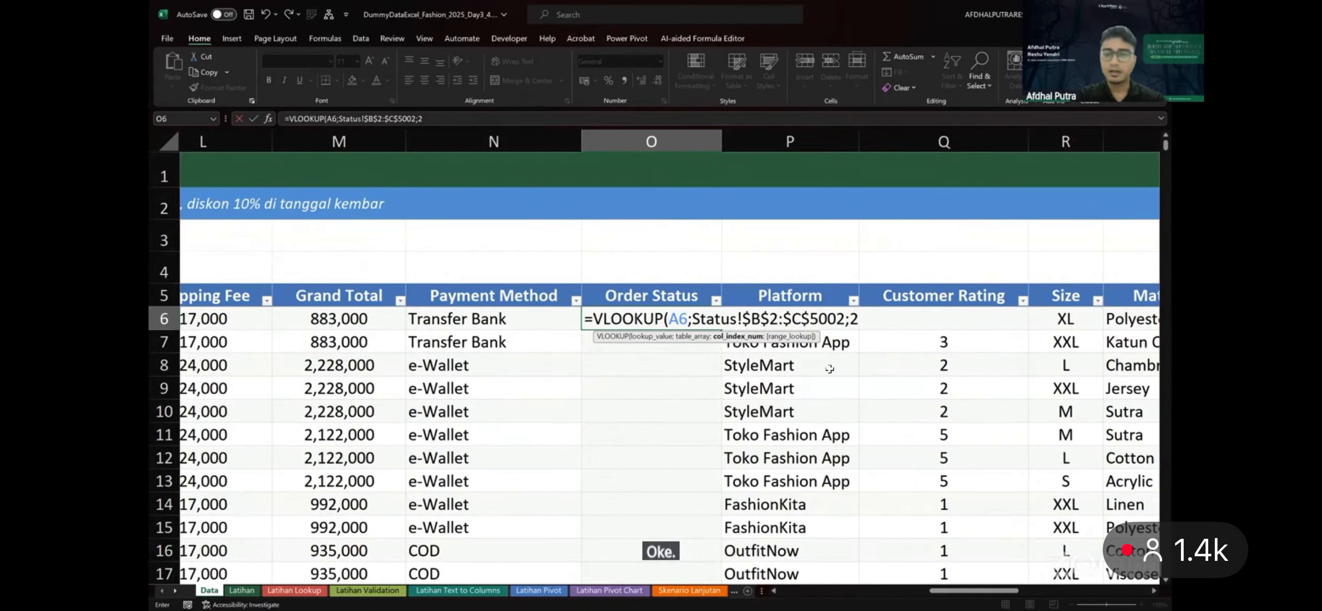
Set the range lookup to FALSE and complete the VLOOKUP in O6 of the Data sheet
{"action": "type", "text": ";"}
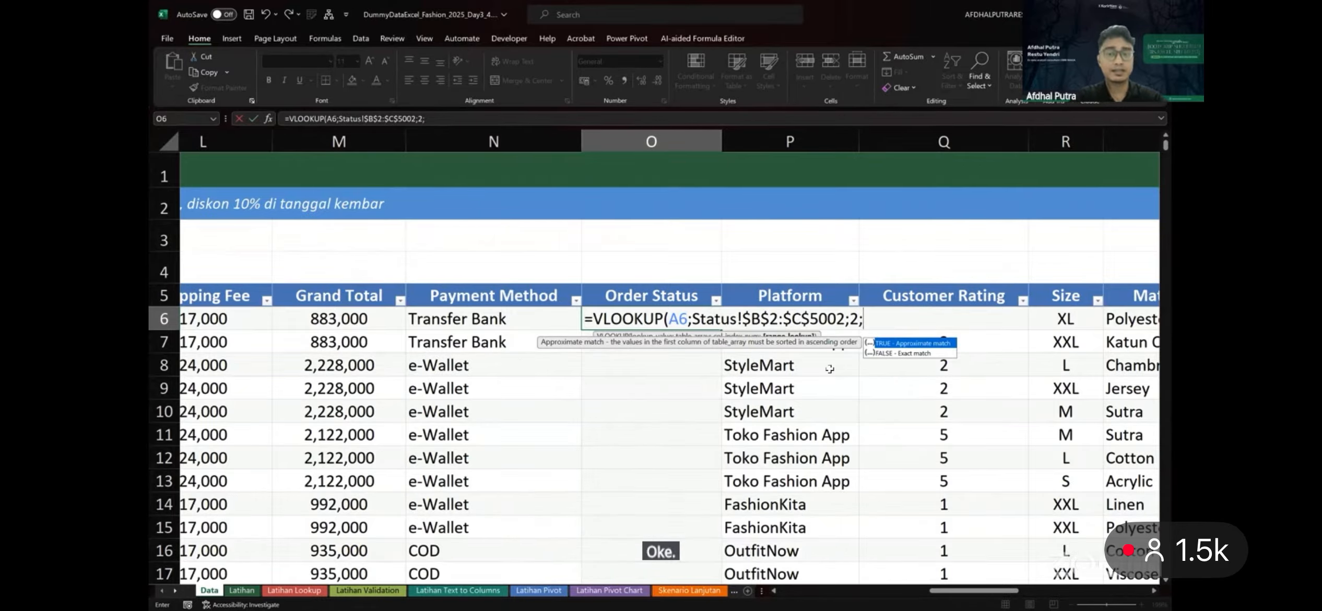
{"action": "scroll", "coordinate": [829, 369], "scroll_direction": "left", "scroll_amount": 2}
{"action": "scroll", "coordinate": [829, 369], "scroll_direction": "right", "scroll_amount": 2}
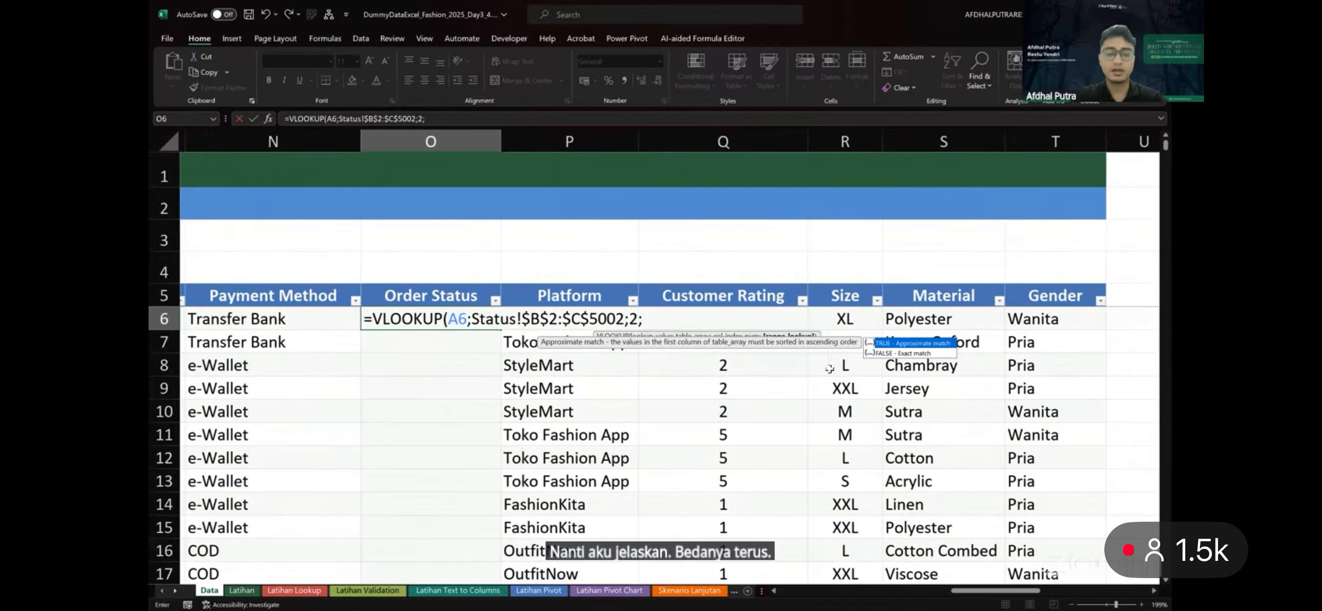
{"action": "type", "text": "False"}
{"action": "key", "text": "Return"}
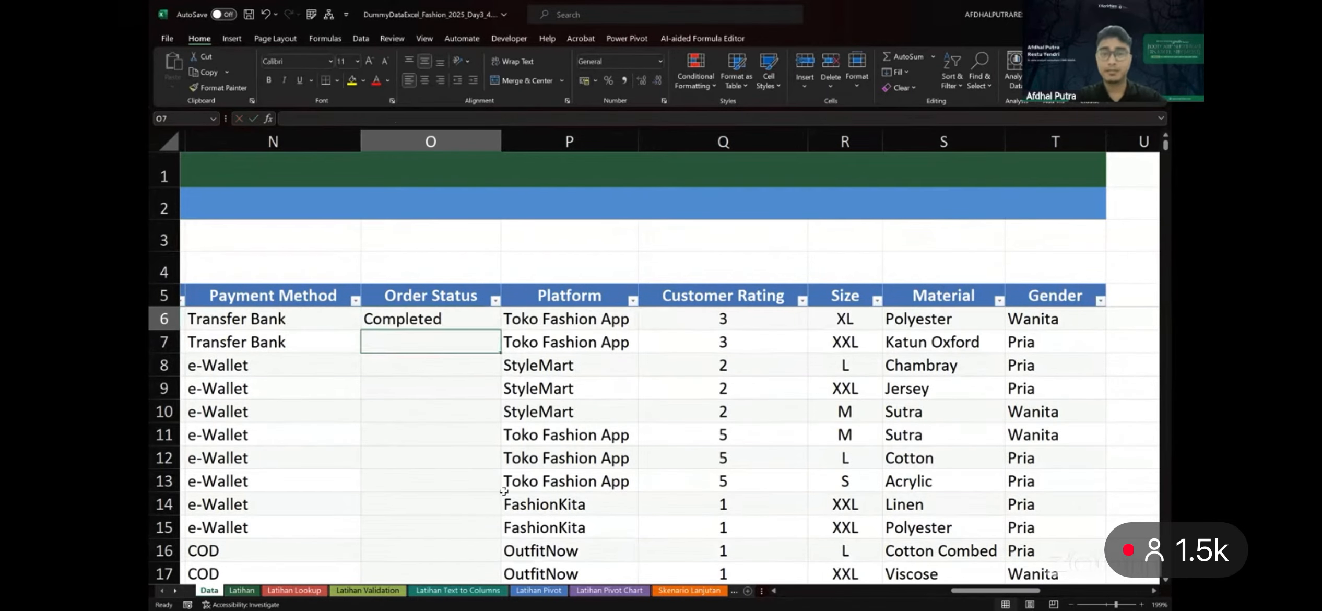
Go to the Status sheet and select F5, the last lookup formula under Order Status
{"action": "left_click", "coordinate": [733, 592]}
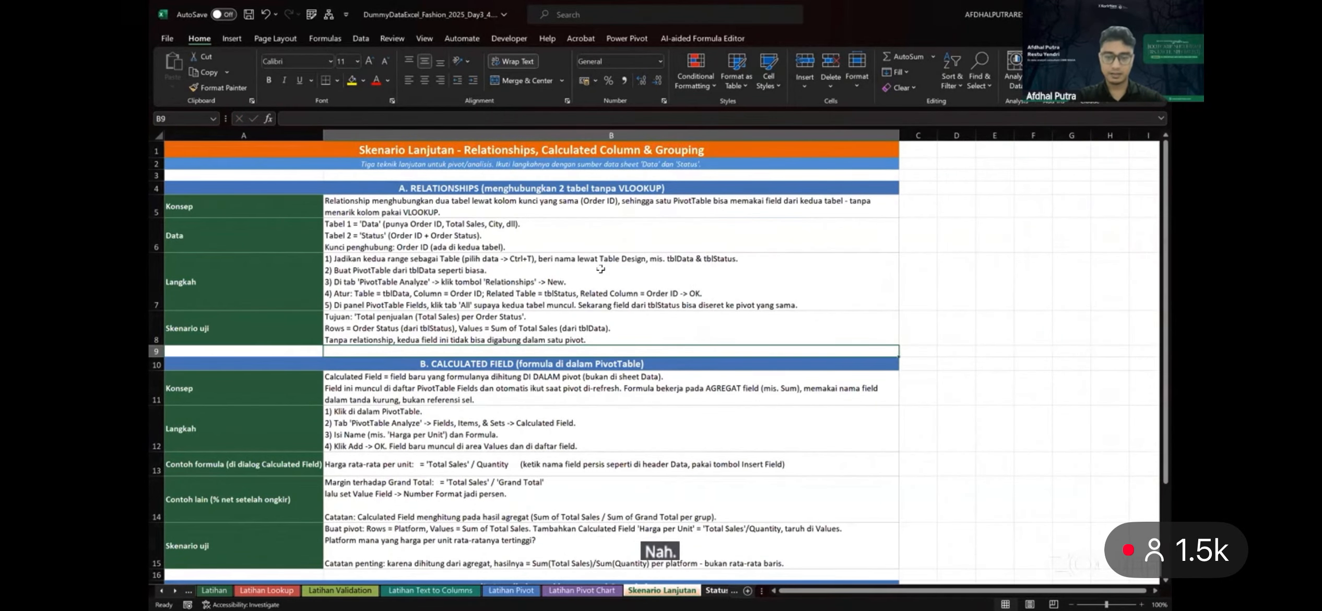
{"action": "key", "text": "ctrl+Page_Down"}
{"action": "scroll", "coordinate": [570, 224], "scroll_direction": "up", "scroll_amount": 4}
{"action": "left_click", "coordinate": [587, 213]}
{"action": "key", "text": "ctrl+Up"}
{"action": "key", "text": "Down"}
{"action": "key", "text": "Down"}
{"action": "key", "text": "Up"}
{"action": "key", "text": "Up"}
{"action": "key", "text": "Right"}
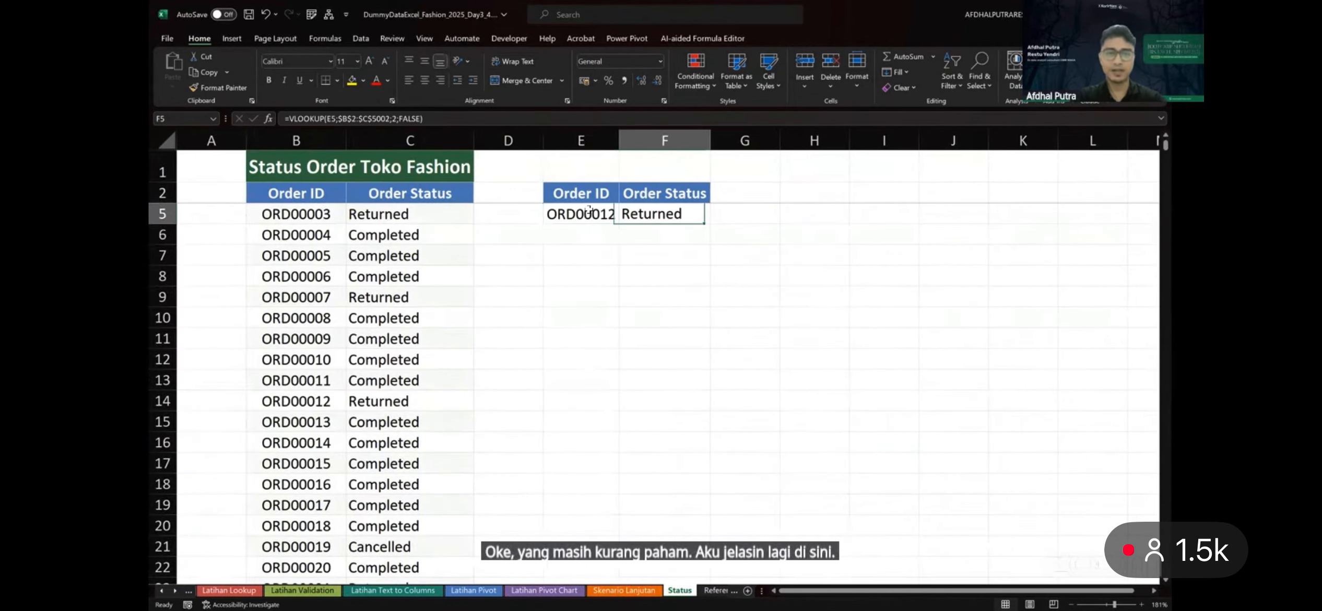
Reselect B2:C5002 as the table array of the VLOOKUP in F3 and make the range absolute
{"action": "double_click", "coordinate": [653, 221]}
{"action": "scroll", "coordinate": [714, 219], "scroll_direction": "up", "scroll_amount": 1}
{"action": "double_click", "coordinate": [711, 216]}
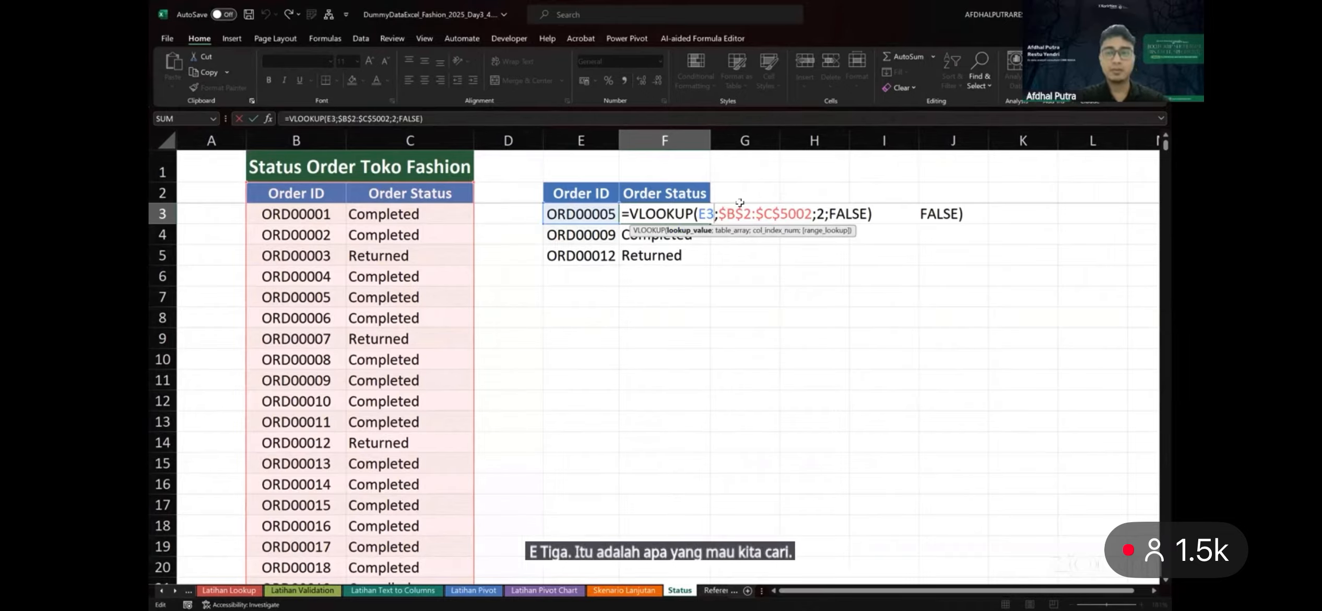
{"action": "left_click_drag", "start_coordinate": [716, 214], "coordinate": [806, 208]}
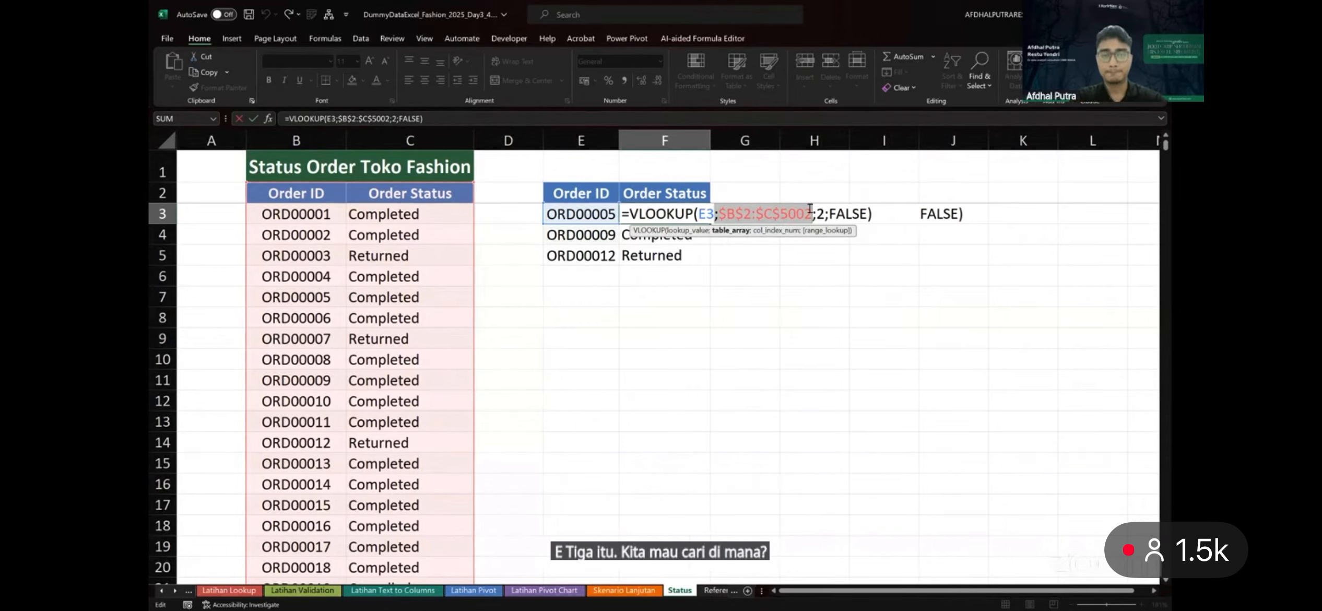
{"action": "left_click", "coordinate": [720, 212]}
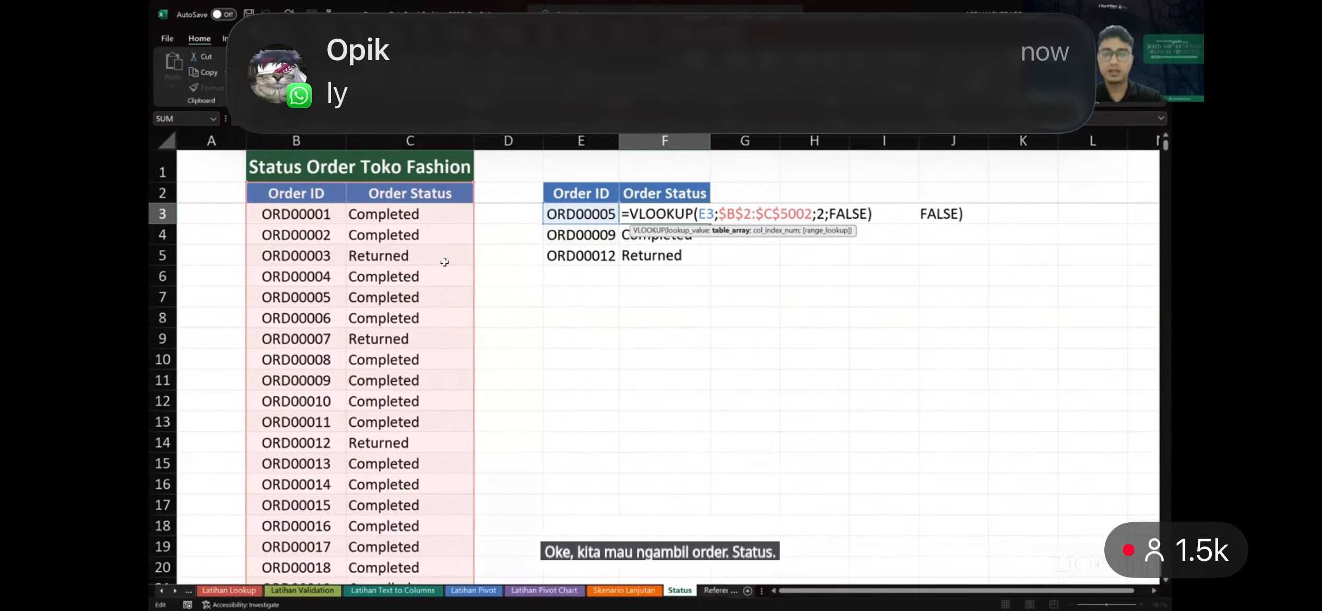
{"action": "key", "text": "BackSpace"}
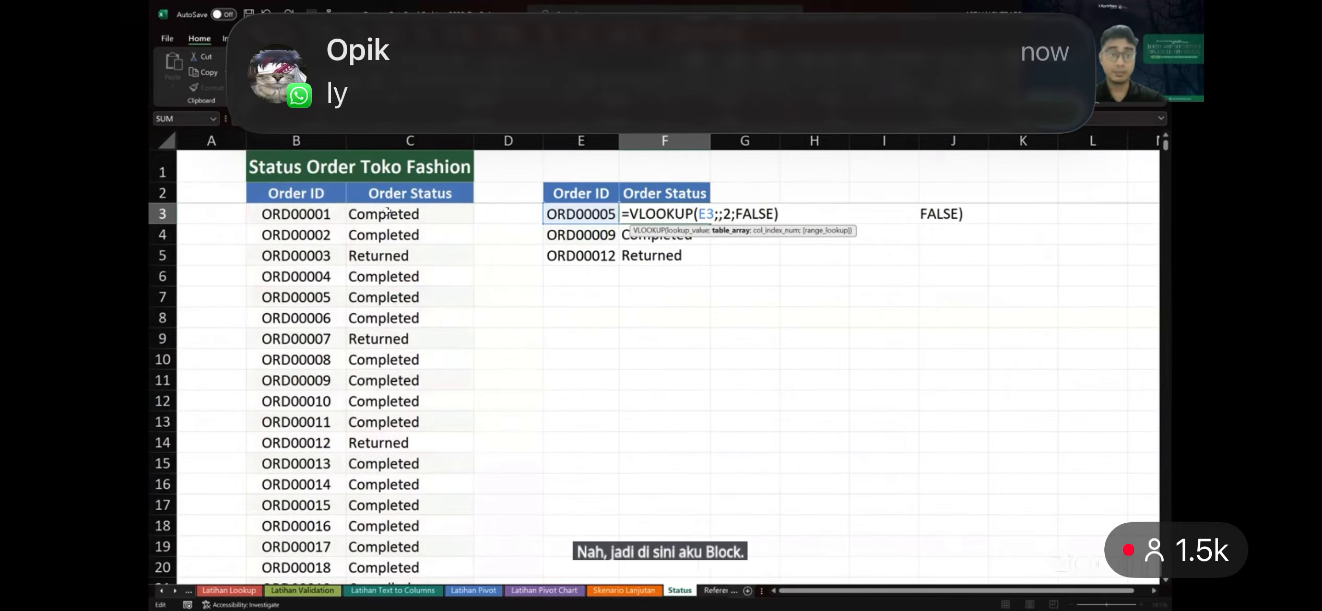
{"action": "left_click", "coordinate": [312, 196]}
{"action": "key", "text": "ctrl+shift+Down"}
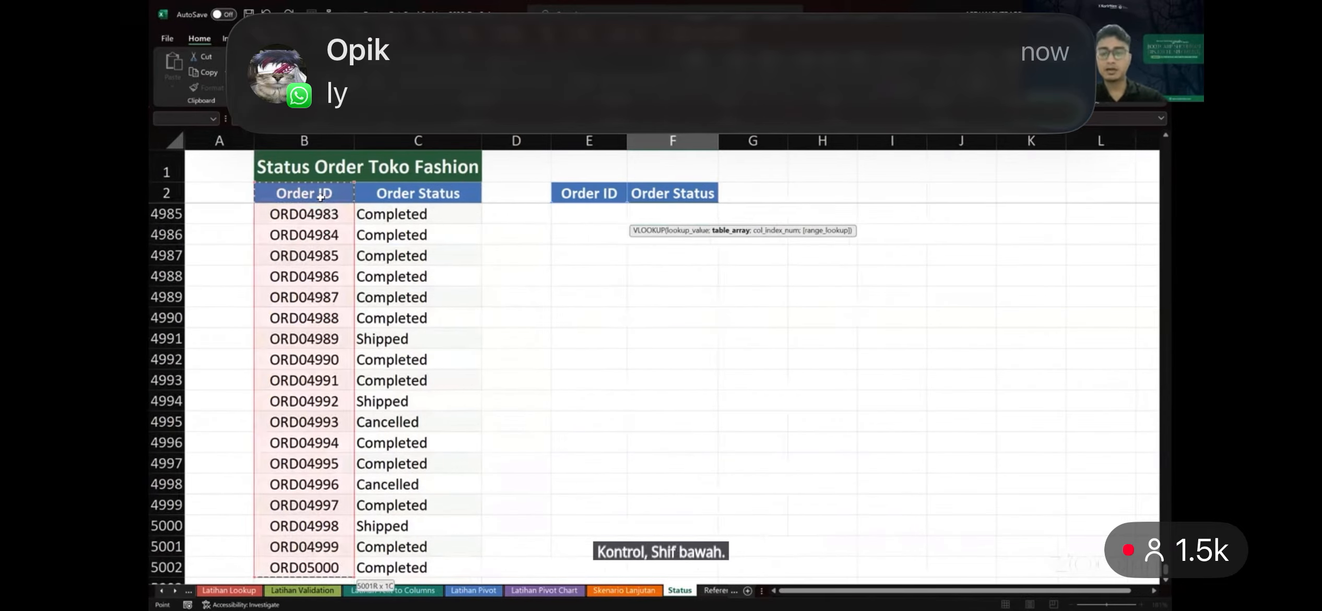
{"action": "key", "text": "shift+Right"}
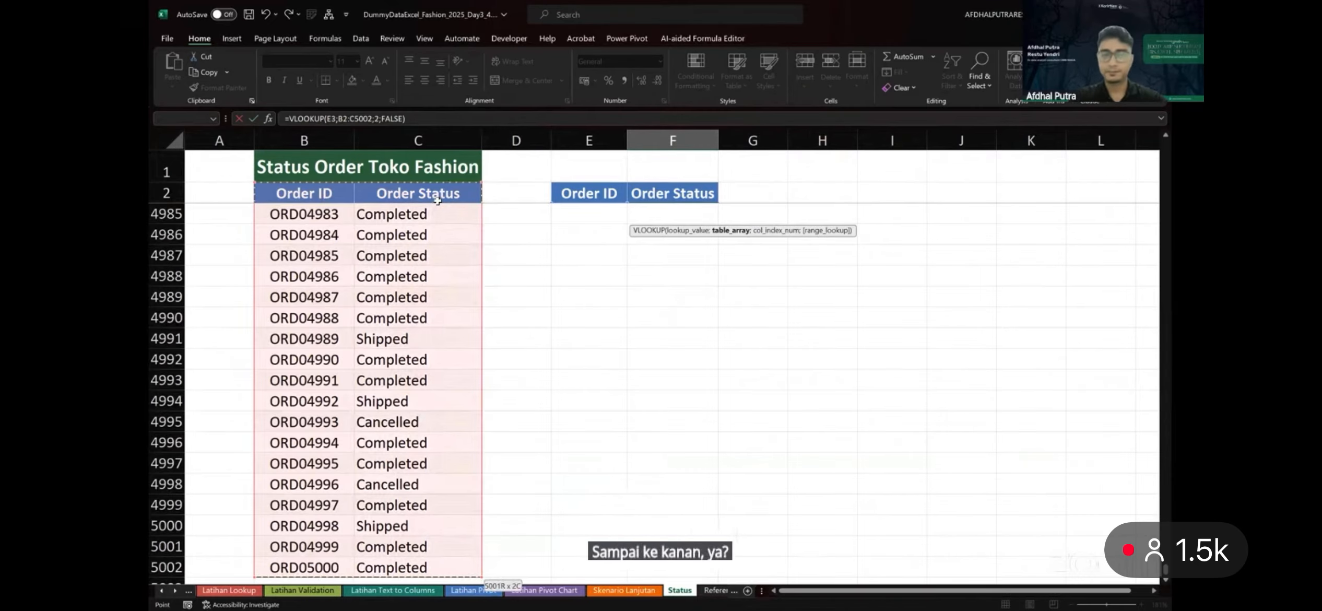
{"action": "type", "text": ";"}
{"action": "key", "text": "ctrl+BackSpace"}
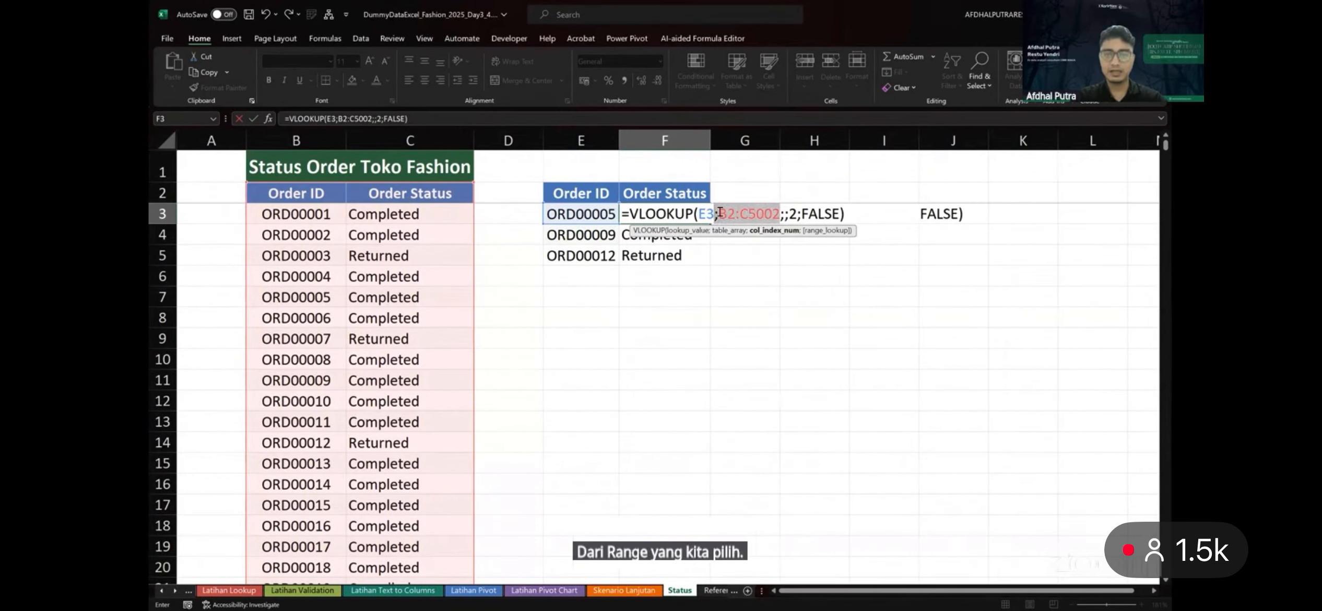
{"action": "key", "text": "F4"}
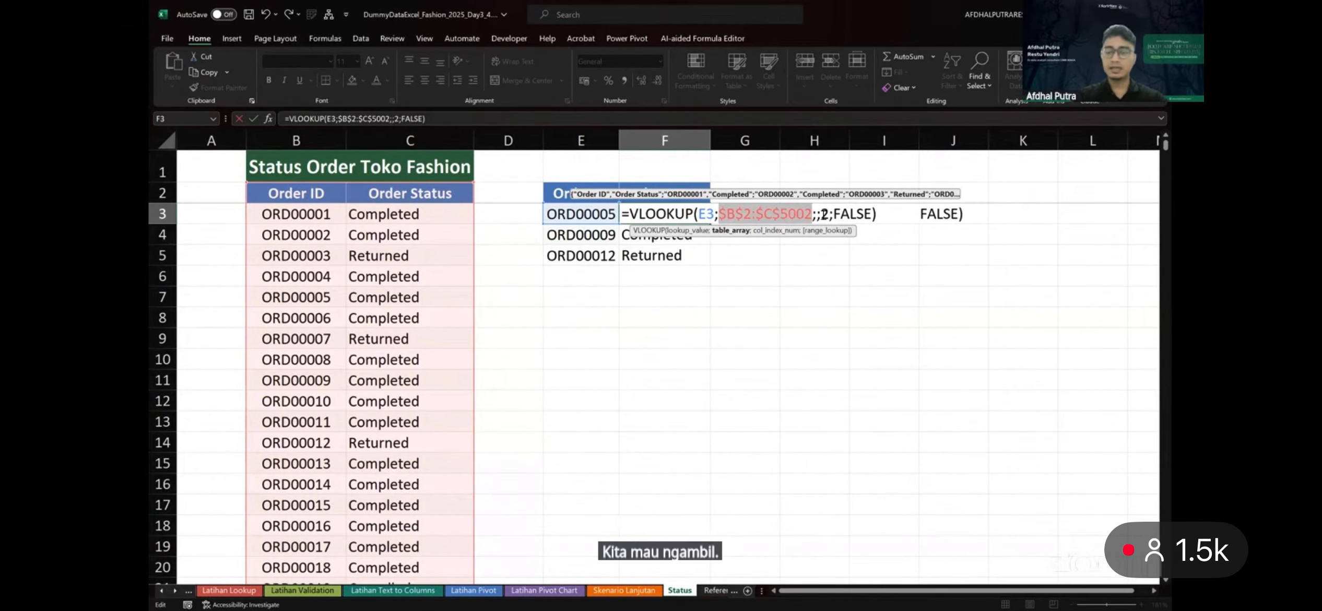
{"action": "key", "text": "BackSpace"}
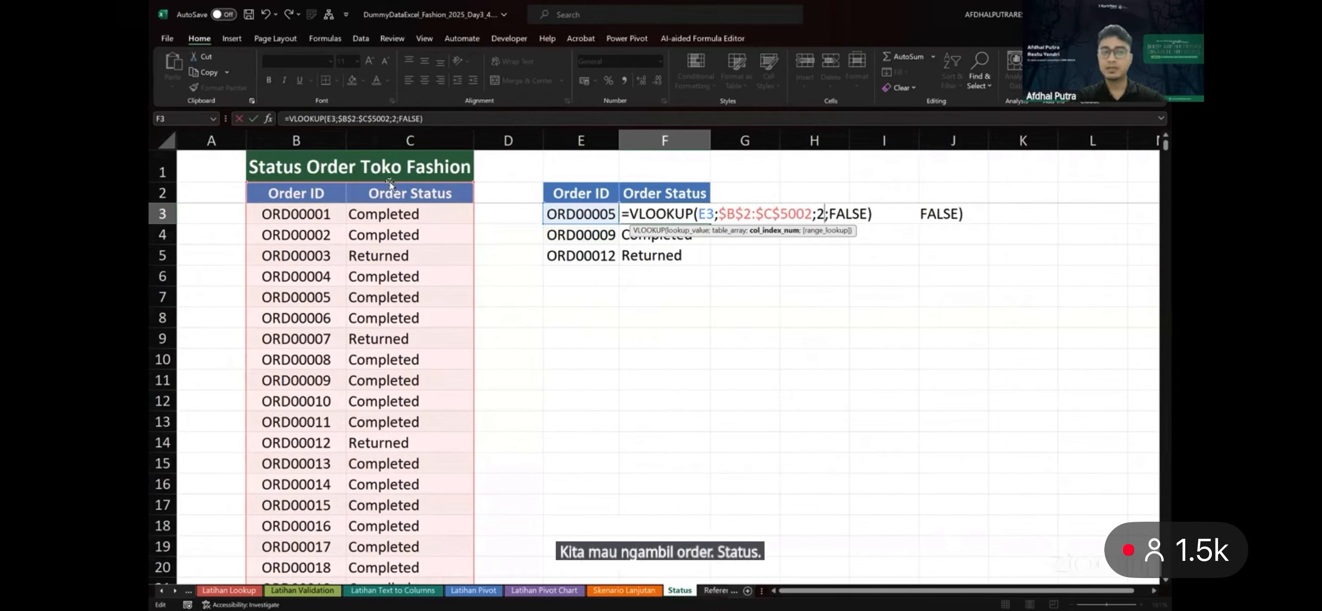
{"action": "key", "text": "Return"}
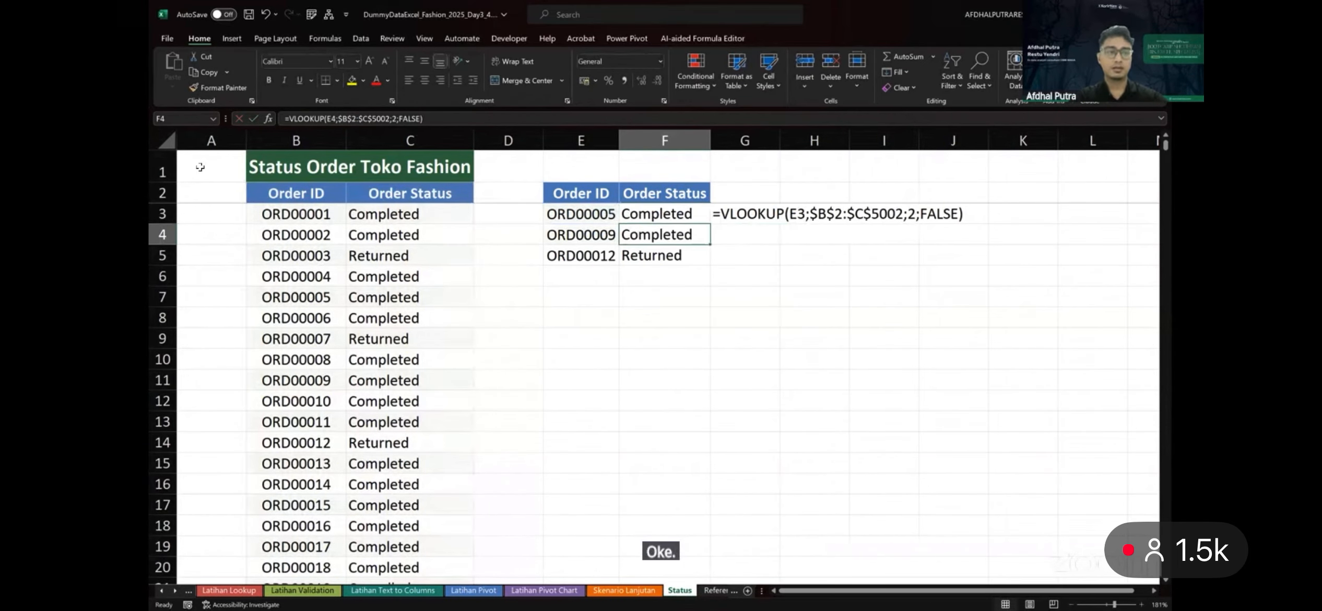
Insert a row above the Status sheet's header row and enter 1 above Order ID and 2 above Order Status
{"action": "left_click", "coordinate": [162, 194]}
{"action": "key", "text": "ctrl+shift+plus"}
{"action": "left_click", "coordinate": [296, 193]}
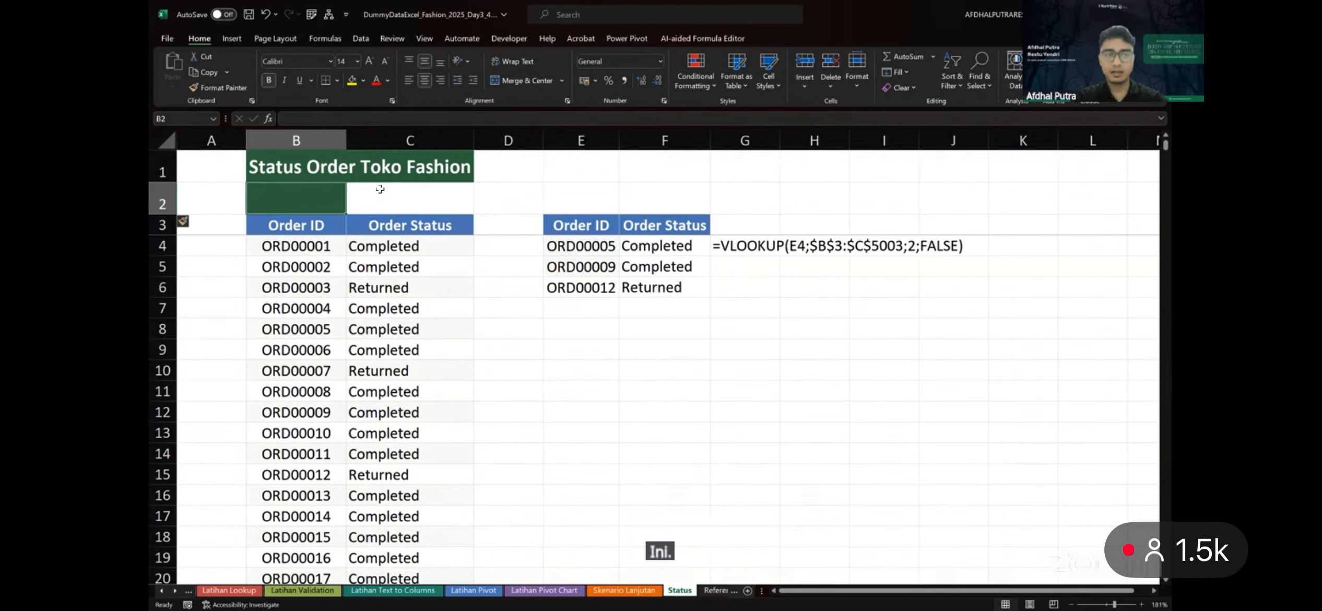
{"action": "type", "text": "1"}
{"action": "left_click", "coordinate": [379, 189]}
{"action": "type", "text": "2"}
Copy the green title formatting of B2 to C2 in the column number row
{"action": "left_click", "coordinate": [296, 199]}
{"action": "left_click", "coordinate": [223, 88]}
{"action": "left_click", "coordinate": [410, 198]}
Replace FALSE with 0 as the range lookup argument of the VLOOKUP in F4
{"action": "double_click", "coordinate": [674, 246]}
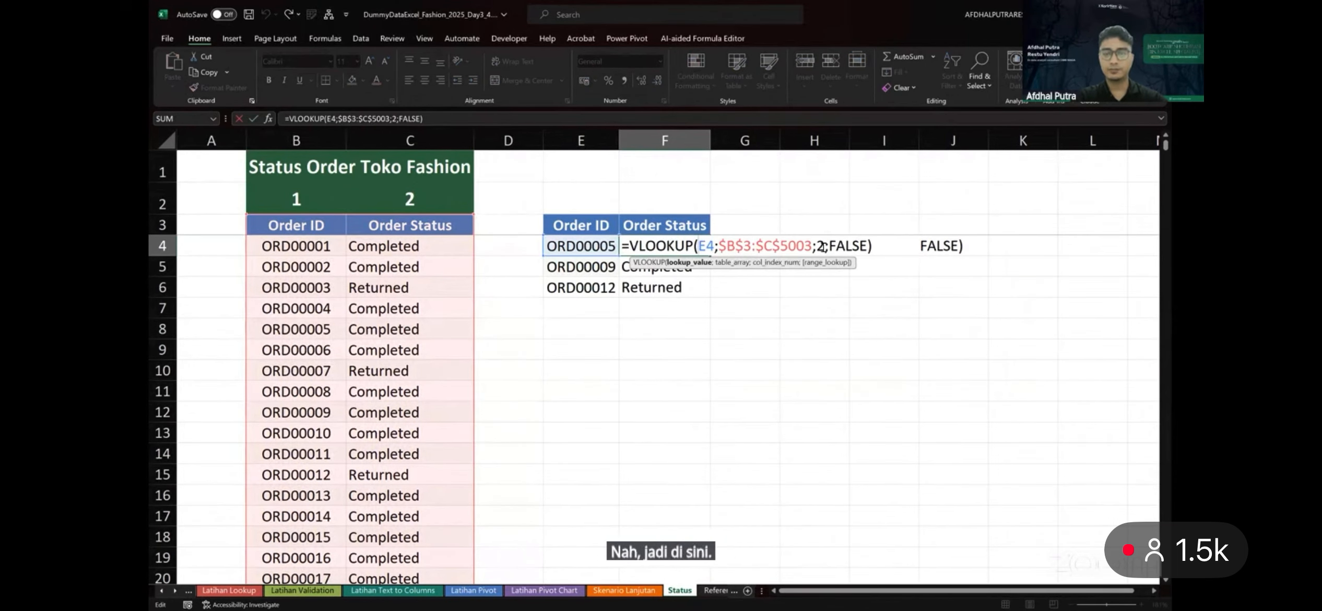
{"action": "left_click", "coordinate": [824, 246]}
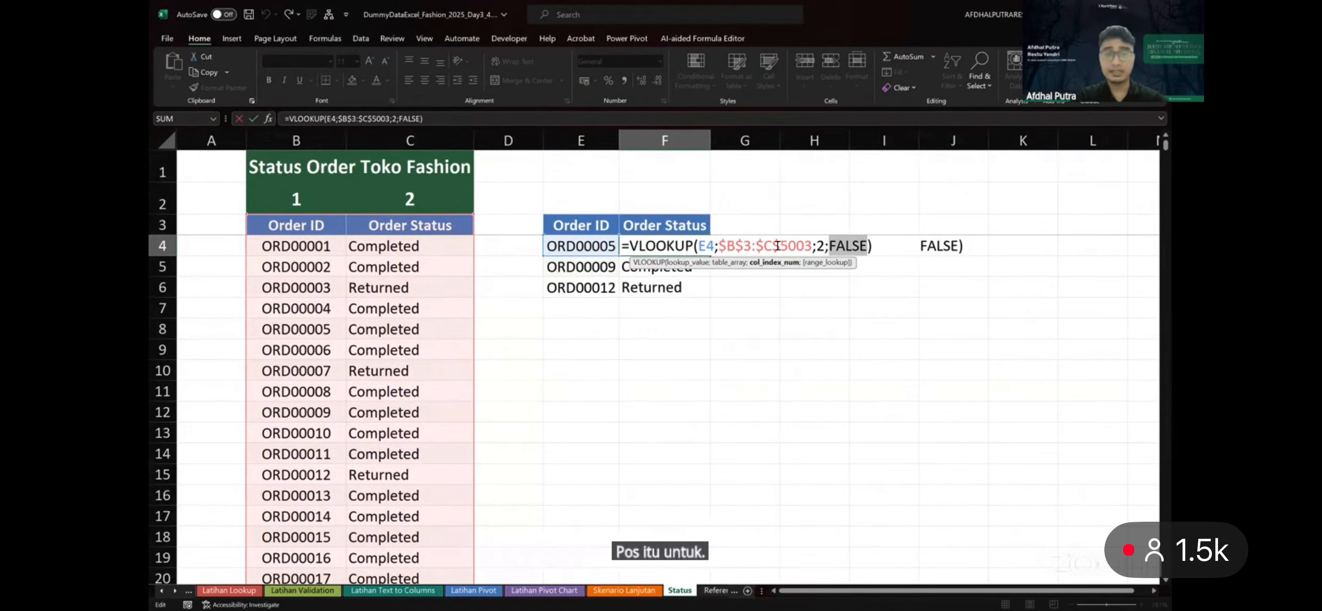
{"action": "left_click", "coordinate": [719, 243]}
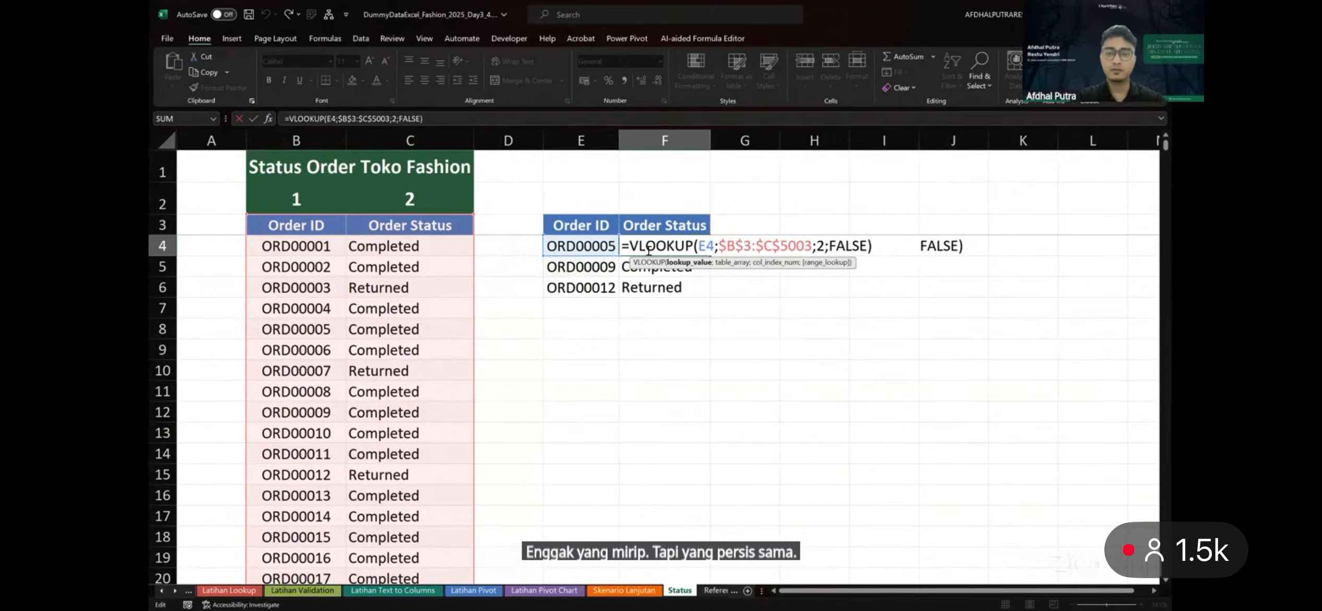
{"action": "key", "text": "Right"}
{"action": "key", "text": "Right"}
{"action": "key", "text": "Right"}
{"action": "key", "text": "Right"}
{"action": "key", "text": "Right"}
{"action": "key", "text": "Right"}
{"action": "key", "text": "Right"}
{"action": "key", "text": "Right"}
{"action": "key", "text": "Right"}
{"action": "key", "text": "Right"}
{"action": "key", "text": "Right"}
{"action": "key", "text": "Right"}
{"action": "key", "text": "Right"}
{"action": "key", "text": "Right"}
{"action": "key", "text": "ctrl+shift+Right"}
{"action": "type", "text": "0"}
{"action": "key", "text": "Return"}
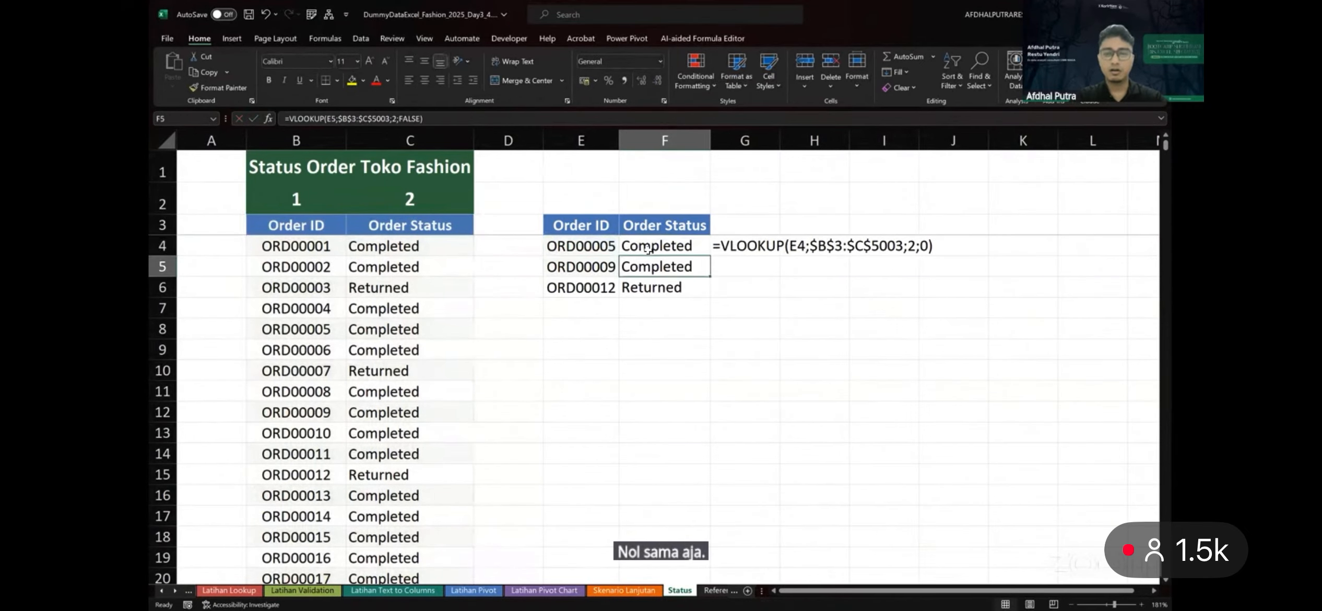
Change the lookup Order ID in E4 to ORD00000
{"action": "key", "text": "Up"}
{"action": "key", "text": "Left"}
{"action": "key", "text": "F2"}
{"action": "key", "text": "BackSpace"}
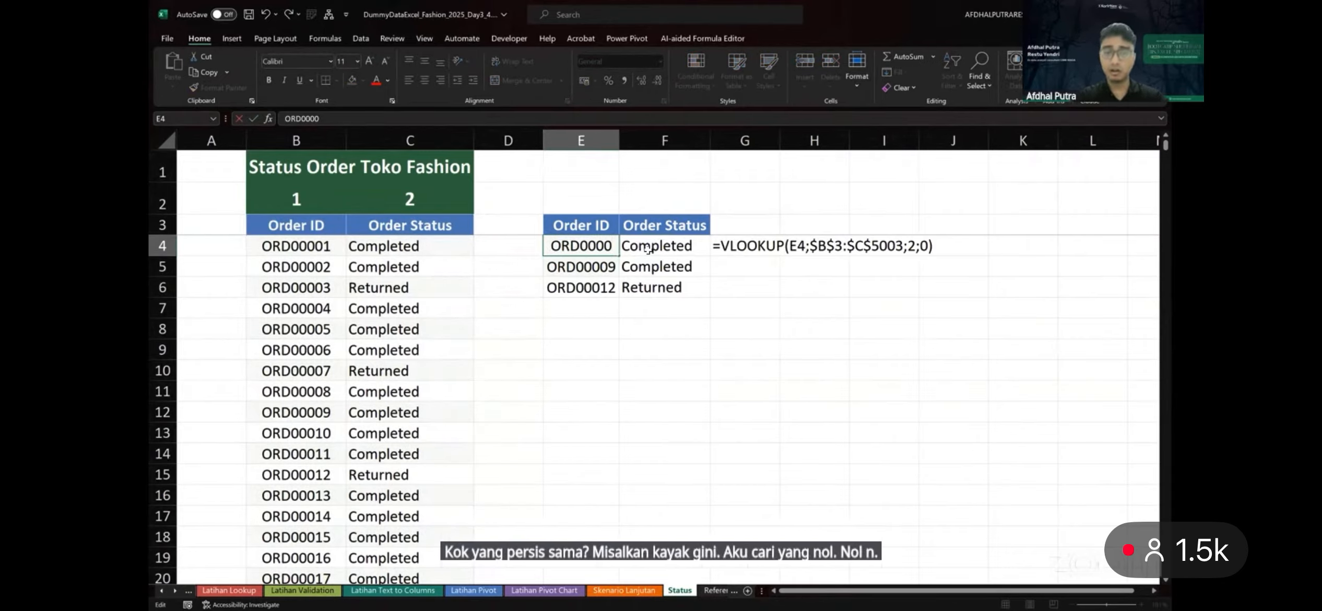
{"action": "type", "text": "0"}
{"action": "key", "text": "Return"}
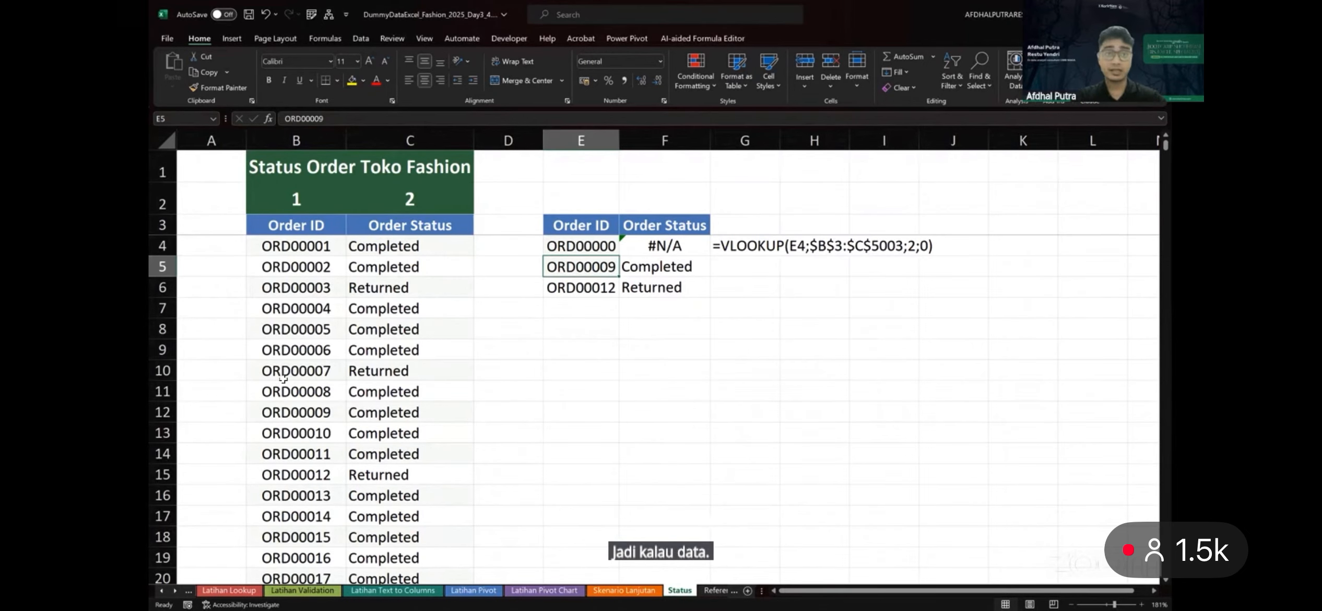
{"action": "left_click", "coordinate": [678, 241]}
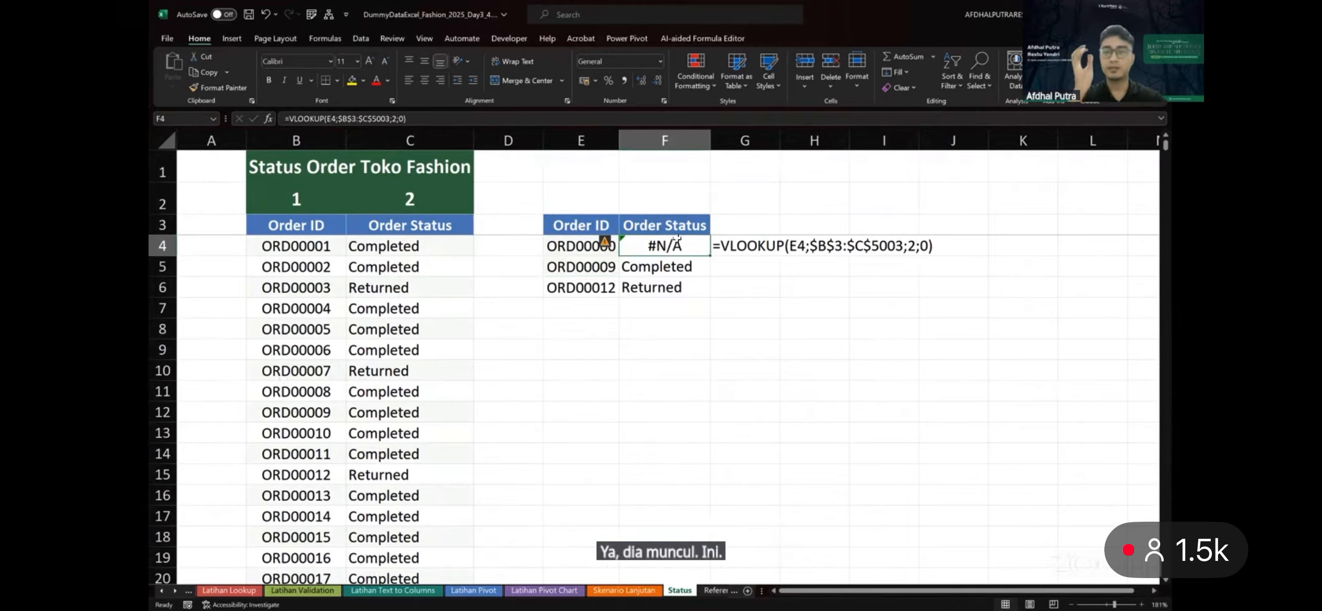
{"action": "key", "text": "F2"}
{"action": "key", "text": "Left"}
{"action": "key", "text": "BackSpace"}
{"action": "key", "text": "Escape"}
{"action": "key", "text": "Escape"}
{"action": "key", "text": "Left"}
{"action": "key", "text": "Return"}
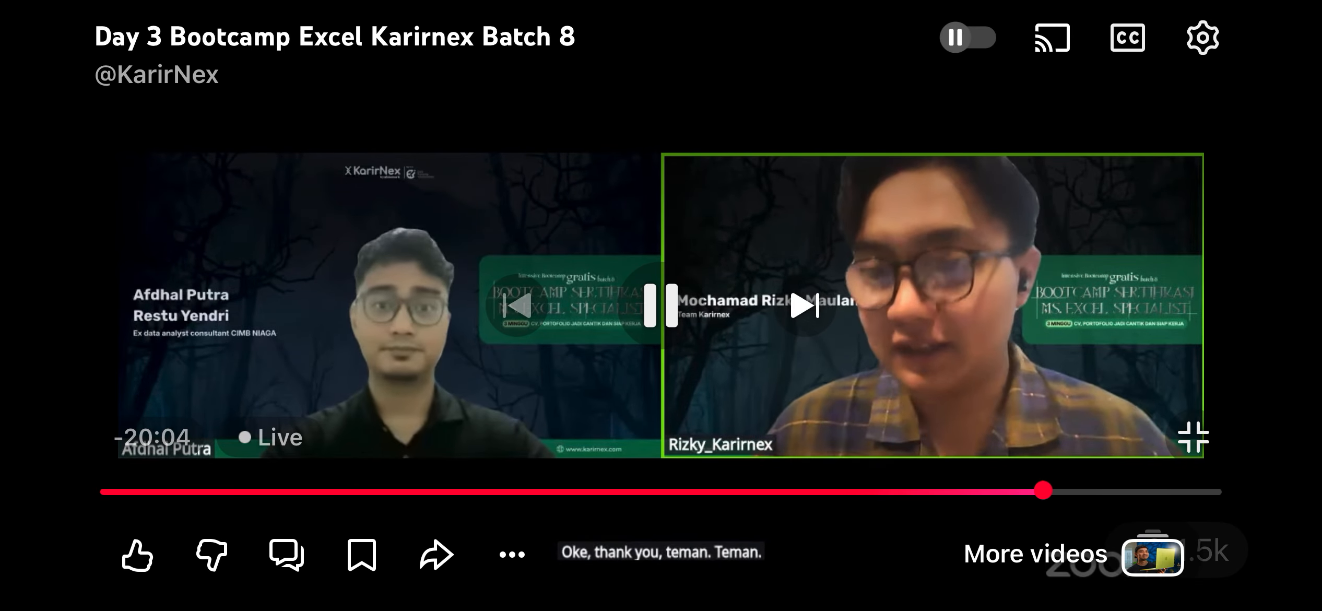
{"action": "double_click", "coordinate": [1144, 279]}
{"action": "left_click", "coordinate": [1143, 279]}
{"action": "left_click", "coordinate": [1144, 280]}
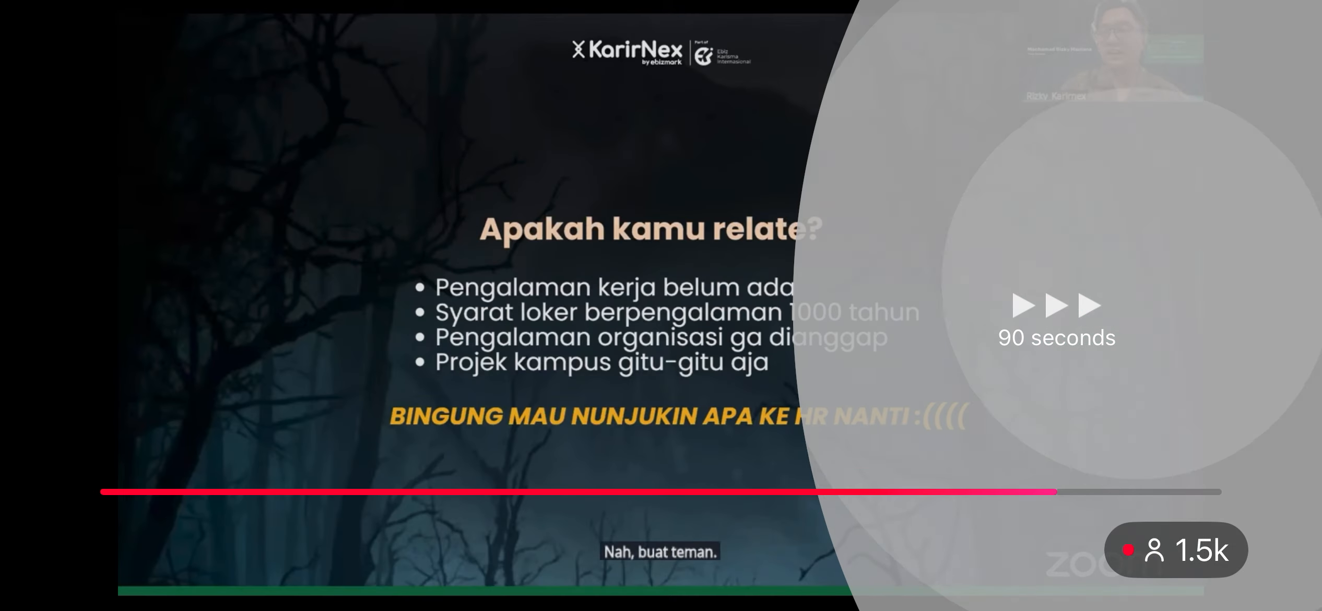
{"action": "left_click", "coordinate": [1144, 279]}
{"action": "double_click", "coordinate": [1149, 282]}
{"action": "left_click", "coordinate": [1149, 282]}
{"action": "left_click", "coordinate": [1149, 282]}
{"action": "double_click", "coordinate": [1149, 282]}
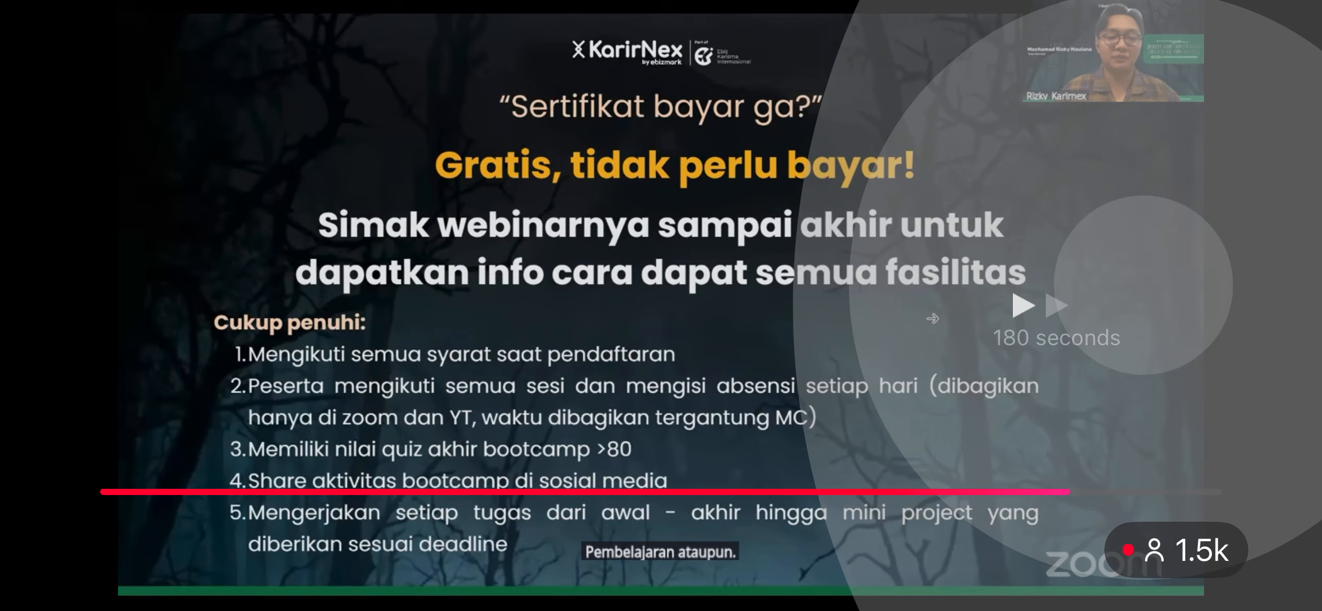
{"action": "double_click", "coordinate": [1149, 282]}
{"action": "left_click", "coordinate": [1149, 282]}
{"action": "left_click", "coordinate": [1149, 282]}
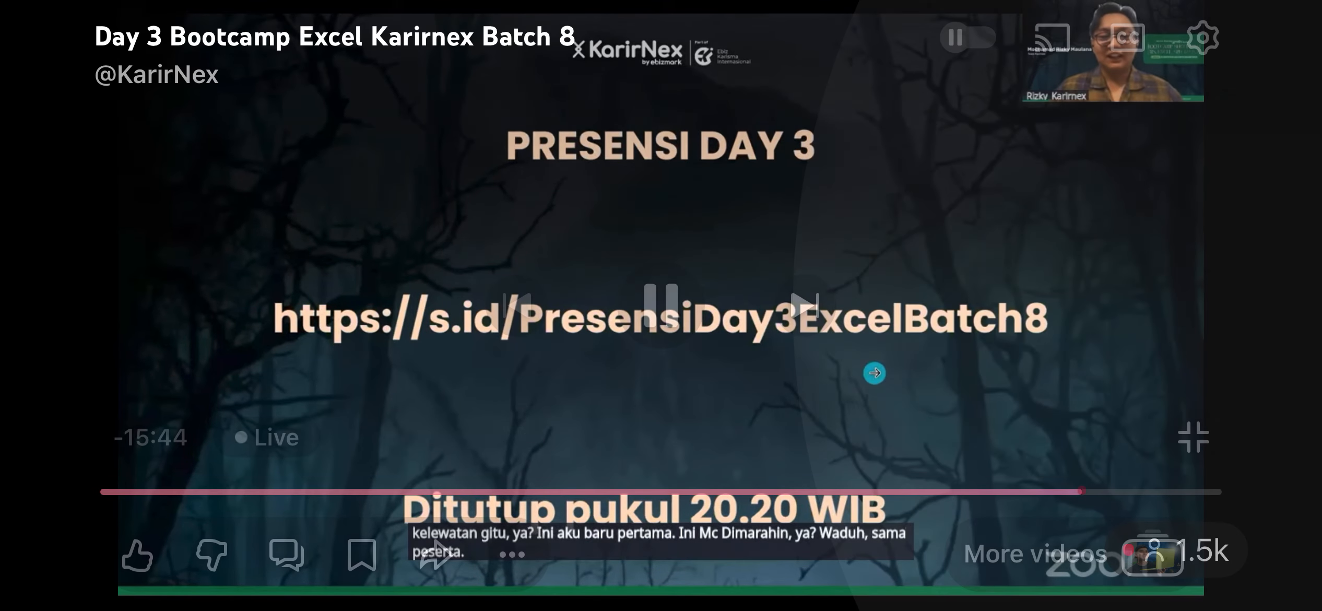
{"action": "left_click", "coordinate": [1149, 282]}
{"action": "left_click", "coordinate": [1149, 282]}
{"action": "left_click", "coordinate": [1149, 282]}
{"action": "left_click", "coordinate": [1149, 282]}
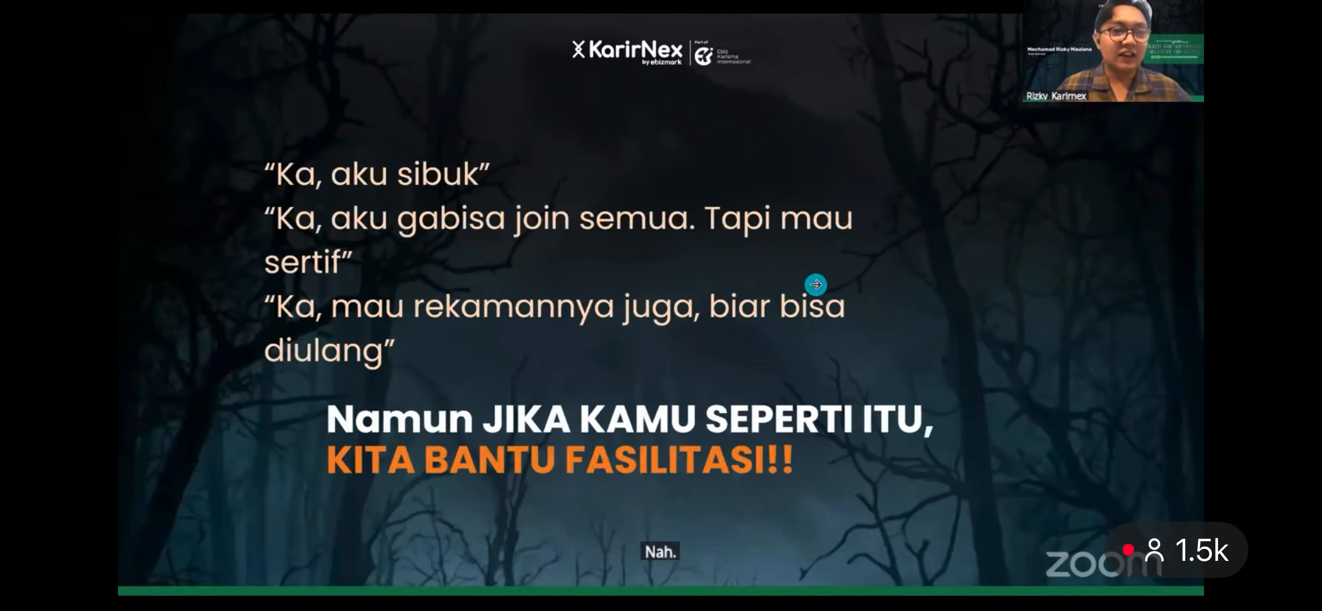
{"action": "double_click", "coordinate": [1206, 284]}
{"action": "left_click", "coordinate": [1206, 285]}
{"action": "left_click", "coordinate": [1175, 282]}
{"action": "left_click", "coordinate": [1175, 282]}
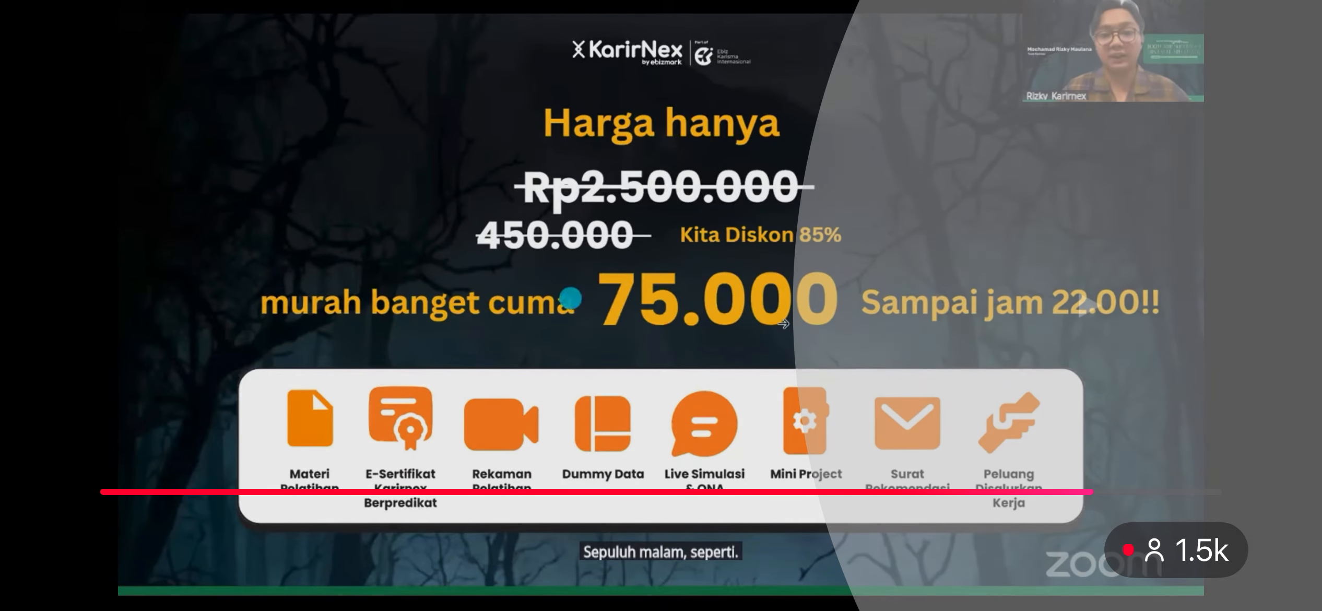
{"action": "double_click", "coordinate": [1121, 278]}
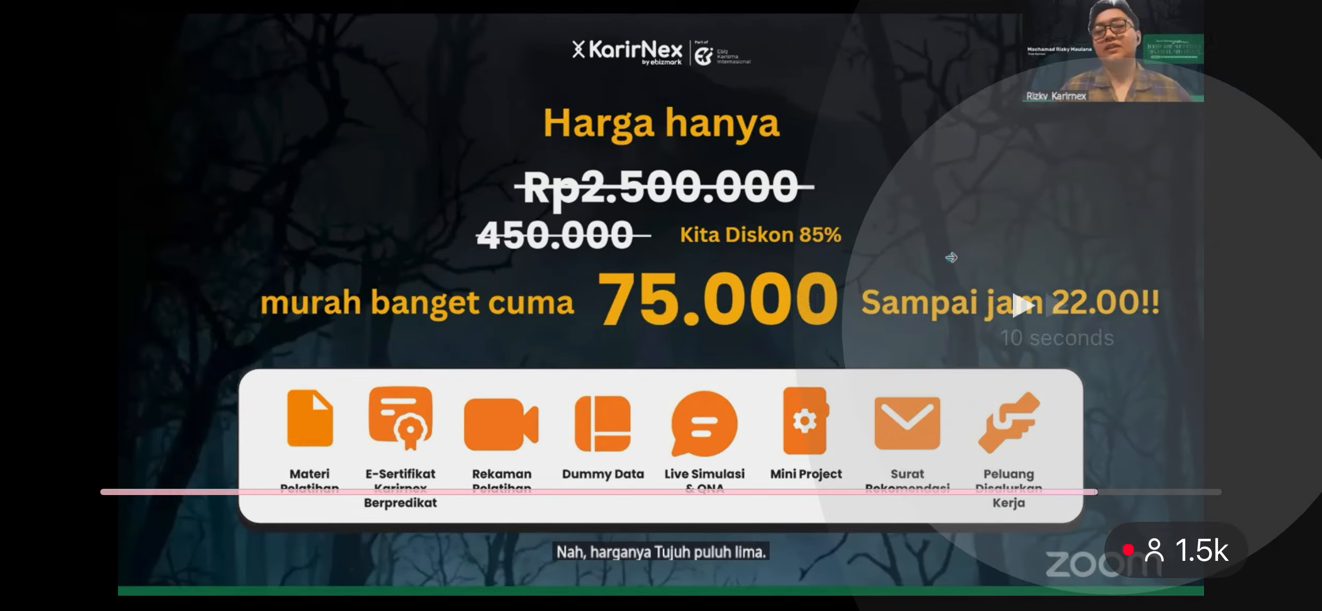
{"action": "double_click", "coordinate": [1123, 293]}
{"action": "left_click", "coordinate": [1123, 293]}
{"action": "double_click", "coordinate": [1165, 304]}
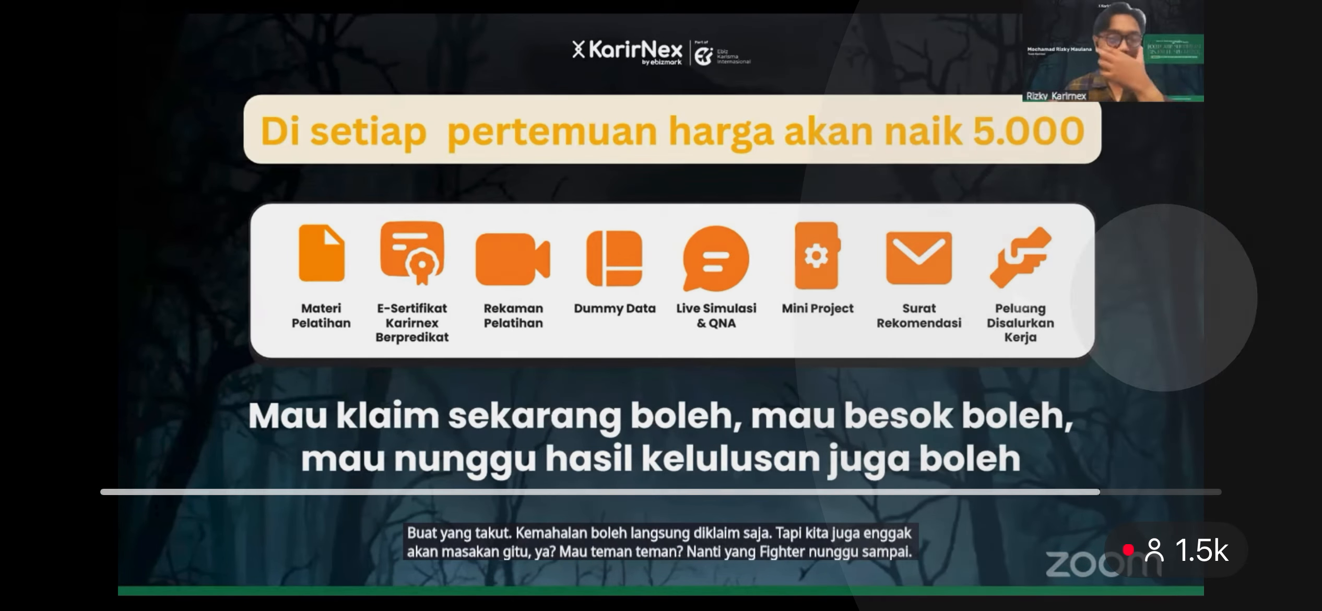
Skip ahead in the livestream past the promotional slides to the two speakers' camera view
{"action": "left_click", "coordinate": [1166, 300]}
{"action": "left_click", "coordinate": [1166, 300]}
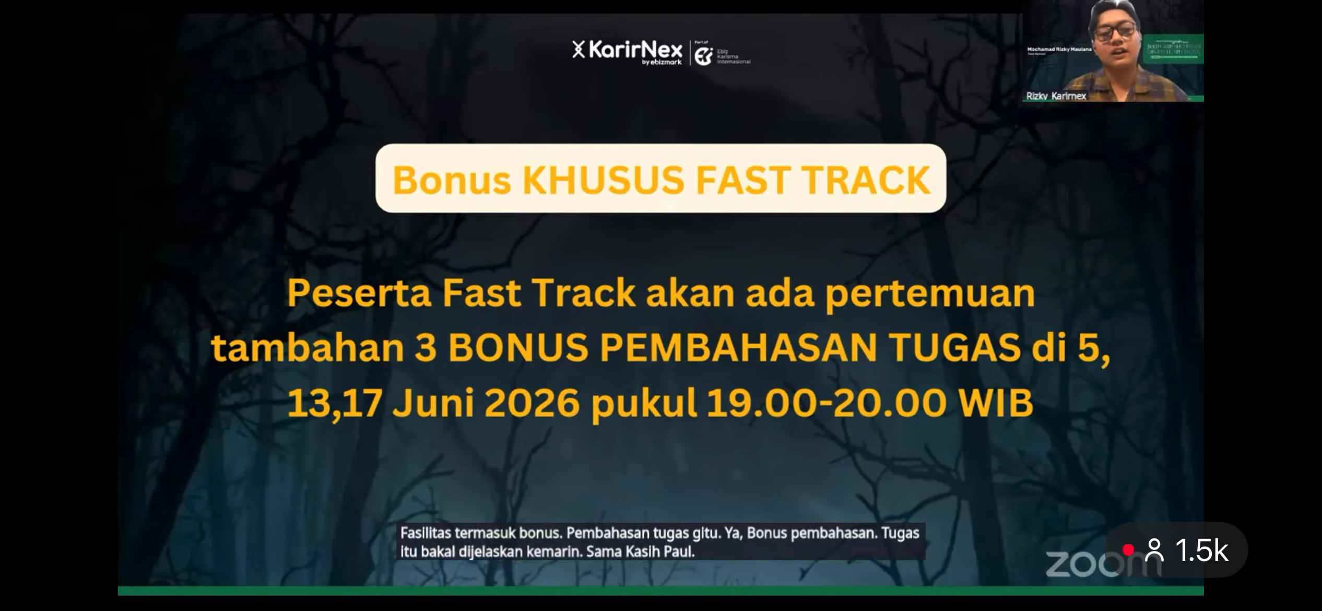
{"action": "double_click", "coordinate": [878, 318]}
{"action": "left_click", "coordinate": [878, 318]}
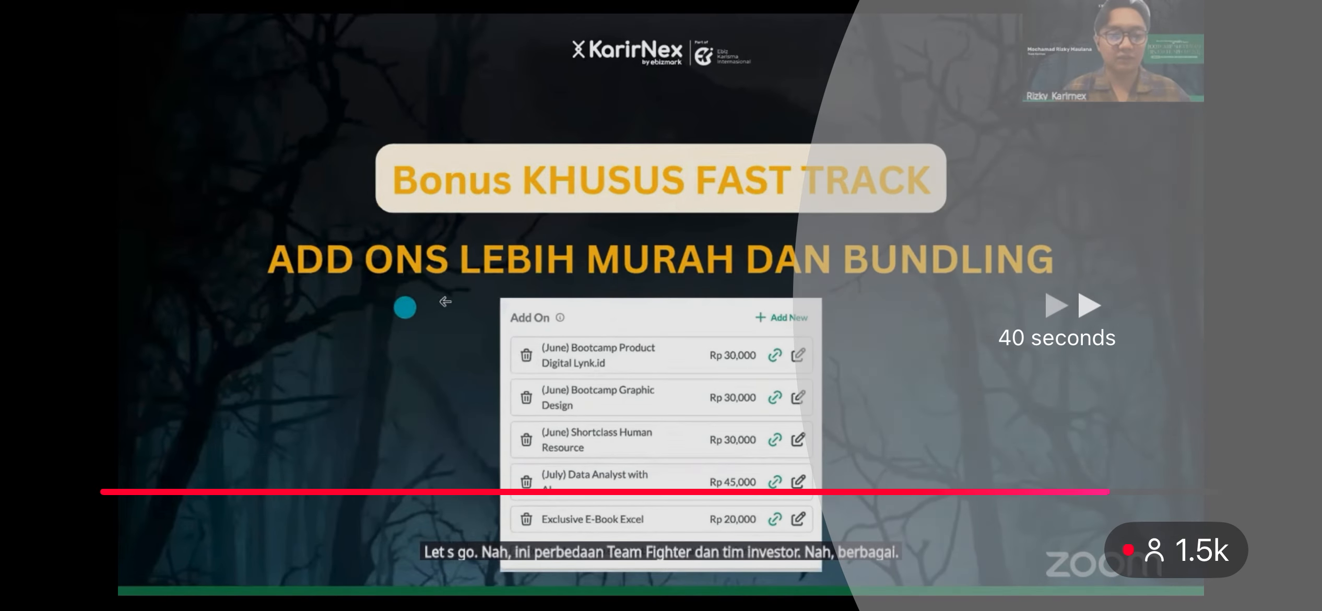
{"action": "double_click", "coordinate": [1149, 300]}
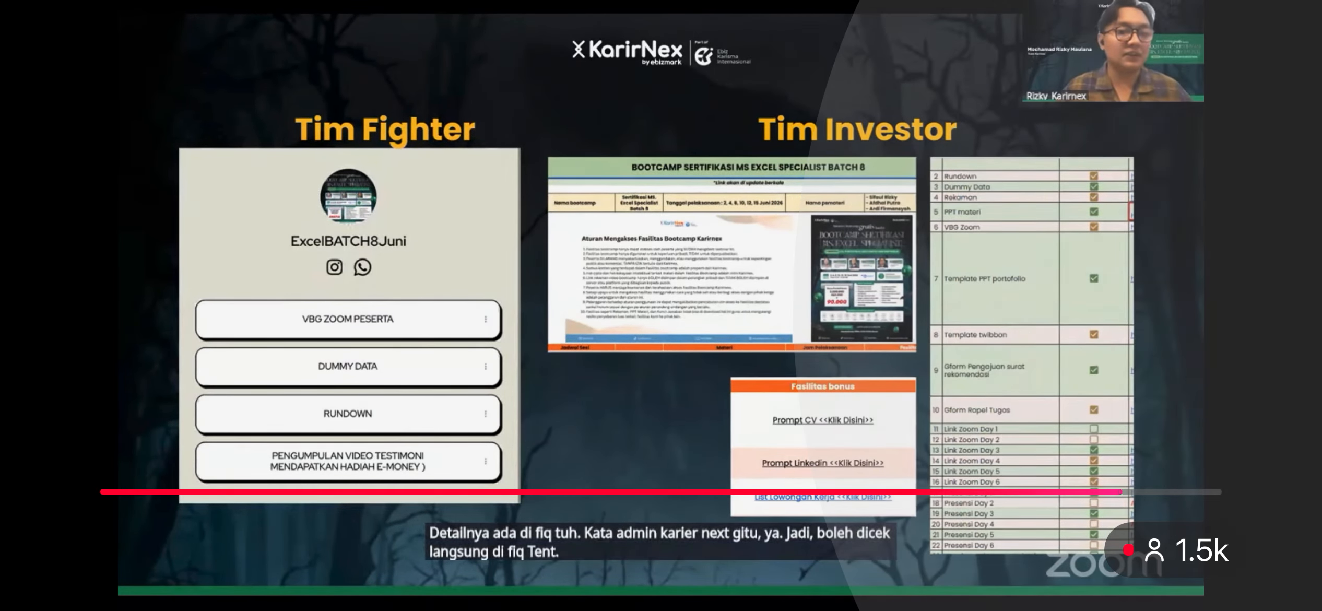
{"action": "double_click", "coordinate": [1012, 303]}
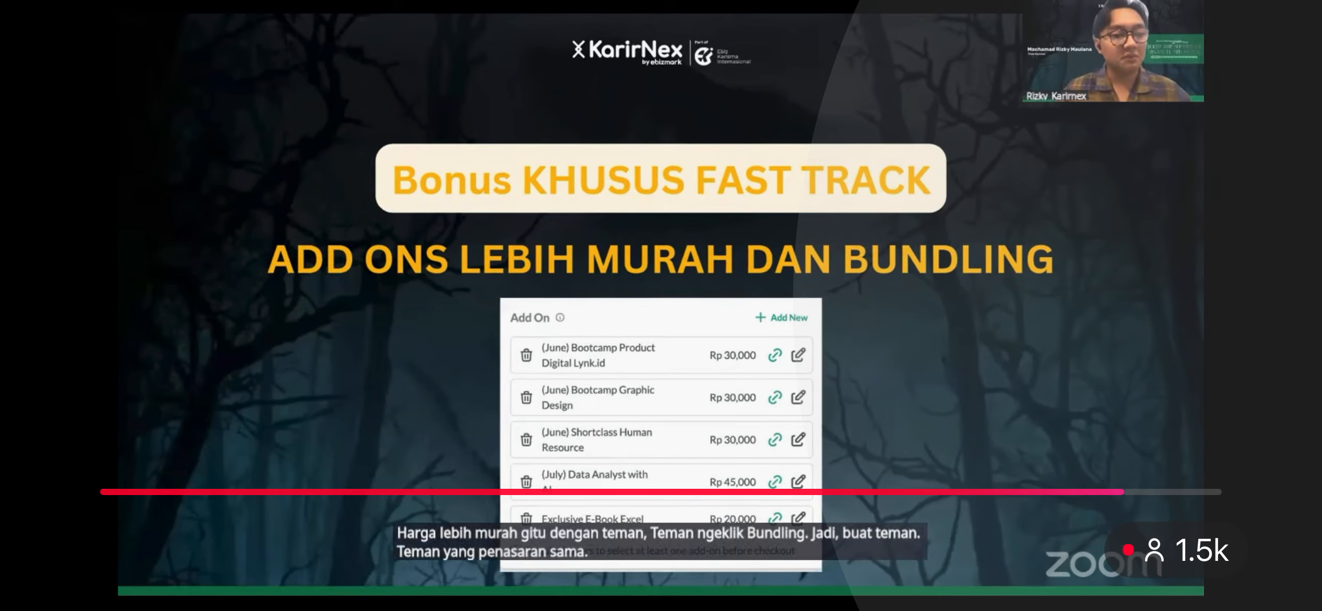
{"action": "double_click", "coordinate": [1164, 292]}
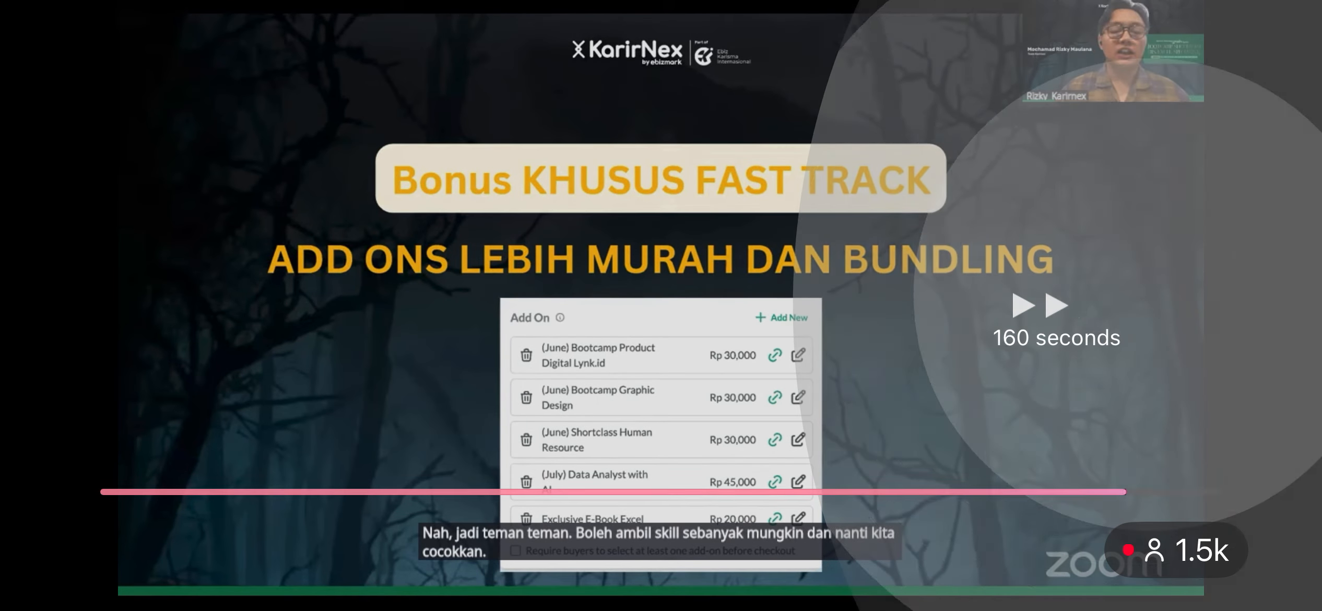
{"action": "double_click", "coordinate": [1149, 295]}
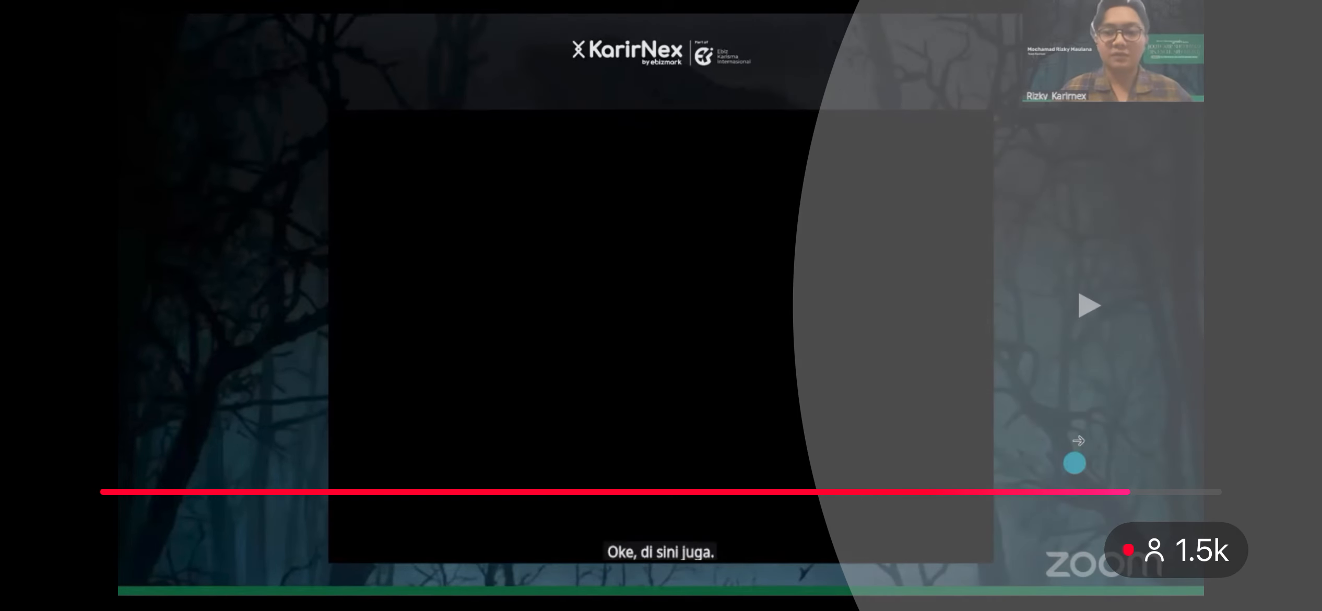
{"action": "left_click", "coordinate": [757, 316]}
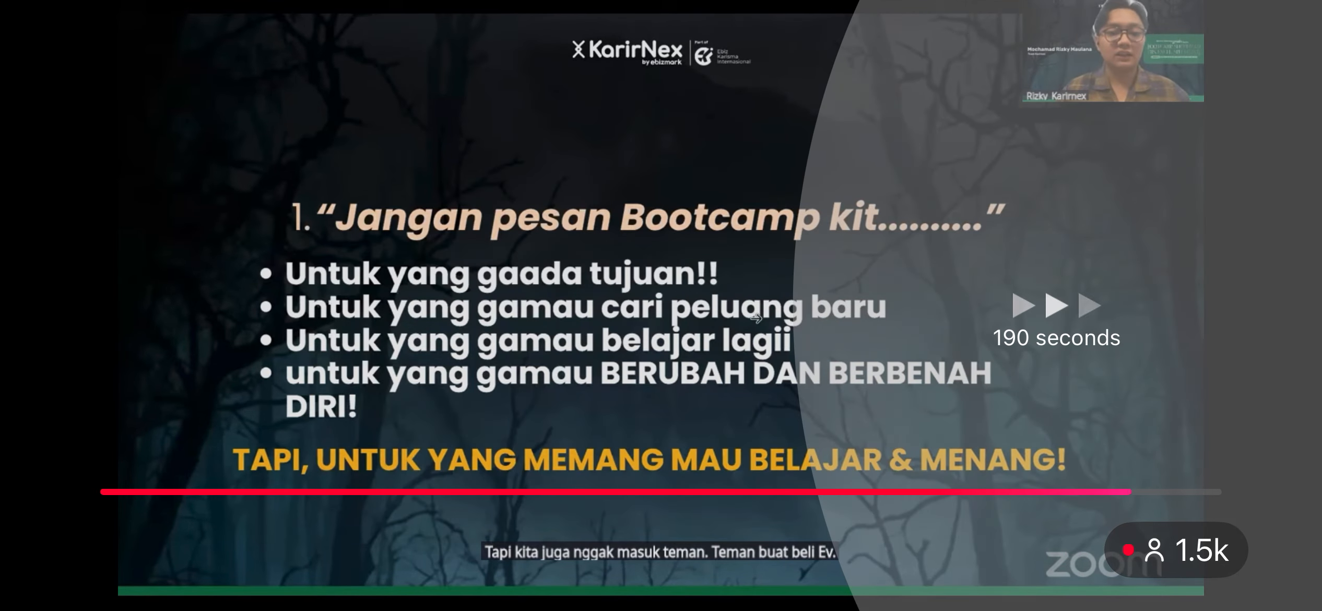
{"action": "left_click", "coordinate": [758, 316]}
{"action": "left_click", "coordinate": [758, 316]}
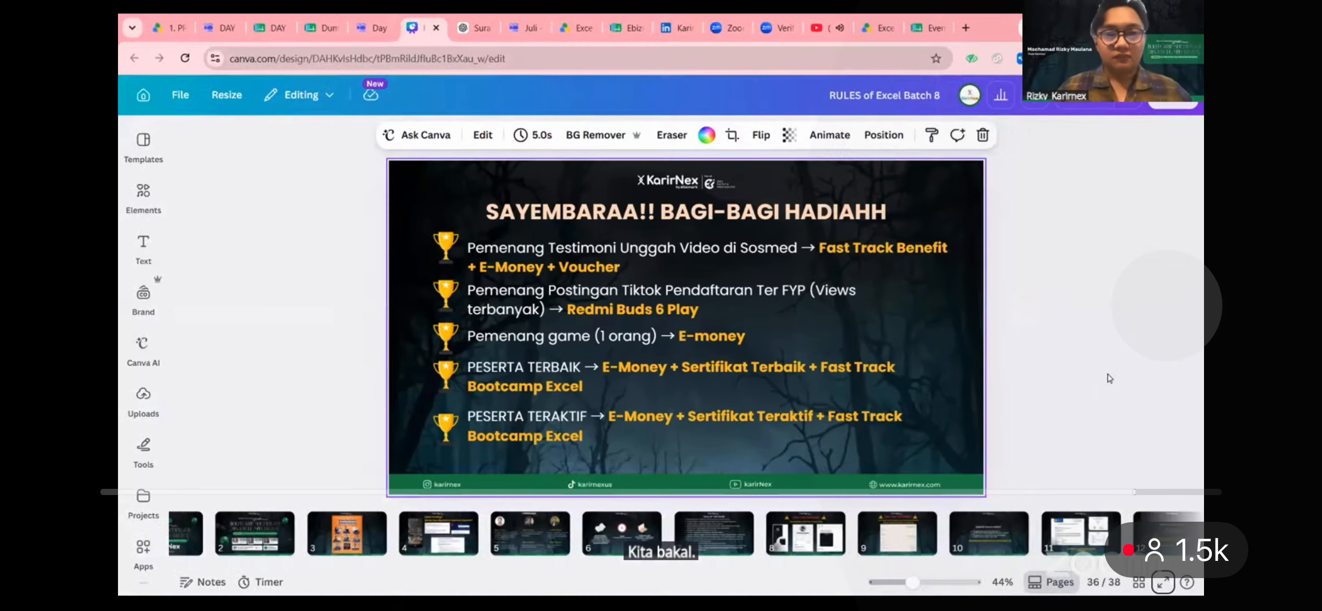
{"action": "left_click", "coordinate": [1162, 307]}
{"action": "double_click", "coordinate": [1162, 307]}
{"action": "double_click", "coordinate": [1162, 307]}
{"action": "left_click", "coordinate": [1162, 307]}
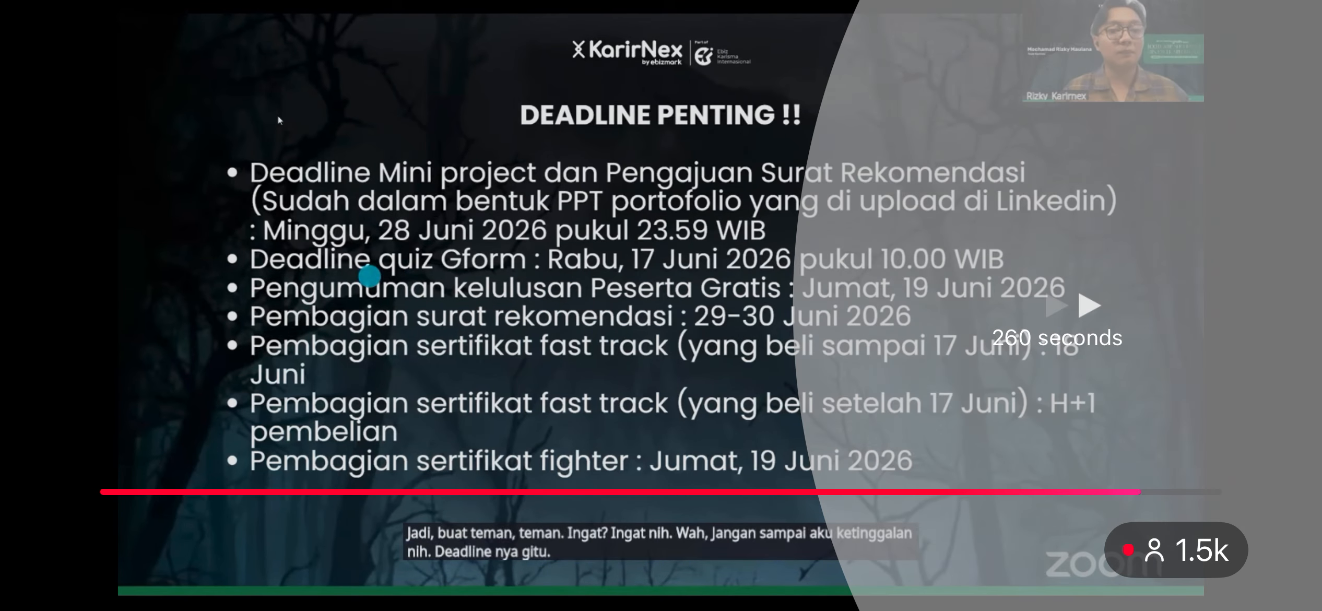
{"action": "left_click", "coordinate": [1162, 300]}
{"action": "left_click", "coordinate": [1149, 298]}
{"action": "left_click", "coordinate": [1134, 295]}
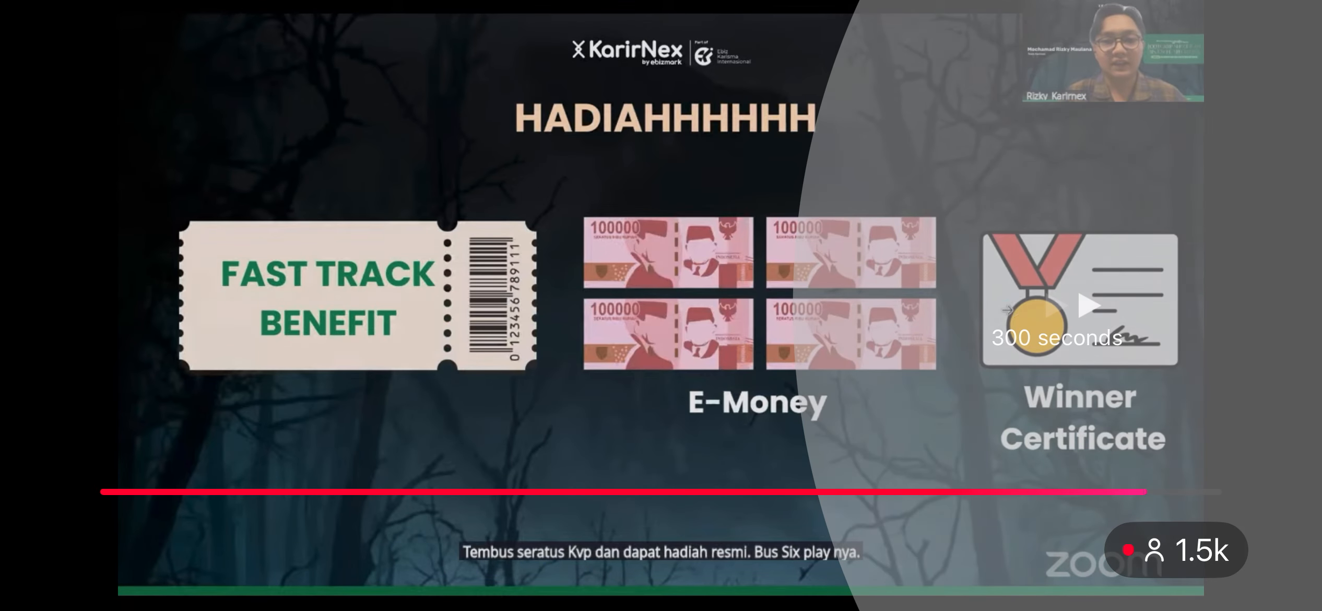
{"action": "left_click", "coordinate": [1143, 295]}
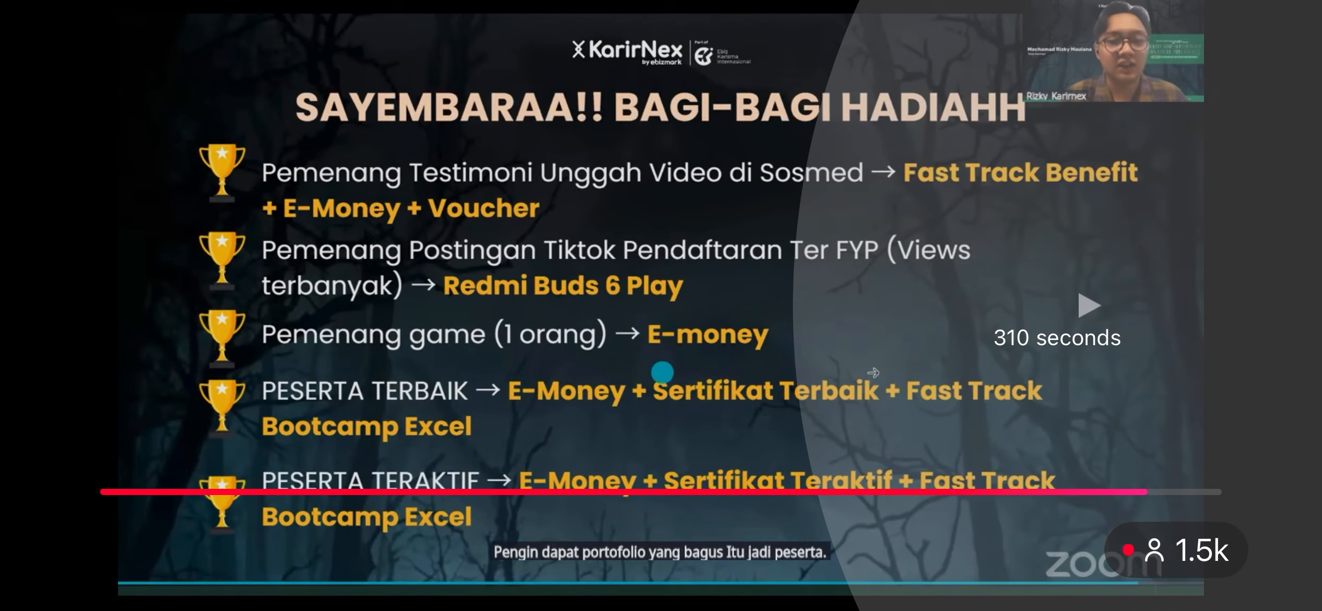
{"action": "left_click", "coordinate": [1144, 295]}
{"action": "left_click", "coordinate": [980, 270]}
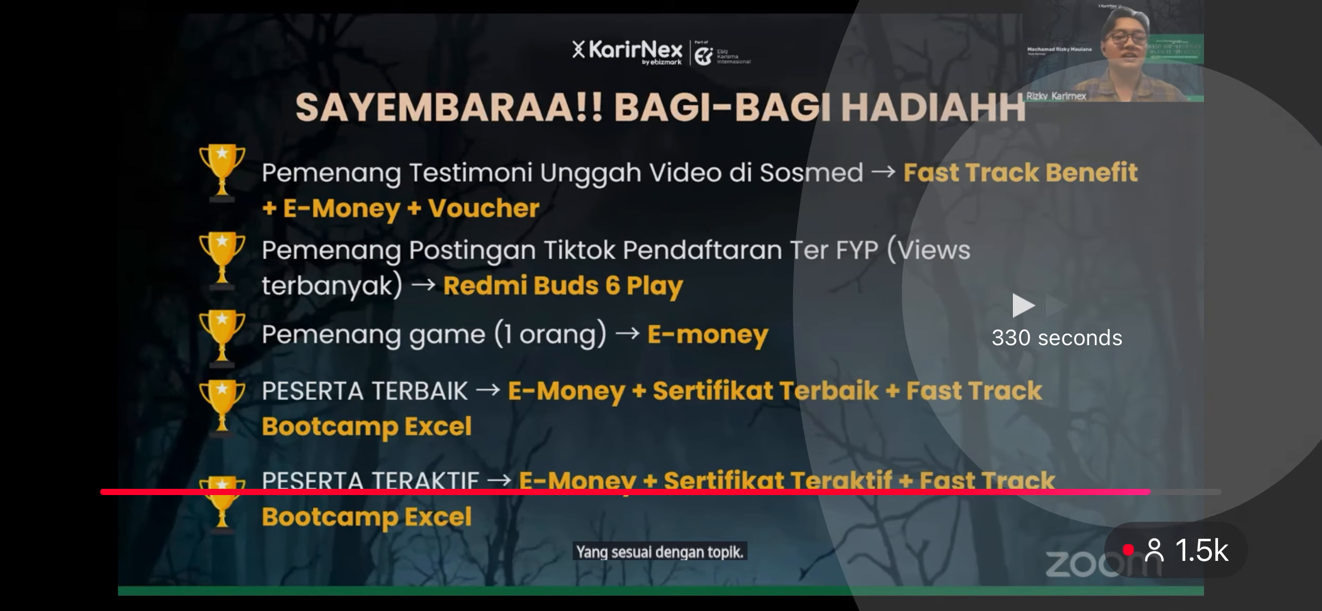
{"action": "left_click", "coordinate": [980, 270]}
{"action": "left_click", "coordinate": [980, 271]}
{"action": "left_click", "coordinate": [821, 92]}
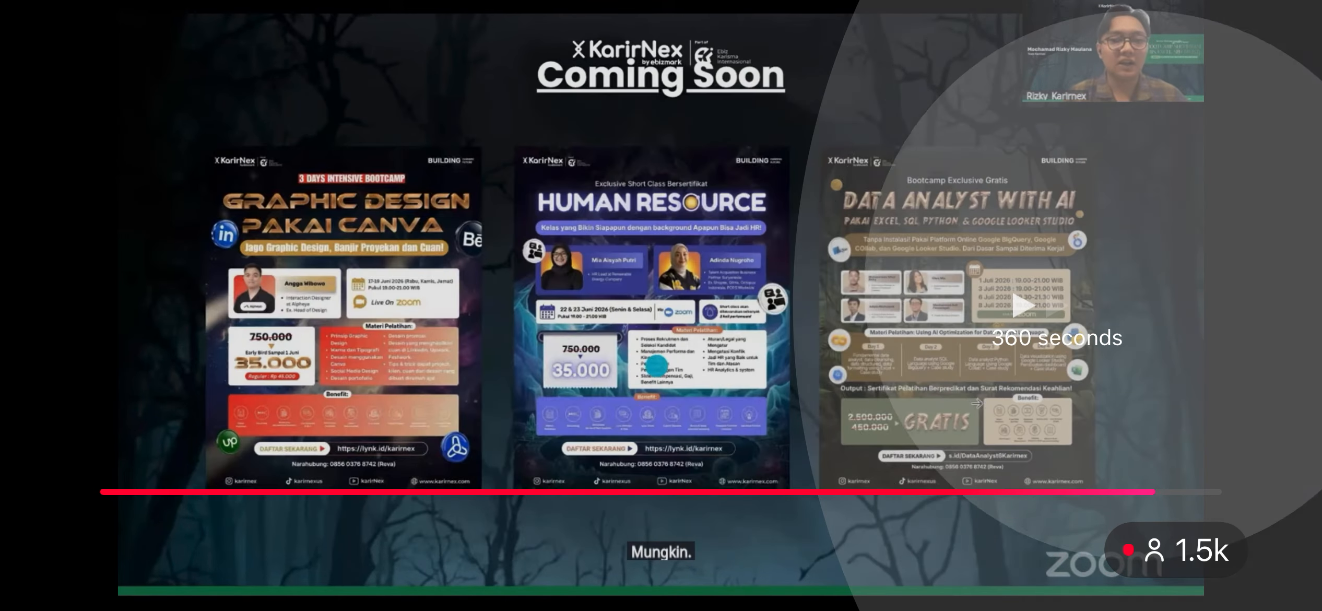
{"action": "left_click", "coordinate": [821, 92]}
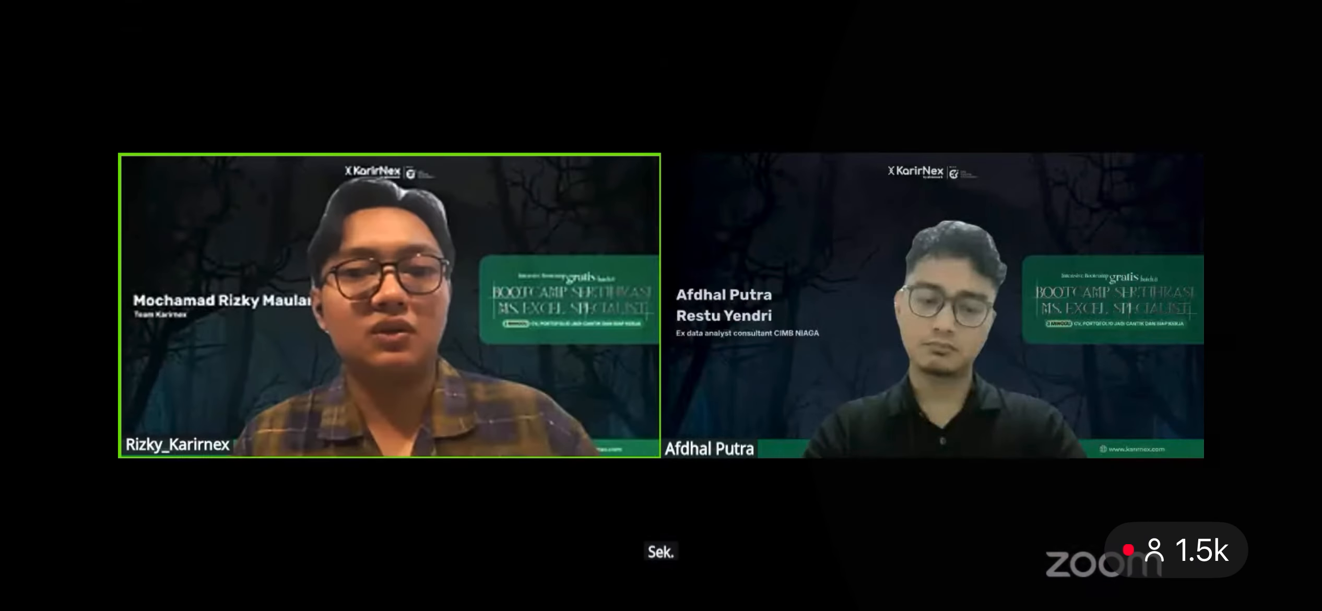
Set the video's playback speed to 1.25x and return to the livestream
{"action": "left_click", "coordinate": [661, 305]}
{"action": "left_click", "coordinate": [1203, 37]}
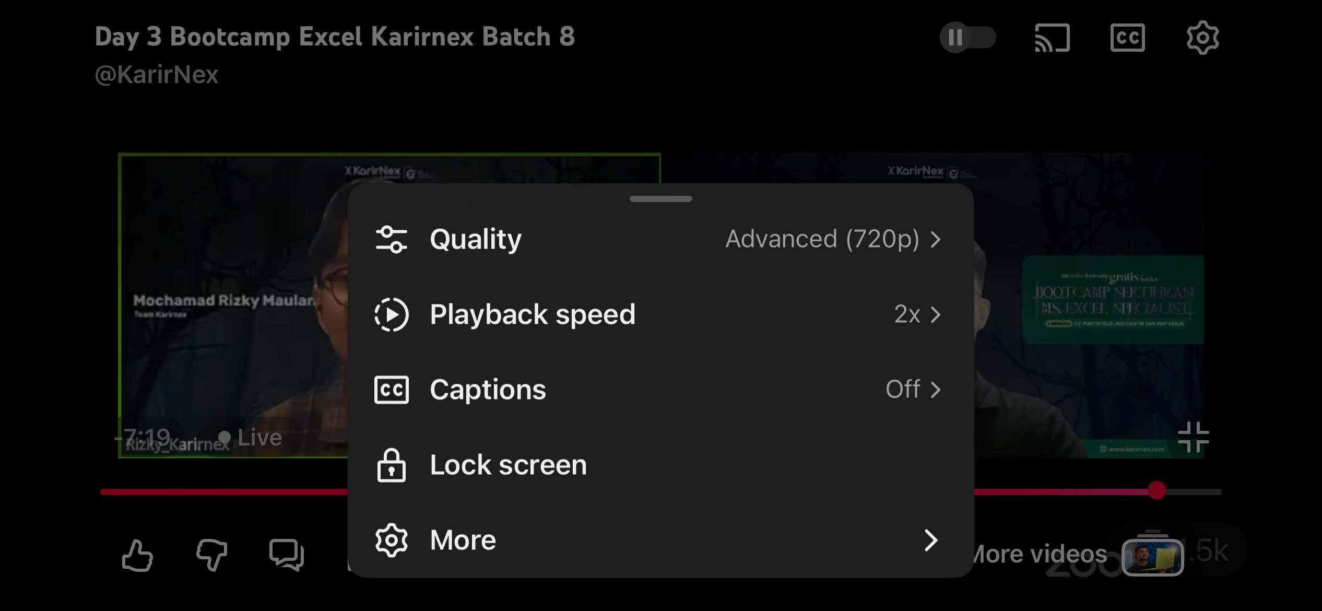
{"action": "left_click", "coordinate": [533, 314]}
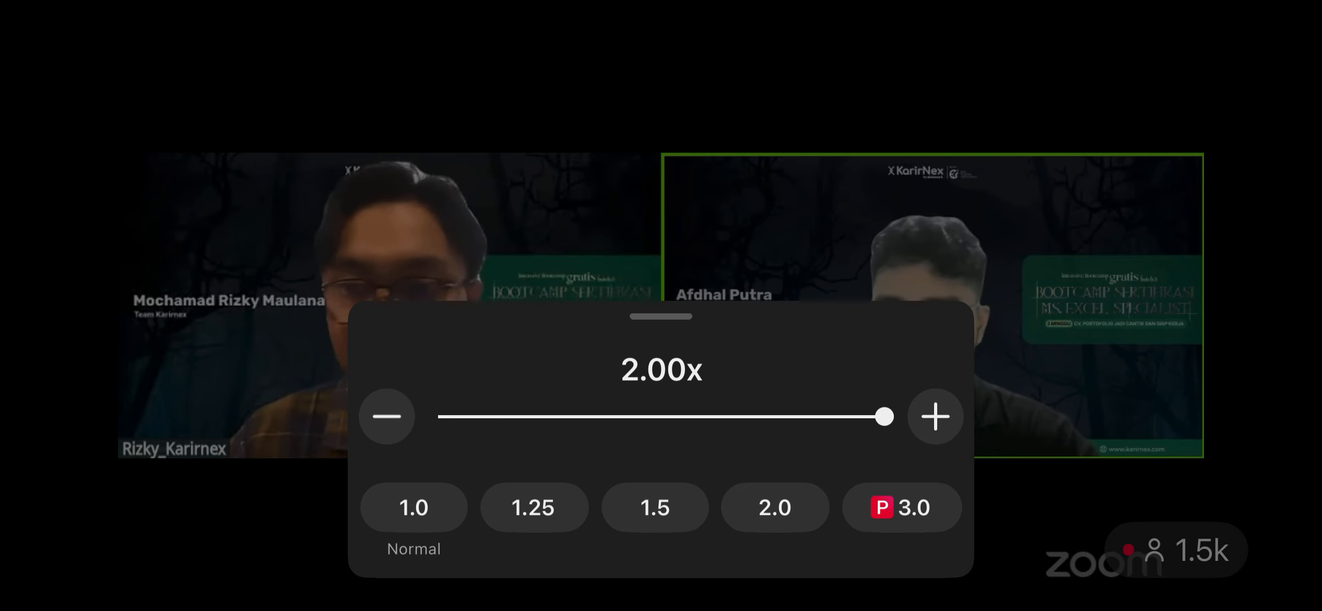
{"action": "left_click", "coordinate": [534, 507]}
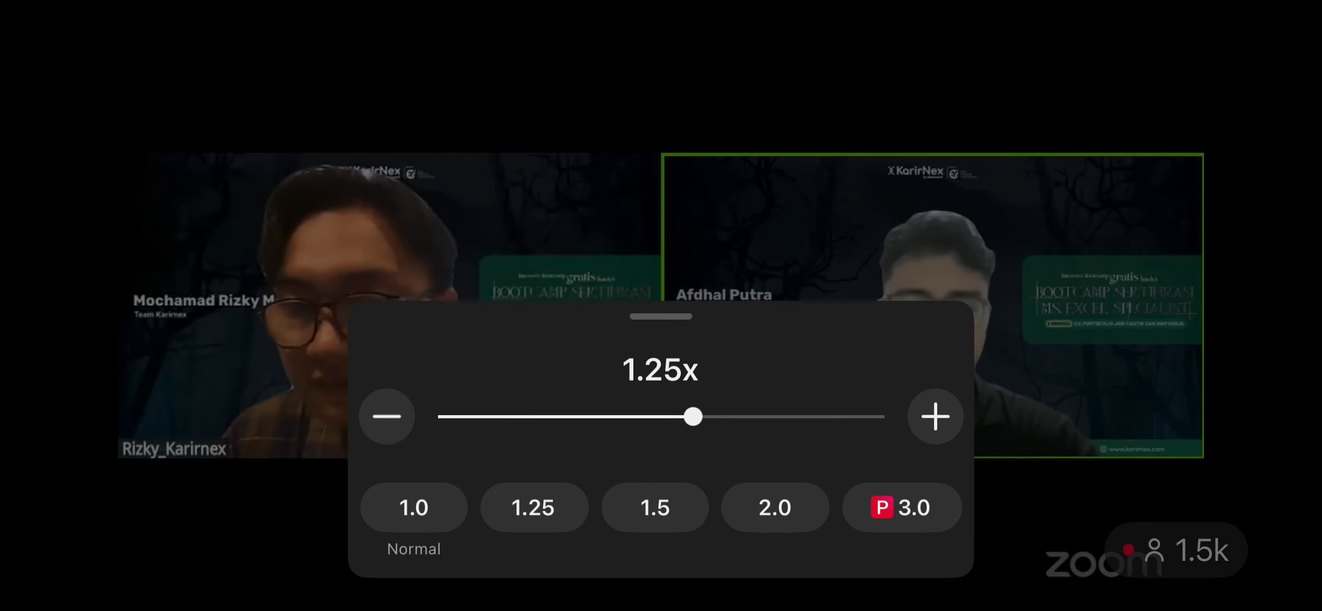
{"action": "left_click", "coordinate": [661, 157]}
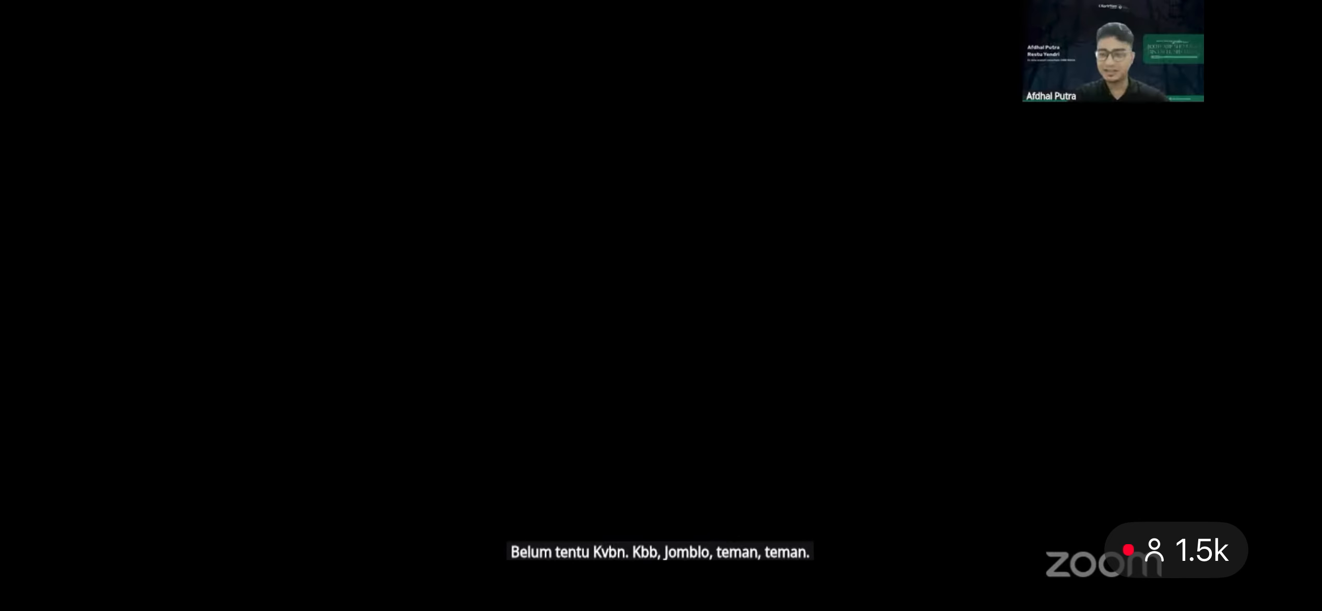
{"action": "left_click", "coordinate": [661, 156]}
{"action": "left_click", "coordinate": [661, 157]}
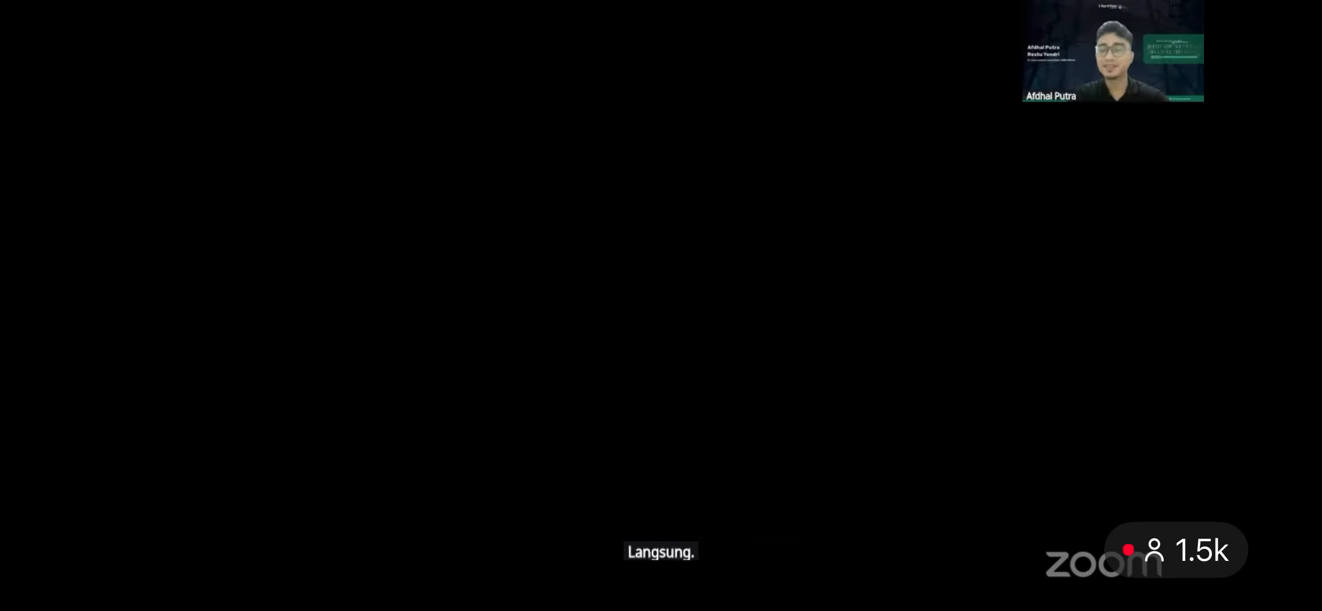
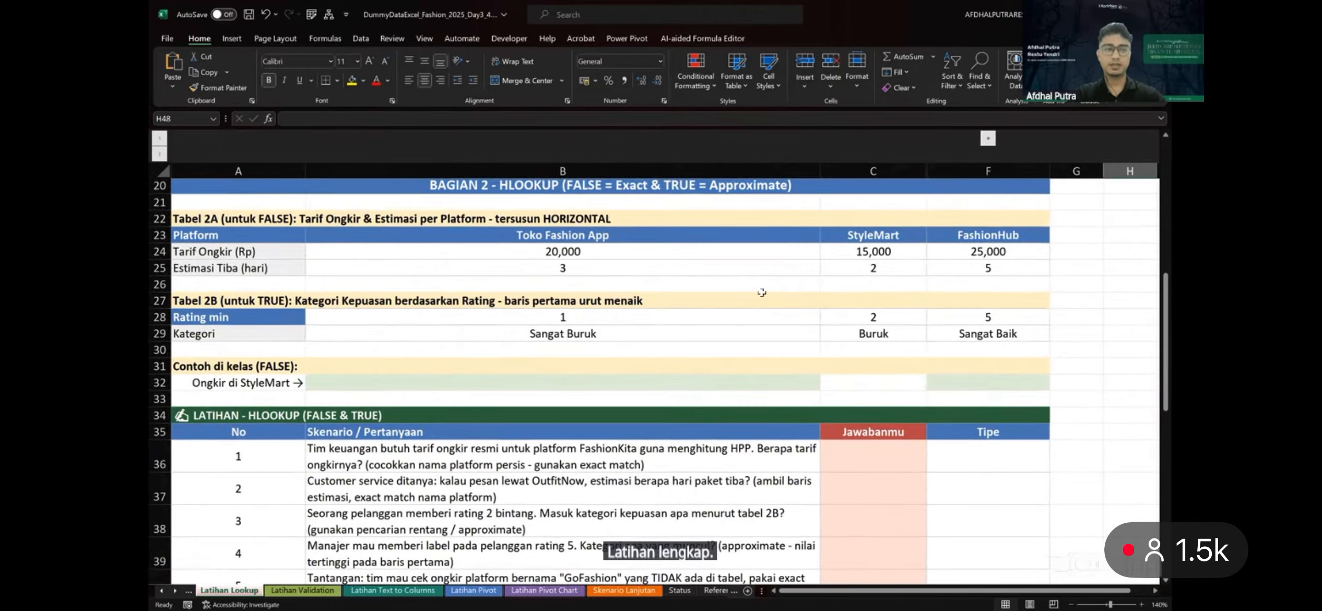
Look through the exercise sections of the Latihan Lookup sheet, from HLOOKUP and INDEX & MATCH back to VLOOKUP with TRUE
{"action": "scroll", "coordinate": [705, 300], "scroll_direction": "up", "scroll_amount": 1}
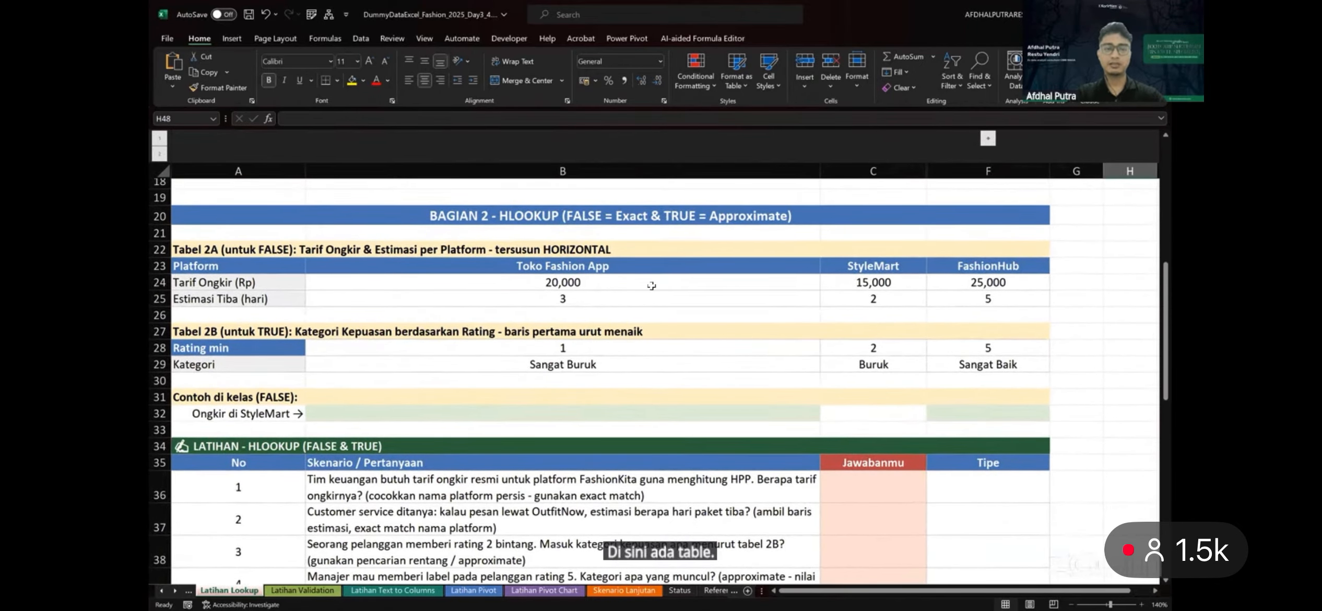
{"action": "scroll", "coordinate": [580, 287], "scroll_direction": "down", "scroll_amount": 1}
{"action": "left_click_drag", "start_coordinate": [522, 236], "coordinate": [520, 263]}
{"action": "scroll", "coordinate": [720, 290], "scroll_direction": "down", "scroll_amount": 1}
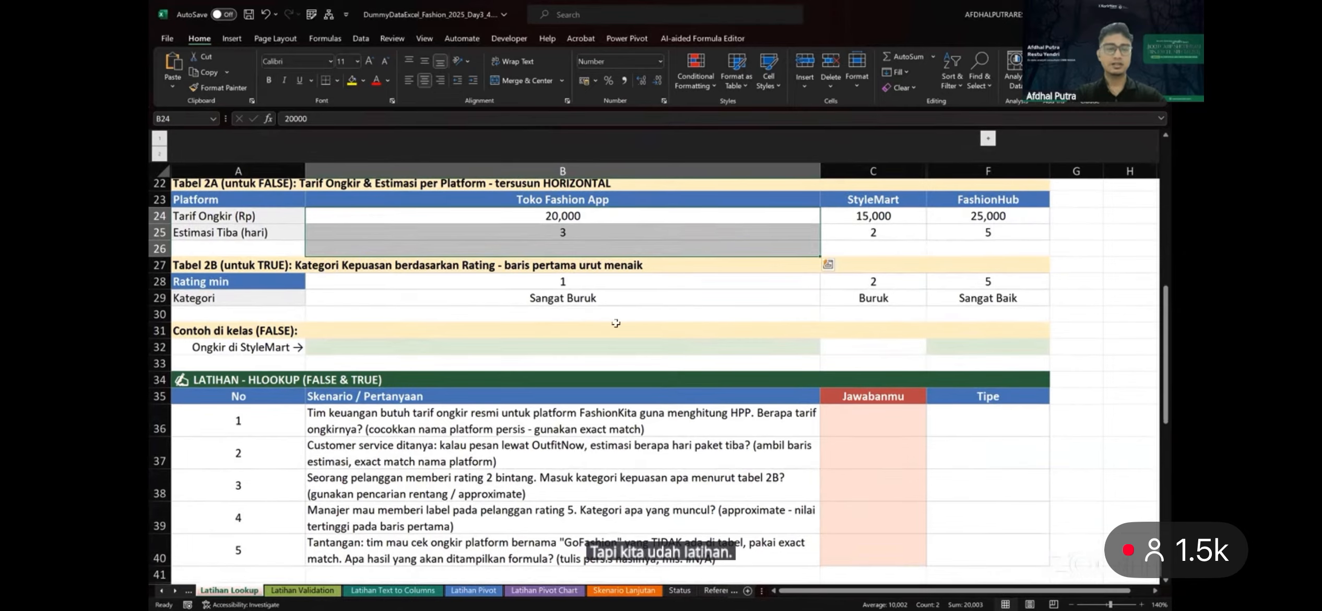
{"action": "scroll", "coordinate": [678, 337], "scroll_direction": "up", "scroll_amount": 1}
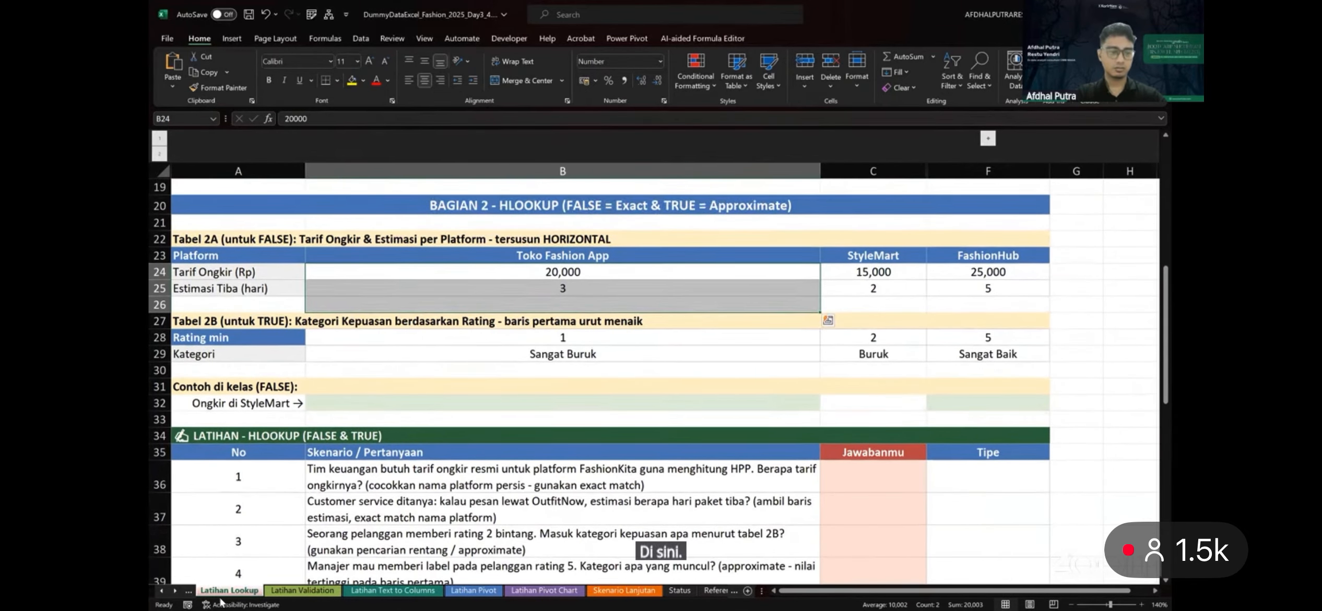
{"action": "left_click", "coordinate": [188, 591]}
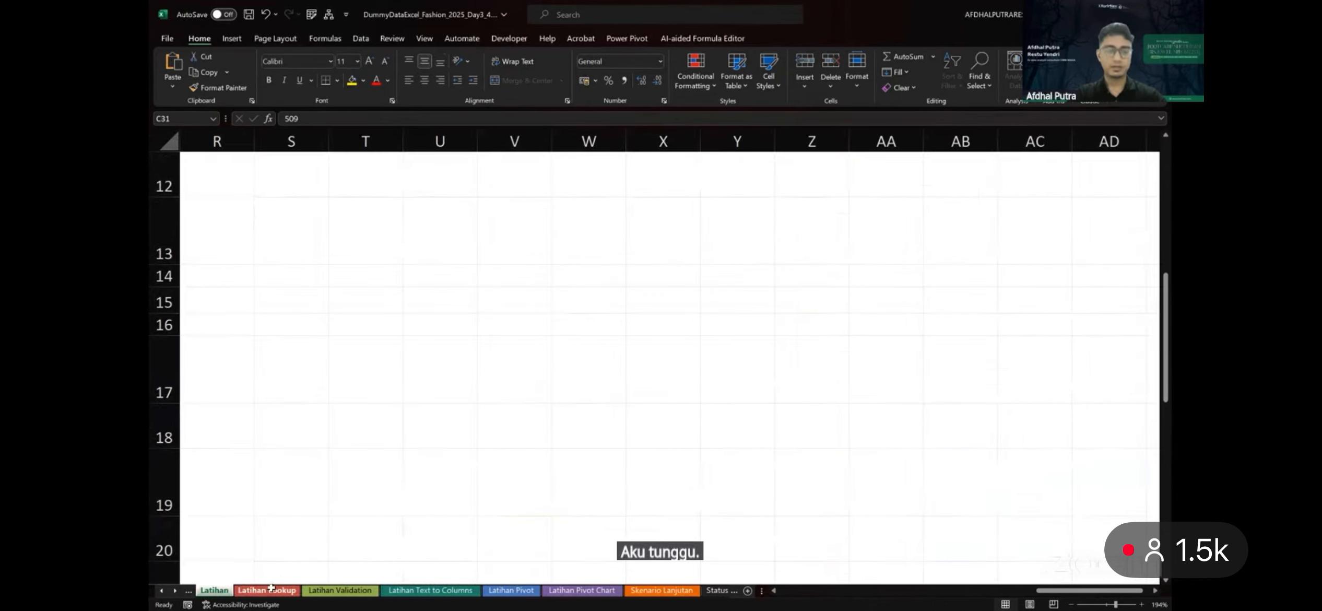
{"action": "left_click", "coordinate": [271, 589]}
{"action": "scroll", "coordinate": [614, 415], "scroll_direction": "down", "scroll_amount": 4}
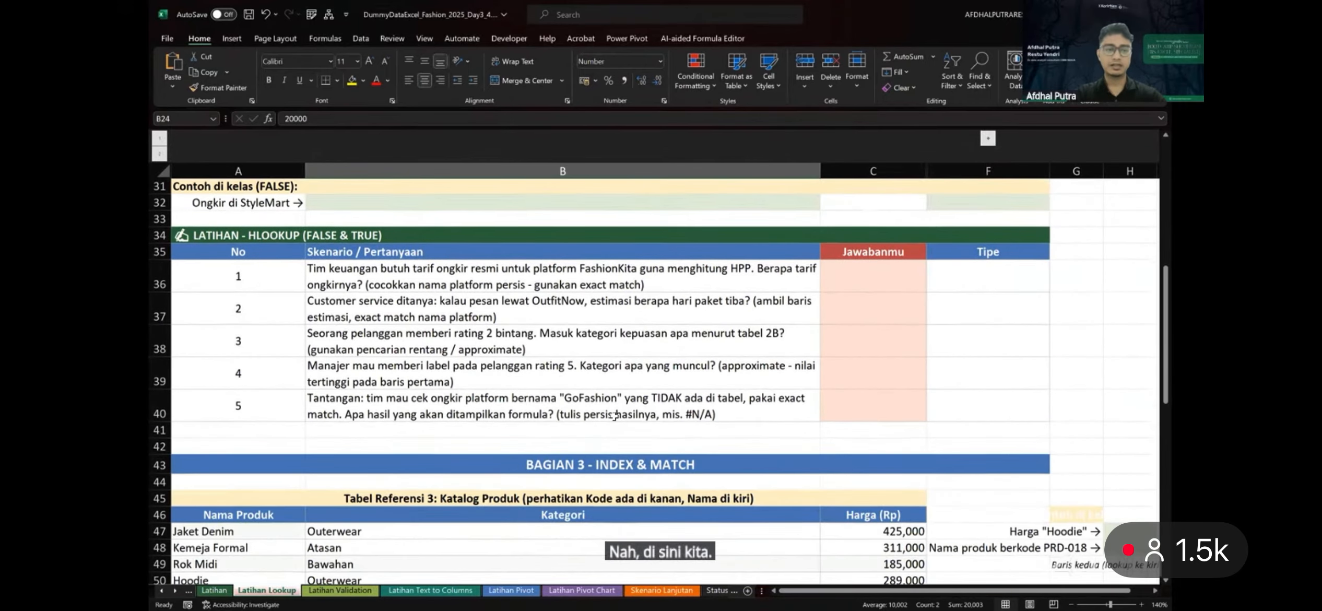
{"action": "scroll", "coordinate": [614, 415], "scroll_direction": "down", "scroll_amount": 4}
{"action": "scroll", "coordinate": [664, 375], "scroll_direction": "up", "scroll_amount": 8}
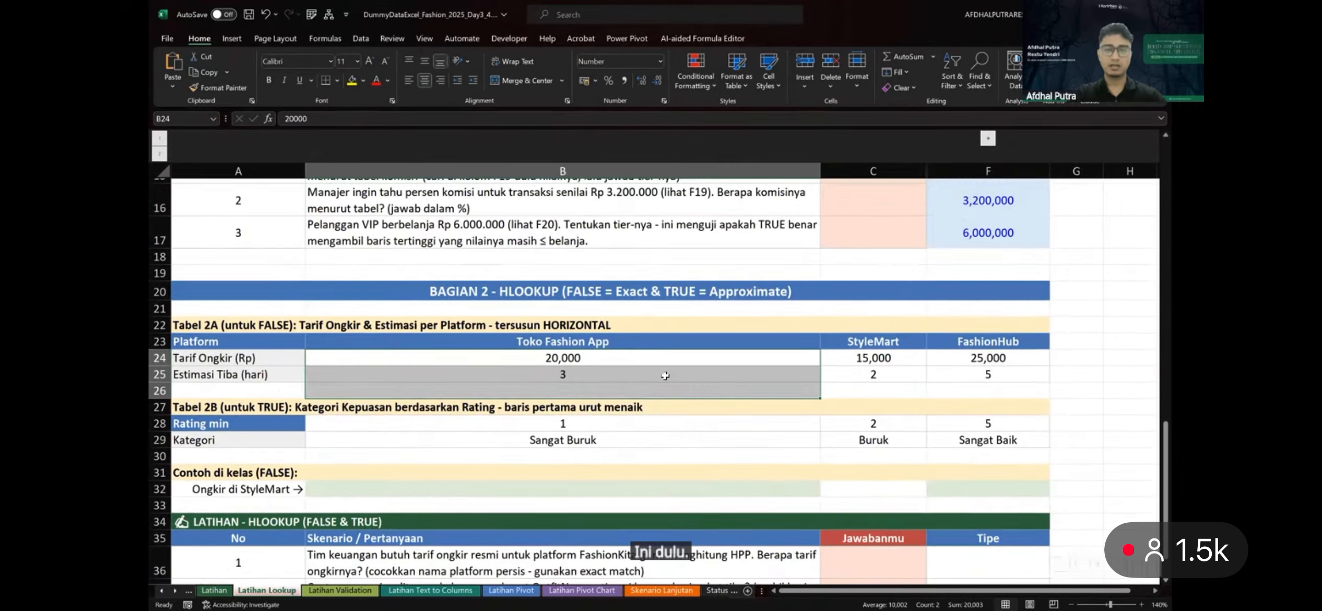
{"action": "scroll", "coordinate": [665, 375], "scroll_direction": "up", "scroll_amount": 5}
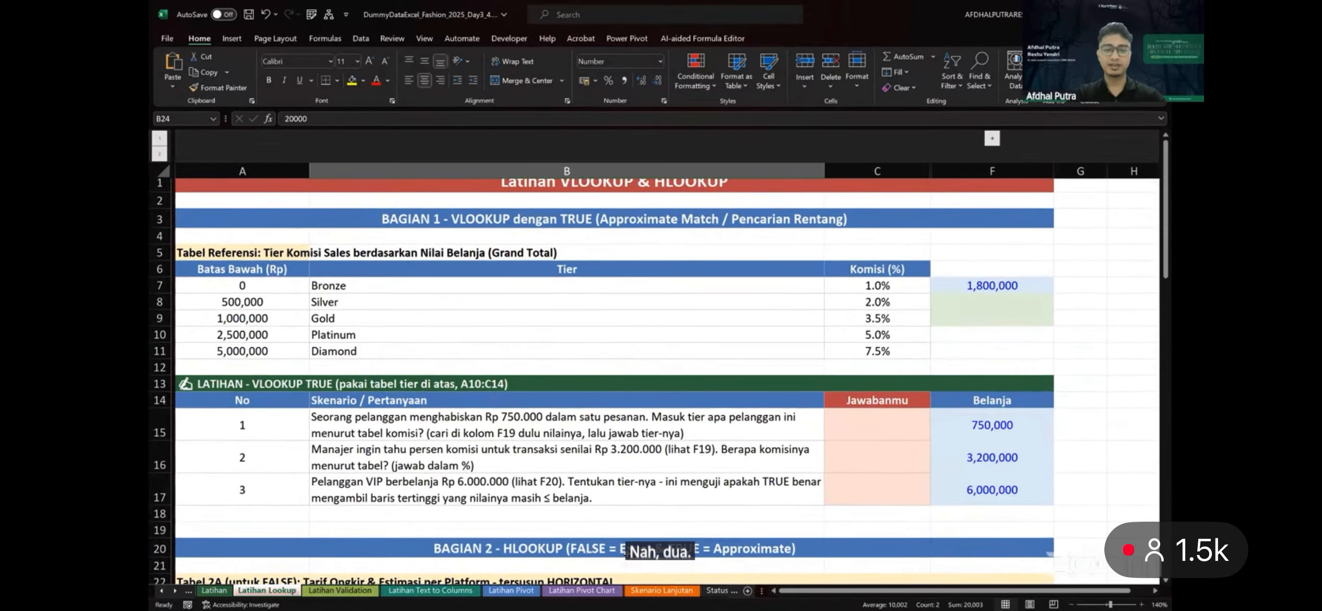
{"action": "scroll", "coordinate": [625, 553], "scroll_direction": "down", "scroll_amount": 2}
{"action": "scroll", "coordinate": [625, 553], "scroll_direction": "up", "scroll_amount": 2}
Examine the purchase amount in F7, the green answer cells F8:F9, and the commission table's Tier and Komisi (%) columns
{"action": "left_click", "coordinate": [964, 288]}
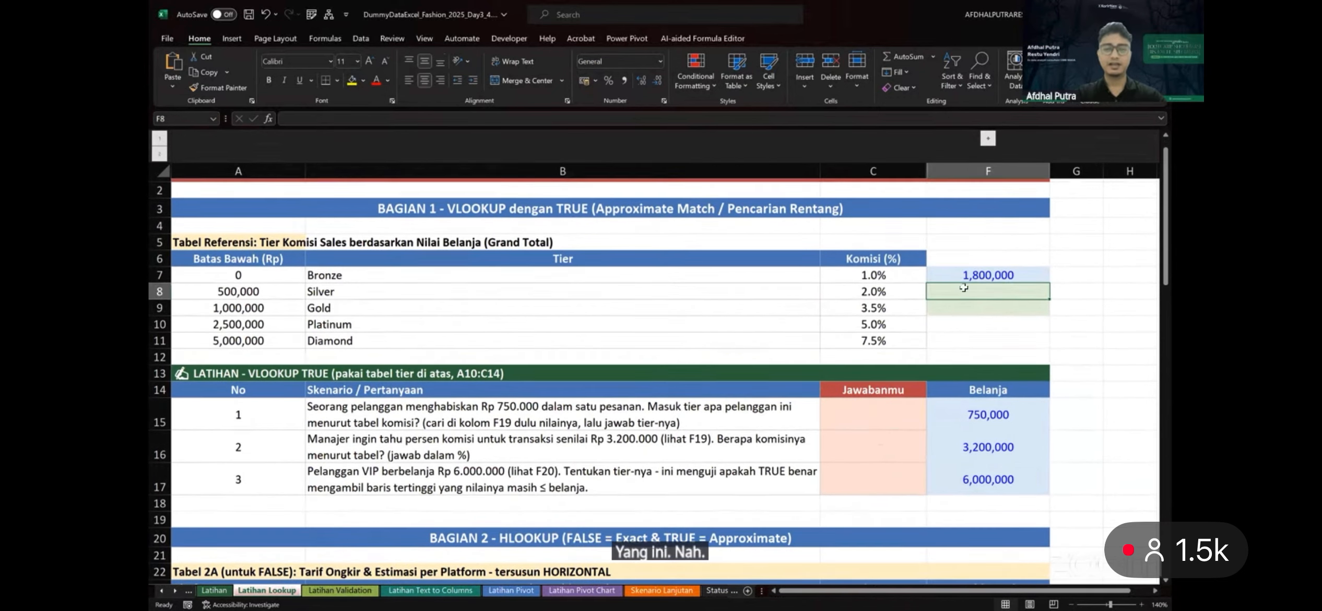
{"action": "mouse_move", "coordinate": [964, 288]}
{"action": "left_mouse_down"}
{"action": "mouse_move", "coordinate": [964, 321]}
{"action": "mouse_move", "coordinate": [968, 309]}
{"action": "left_mouse_up"}
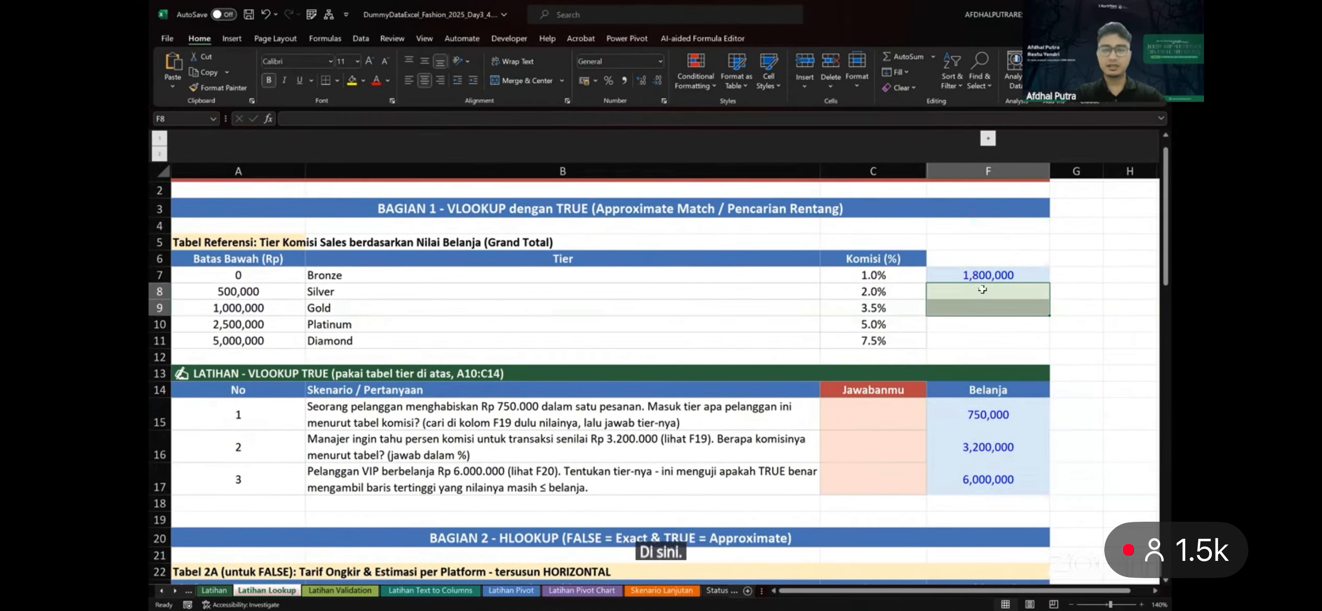
{"action": "left_click", "coordinate": [982, 289]}
{"action": "left_click", "coordinate": [1011, 271]}
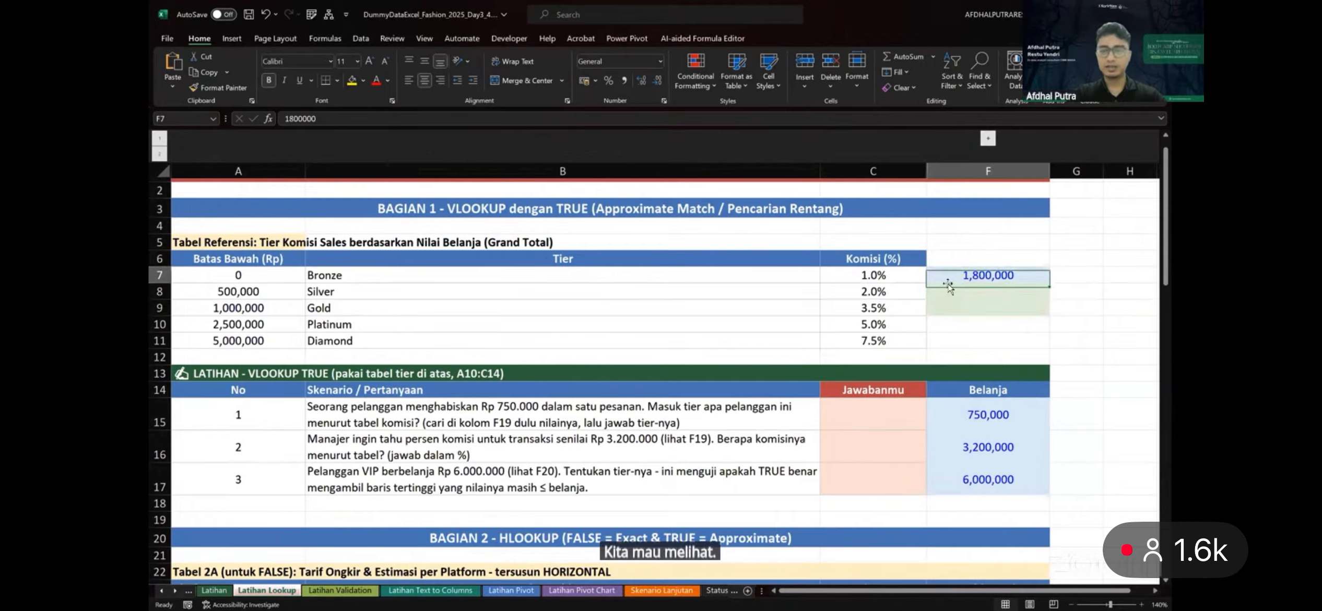
{"action": "left_click_drag", "start_coordinate": [679, 258], "coordinate": [702, 338]}
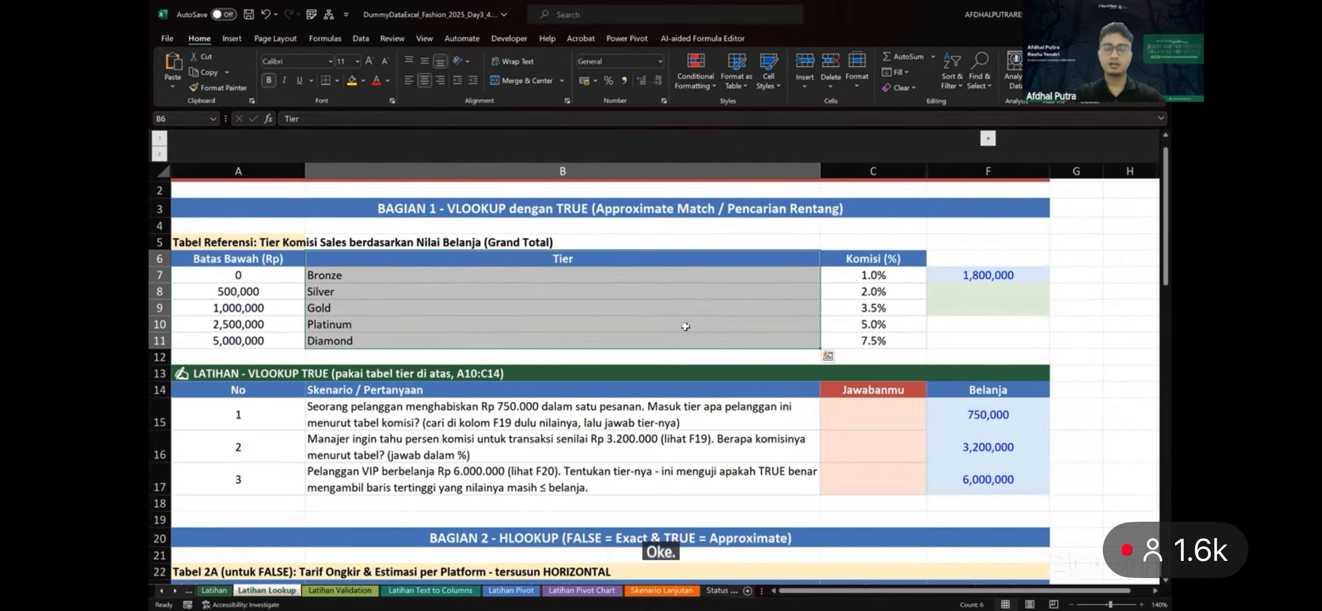
{"action": "left_click", "coordinate": [868, 261]}
{"action": "left_click_drag", "start_coordinate": [868, 263], "coordinate": [861, 337]}
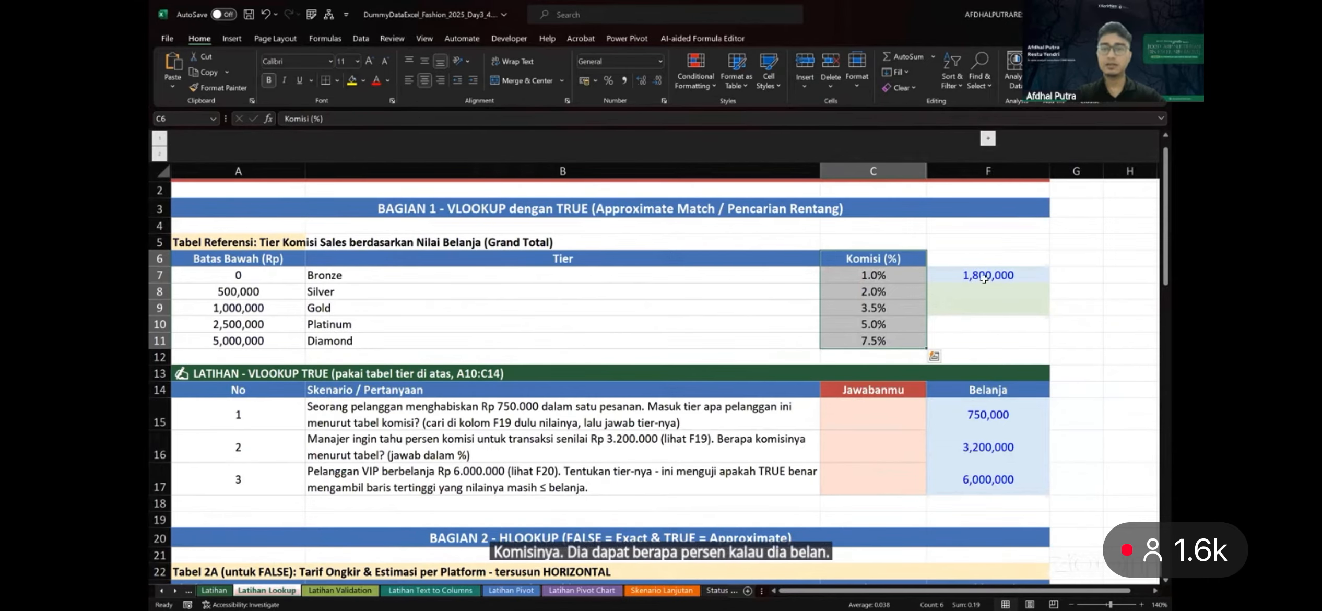
{"action": "left_click", "coordinate": [760, 135]}
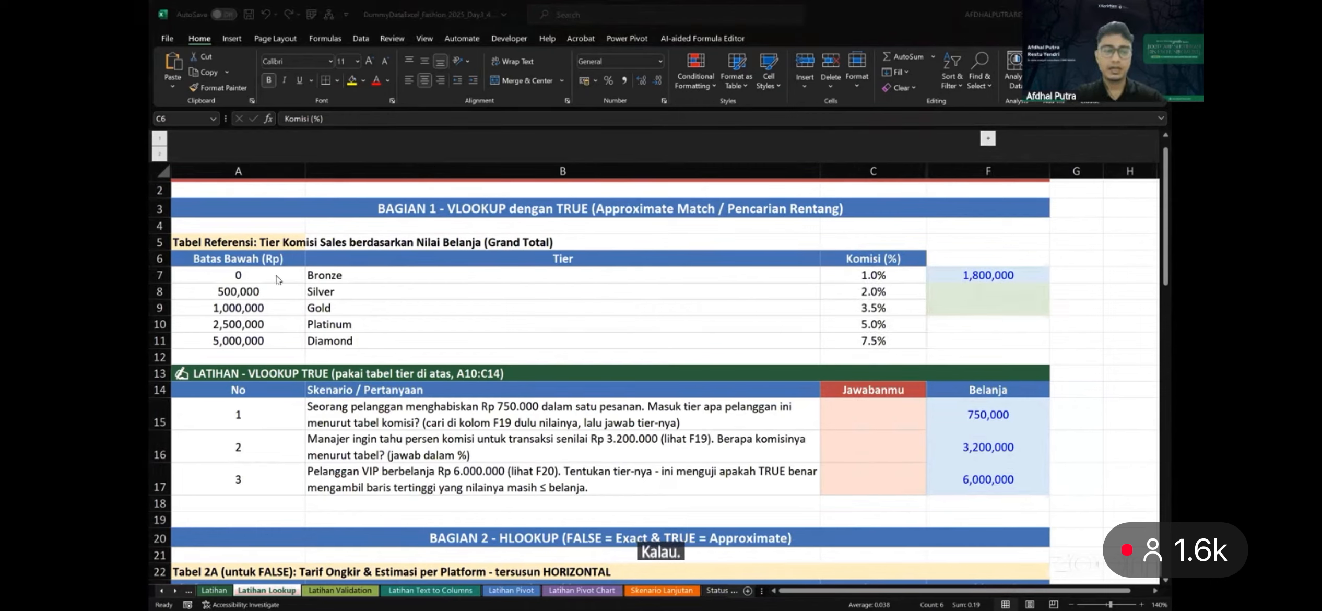
Enter the Bronze tier's spending range in A7 as 0 - 499,999
{"action": "left_click", "coordinate": [245, 274]}
{"action": "key", "text": "BackSpace"}
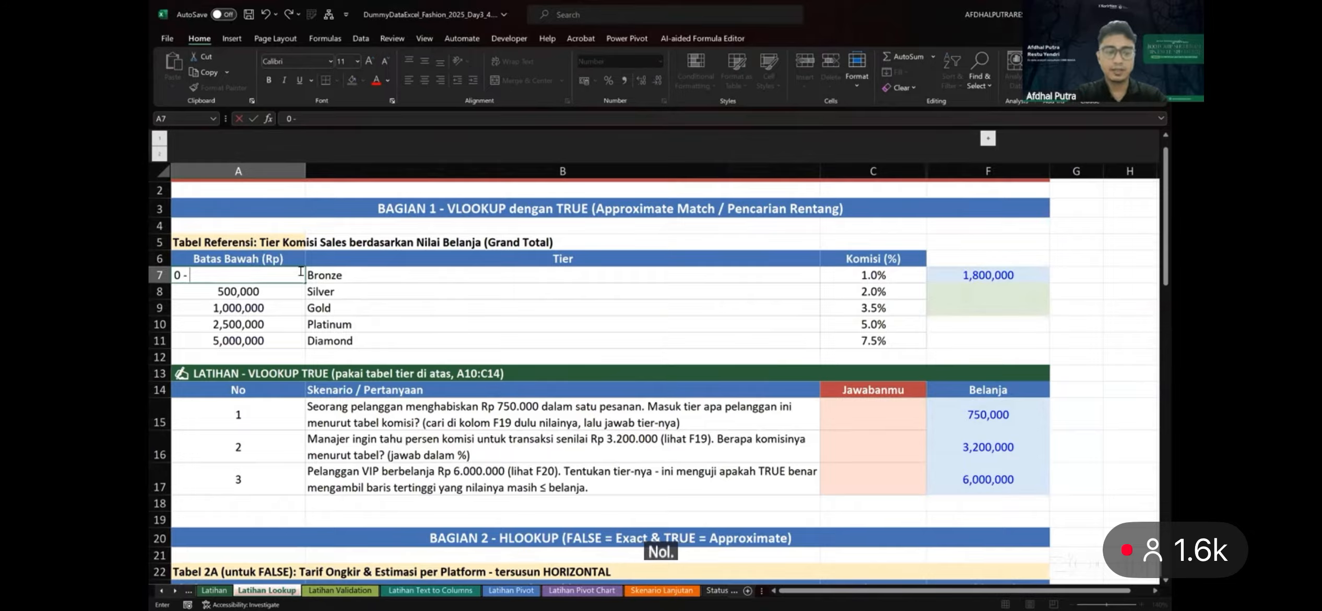
{"action": "type", "text": "0 - 499"}
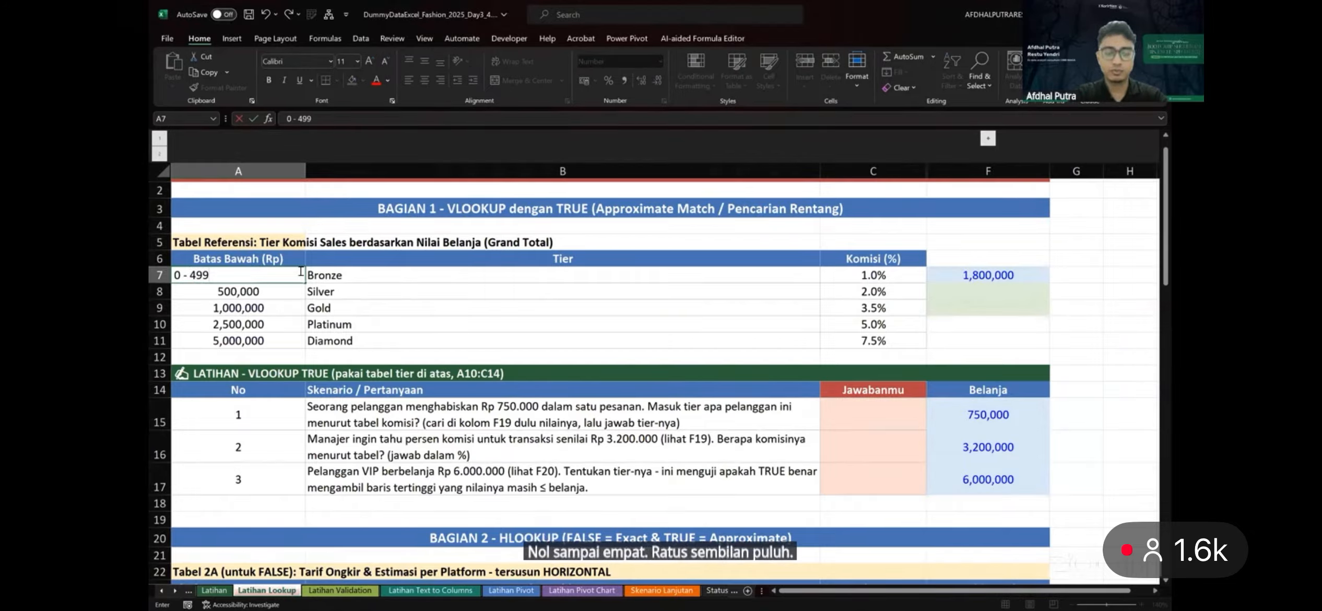
{"action": "type", "text": ",999"}
{"action": "key", "text": "Return"}
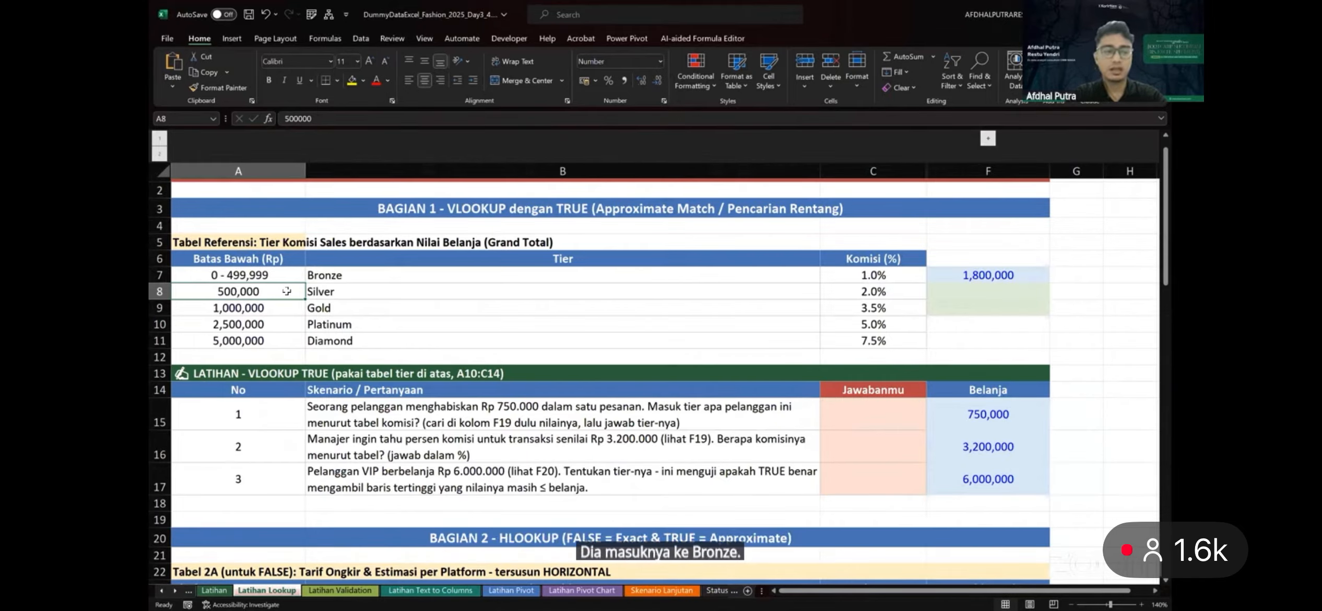
Extend the Silver tier's limit in A8 to the range 500000 - 999,999
{"action": "double_click", "coordinate": [287, 291]}
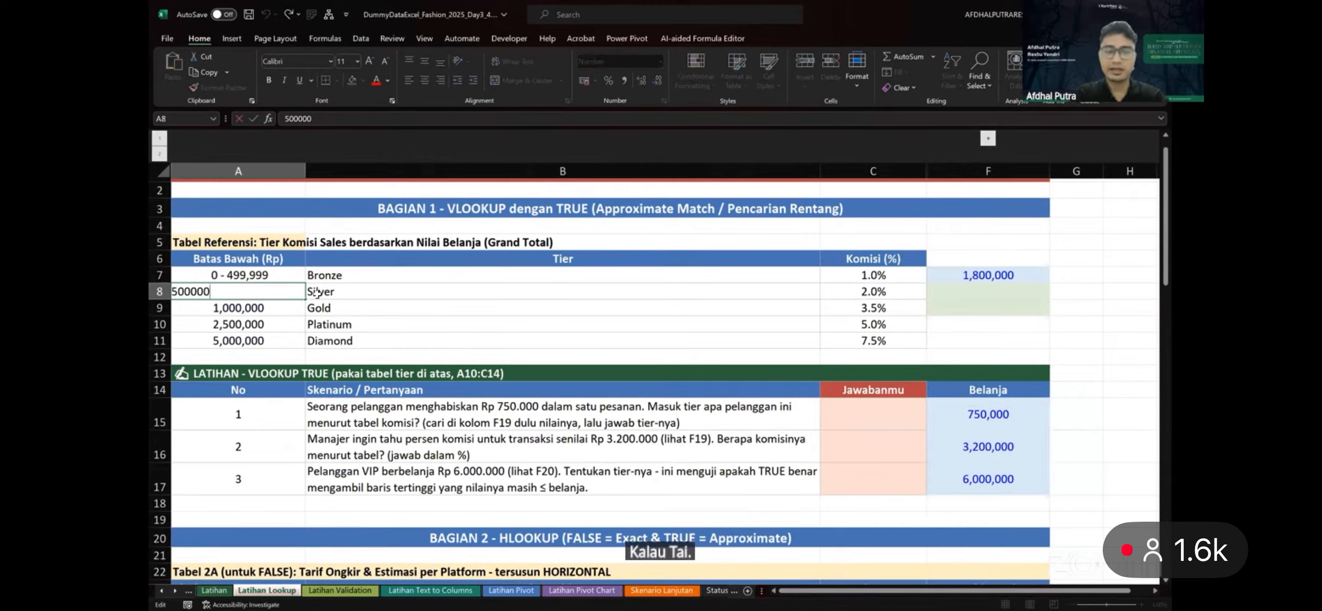
{"action": "type", "text": "-"}
{"action": "type", "text": " 9999"}
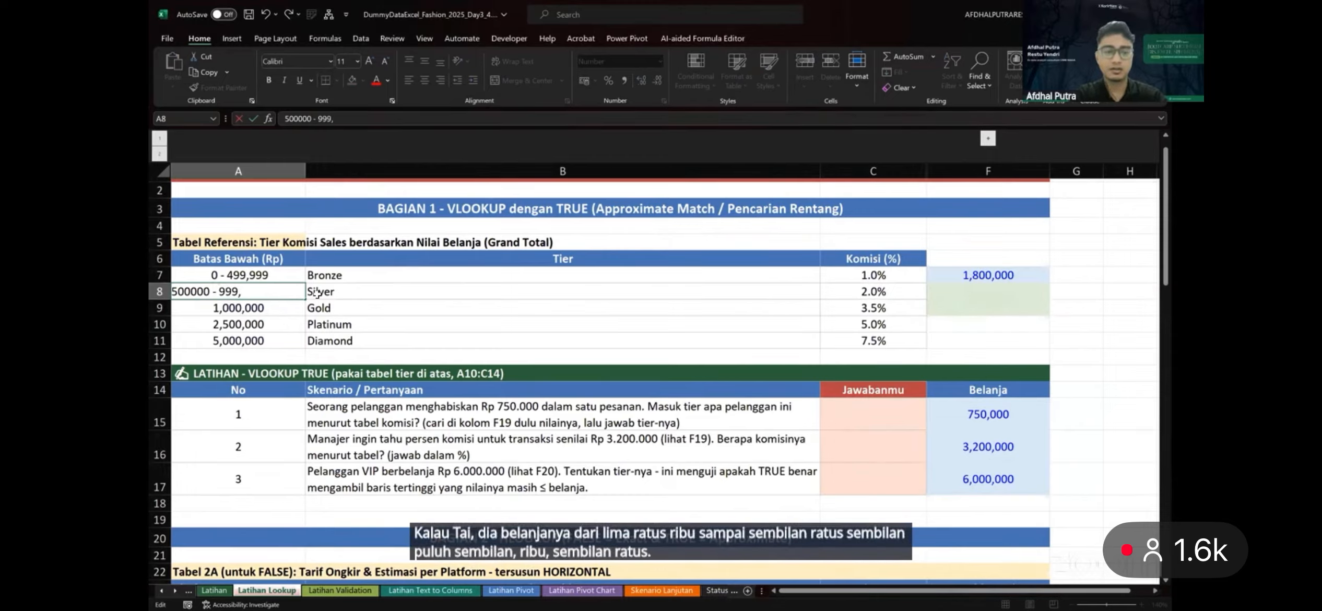
{"action": "key", "text": "BackSpace"}
{"action": "key", "text": "BackSpace"}
{"action": "type", "text": ",999"}
{"action": "key", "text": "Return"}
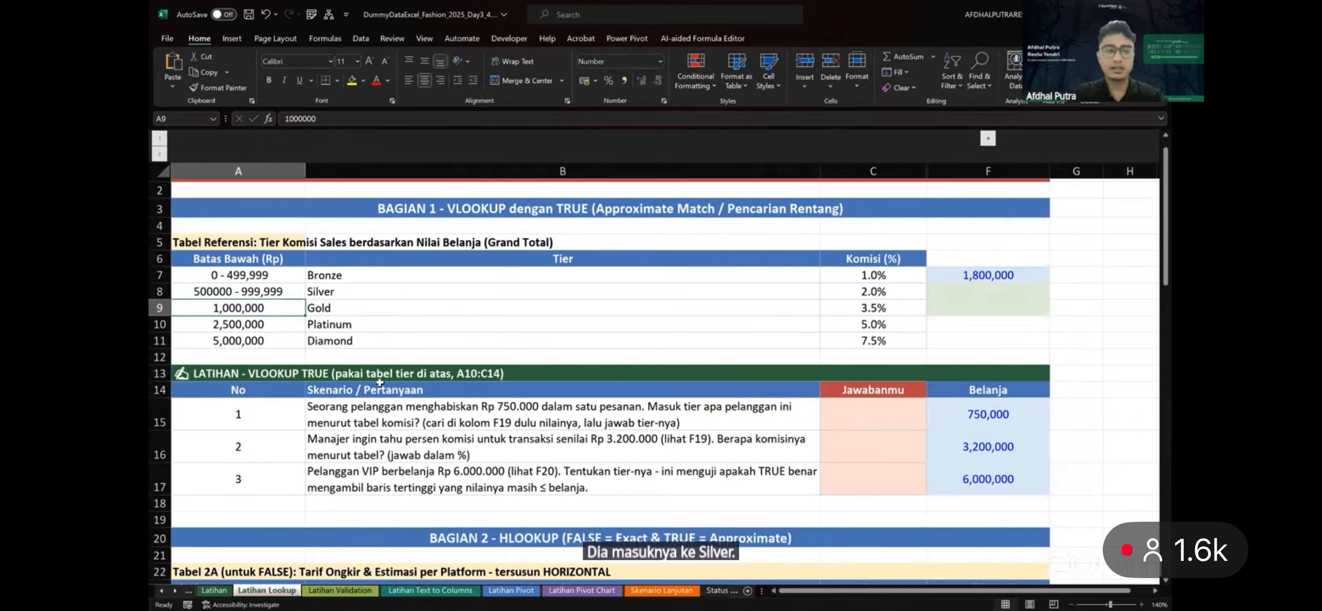
Extend the Gold tier's limit in A9 to the range 1000000 - 2,499,999
{"action": "key", "text": "F2"}
{"action": "type", "text": "- "}
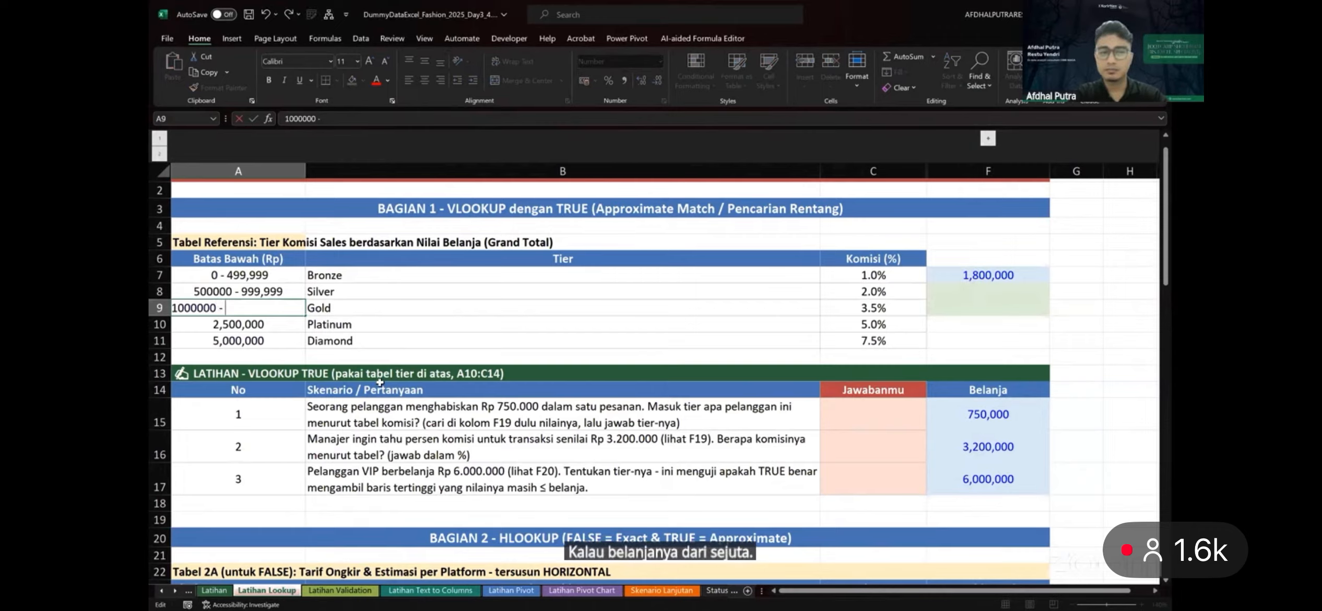
{"action": "type", "text": "2,4"}
{"action": "key", "text": "BackSpace"}
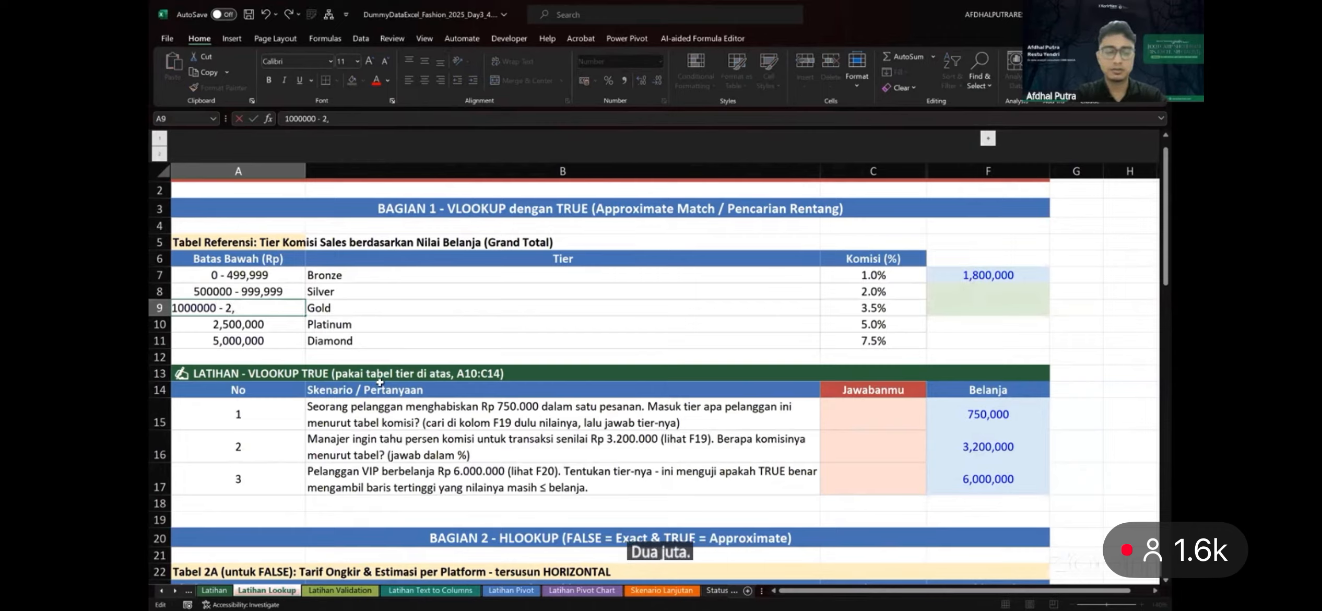
{"action": "type", "text": ",499,999"}
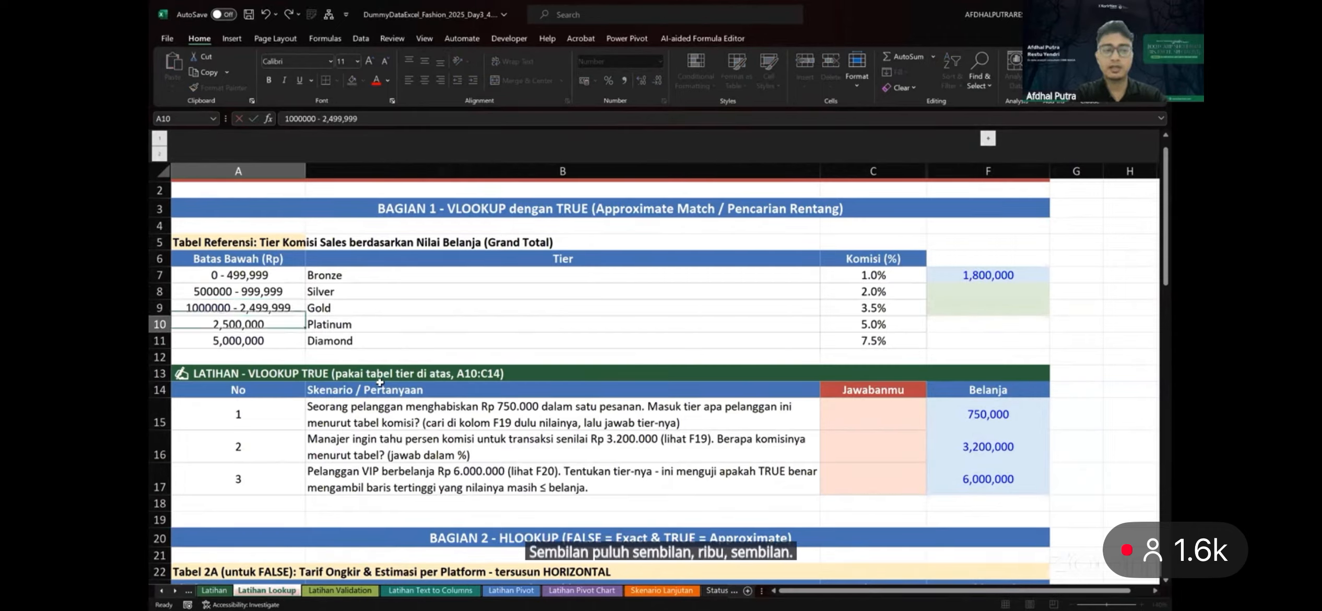
{"action": "key", "text": "Return"}
Change the Platinum limit in A10 to 2500000 - 4,999,999 and the Diamond limit in A11 to >= 5000000
{"action": "key", "text": "F2"}
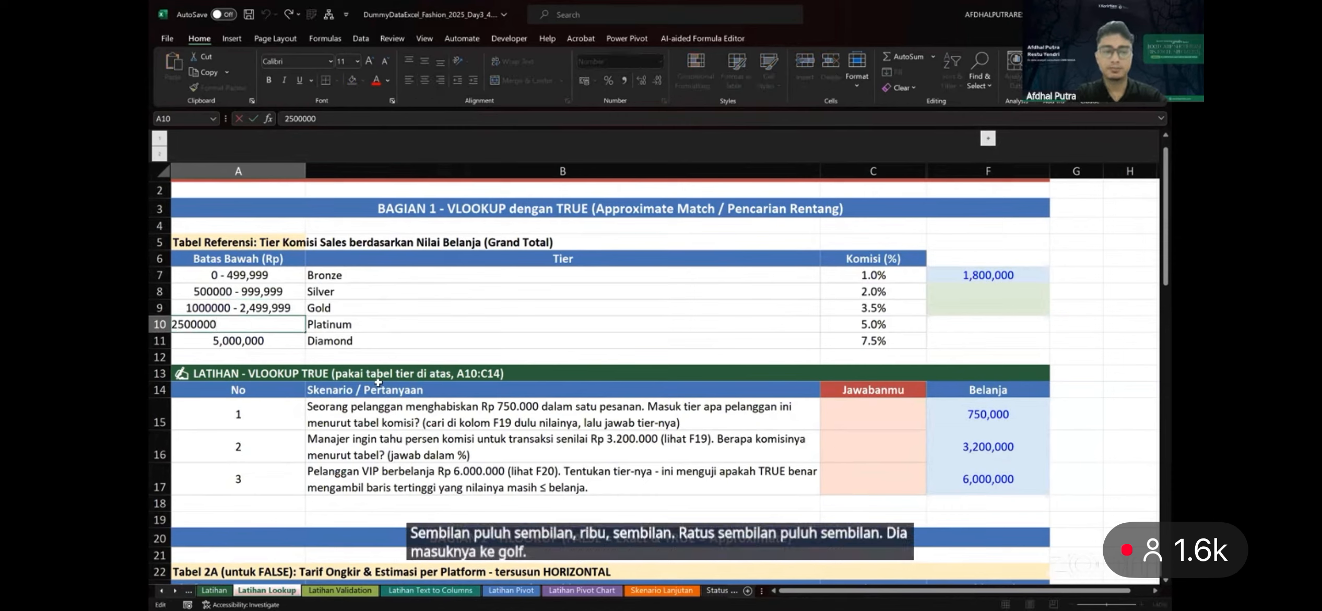
{"action": "type", "text": "- 4,"}
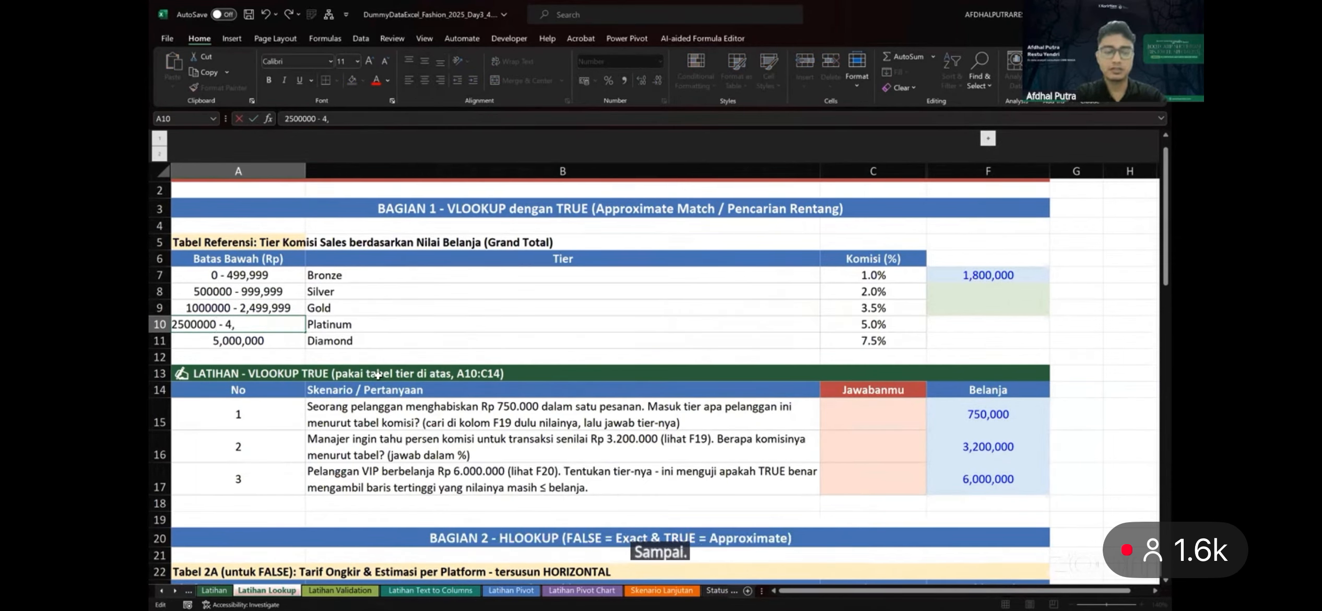
{"action": "type", "text": "999,999"}
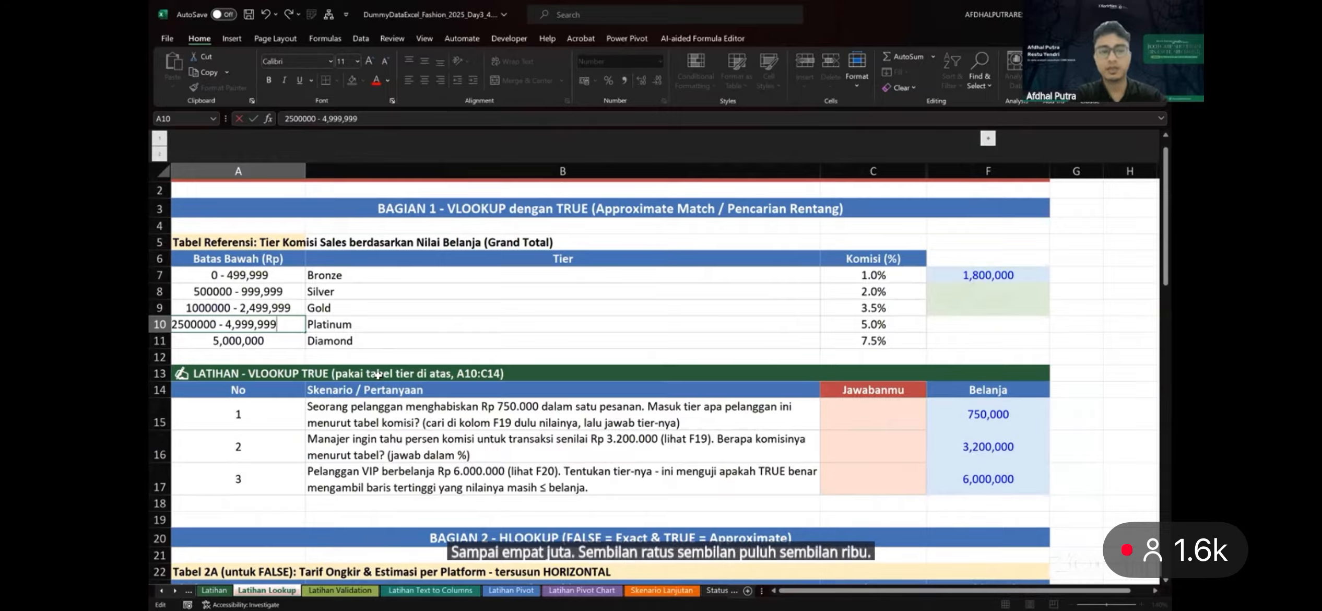
{"action": "key", "text": "Return"}
{"action": "key", "text": "F2"}
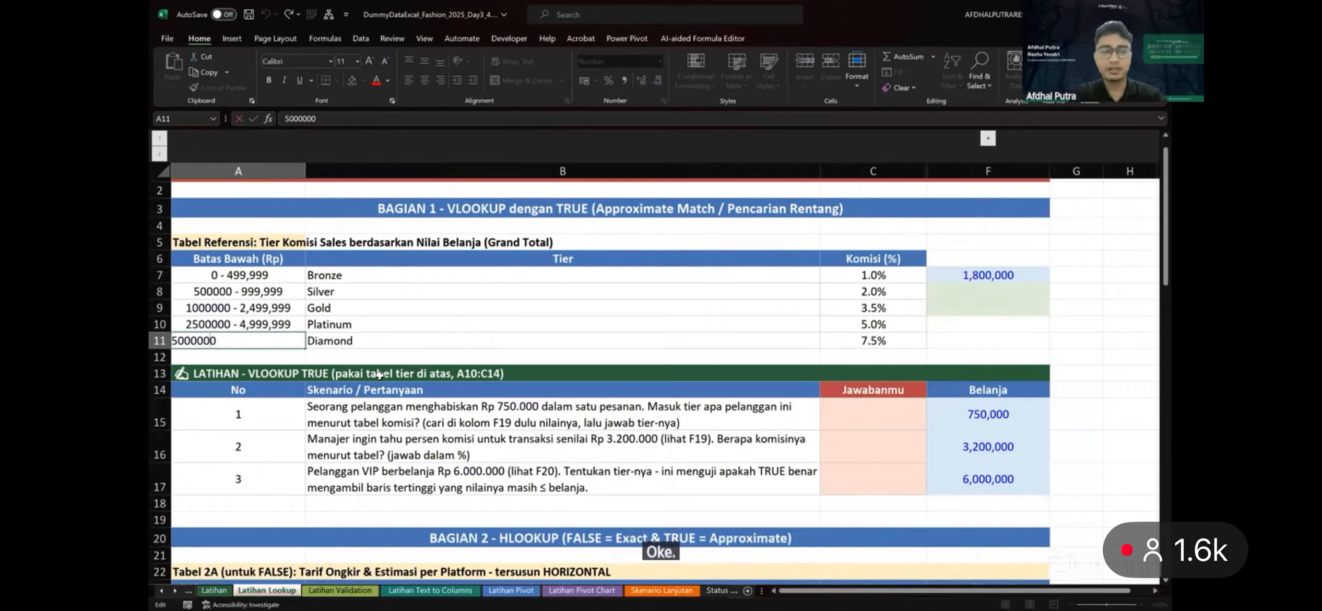
{"action": "key", "text": "Home"}
{"action": "type", "text": ">="}
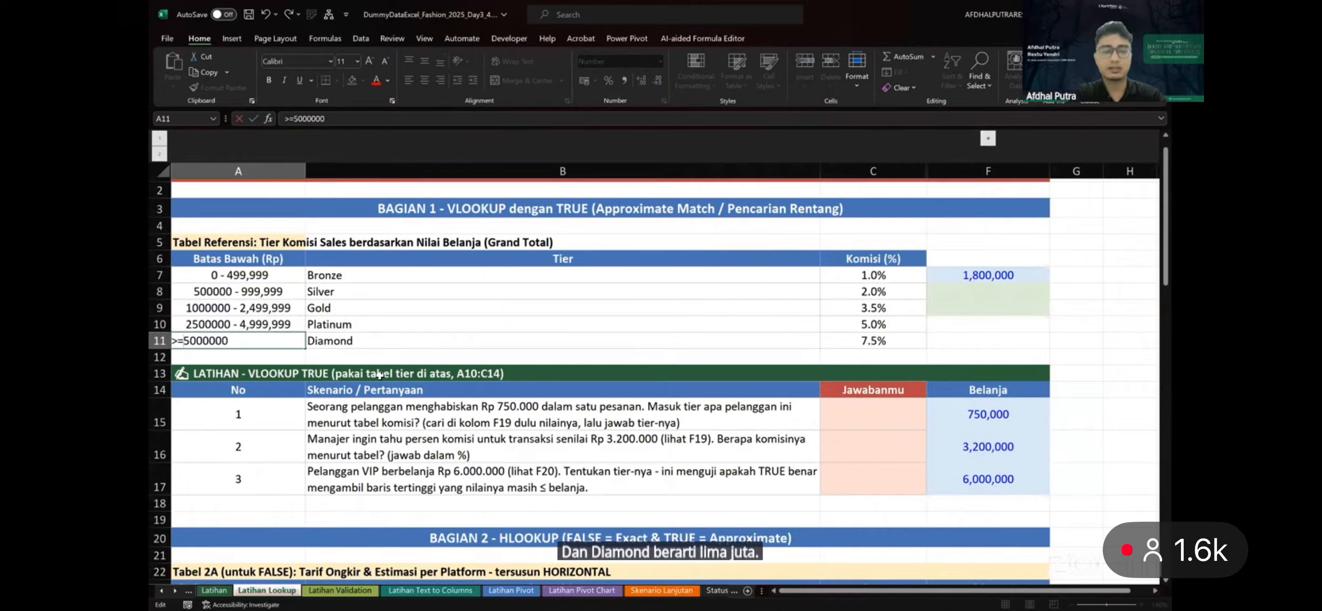
{"action": "key", "text": "Return"}
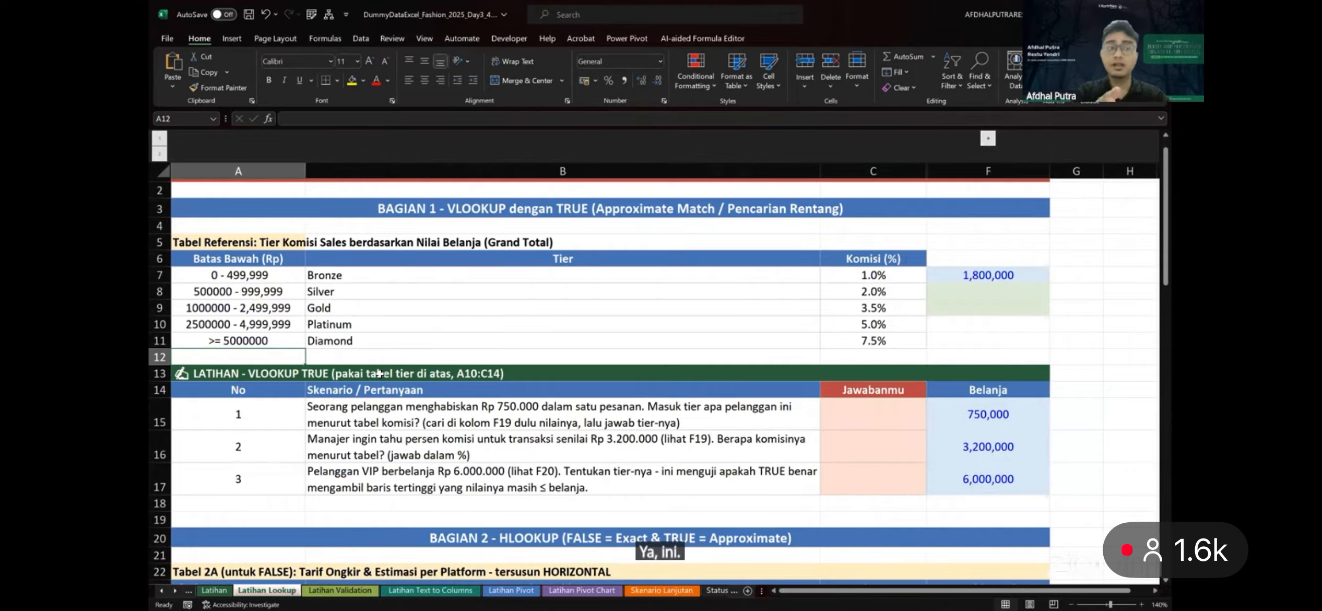
Copy the tier ranges in A7:A11 to H7:H11 and narrow column B to a width of about 83
{"action": "key", "text": "Up"}
{"action": "key", "text": "Up"}
{"action": "key", "text": "Up"}
{"action": "key", "text": "Up"}
{"action": "key", "text": "Up"}
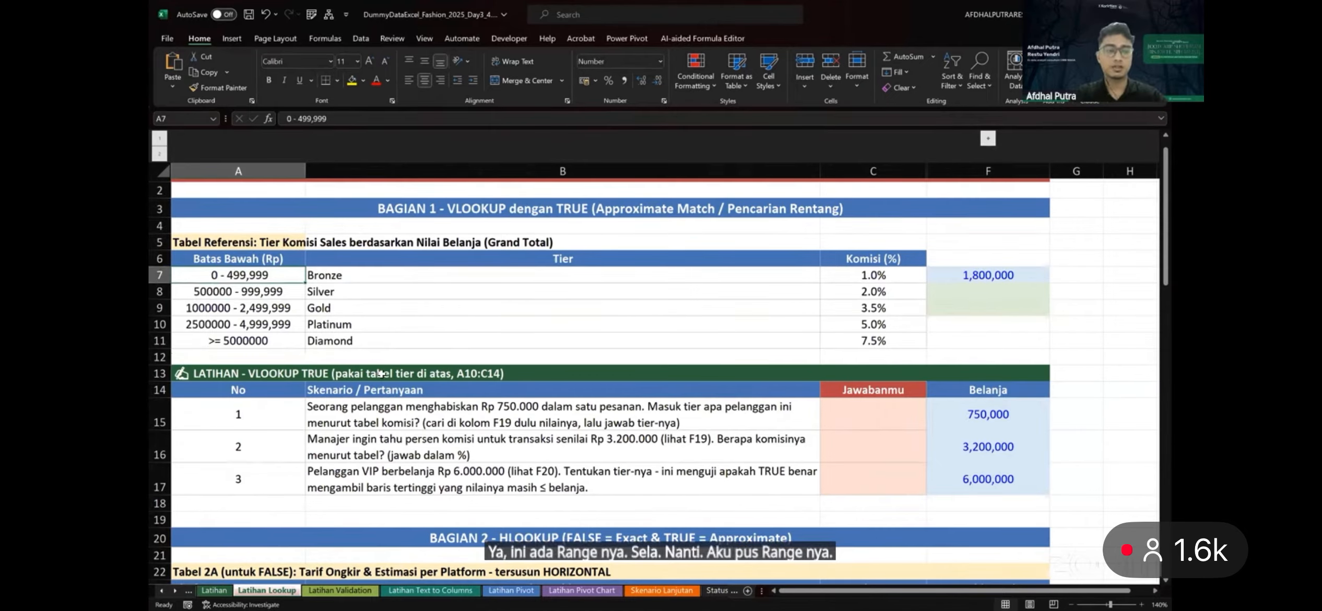
{"action": "key", "text": "shift+Down"}
{"action": "key", "text": "shift+Down"}
{"action": "key", "text": "shift+Down"}
{"action": "key", "text": "shift+Down"}
{"action": "key", "text": "ctrl+c"}
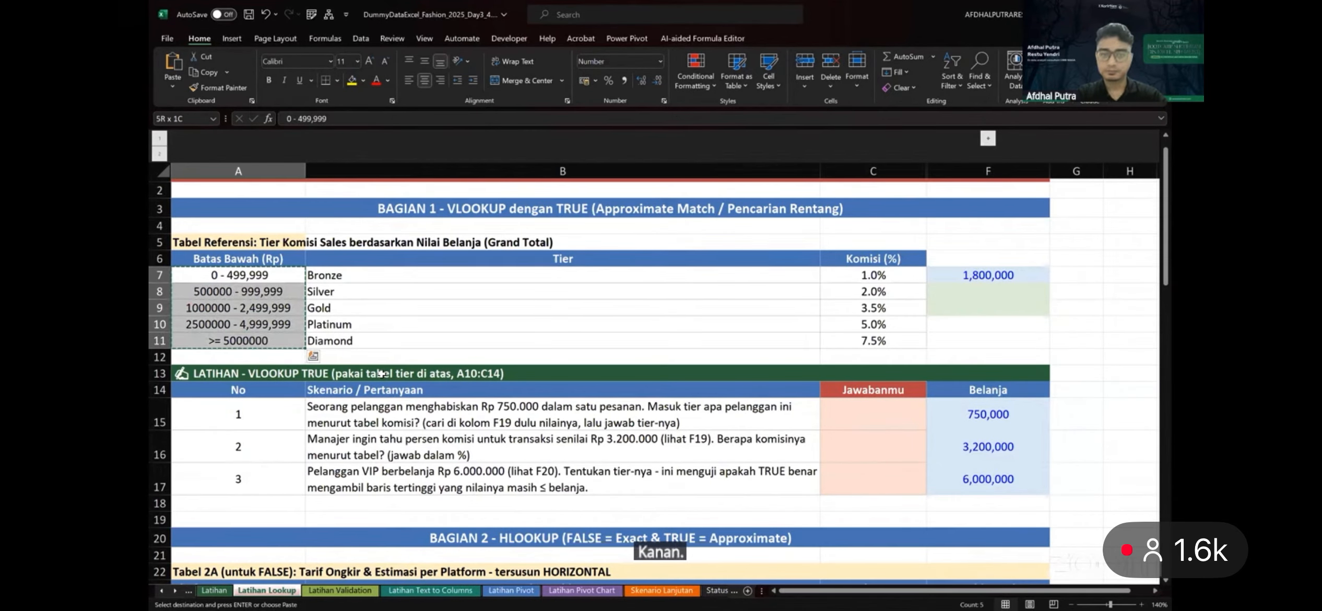
{"action": "key", "text": "Right"}
{"action": "key", "text": "Right"}
{"action": "key", "text": "Right"}
{"action": "key", "text": "Right"}
{"action": "key", "text": "Right"}
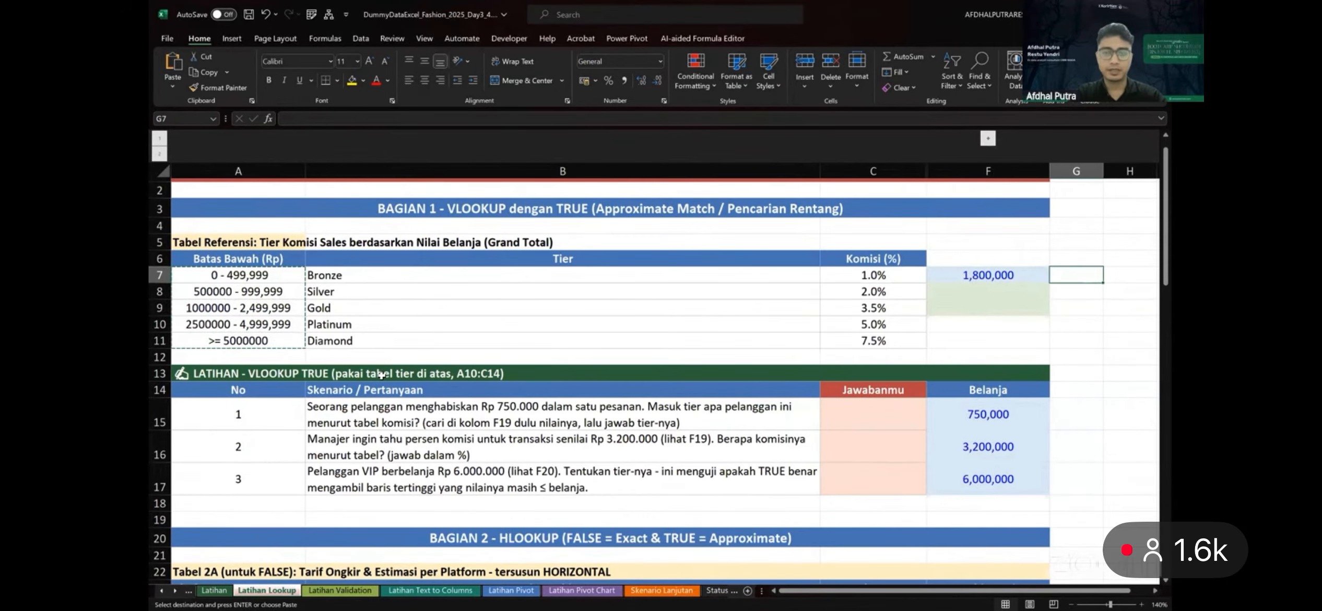
{"action": "key", "text": "ctrl+v"}
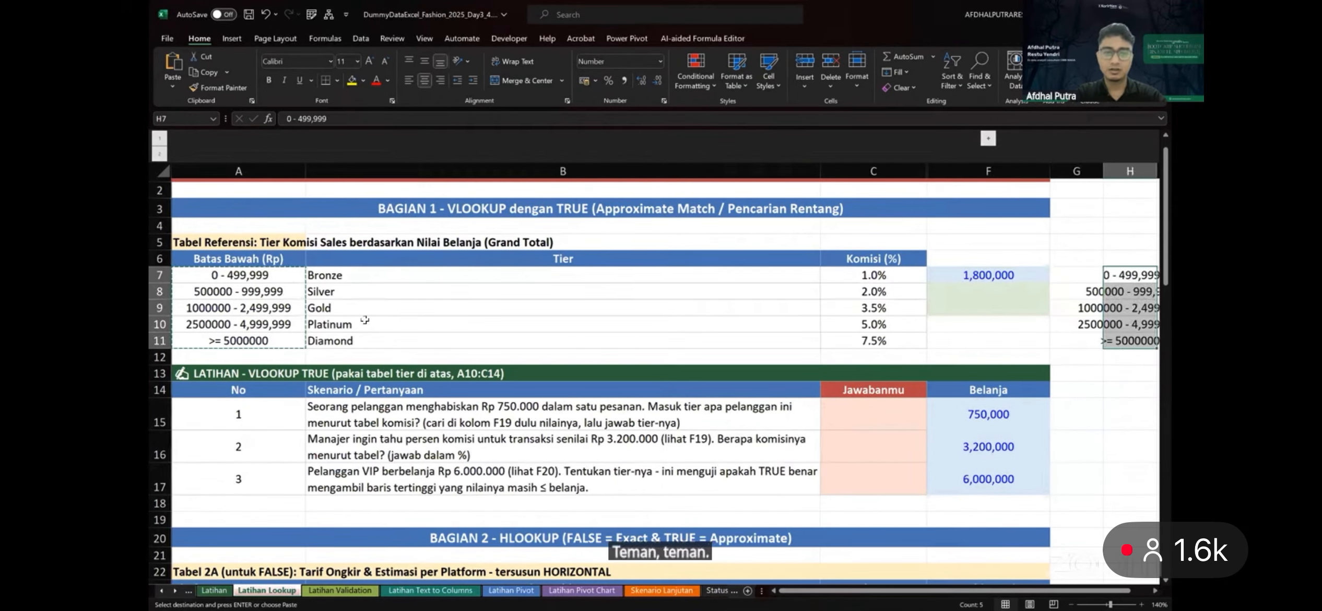
{"action": "left_click_drag", "start_coordinate": [822, 165], "coordinate": [789, 166]}
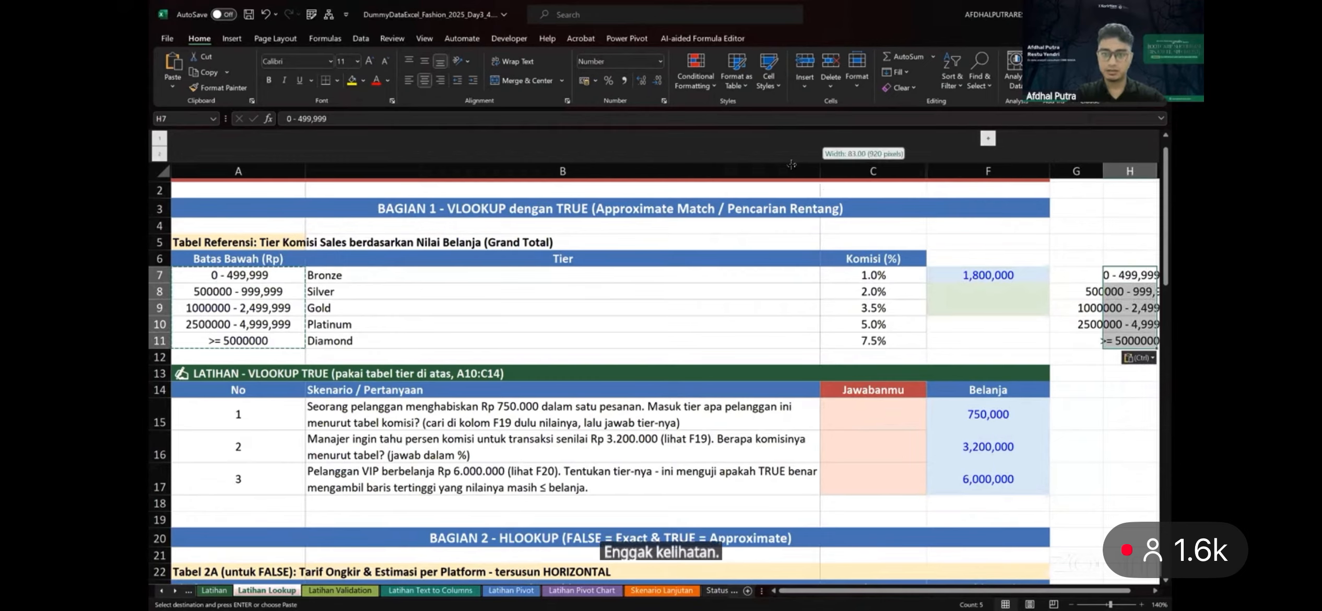
{"action": "left_click", "coordinate": [647, 308]}
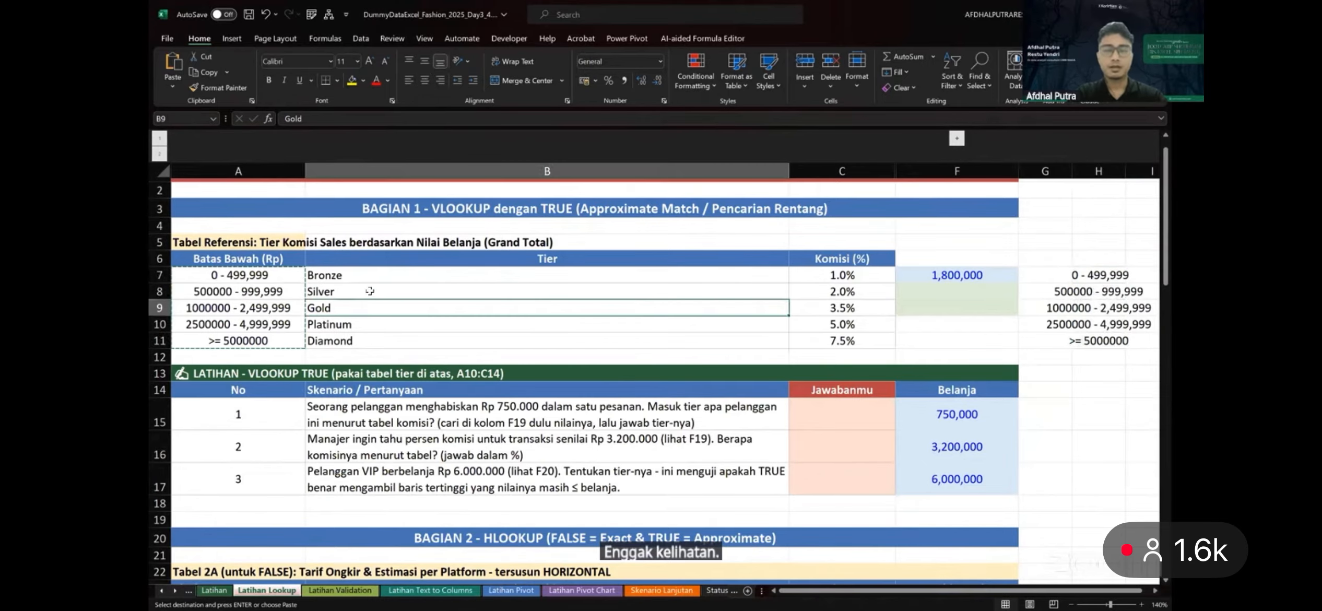
Reduce the Bronze range in A7 to its lower limit of 0
{"action": "double_click", "coordinate": [277, 274]}
{"action": "key", "text": "BackSpace"}
{"action": "key", "text": "BackSpace"}
{"action": "key", "text": "BackSpace"}
{"action": "key", "text": "BackSpace"}
{"action": "key", "text": "BackSpace"}
{"action": "key", "text": "BackSpace"}
{"action": "key", "text": "BackSpace"}
{"action": "key", "text": "BackSpace"}
{"action": "key", "text": "BackSpace"}
{"action": "key", "text": "BackSpace"}
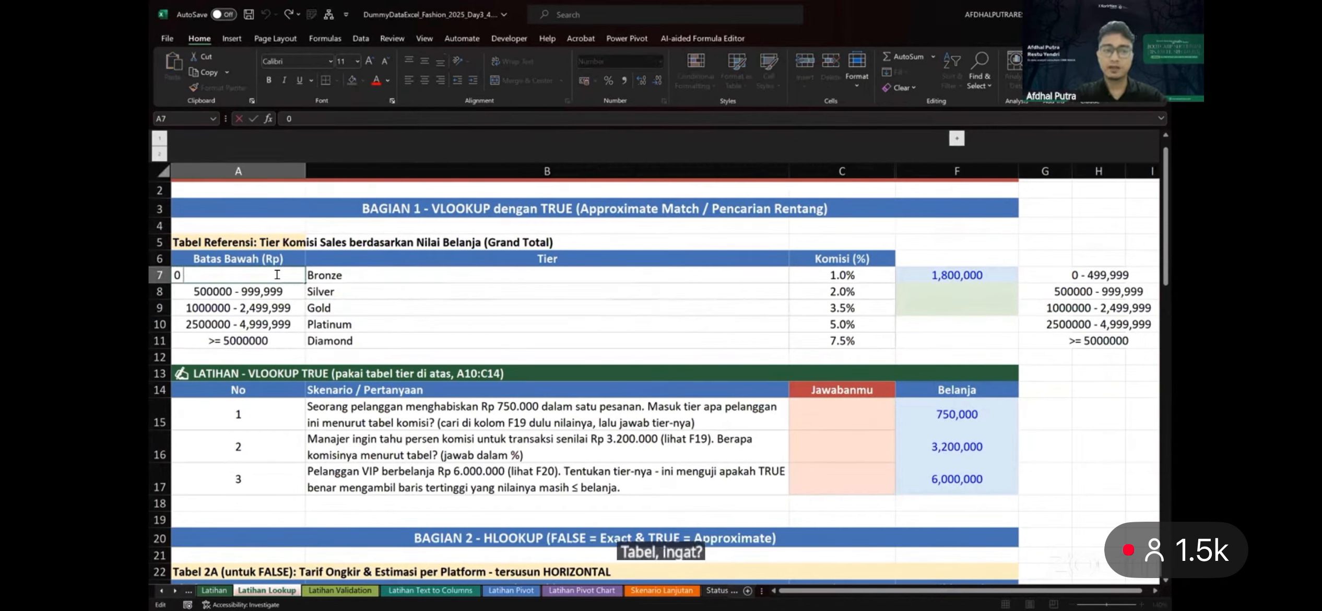
{"action": "key", "text": "Return"}
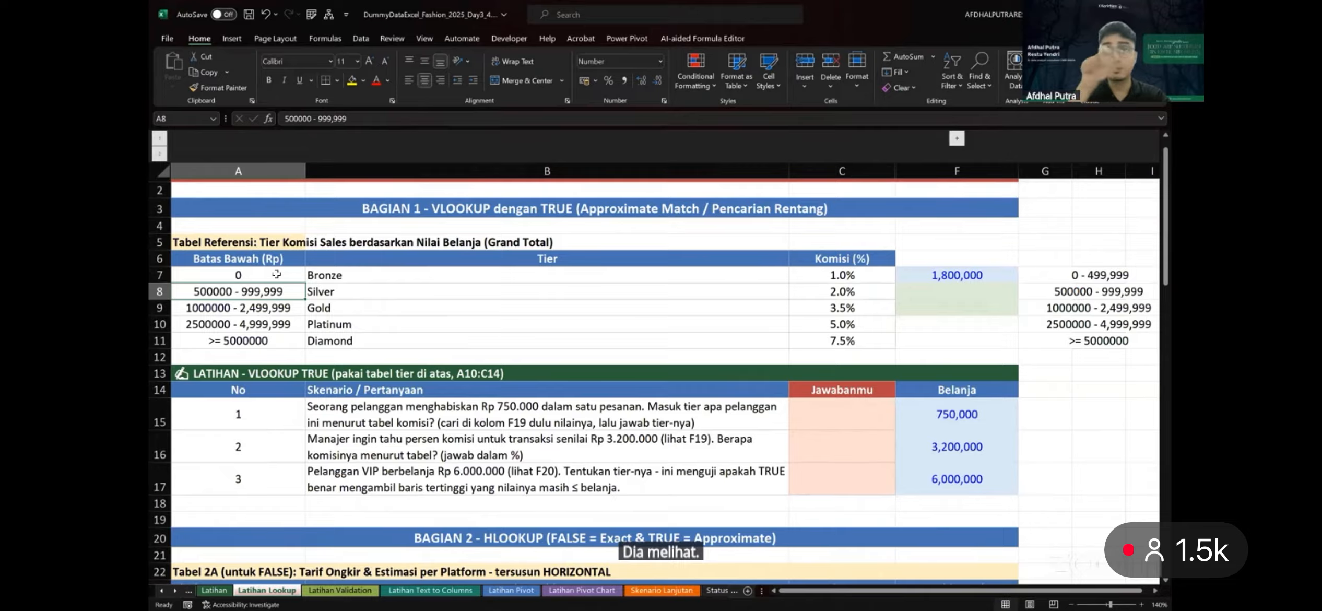
Reduce the Silver range in A8 to its lower limit of 500000
{"action": "key", "text": "F2"}
{"action": "key", "text": "BackSpace"}
{"action": "key", "text": "BackSpace"}
{"action": "key", "text": "BackSpace"}
{"action": "key", "text": "BackSpace"}
{"action": "key", "text": "BackSpace"}
{"action": "key", "text": "BackSpace"}
{"action": "key", "text": "BackSpace"}
{"action": "key", "text": "BackSpace"}
{"action": "key", "text": "BackSpace"}
{"action": "key", "text": "BackSpace"}
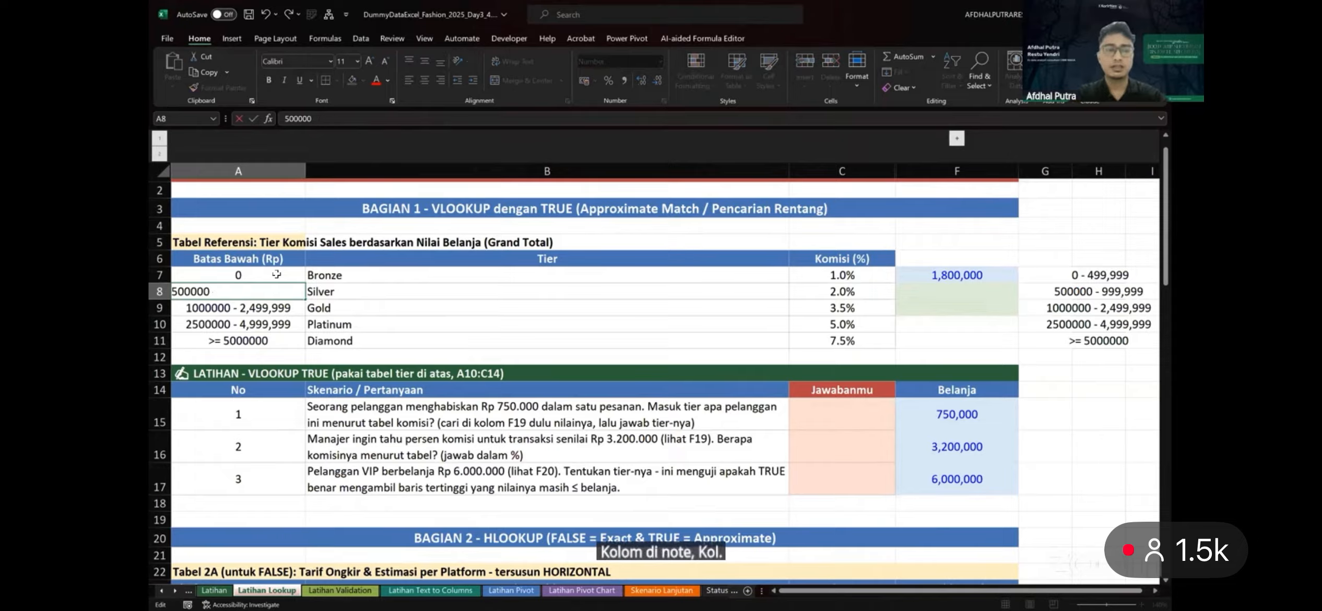
{"action": "key", "text": "Return"}
Reduce the Gold range in A9 to its lower limit of 1000000
{"action": "key", "text": "F2"}
{"action": "key", "text": "BackSpace"}
{"action": "key", "text": "BackSpace"}
{"action": "key", "text": "BackSpace"}
{"action": "key", "text": "BackSpace"}
{"action": "key", "text": "BackSpace"}
{"action": "key", "text": "BackSpace"}
{"action": "key", "text": "BackSpace"}
{"action": "key", "text": "BackSpace"}
{"action": "key", "text": "BackSpace"}
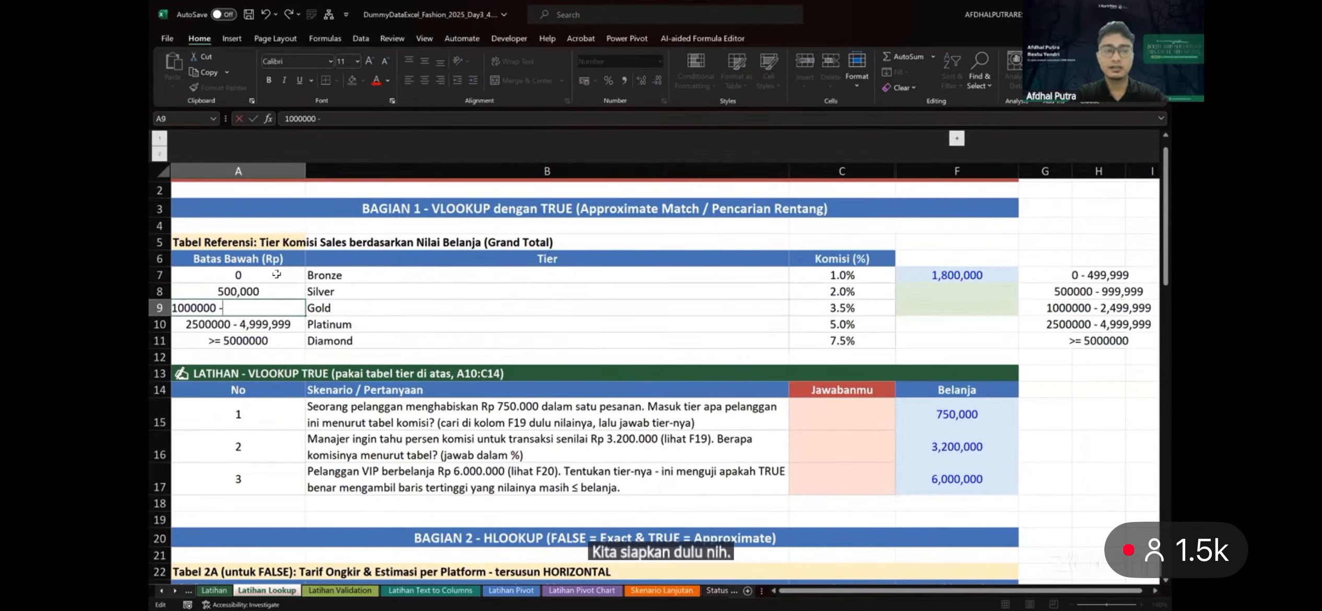
{"action": "key", "text": "Return"}
Reduce the Platinum range in A10 to its lower limit of 2500000
{"action": "key", "text": "F2"}
{"action": "key", "text": "BackSpace"}
{"action": "key", "text": "BackSpace"}
{"action": "key", "text": "BackSpace"}
{"action": "key", "text": "BackSpace"}
{"action": "key", "text": "BackSpace"}
{"action": "key", "text": "BackSpace"}
{"action": "key", "text": "BackSpace"}
{"action": "key", "text": "BackSpace"}
{"action": "key", "text": "BackSpace"}
{"action": "key", "text": "BackSpace"}
{"action": "key", "text": "BackSpace"}
{"action": "key", "text": "BackSpace"}
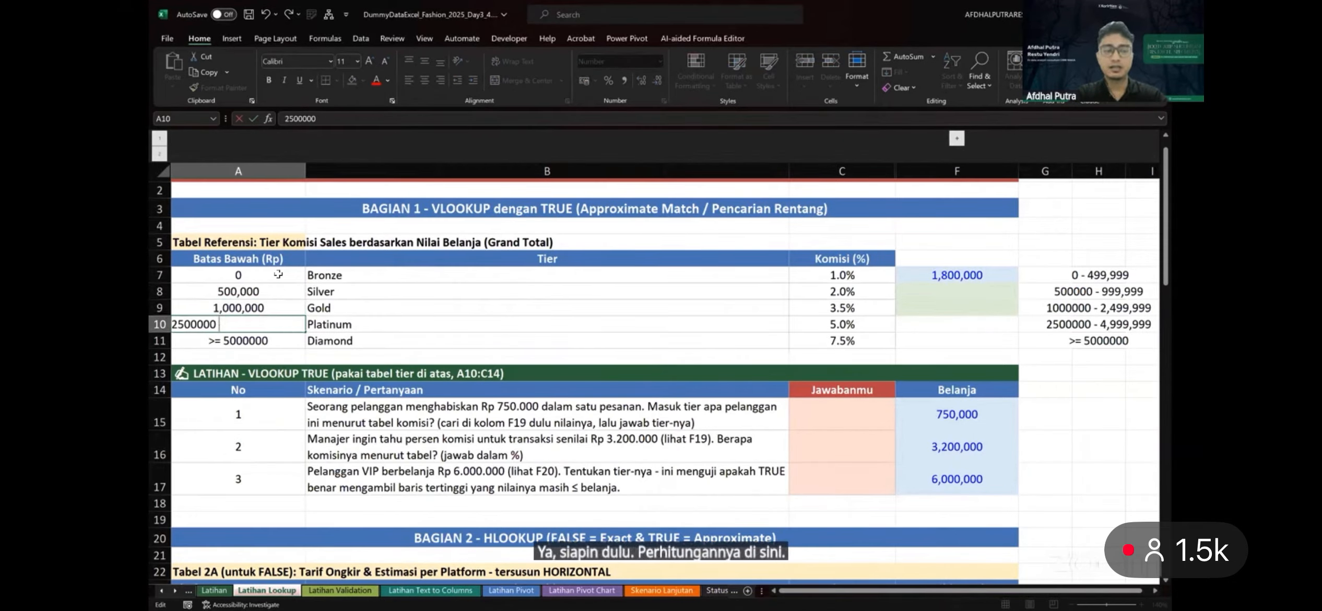
{"action": "key", "text": "Return"}
Remove the >= sign from the Diamond limit in A11, leaving 5000000
{"action": "key", "text": "F2"}
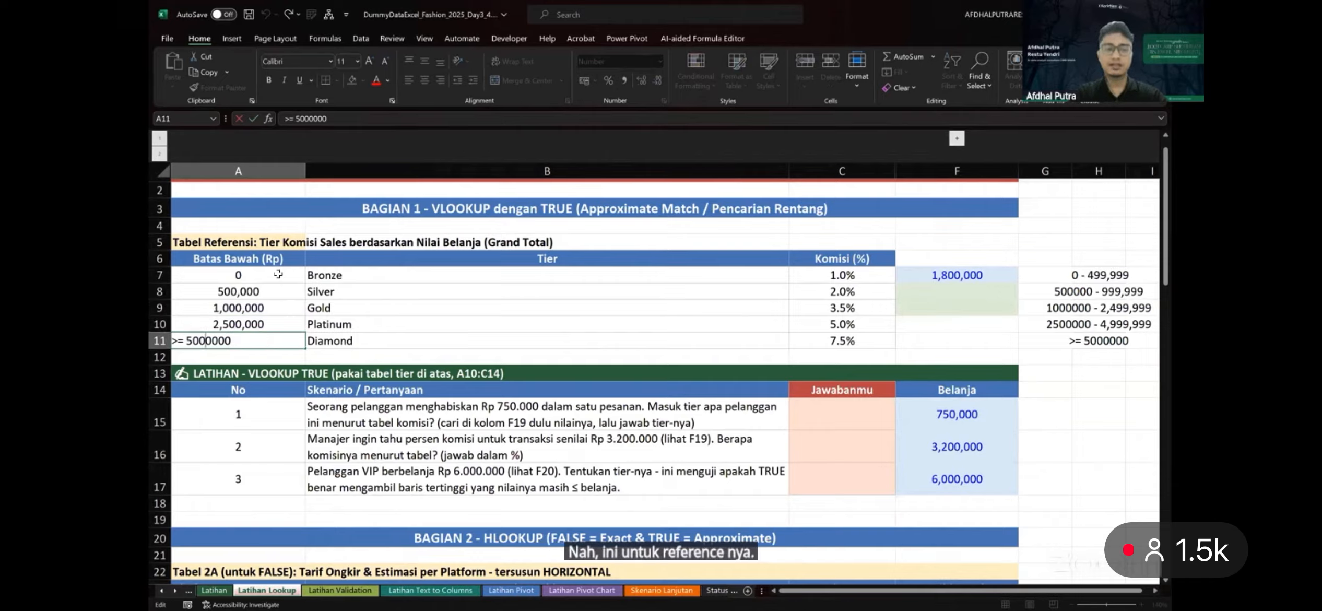
{"action": "key", "text": "Home"}
{"action": "key", "text": "Delete"}
{"action": "key", "text": "Delete"}
{"action": "key", "text": "Delete"}
{"action": "key", "text": "Return"}
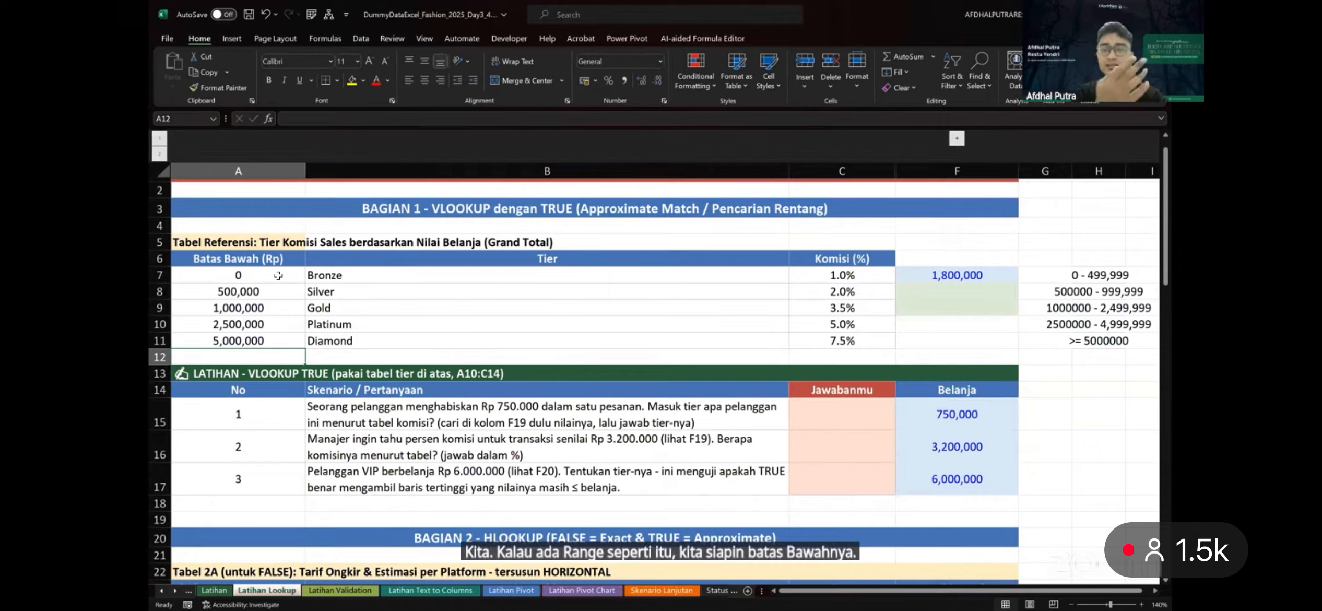
{"action": "left_click", "coordinate": [257, 274]}
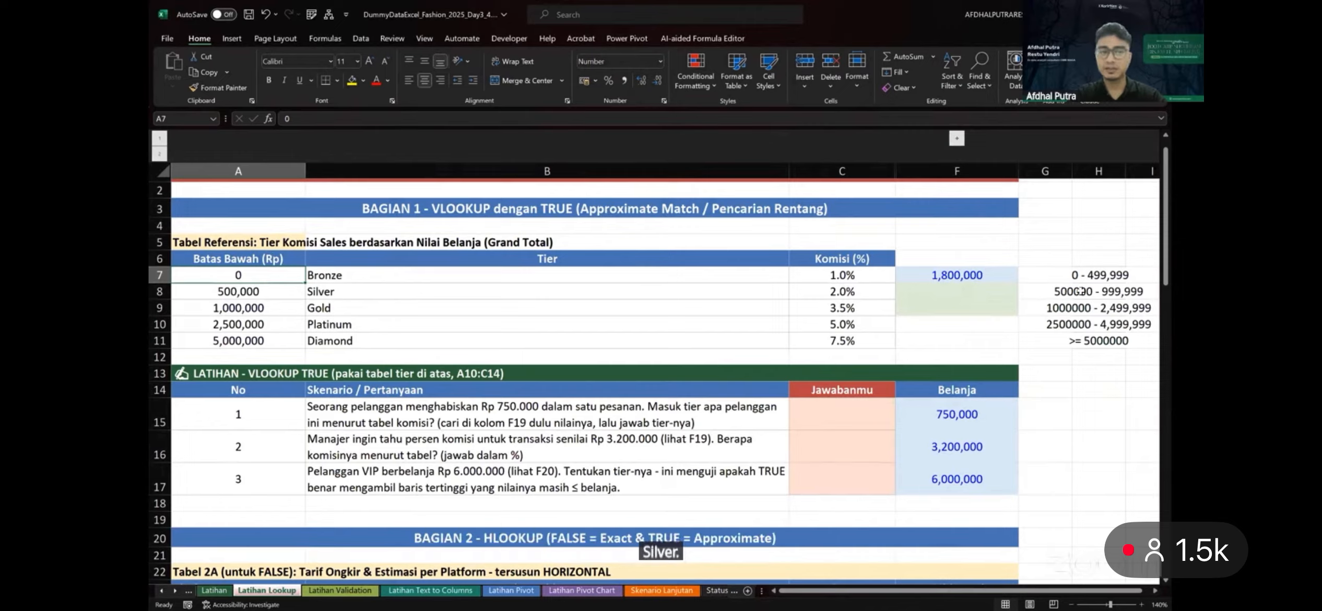
{"action": "left_click", "coordinate": [251, 288]}
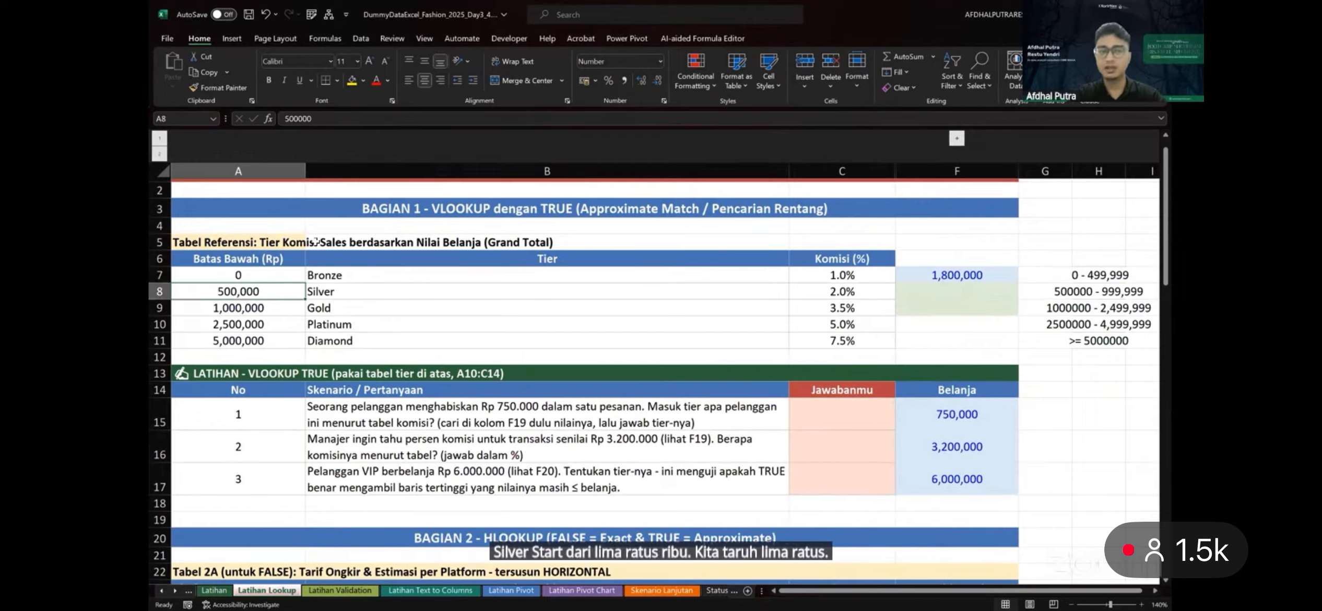
{"action": "left_click", "coordinate": [248, 341]}
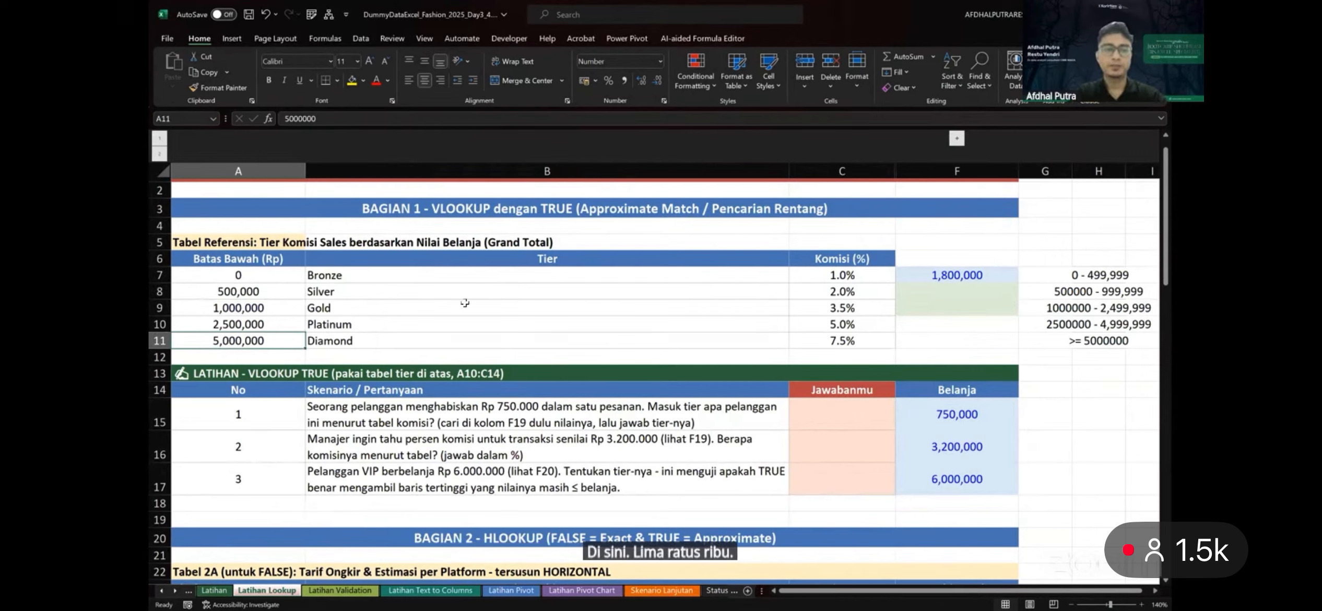
Start a VLOOKUP formula in F8 with F7 as the lookup value and the absolute range $A$6:$C$11 as the table array
{"action": "left_click", "coordinate": [955, 290]}
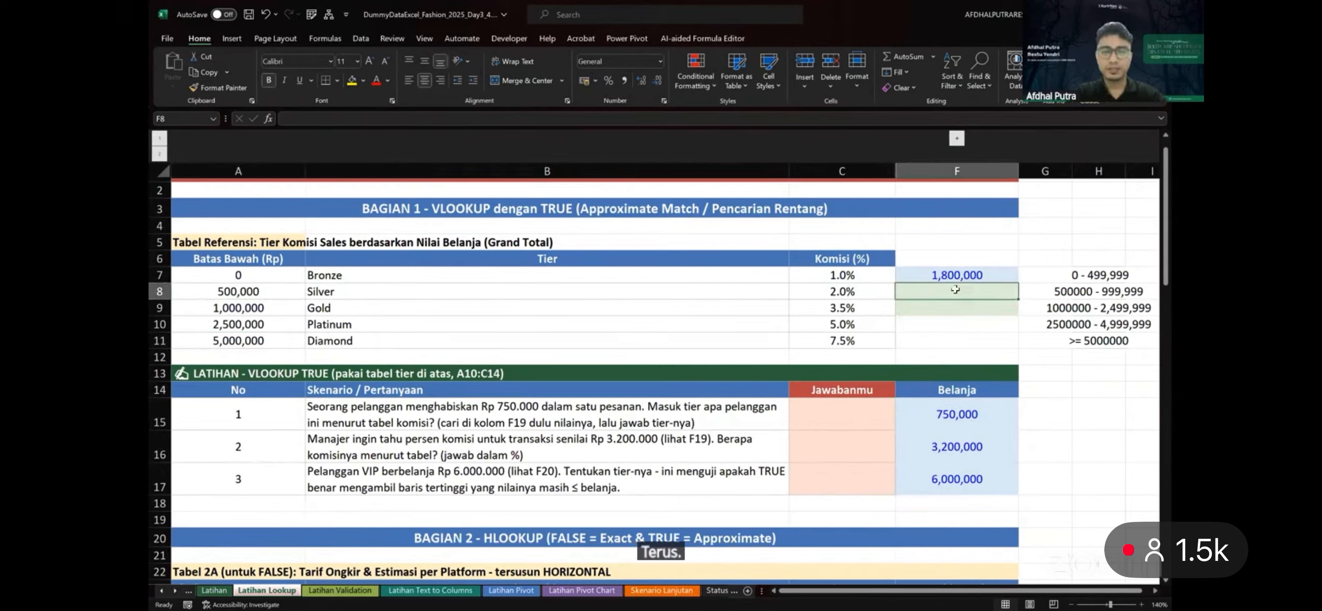
{"action": "type", "text": "=VLOOKUP("}
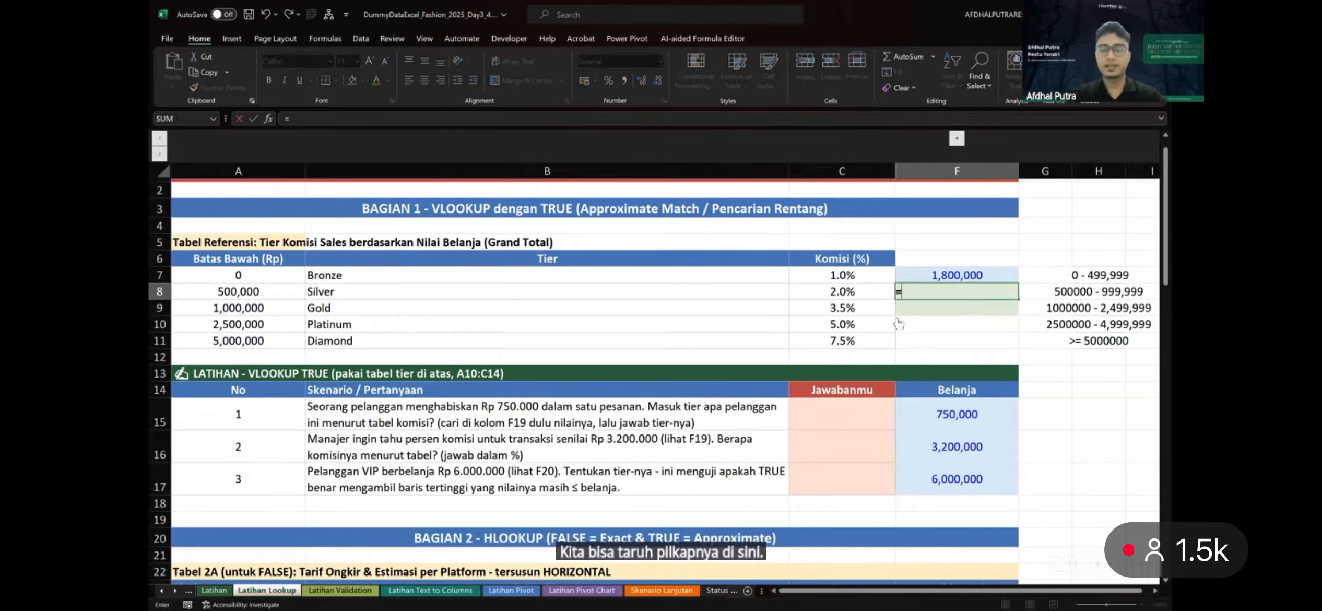
{"action": "left_click", "coordinate": [963, 273]}
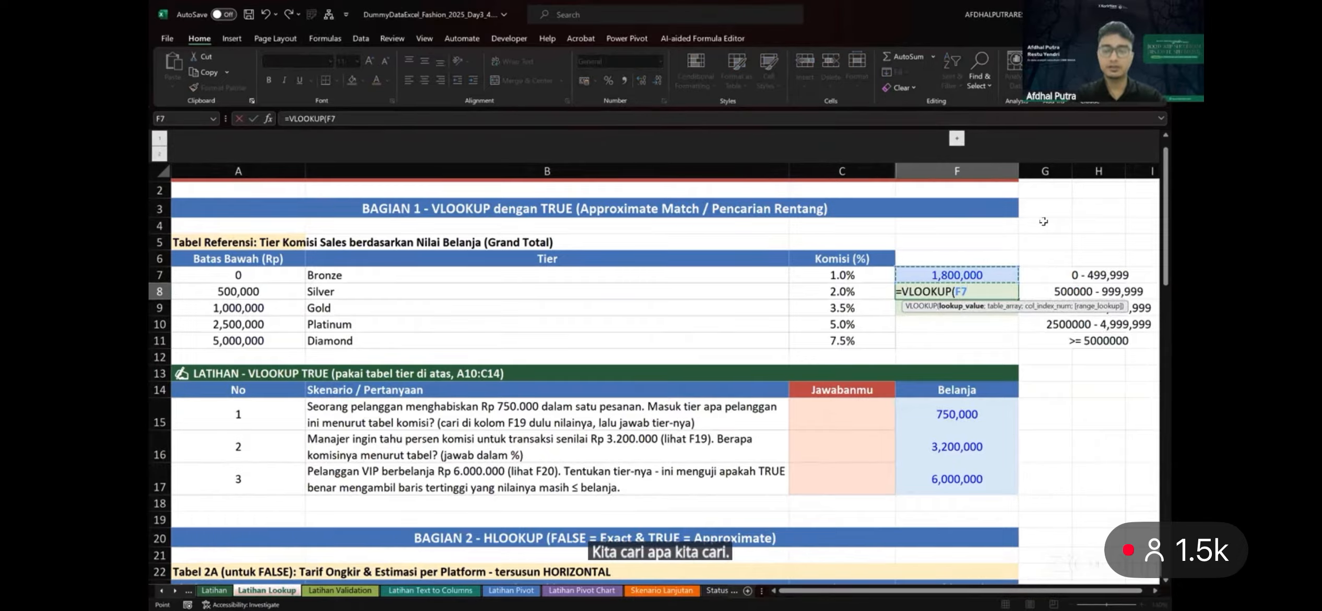
{"action": "type", "text": ";"}
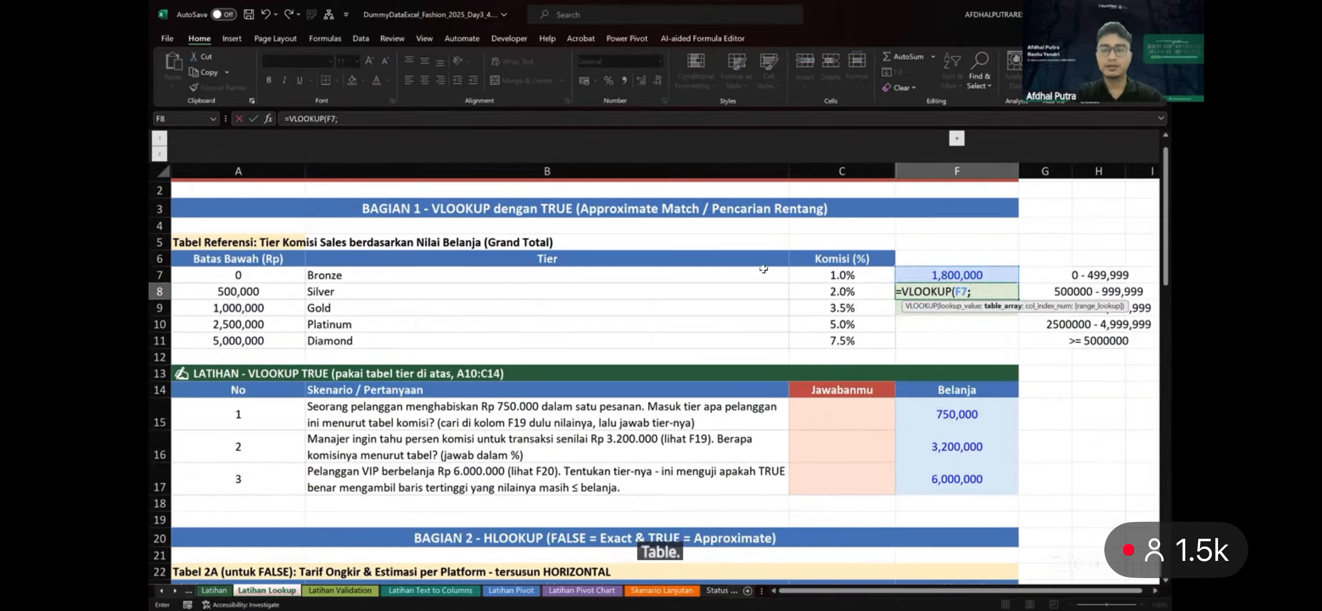
{"action": "left_click", "coordinate": [258, 259]}
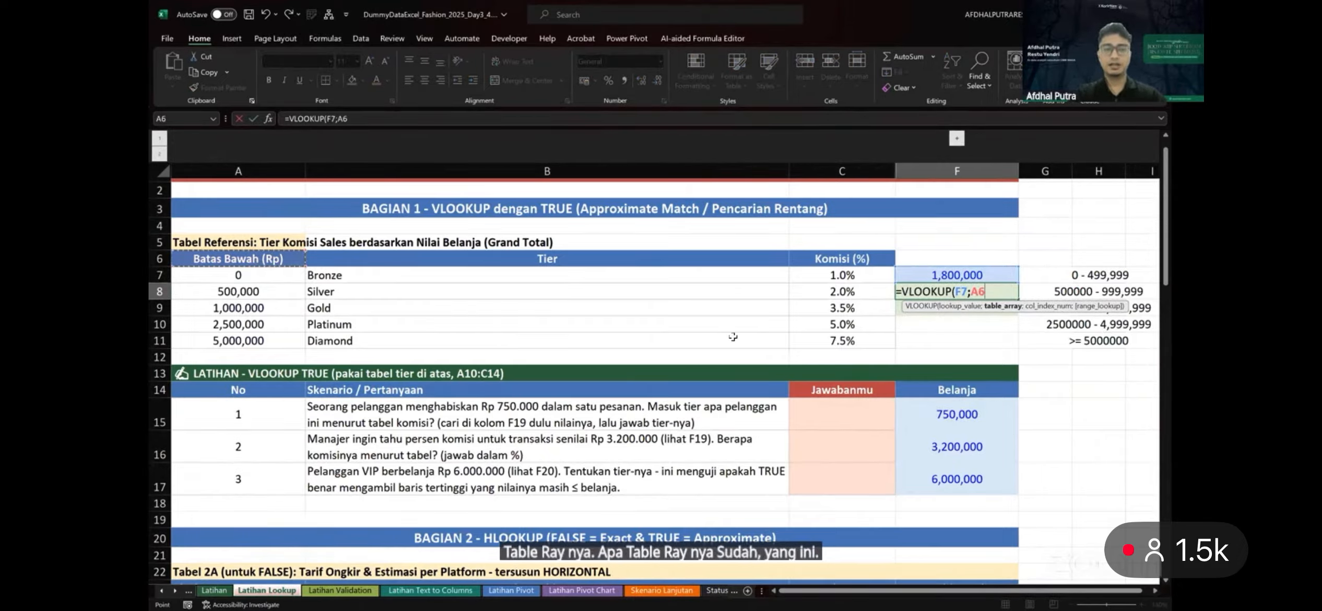
{"action": "left_click", "coordinate": [802, 337], "text": "shift"}
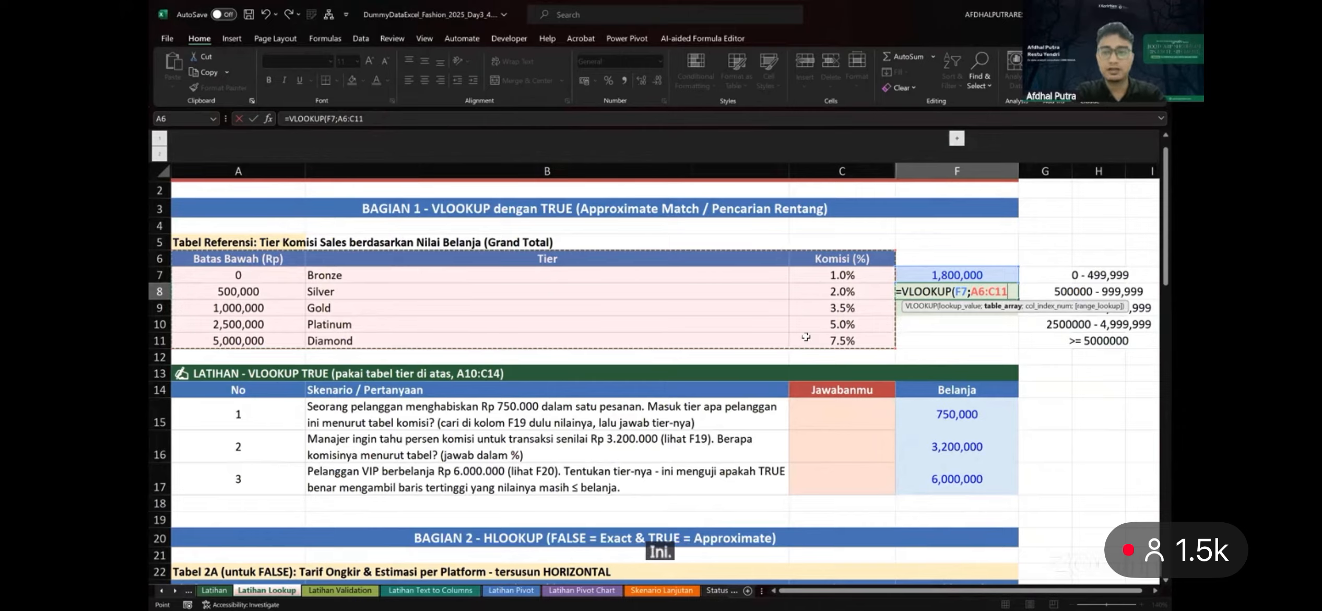
{"action": "key", "text": "F4"}
{"action": "type", "text": ";"}
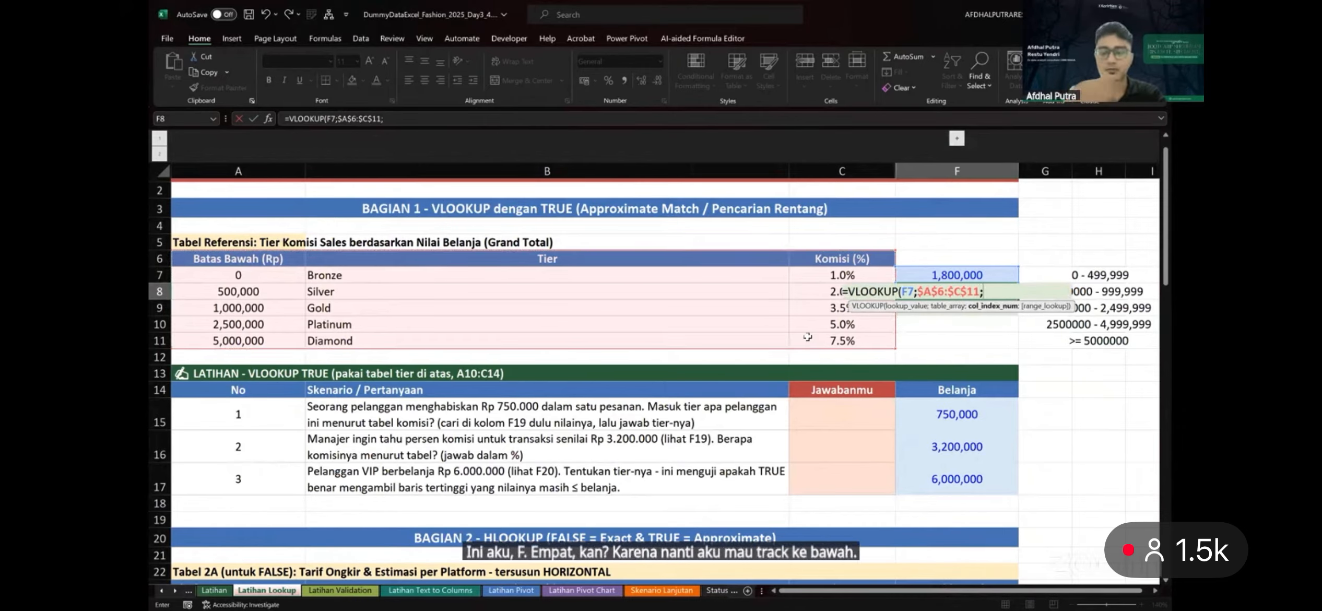
Make the lookup value in the F8 formula an absolute reference, $F$7, and continue at the column index argument
{"action": "left_click_drag", "start_coordinate": [902, 291], "coordinate": [919, 291]}
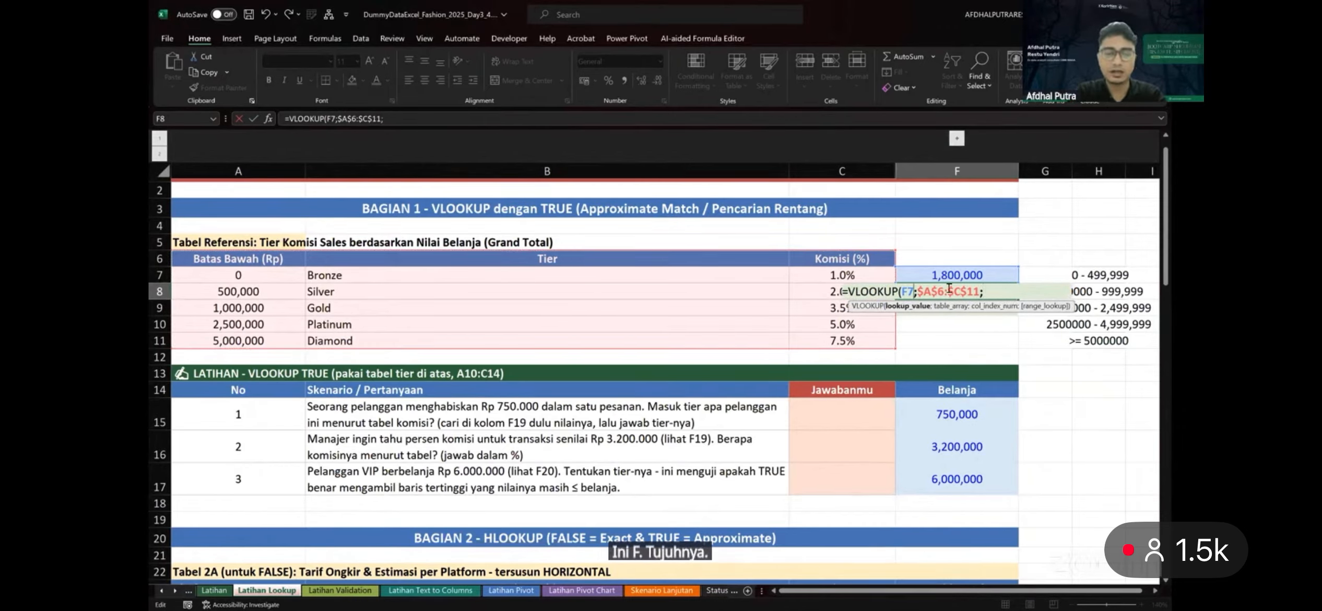
{"action": "key", "text": "F4"}
{"action": "left_click", "coordinate": [1002, 291]}
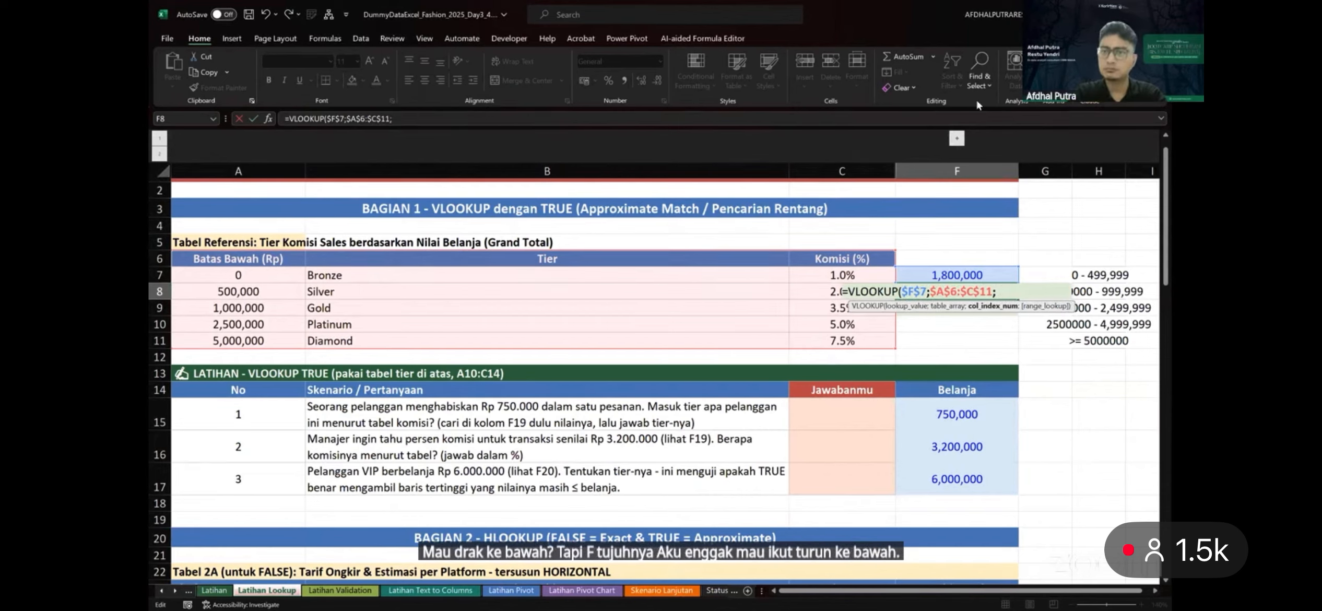
{"action": "key", "text": "alt+Tab"}
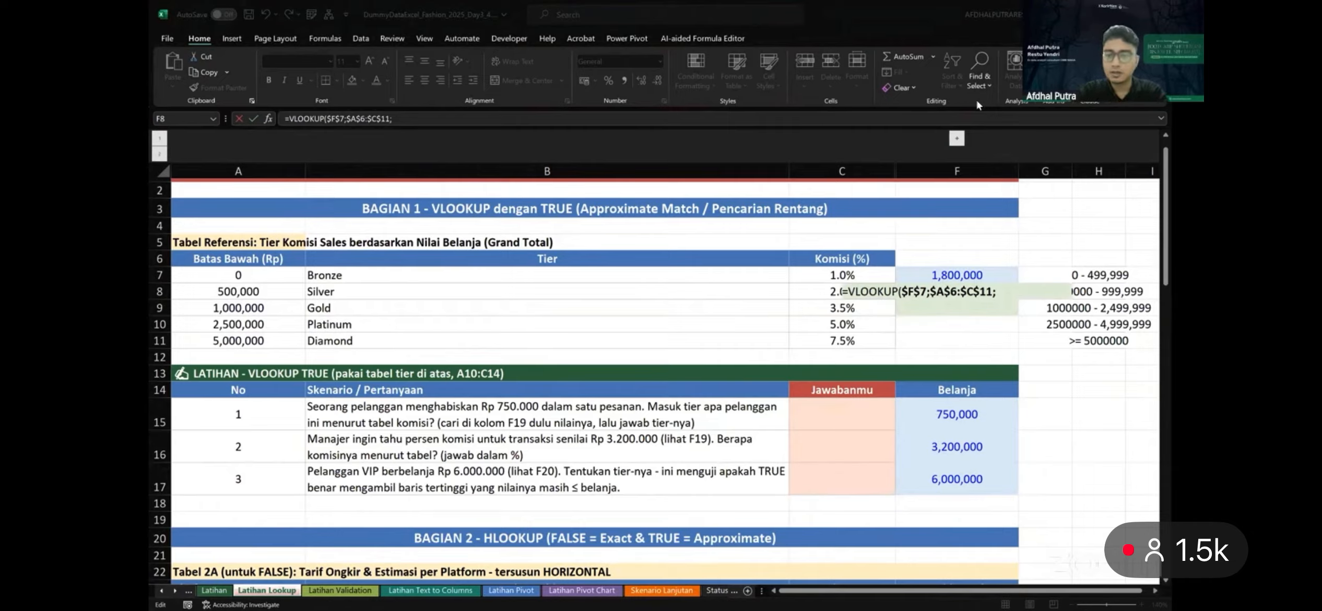
{"action": "left_click", "coordinate": [1010, 291]}
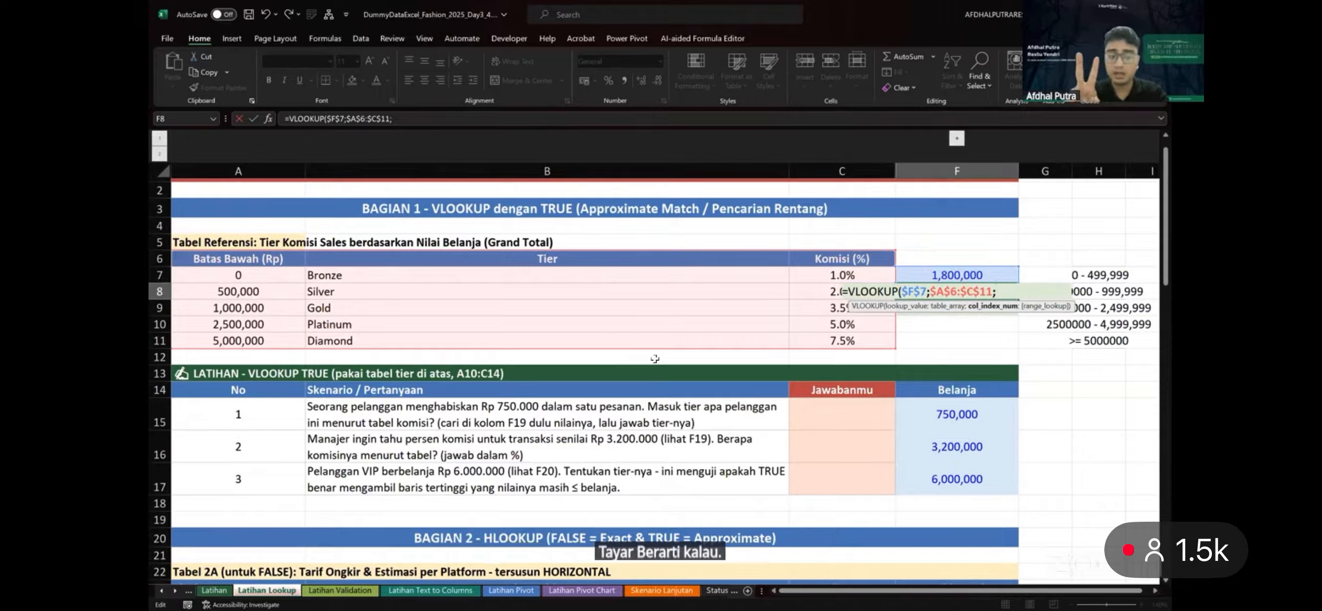
Complete the VLOOKUP formula in F8 with column index 2 and TRUE for an approximate match
{"action": "type", "text": "2"}
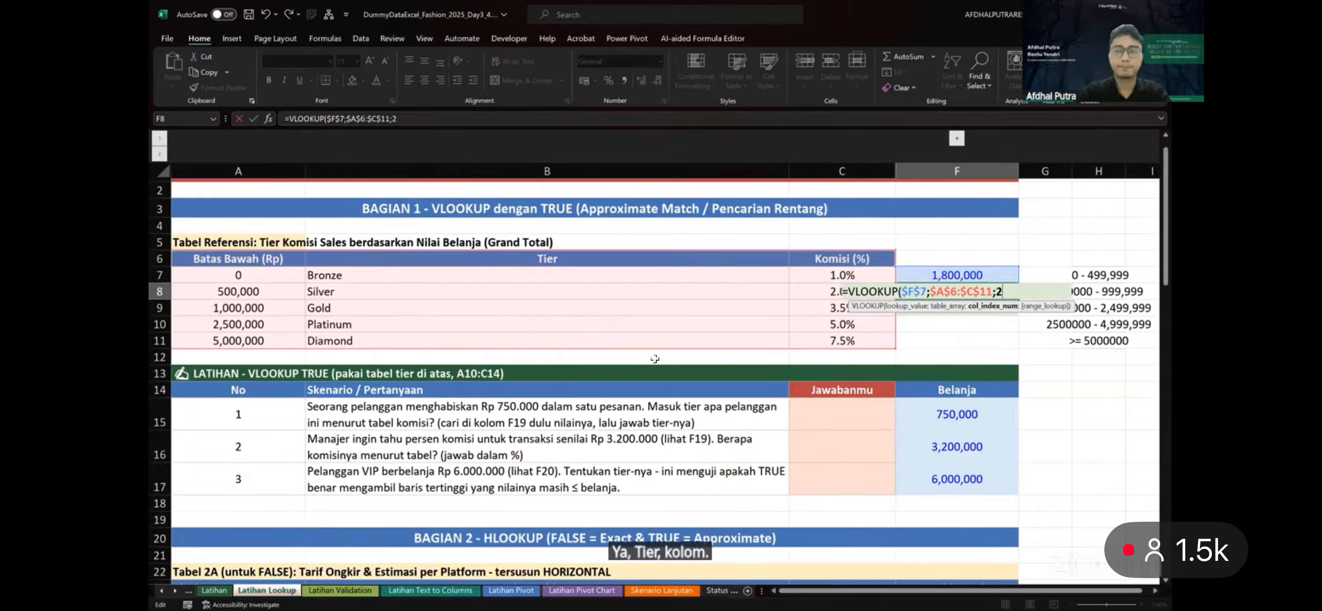
{"action": "type", "text": ";tr"}
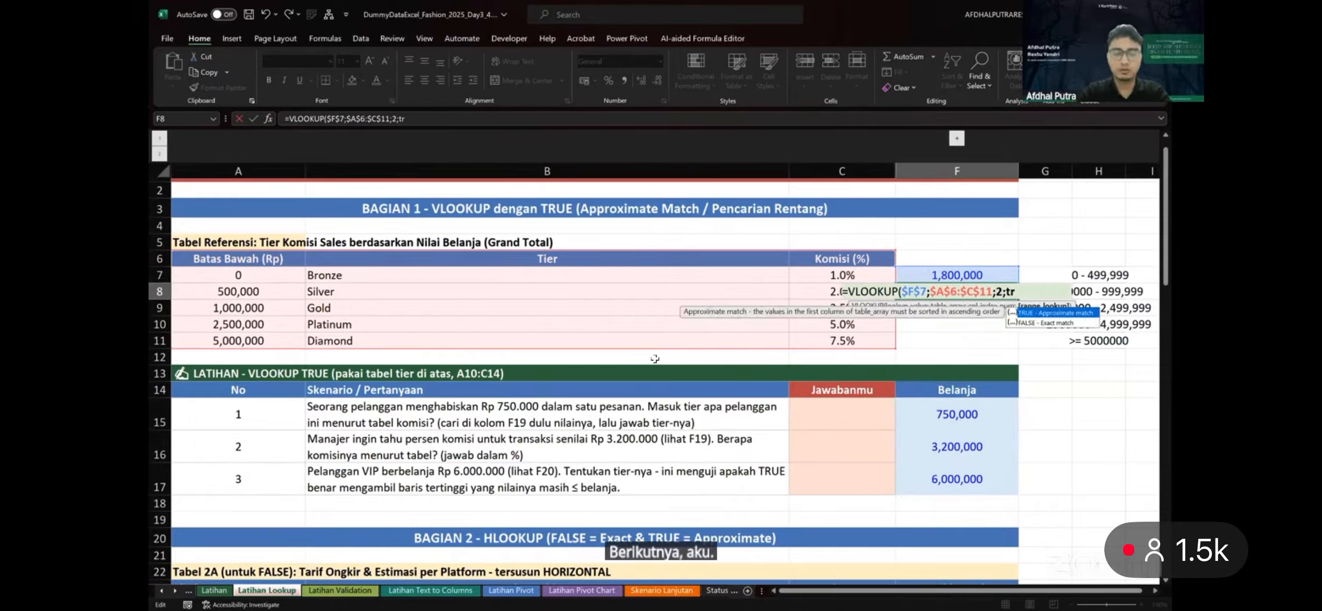
{"action": "type", "text": "ue"}
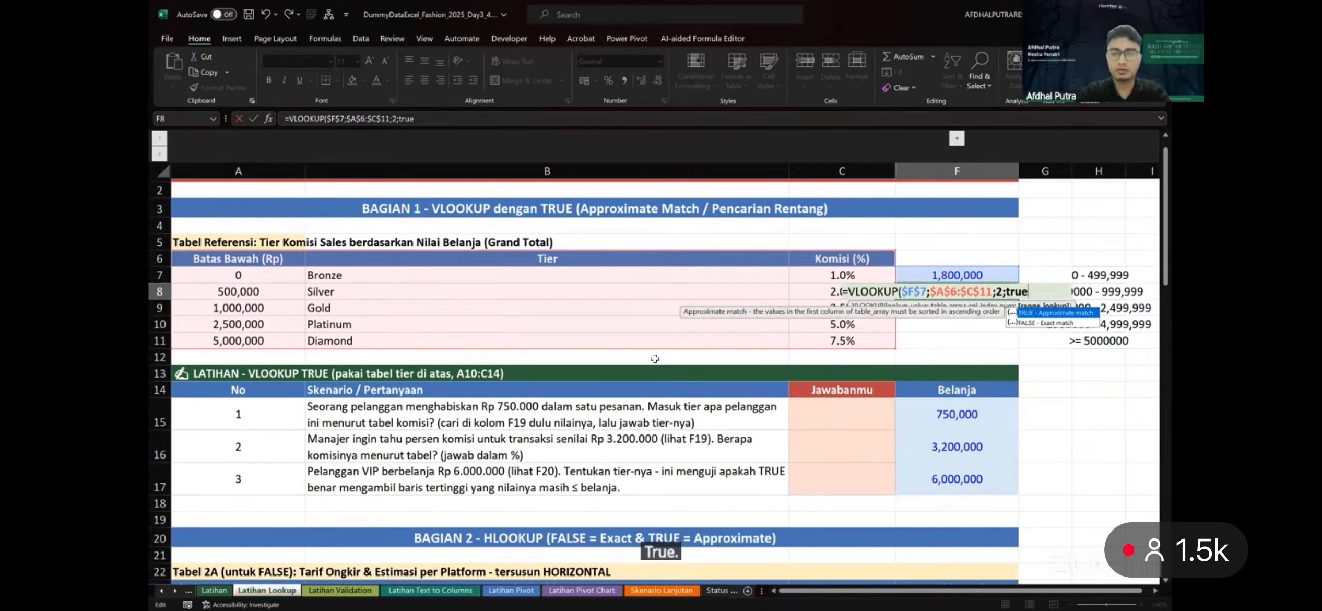
{"action": "key", "text": "Return"}
Display the text of F8's formula in F6 using FORMULATEXT
{"action": "key", "text": "Up"}
{"action": "key", "text": "Up"}
{"action": "key", "text": "Up"}
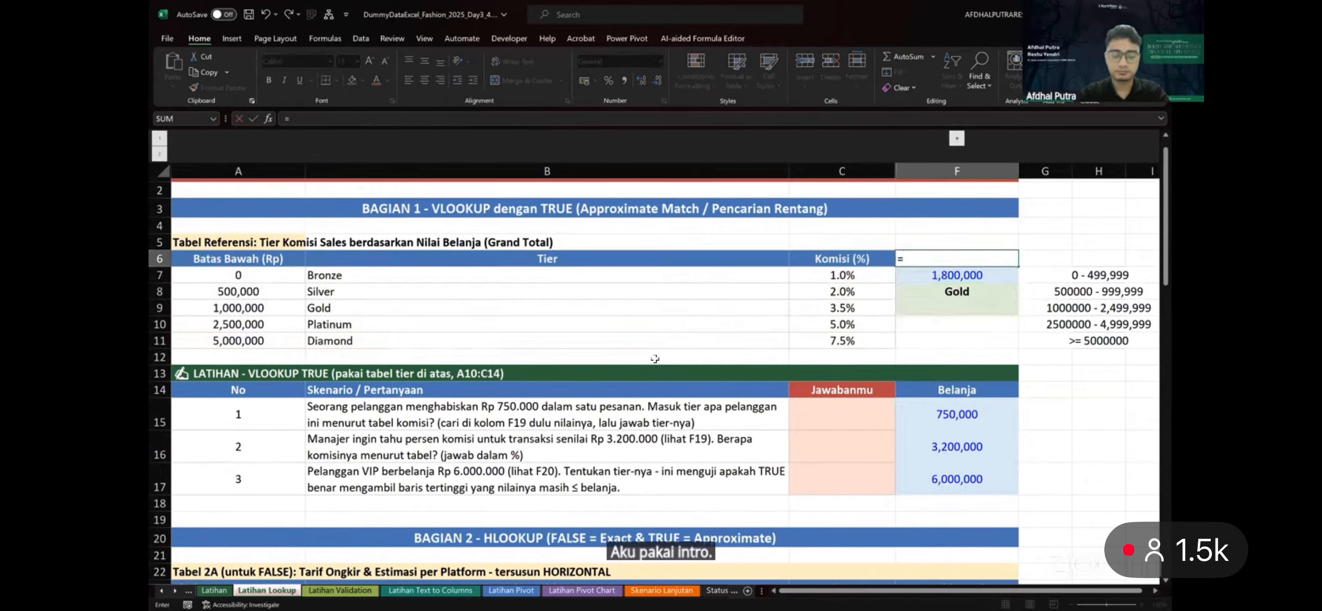
{"action": "type", "text": "FORMULATEXT("}
{"action": "key", "text": "Down"}
{"action": "key", "text": "Down"}
{"action": "key", "text": "Return"}
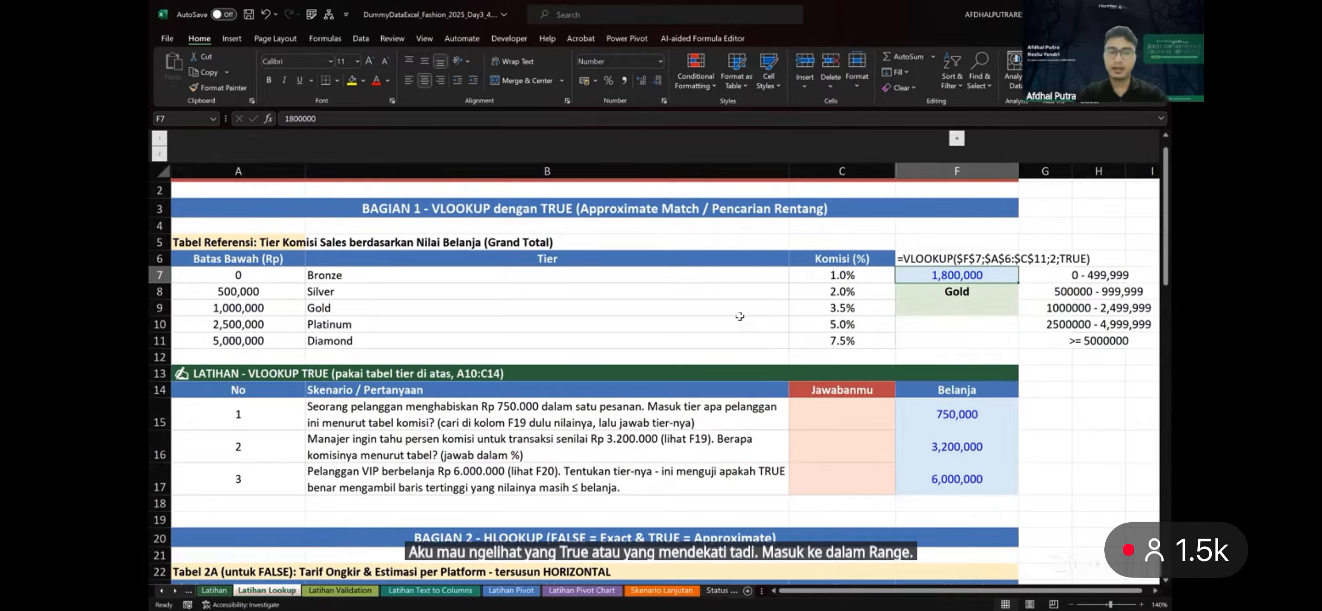
Compare the purchase value in F7 with each lower limit in A7:A10 to trace how the approximate match picks a tier
{"action": "left_click", "coordinate": [333, 310]}
{"action": "left_click", "coordinate": [248, 311]}
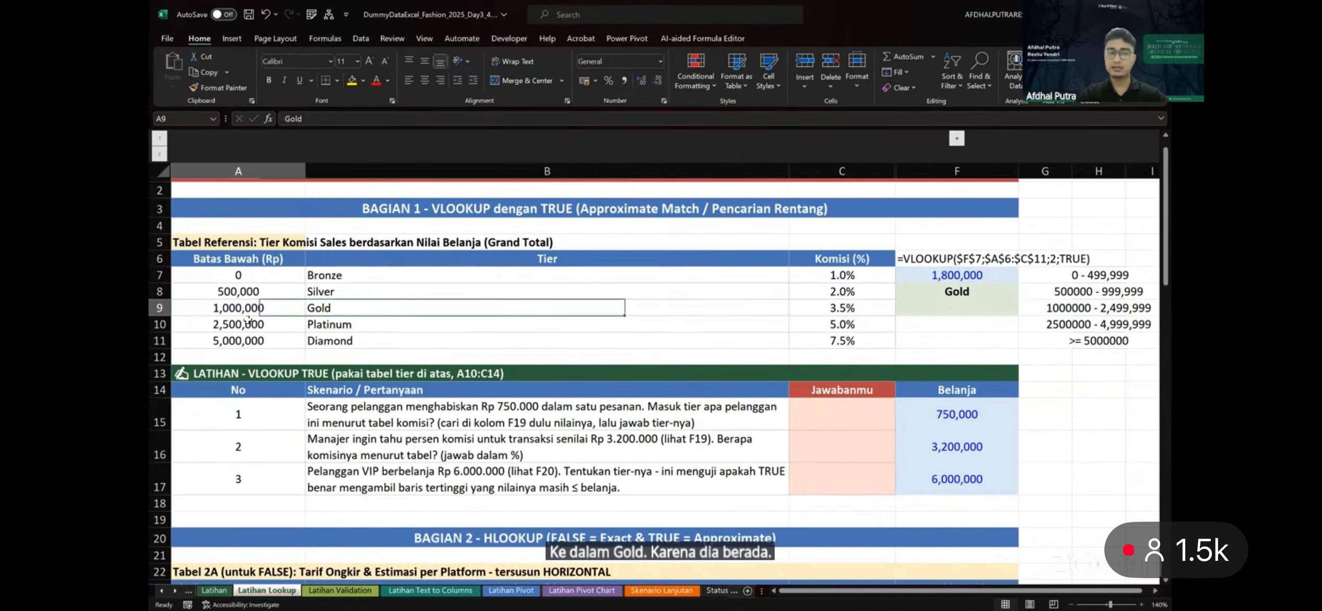
{"action": "left_click", "coordinate": [250, 320]}
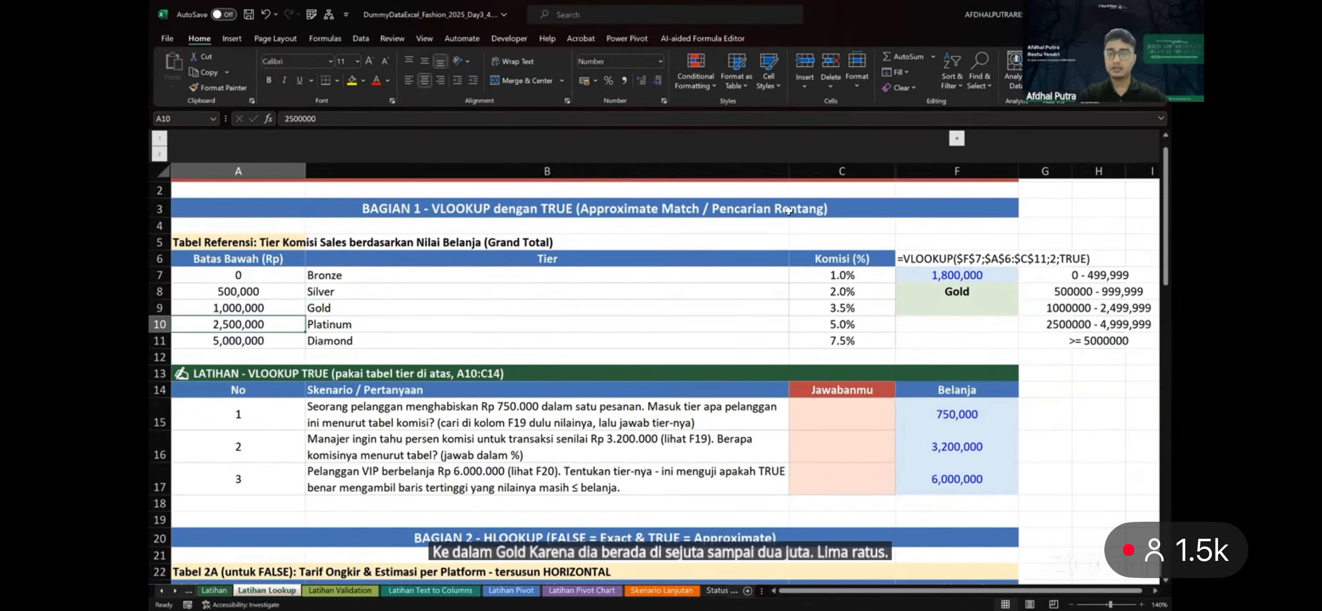
{"action": "left_click", "coordinate": [953, 274]}
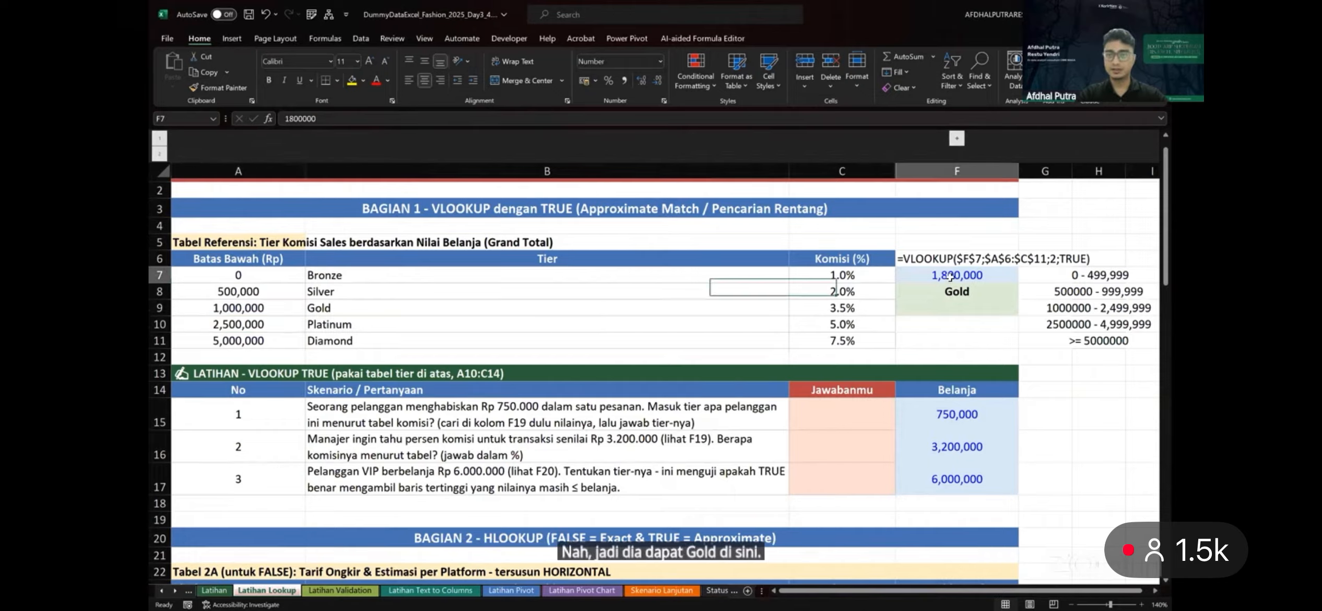
{"action": "left_click", "coordinate": [950, 289]}
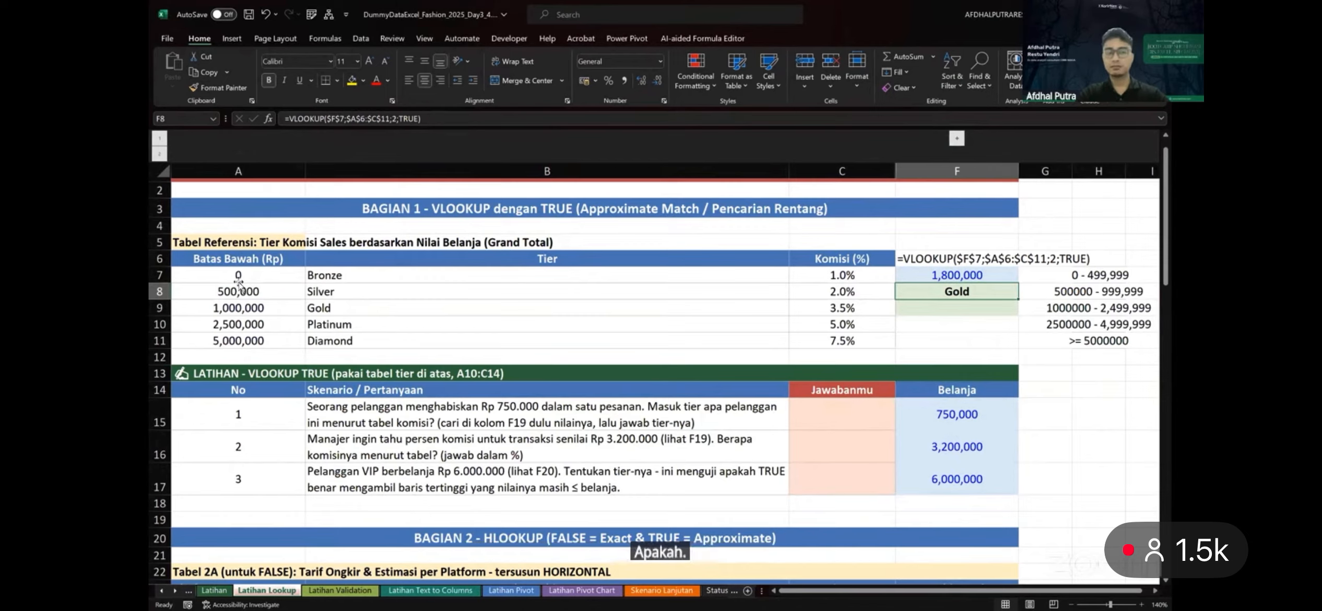
{"action": "left_click", "coordinate": [264, 277]}
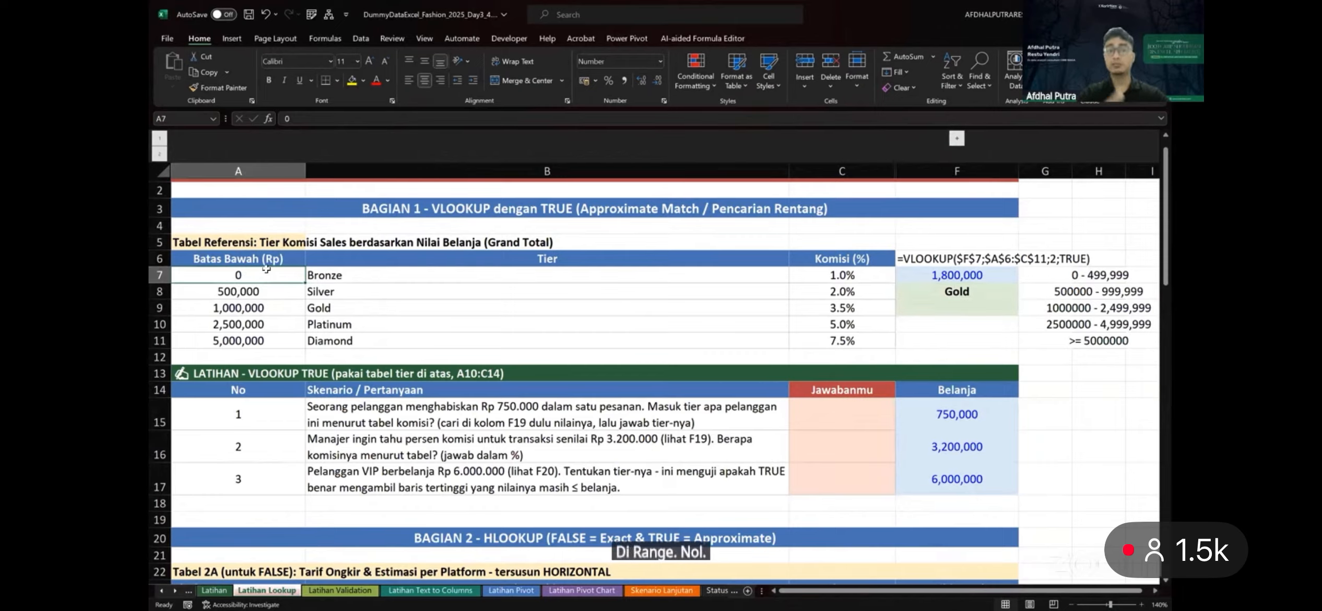
{"action": "left_click", "coordinate": [267, 285]}
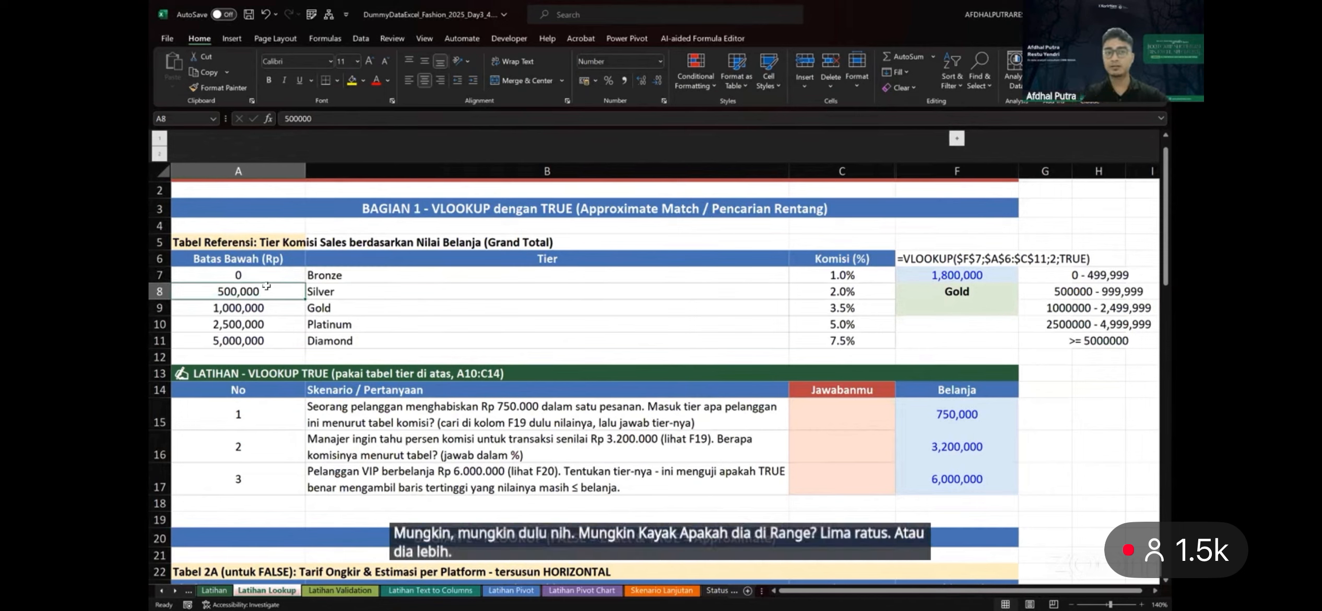
{"action": "left_click", "coordinate": [260, 303]}
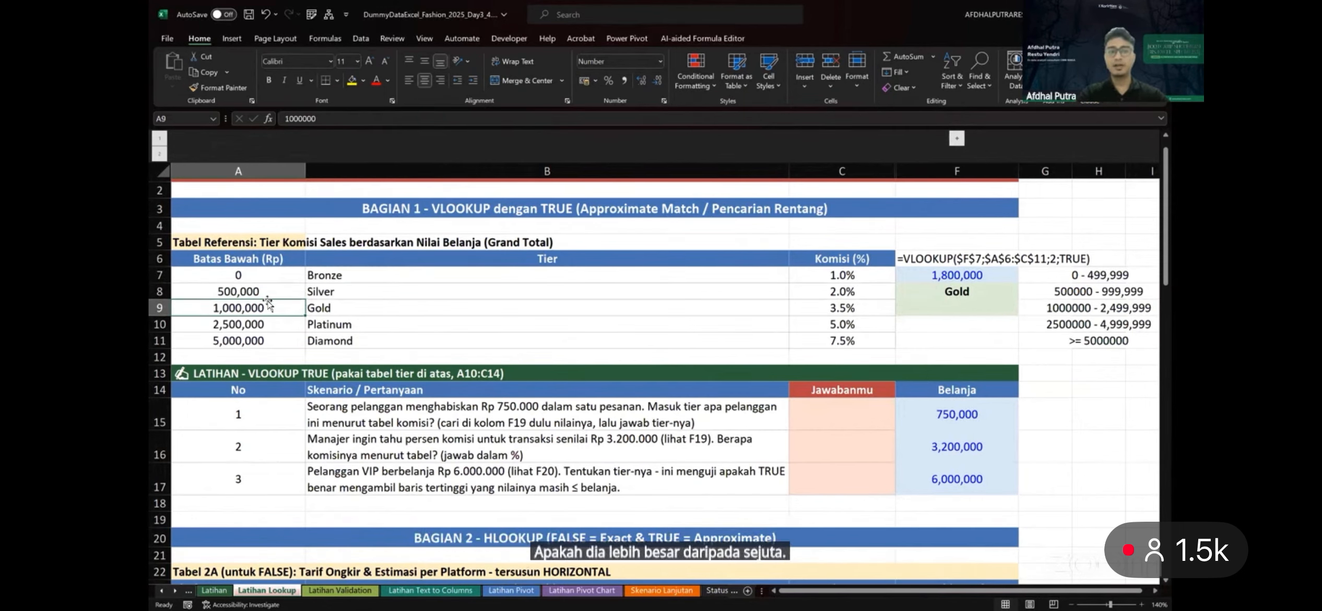
{"action": "left_click", "coordinate": [263, 325]}
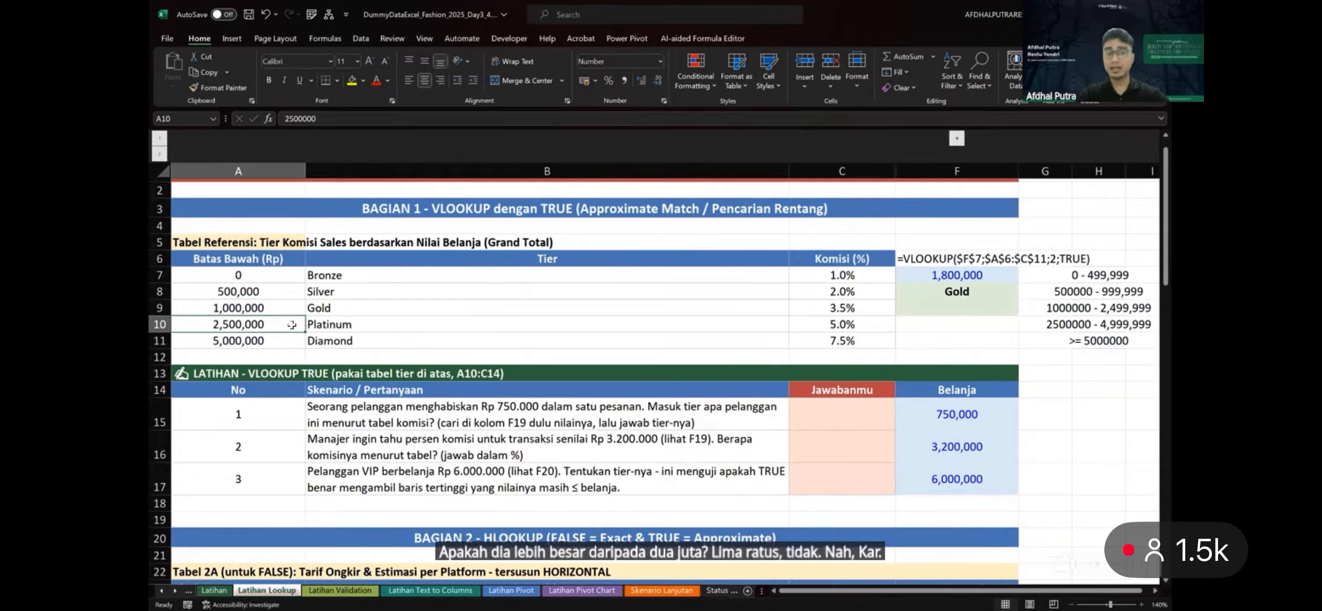
{"action": "left_click", "coordinate": [278, 311]}
{"action": "left_click", "coordinate": [337, 306], "text": "shift"}
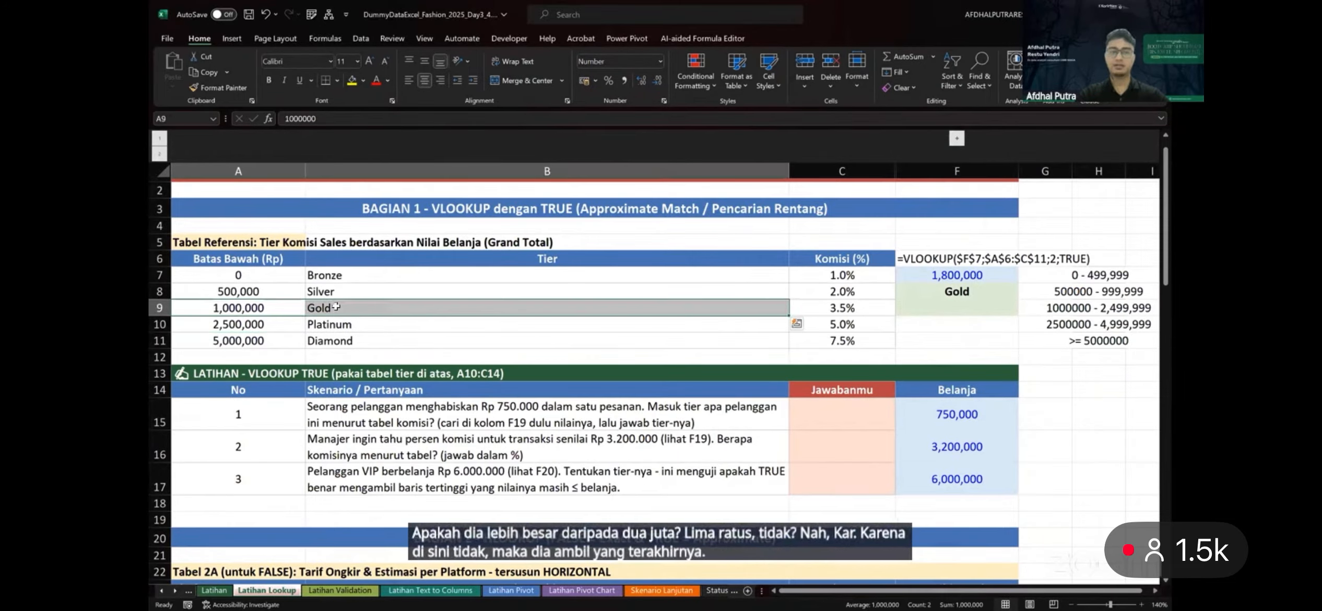
Copy the VLOOKUP formula from F8 down into F9
{"action": "left_click", "coordinate": [937, 303]}
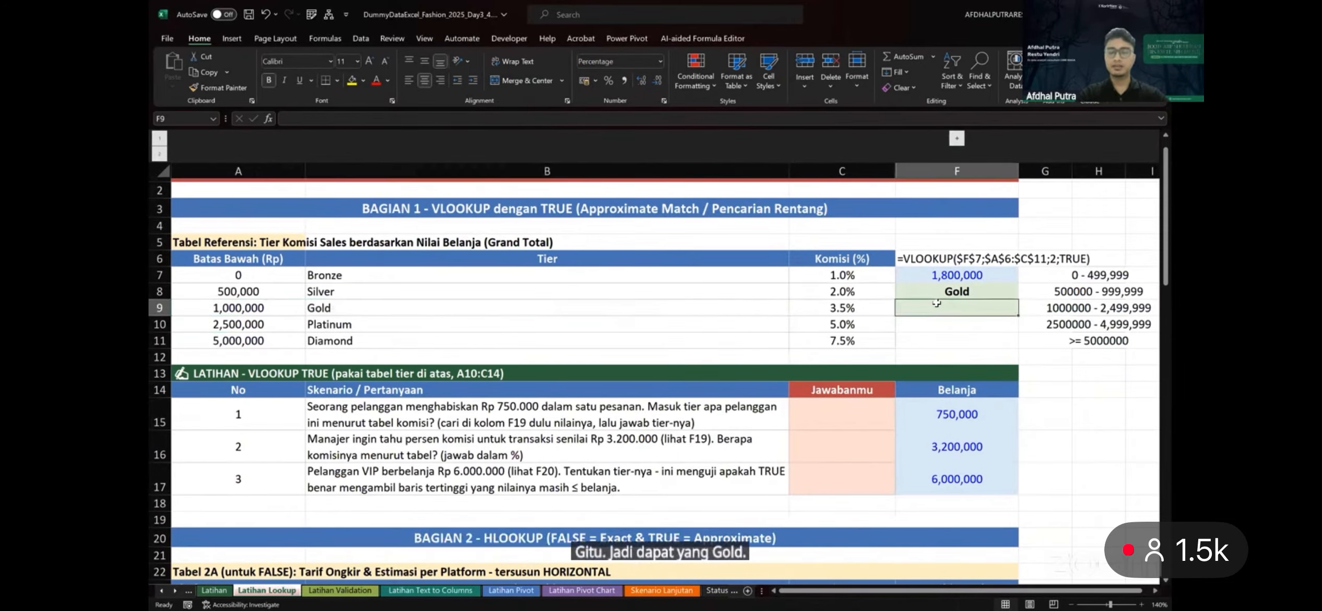
{"action": "key", "text": "Up"}
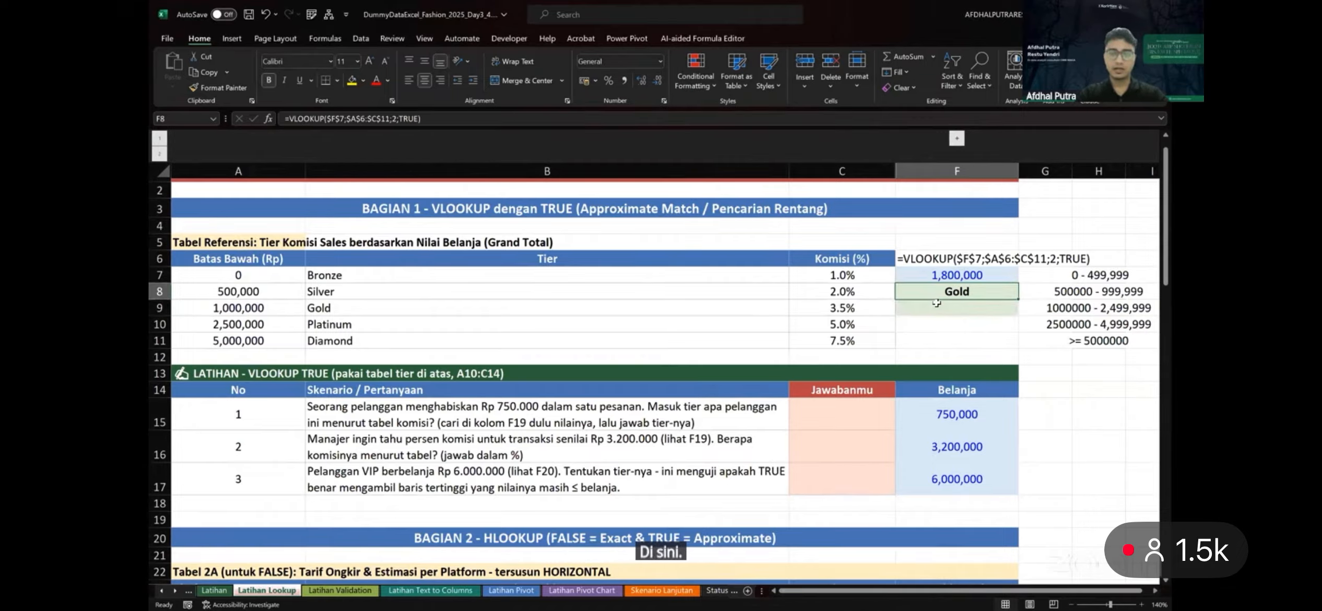
{"action": "left_click_drag", "start_coordinate": [1020, 289], "coordinate": [1013, 313]}
Change the column index in F9's VLOOKUP formula to 3 and format the cell as a percentage
{"action": "double_click", "coordinate": [989, 312]}
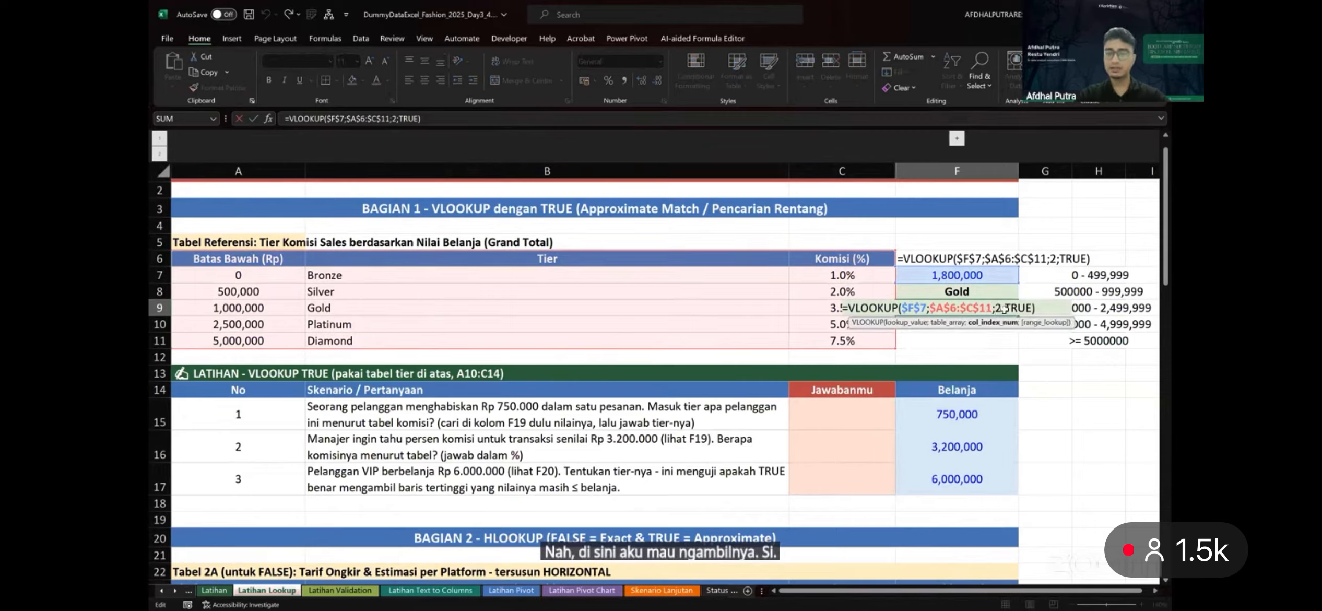
{"action": "left_click", "coordinate": [1005, 309]}
{"action": "key", "text": "Left"}
{"action": "key", "text": "BackSpace"}
{"action": "type", "text": "3"}
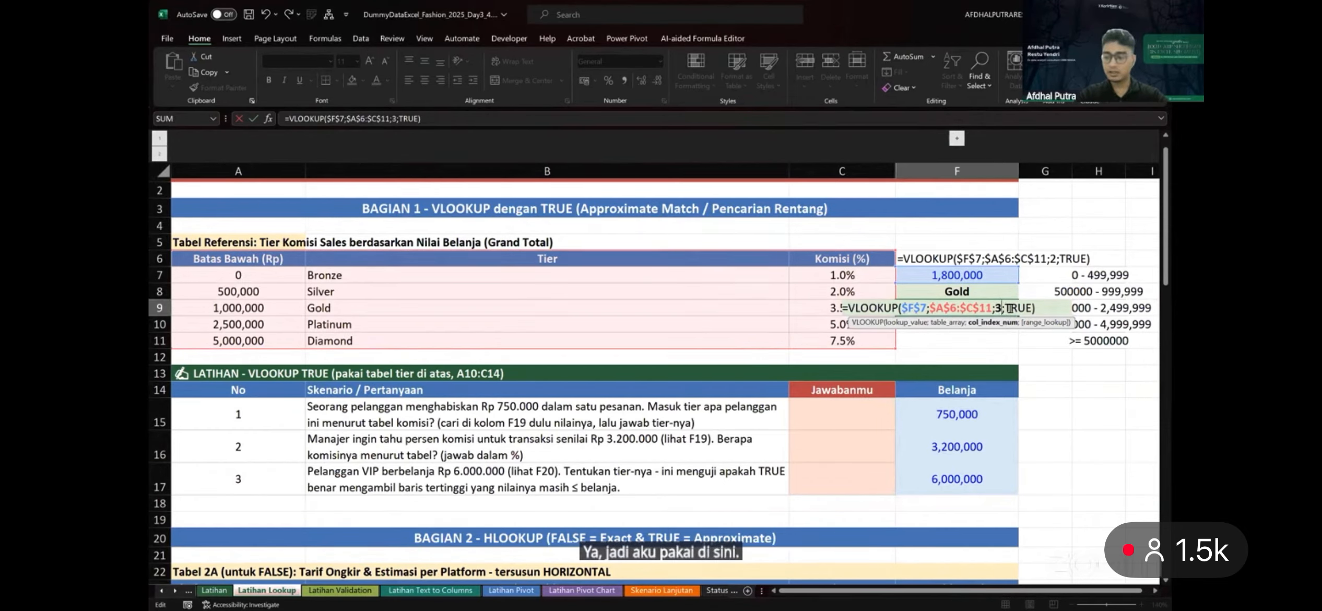
{"action": "key", "text": "Return"}
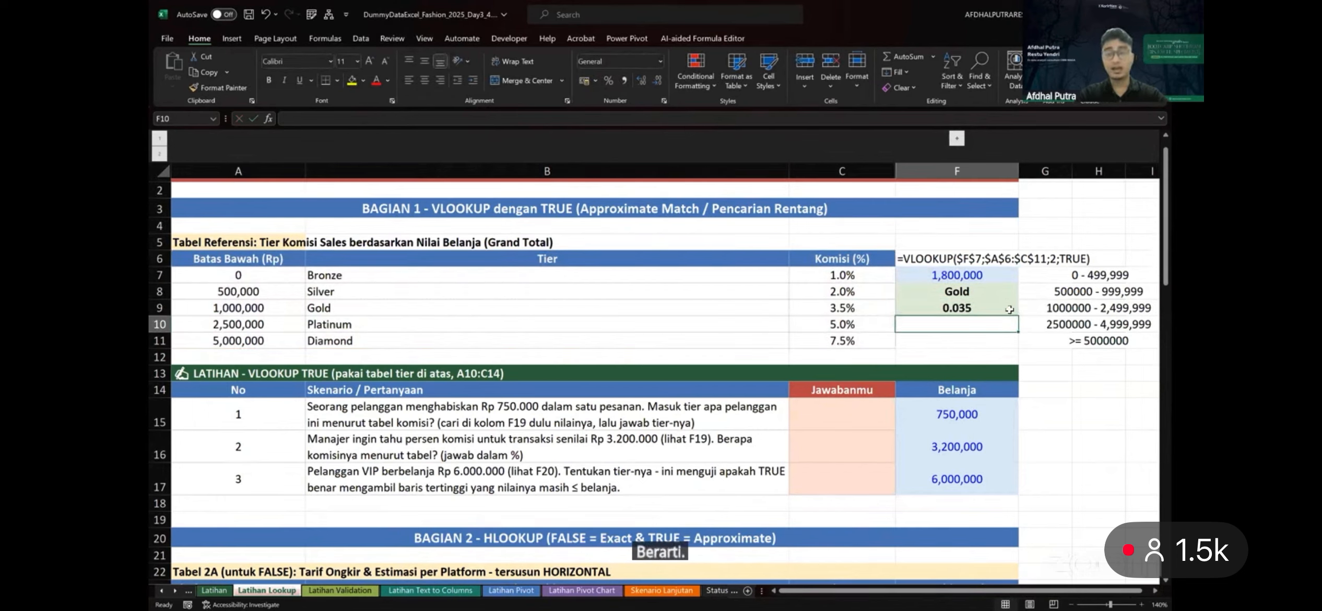
{"action": "left_click", "coordinate": [1010, 309]}
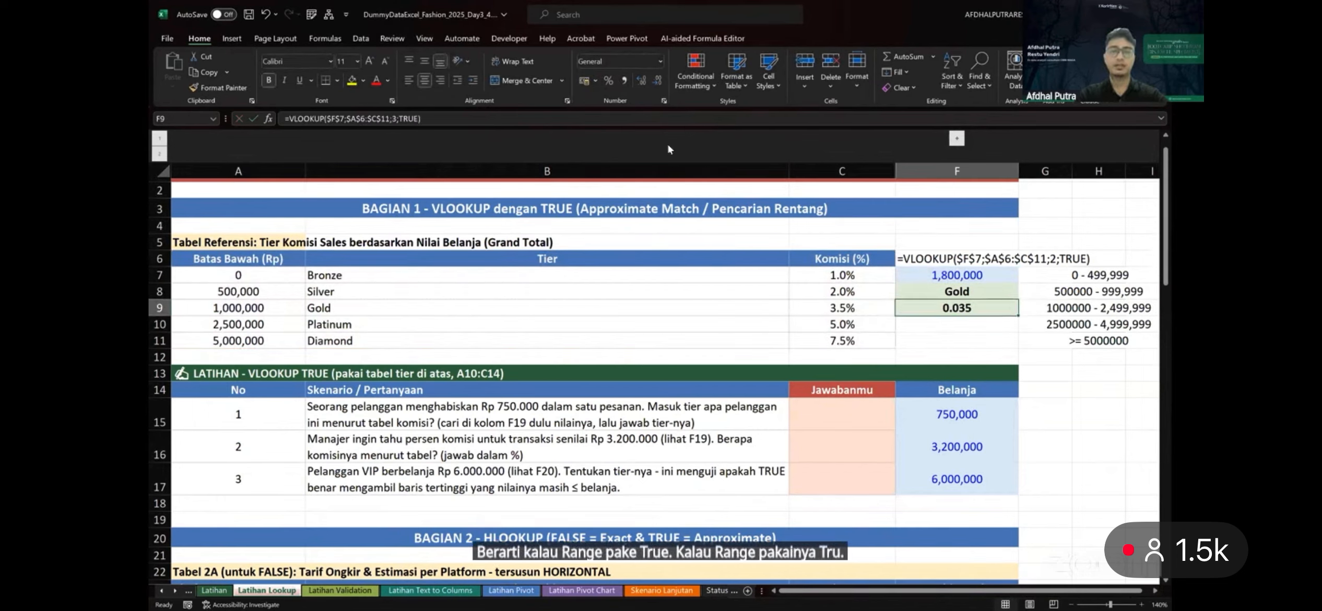
{"action": "left_click", "coordinate": [608, 80]}
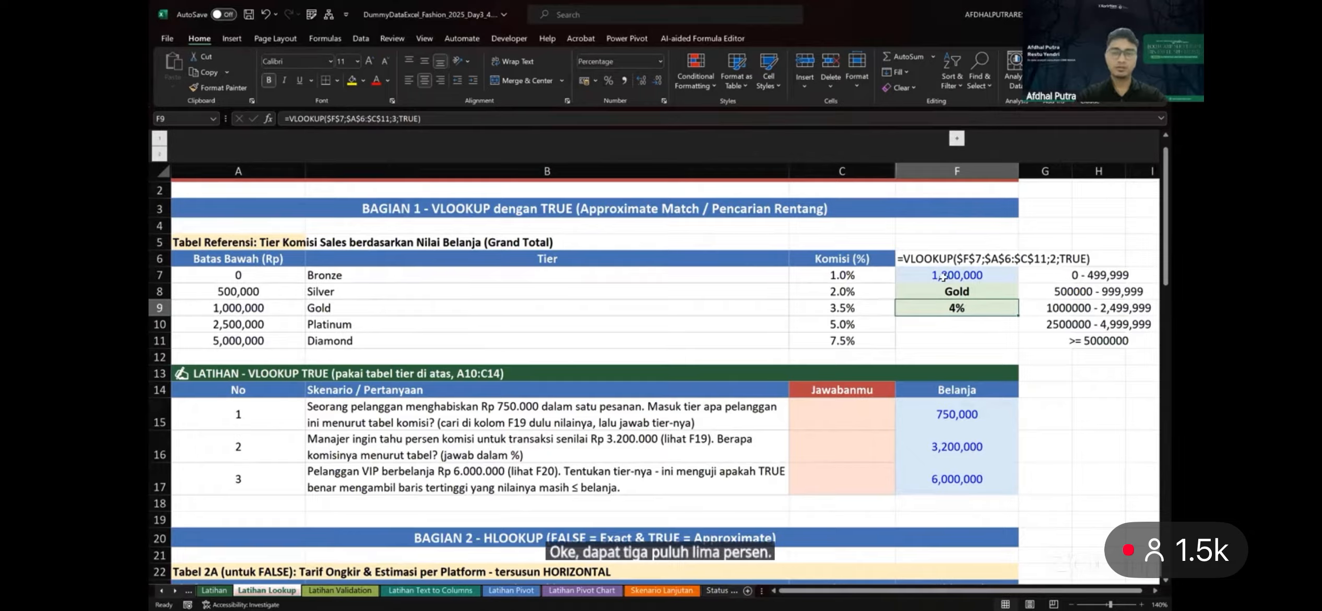
Test the lookups by entering 20, 600,000 and 10,000,000 one after another as the purchase value in F7
{"action": "left_click", "coordinate": [943, 277]}
{"action": "type", "text": "20"}
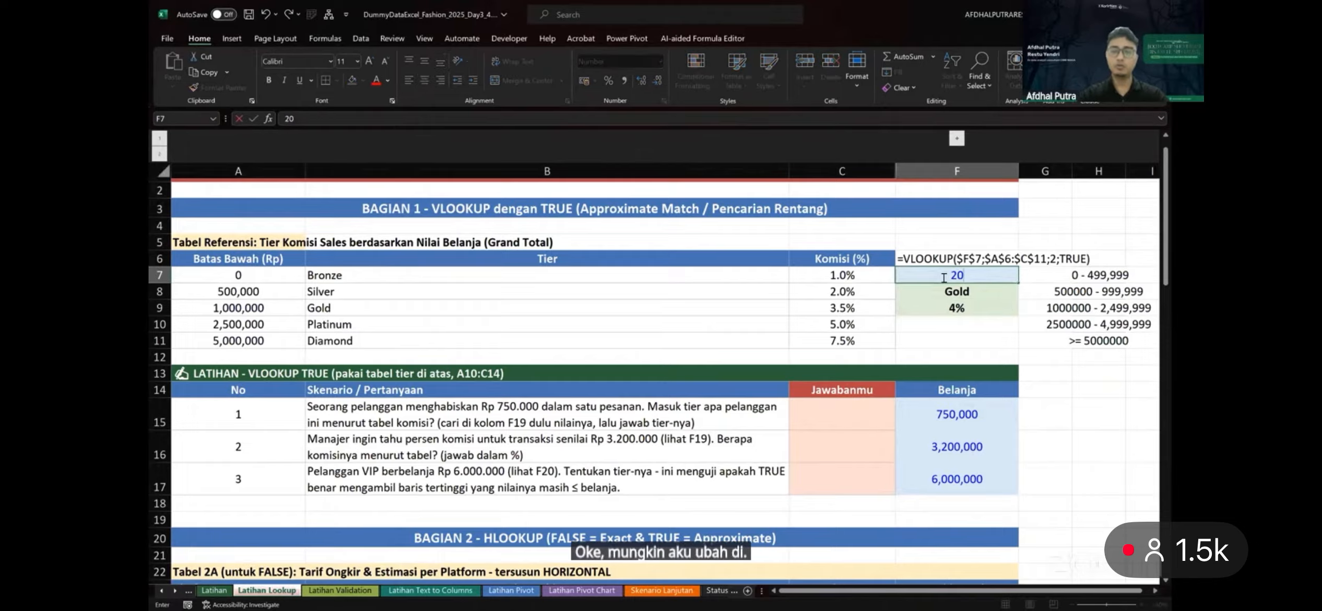
{"action": "key", "text": "Return"}
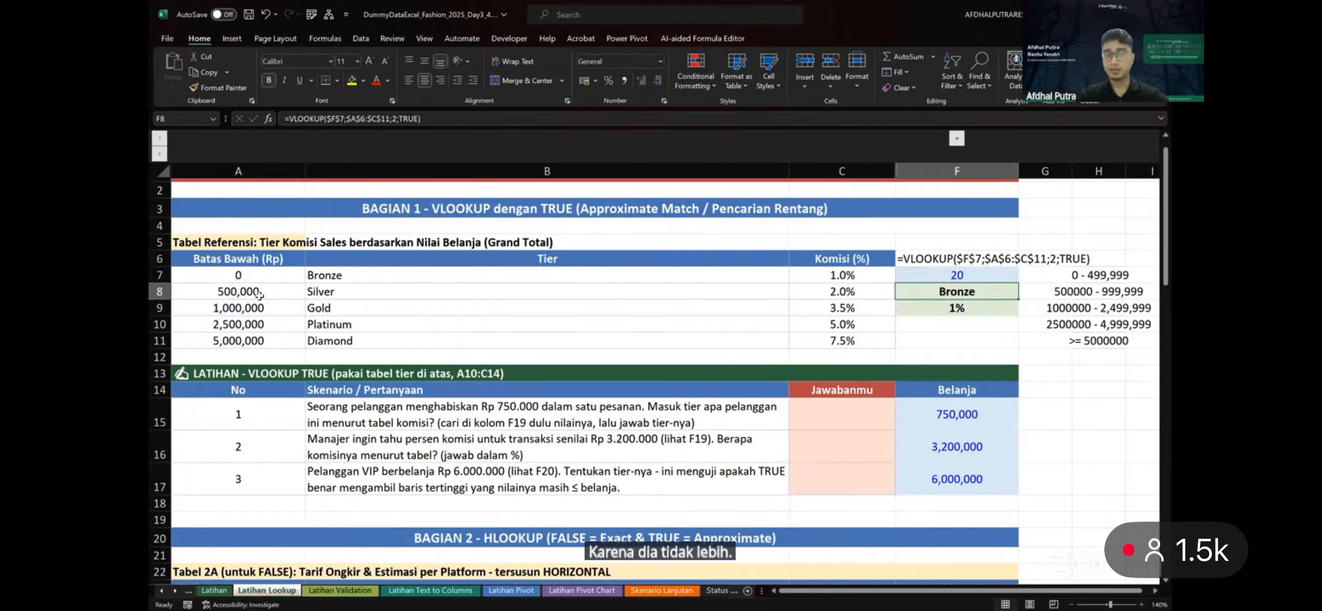
{"action": "key", "text": "Up"}
{"action": "type", "text": "60"}
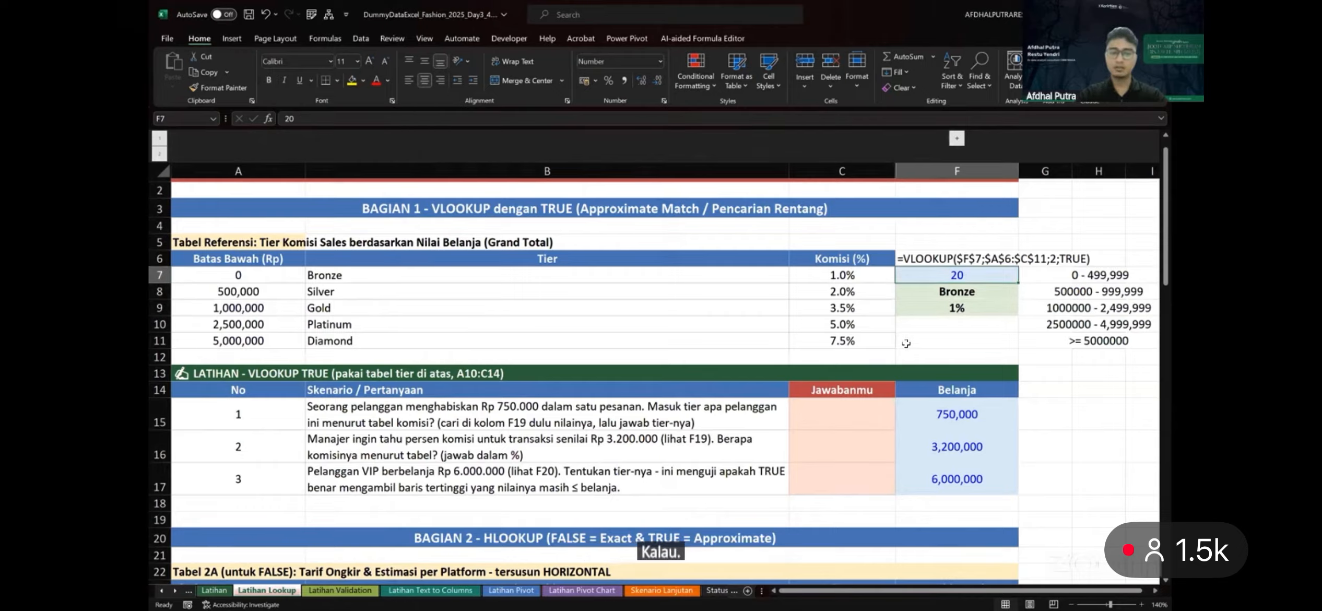
{"action": "type", "text": "0,000"}
{"action": "key", "text": "Return"}
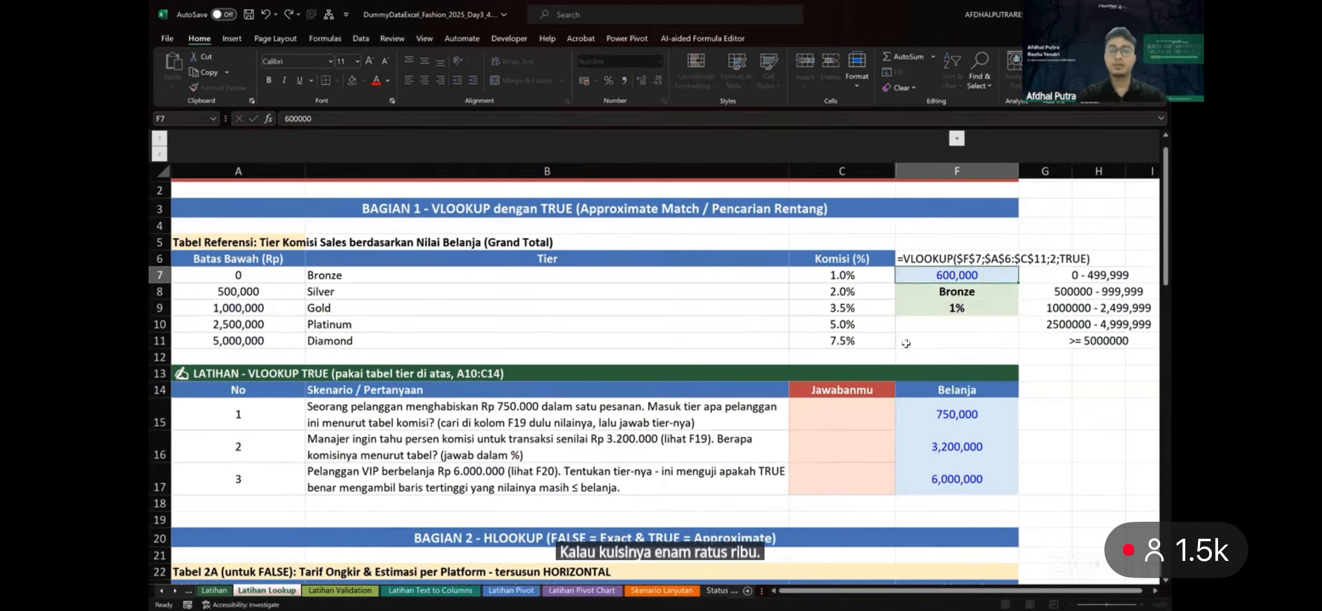
{"action": "key", "text": "Up"}
{"action": "type", "text": "10000000"}
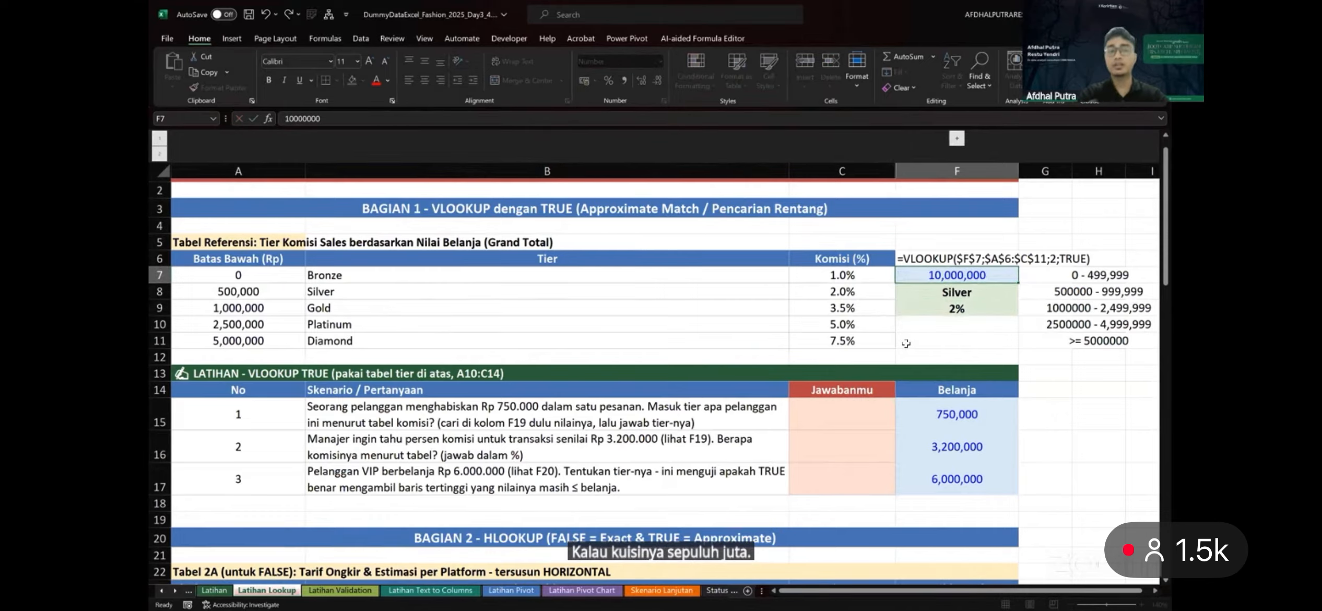
{"action": "key", "text": "Return"}
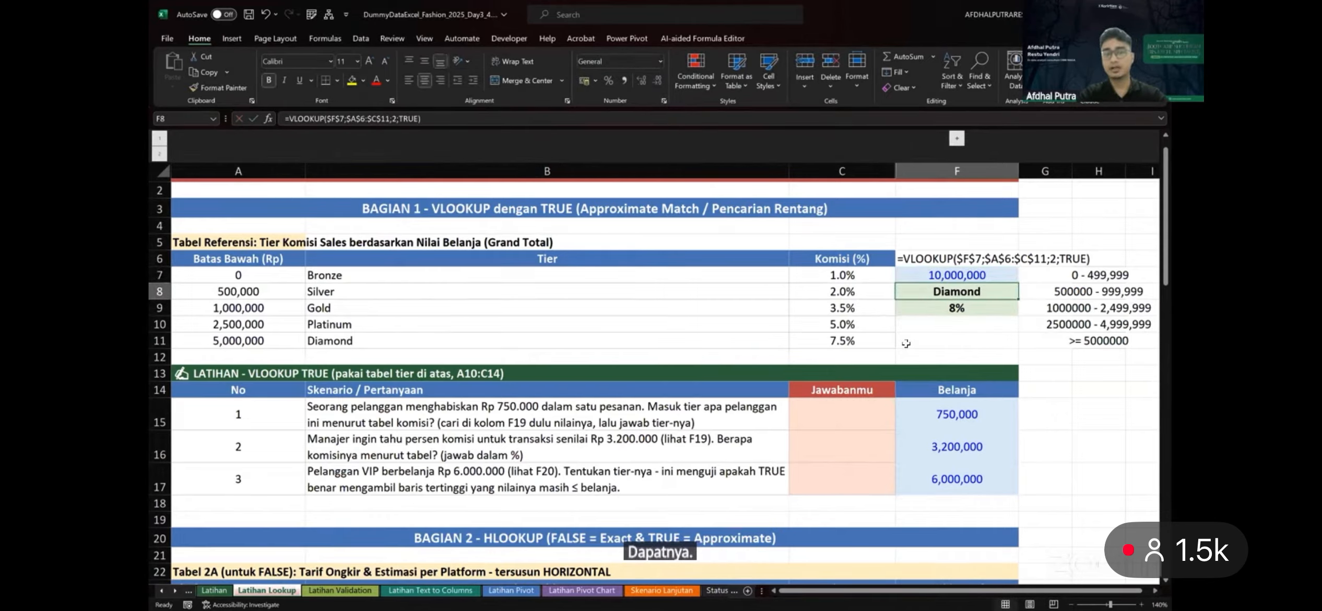
Review the lower limits in column A against the purchase value in F7, and the exercise answer cells C15:C17
{"action": "left_click", "coordinate": [251, 341]}
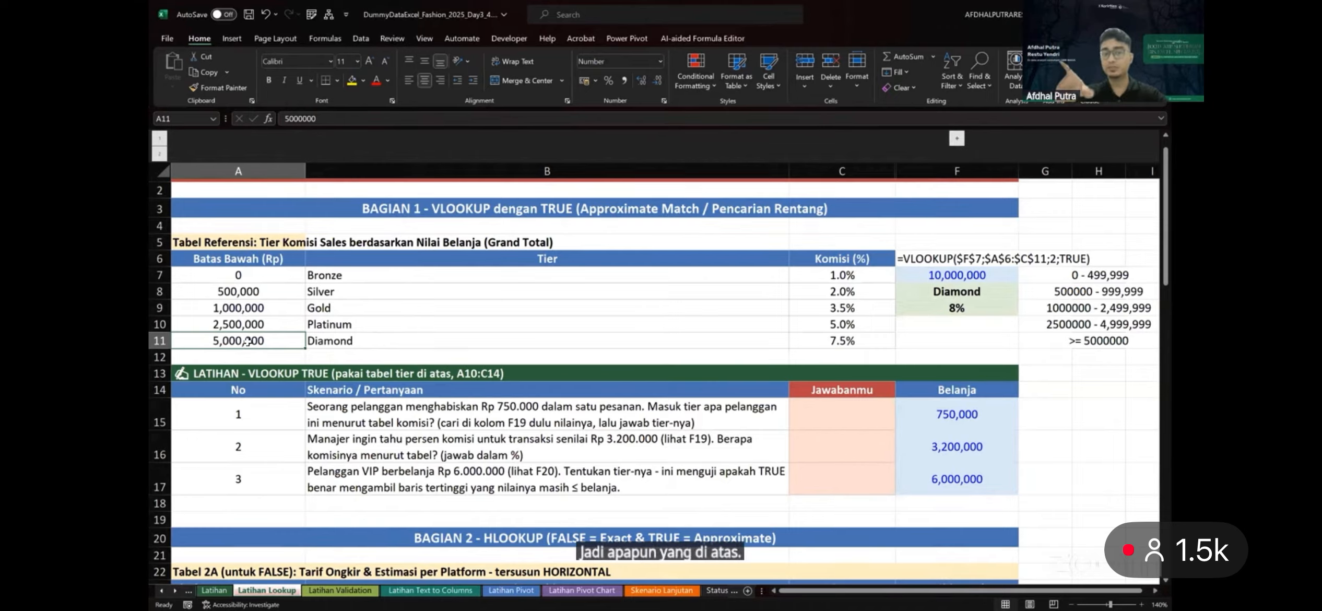
{"action": "key", "text": "Up"}
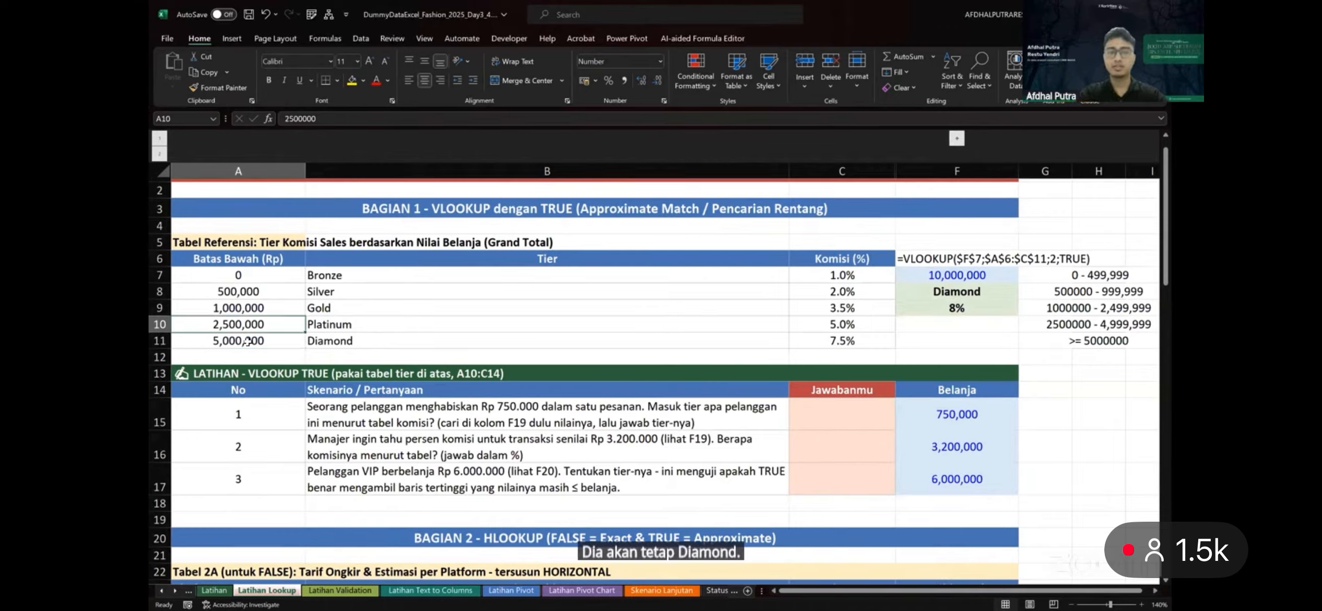
{"action": "key", "text": "Up"}
{"action": "key", "text": "Up"}
{"action": "key", "text": "Up"}
{"action": "key", "text": "Right"}
{"action": "key", "text": "Right"}
{"action": "key", "text": "Right"}
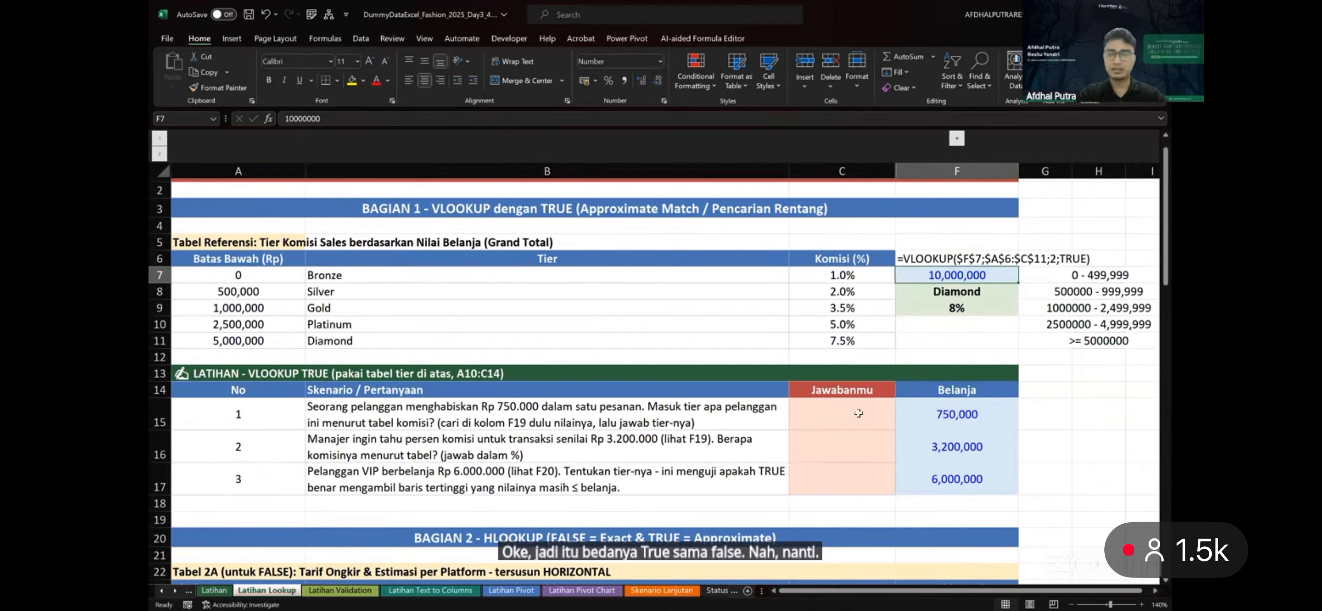
{"action": "left_click_drag", "start_coordinate": [857, 415], "coordinate": [859, 475]}
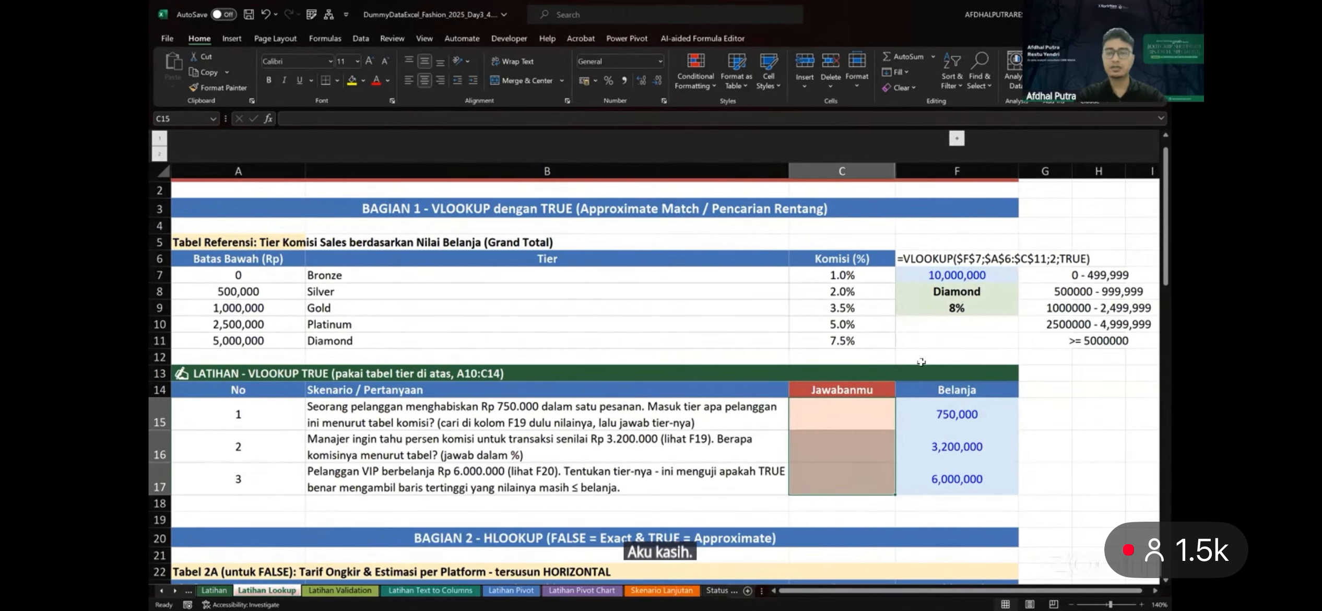
{"action": "left_click", "coordinate": [876, 405]}
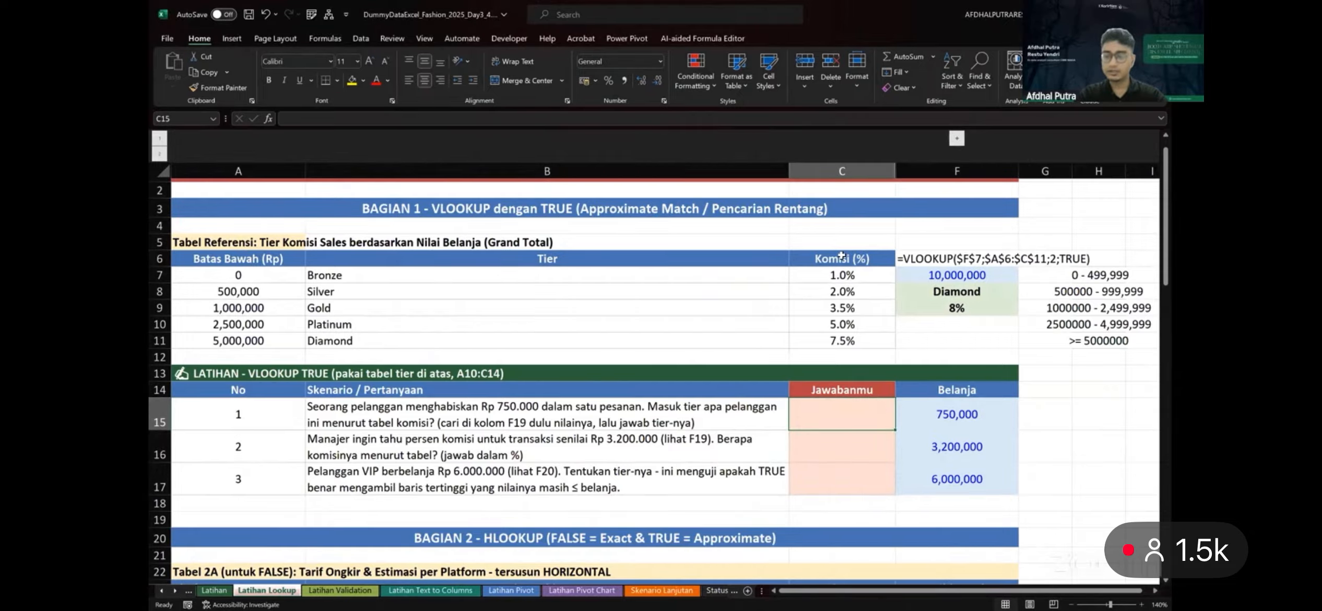
Set the purchase value in F7 to 100,100,000 to test the tier and commission lookups
{"action": "left_click", "coordinate": [930, 279]}
{"action": "type", "text": "1000"}
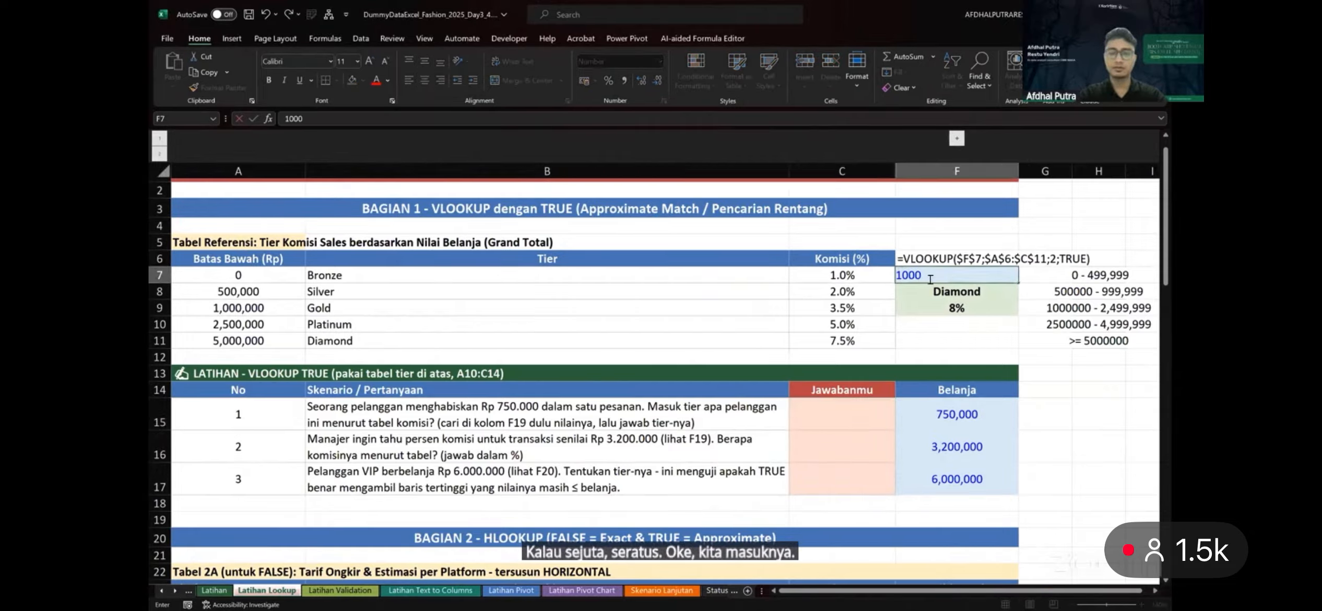
{"action": "type", "text": "1"}
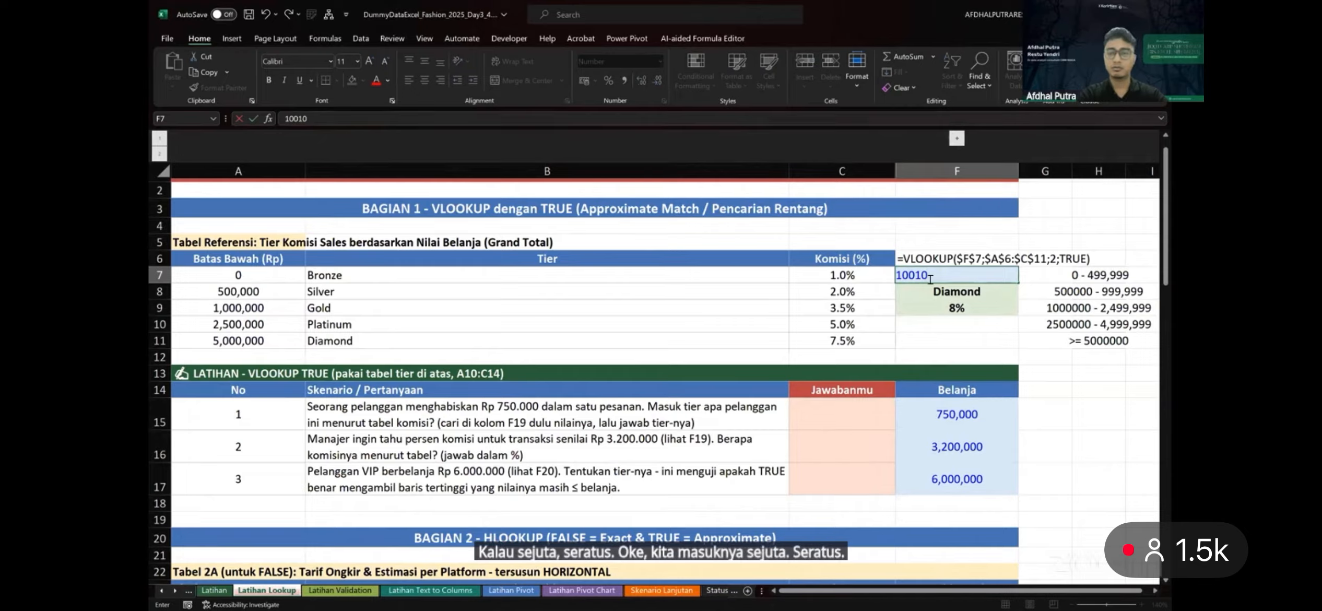
{"action": "type", "text": "0000"}
{"action": "key", "text": "Return"}
{"action": "key", "text": "Up"}
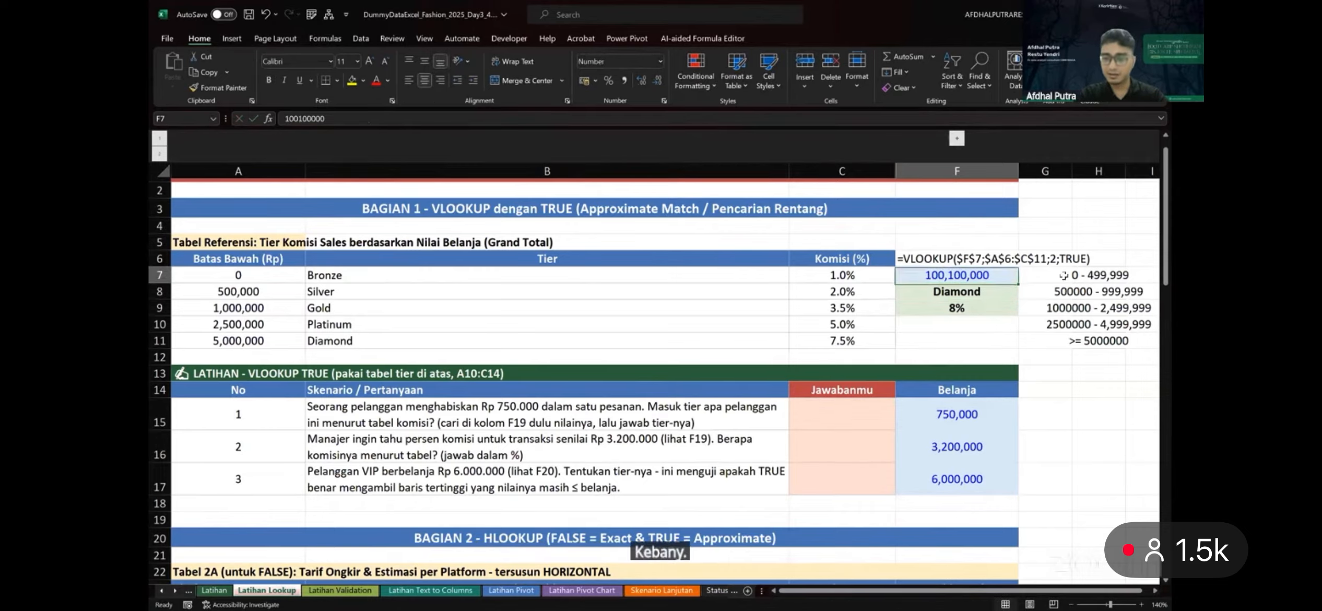
Set the purchase value in F7 to 100,100 to test the tier and commission lookups
{"action": "key", "text": "F2"}
{"action": "key", "text": "BackSpace"}
{"action": "key", "text": "BackSpace"}
{"action": "key", "text": "BackSpace"}
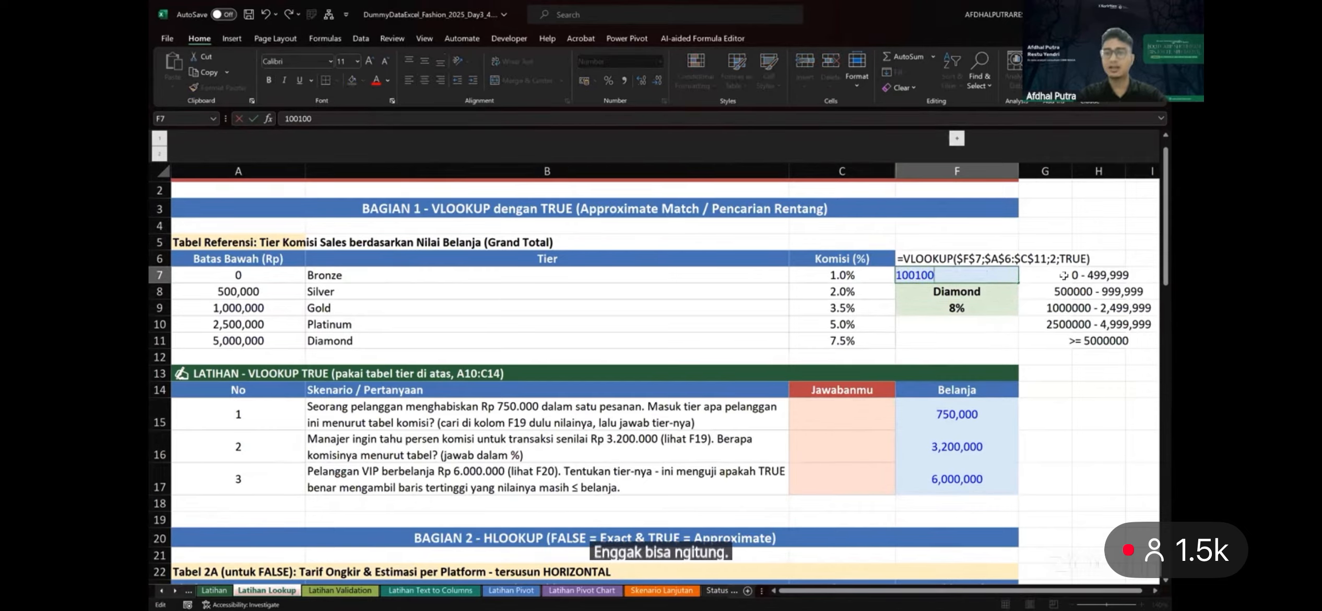
{"action": "key", "text": "Return"}
{"action": "key", "text": "Up"}
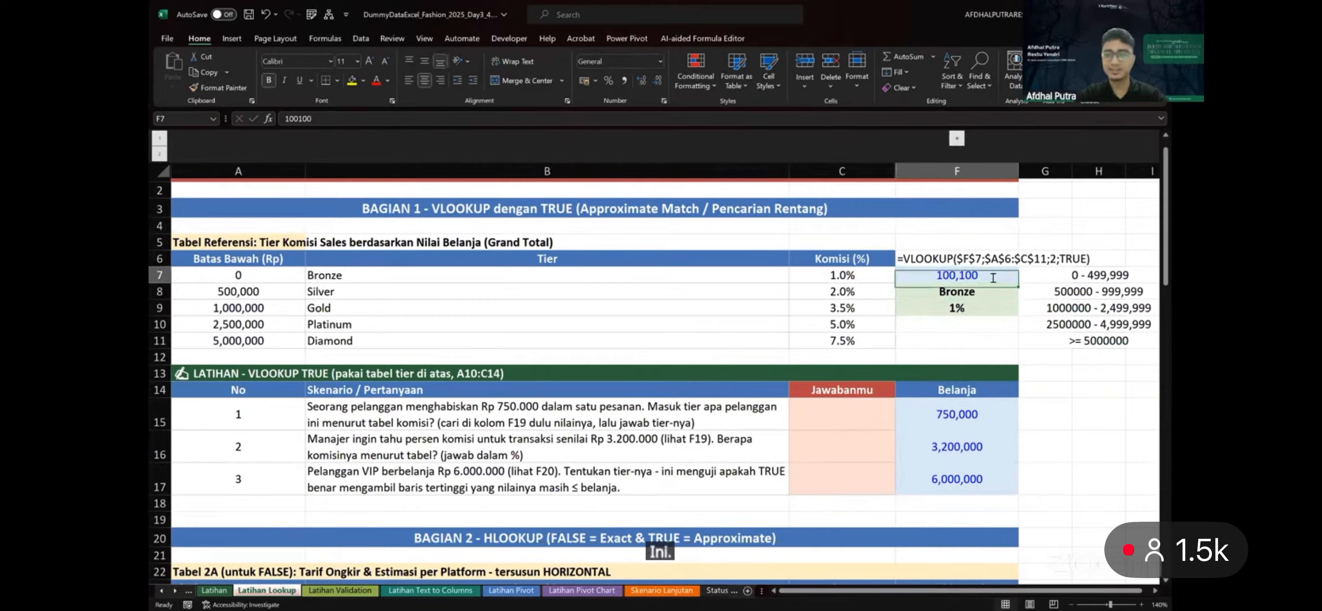
Change the purchase value in F7 to 1,000,100 to test the lookups just above the third tier's lower limit
{"action": "key", "text": "F2"}
{"action": "key", "text": "Left"}
{"action": "key", "text": "Left"}
{"action": "key", "text": "Left"}
{"action": "type", "text": "0"}
{"action": "key", "text": "Return"}
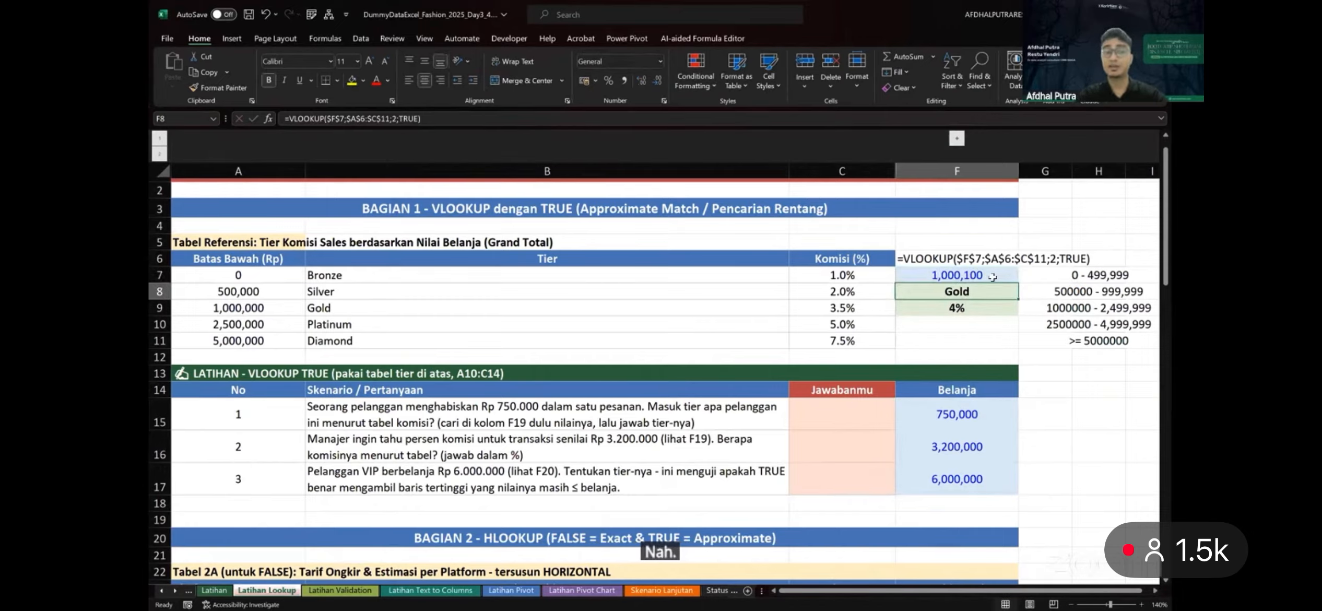
Review the reference table's lower limits in A7:A11 and the tier and commission columns in B7:C11
{"action": "left_click", "coordinate": [246, 306]}
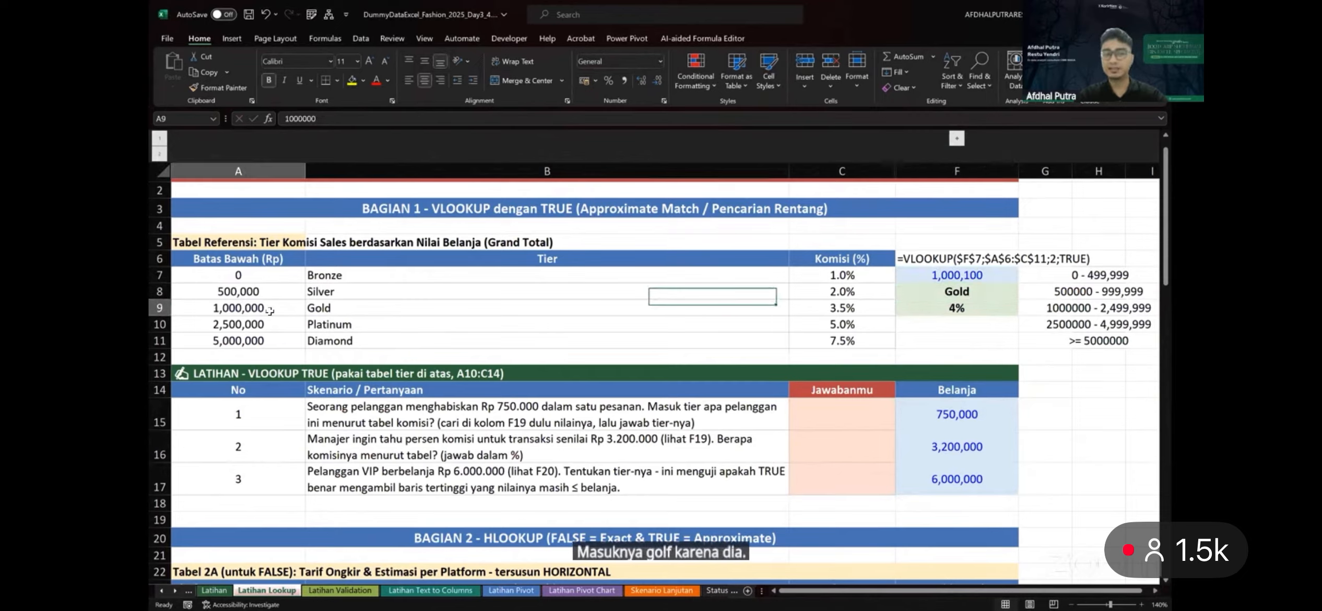
{"action": "left_click", "coordinate": [229, 326]}
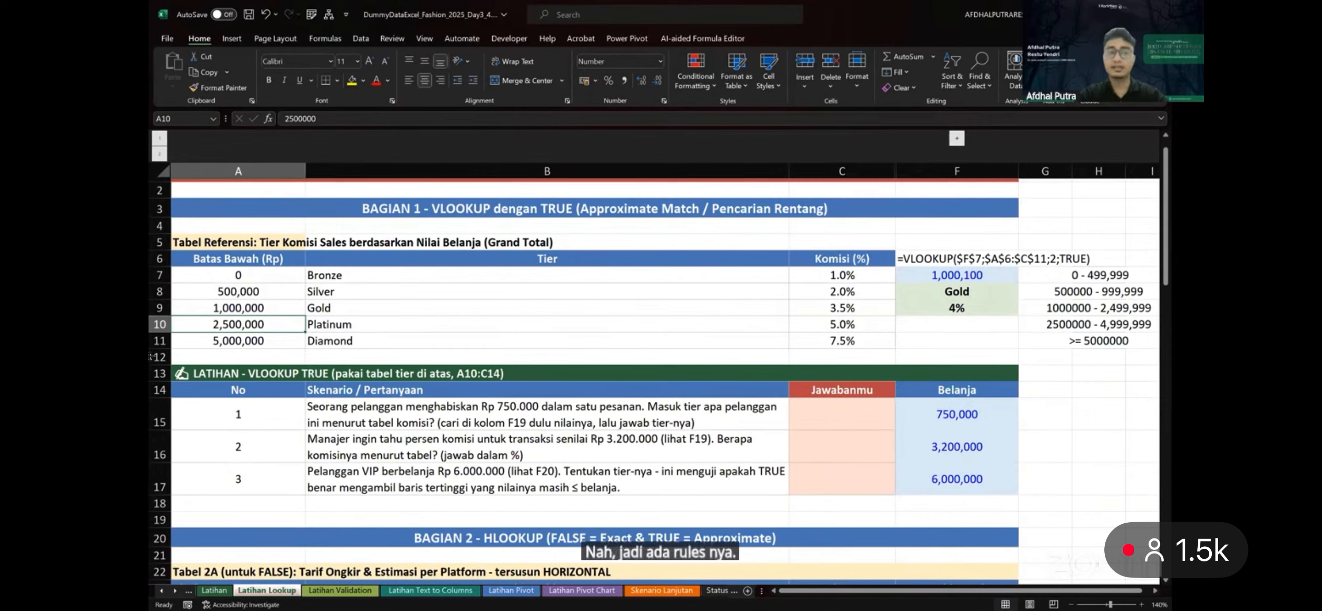
{"action": "left_click_drag", "start_coordinate": [265, 277], "coordinate": [769, 343]}
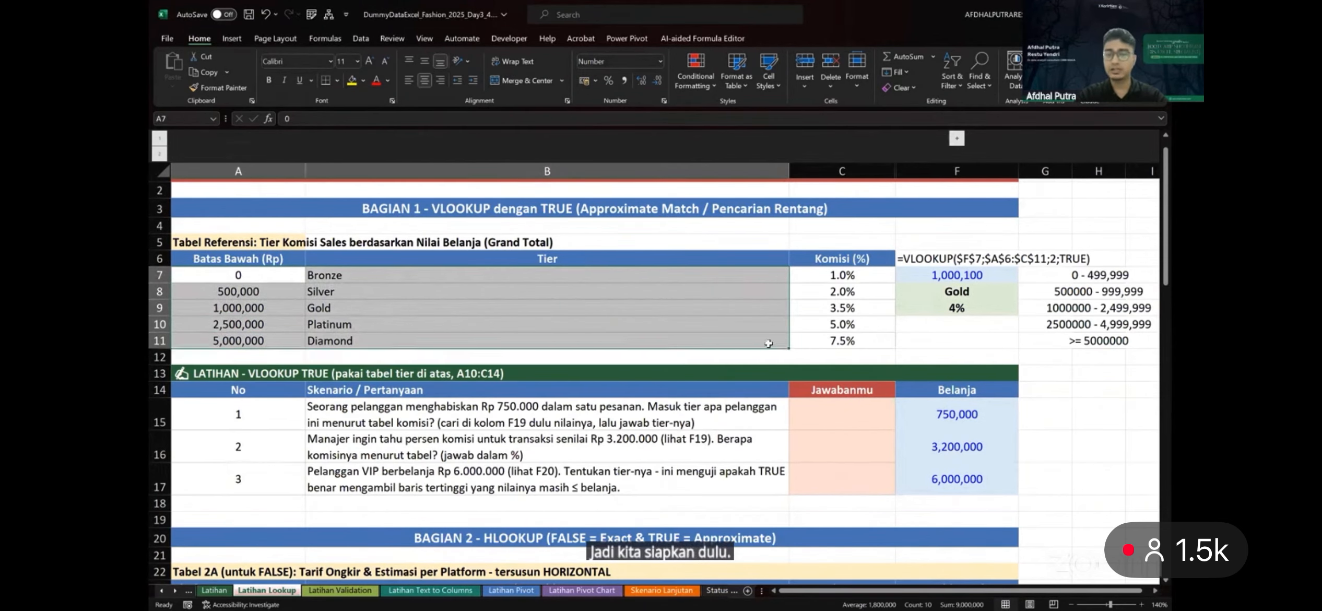
{"action": "left_click", "coordinate": [268, 276]}
{"action": "left_click", "coordinate": [269, 342], "text": "shift"}
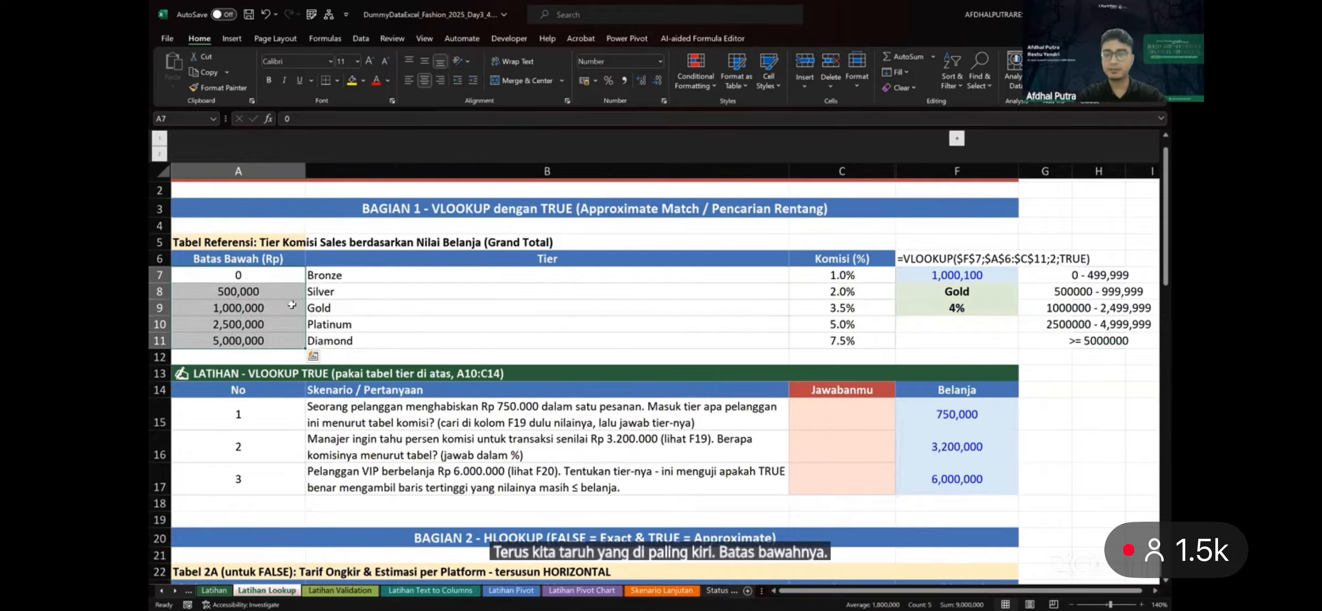
{"action": "left_click_drag", "start_coordinate": [455, 275], "coordinate": [809, 339]}
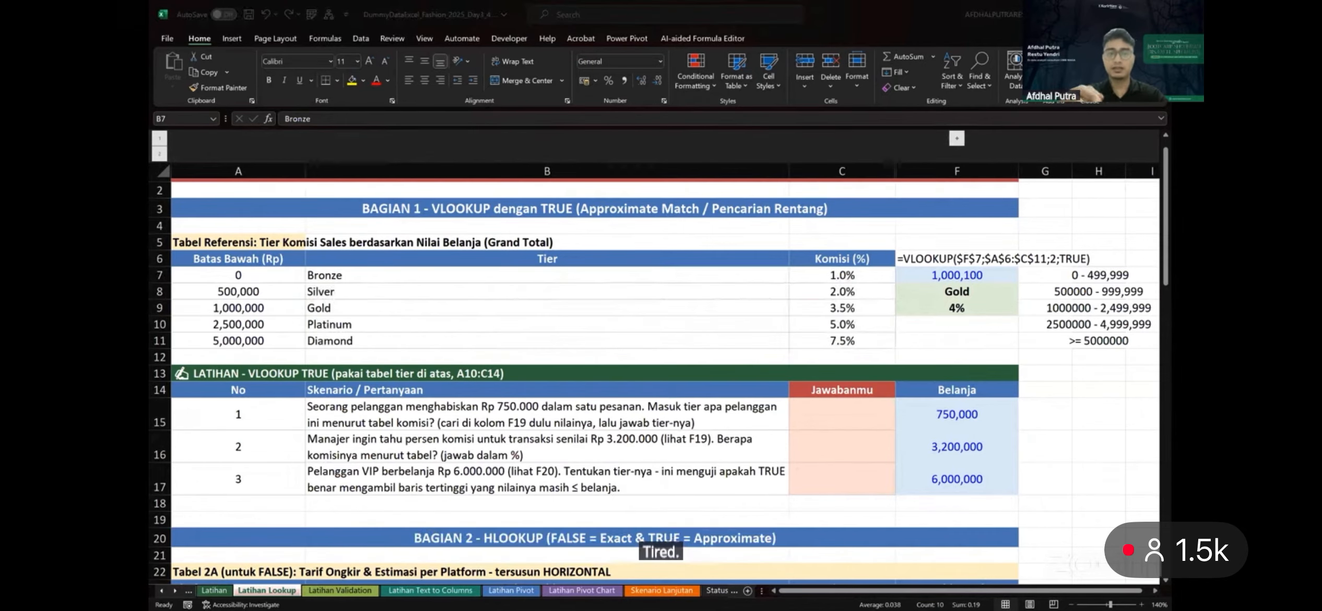
{"action": "key", "text": "alt+Tab"}
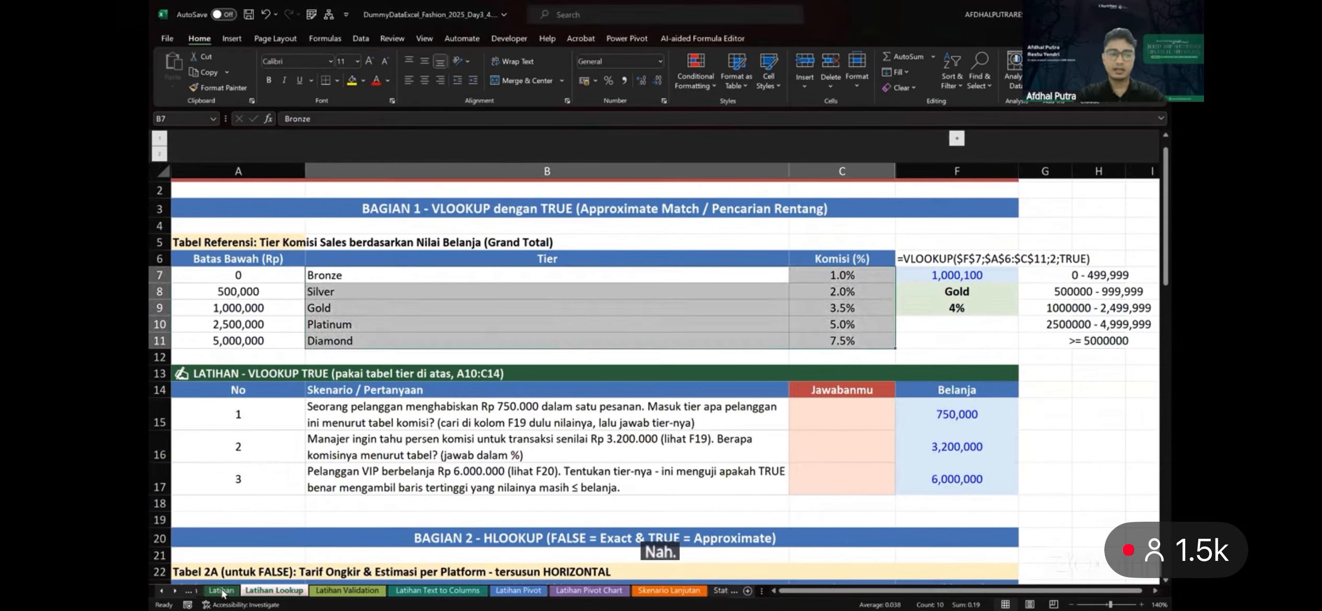
On the Data sheet, insert a new column at column V, to the right of the data table
{"action": "left_click", "coordinate": [190, 592]}
{"action": "scroll", "coordinate": [825, 433], "scroll_direction": "right", "scroll_amount": 5}
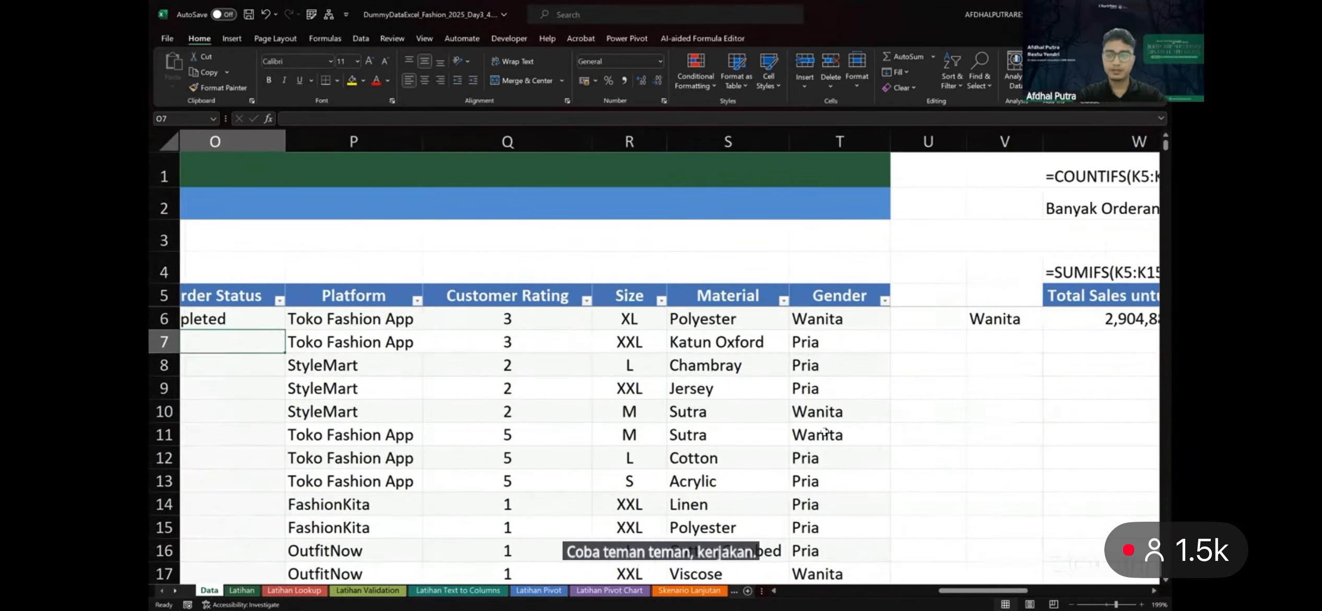
{"action": "scroll", "coordinate": [695, 391], "scroll_direction": "up", "scroll_amount": 2}
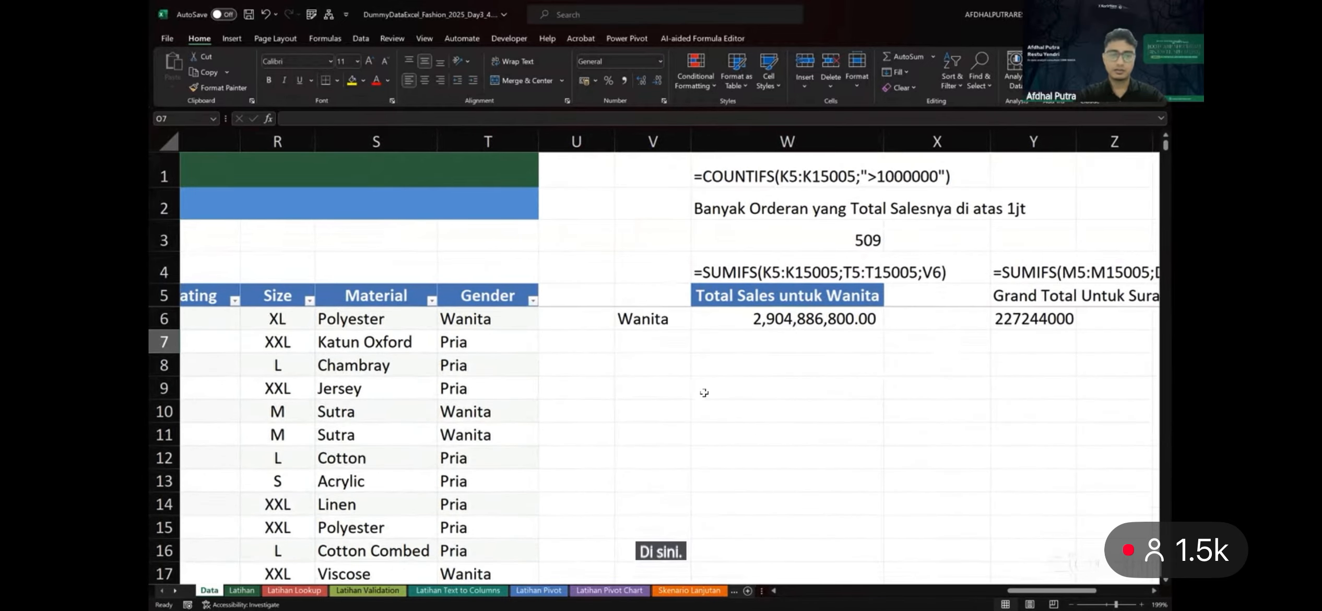
{"action": "left_click", "coordinate": [663, 399]}
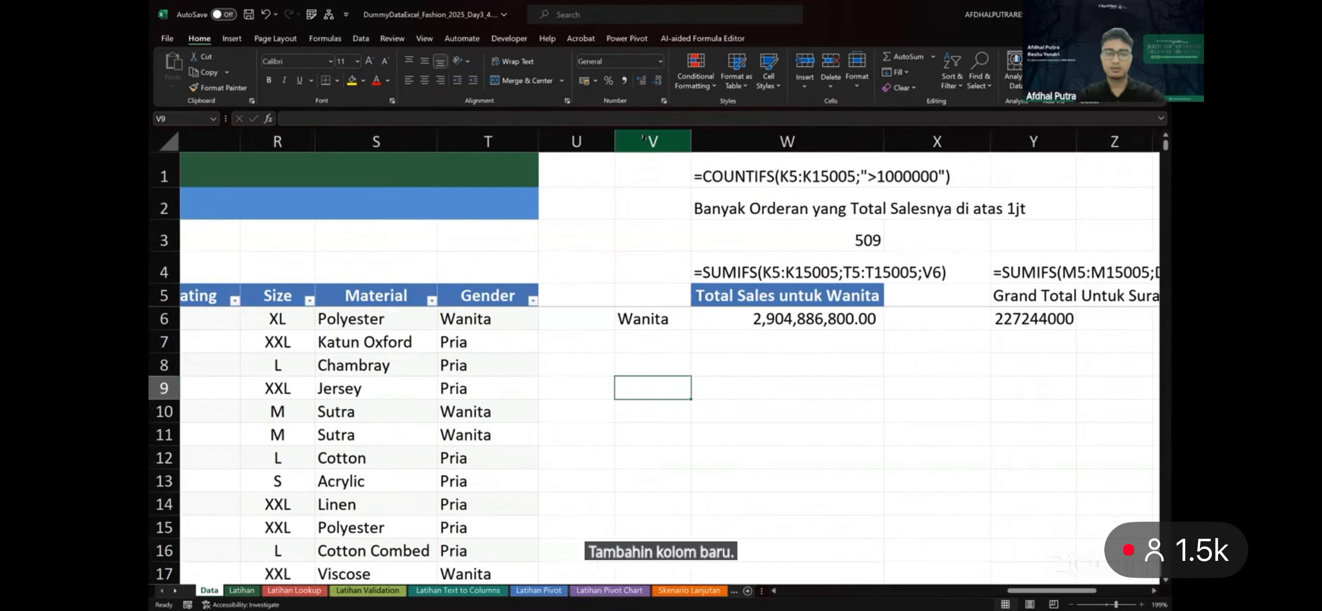
{"action": "key", "text": "ctrl+shift+plus"}
Enter the header "Tier Order" in U5 beside Gender and fit column U's width to it
{"action": "left_click", "coordinate": [572, 287]}
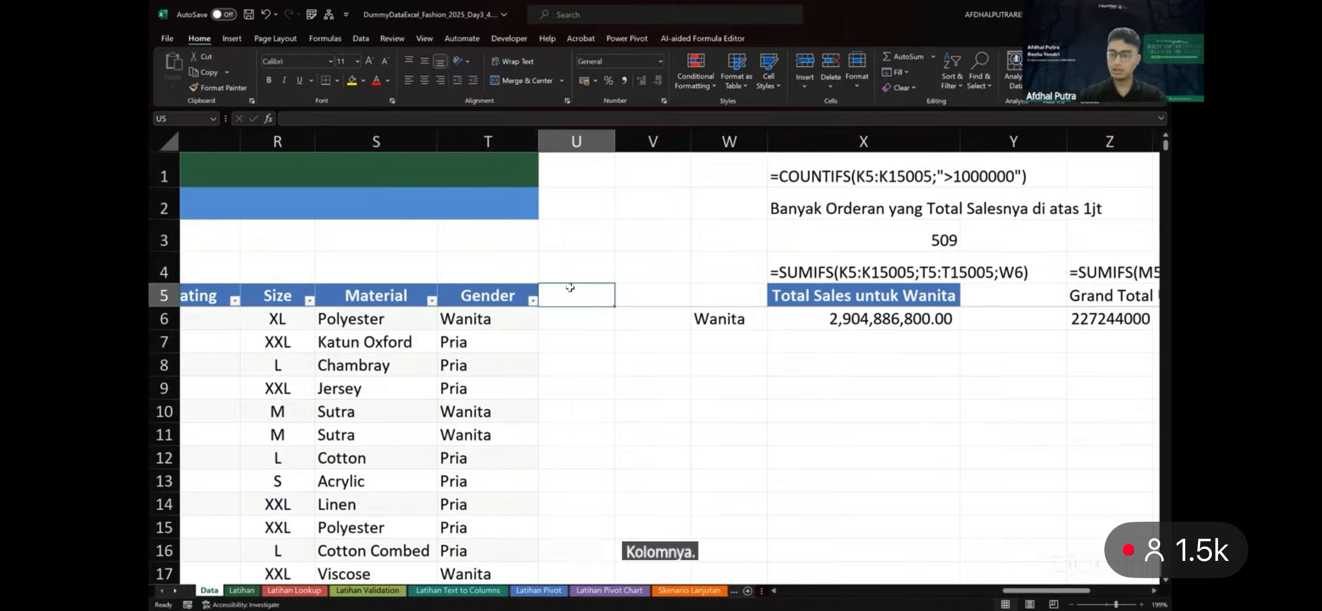
{"action": "type", "text": "Toer"}
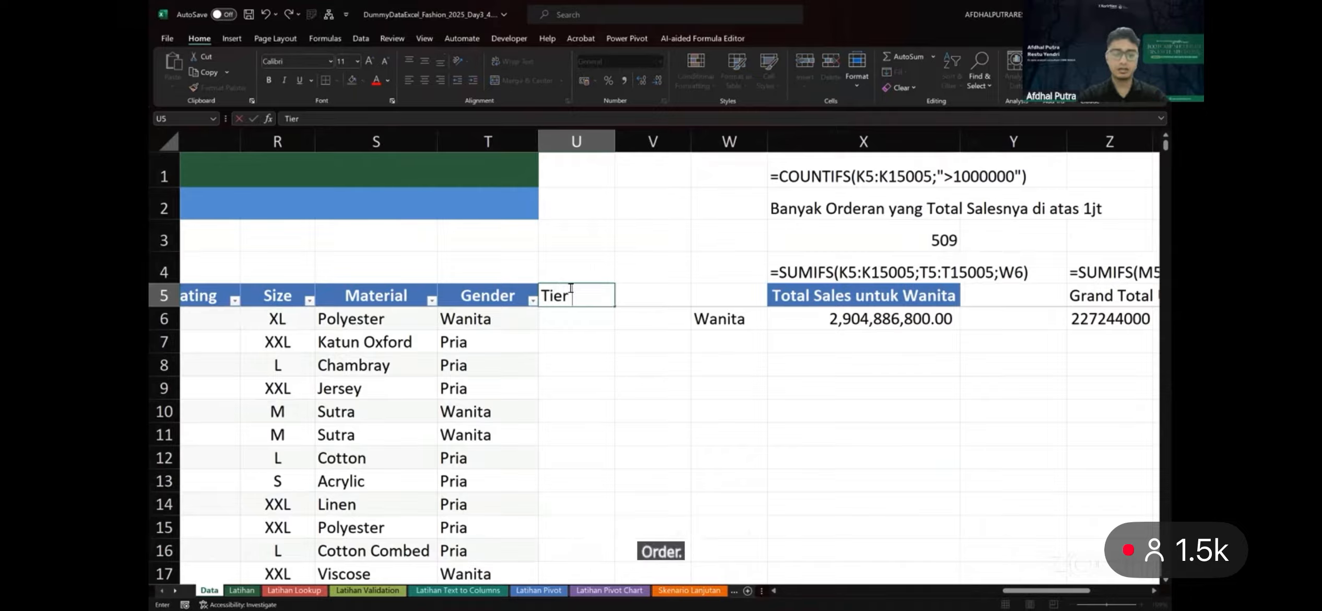
{"action": "type", "text": " Order"}
{"action": "key", "text": "Return"}
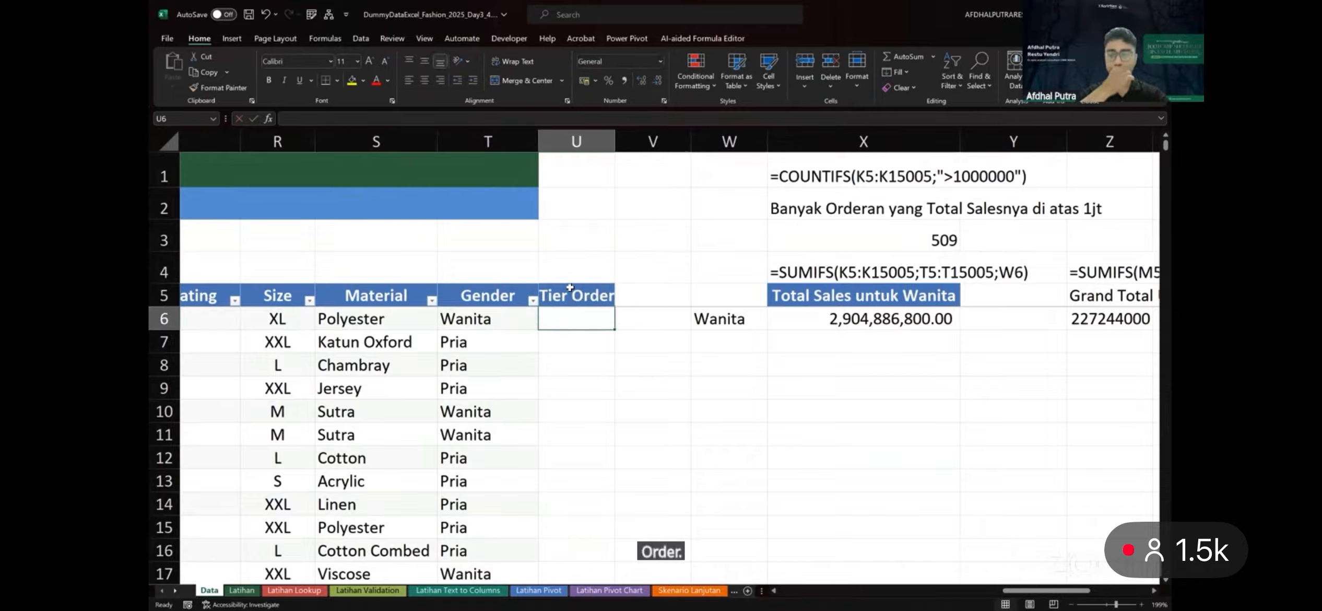
{"action": "double_click", "coordinate": [615, 142]}
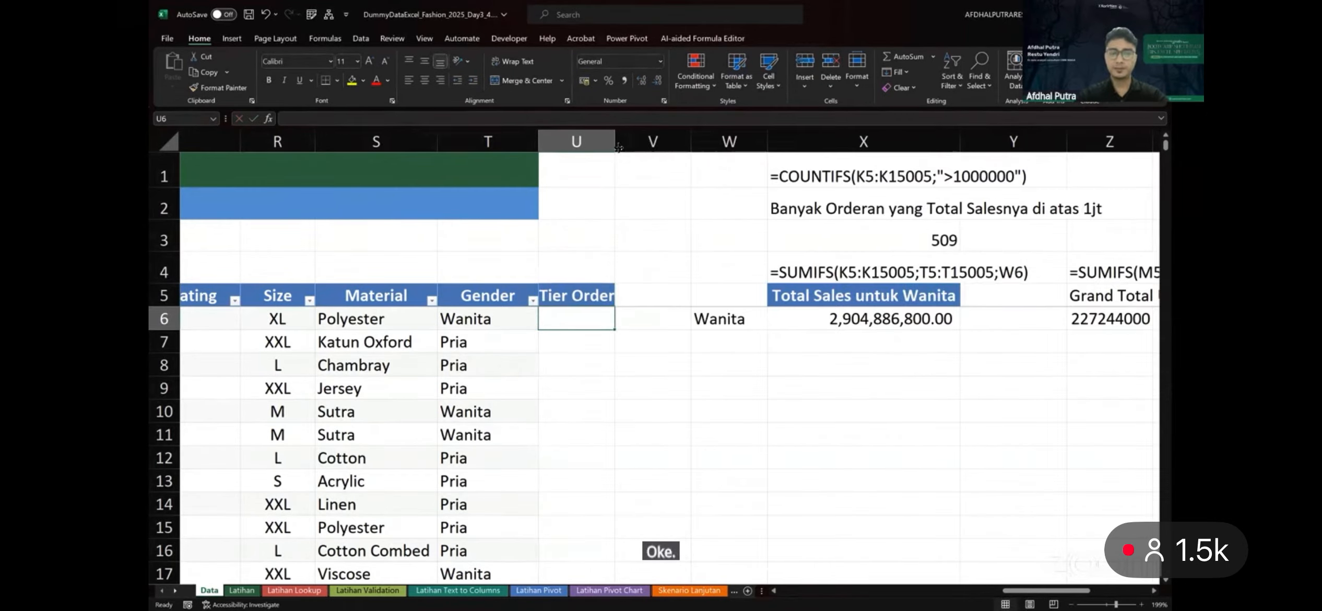
Enter the first tier rule with the range "0 - <1jt" in W9 and "Silver" in X9
{"action": "left_click", "coordinate": [734, 393]}
{"action": "type", "text": "0 - <"}
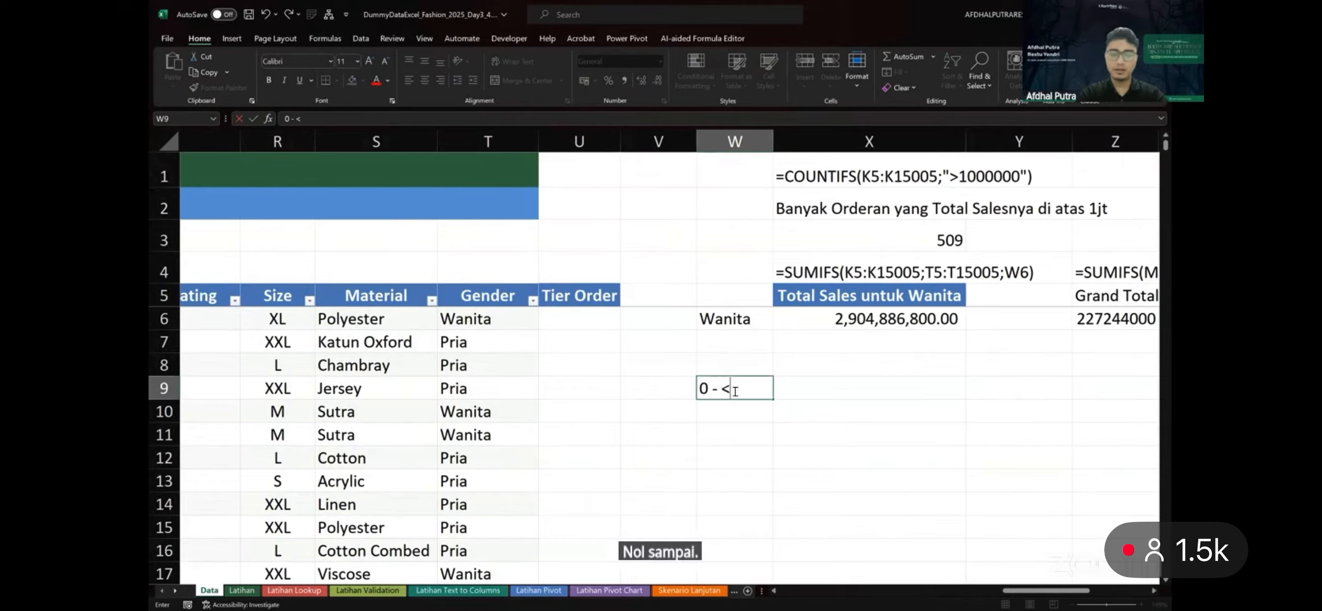
{"action": "type", "text": "1jt"}
{"action": "key", "text": "Tab"}
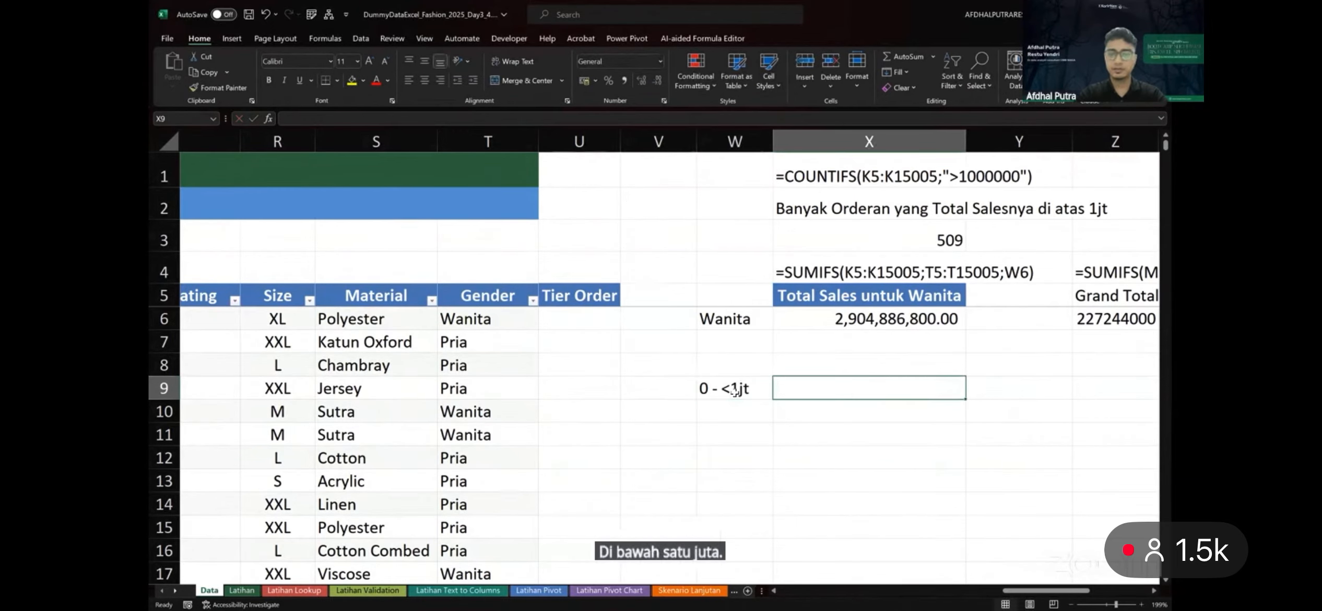
{"action": "type", "text": "Silver"}
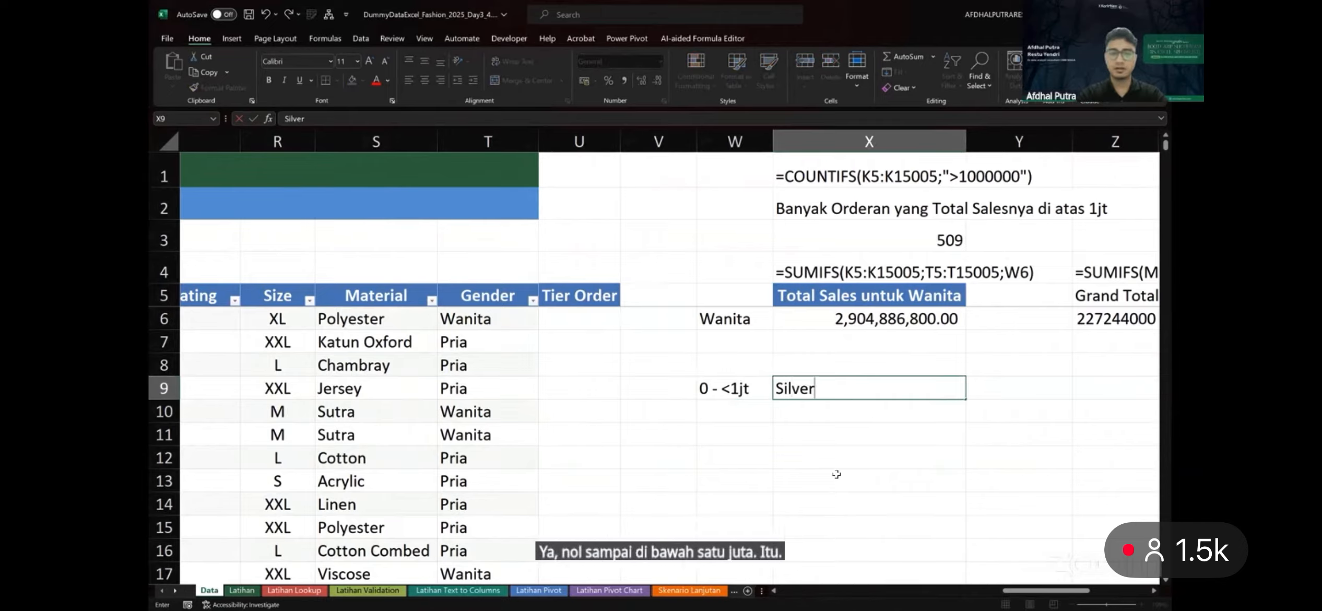
{"action": "key", "text": "Return"}
Add the second tier rule with the range "1jt - <2jt" in W10 and "Gold" in X10
{"action": "type", "text": "1jt - "}
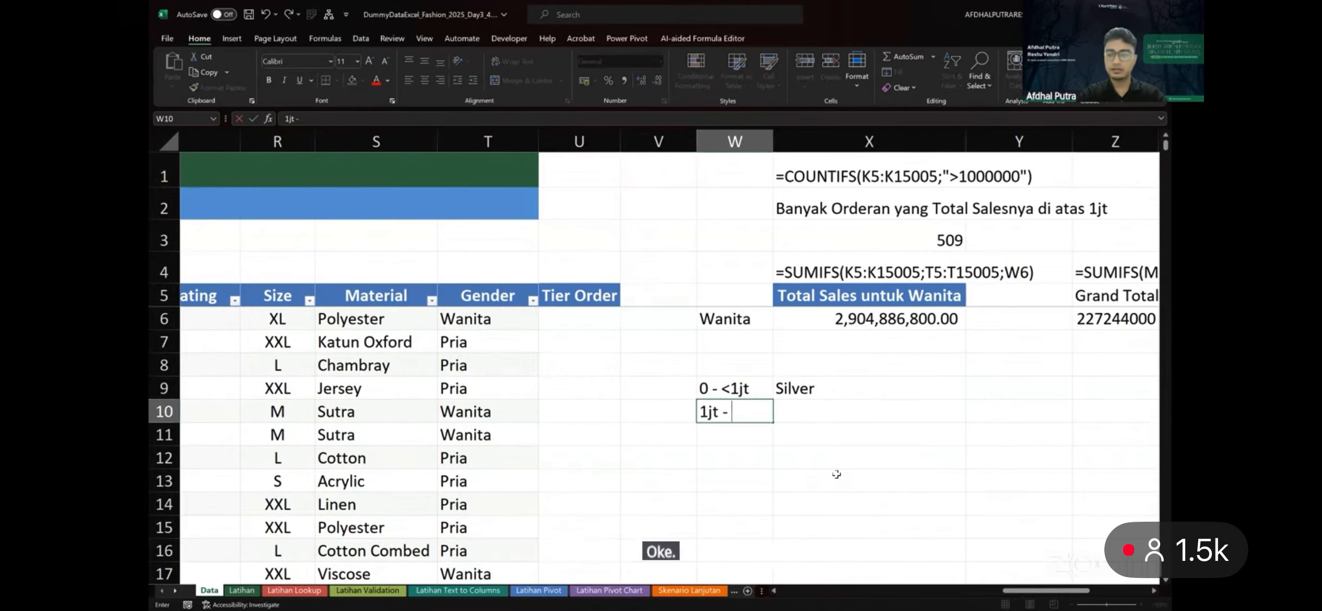
{"action": "type", "text": "<20"}
{"action": "key", "text": "BackSpace"}
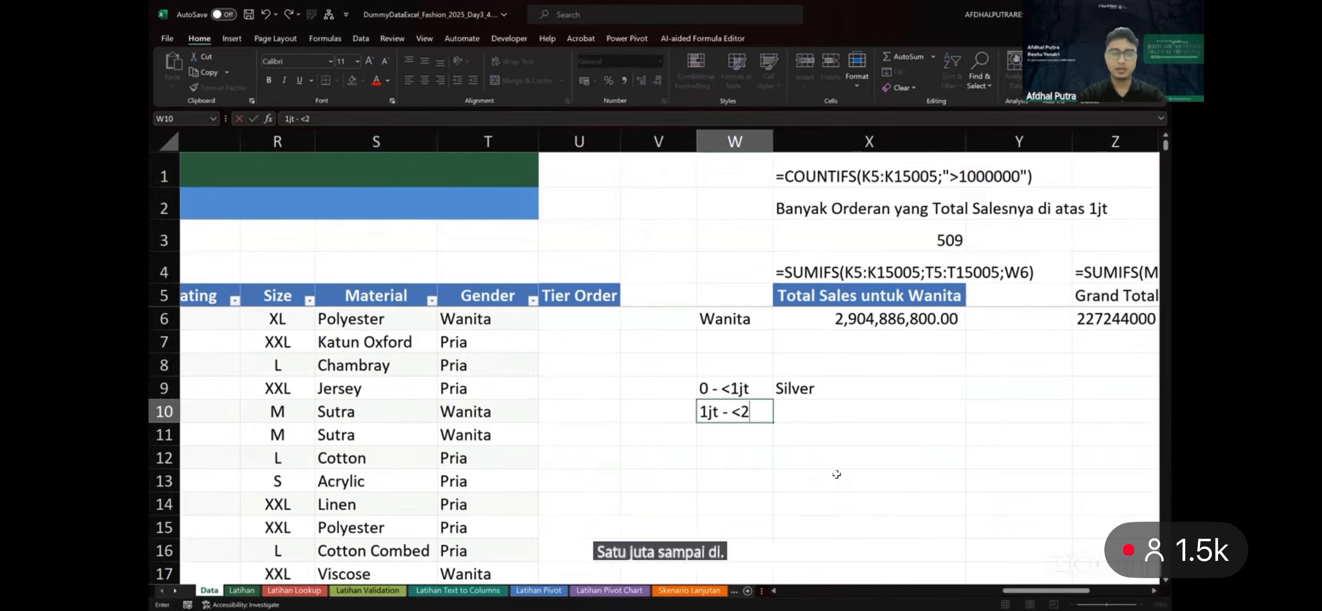
{"action": "type", "text": "jt"}
{"action": "key", "text": "Tab"}
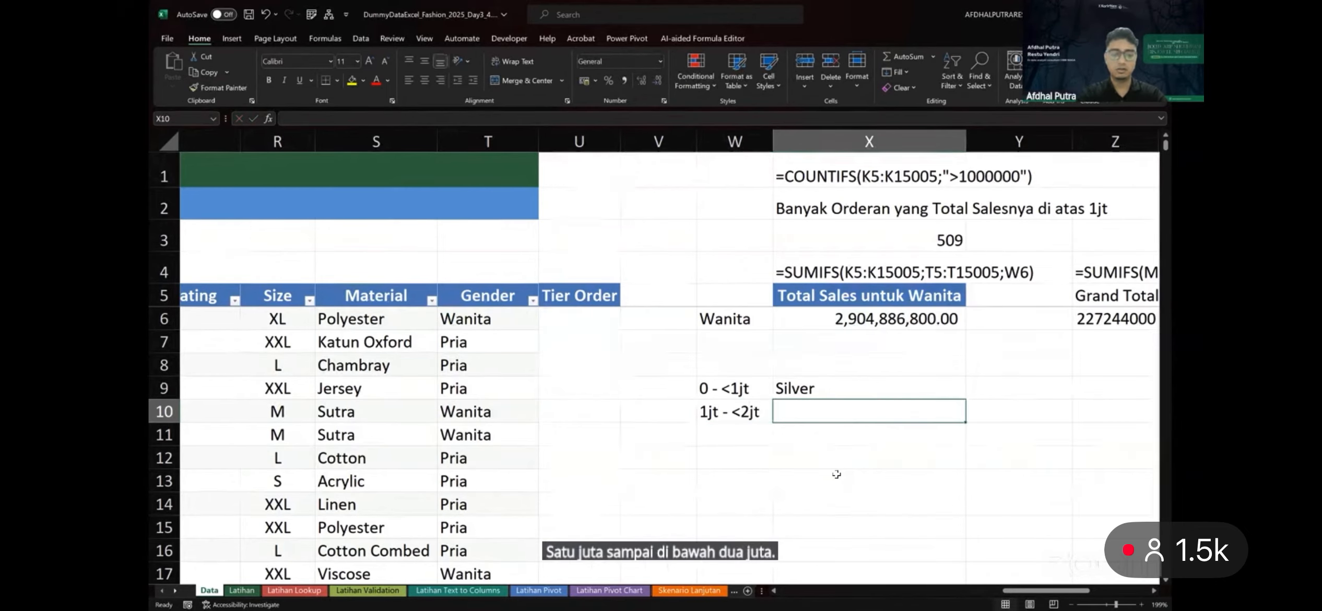
{"action": "type", "text": "Gold"}
{"action": "key", "text": "Return"}
Add the third tier rule with the range ">= 3jt" in W11 and "Platinum" in X11
{"action": "type", "text": "j"}
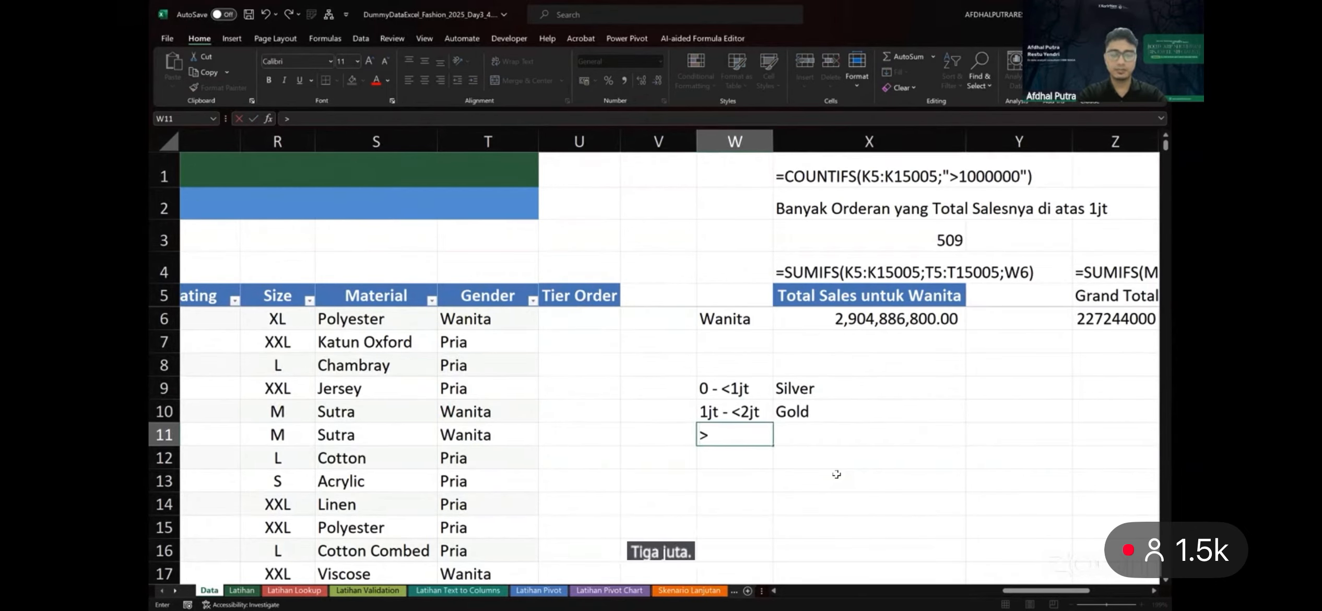
{"action": "type", "text": "= 3jt"}
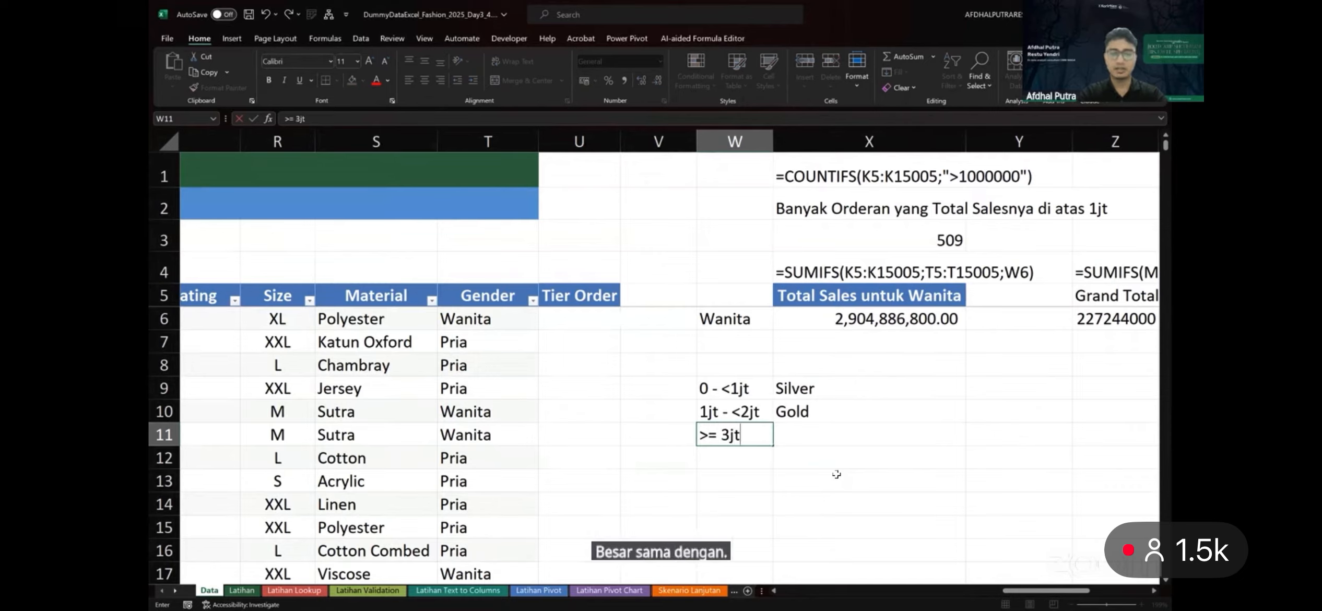
{"action": "key", "text": "Tab"}
{"action": "type", "text": "Platinum"}
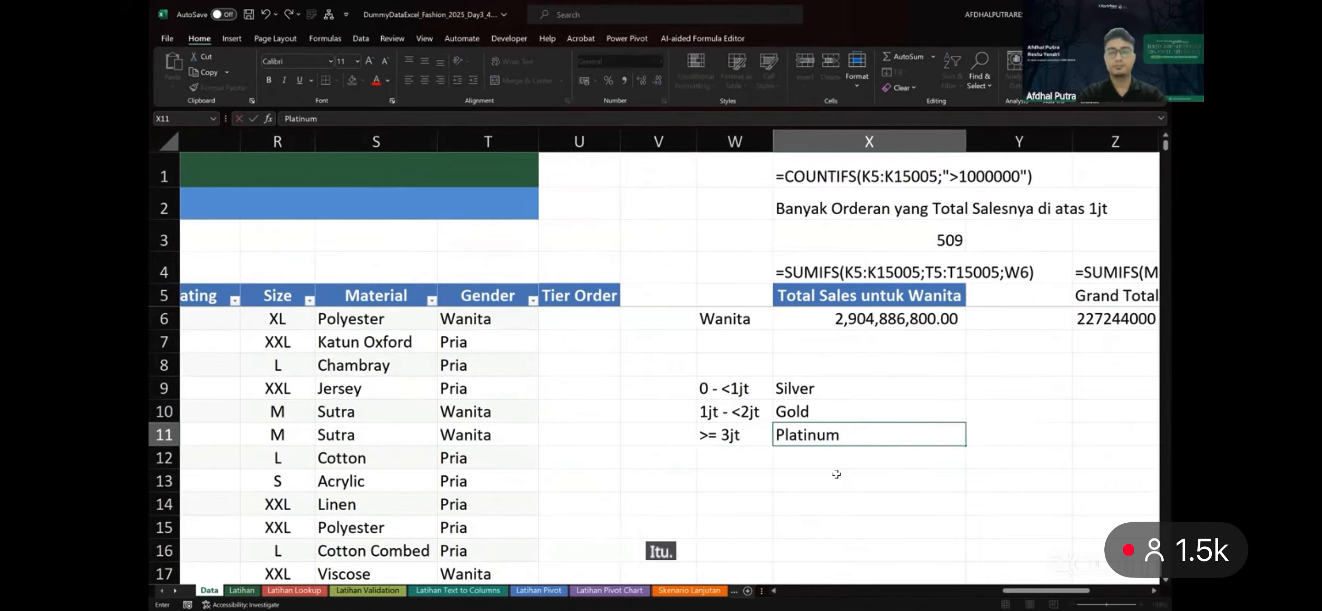
{"action": "key", "text": "Return"}
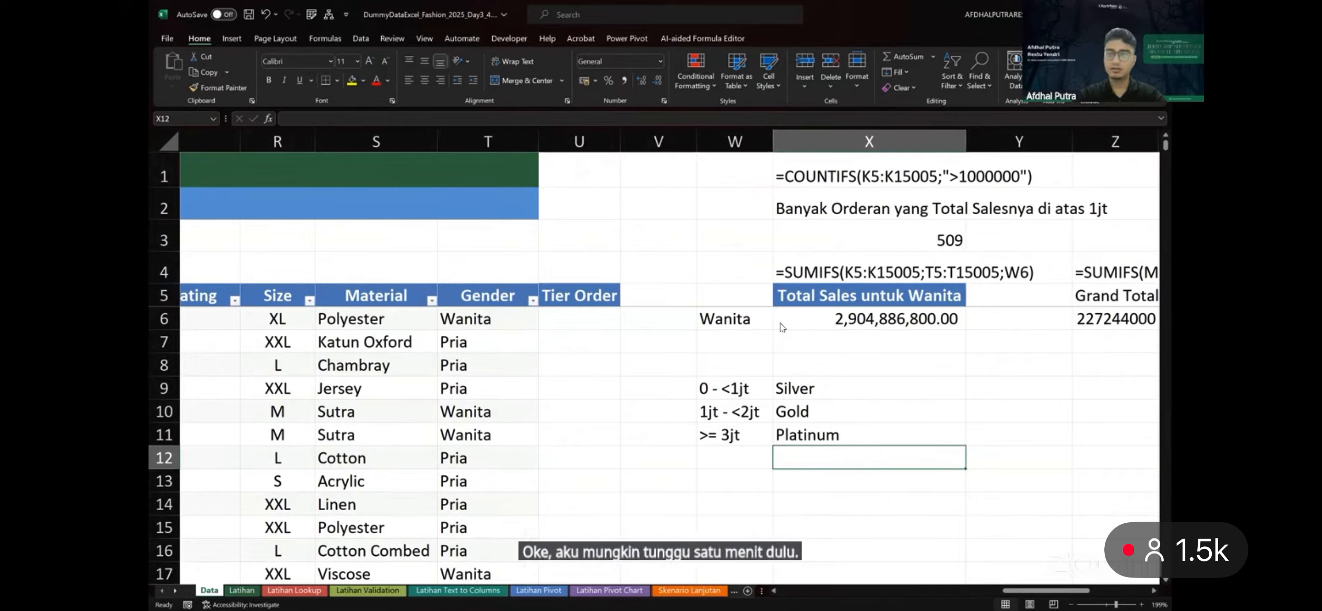
Label the tier rule ranges by entering "Total Sales" in W8 above them
{"action": "left_click", "coordinate": [885, 72]}
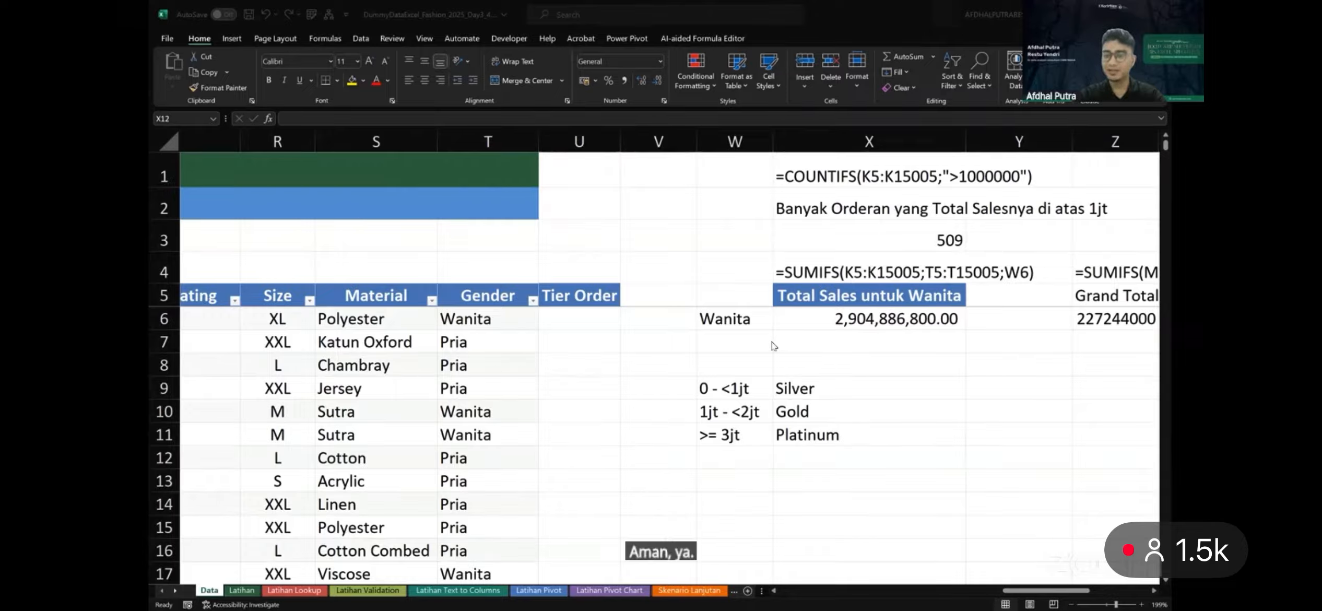
{"action": "left_click", "coordinate": [575, 322]}
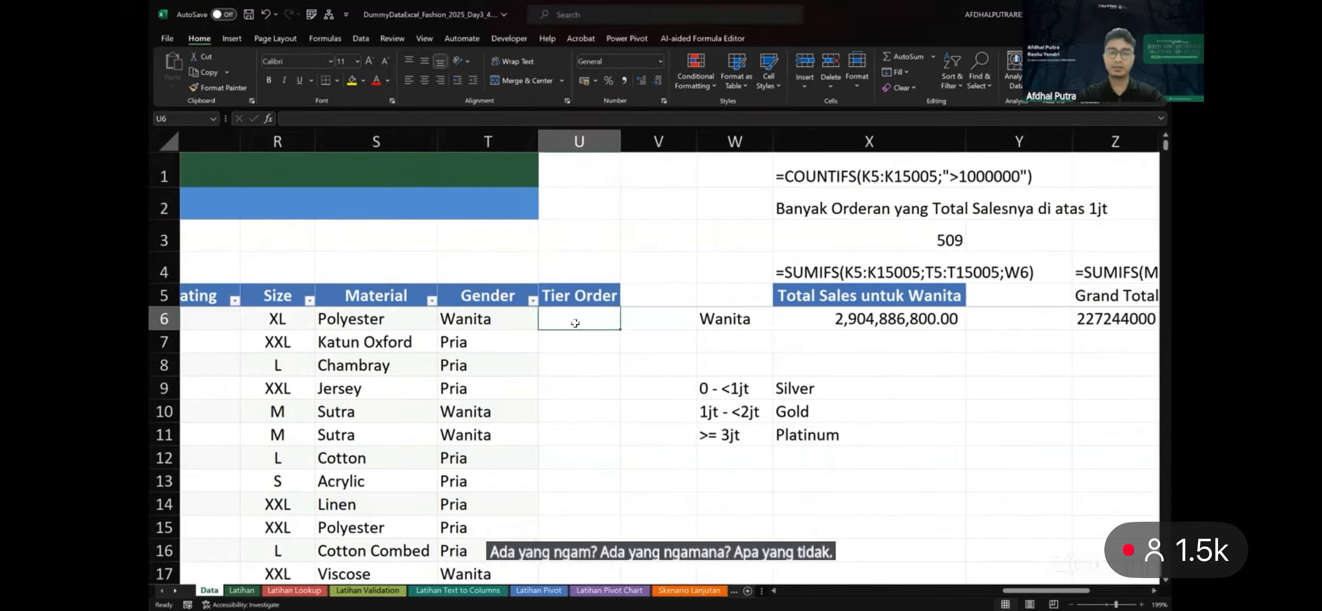
{"action": "left_click", "coordinate": [799, 364]}
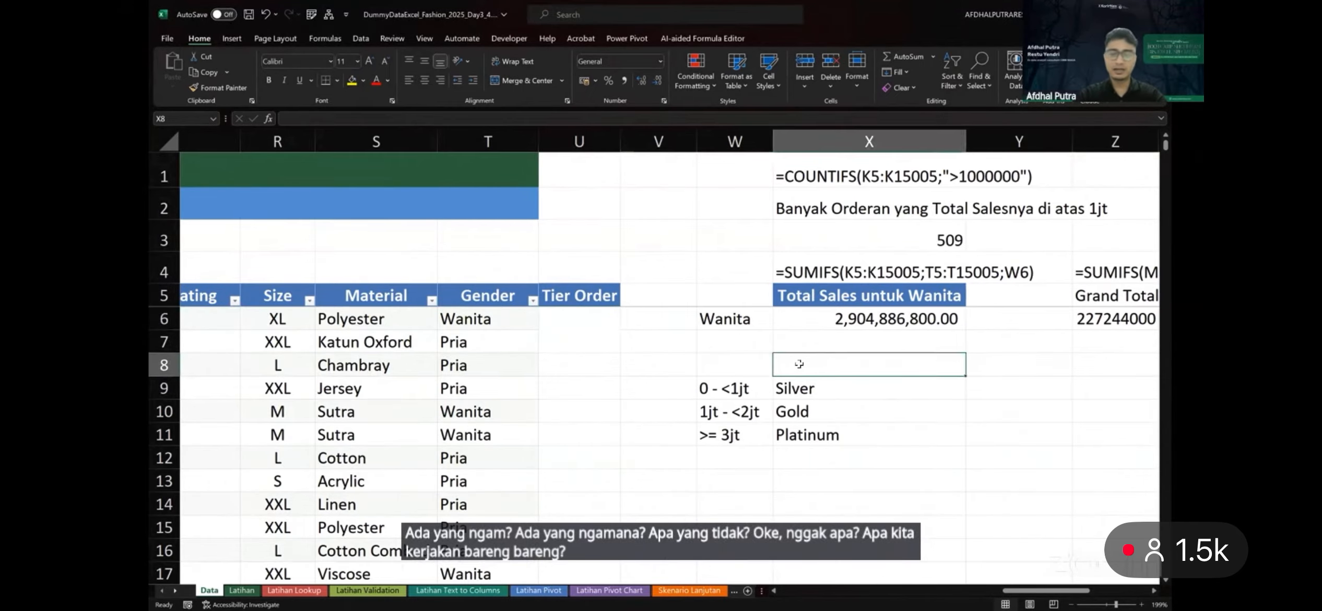
{"action": "scroll", "coordinate": [799, 364], "scroll_direction": "left", "scroll_amount": 8}
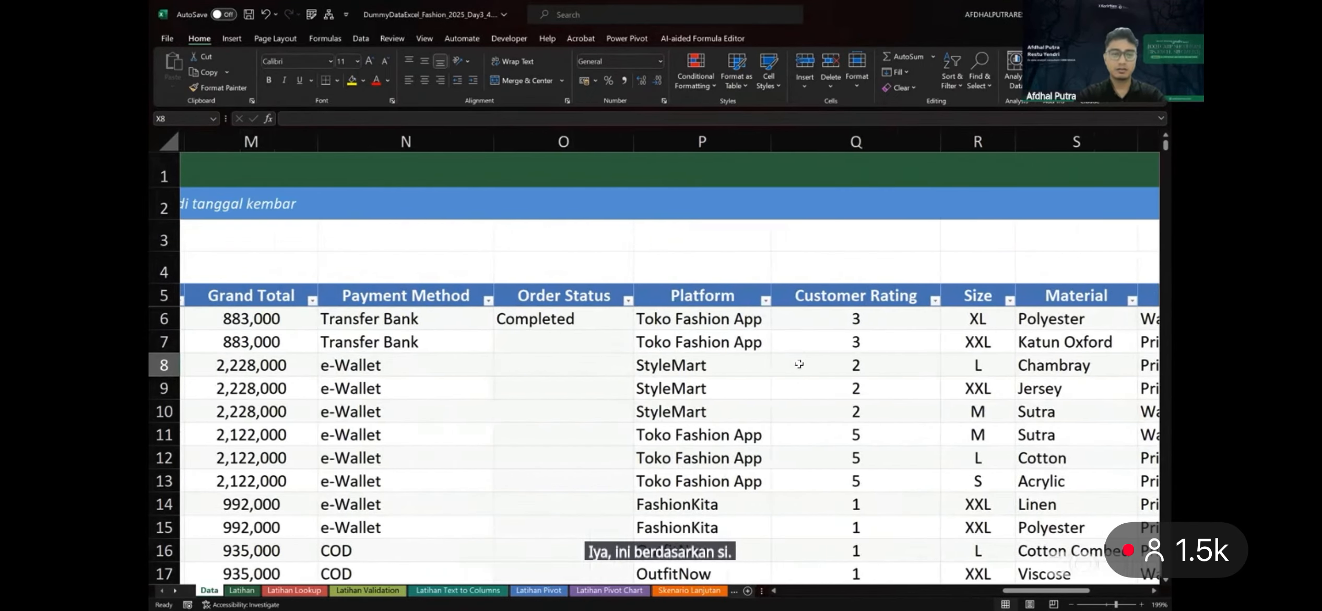
{"action": "scroll", "coordinate": [799, 364], "scroll_direction": "right", "scroll_amount": 8}
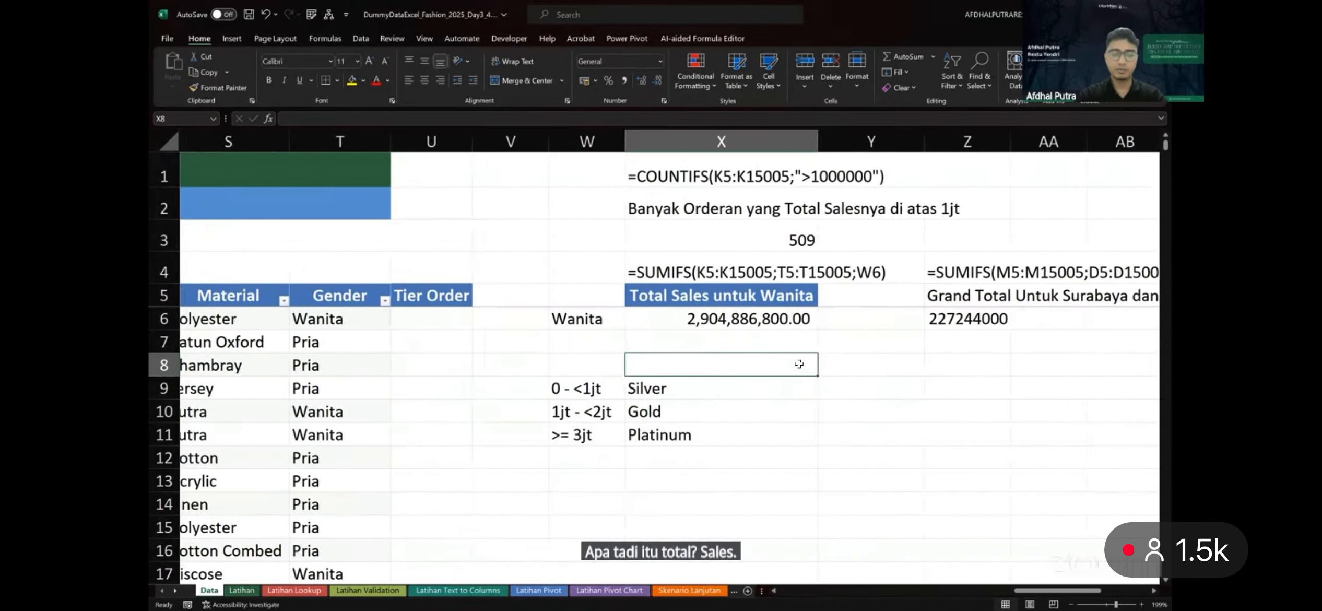
{"action": "key", "text": "Left"}
{"action": "type", "text": "Total Sales"}
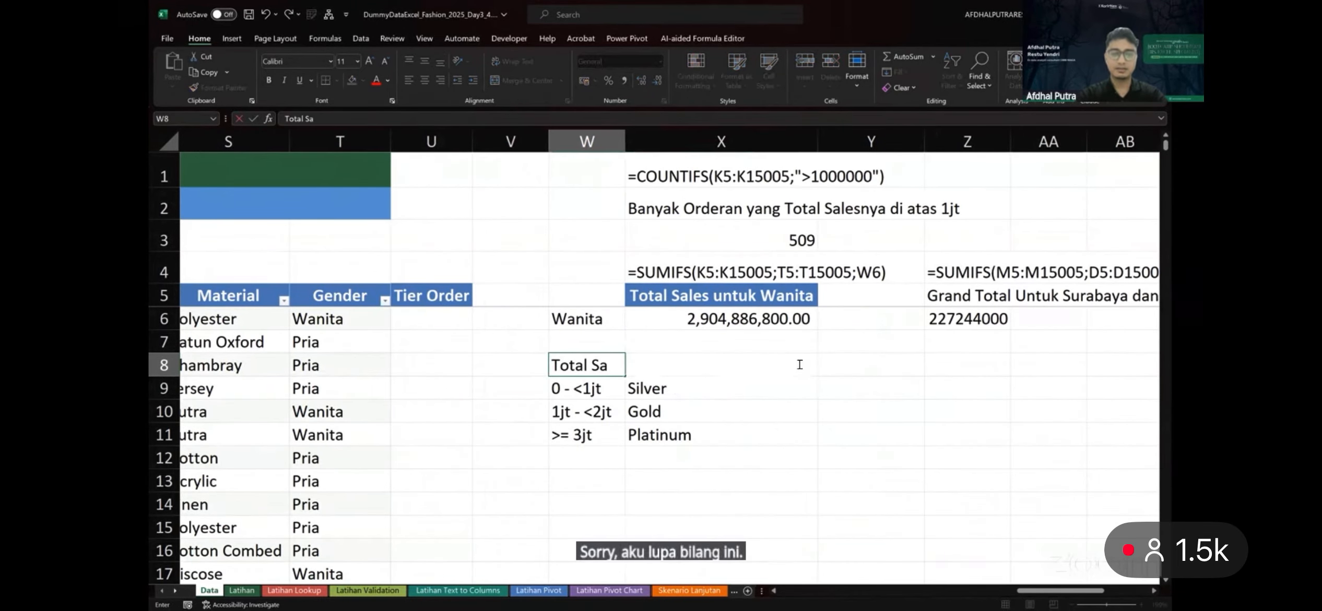
{"action": "key", "text": "Return"}
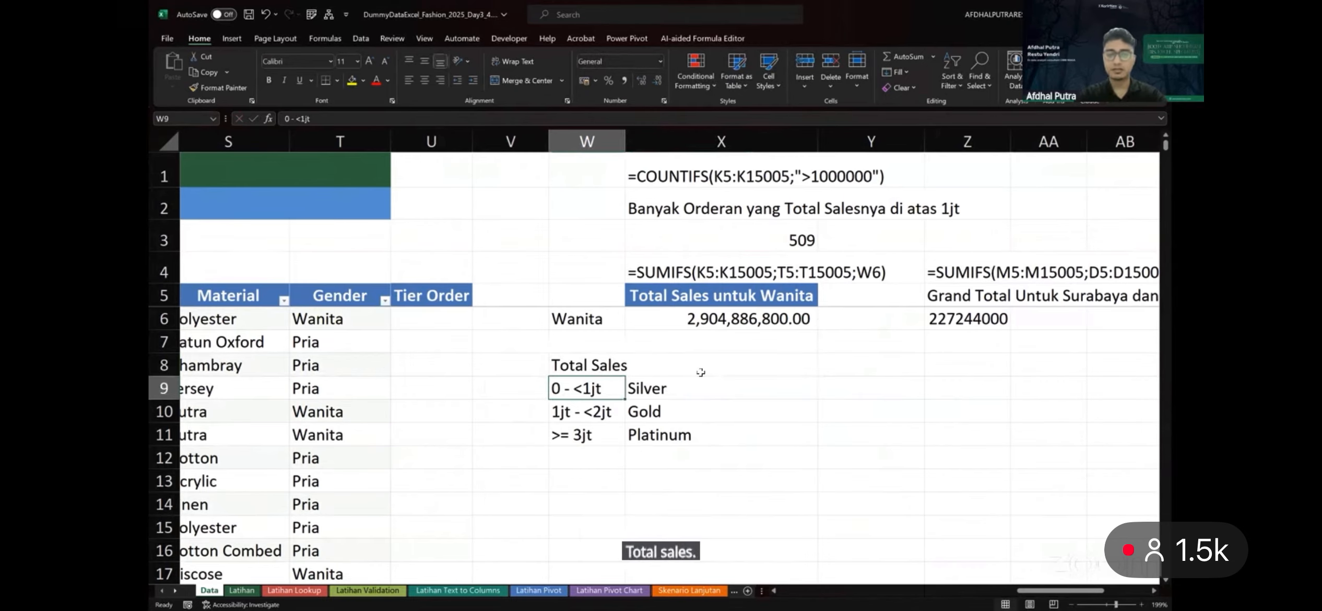
Move the Total Sales tier rules from W8:X11 to the block starting at Z8
{"action": "scroll", "coordinate": [746, 354], "scroll_direction": "left", "scroll_amount": 2}
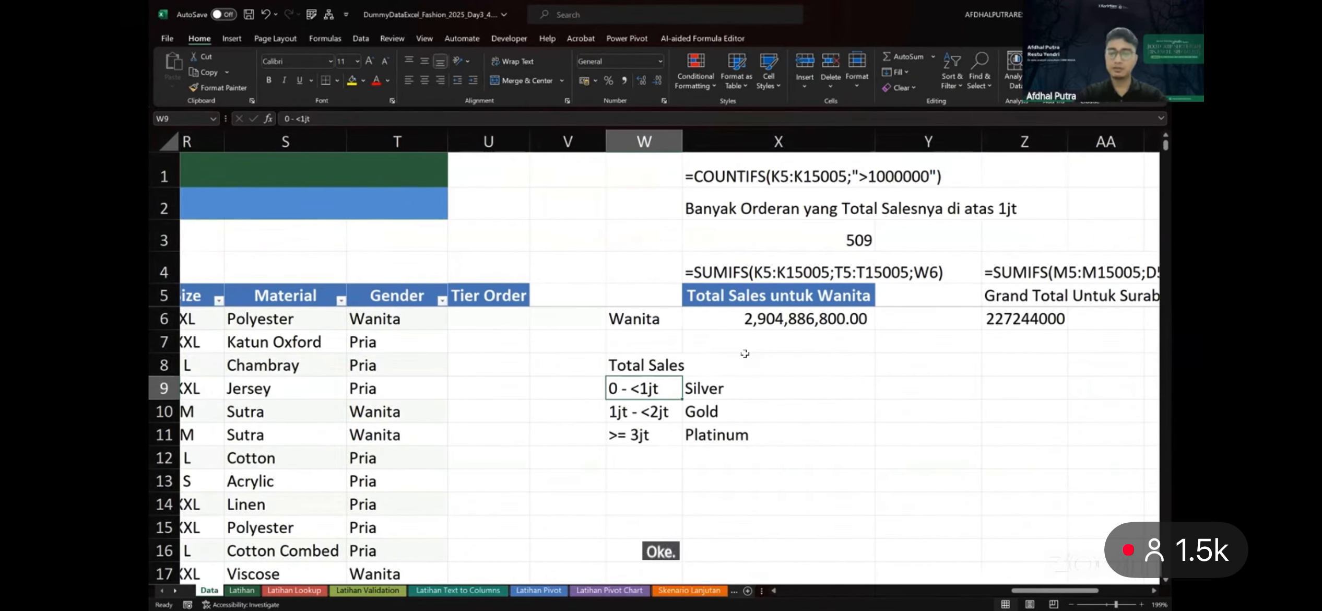
{"action": "key", "text": "Up"}
{"action": "key", "text": "shift+Right"}
{"action": "key", "text": "shift+Down"}
{"action": "key", "text": "shift+Down"}
{"action": "key", "text": "shift+Down"}
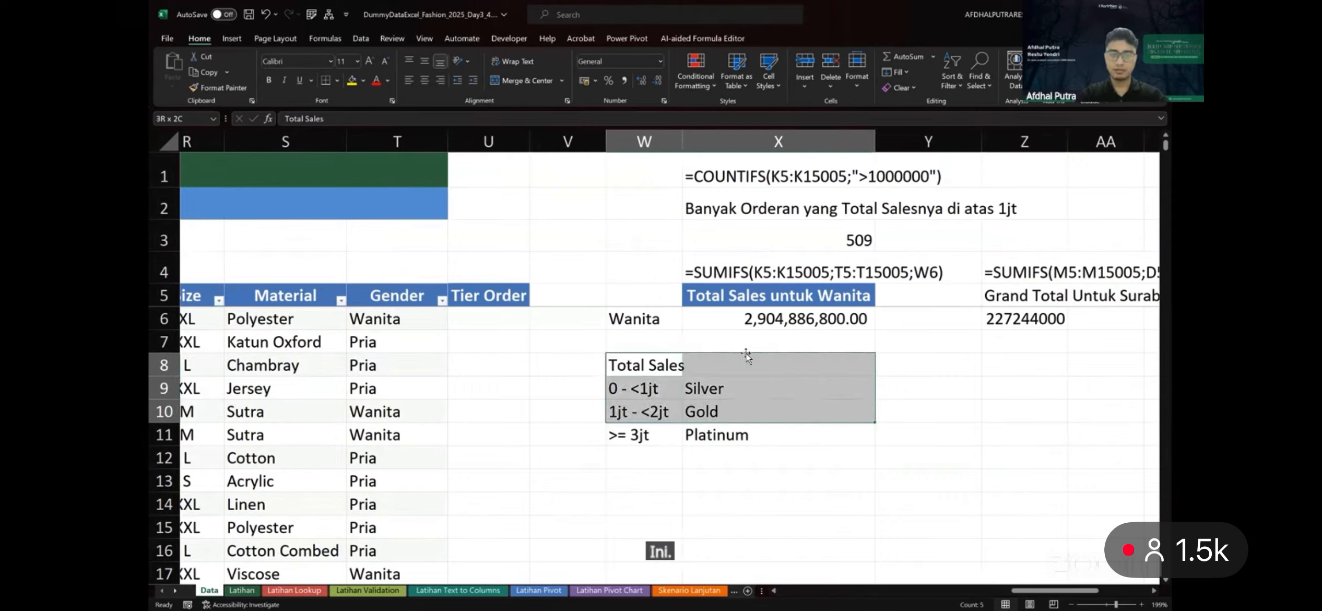
{"action": "key", "text": "ctrl+x"}
{"action": "key", "text": "Right"}
{"action": "key", "text": "Right"}
{"action": "key", "text": "Right"}
{"action": "key", "text": "ctrl+v"}
Start a lookup table by entering the header "Total Sales" in W8
{"action": "key", "text": "Left"}
{"action": "key", "text": "Left"}
{"action": "key", "text": "Left"}
{"action": "key", "text": "Left"}
{"action": "key", "text": "Left"}
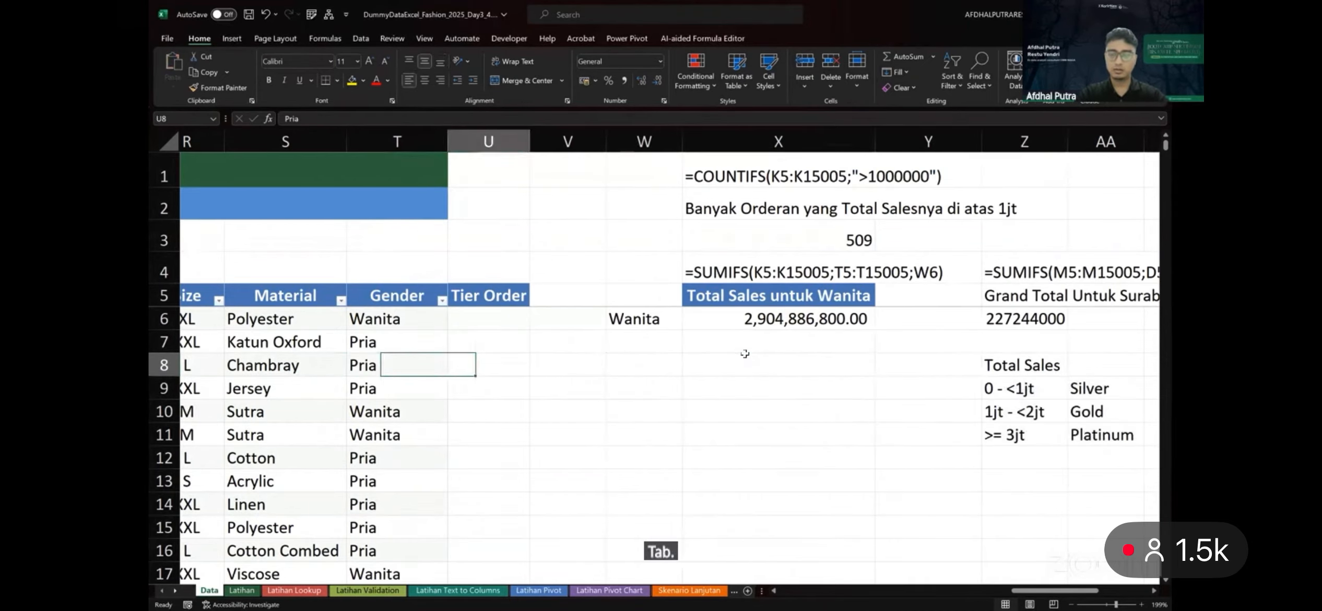
{"action": "key", "text": "Right"}
{"action": "key", "text": "Right"}
{"action": "key", "text": "Down"}
{"action": "key", "text": "Down"}
{"action": "key", "text": "Up"}
{"action": "key", "text": "Up"}
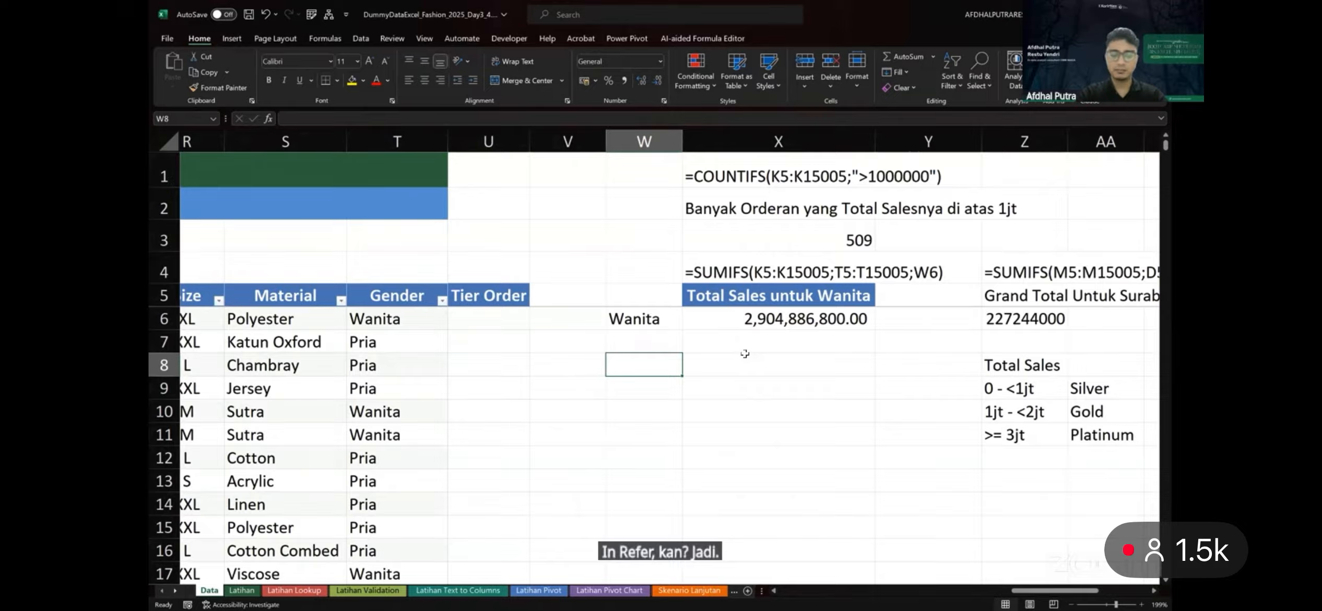
{"action": "type", "text": "Total S"}
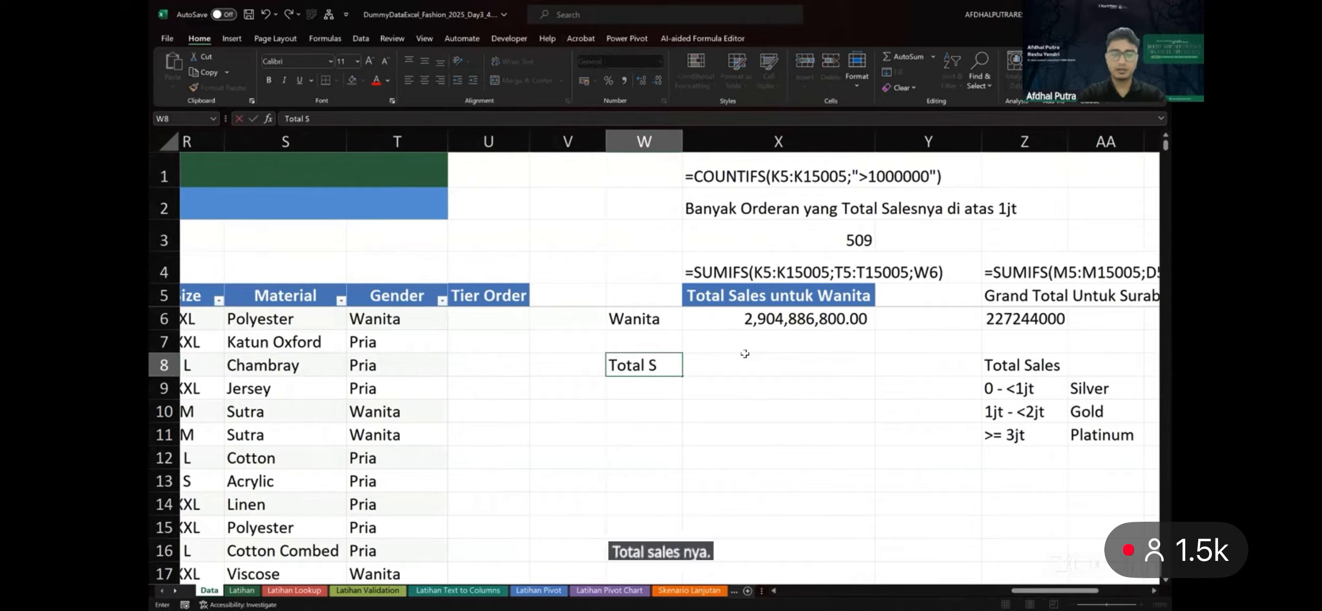
{"action": "type", "text": "ales"}
{"action": "key", "text": "Return"}
Enter the header "Tier" in X8 and fit column W's width to its contents
{"action": "left_click", "coordinate": [745, 355]}
{"action": "type", "text": "Tie"}
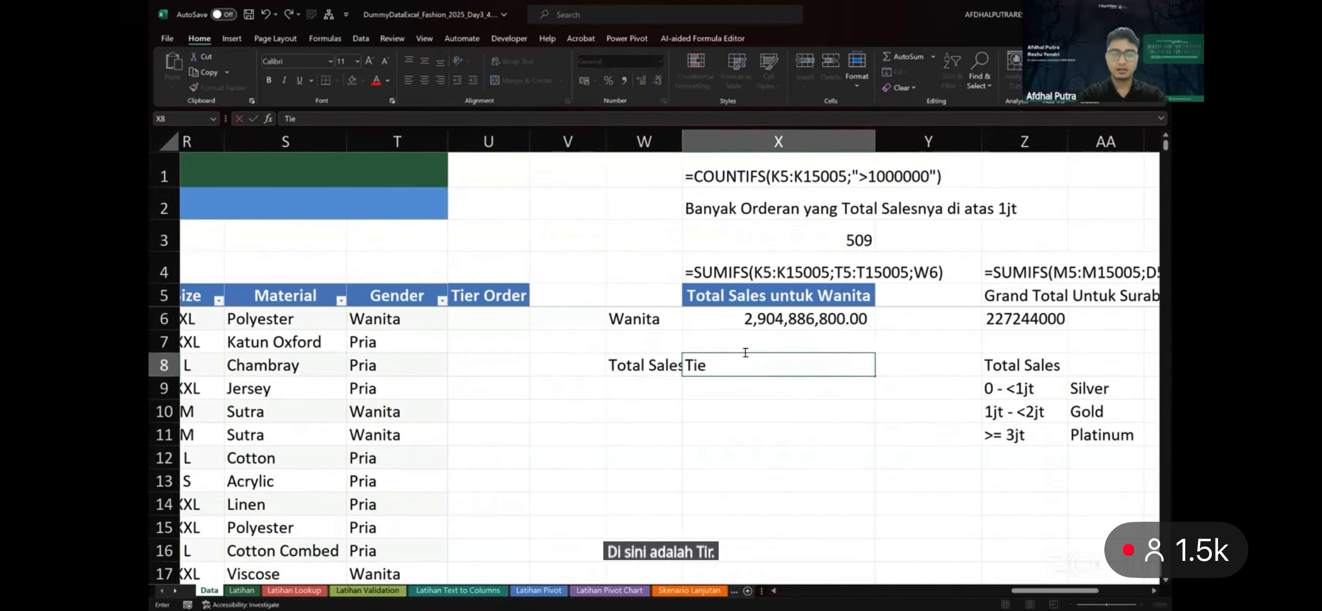
{"action": "type", "text": "r\\"}
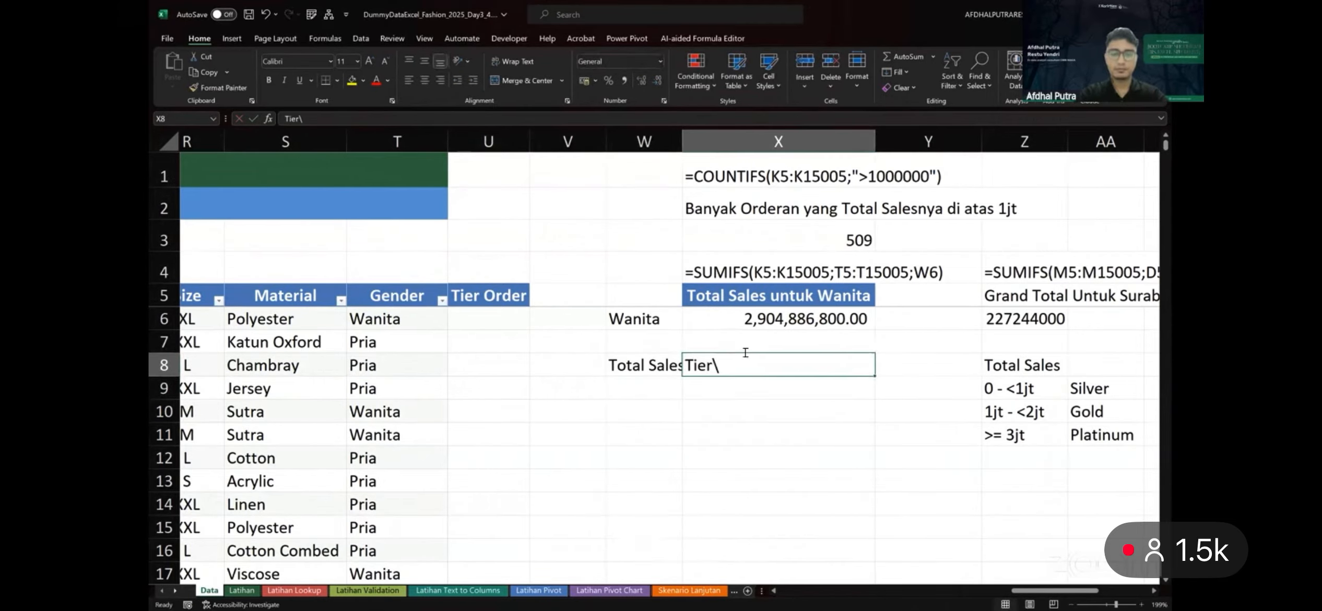
{"action": "key", "text": "BackSpace"}
{"action": "key", "text": "Return"}
{"action": "double_click", "coordinate": [682, 141]}
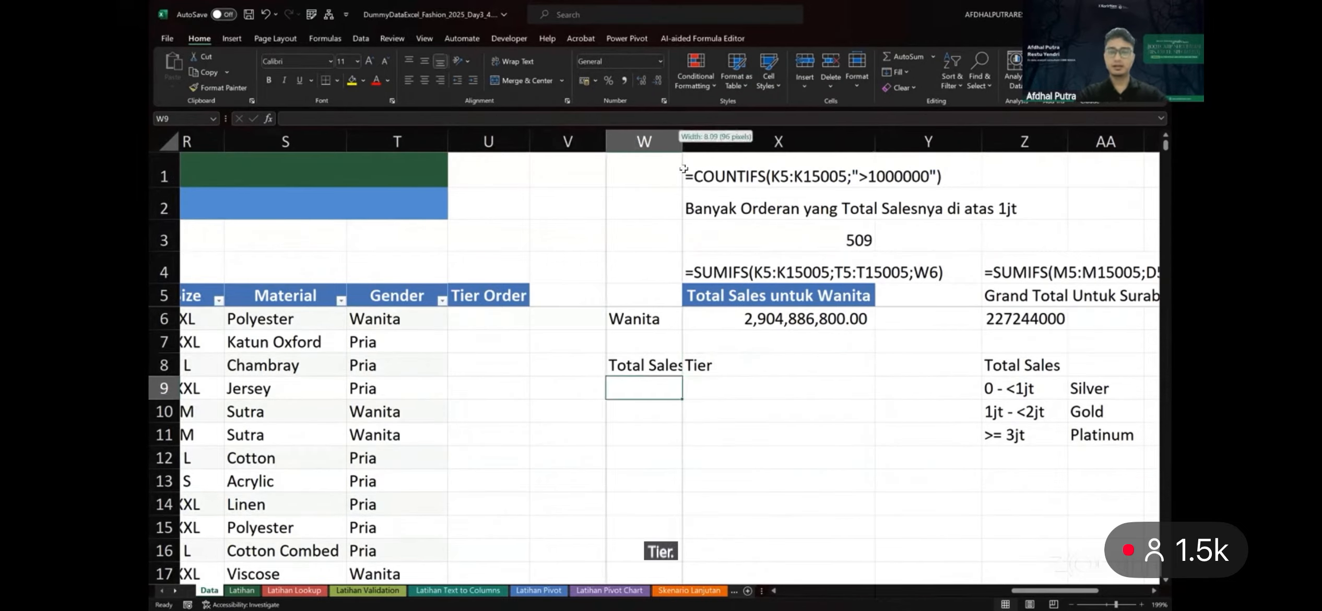
Enter the tier thresholds 0, 1000000 and 3000000 in W9:W11 under Total Sales
{"action": "type", "text": "0"}
{"action": "key", "text": "Return"}
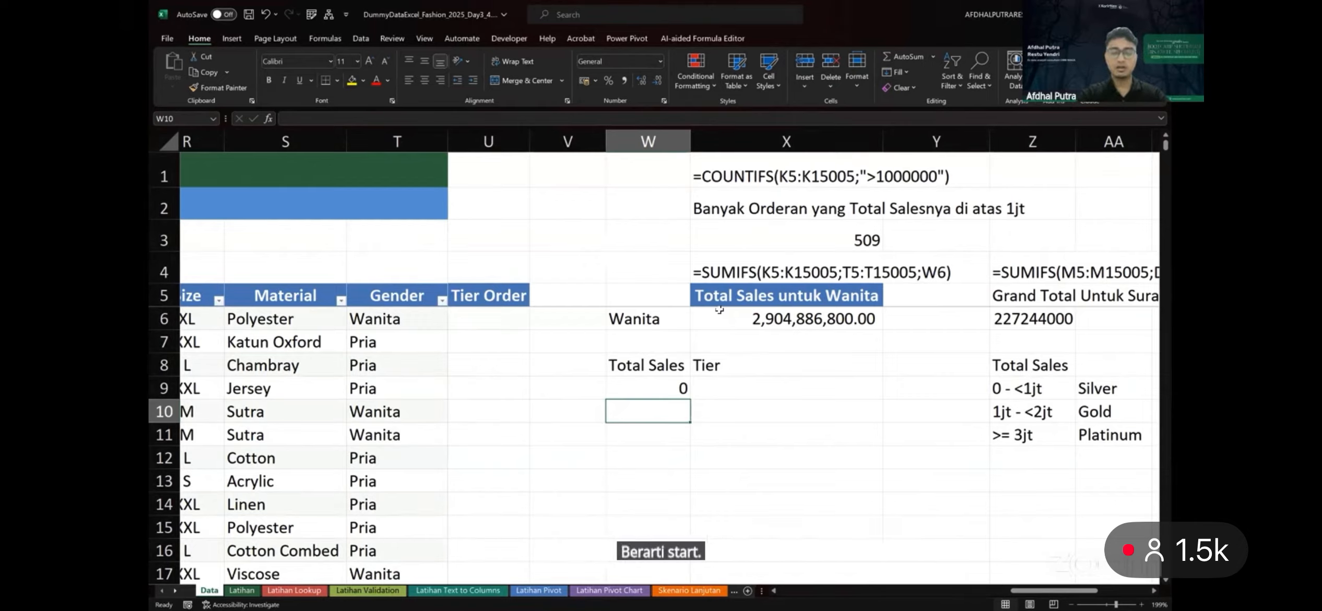
{"action": "type", "text": "1"}
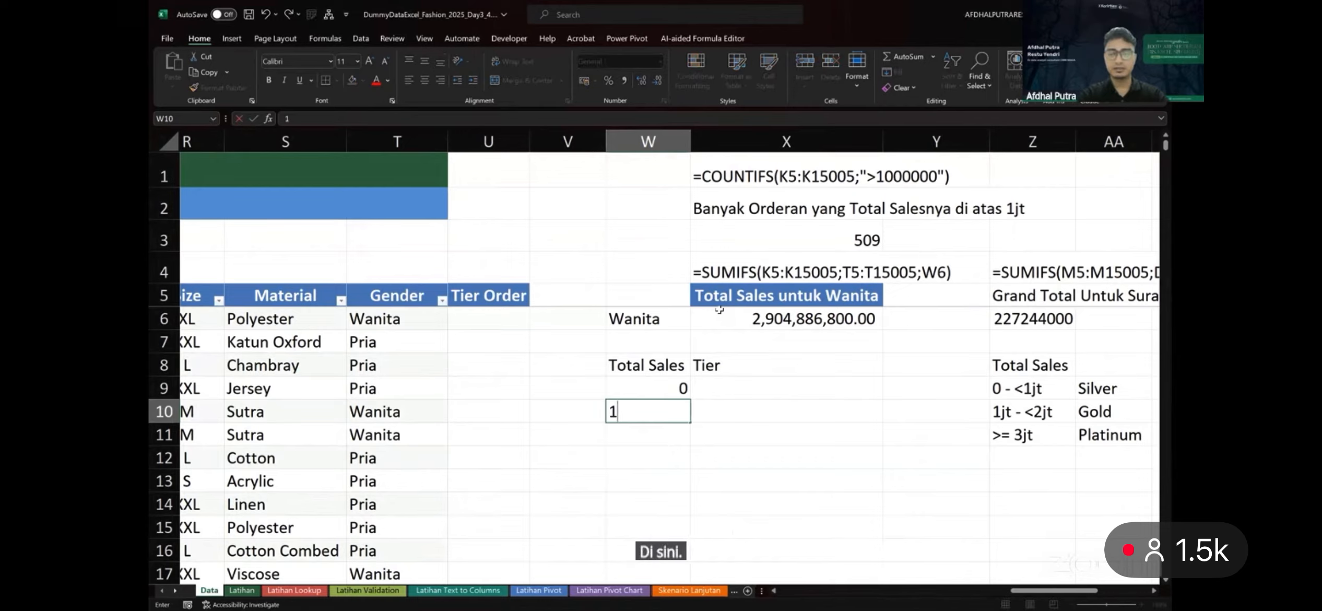
{"action": "type", "text": "000000"}
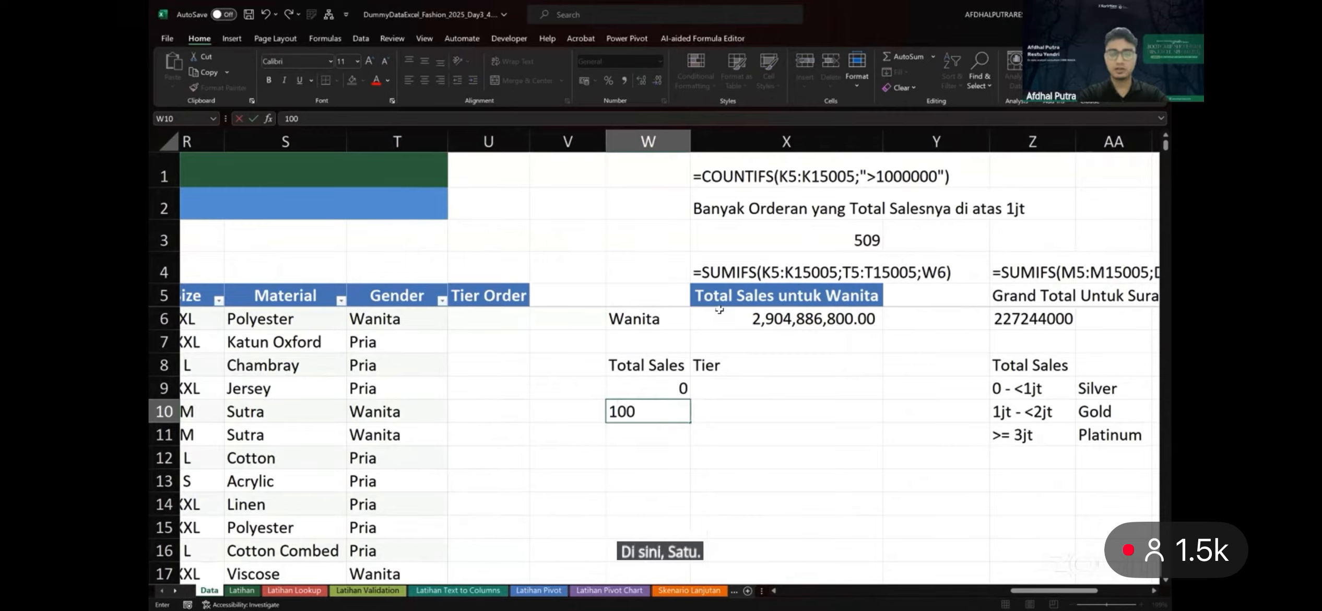
{"action": "key", "text": "Return"}
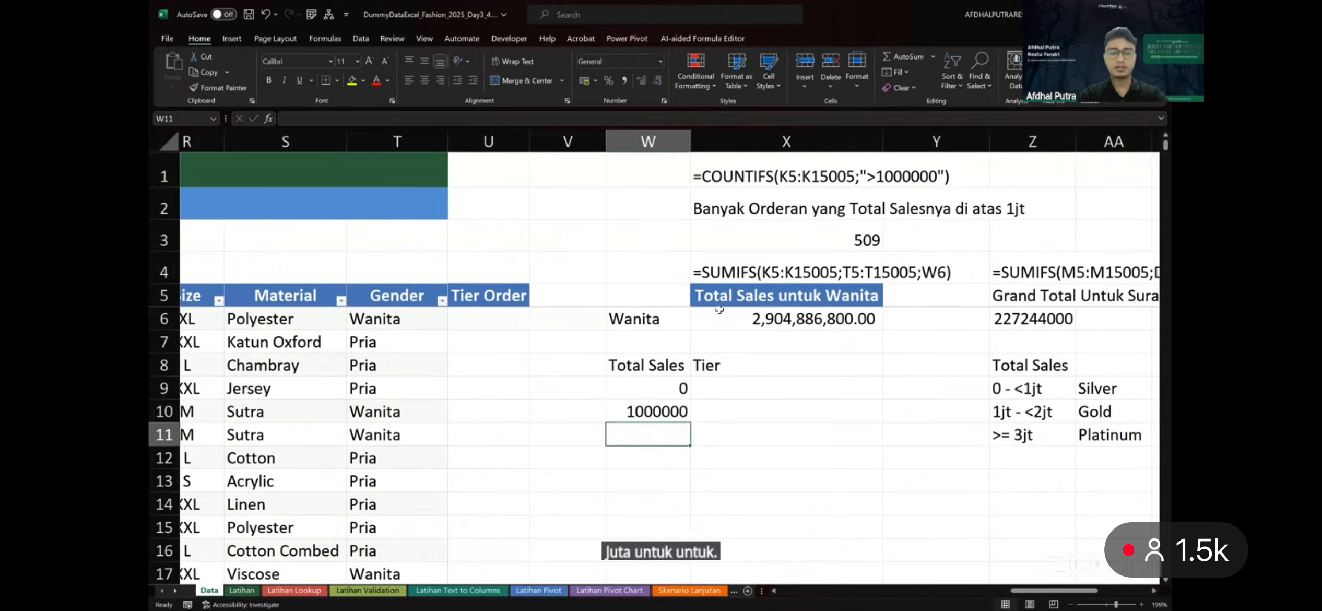
{"action": "type", "text": "3000000"}
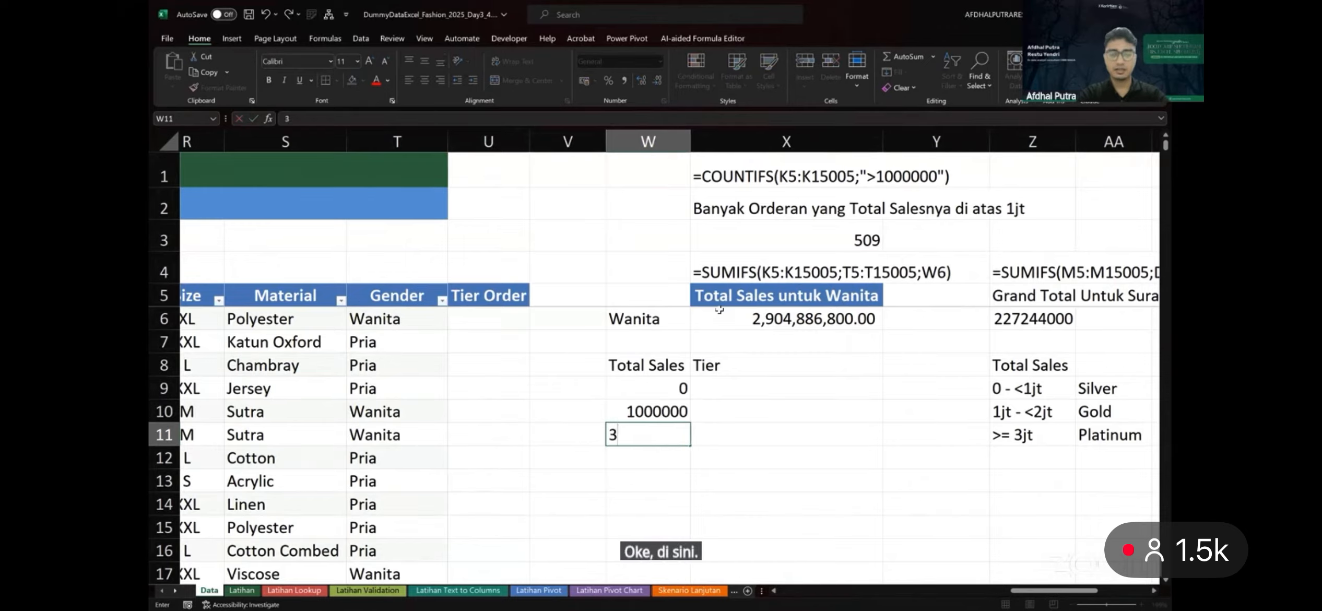
{"action": "key", "text": "Return"}
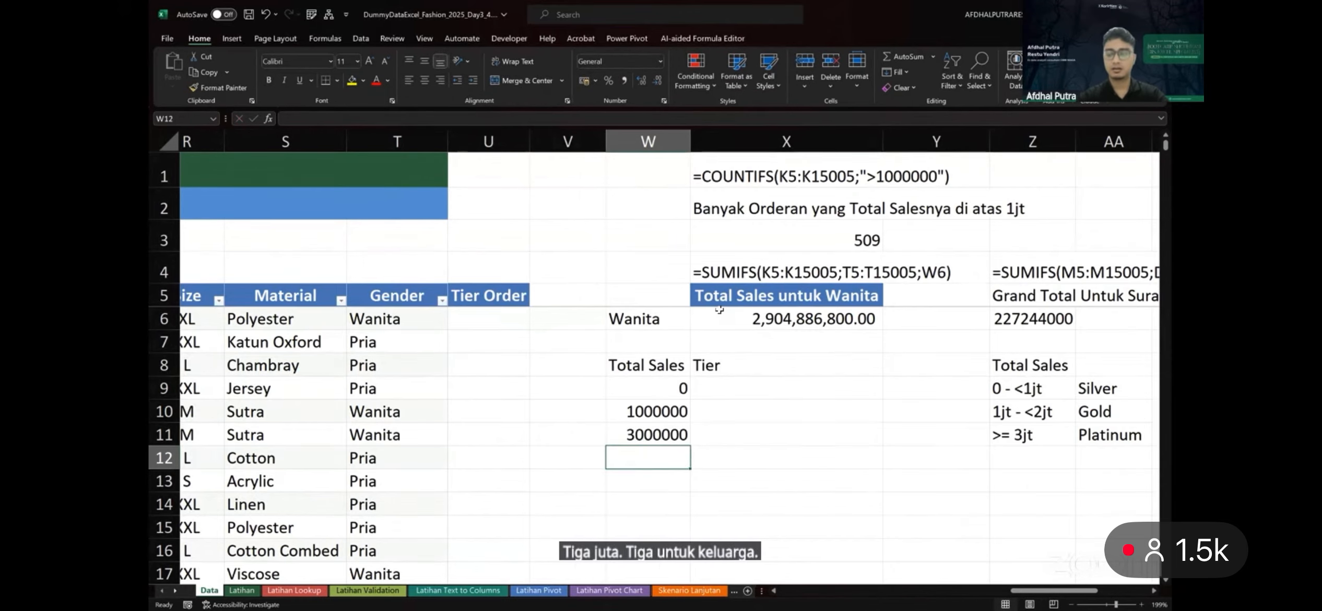
Change the Platinum rule's range in Z11 to ">= 2jt"
{"action": "key", "text": "Right"}
{"action": "key", "text": "Up"}
{"action": "key", "text": "Up"}
{"action": "key", "text": "Right"}
{"action": "key", "text": "Right"}
{"action": "key", "text": "Down"}
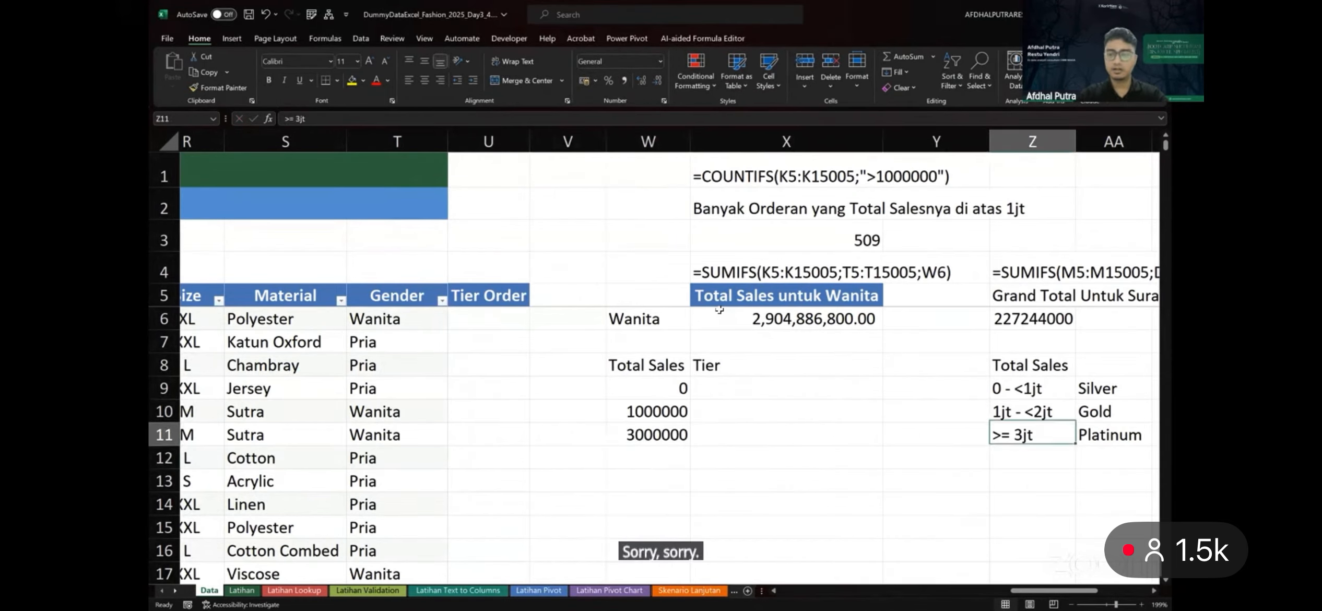
{"action": "key", "text": "F2"}
{"action": "key", "text": "Left"}
{"action": "key", "text": "Left"}
{"action": "key", "text": "BackSpace"}
{"action": "type", "text": "2"}
{"action": "key", "text": "Return"}
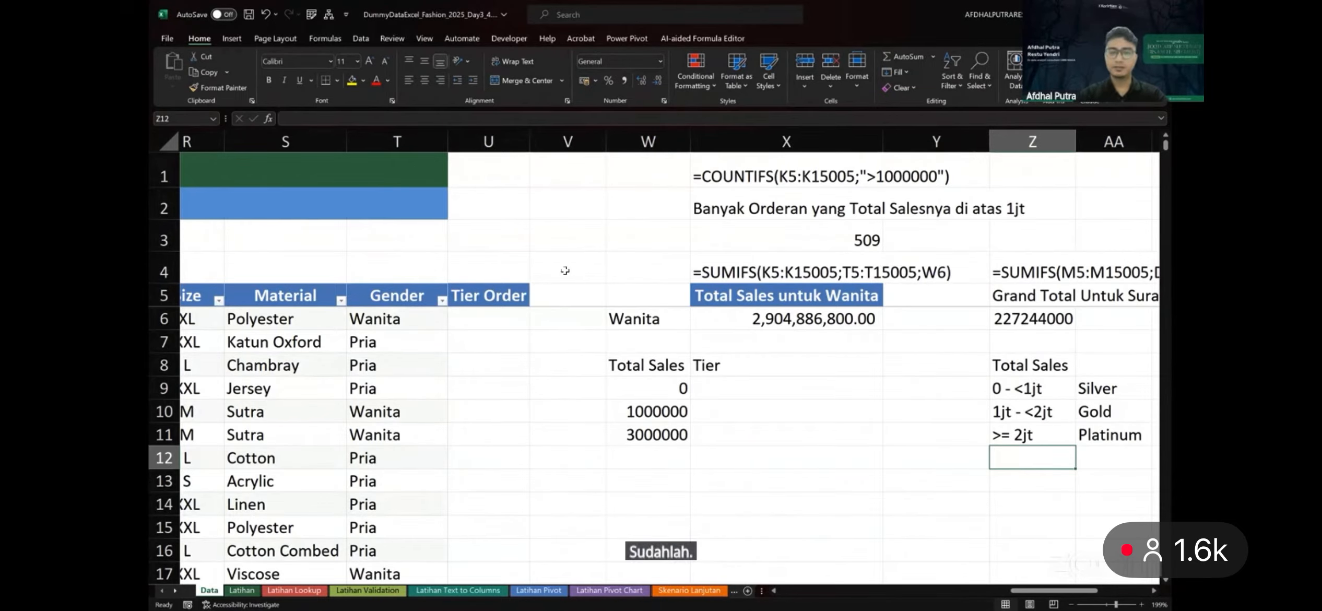
Set the third tier threshold in W11 to 2000000
{"action": "left_click", "coordinate": [646, 434]}
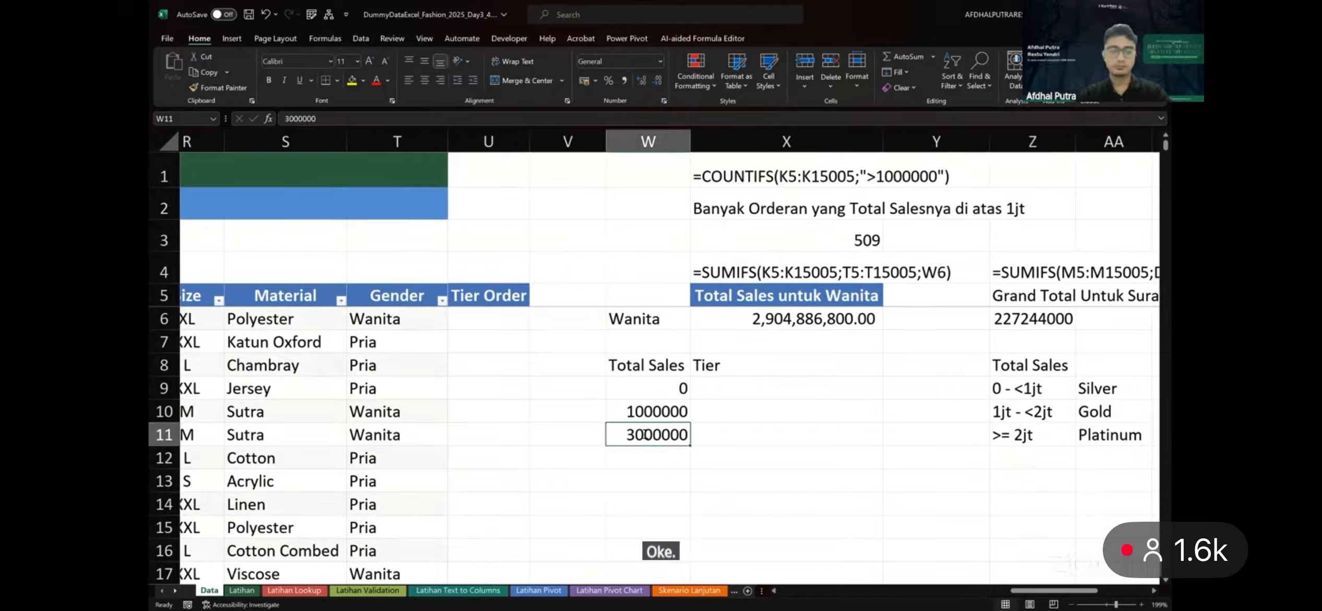
{"action": "double_click", "coordinate": [646, 434]}
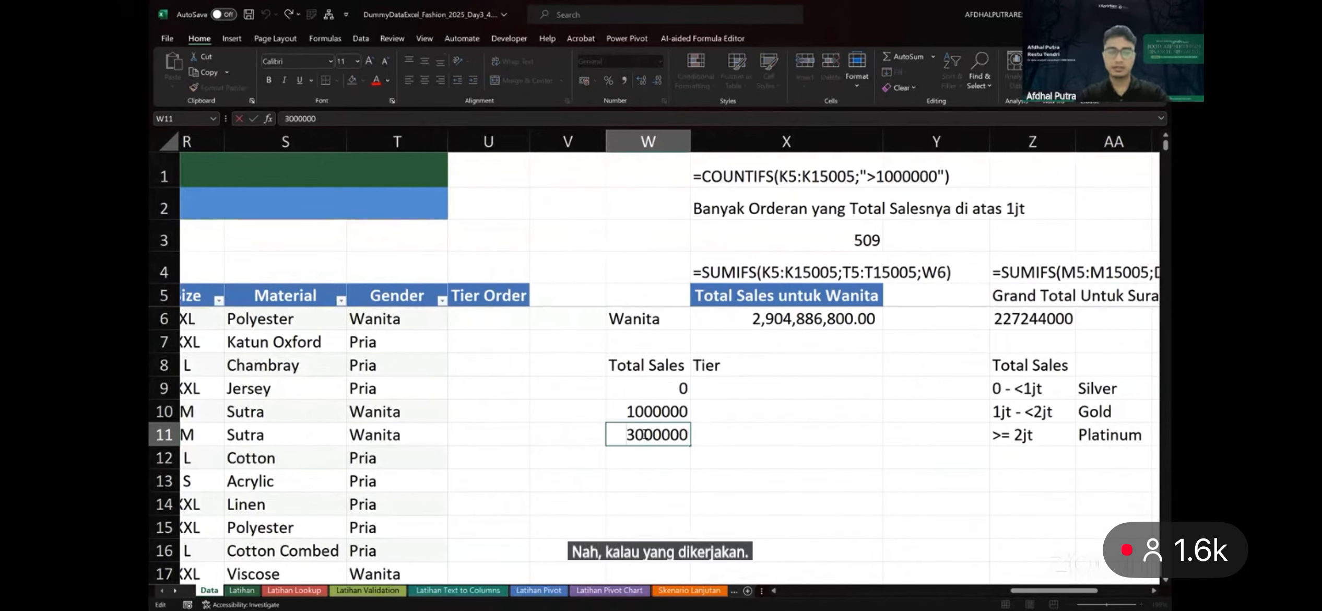
{"action": "key", "text": "BackSpace"}
{"action": "type", "text": "2"}
{"action": "key", "text": "Return"}
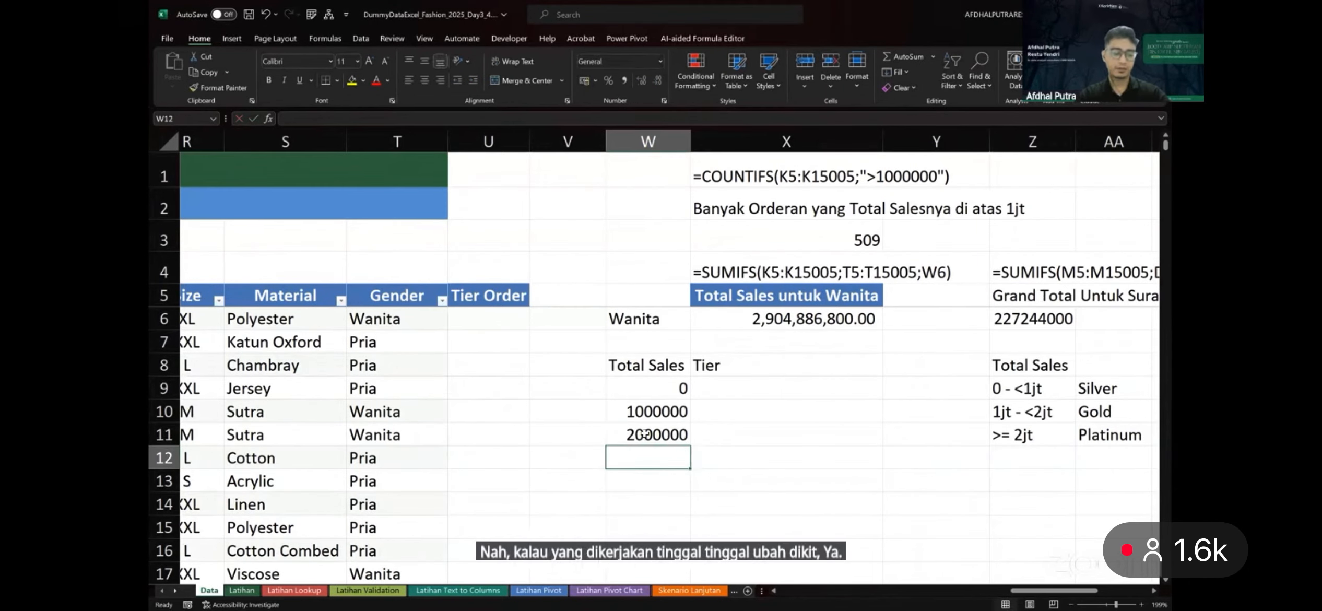
Enter the tier names "Silver", "Gold" and "Platinum" in X9:X11 beside their thresholds
{"action": "left_click", "coordinate": [786, 387]}
{"action": "type", "text": "Silver"}
{"action": "key", "text": "Return"}
{"action": "type", "text": "Gold"}
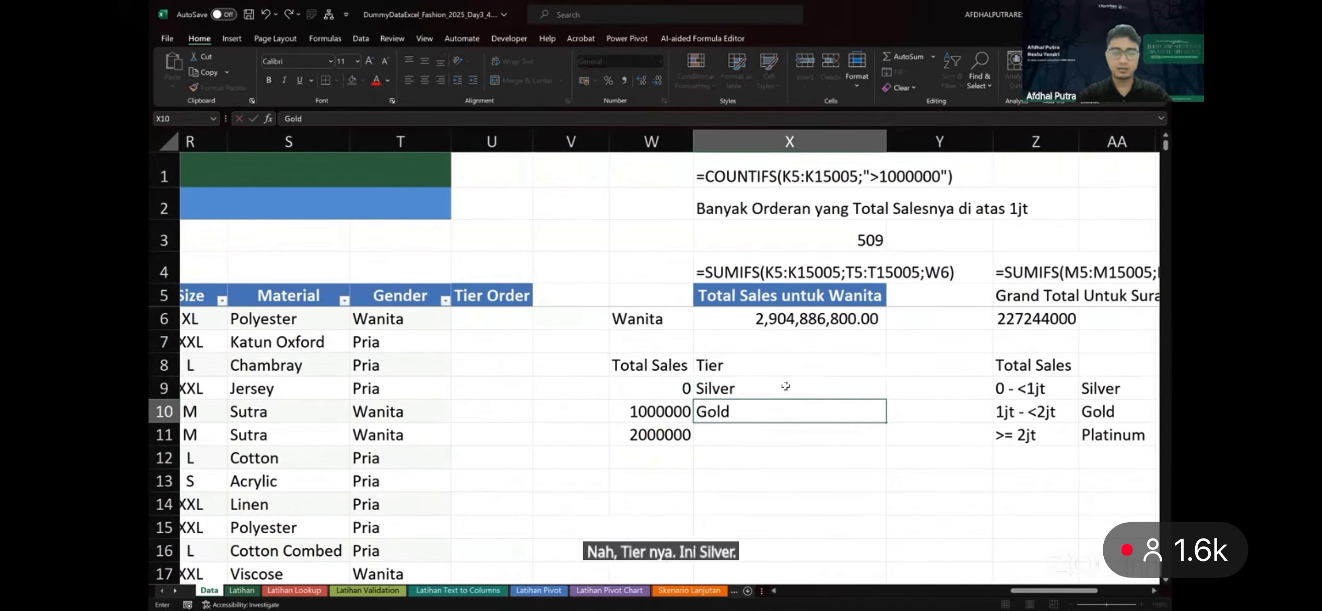
{"action": "key", "text": "Return"}
{"action": "type", "text": "Platinum"}
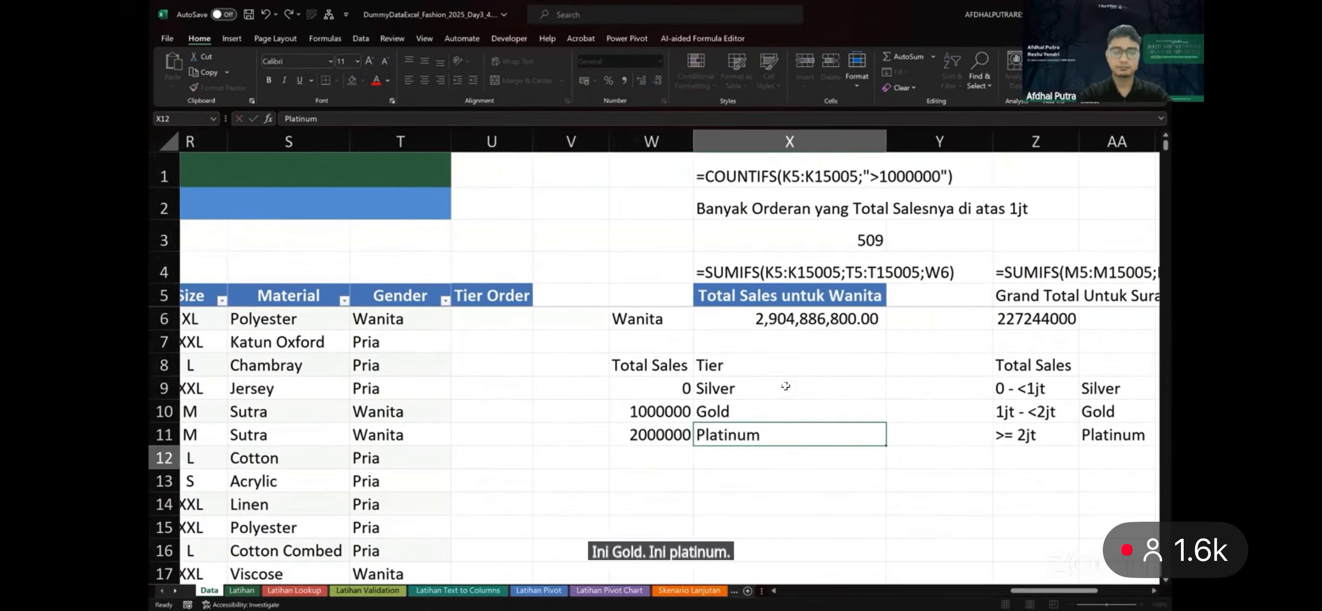
{"action": "key", "text": "Return"}
Start a VLOOKUP formula in U6 under Tier Order, using the Total Sales cell K6 as the lookup value
{"action": "key", "text": "Left"}
{"action": "key", "text": "Left"}
{"action": "key", "text": "Left"}
{"action": "key", "text": "Up"}
{"action": "key", "text": "Up"}
{"action": "key", "text": "Up"}
{"action": "key", "text": "Up"}
{"action": "key", "text": "Up"}
{"action": "key", "text": "Up"}
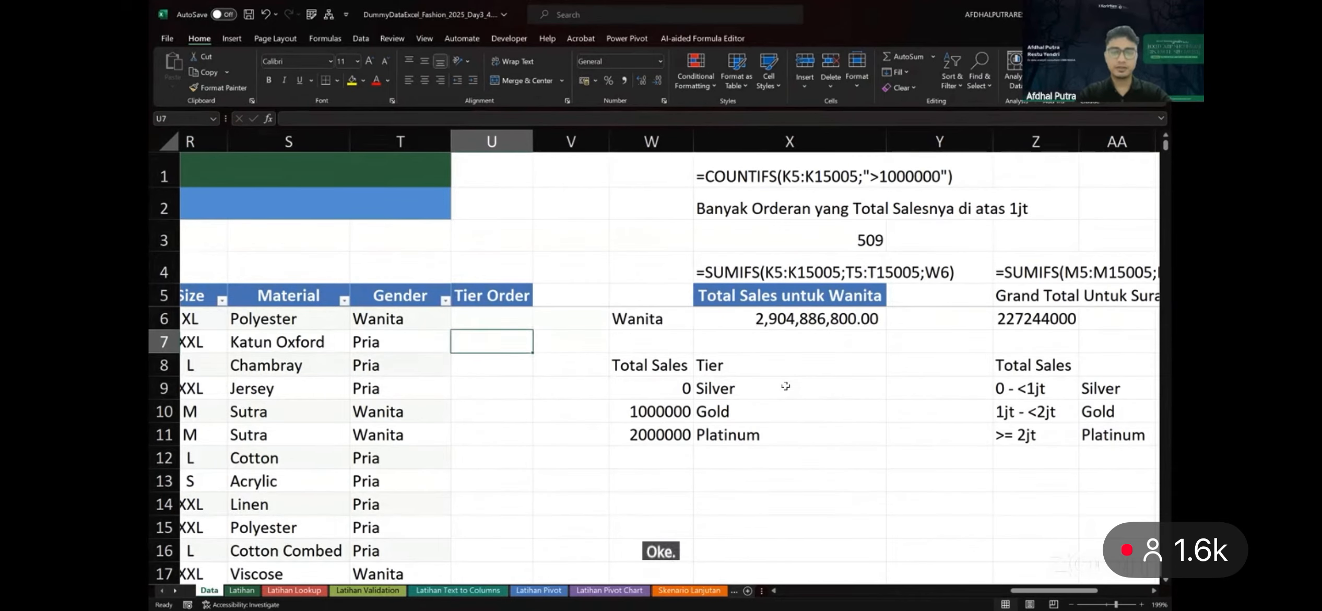
{"action": "type", "text": "=VLOOKUP("}
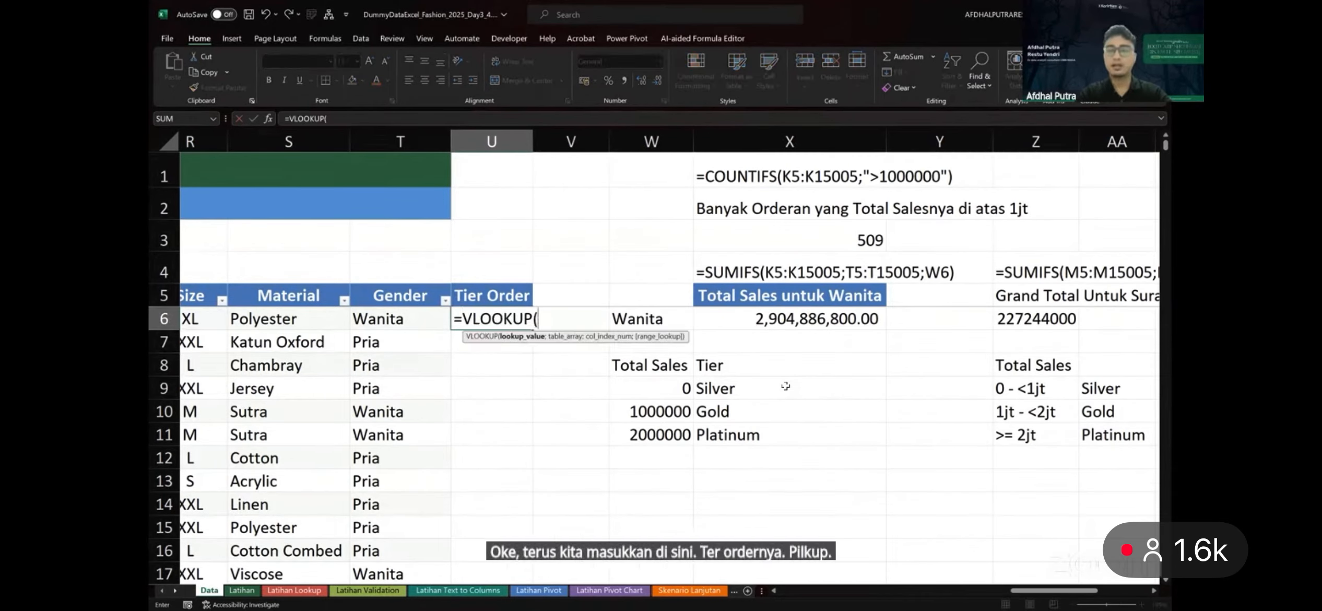
{"action": "left_click", "coordinate": [600, 69]}
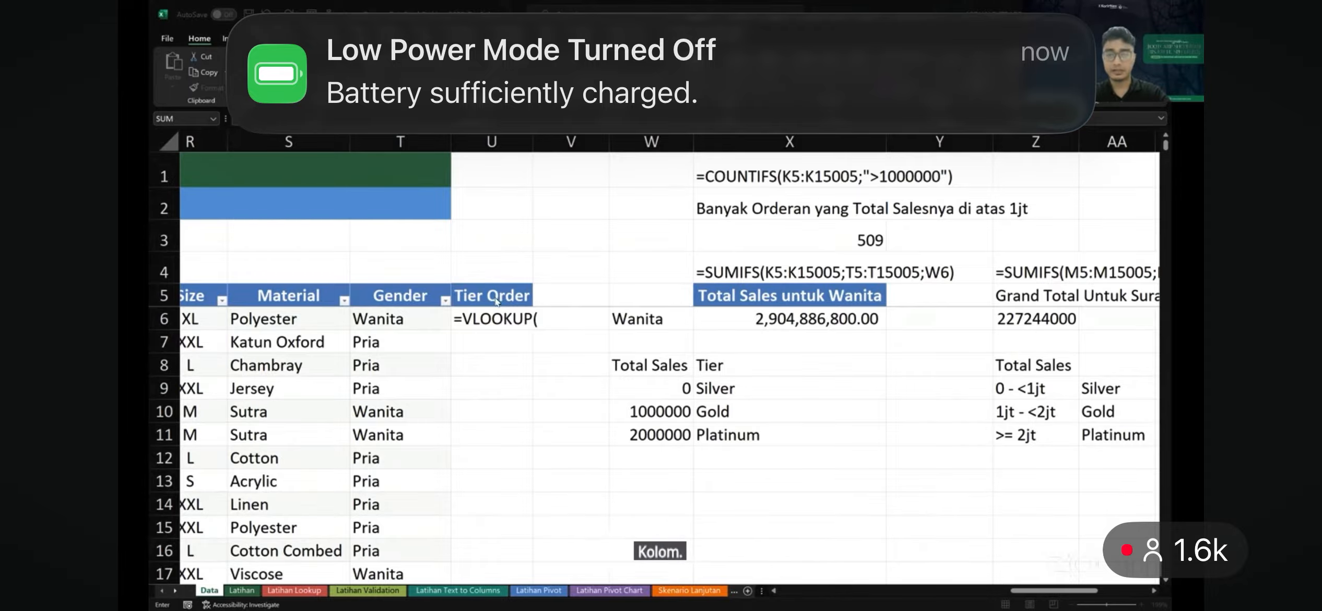
{"action": "left_click", "coordinate": [574, 326]}
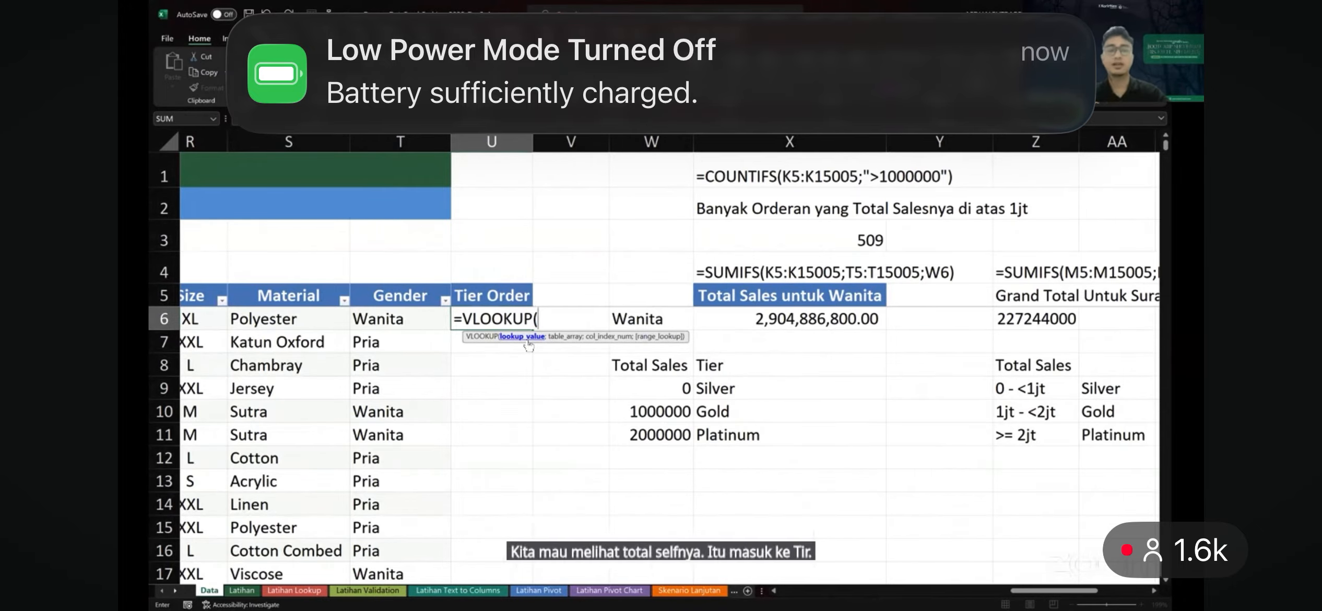
{"action": "scroll", "coordinate": [467, 403], "scroll_direction": "left", "scroll_amount": 8}
{"action": "scroll", "coordinate": [466, 402], "scroll_direction": "left", "scroll_amount": 1}
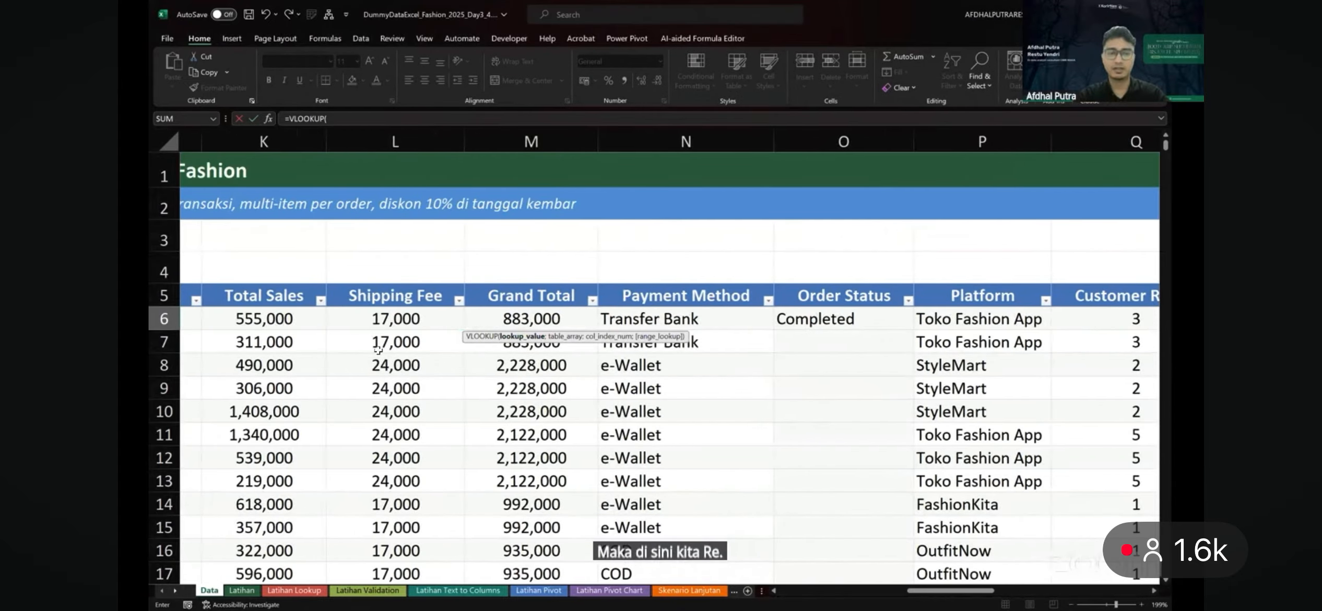
{"action": "left_click", "coordinate": [264, 318]}
{"action": "scroll", "coordinate": [543, 372], "scroll_direction": "right", "scroll_amount": 8}
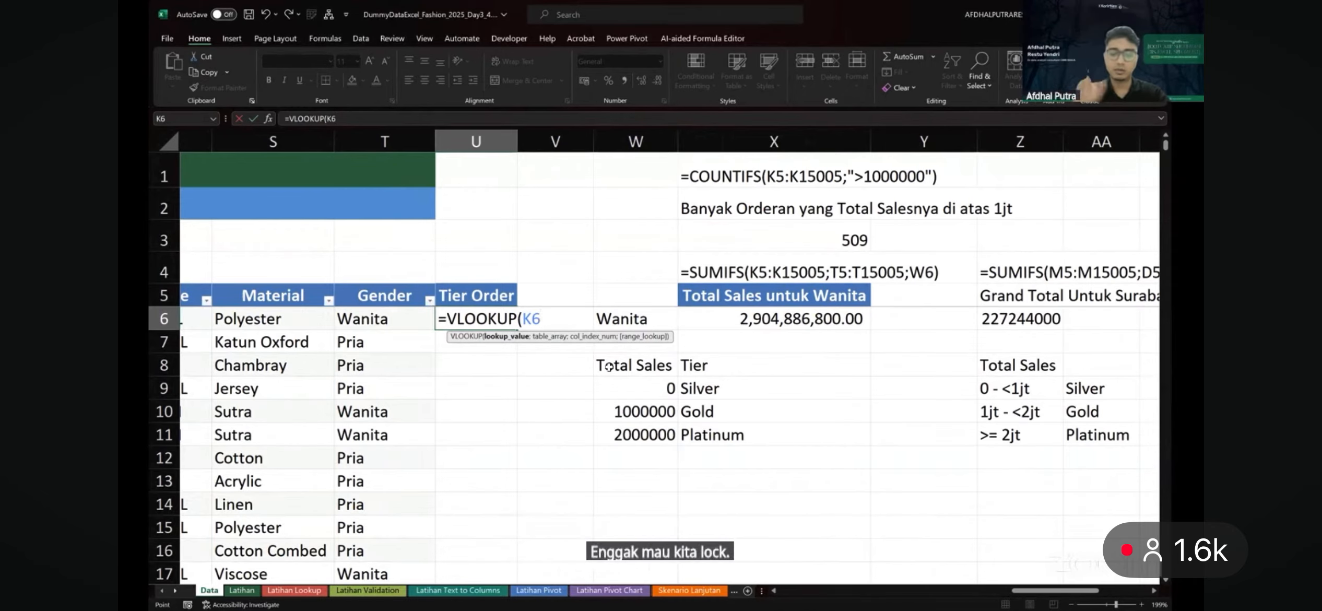
{"action": "type", "text": ";"}
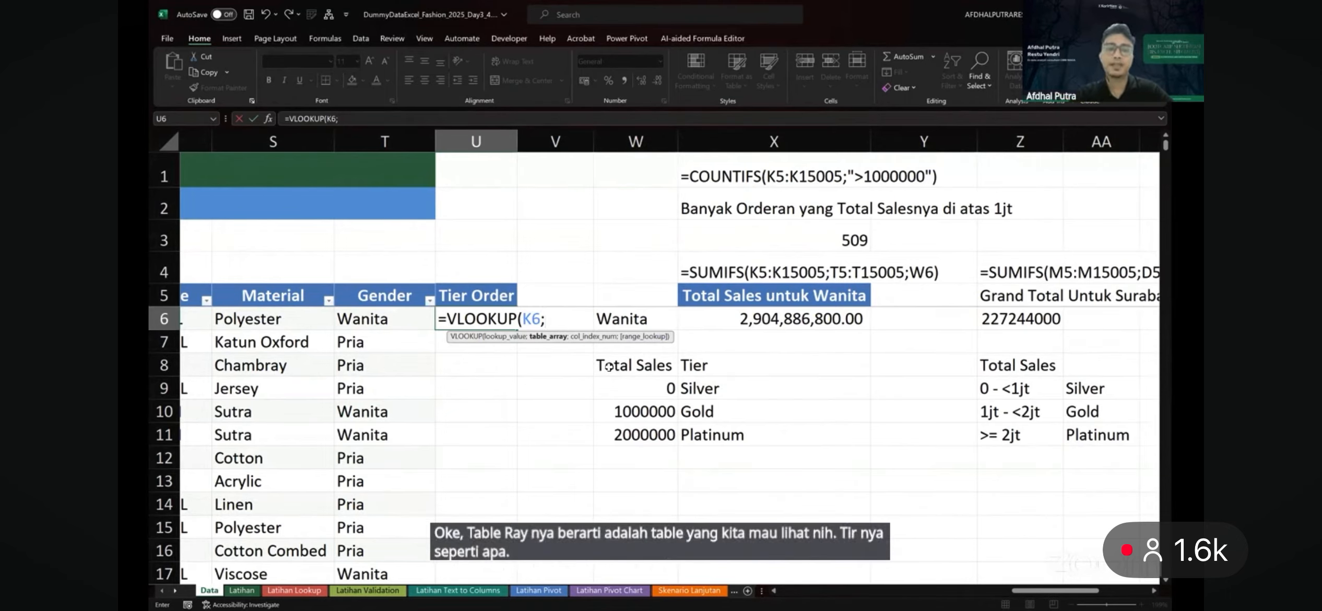
Use the tier table W8:X11 as the formula's table array, locked as the absolute reference $W$8:$X$11
{"action": "left_click_drag", "start_coordinate": [645, 368], "coordinate": [718, 431]}
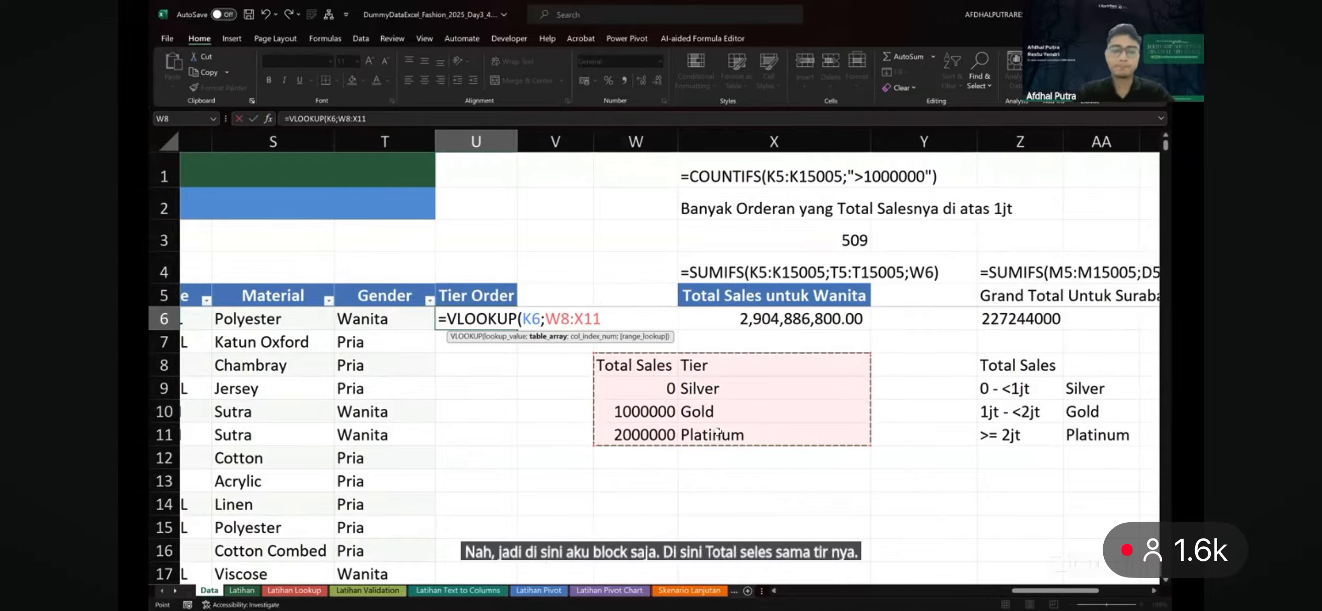
{"action": "key", "text": "F4"}
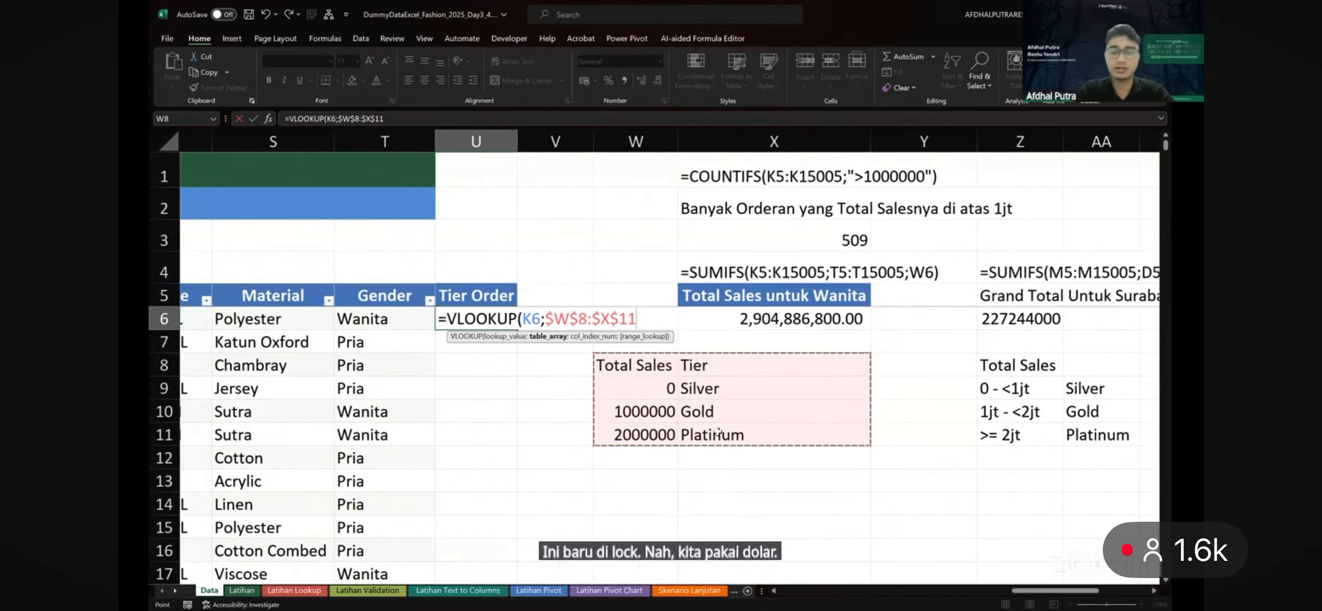
{"action": "type", "text": ";"}
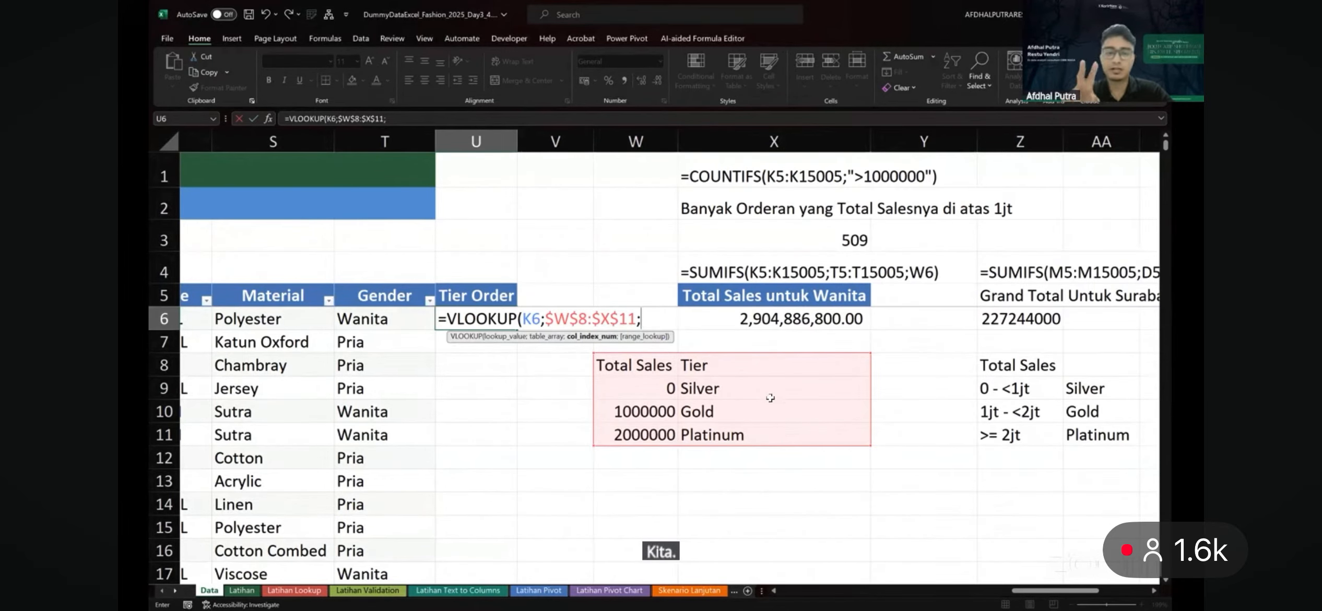
Complete the VLOOKUP formula in U6 with column index 2 and TRUE for an approximate match
{"action": "type", "text": "2"}
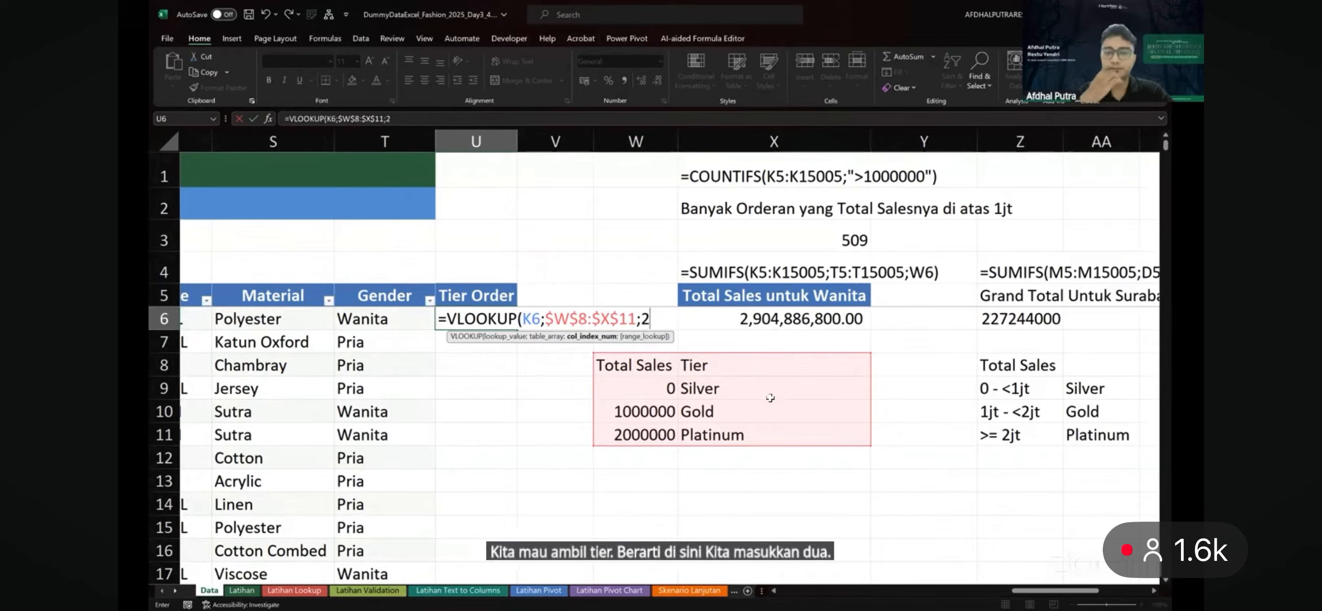
{"action": "type", "text": ";"}
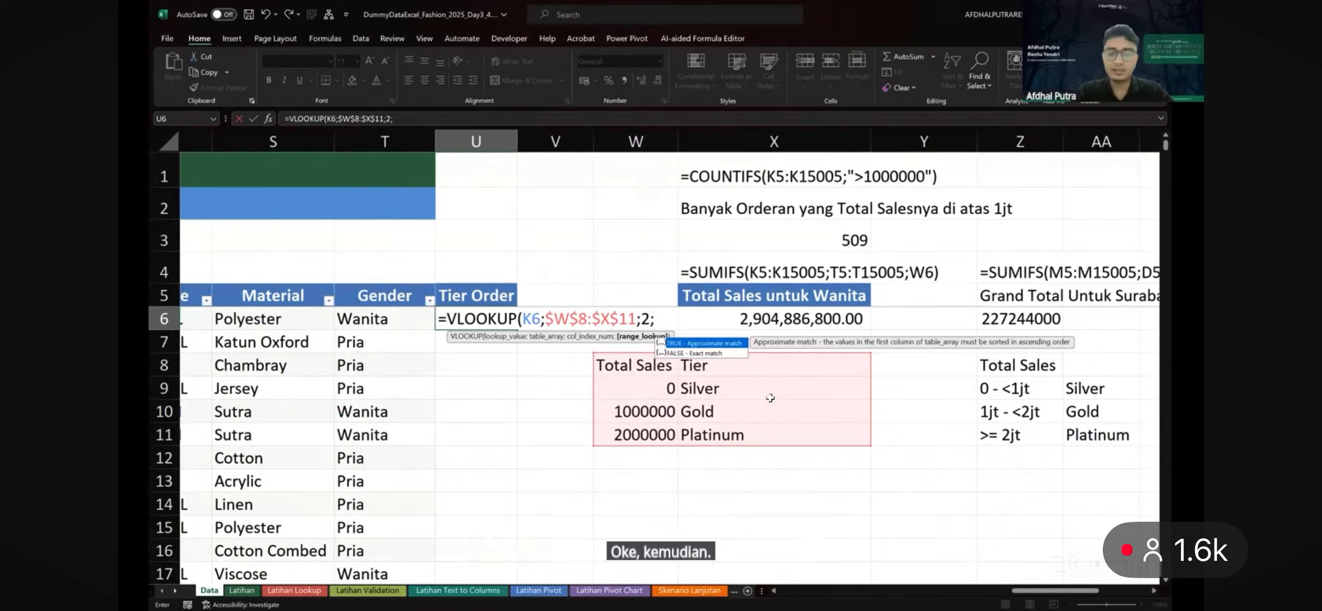
{"action": "type", "text": "TRUE"}
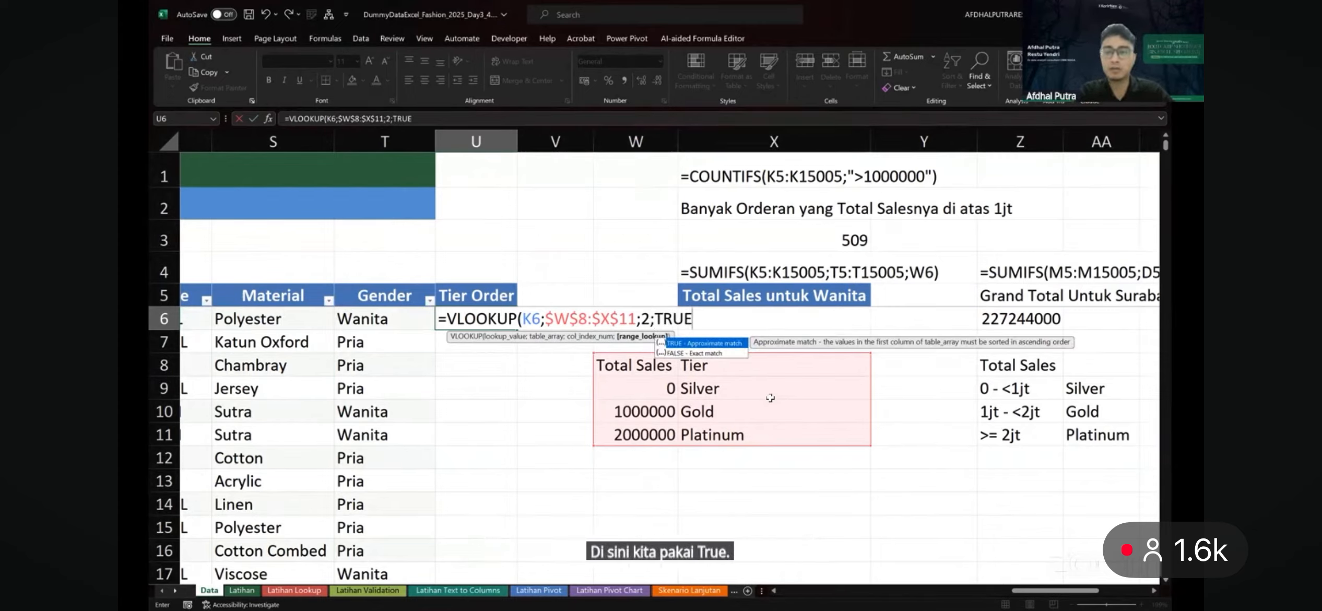
{"action": "type", "text": ")"}
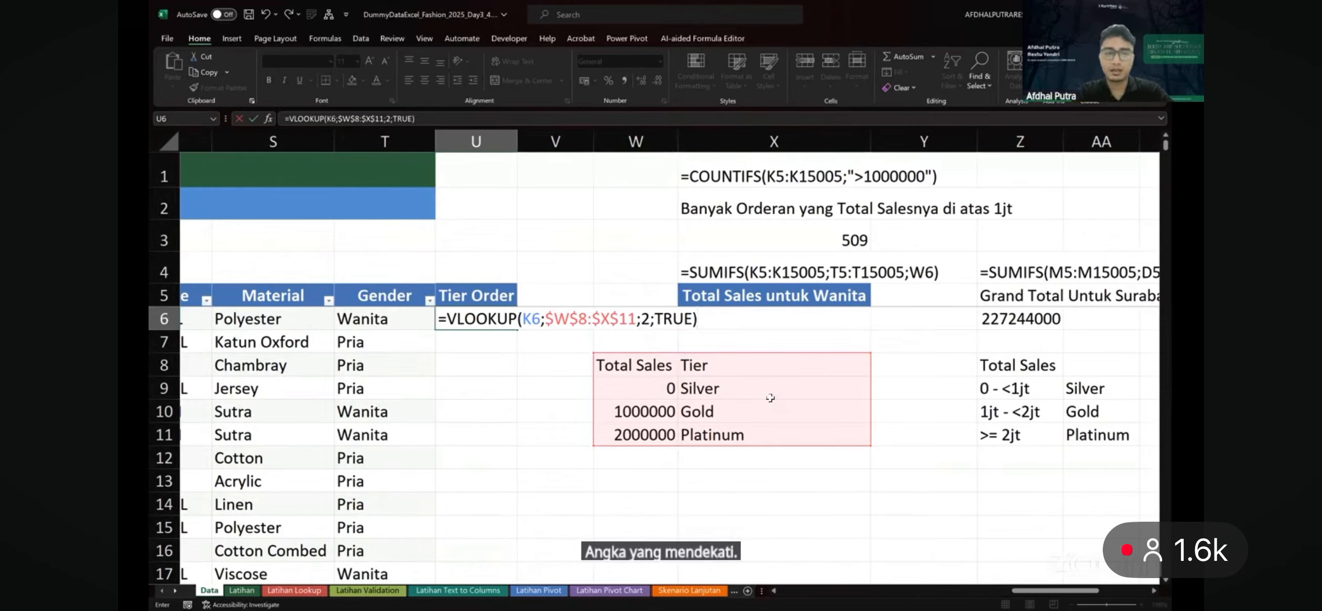
{"action": "key", "text": "Return"}
Copy the formula-text cell X4 to U4 so it displays the Tier Order formula from U6
{"action": "left_click", "coordinate": [466, 316]}
{"action": "key", "text": "Up"}
{"action": "key", "text": "Up"}
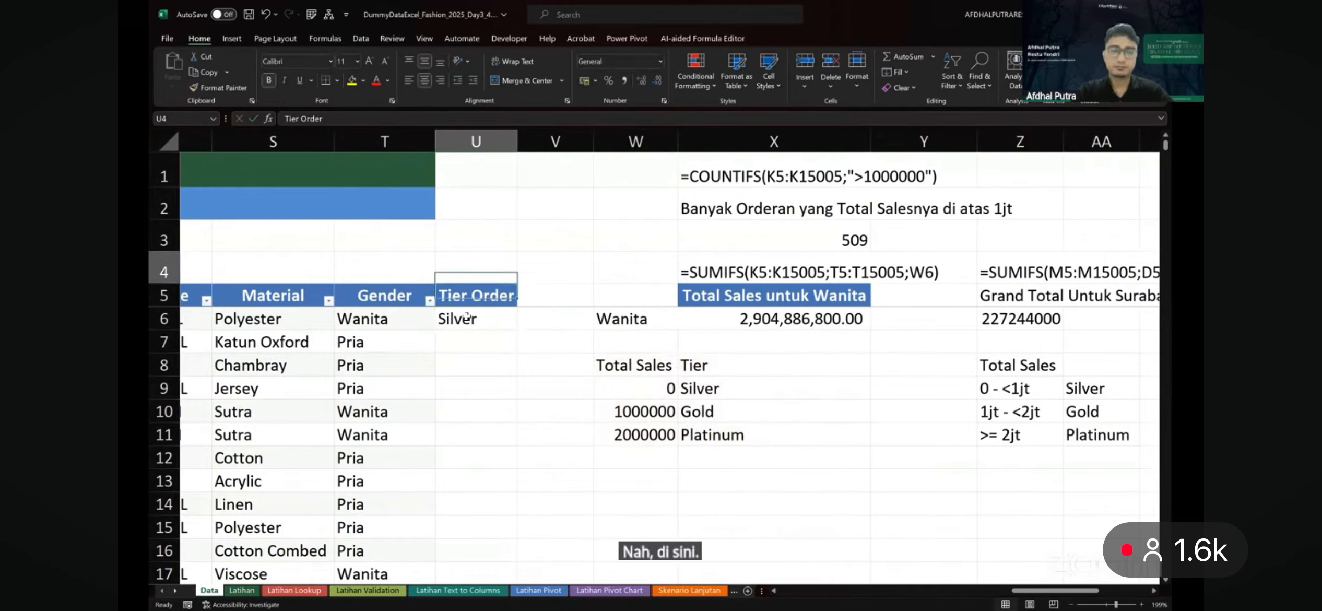
{"action": "key", "text": "Right"}
{"action": "key", "text": "Right"}
{"action": "key", "text": "Right"}
{"action": "key", "text": "ctrl+c"}
{"action": "key", "text": "Left"}
{"action": "key", "text": "Left"}
{"action": "key", "text": "Left"}
{"action": "key", "text": "ctrl+v"}
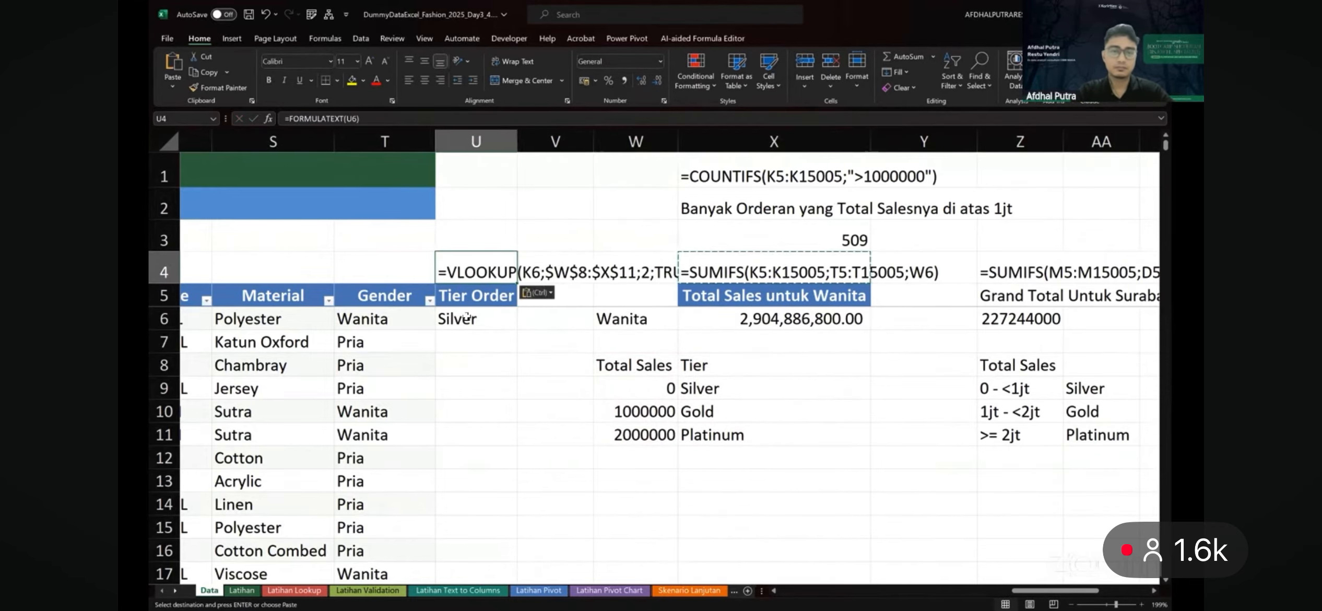
Widen column V so the formula text in U4 fits before column X
{"action": "scroll", "coordinate": [472, 317], "scroll_direction": "up", "scroll_amount": 1}
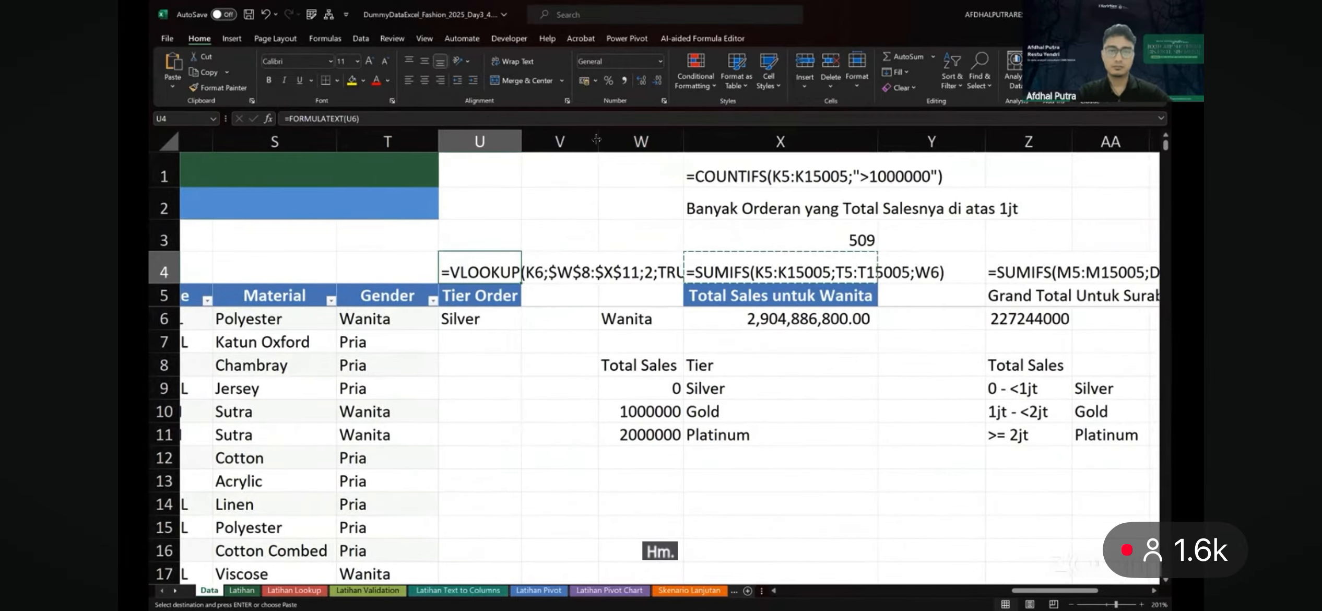
{"action": "left_click_drag", "start_coordinate": [598, 140], "coordinate": [596, 139]}
{"action": "left_click_drag", "start_coordinate": [682, 148], "coordinate": [684, 148]}
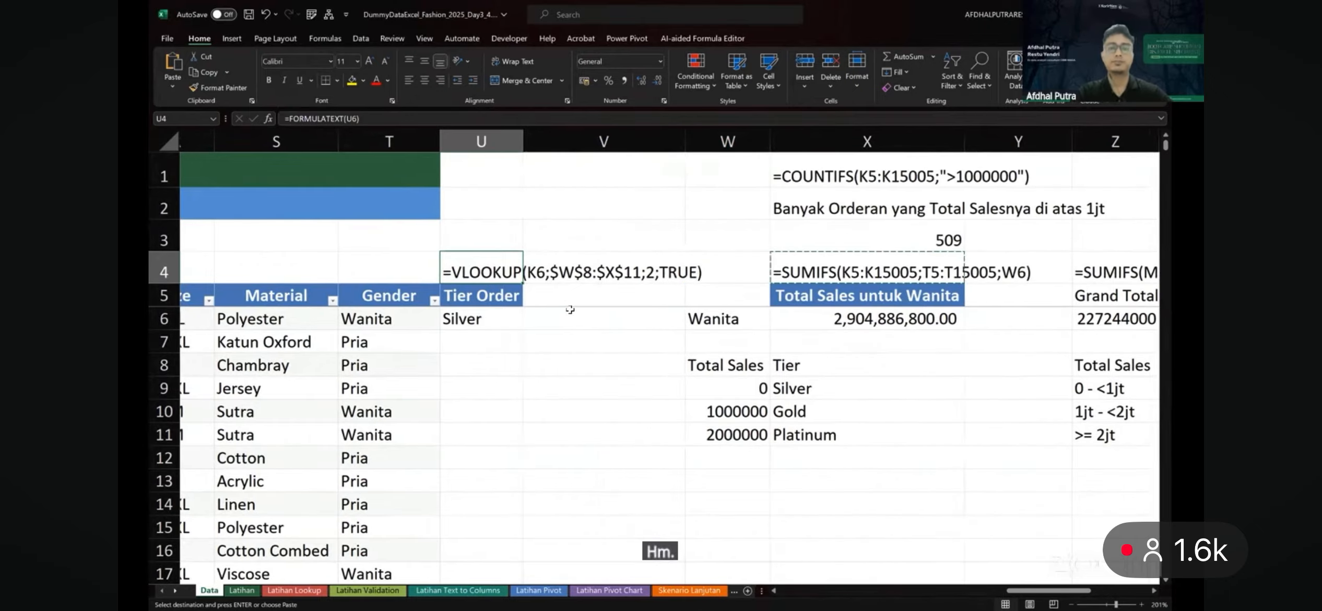
Compare the Total Sales value in K6 with the tier thresholds starting in W9
{"action": "left_click", "coordinate": [494, 330]}
{"action": "scroll", "coordinate": [487, 323], "scroll_direction": "left", "scroll_amount": 10}
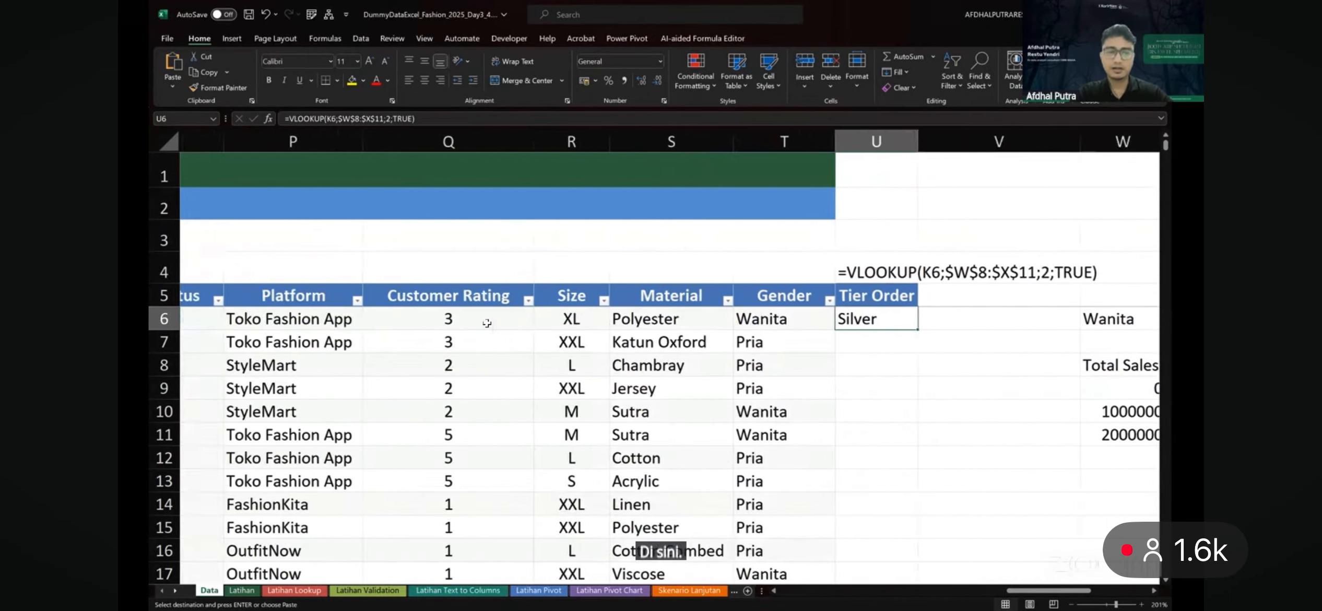
{"action": "scroll", "coordinate": [487, 323], "scroll_direction": "left", "scroll_amount": 4}
{"action": "left_click", "coordinate": [359, 324]}
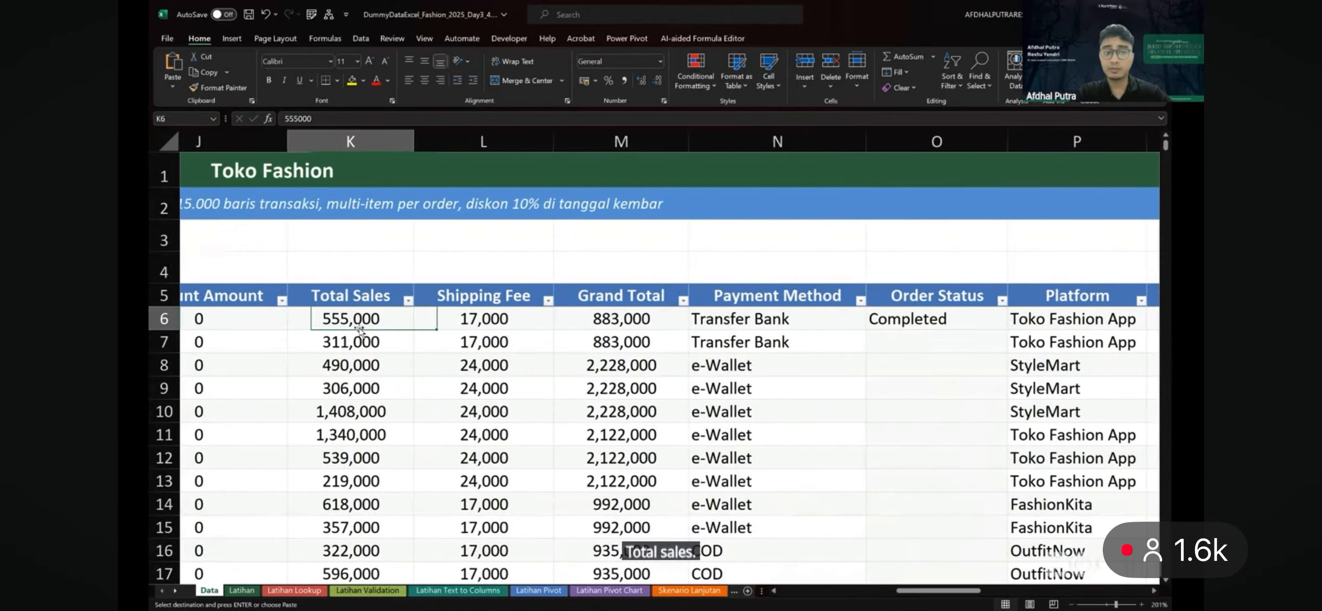
{"action": "scroll", "coordinate": [359, 330], "scroll_direction": "right", "scroll_amount": 9}
{"action": "left_click", "coordinate": [624, 388]}
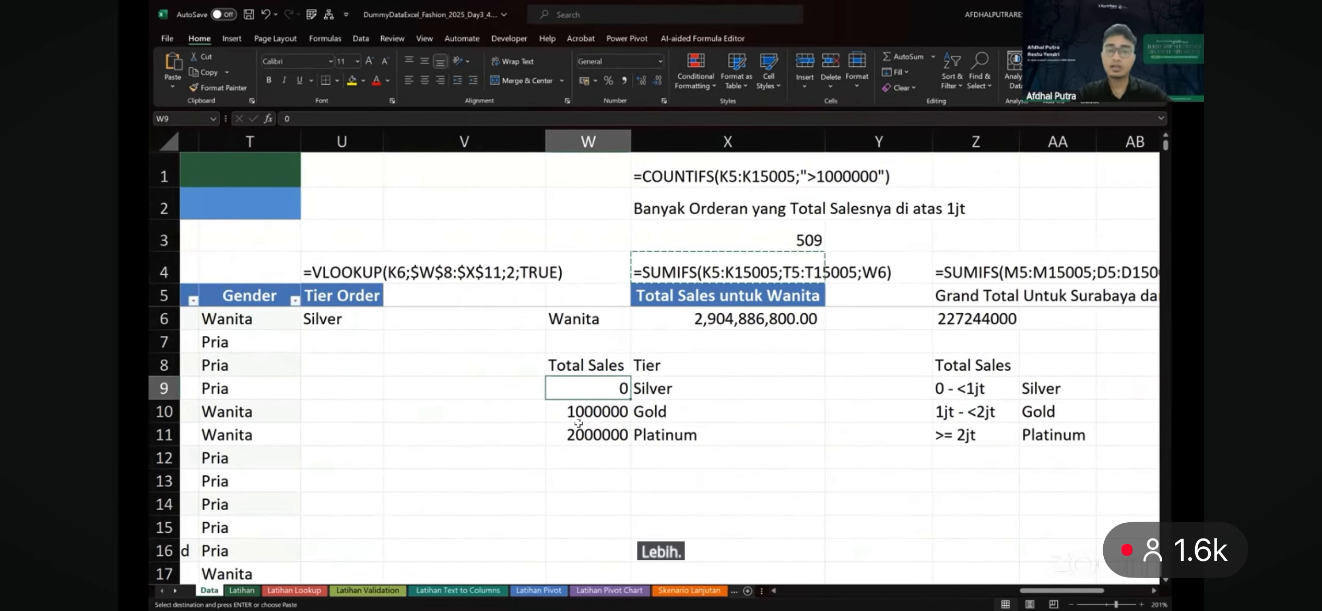
Format the tier thresholds in W9:W11 with thousands separators and no decimal places
{"action": "left_click_drag", "start_coordinate": [579, 435], "coordinate": [579, 389]}
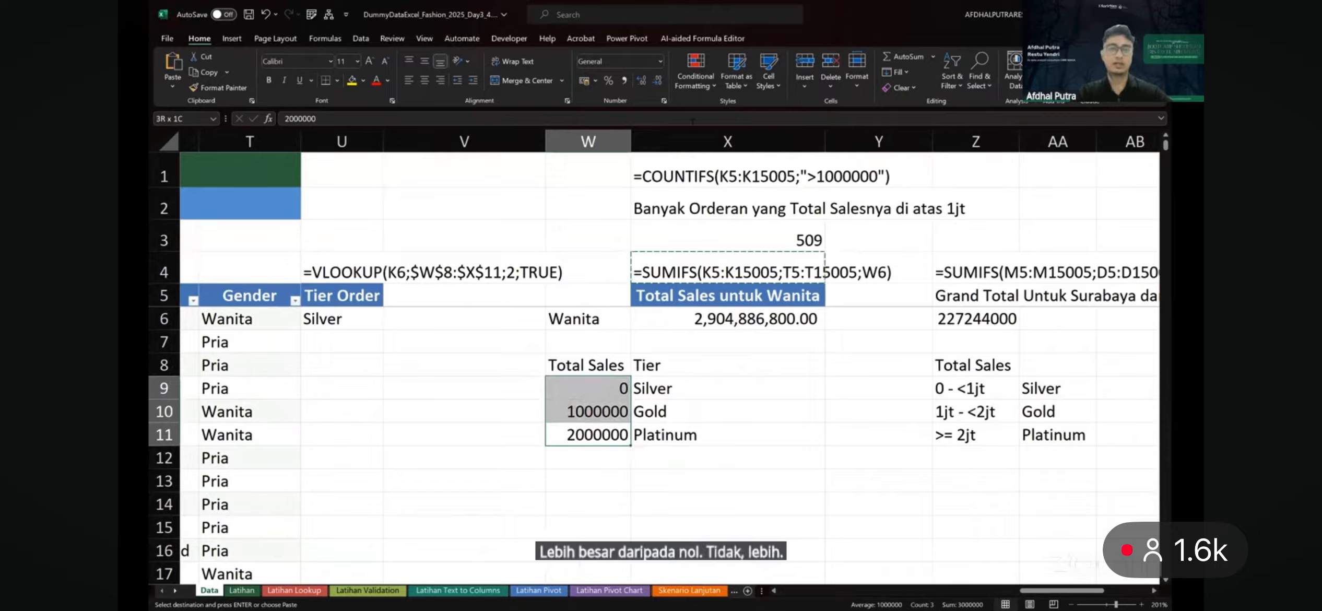
{"action": "left_click", "coordinate": [625, 81]}
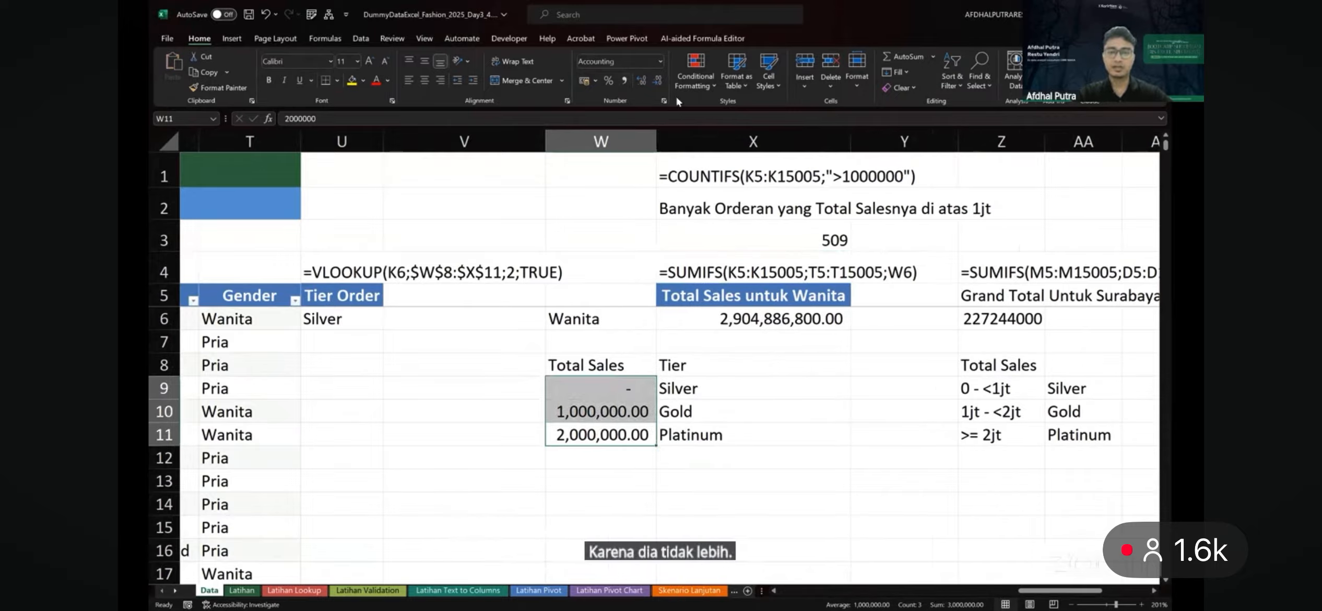
{"action": "left_click", "coordinate": [658, 81]}
{"action": "left_click", "coordinate": [658, 81]}
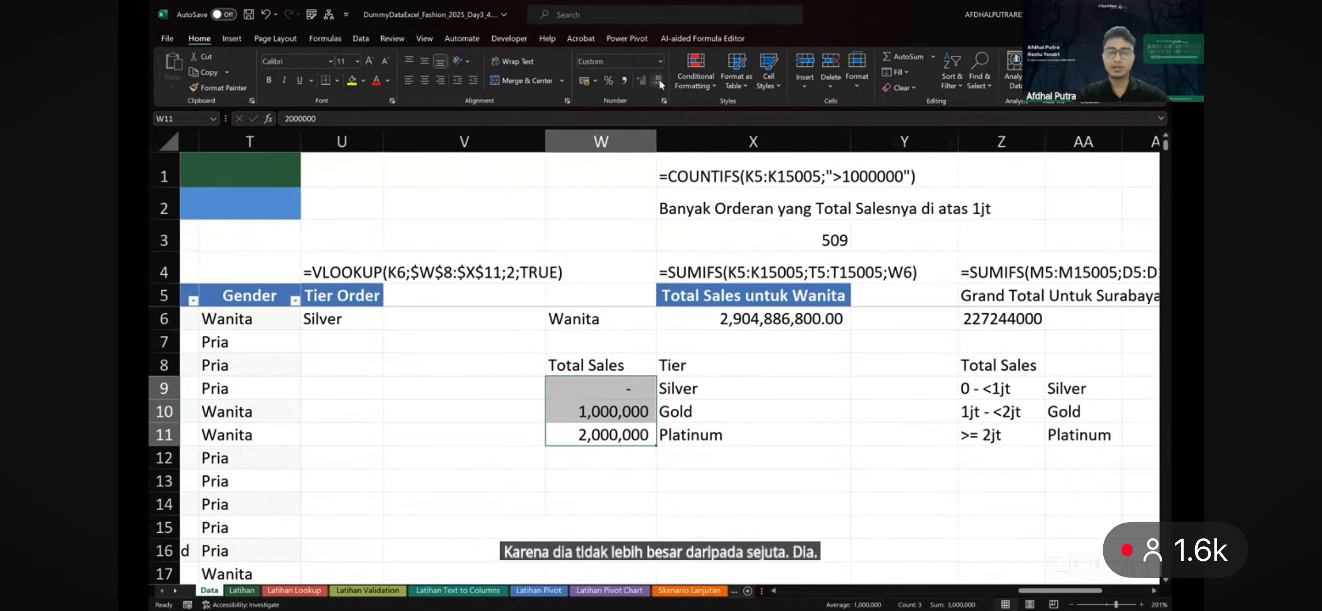
Fill the VLOOKUP formula from U6 down the whole Tier Order column
{"action": "left_click", "coordinate": [366, 323]}
{"action": "double_click", "coordinate": [383, 329]}
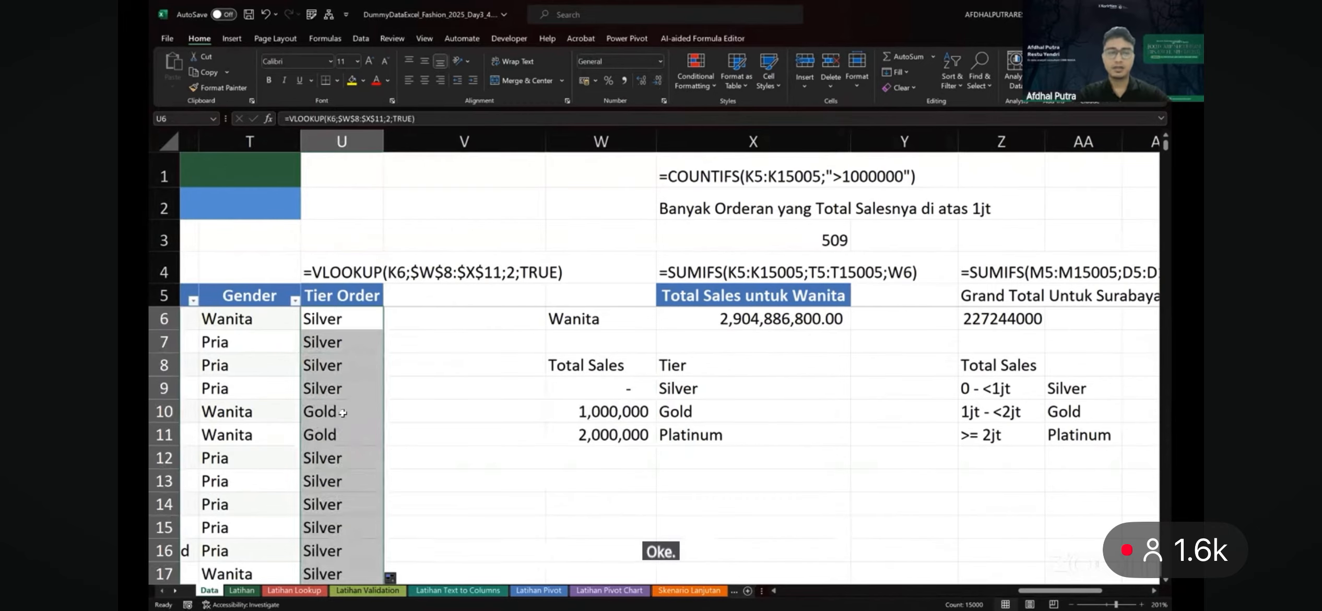
Check the tier in U10 against its Total Sales in K10 and the thresholds in W10 and W11
{"action": "left_click", "coordinate": [299, 416]}
{"action": "scroll", "coordinate": [298, 416], "scroll_direction": "left", "scroll_amount": 5}
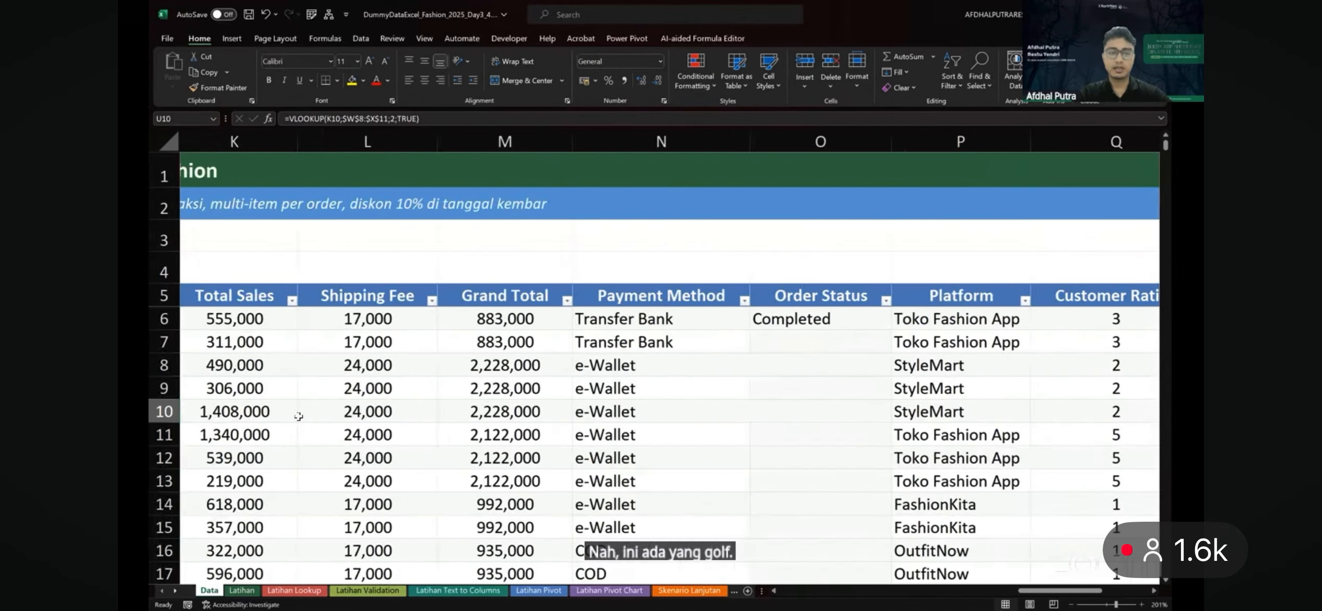
{"action": "left_click", "coordinate": [298, 416]}
{"action": "scroll", "coordinate": [362, 415], "scroll_direction": "right", "scroll_amount": 6}
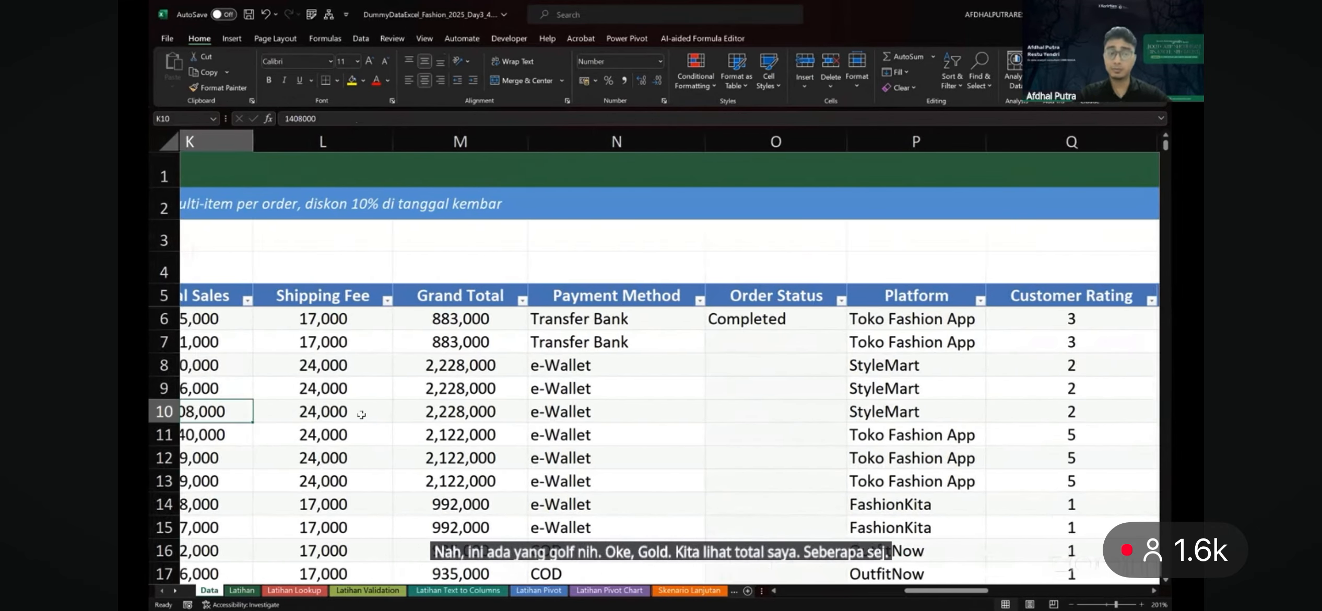
{"action": "scroll", "coordinate": [361, 415], "scroll_direction": "left", "scroll_amount": 3}
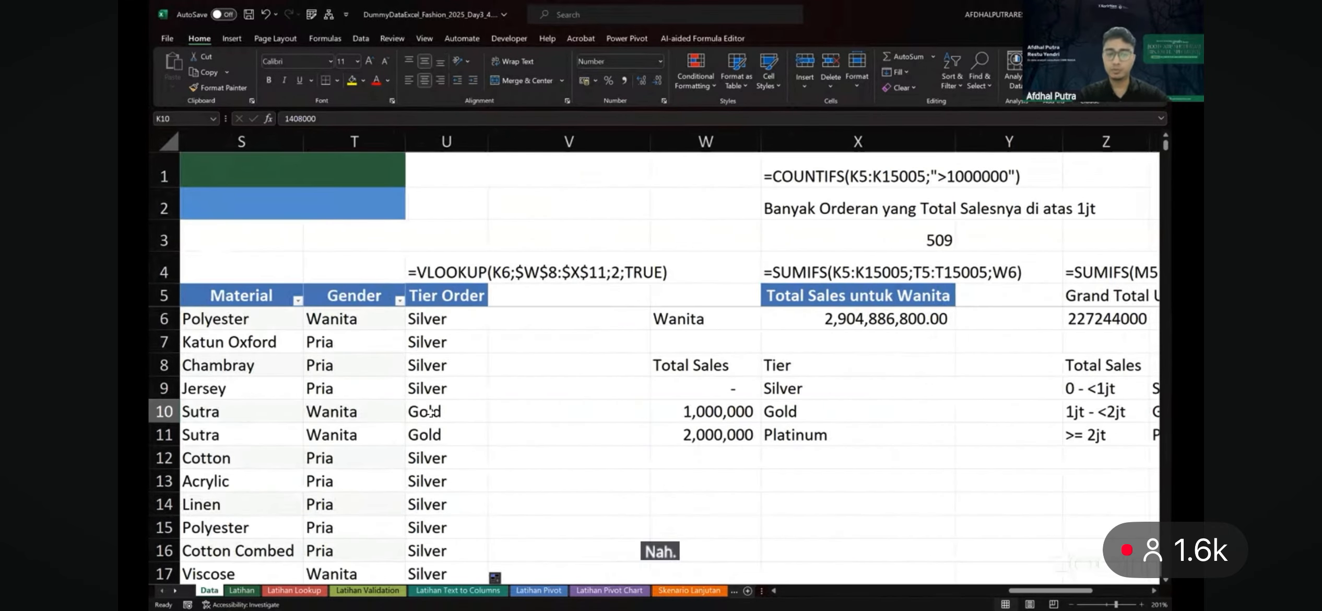
{"action": "left_click", "coordinate": [726, 413]}
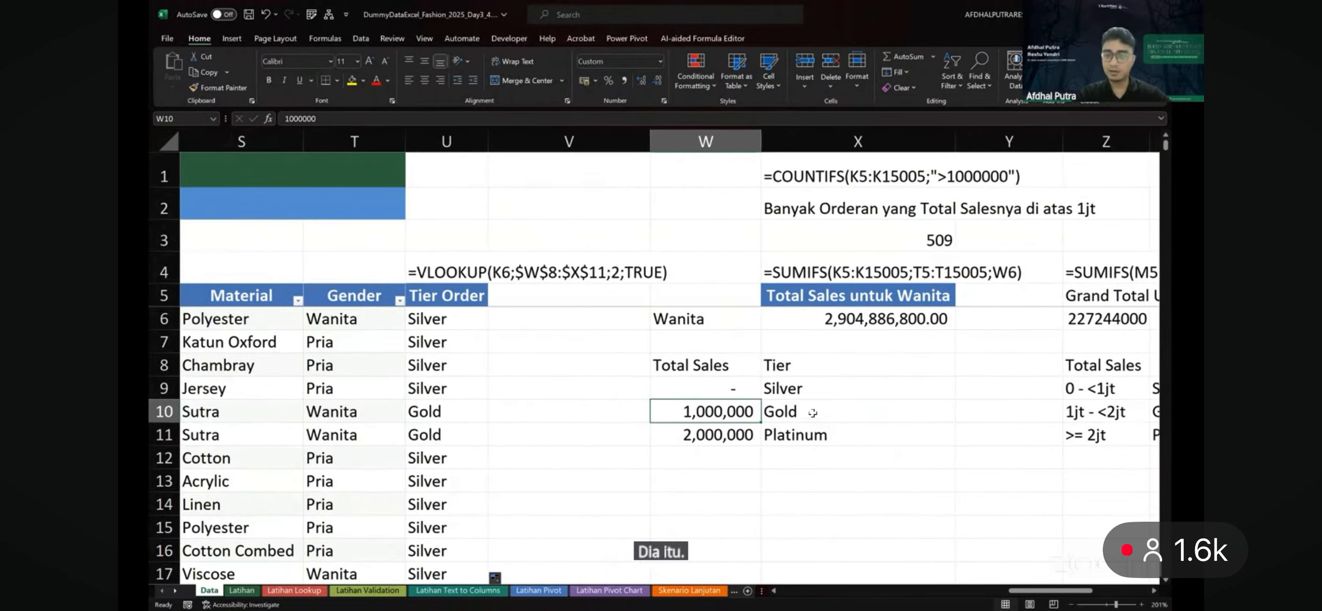
{"action": "left_click", "coordinate": [736, 439]}
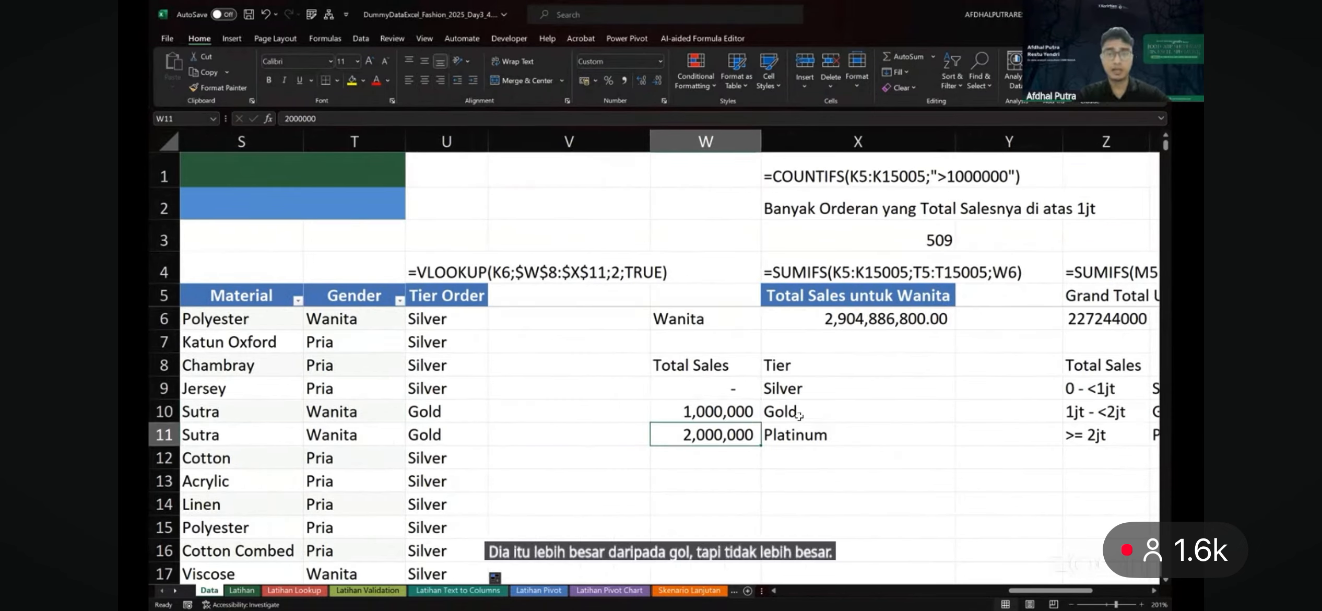
{"action": "key", "text": "Up"}
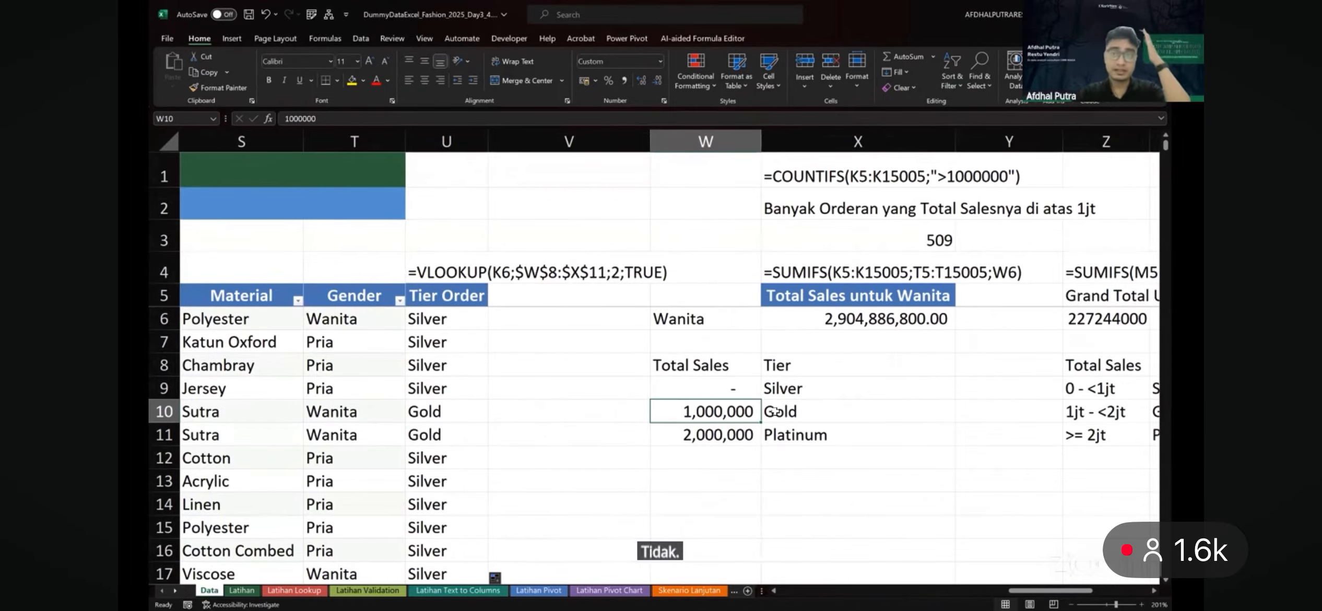
Review the structure of the VLOOKUP formula text in U4 alongside the order data
{"action": "left_click", "coordinate": [440, 271]}
{"action": "scroll", "coordinate": [653, 340], "scroll_direction": "up", "scroll_amount": 6}
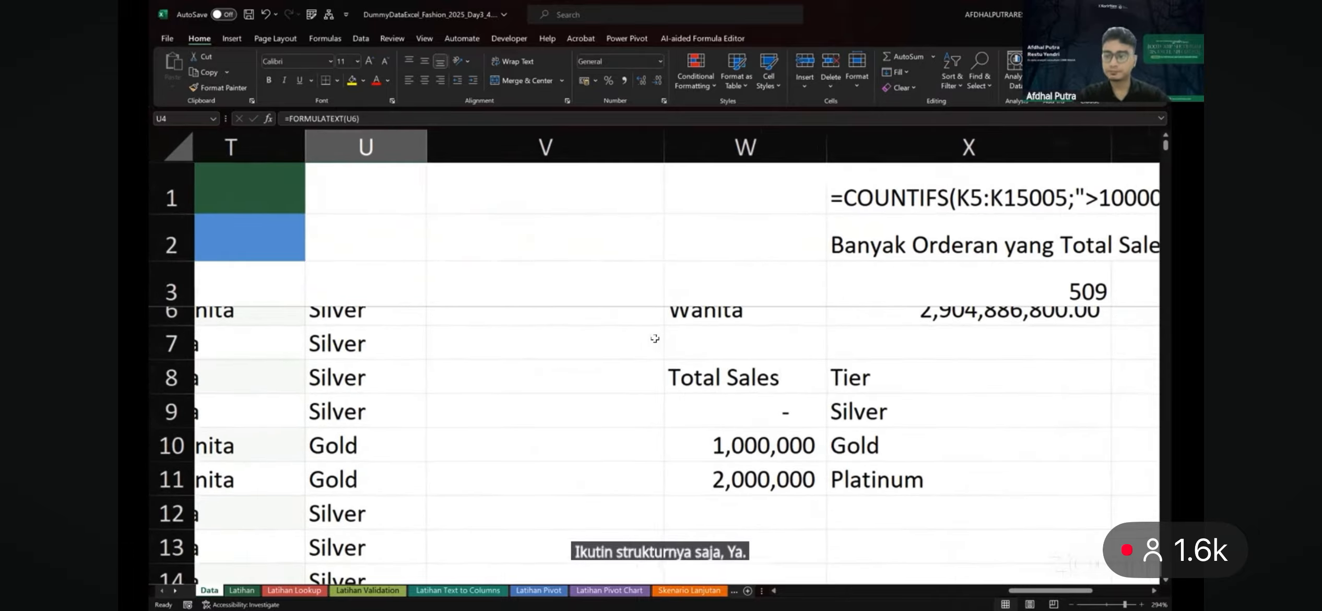
{"action": "scroll", "coordinate": [655, 338], "scroll_direction": "left", "scroll_amount": 5}
{"action": "scroll", "coordinate": [642, 445], "scroll_direction": "down", "scroll_amount": 6}
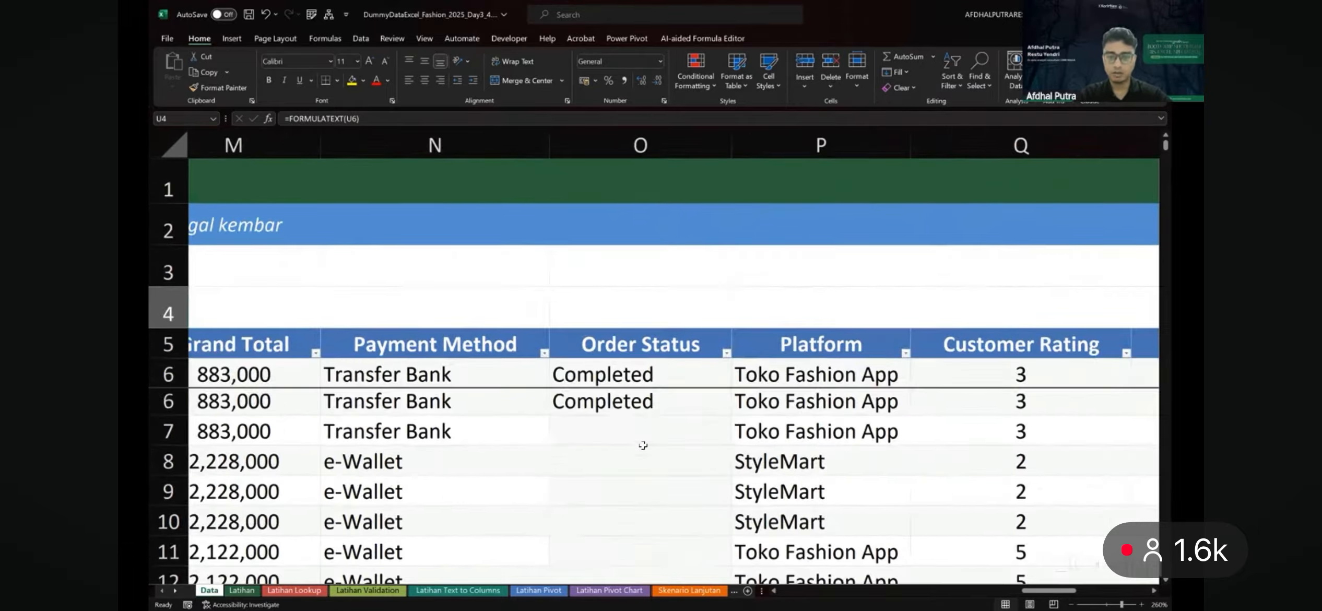
{"action": "scroll", "coordinate": [643, 445], "scroll_direction": "right", "scroll_amount": 5}
{"action": "scroll", "coordinate": [642, 445], "scroll_direction": "left", "scroll_amount": 2}
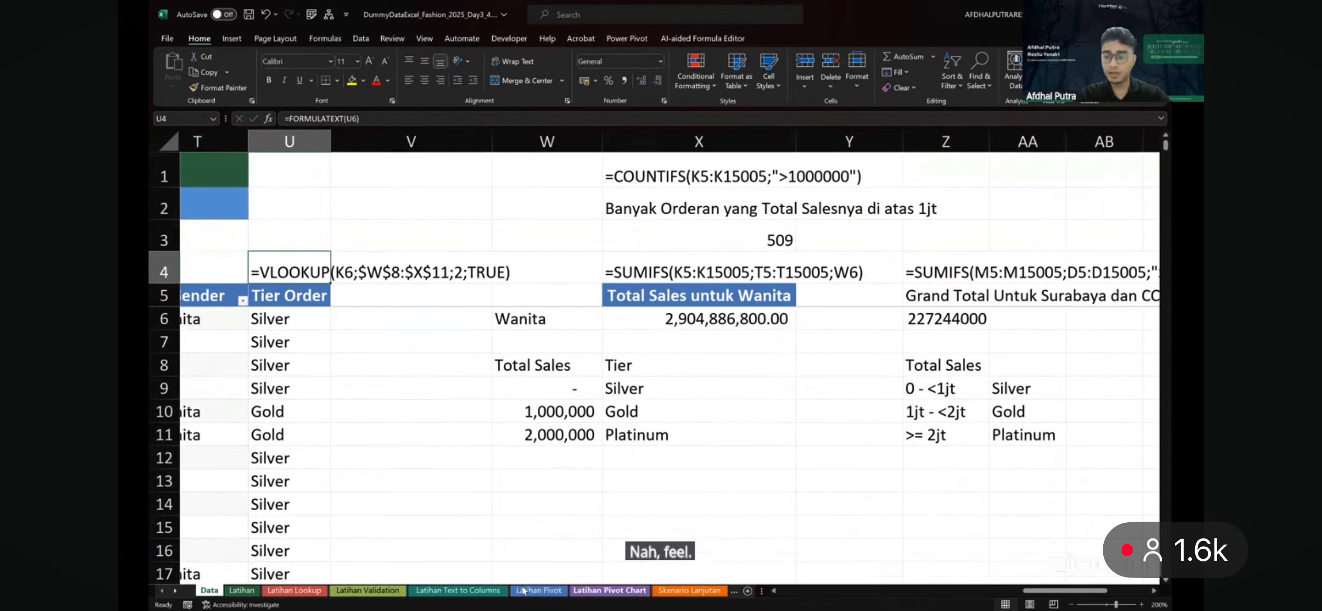
Open the Latihan Lookup sheet and review the Bagian 2 HLOOKUP tables and exercises
{"action": "left_click", "coordinate": [275, 589]}
{"action": "scroll", "coordinate": [663, 366], "scroll_direction": "down", "scroll_amount": 2}
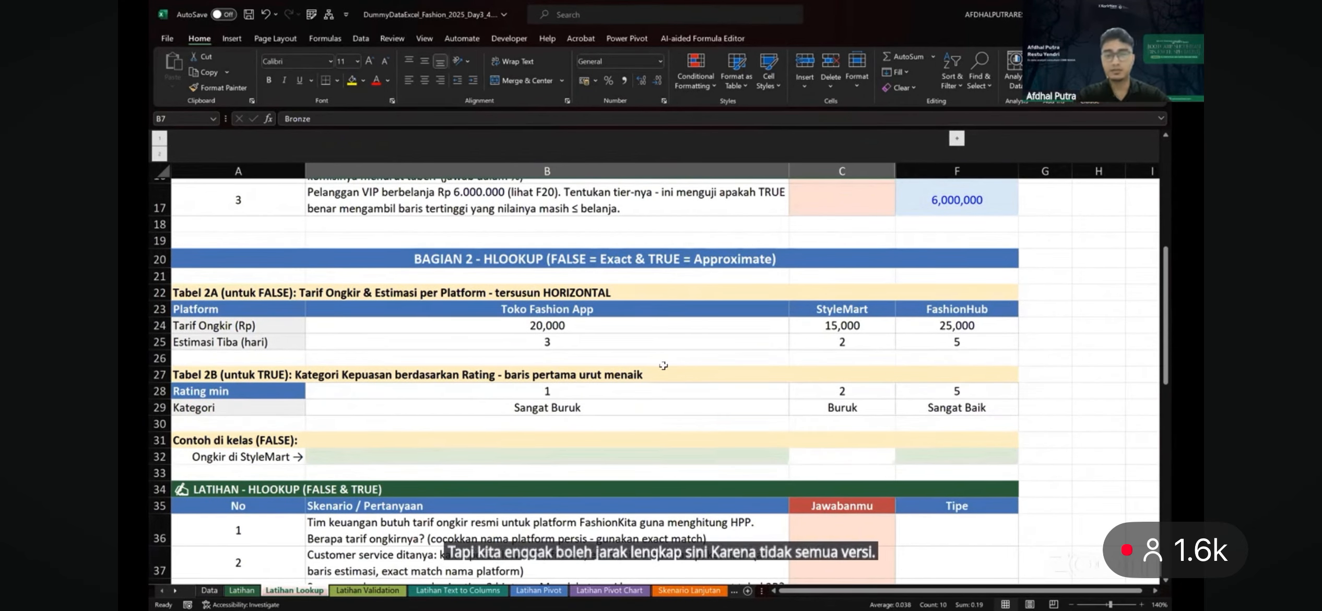
{"action": "scroll", "coordinate": [663, 366], "scroll_direction": "down", "scroll_amount": 1}
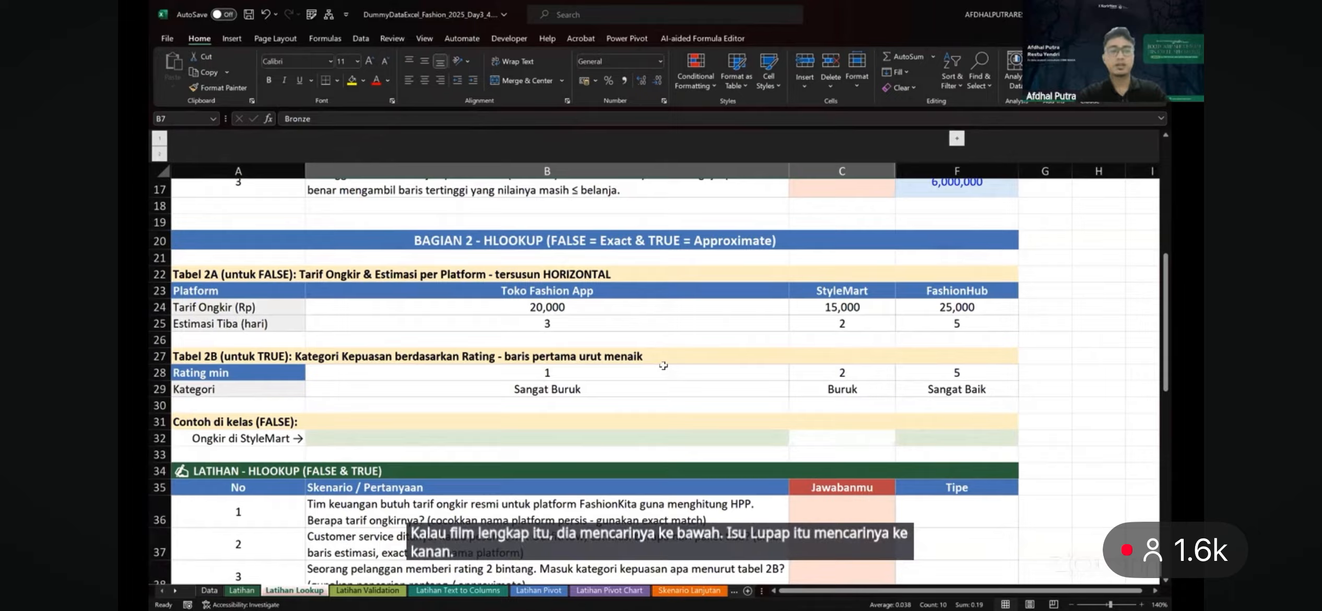
{"action": "scroll", "coordinate": [663, 366], "scroll_direction": "down", "scroll_amount": 1}
{"action": "scroll", "coordinate": [742, 365], "scroll_direction": "right", "scroll_amount": 1}
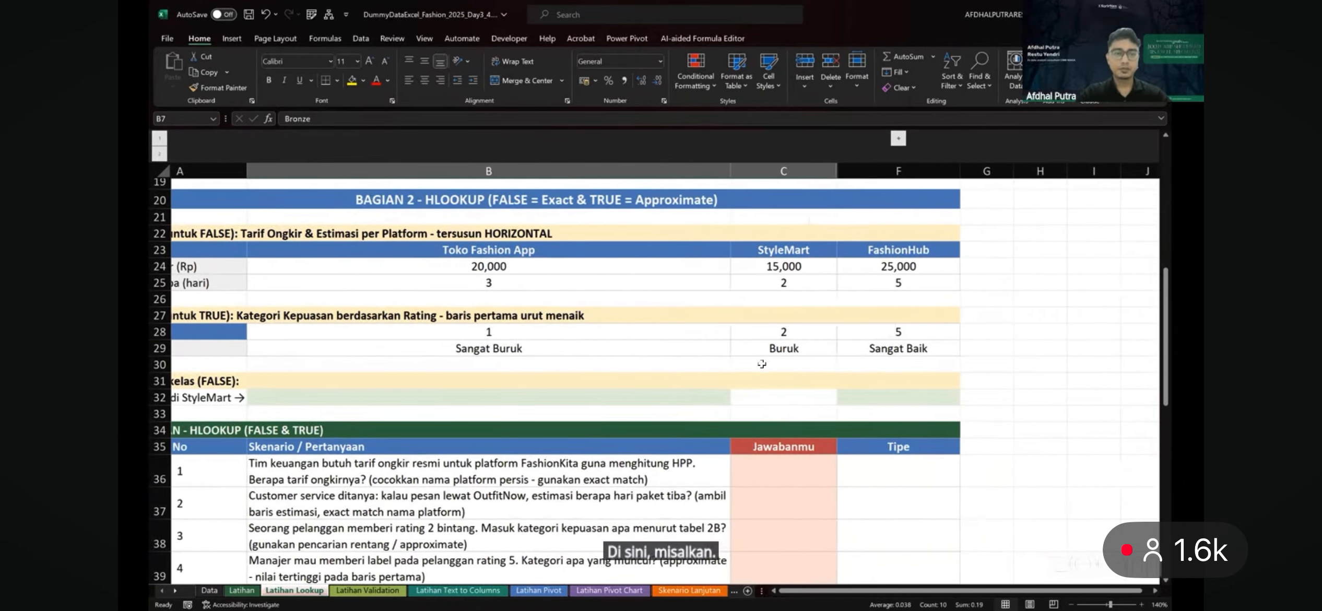
{"action": "scroll", "coordinate": [609, 407], "scroll_direction": "left", "scroll_amount": 1}
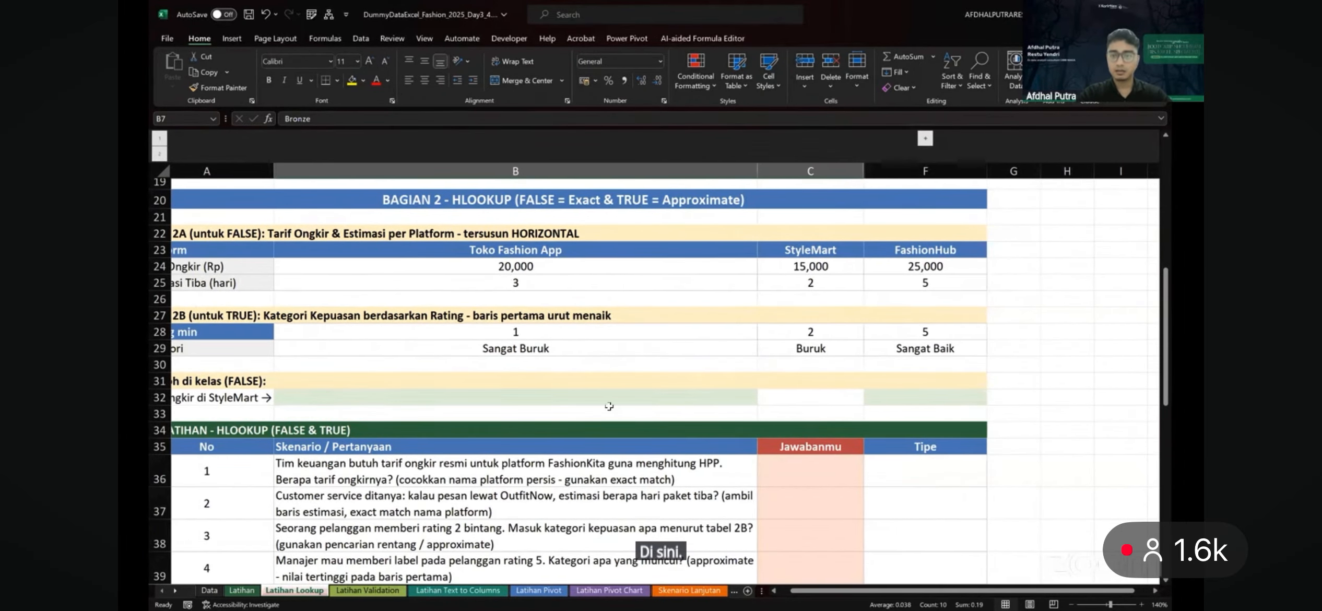
{"action": "scroll", "coordinate": [277, 273], "scroll_direction": "left", "scroll_amount": 1}
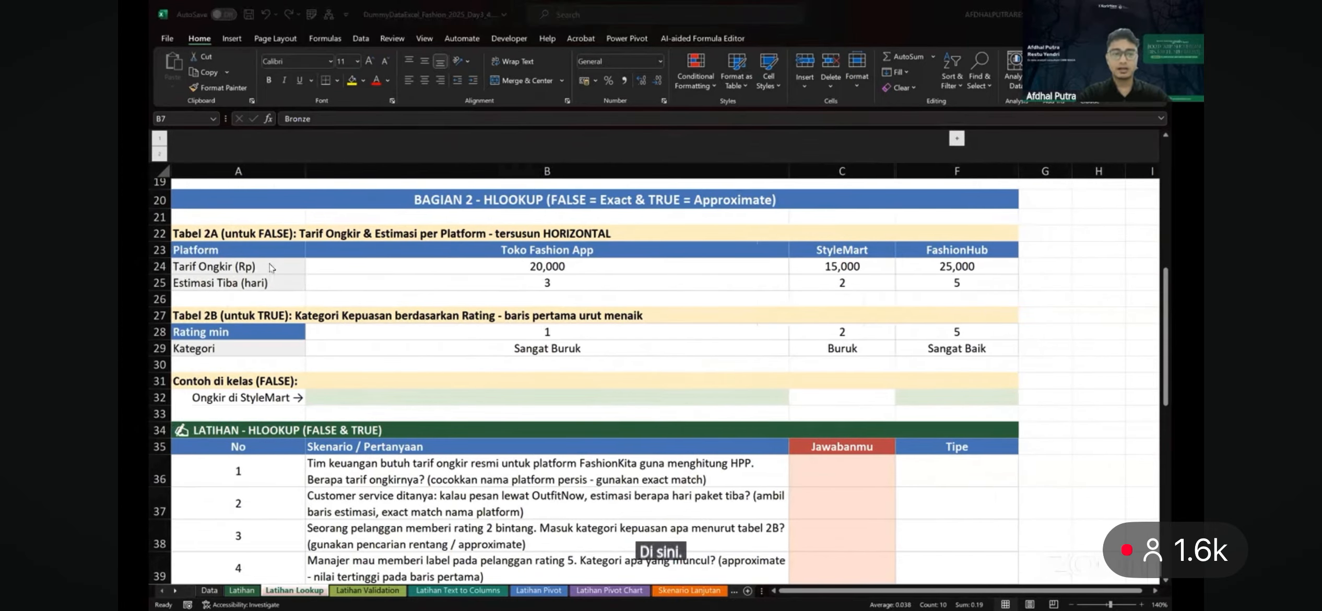
Examine the row labels and StyleMart column of Tabel 2A for the shipping-cost example in B32
{"action": "left_click", "coordinate": [277, 295]}
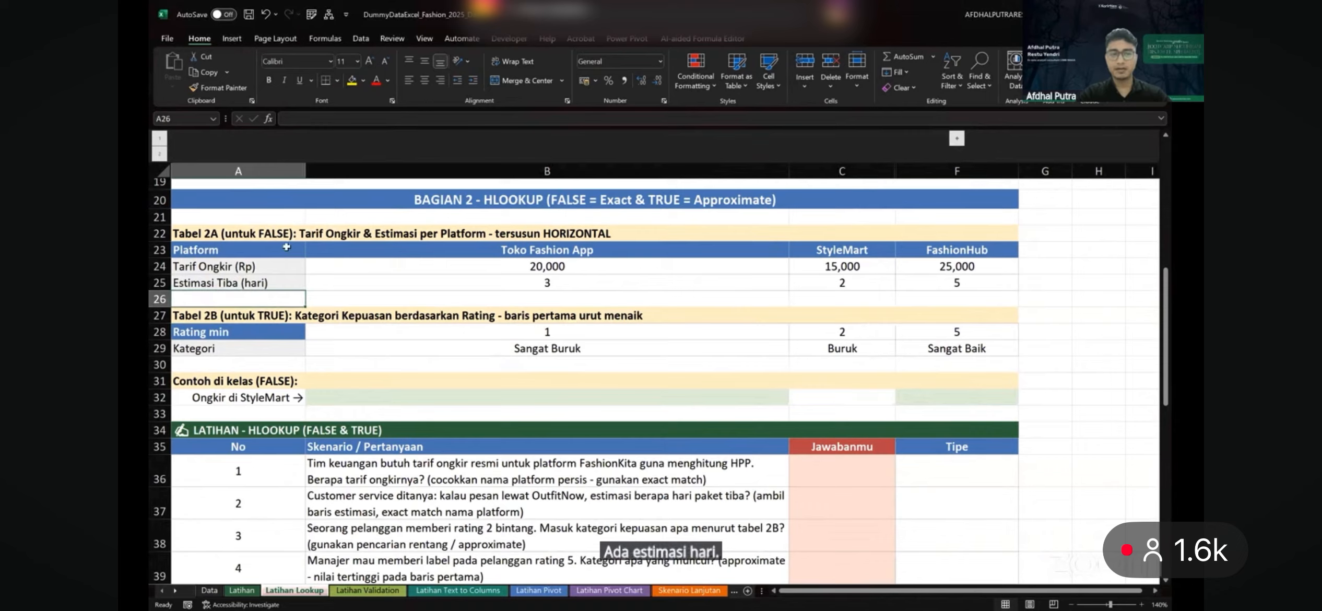
{"action": "left_click", "coordinate": [285, 267]}
{"action": "left_click", "coordinate": [286, 282]}
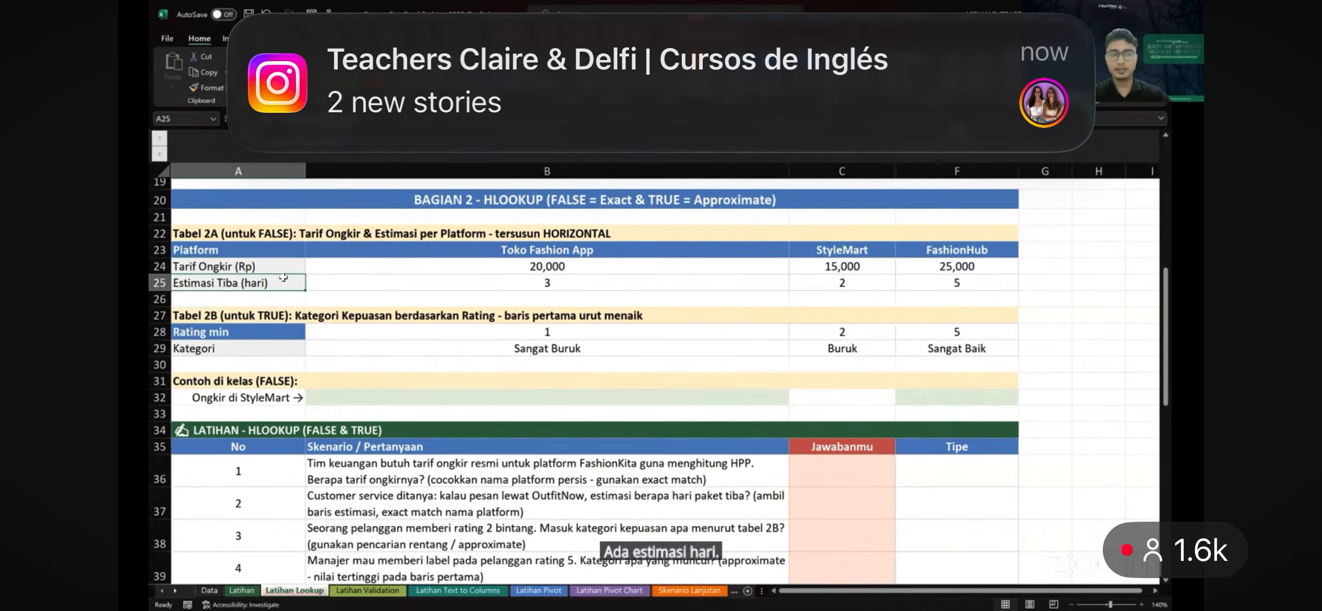
{"action": "left_click", "coordinate": [424, 402]}
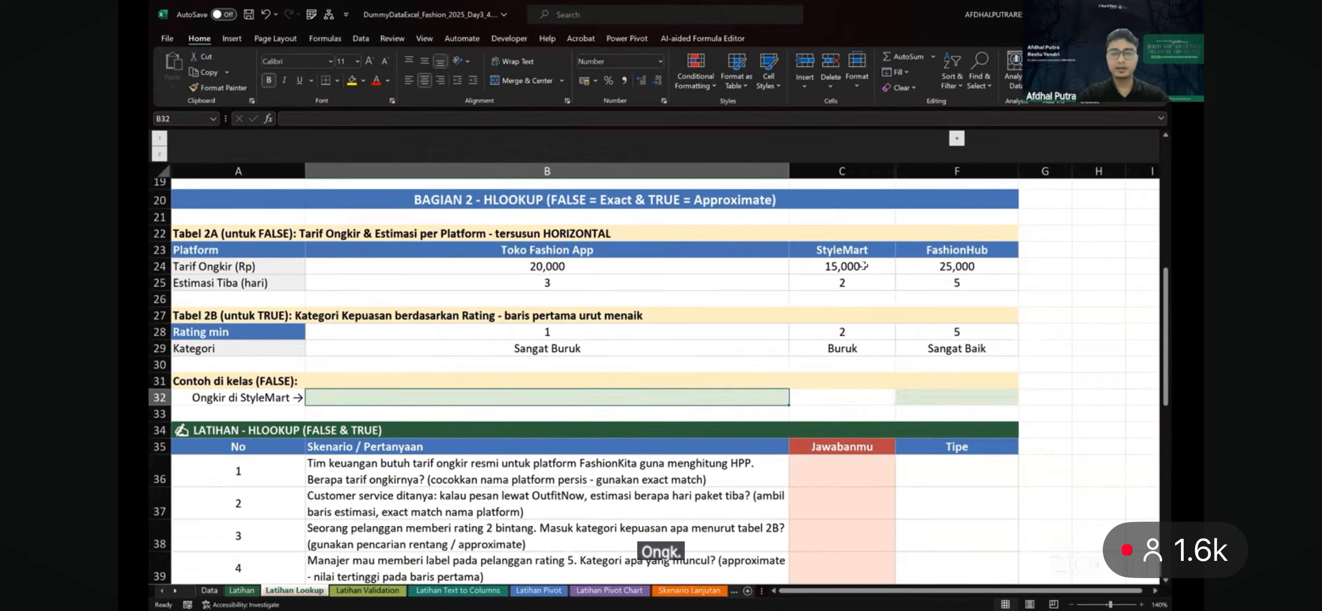
{"action": "left_click_drag", "start_coordinate": [863, 256], "coordinate": [862, 284]}
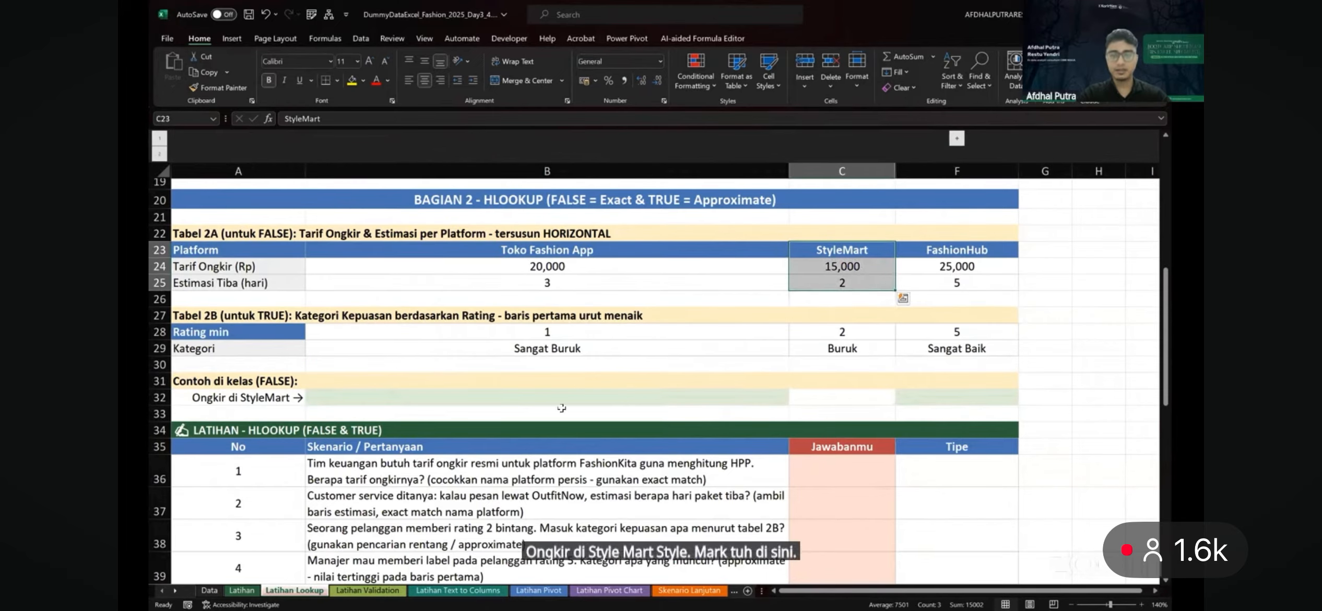
{"action": "left_click", "coordinate": [544, 406]}
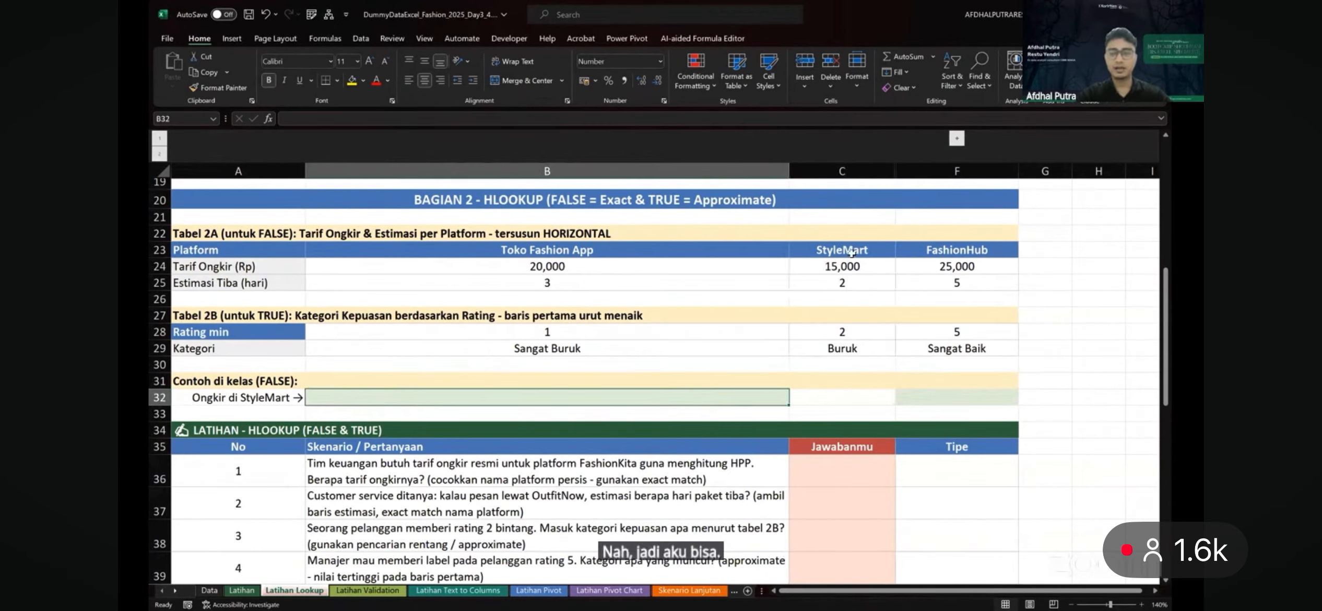
{"action": "left_click", "coordinate": [836, 256]}
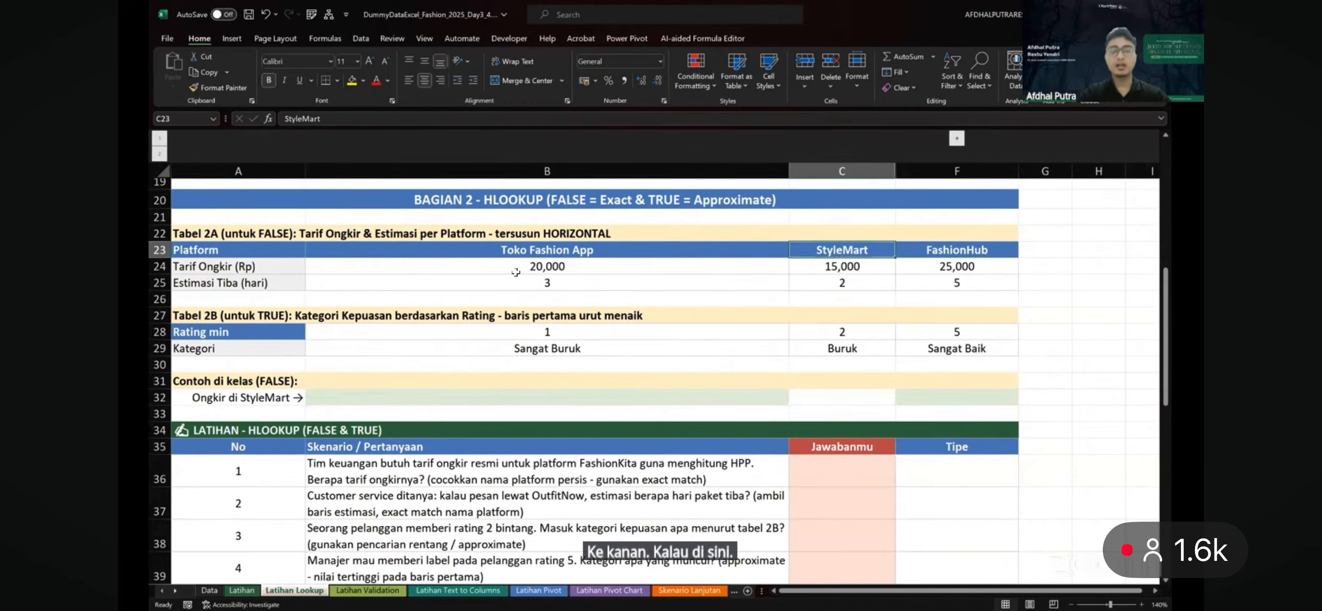
Open the Data sheet and examine how the Order ID records are arranged vertically down the rows
{"action": "scroll", "coordinate": [515, 272], "scroll_direction": "up", "scroll_amount": 1}
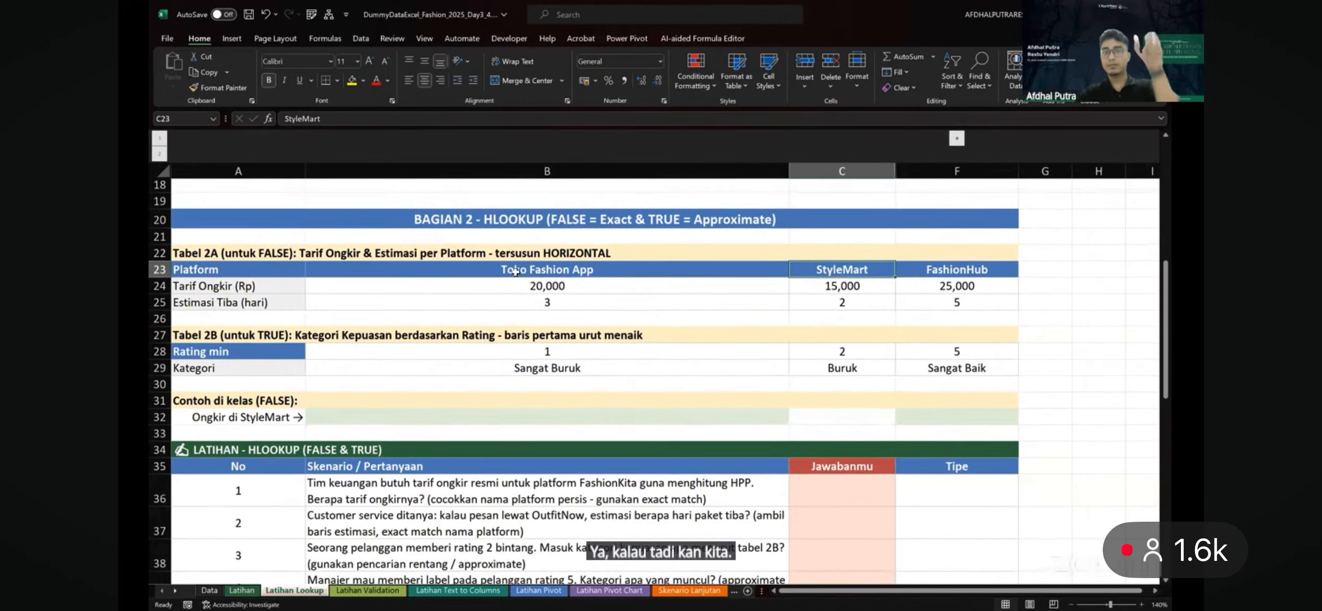
{"action": "scroll", "coordinate": [515, 271], "scroll_direction": "down", "scroll_amount": 1}
{"action": "scroll", "coordinate": [515, 271], "scroll_direction": "up", "scroll_amount": 8}
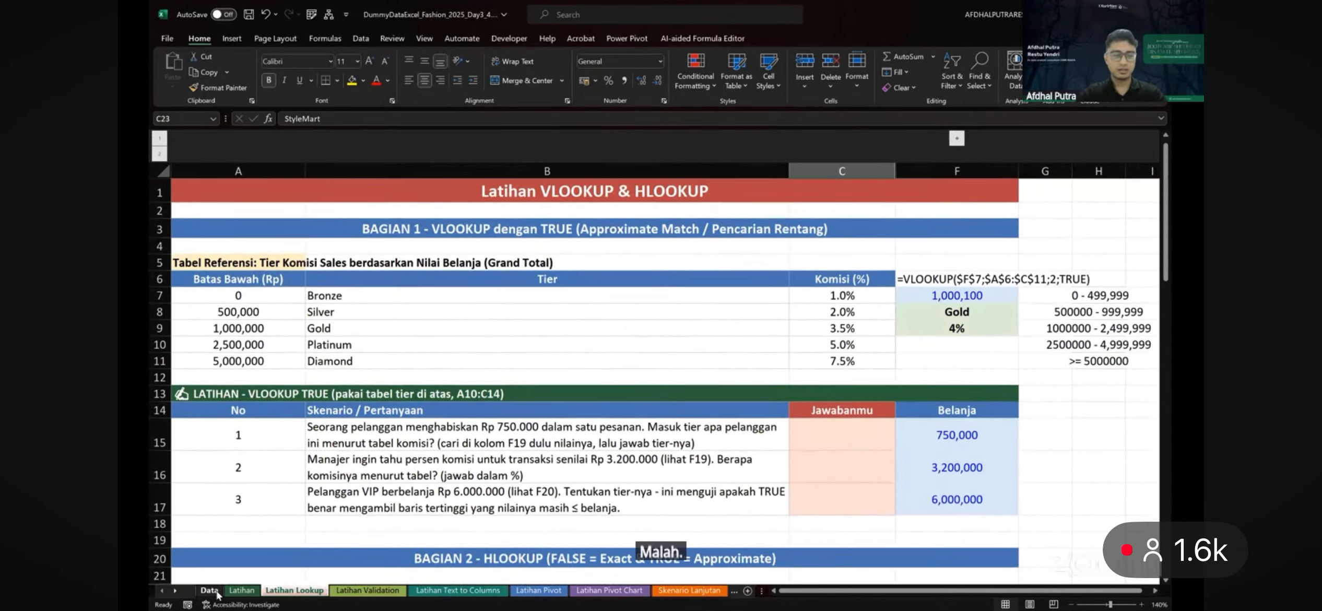
{"action": "left_click", "coordinate": [209, 591]}
{"action": "scroll", "coordinate": [531, 414], "scroll_direction": "left", "scroll_amount": 5}
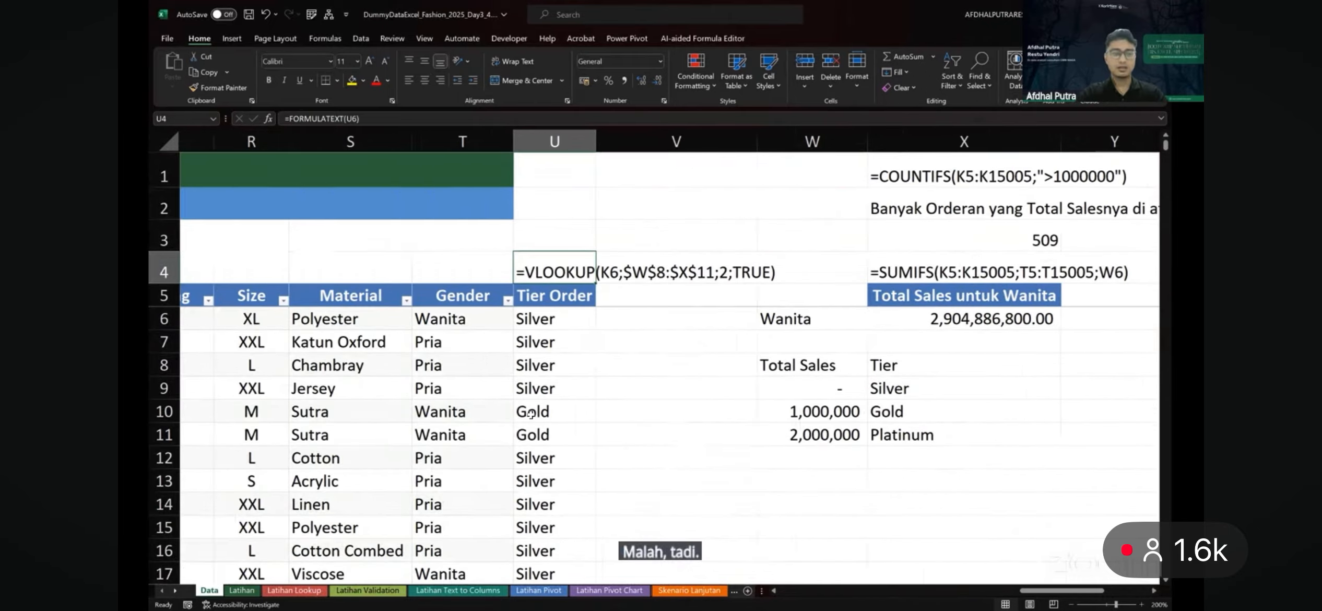
{"action": "scroll", "coordinate": [531, 415], "scroll_direction": "left", "scroll_amount": 10}
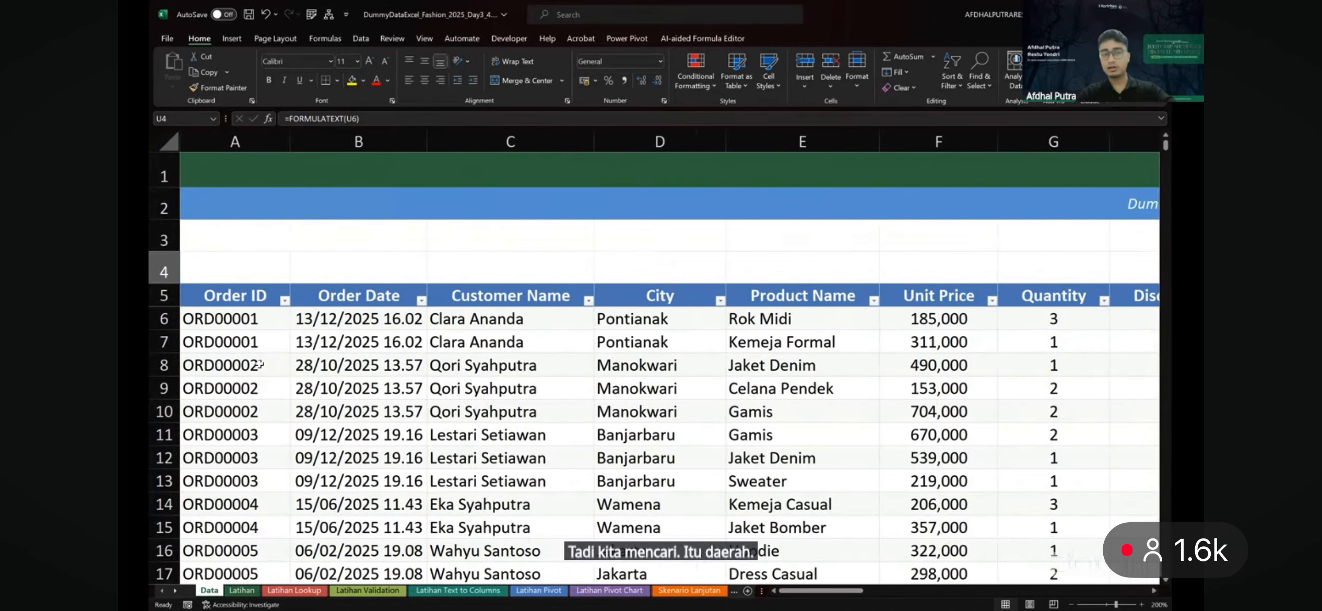
{"action": "scroll", "coordinate": [259, 364], "scroll_direction": "down", "scroll_amount": 4}
{"action": "scroll", "coordinate": [259, 364], "scroll_direction": "up", "scroll_amount": 1}
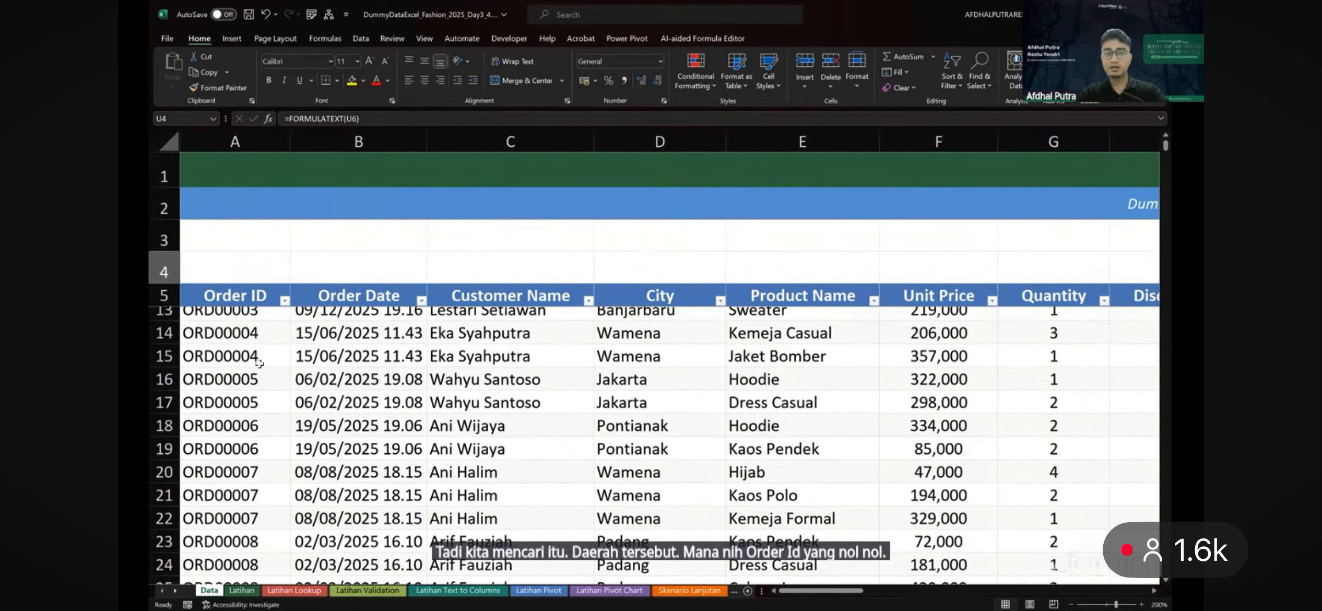
{"action": "scroll", "coordinate": [260, 364], "scroll_direction": "down", "scroll_amount": 1}
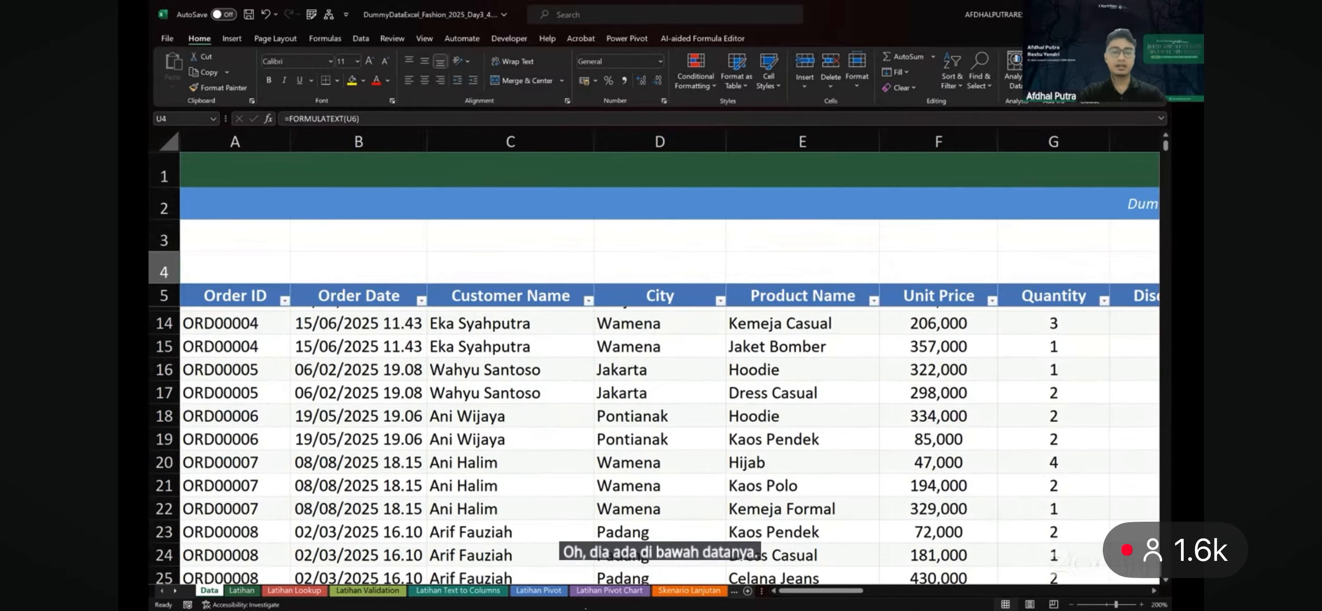
Return to the Latihan Lookup sheet and trace the Platform row of Tabel 2A across to StyleMart
{"action": "left_click", "coordinate": [241, 591]}
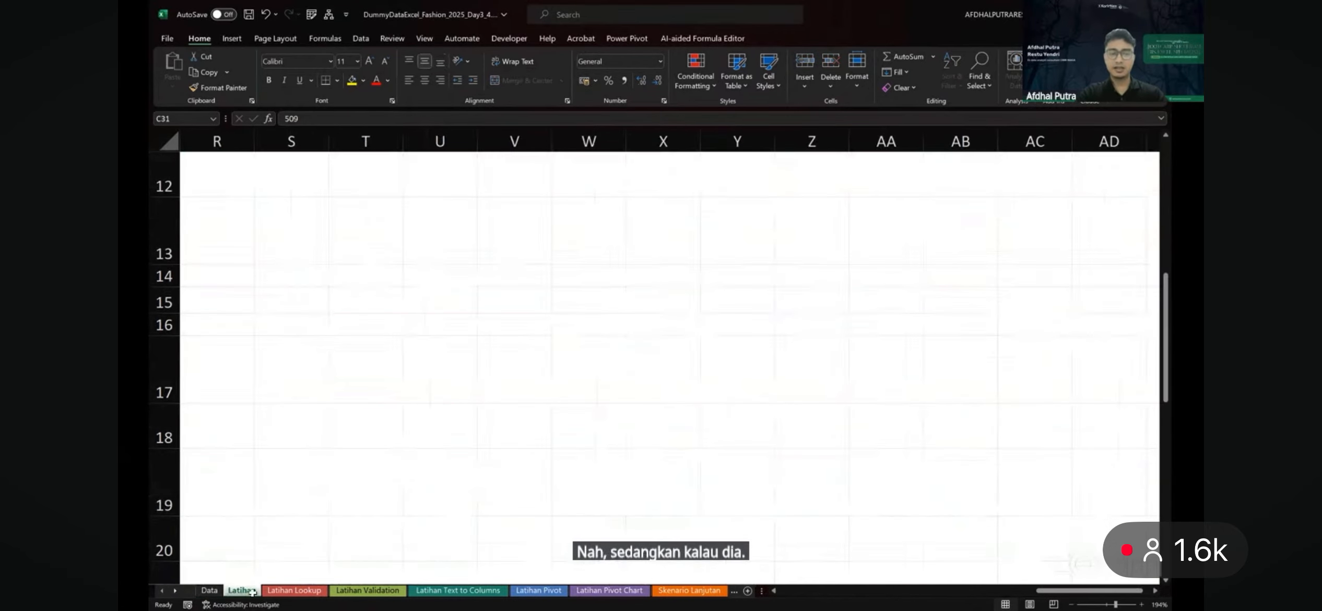
{"action": "left_click", "coordinate": [294, 590]}
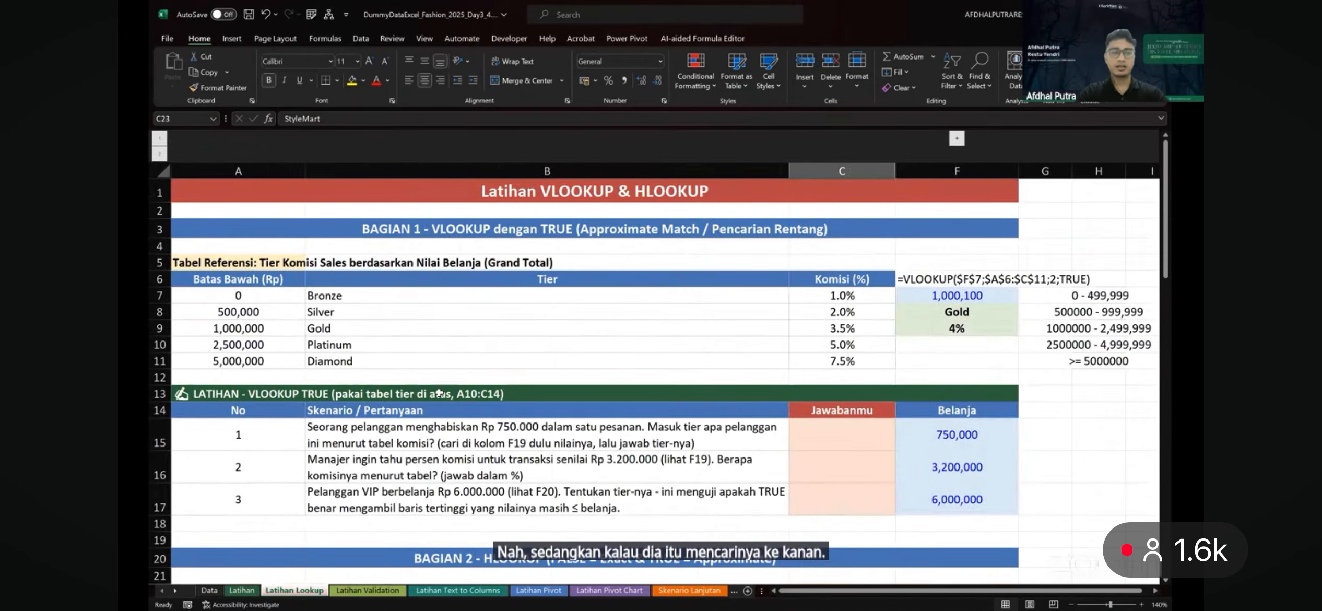
{"action": "scroll", "coordinate": [440, 393], "scroll_direction": "down", "scroll_amount": 1}
{"action": "scroll", "coordinate": [440, 393], "scroll_direction": "up", "scroll_amount": 1}
{"action": "scroll", "coordinate": [480, 371], "scroll_direction": "down", "scroll_amount": 5}
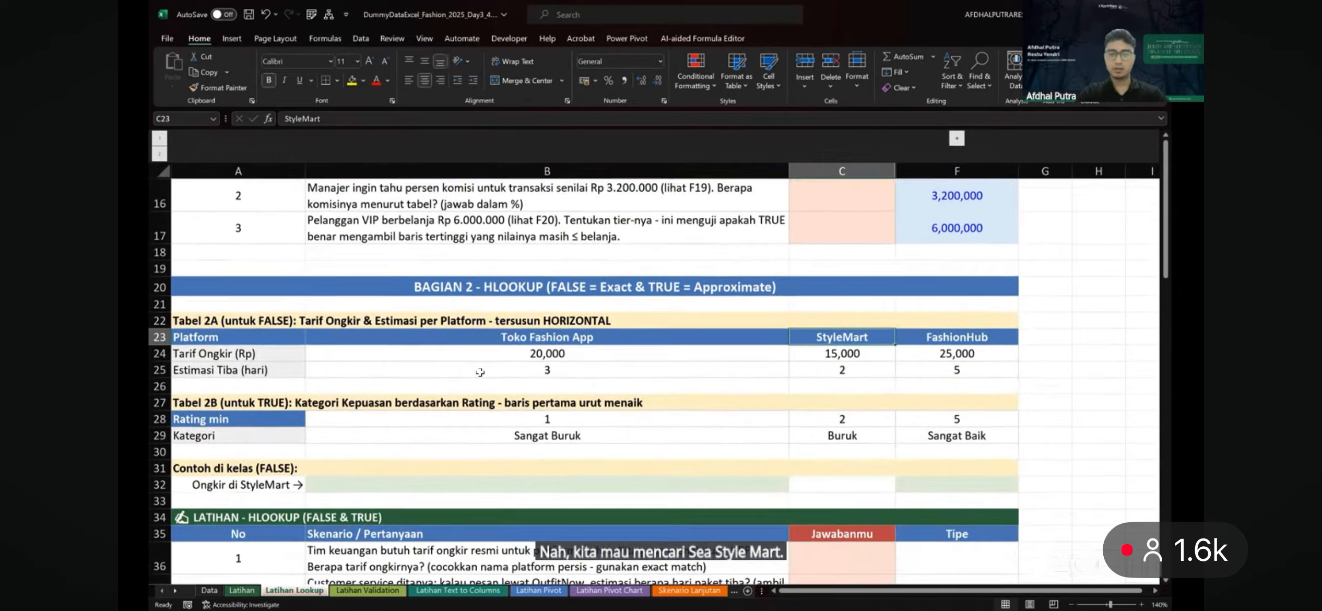
{"action": "scroll", "coordinate": [480, 372], "scroll_direction": "down", "scroll_amount": 1}
{"action": "left_click_drag", "start_coordinate": [209, 310], "coordinate": [543, 300]}
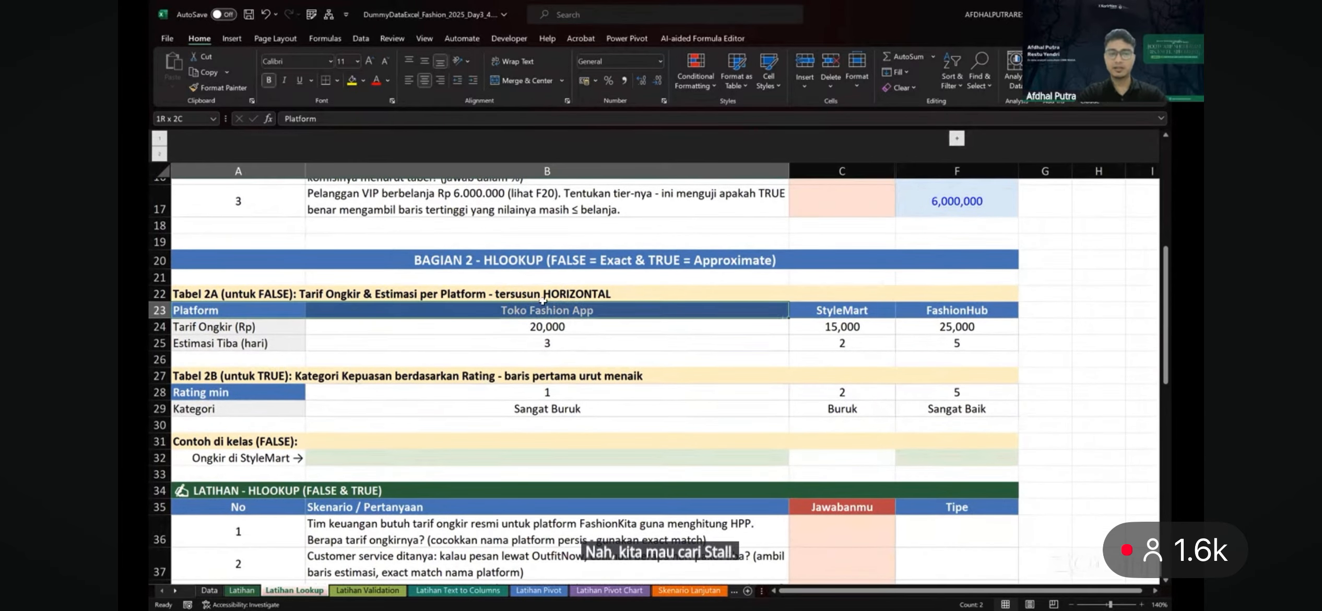
{"action": "left_click", "coordinate": [841, 313]}
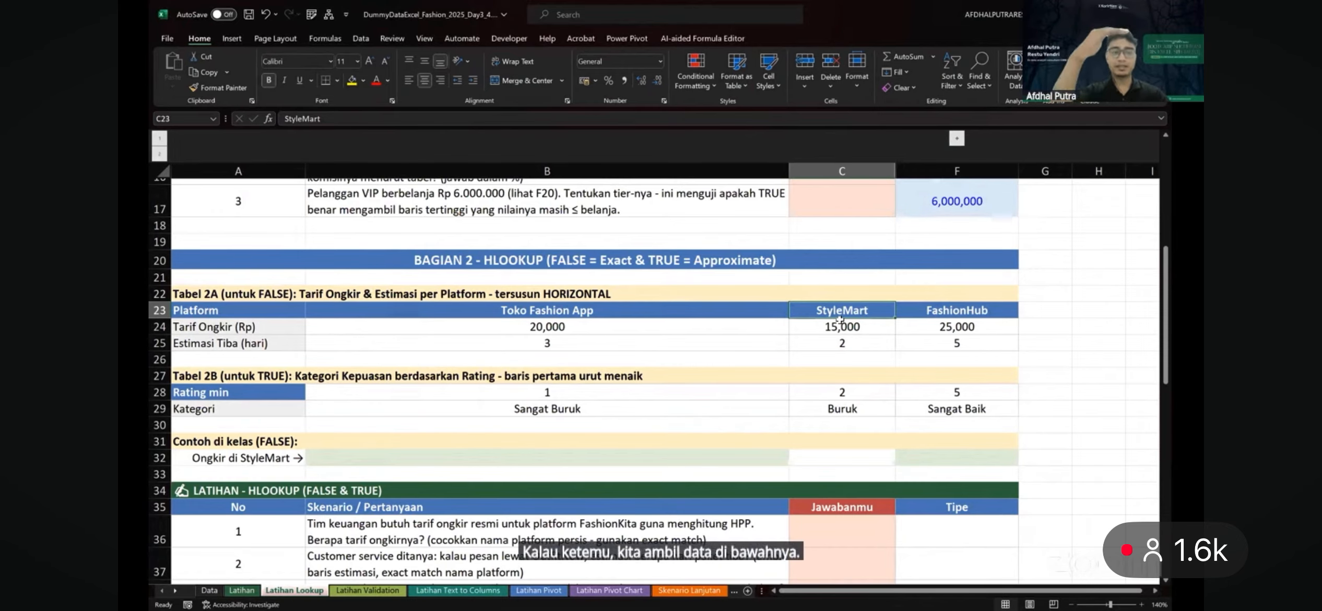
{"action": "left_click", "coordinate": [644, 454]}
{"action": "type", "text": "="}
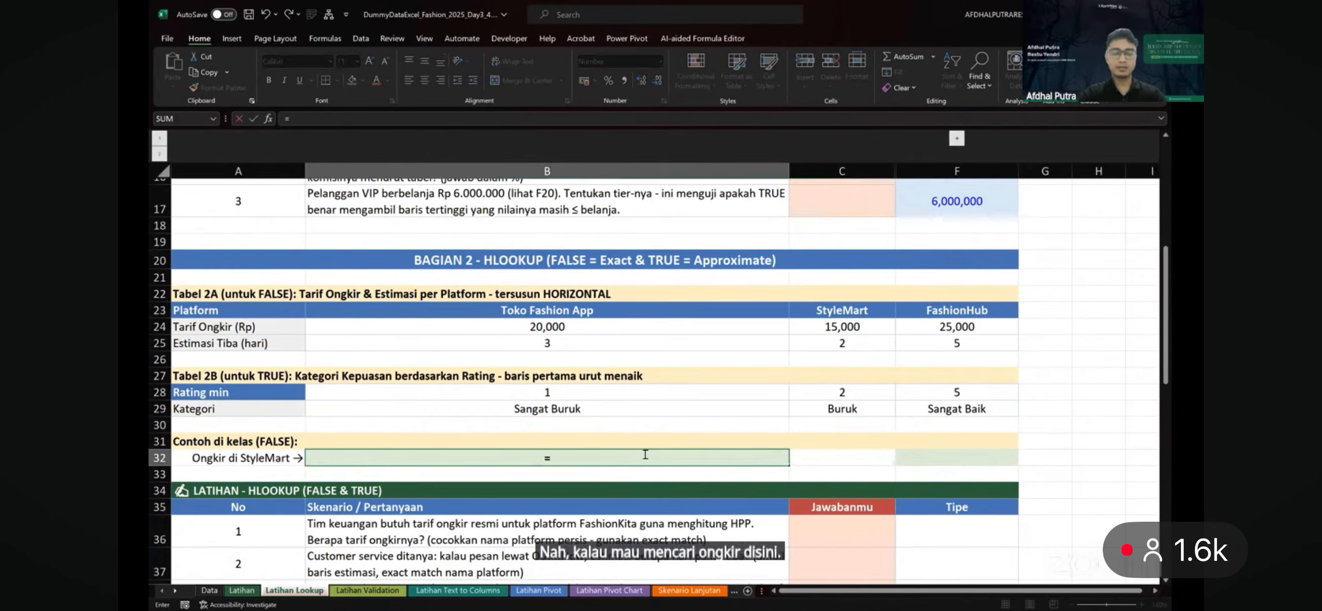
{"action": "type", "text": "HLOOKUP("}
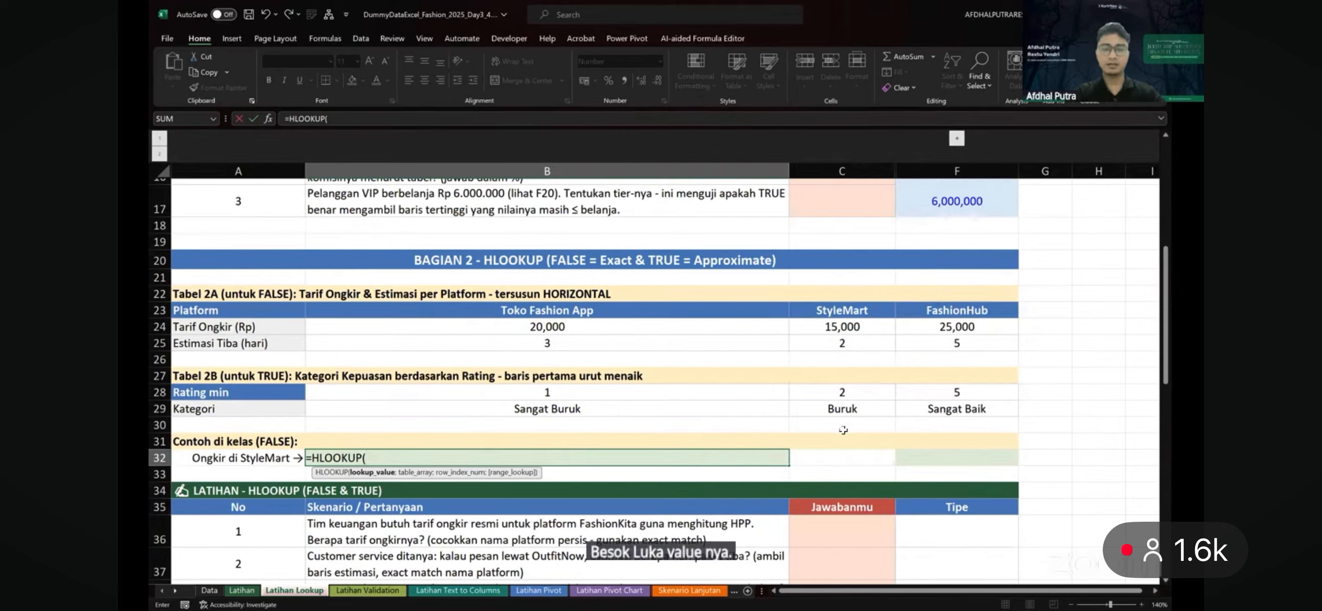
{"action": "key", "text": "Escape"}
Copy the StyleMart header from C23 of Tabel 2A into cell B32
{"action": "left_click", "coordinate": [842, 310]}
{"action": "key", "text": "ctrl+c"}
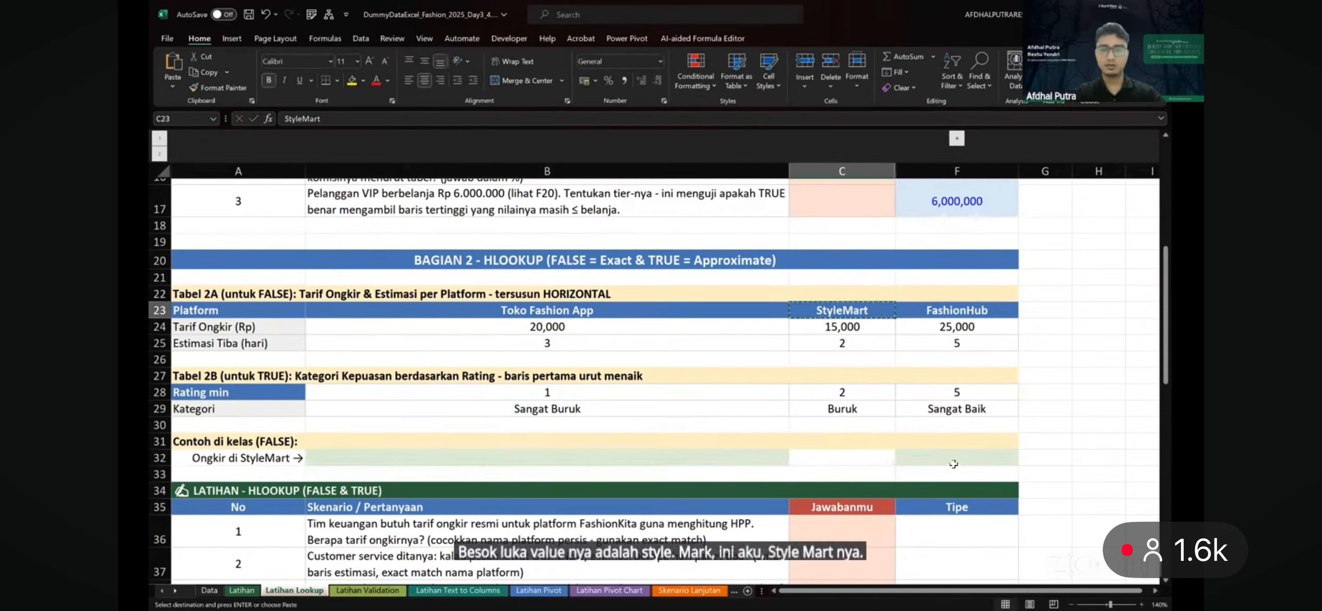
{"action": "left_click", "coordinate": [685, 462]}
{"action": "key", "text": "ctrl+v"}
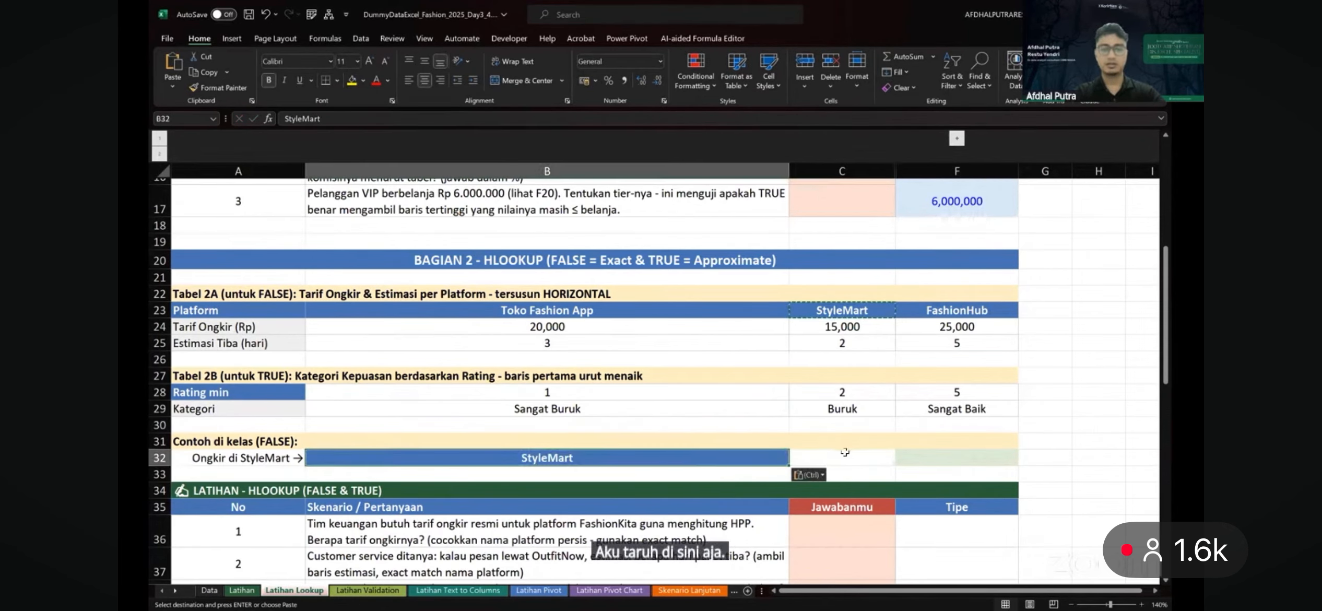
Start an HLOOKUP formula in F32 with B32 as the lookup value
{"action": "left_click", "coordinate": [955, 462]}
{"action": "type", "text": "="}
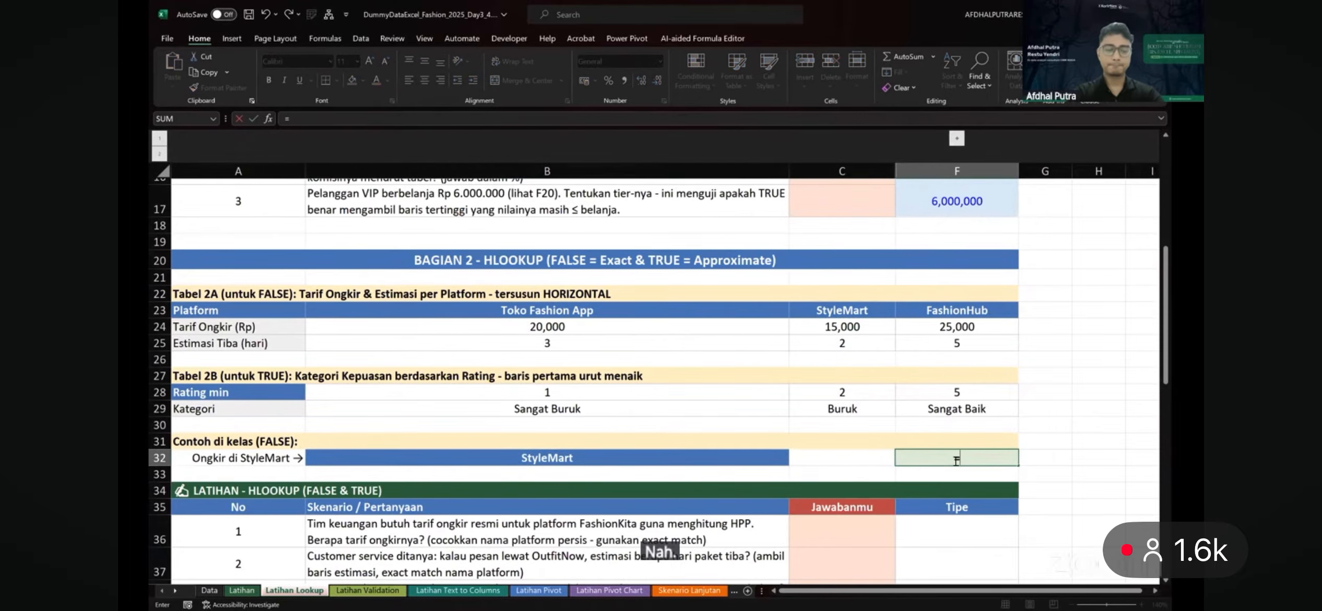
{"action": "type", "text": "HLOOKUP("}
{"action": "left_click", "coordinate": [744, 454]}
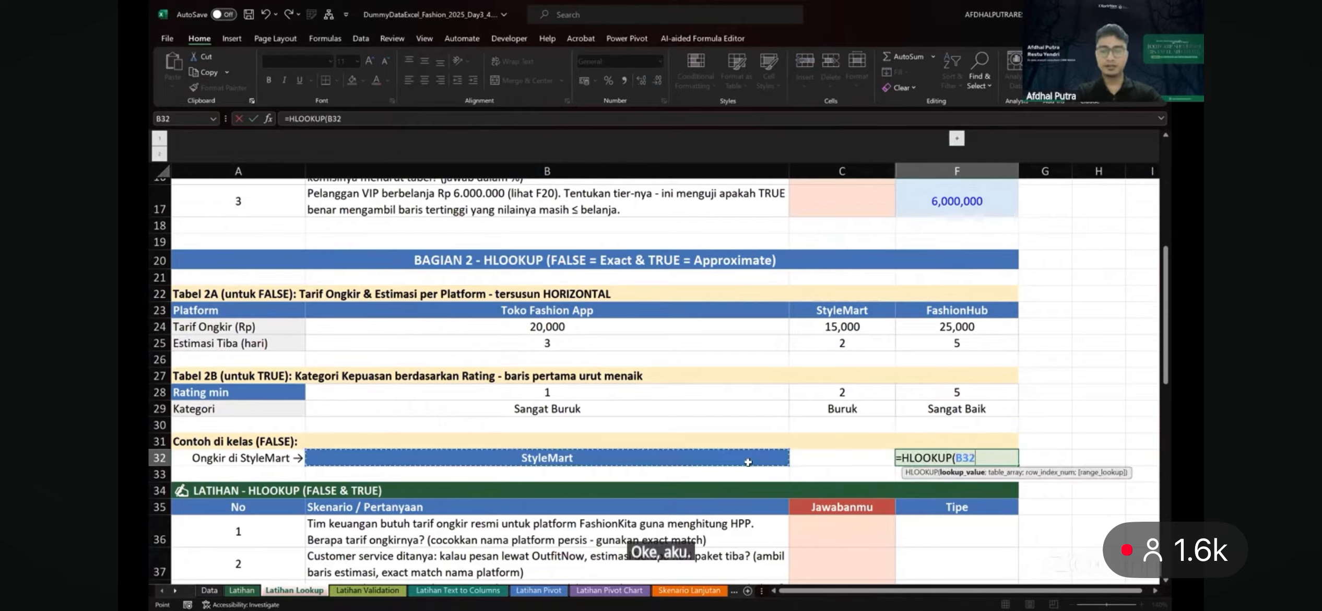
{"action": "type", "text": ";"}
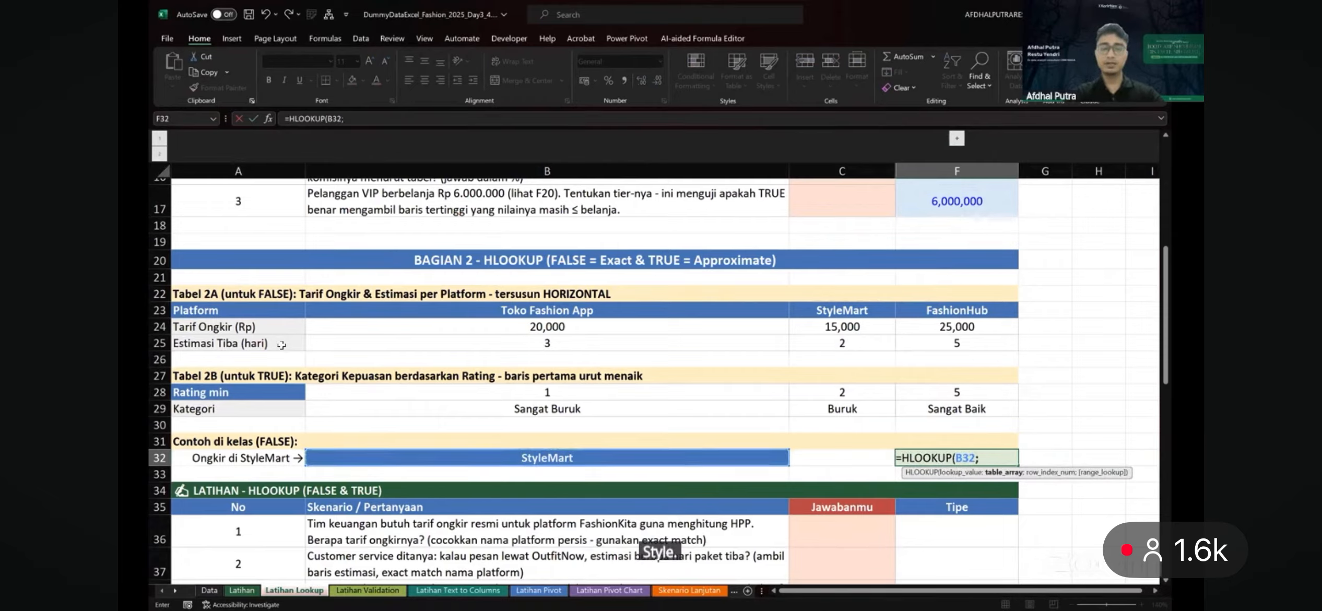
Use A23:F24 as the HLOOKUP table array and enter the formula with its remaining arguments empty
{"action": "left_click_drag", "start_coordinate": [240, 294], "coordinate": [689, 313]}
{"action": "left_click_drag", "start_coordinate": [945, 307], "coordinate": [948, 307]}
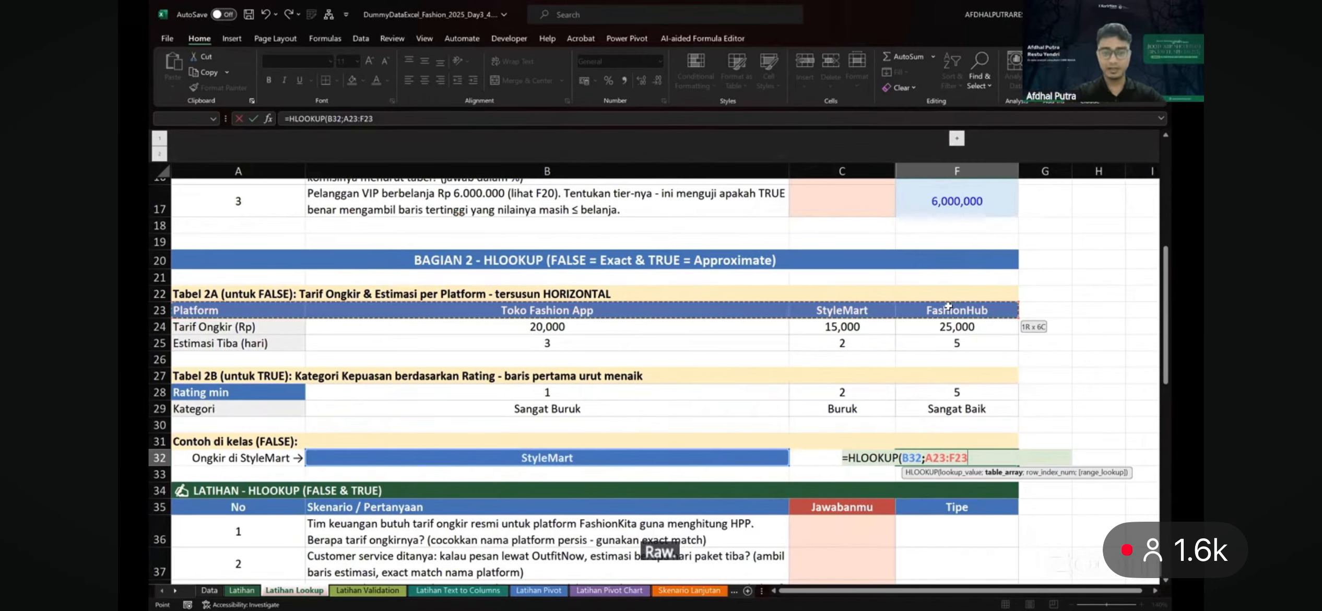
{"action": "left_click_drag", "start_coordinate": [947, 319], "coordinate": [948, 332]}
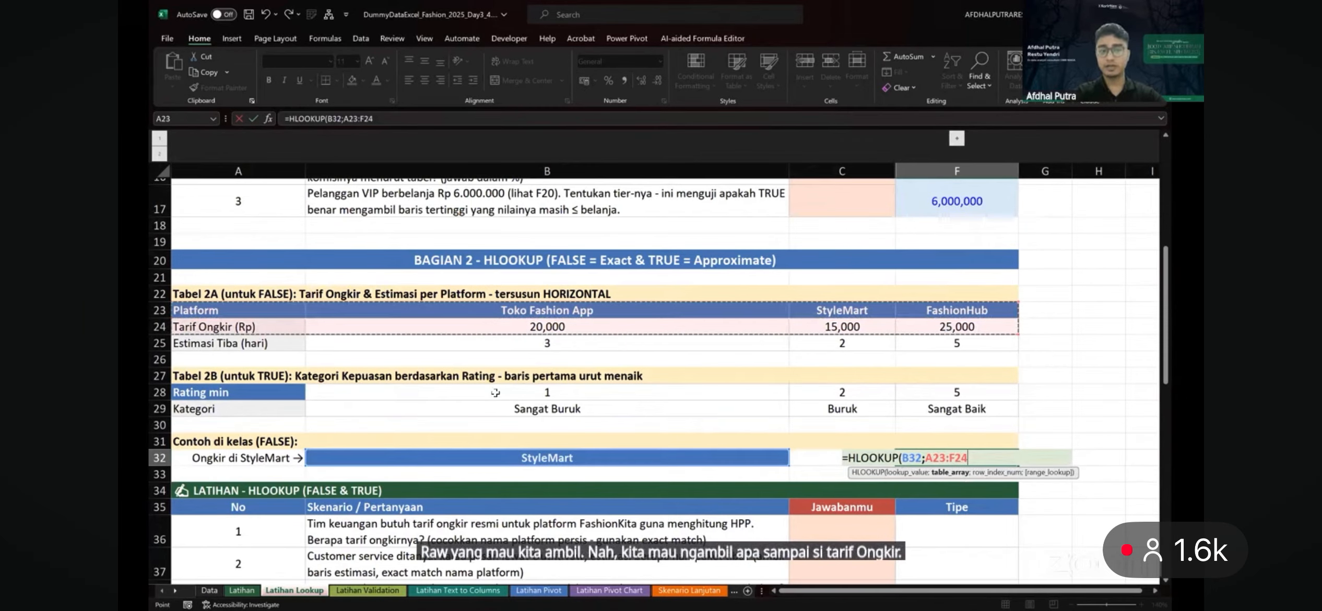
{"action": "left_click_drag", "start_coordinate": [283, 313], "coordinate": [947, 328]}
{"action": "left_click", "coordinate": [263, 312]}
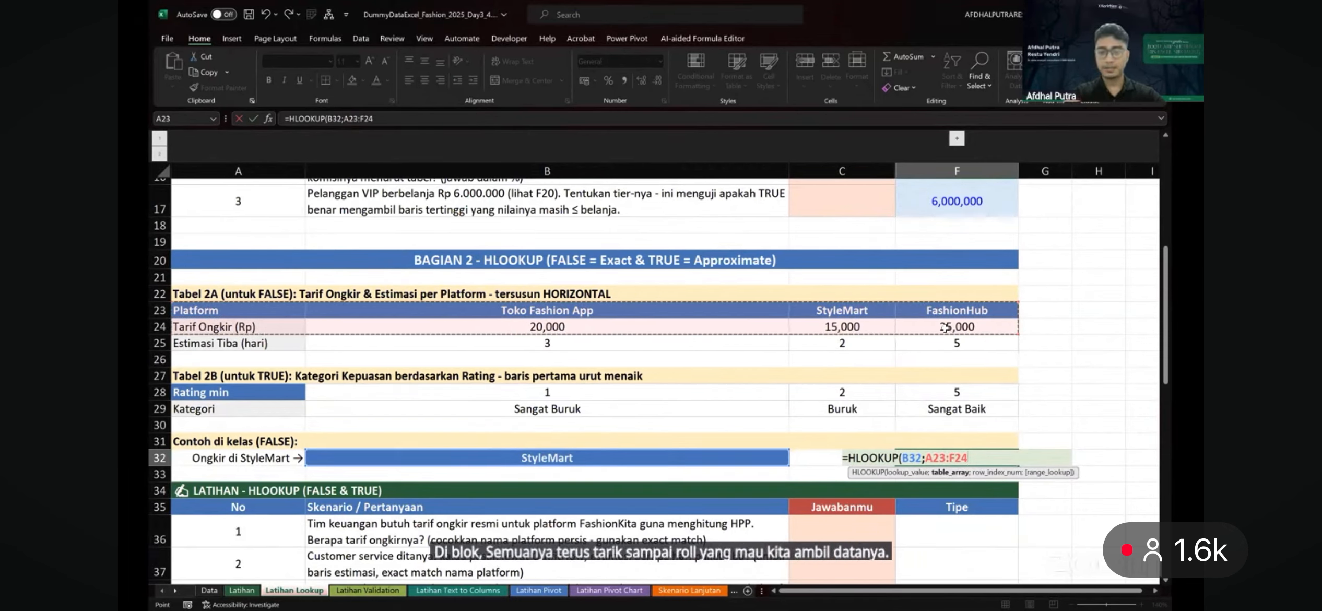
{"action": "type", "text": ";"}
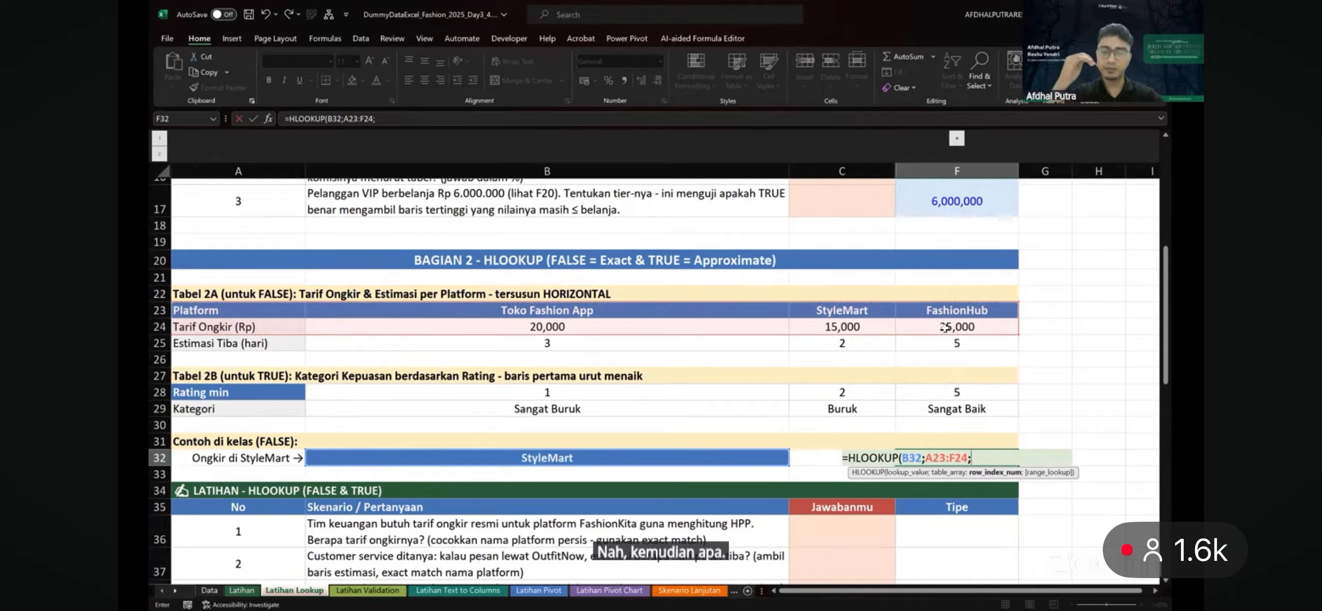
{"action": "scroll", "coordinate": [956, 324], "scroll_direction": "right", "scroll_amount": 2}
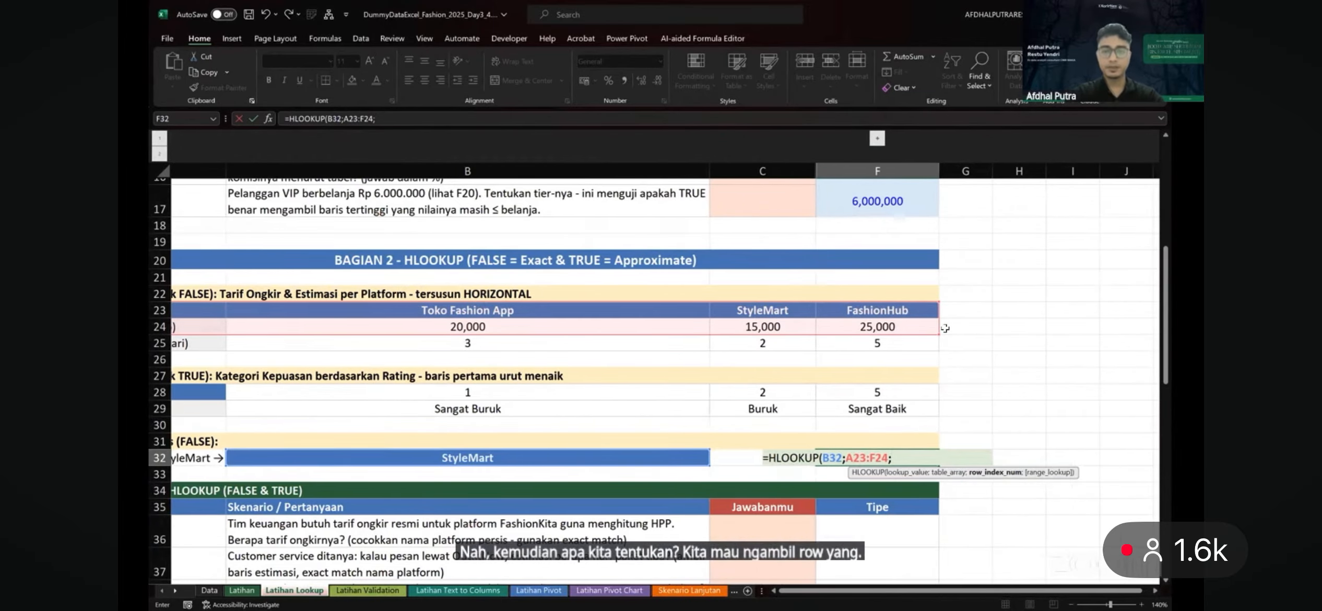
{"action": "type", "text": ";;"}
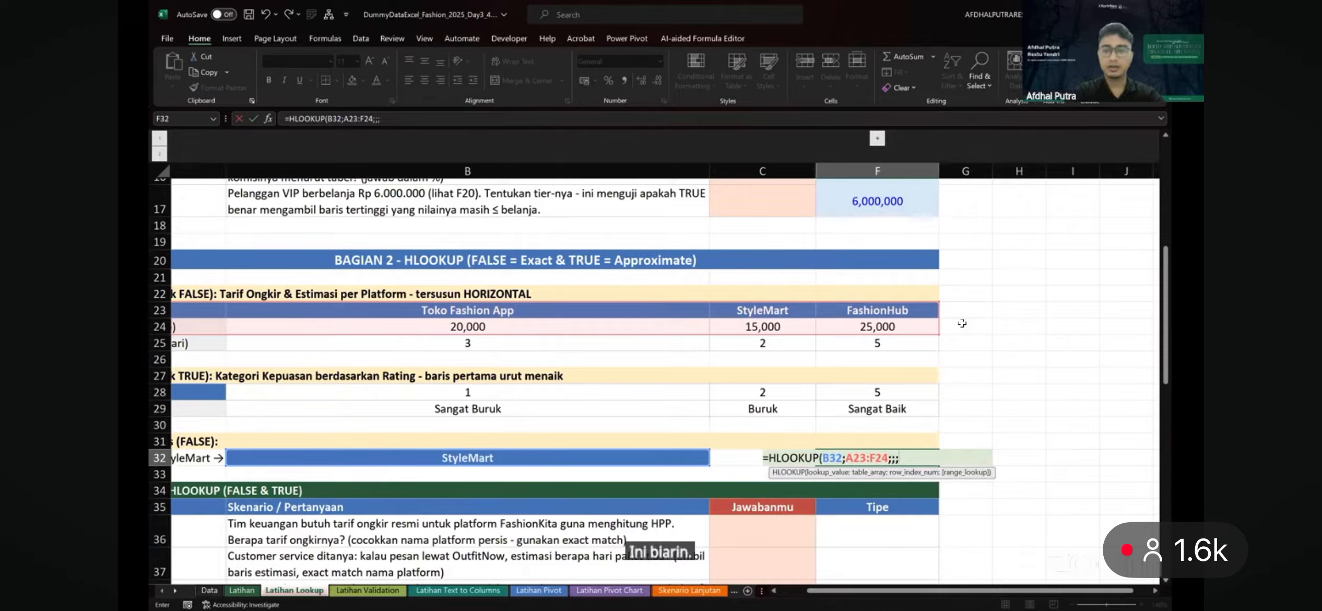
{"action": "key", "text": "Return"}
Number the three rows of Tabel 2A as 1, 2 and 3 in G23:G25 beside the table
{"action": "left_click", "coordinate": [966, 327]}
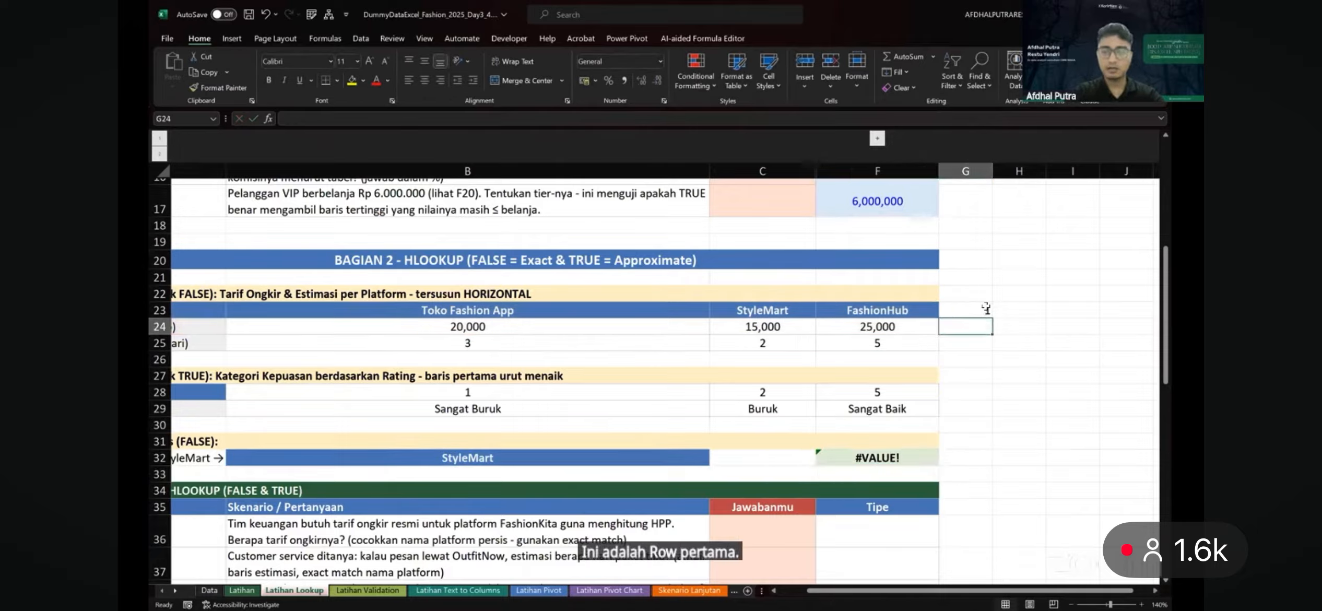
{"action": "type", "text": "2"}
{"action": "key", "text": "Return"}
{"action": "type", "text": "3"}
{"action": "key", "text": "Return"}
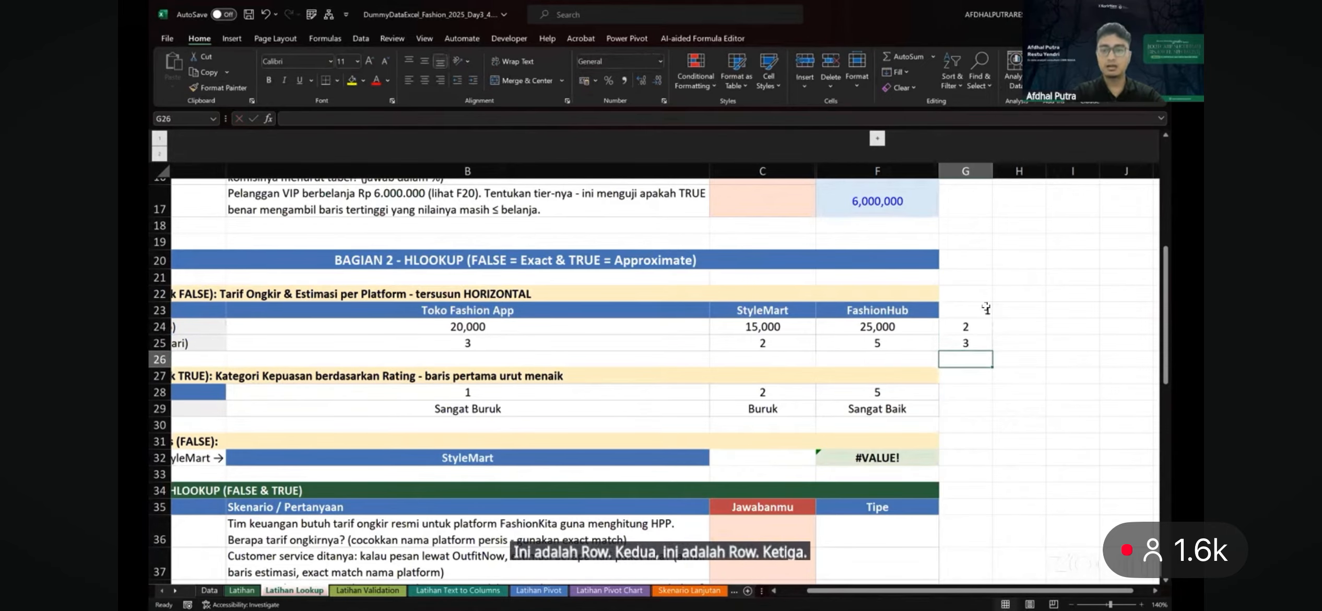
Edit the HLOOKUP formula in F32 to use 2 as the row index number
{"action": "double_click", "coordinate": [882, 463]}
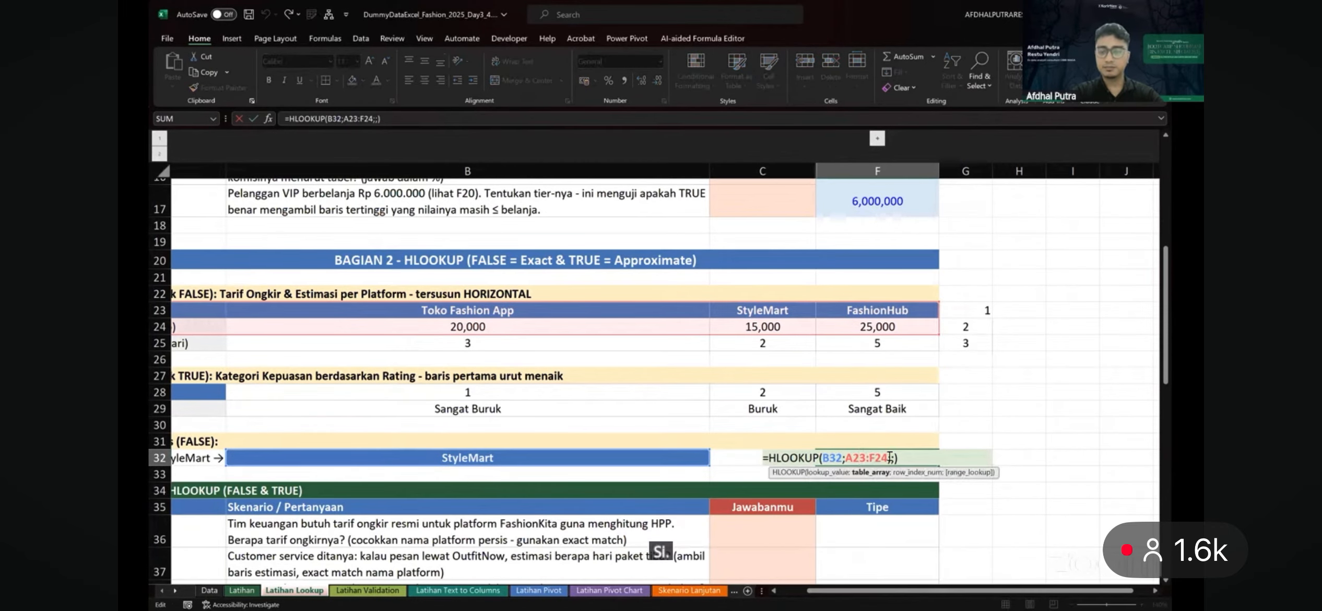
{"action": "left_click_drag", "start_coordinate": [890, 457], "coordinate": [717, 388]}
{"action": "scroll", "coordinate": [816, 411], "scroll_direction": "left", "scroll_amount": 2}
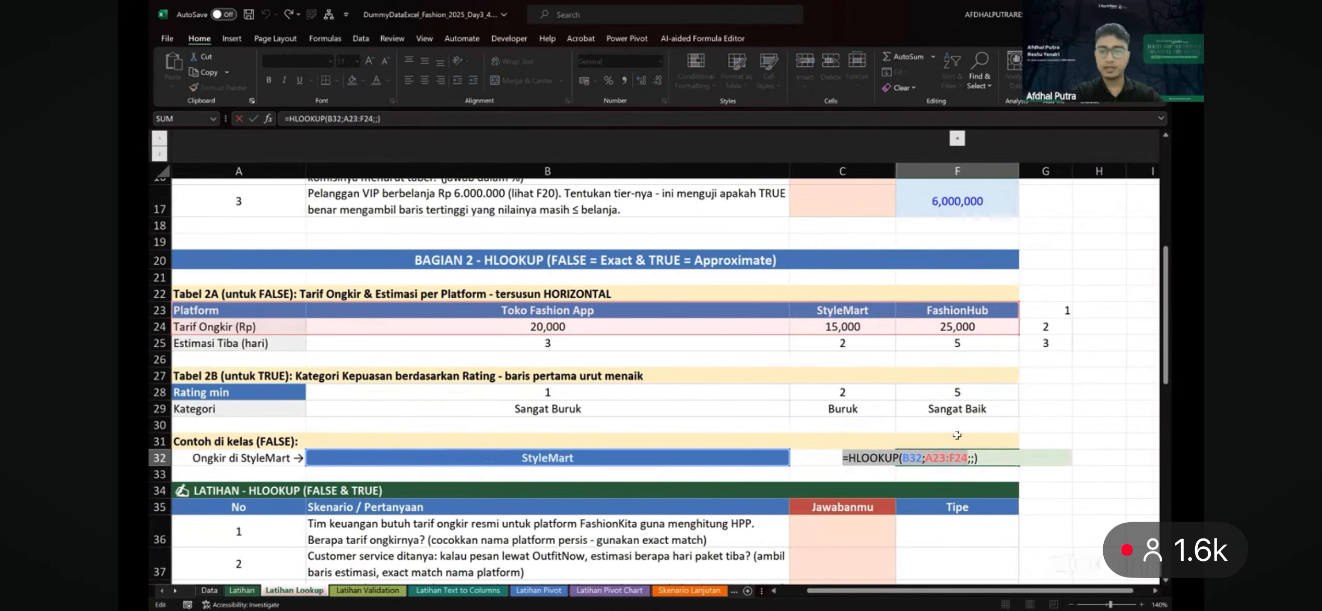
{"action": "left_click", "coordinate": [971, 455]}
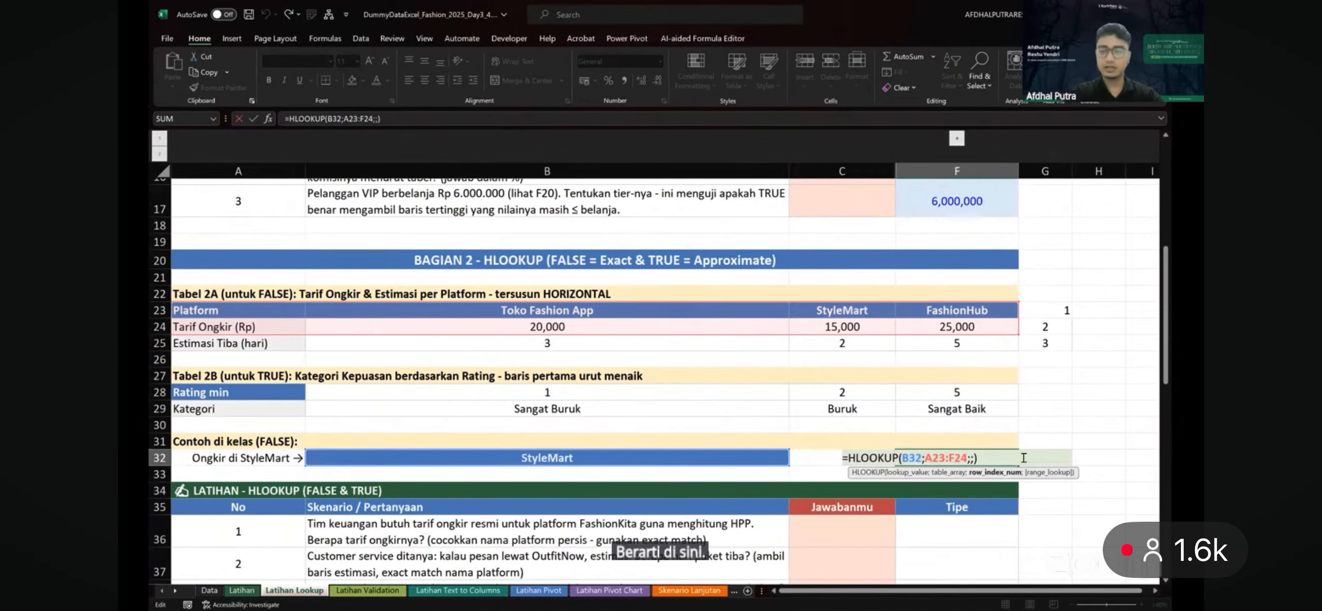
{"action": "key", "text": "BackSpace"}
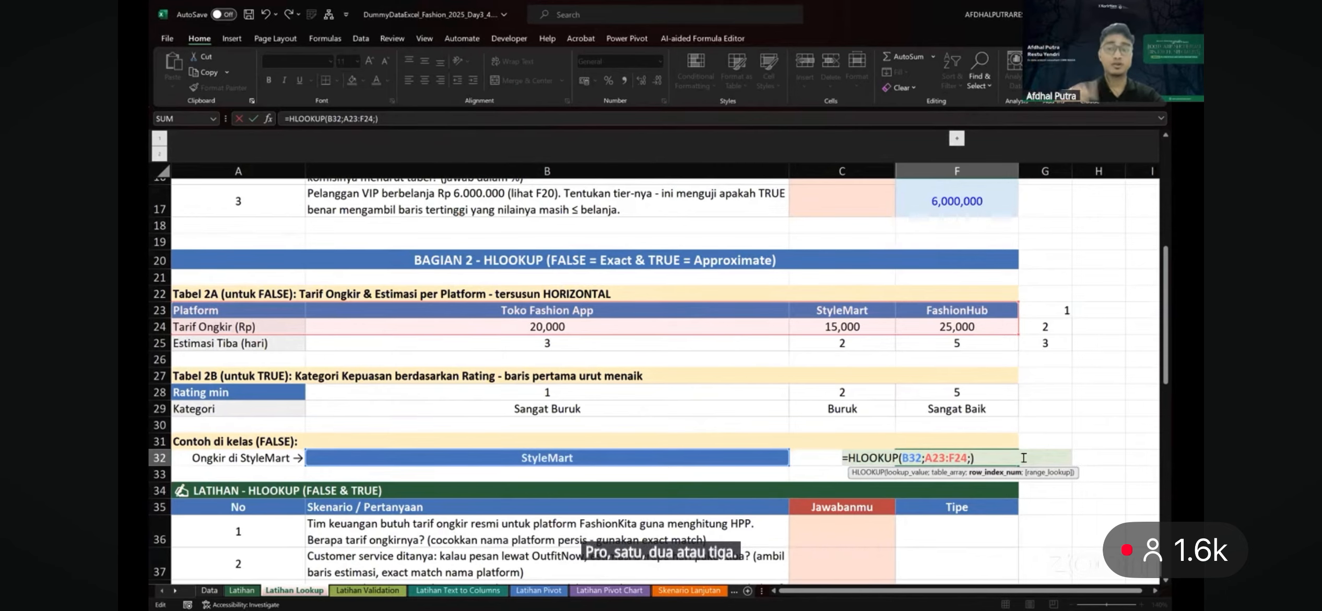
{"action": "scroll", "coordinate": [897, 403], "scroll_direction": "right", "scroll_amount": 3}
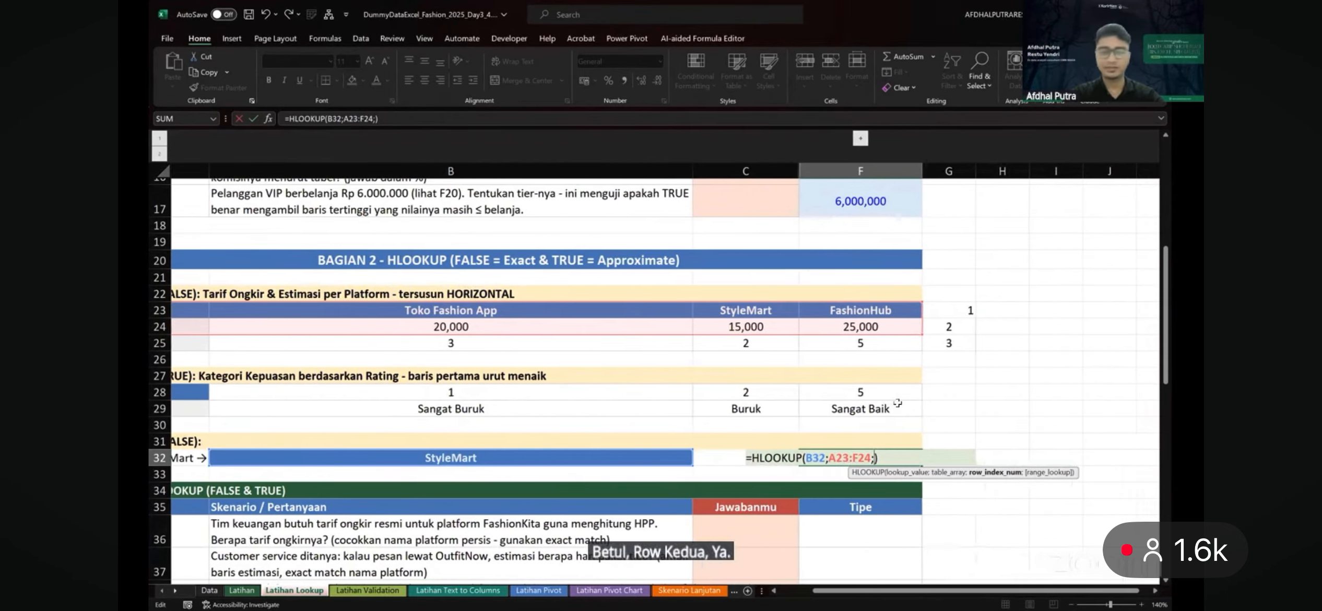
{"action": "scroll", "coordinate": [898, 403], "scroll_direction": "left", "scroll_amount": 2}
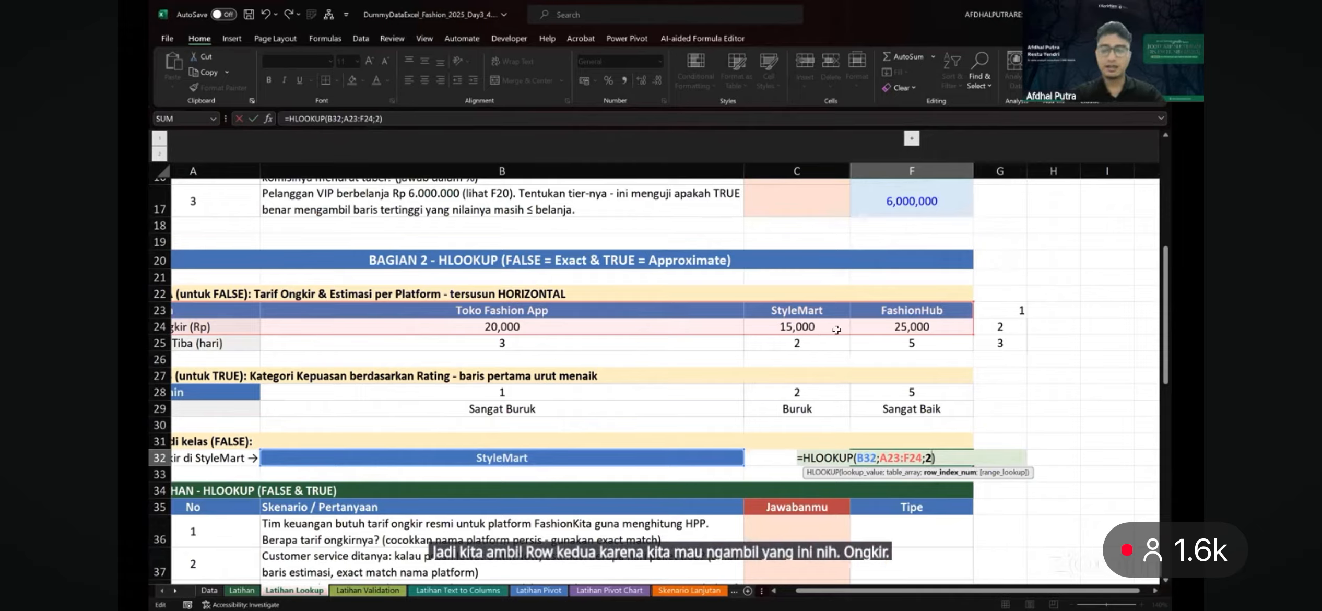
Complete the HLOOKUP formula in F32 with FALSE as the range lookup for an exact match
{"action": "type", "text": ";"}
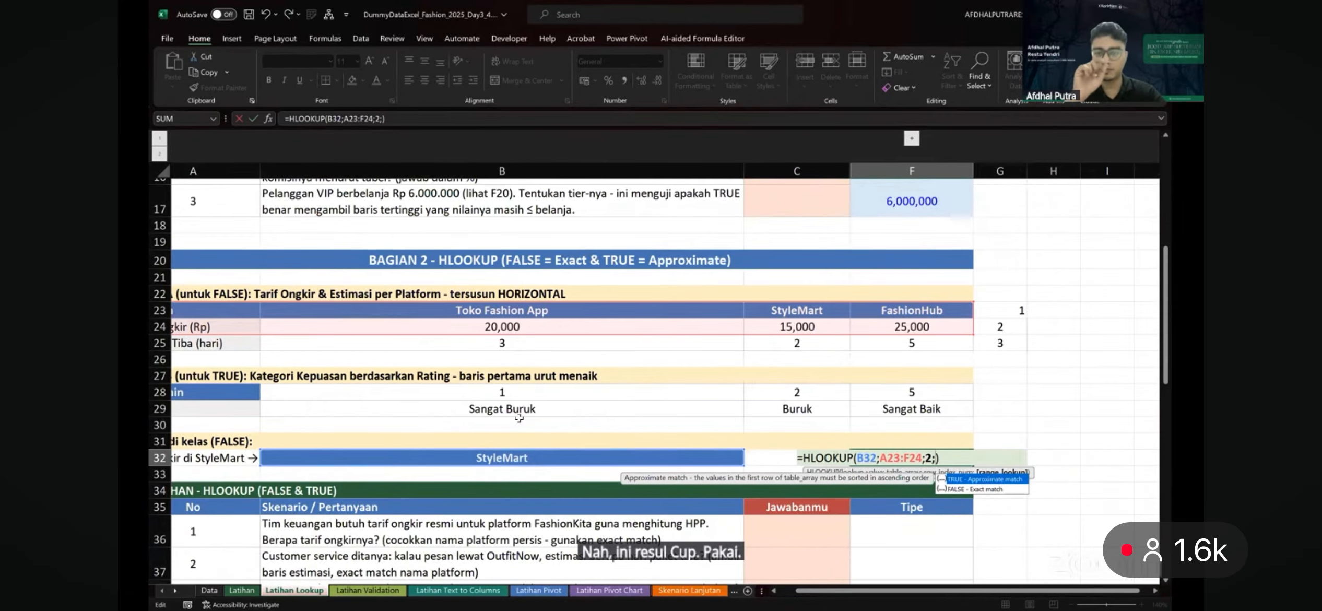
{"action": "type", "text": "FASL"}
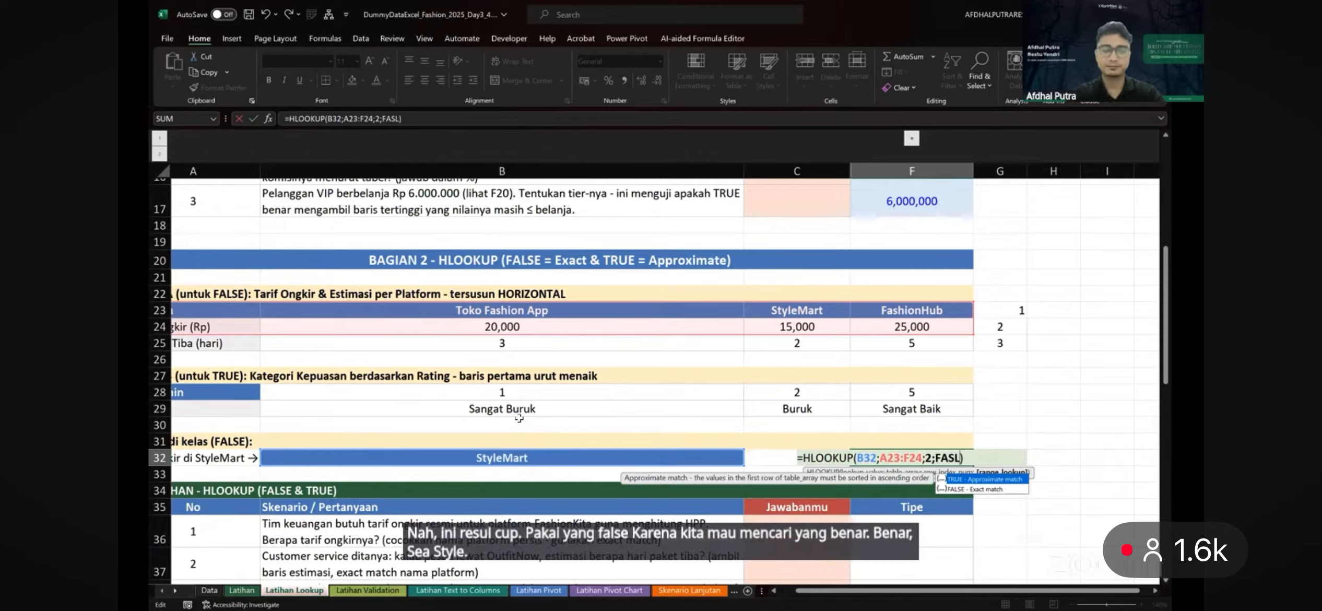
{"action": "type", "text": "LSE"}
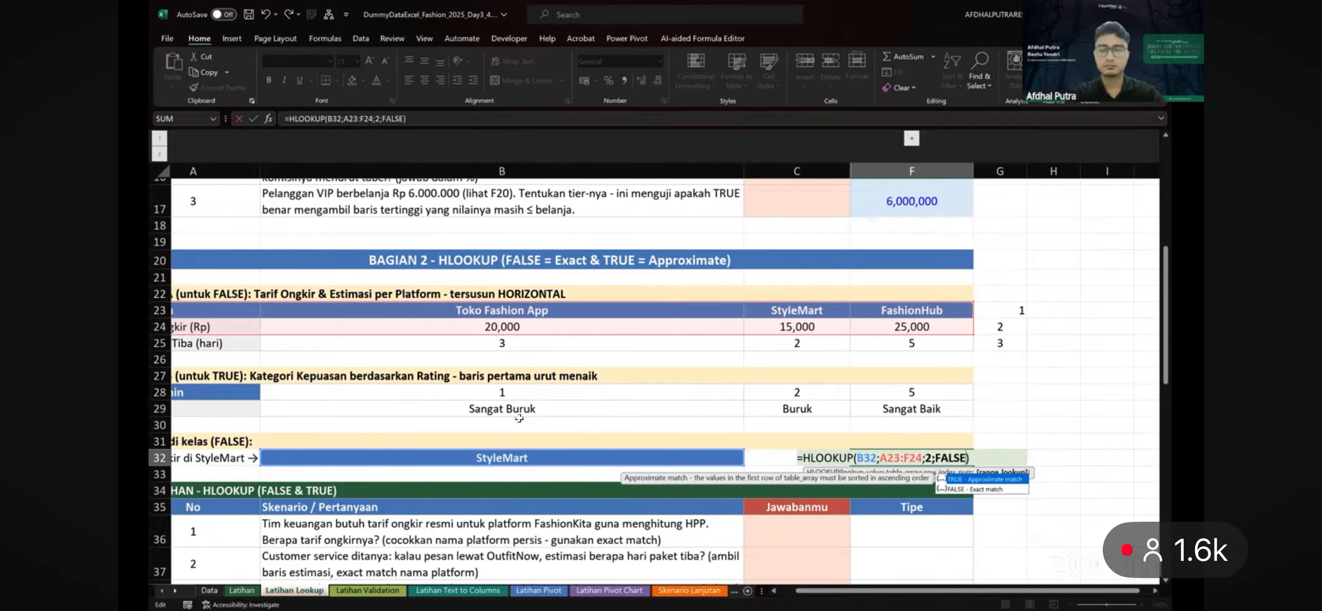
{"action": "key", "text": "ctrl+Return"}
Show the HLOOKUP formula of F32 as text in G32 beside the result
{"action": "type", "text": "="}
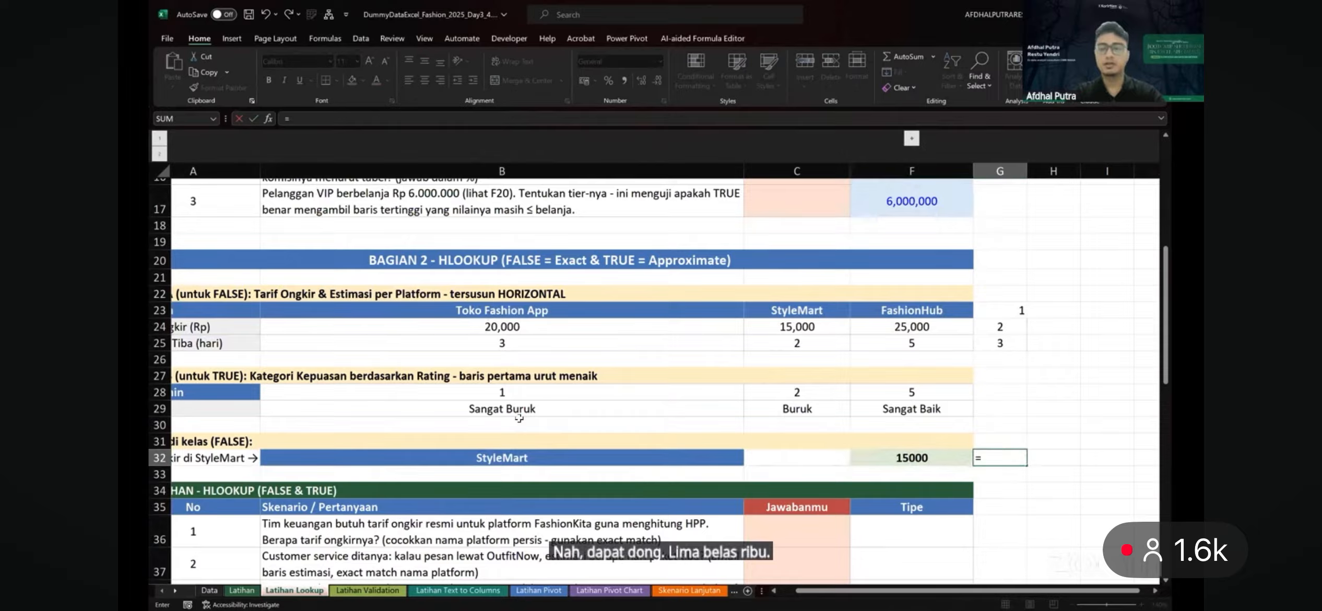
{"action": "type", "text": "HLOOKUP(B32;A23:F24;2;FALSE)"}
{"action": "key", "text": "Return"}
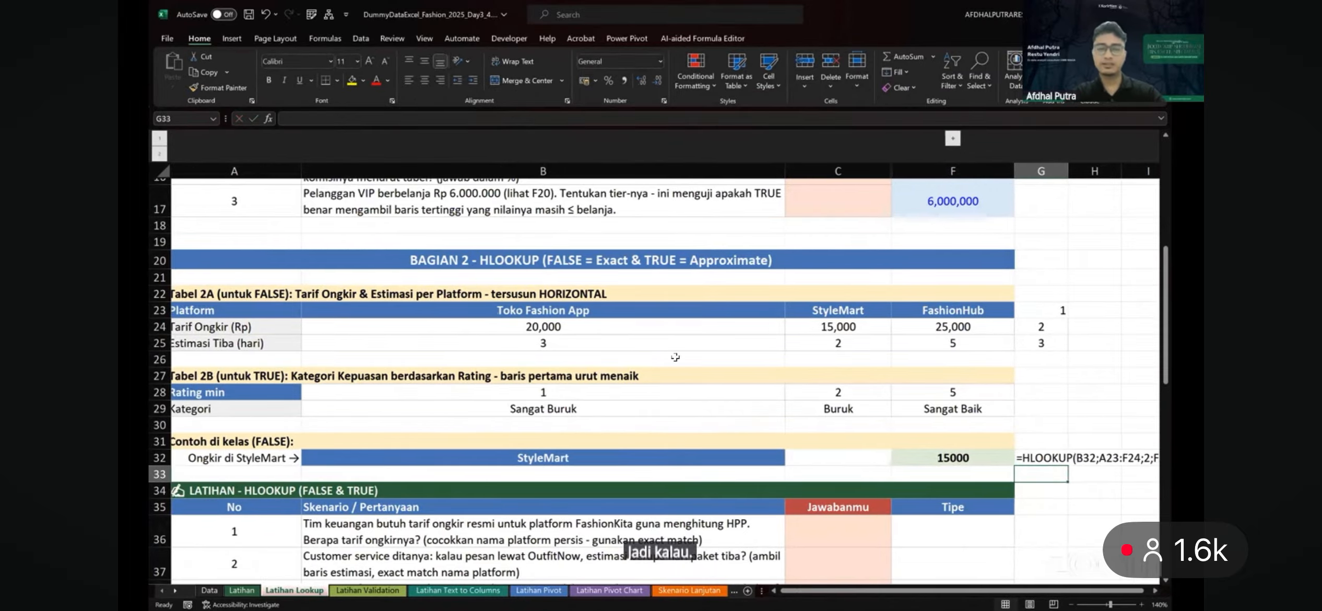
Try the HLOOKUP in F32 with table array A23:F25 and row index 3, and undo the change
{"action": "double_click", "coordinate": [973, 458]}
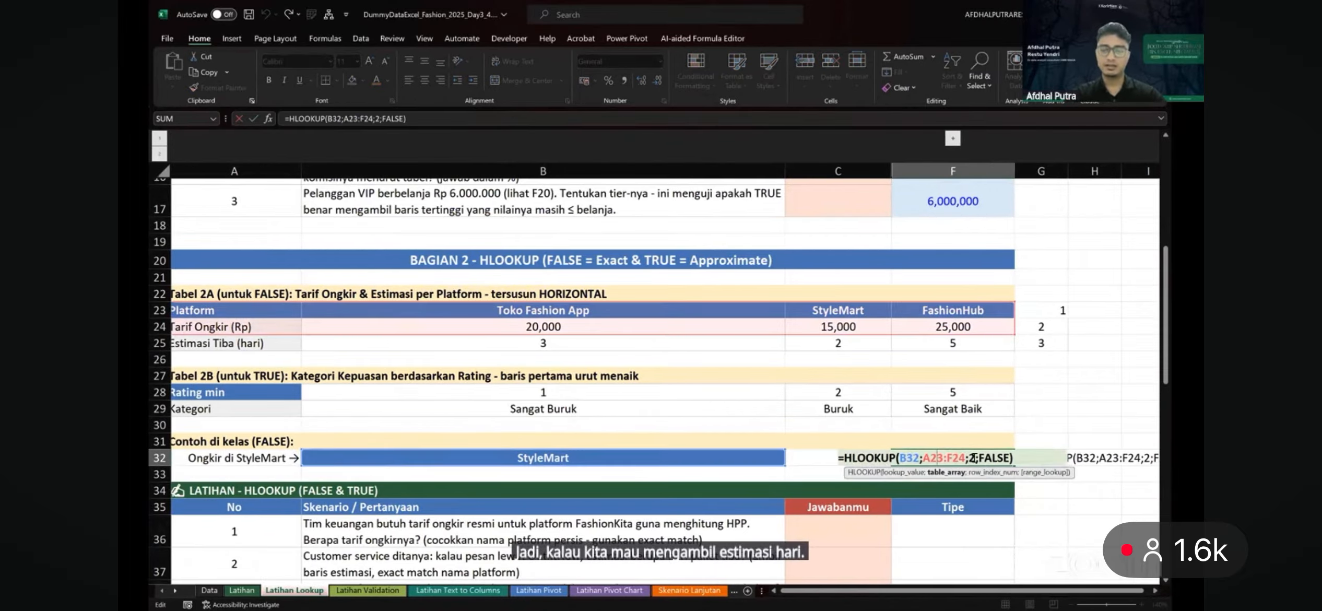
{"action": "scroll", "coordinate": [943, 345], "scroll_direction": "right", "scroll_amount": 2}
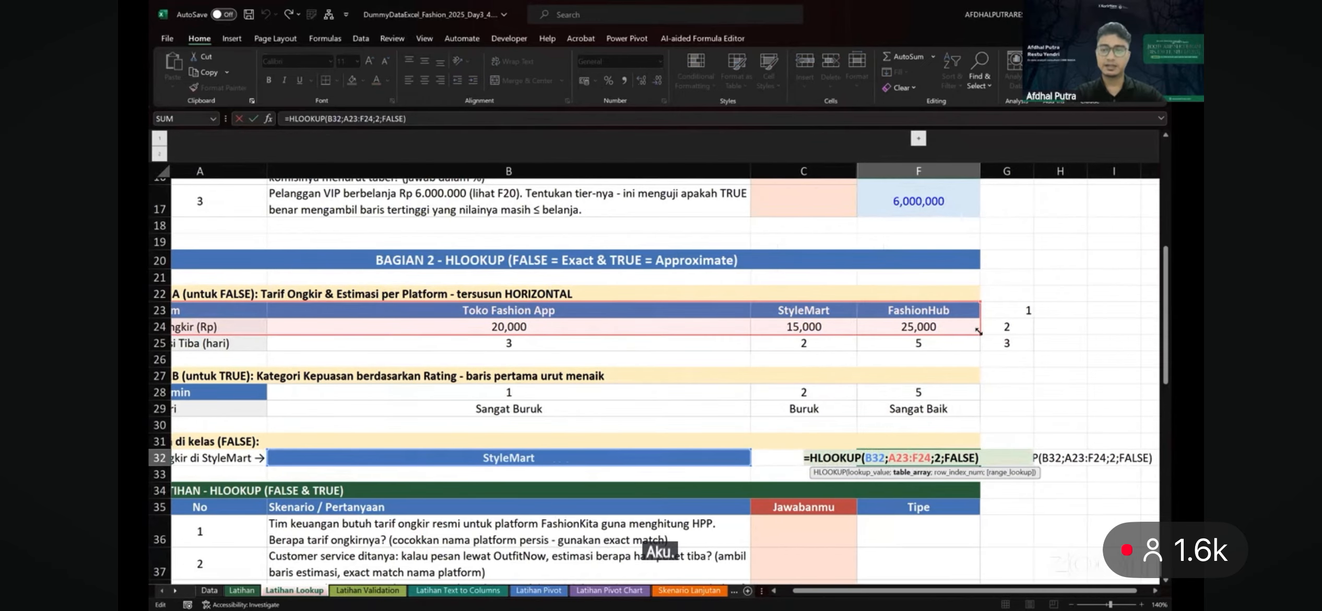
{"action": "left_click_drag", "start_coordinate": [979, 342], "coordinate": [977, 354]}
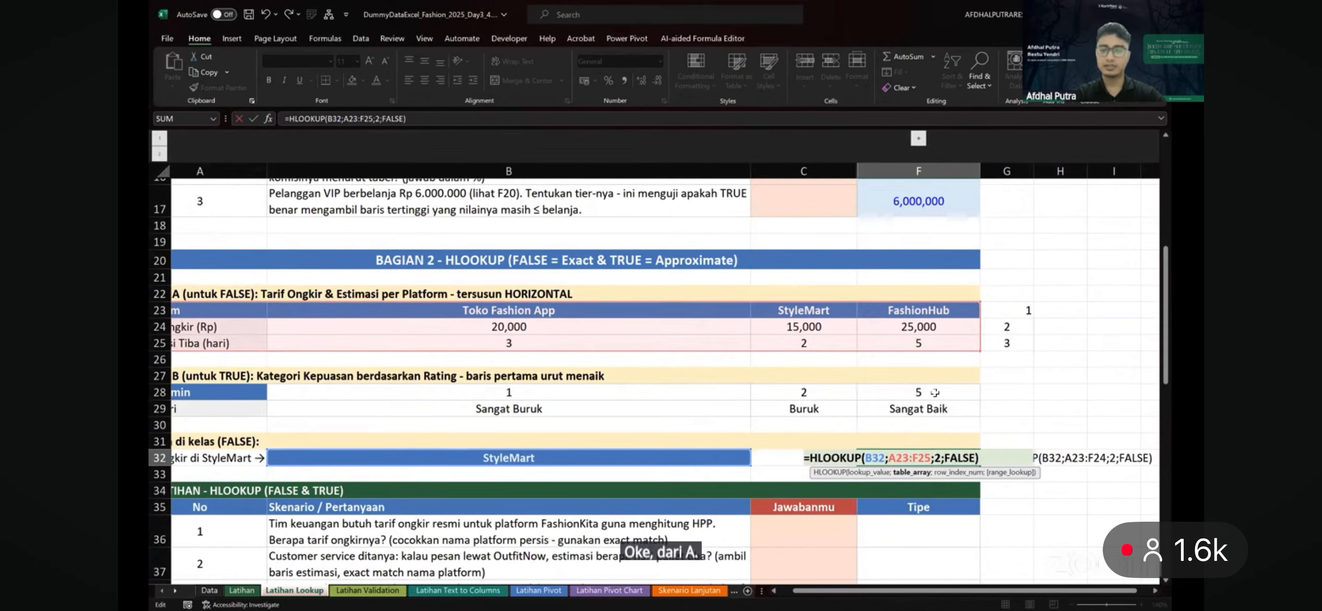
{"action": "left_click", "coordinate": [948, 458]}
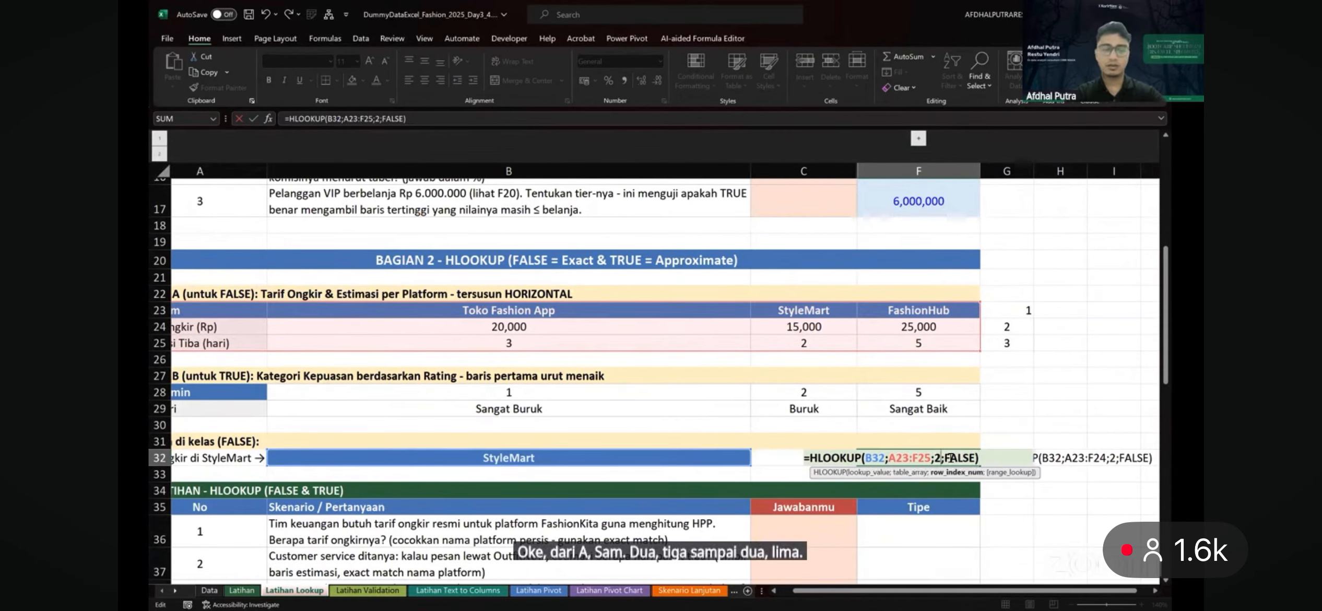
{"action": "key", "text": "BackSpace"}
{"action": "type", "text": "3"}
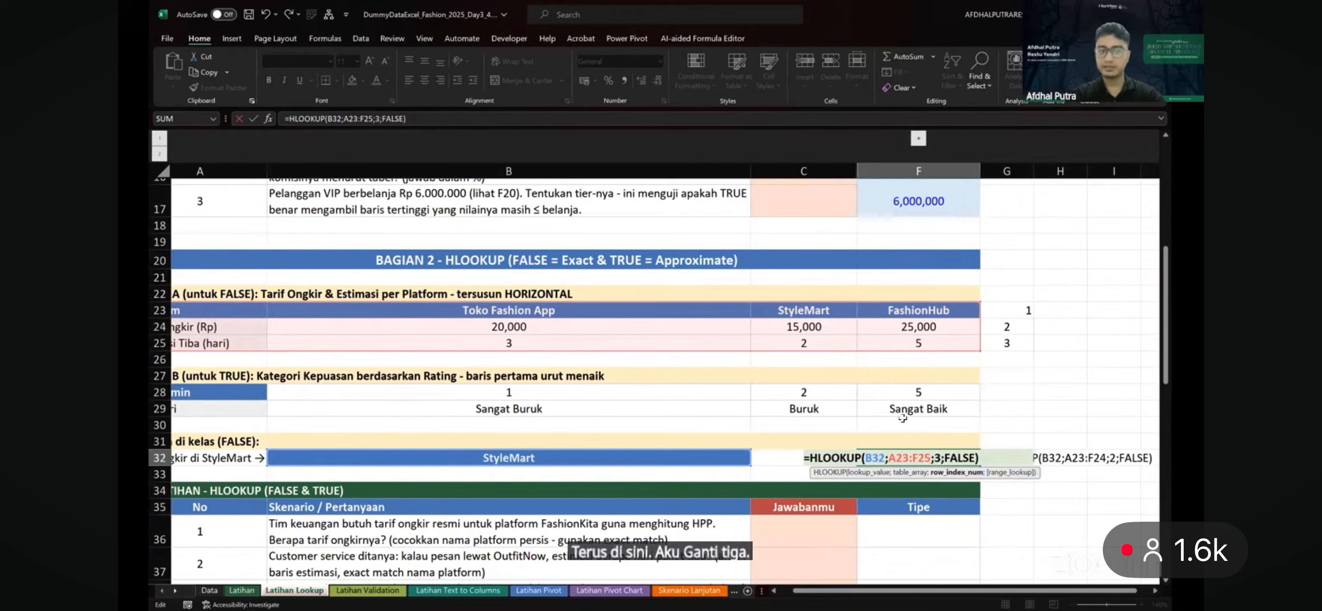
{"action": "key", "text": "Return"}
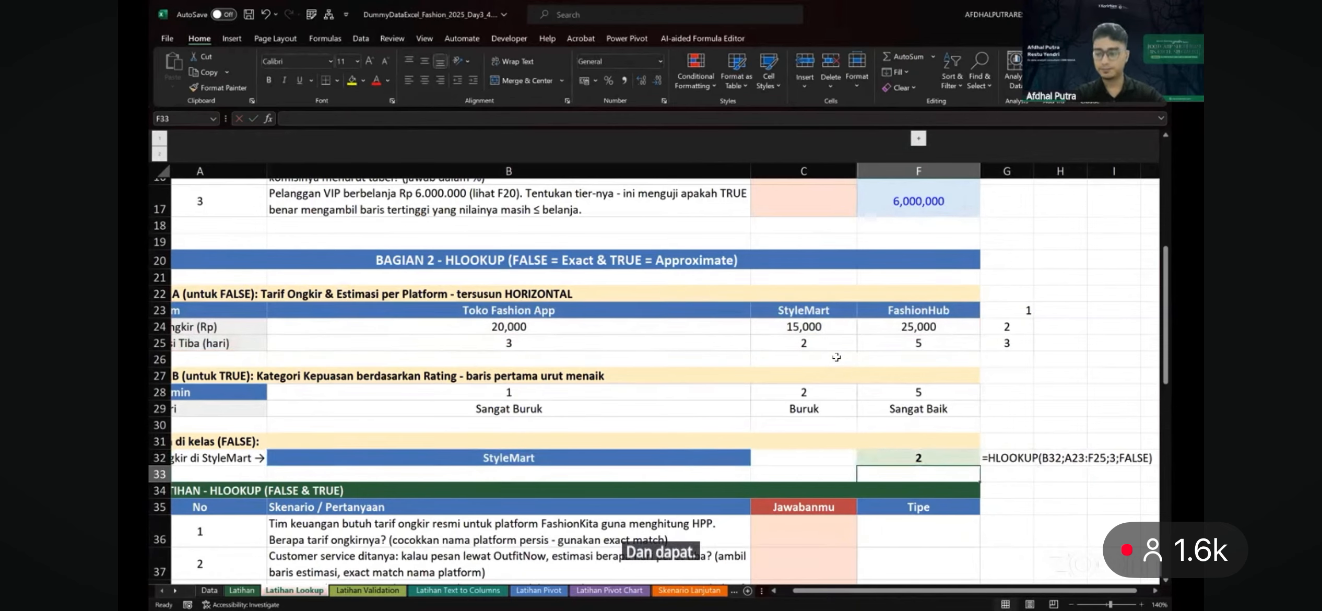
{"action": "key", "text": "ctrl+z"}
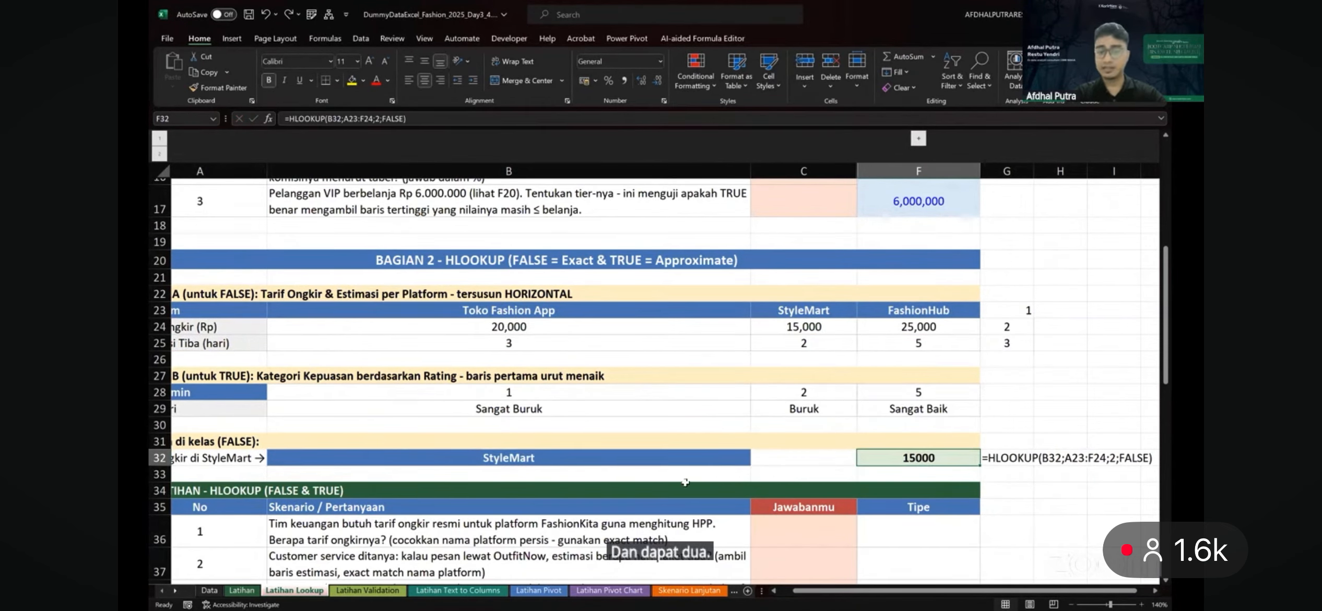
Replace the lookup value in B32 with a copy of Toko Fashion App from B23
{"action": "left_click", "coordinate": [568, 313]}
{"action": "key", "text": "ctrl+c"}
{"action": "left_click", "coordinate": [566, 461]}
{"action": "key", "text": "ctrl+v"}
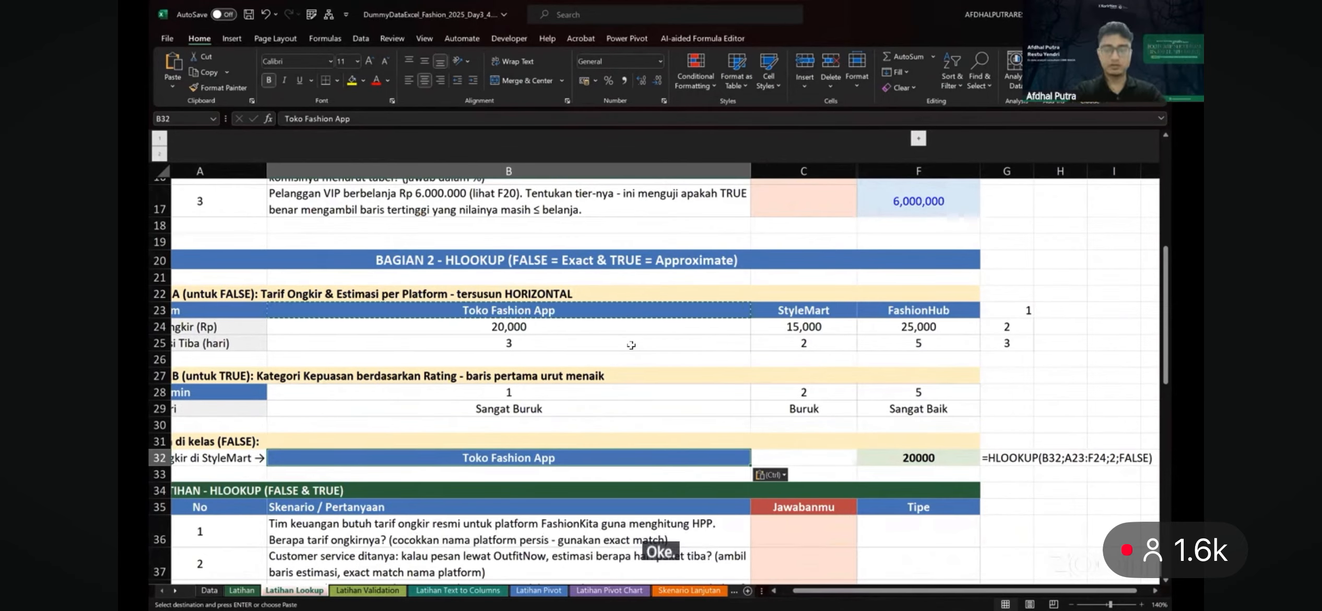
{"action": "key", "text": "Escape"}
Review the HLOOKUP exercise questions with their answer cells C36:C40 and type cells F36:F40, and move on to the INDEX & MATCH section
{"action": "scroll", "coordinate": [784, 369], "scroll_direction": "down", "scroll_amount": 3}
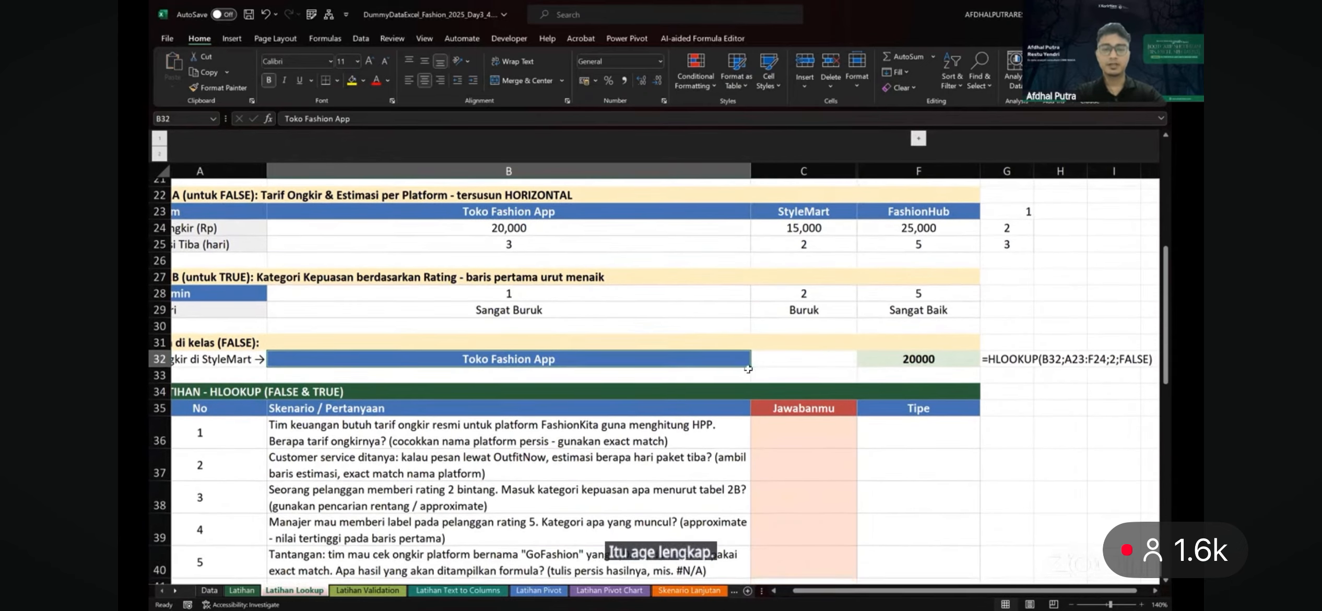
{"action": "left_click_drag", "start_coordinate": [784, 369], "coordinate": [790, 494]}
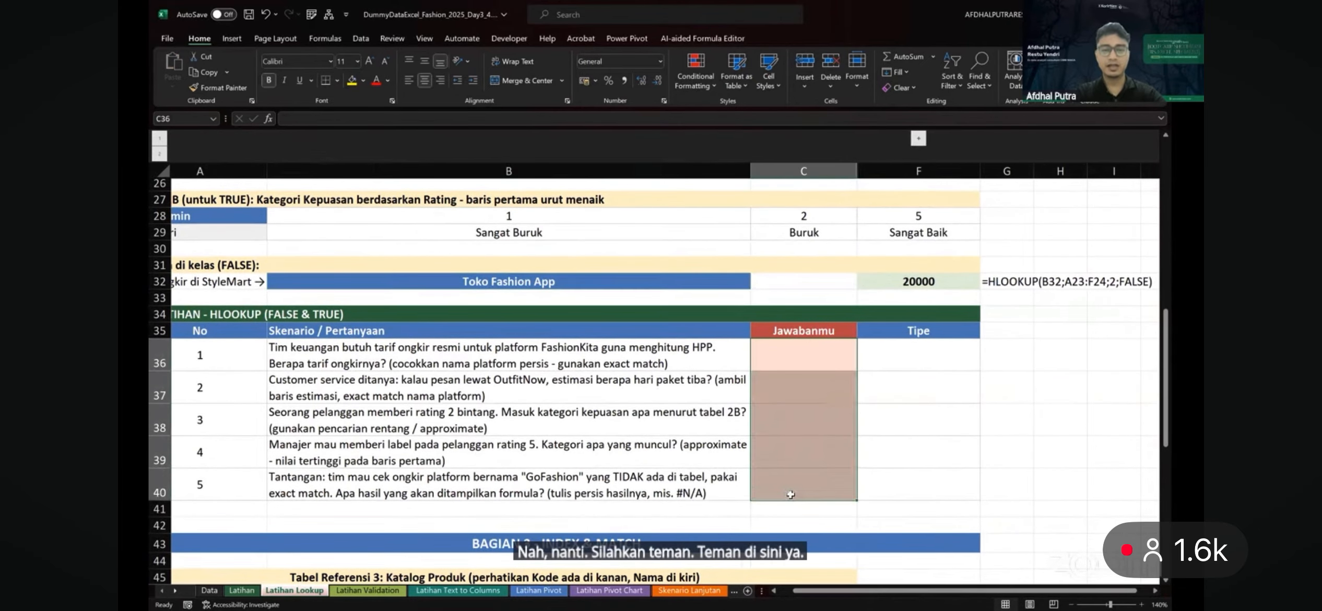
{"action": "scroll", "coordinate": [790, 494], "scroll_direction": "left", "scroll_amount": 1}
{"action": "scroll", "coordinate": [790, 494], "scroll_direction": "left", "scroll_amount": 1}
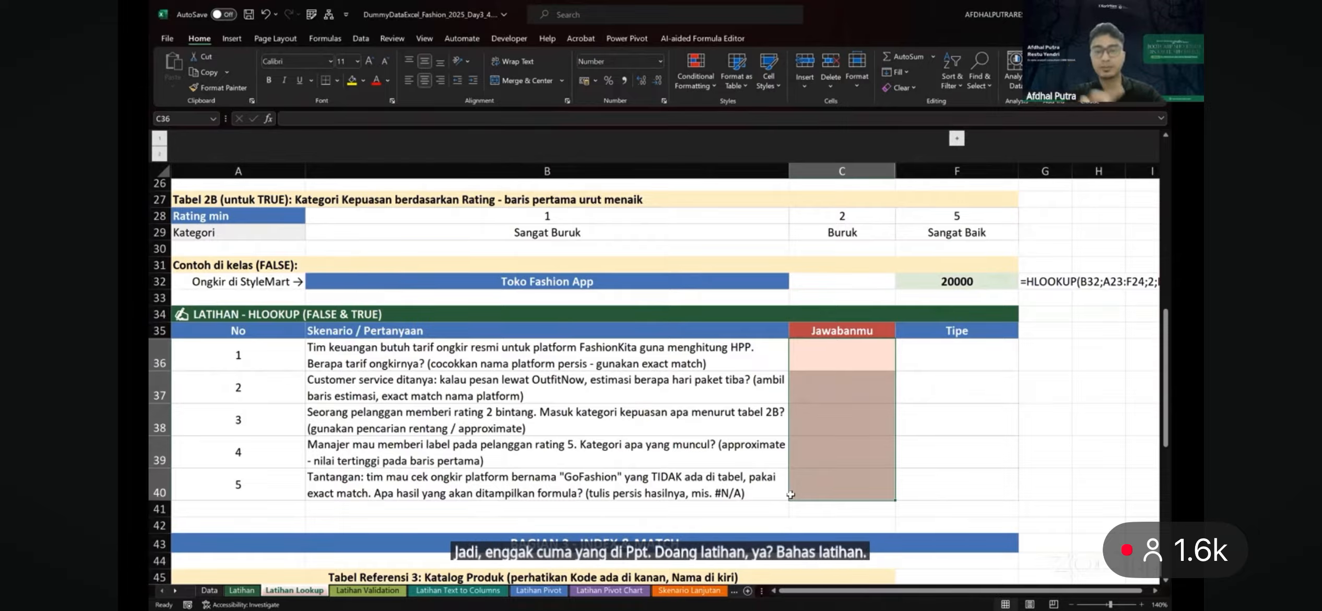
{"action": "left_click_drag", "start_coordinate": [943, 369], "coordinate": [941, 481]}
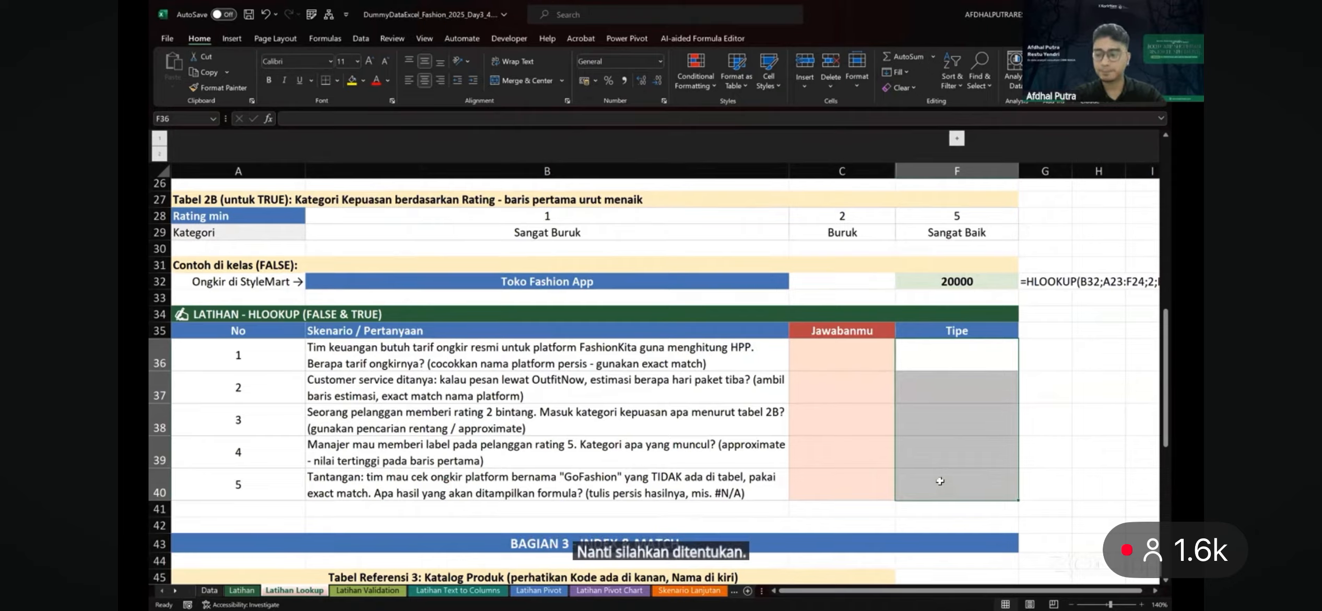
{"action": "scroll", "coordinate": [940, 481], "scroll_direction": "down", "scroll_amount": 4}
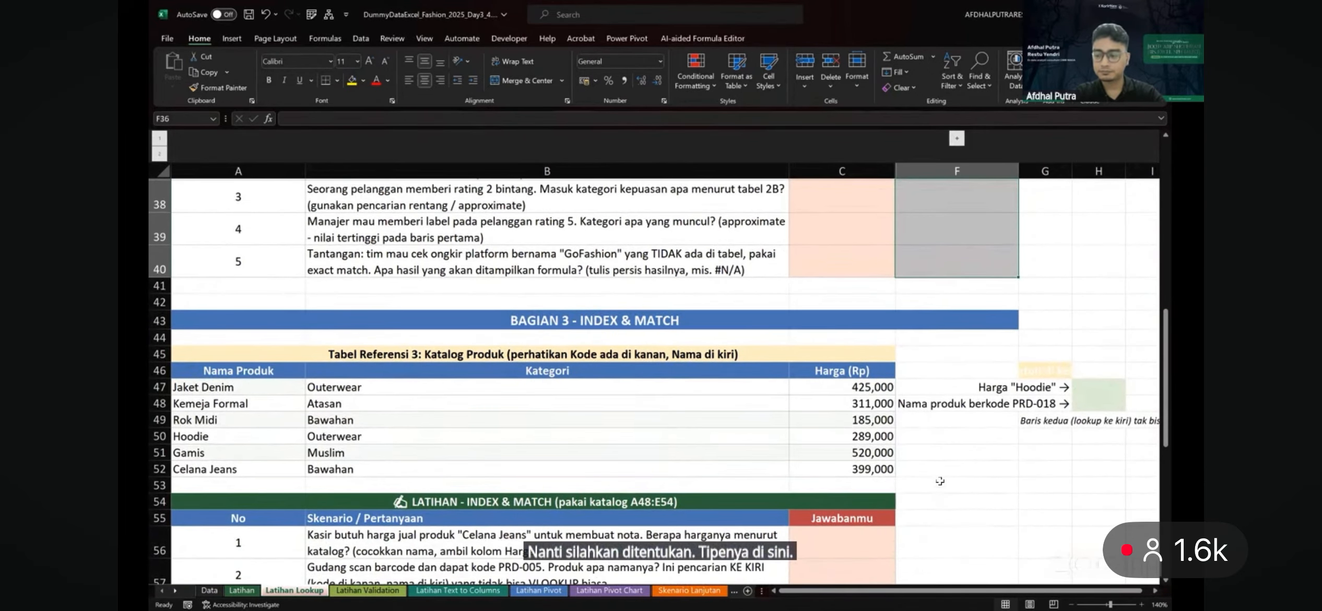
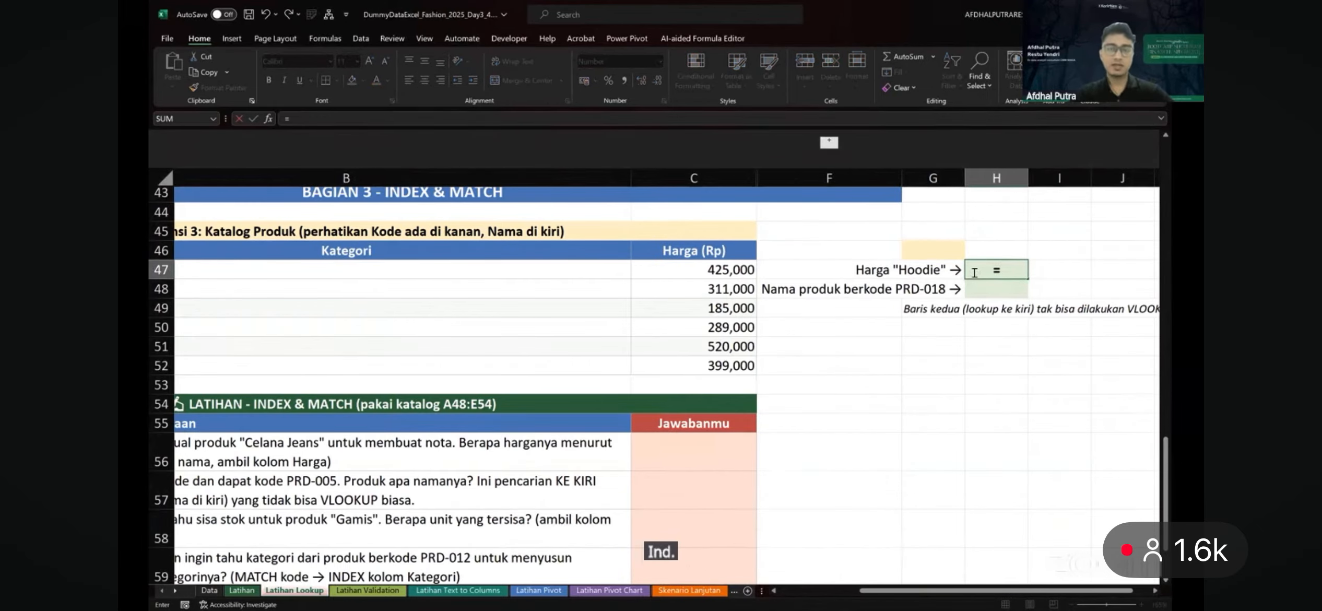
{"action": "key", "text": "alt+Tab"}
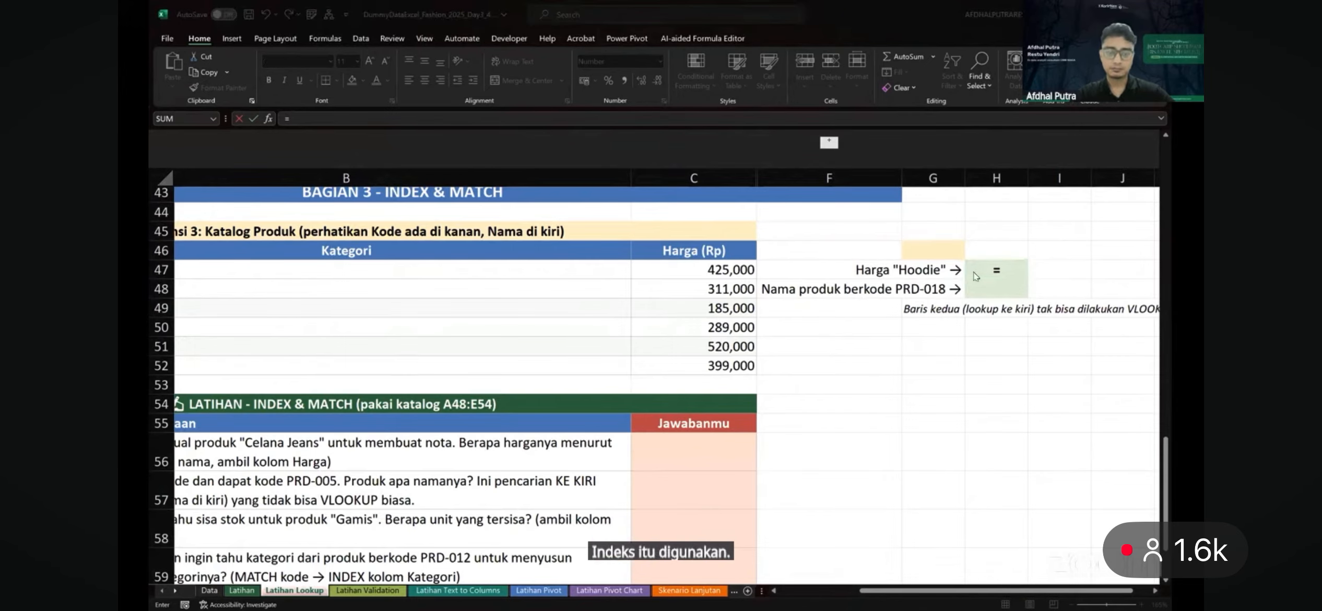
{"action": "left_click", "coordinate": [317, 363]}
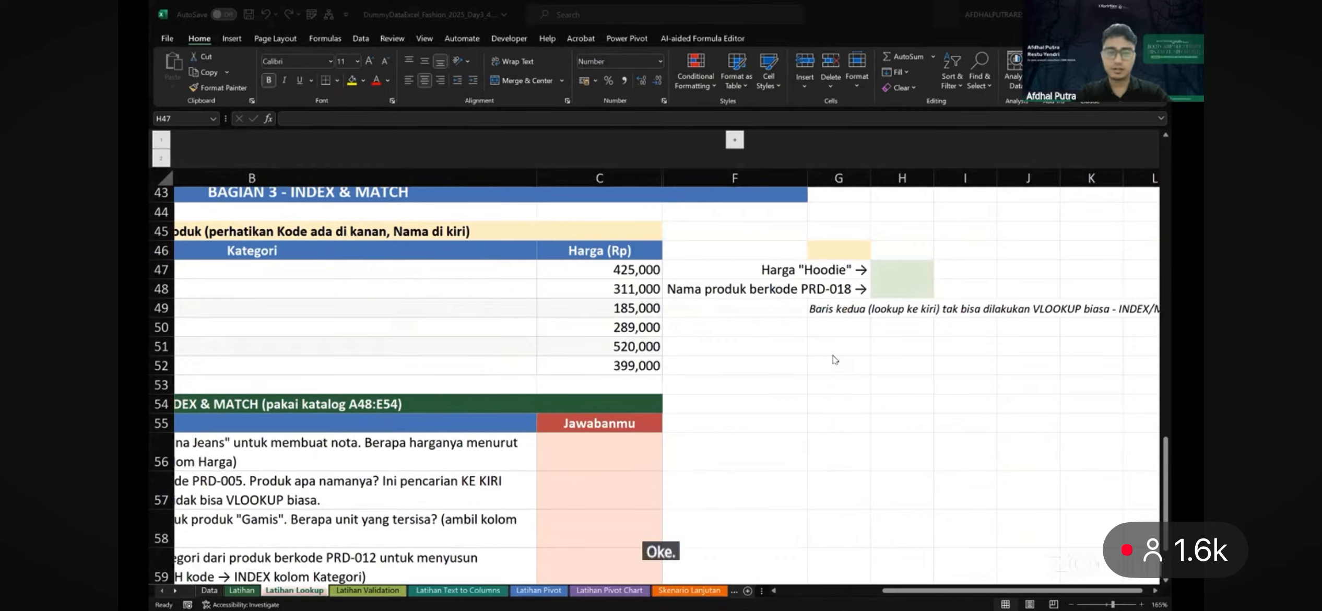
Start an INDEX formula in H47 for the Hoodie price, using C46:C52 as the array
{"action": "left_click", "coordinate": [833, 356]}
{"action": "type", "text": "="}
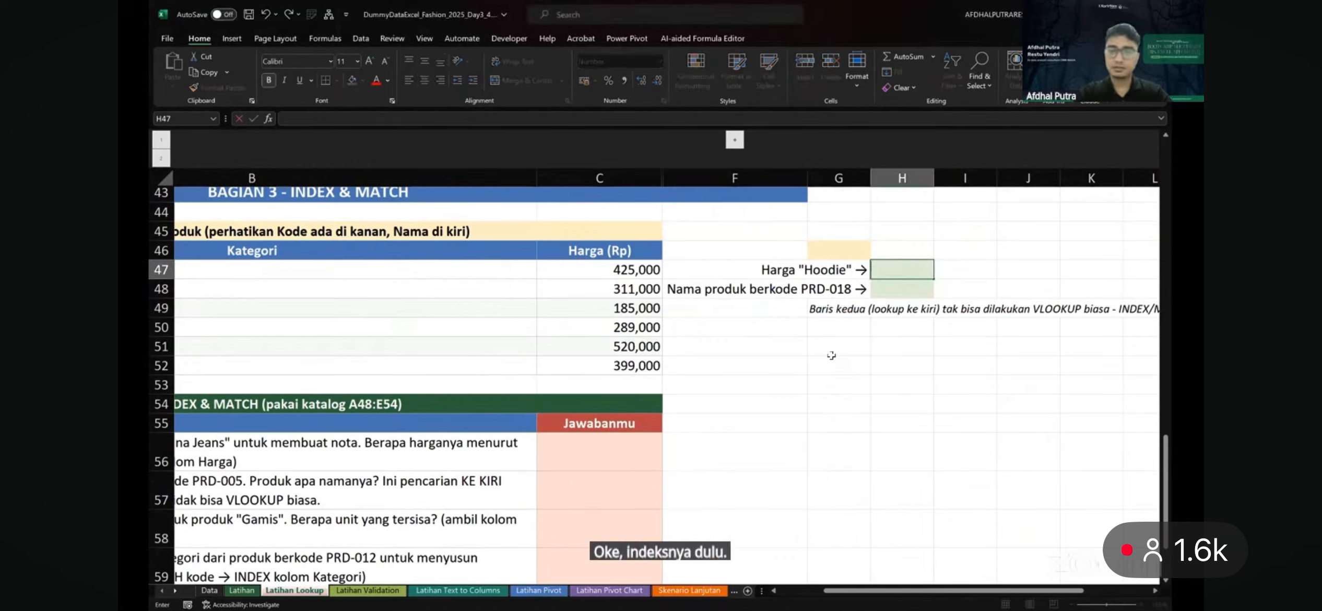
{"action": "type", "text": "=index"}
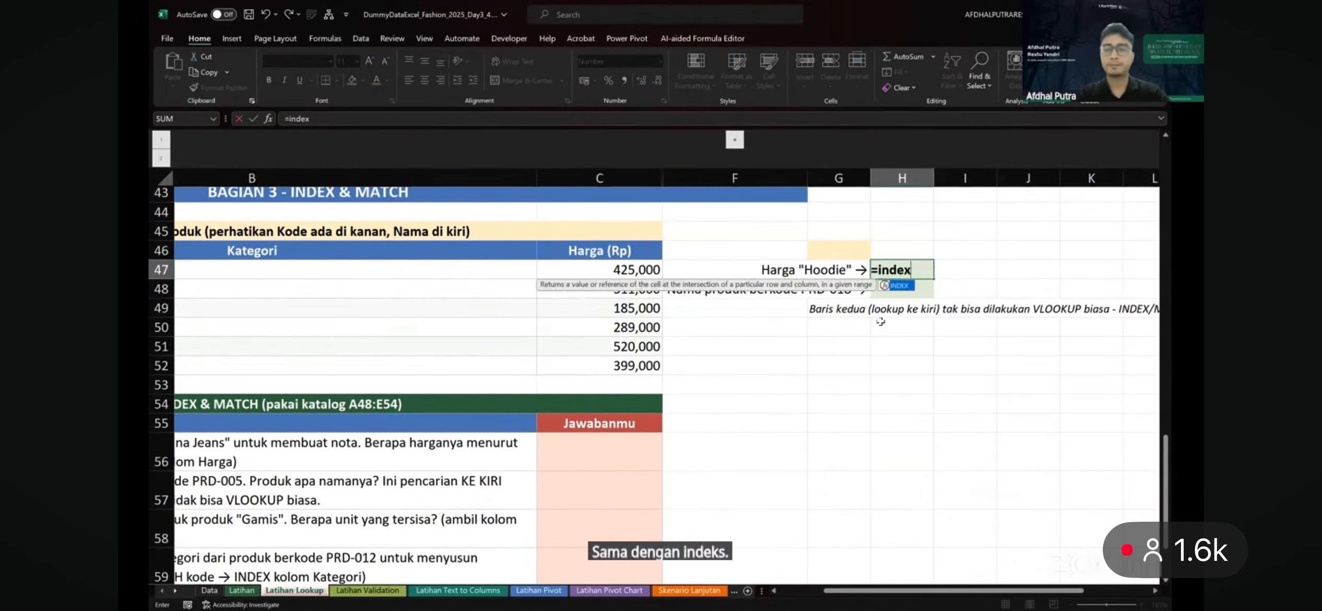
{"action": "key", "text": "Tab"}
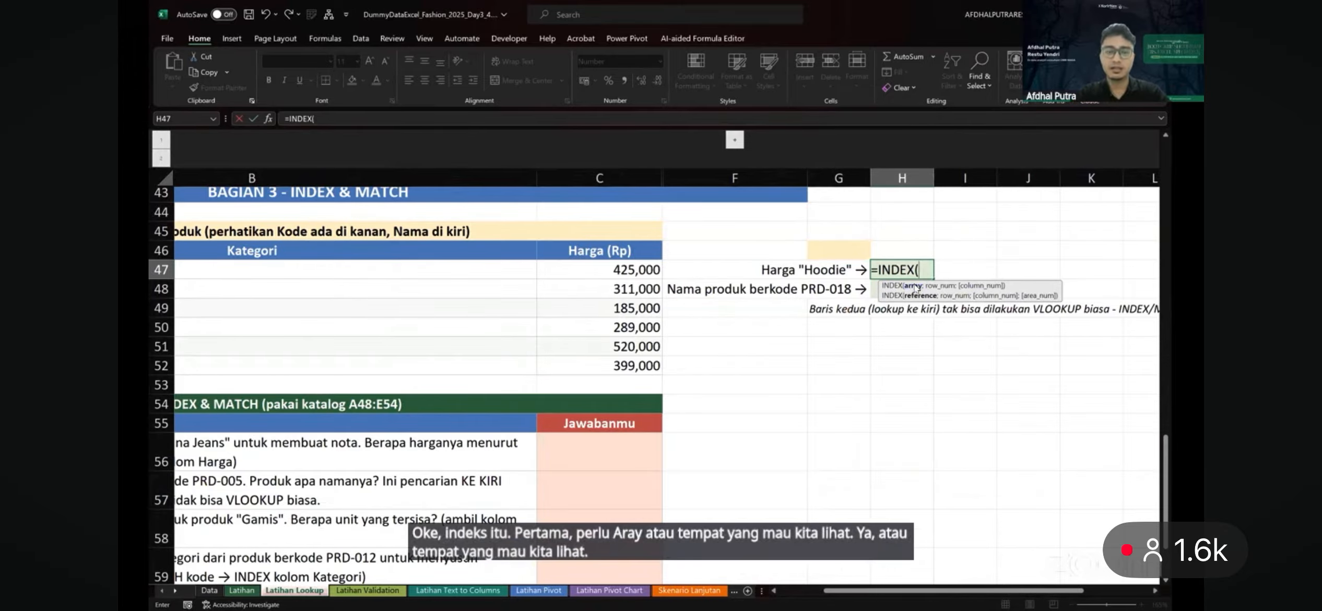
{"action": "scroll", "coordinate": [852, 297], "scroll_direction": "left", "scroll_amount": 5}
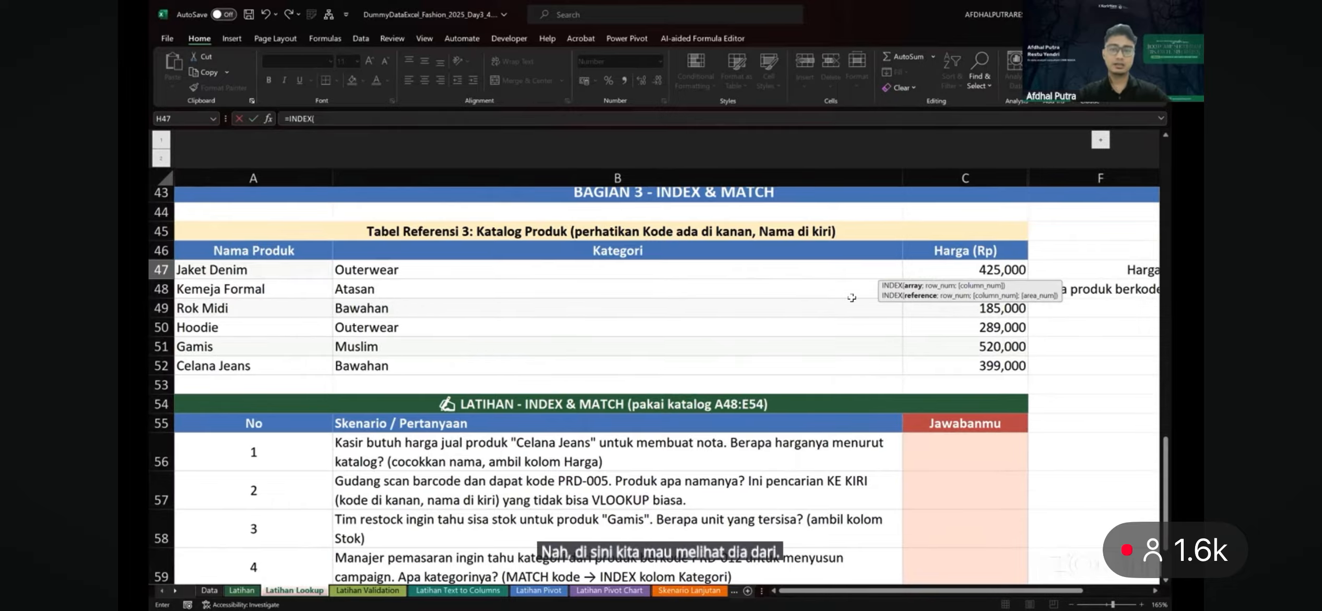
{"action": "left_click_drag", "start_coordinate": [966, 251], "coordinate": [992, 368]}
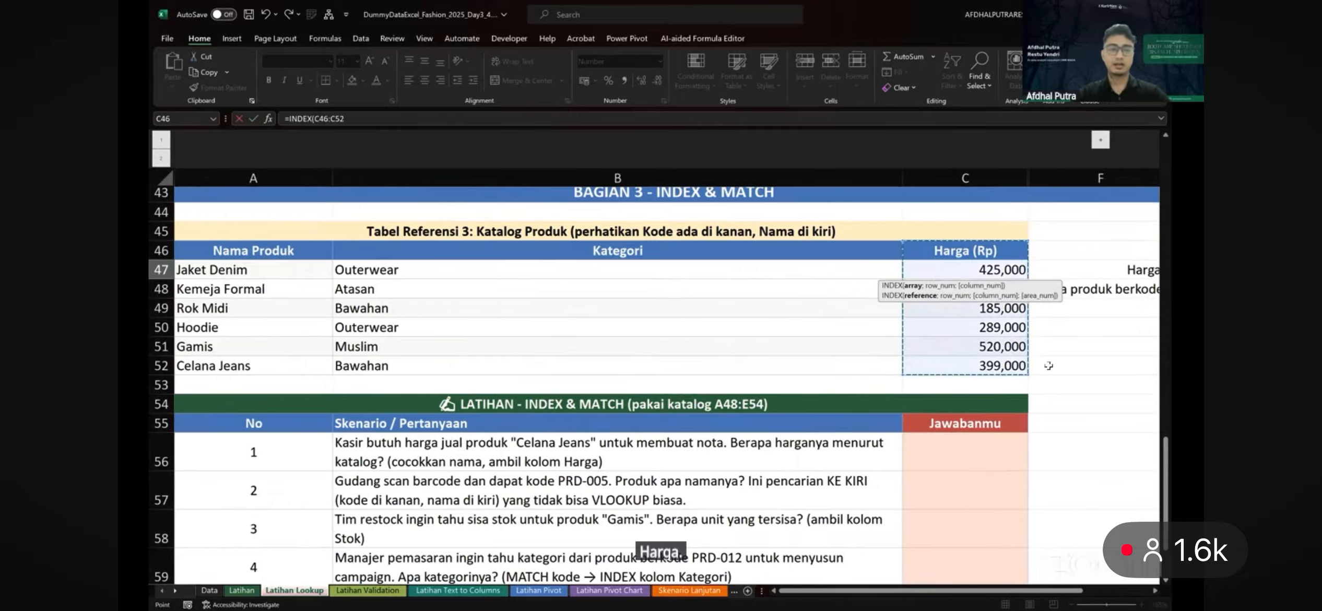
Change the INDEX array to the price cells C47:C52 without the header and continue to the row number argument
{"action": "scroll", "coordinate": [1048, 365], "scroll_direction": "right", "scroll_amount": 5}
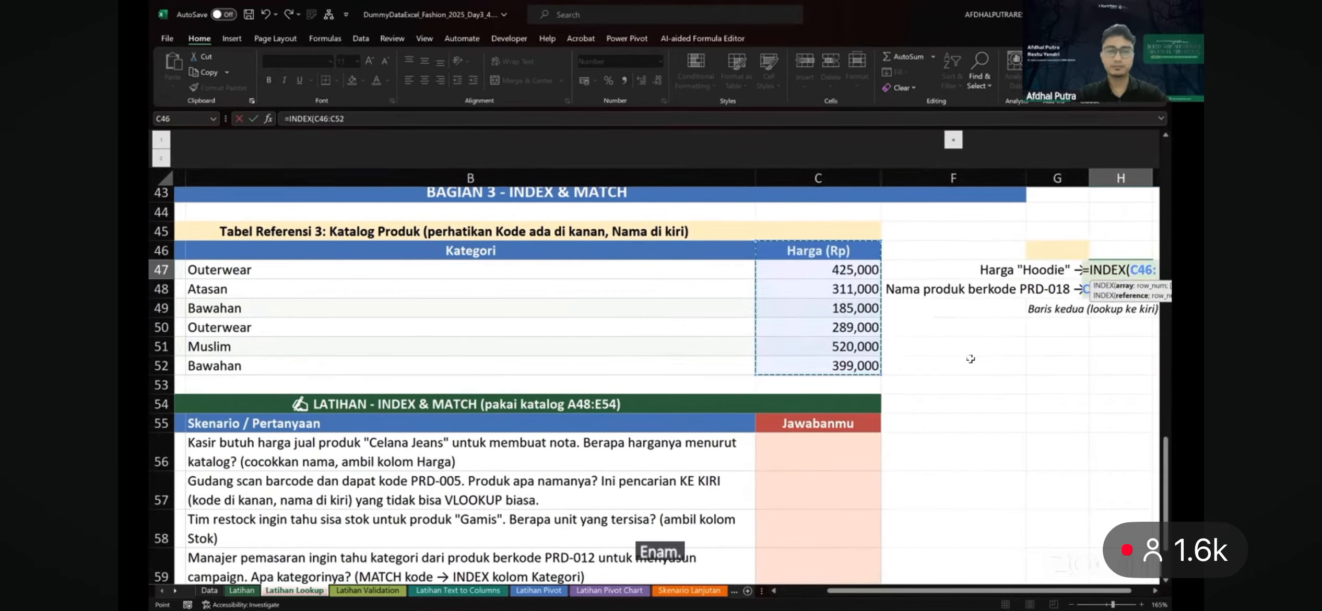
{"action": "scroll", "coordinate": [971, 359], "scroll_direction": "right", "scroll_amount": 2}
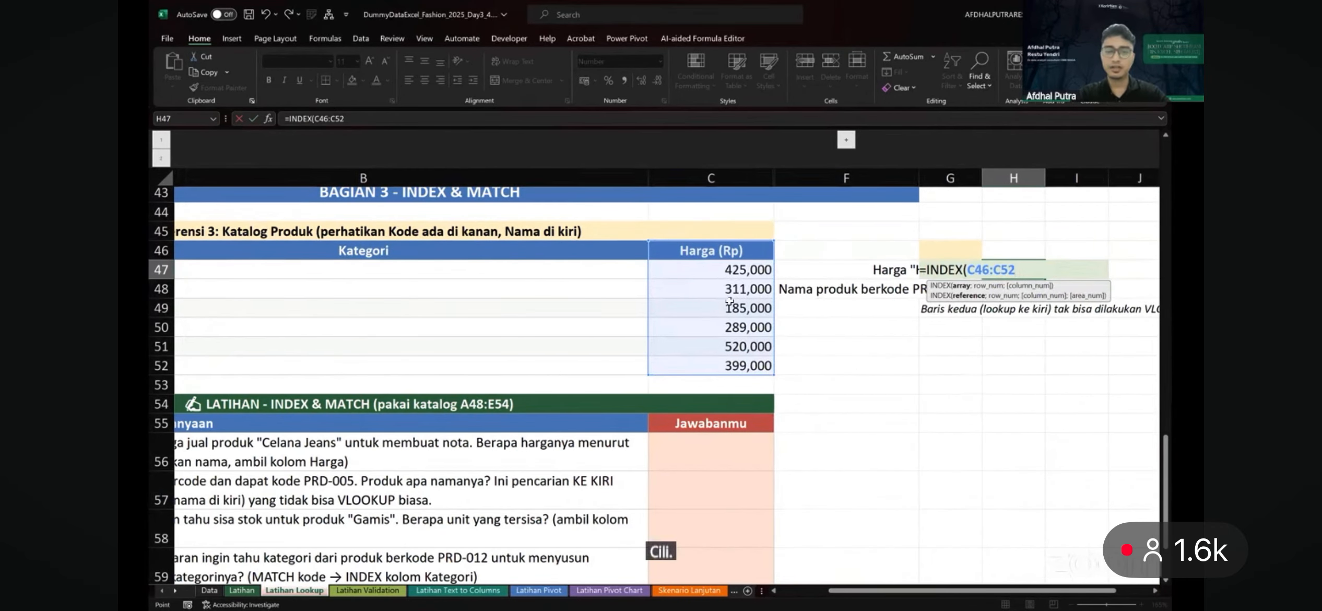
{"action": "left_click_drag", "start_coordinate": [729, 270], "coordinate": [731, 366]}
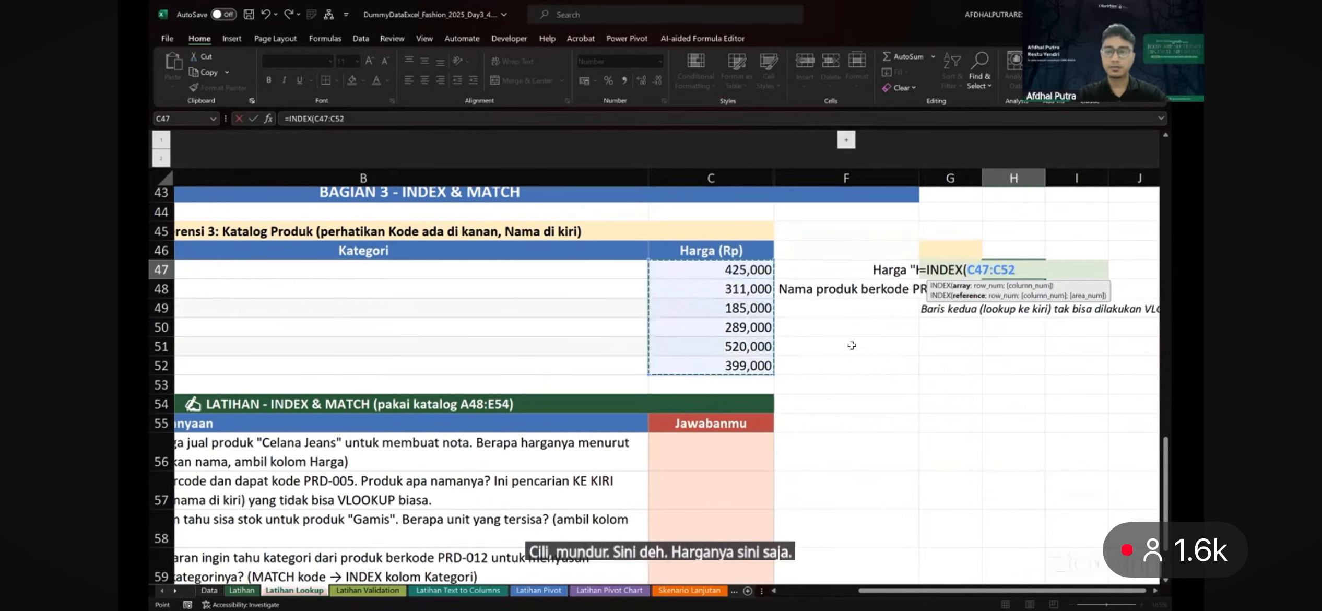
{"action": "scroll", "coordinate": [852, 345], "scroll_direction": "right", "scroll_amount": 2}
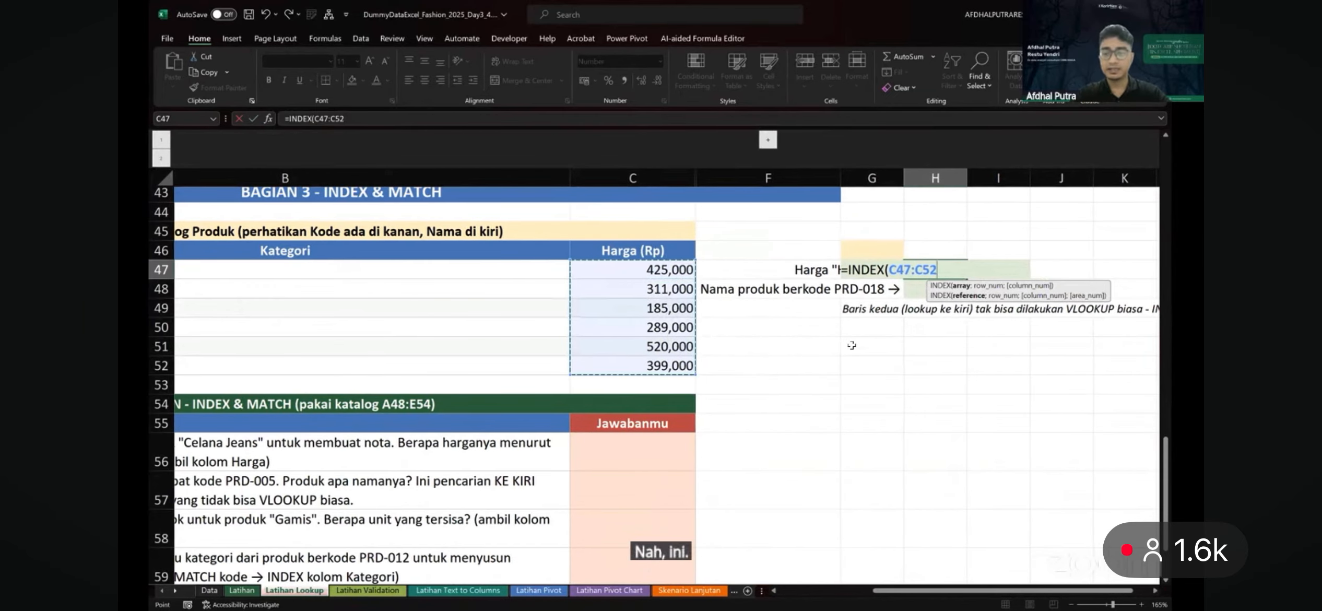
{"action": "type", "text": ";"}
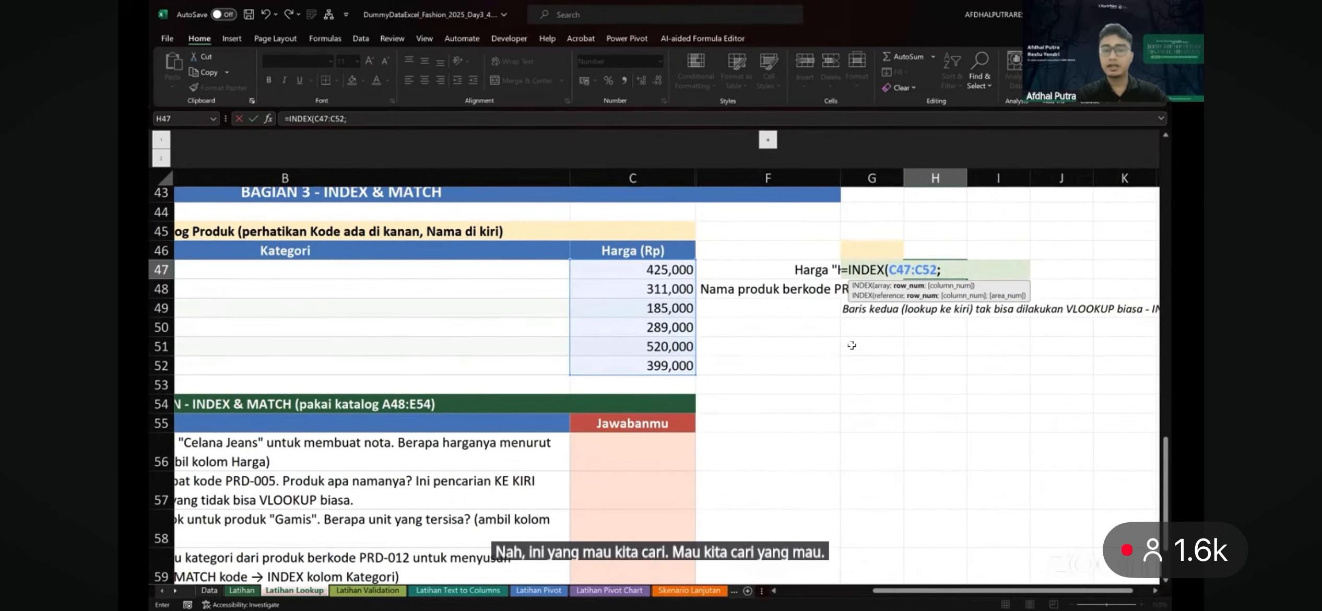
Set the INDEX row number to 4 for Hoodie and enter the formula in H47
{"action": "scroll", "coordinate": [851, 345], "scroll_direction": "left", "scroll_amount": 5}
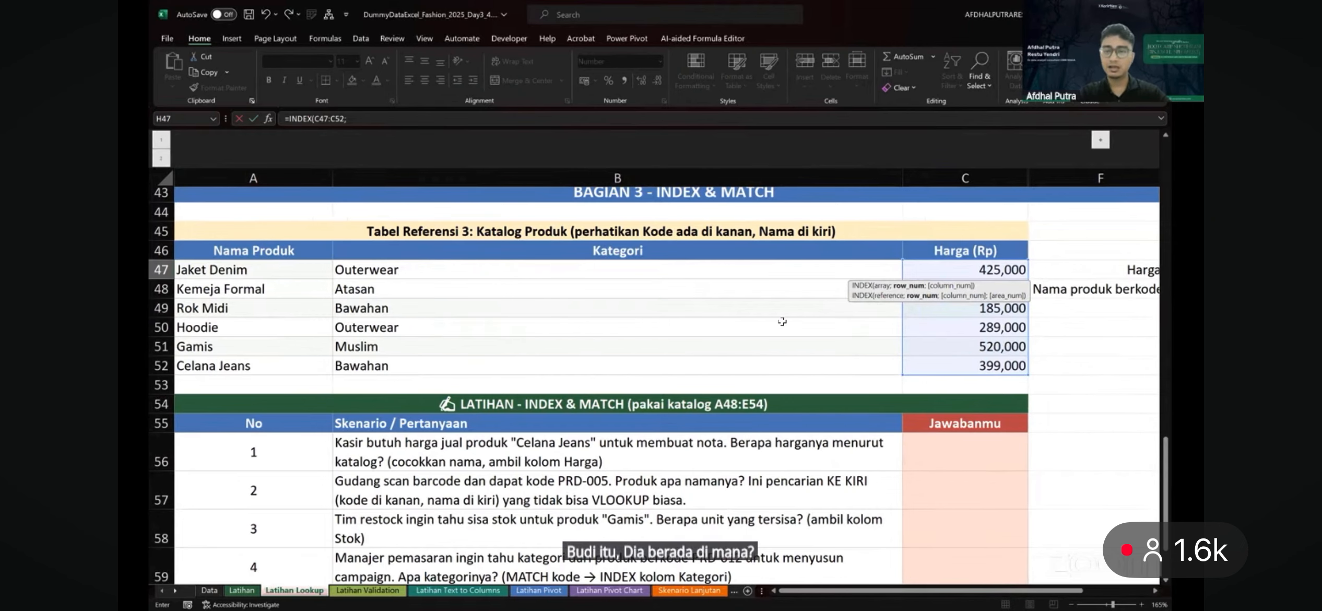
{"action": "scroll", "coordinate": [782, 322], "scroll_direction": "right", "scroll_amount": 5}
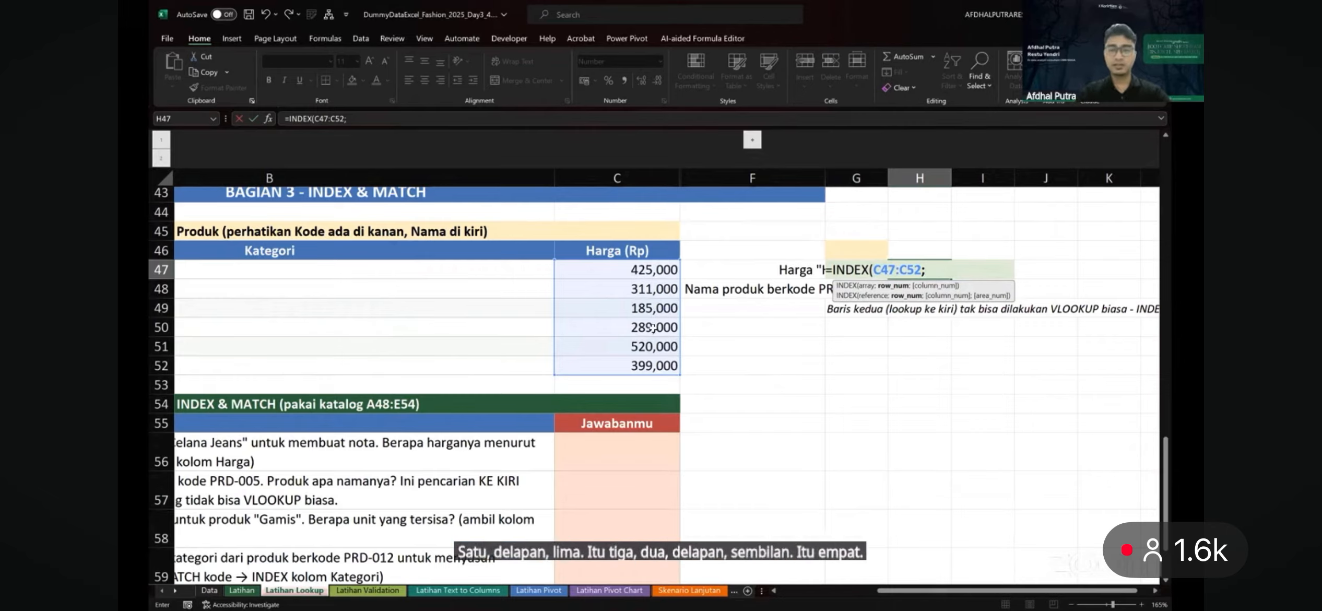
{"action": "type", "text": "4"}
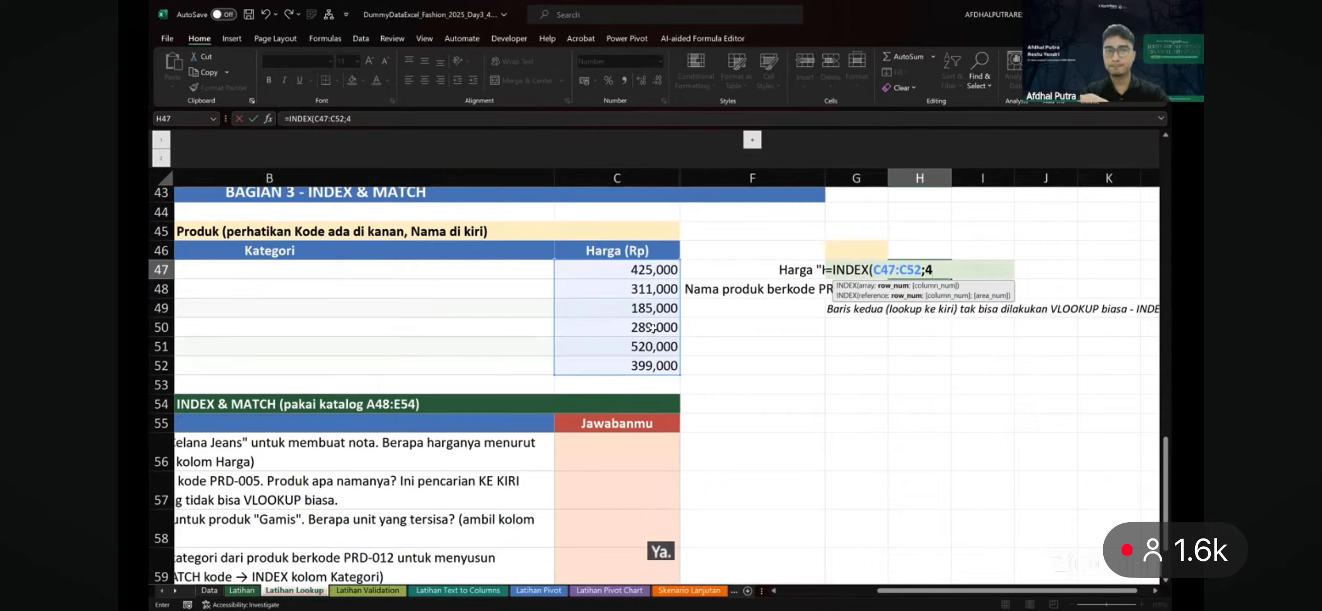
{"action": "key", "text": "Return"}
{"action": "key", "text": "Up"}
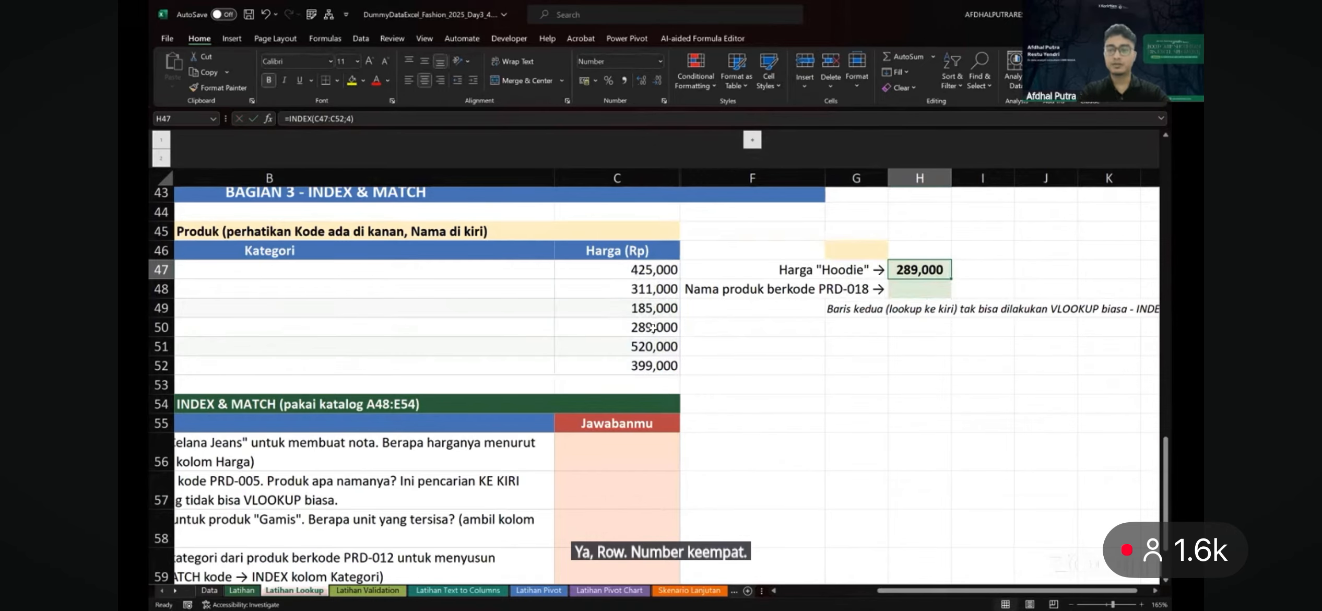
Show the formula text of H47 in I47 with =FORMULATEXT(H47)
{"action": "key", "text": "Right"}
{"action": "key", "text": "Right"}
{"action": "key", "text": "Right"}
{"action": "key", "text": "Right"}
{"action": "key", "text": "Right"}
{"action": "key", "text": "Left"}
{"action": "key", "text": "Left"}
{"action": "key", "text": "Left"}
{"action": "key", "text": "Left"}
{"action": "type", "text": "="}
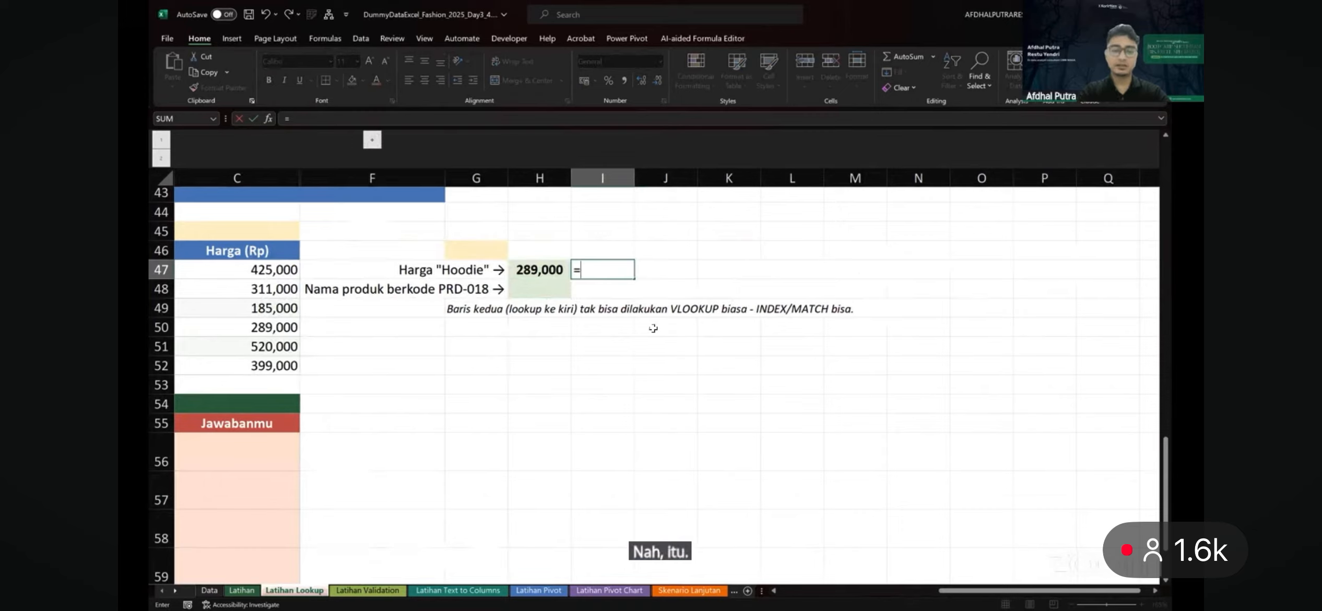
{"action": "type", "text": "FORMULATEXT(H47)"}
{"action": "key", "text": "Return"}
Review the INDEX formula in H47, checking its price array and the hard-coded row number argument
{"action": "key", "text": "Up"}
{"action": "key", "text": "Left"}
{"action": "key", "text": "F2"}
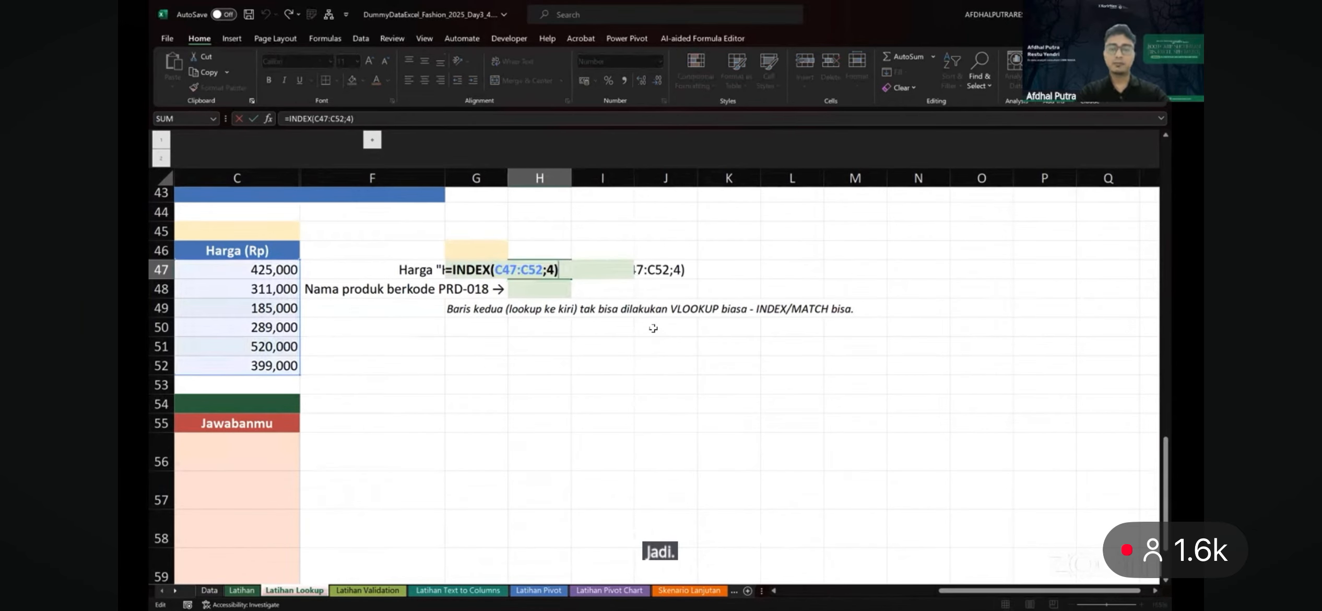
{"action": "scroll", "coordinate": [551, 348], "scroll_direction": "left", "scroll_amount": 3}
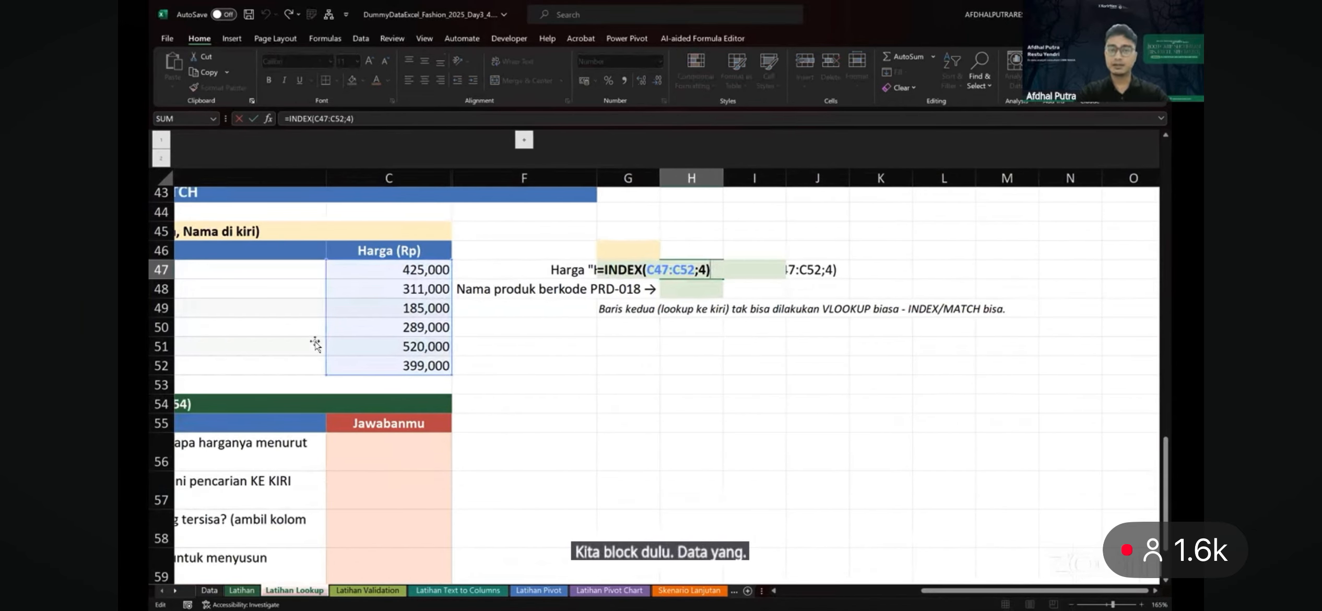
{"action": "left_click", "coordinate": [706, 273]}
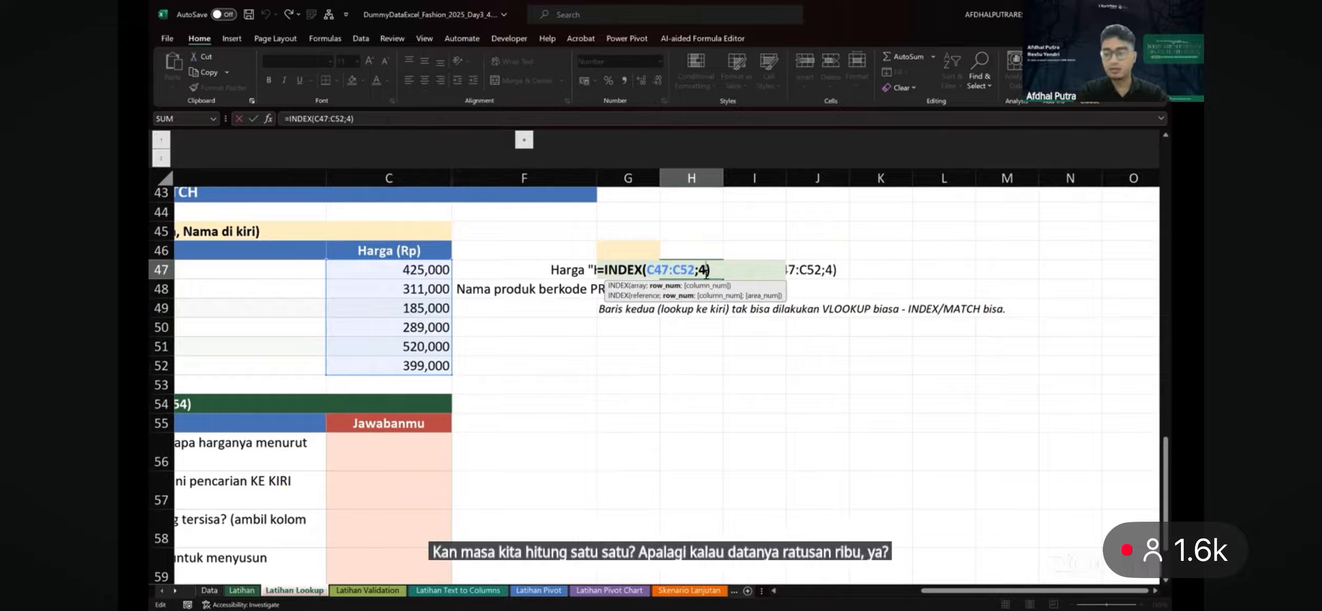
{"action": "key", "text": "Return"}
Copy the FORMULATEXT formula from I47 to I46 so it refers to H46
{"action": "key", "text": "Up"}
{"action": "key", "text": "Up"}
{"action": "key", "text": "Right"}
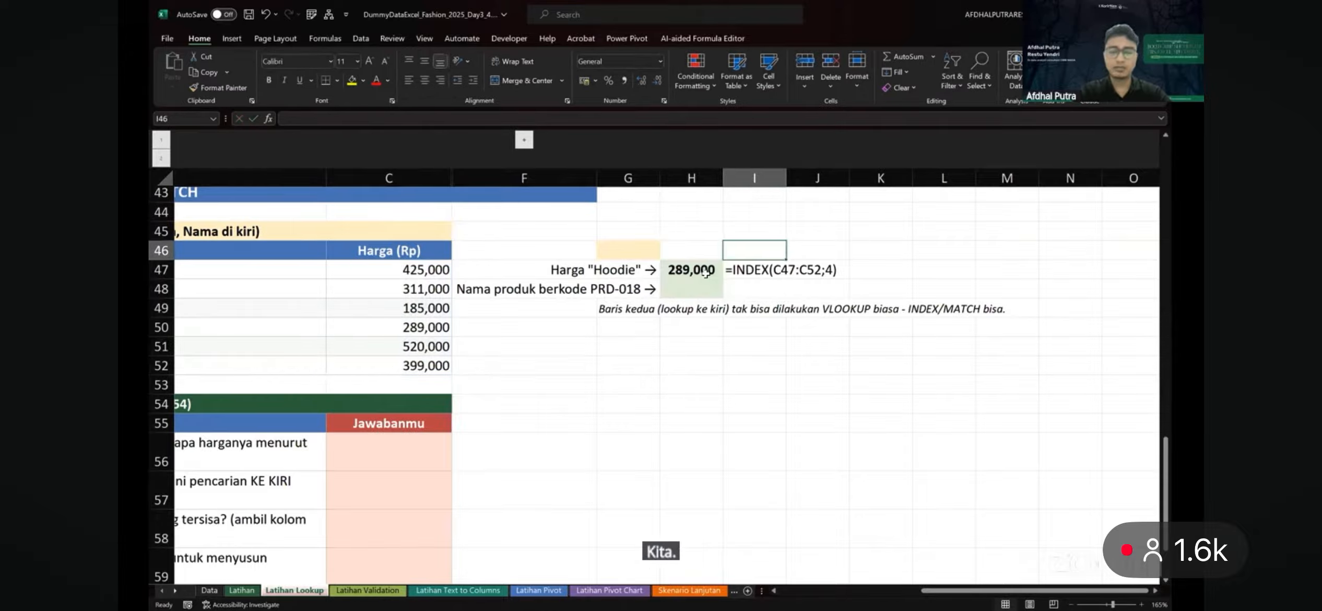
{"action": "type", "text": "="}
{"action": "key", "text": "Escape"}
{"action": "key", "text": "Down"}
{"action": "key", "text": "ctrl+c"}
{"action": "key", "text": "Up"}
{"action": "key", "text": "ctrl+v"}
{"action": "key", "text": "Left"}
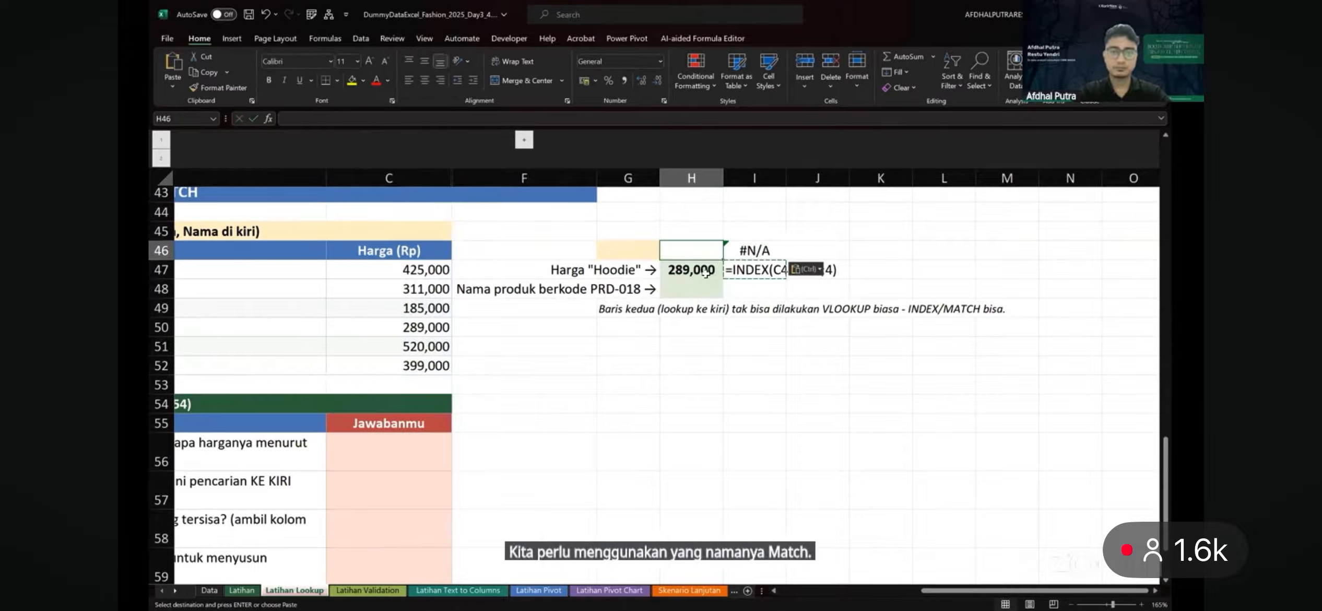
{"action": "type", "text": "="}
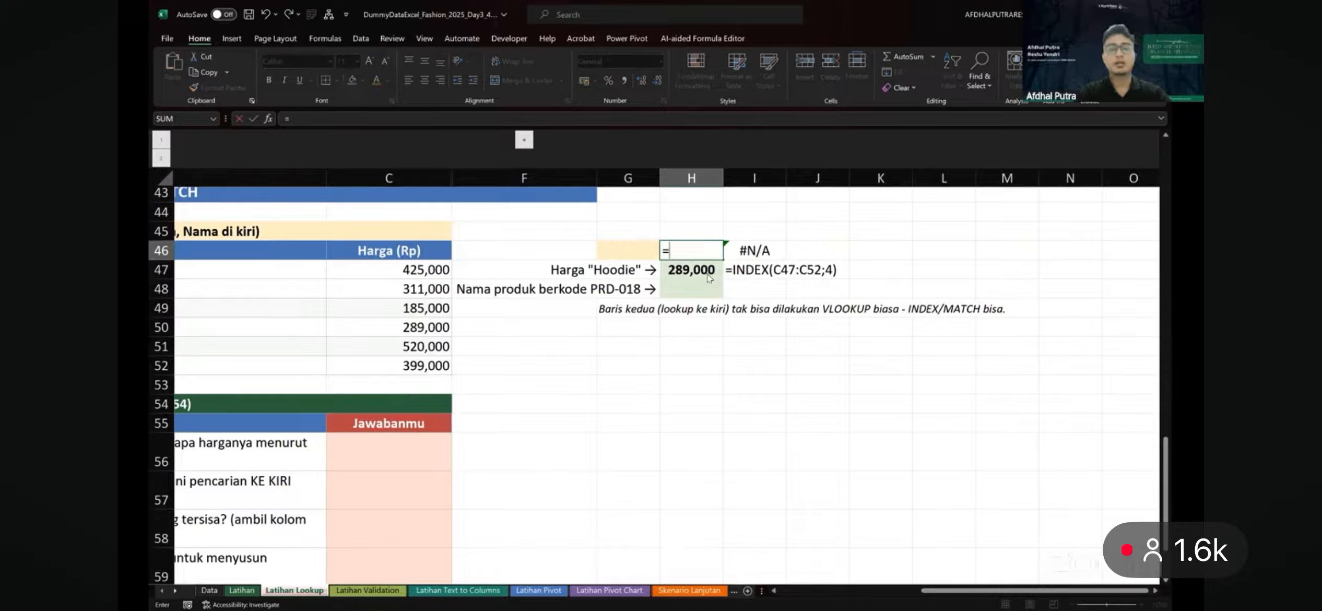
{"action": "type", "text": "MATCH("}
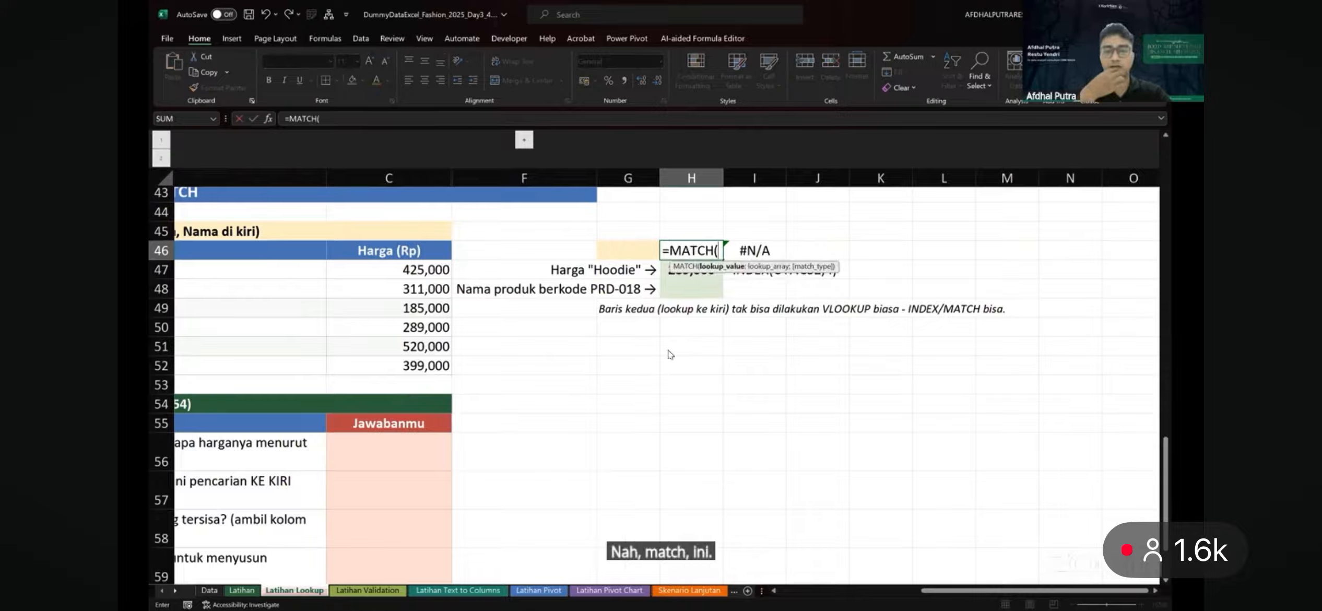
{"action": "key", "text": "alt+Tab"}
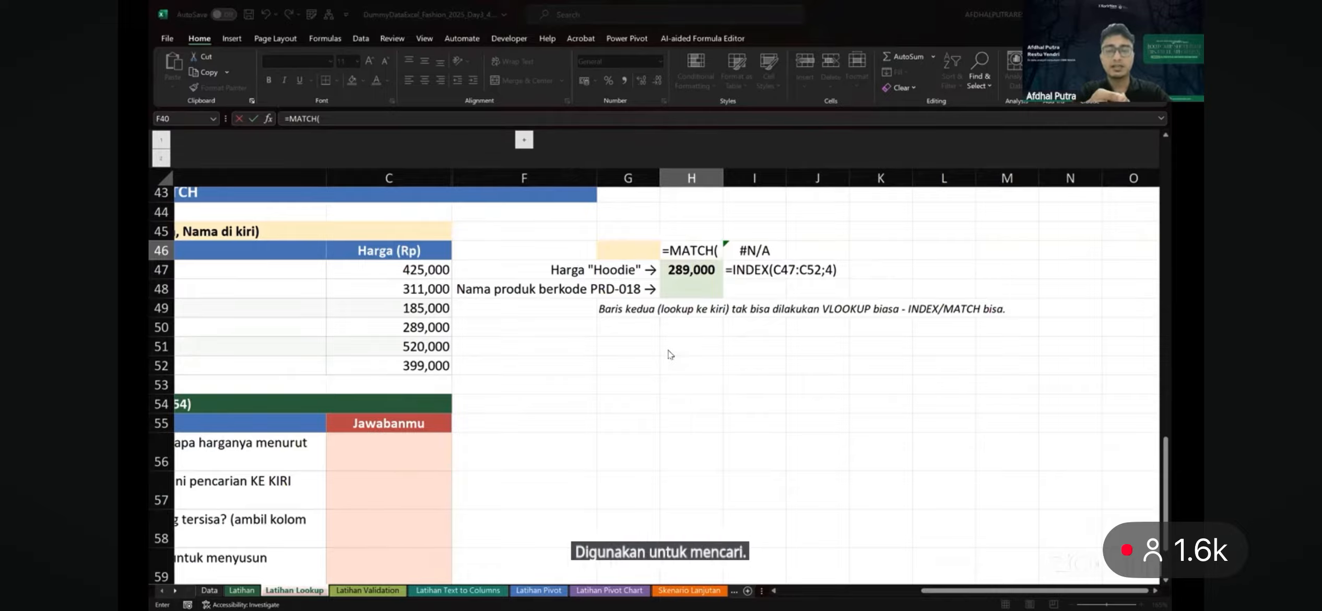
{"action": "key", "text": "alt+Tab"}
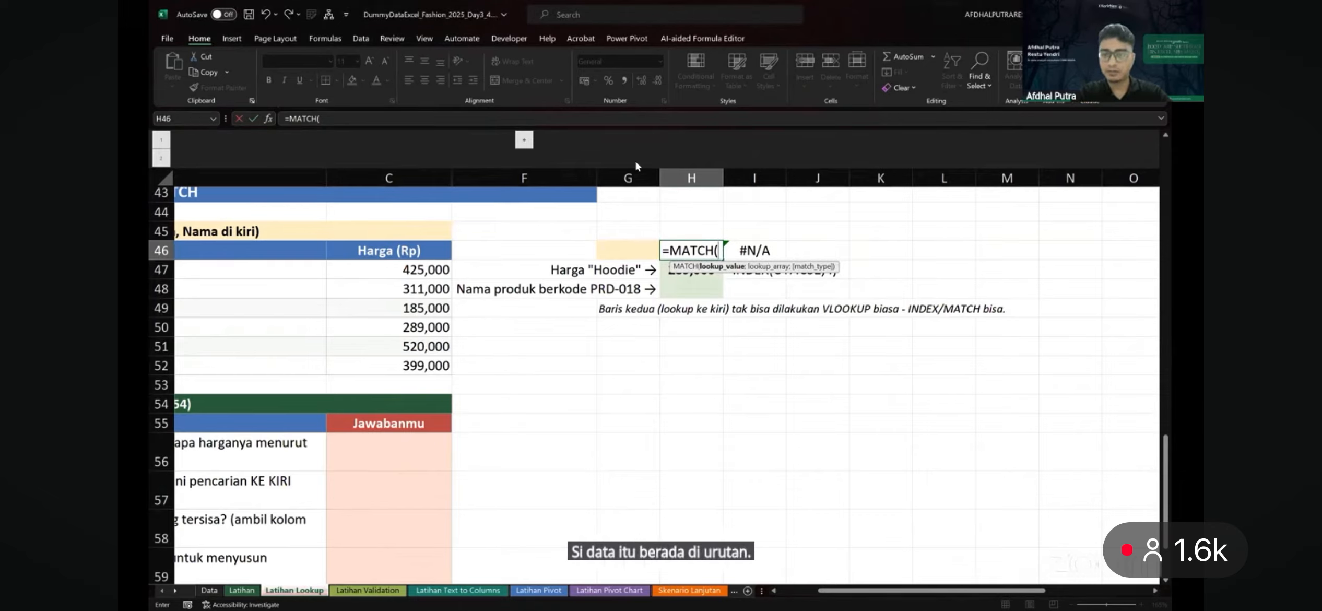
{"action": "key", "text": "alt+Tab"}
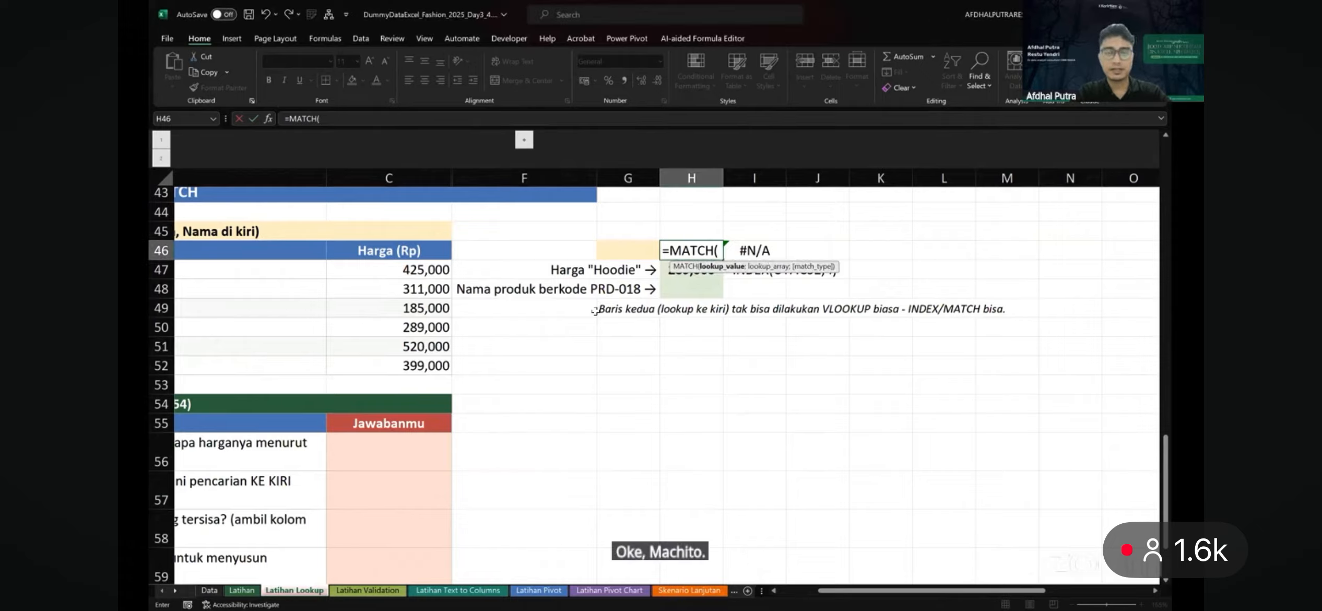
{"action": "key", "text": "alt+Tab"}
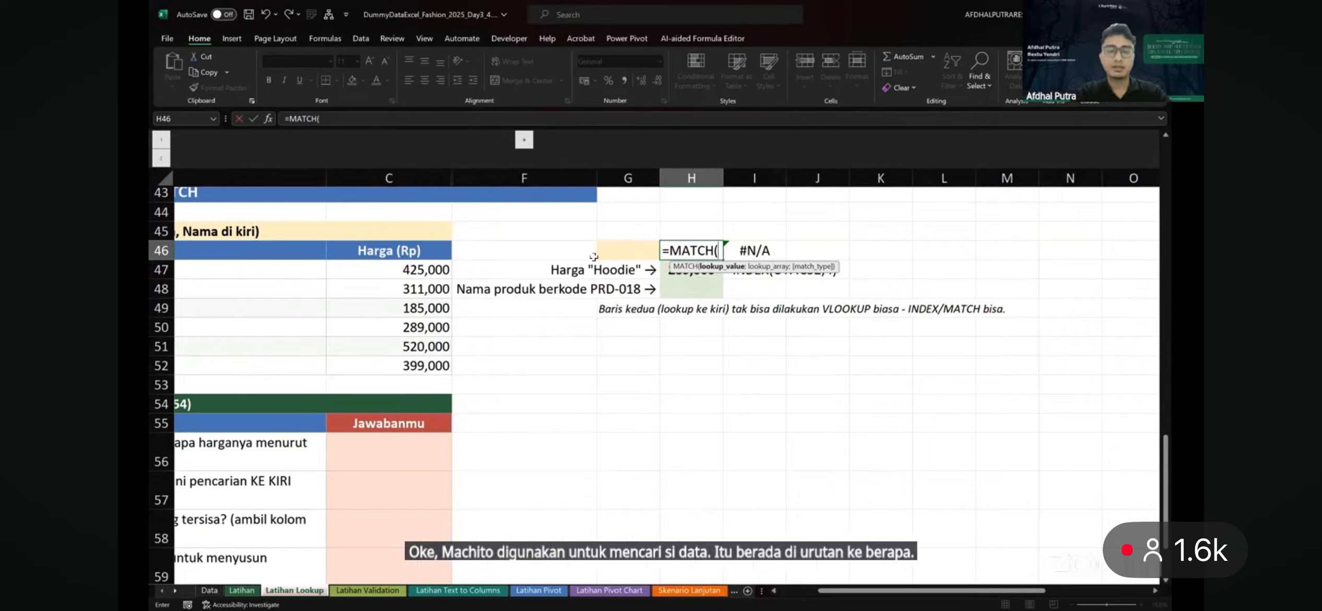
{"action": "key", "text": "Escape"}
Enter Hoodie as the lookup value in G46 and set its font colour to black
{"action": "left_click", "coordinate": [626, 249]}
{"action": "type", "text": "Hoodie"}
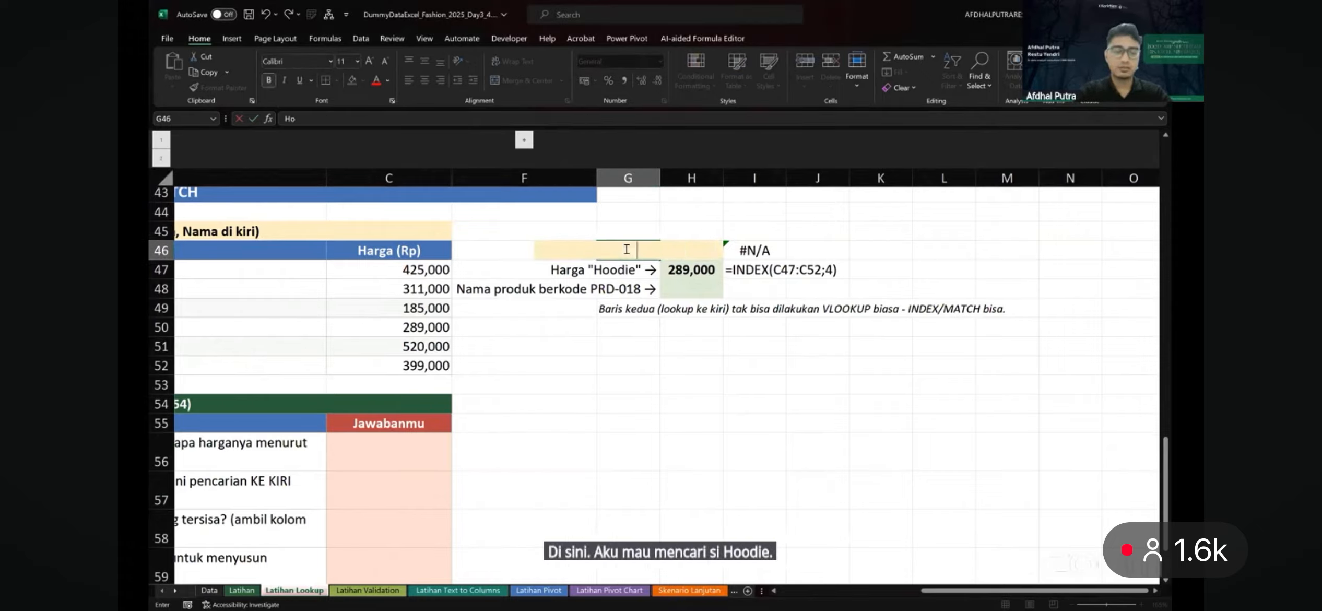
{"action": "key", "text": "Return"}
{"action": "left_click", "coordinate": [626, 249]}
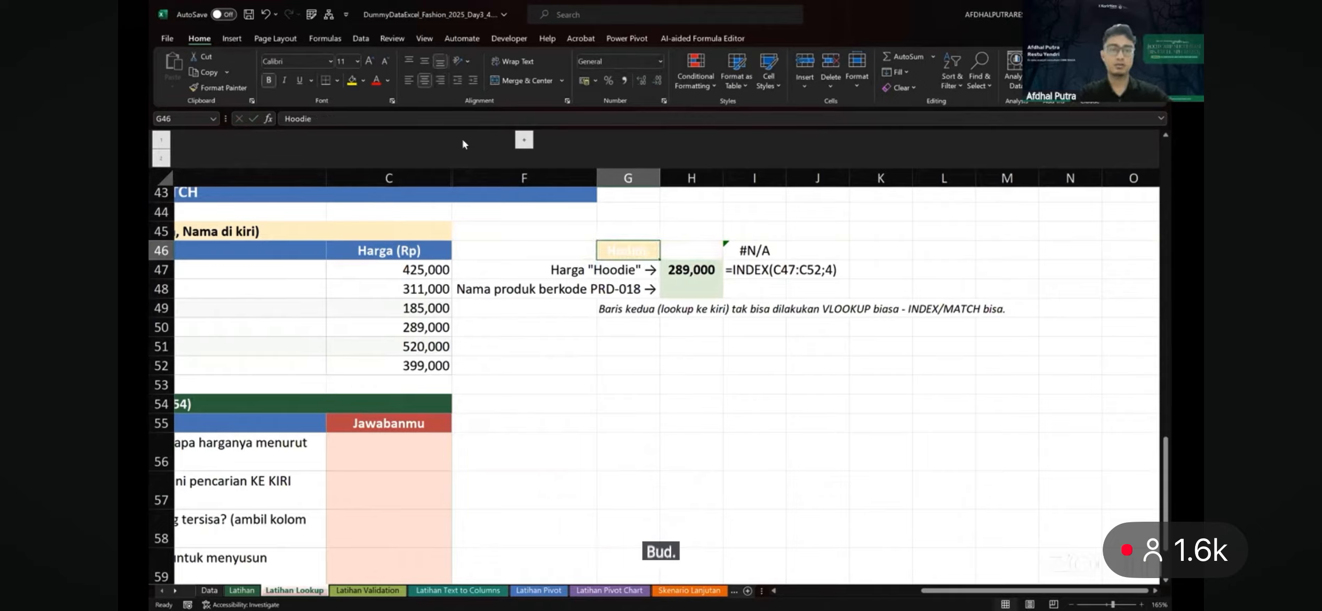
{"action": "left_click", "coordinate": [387, 81]}
{"action": "left_click", "coordinate": [385, 129]}
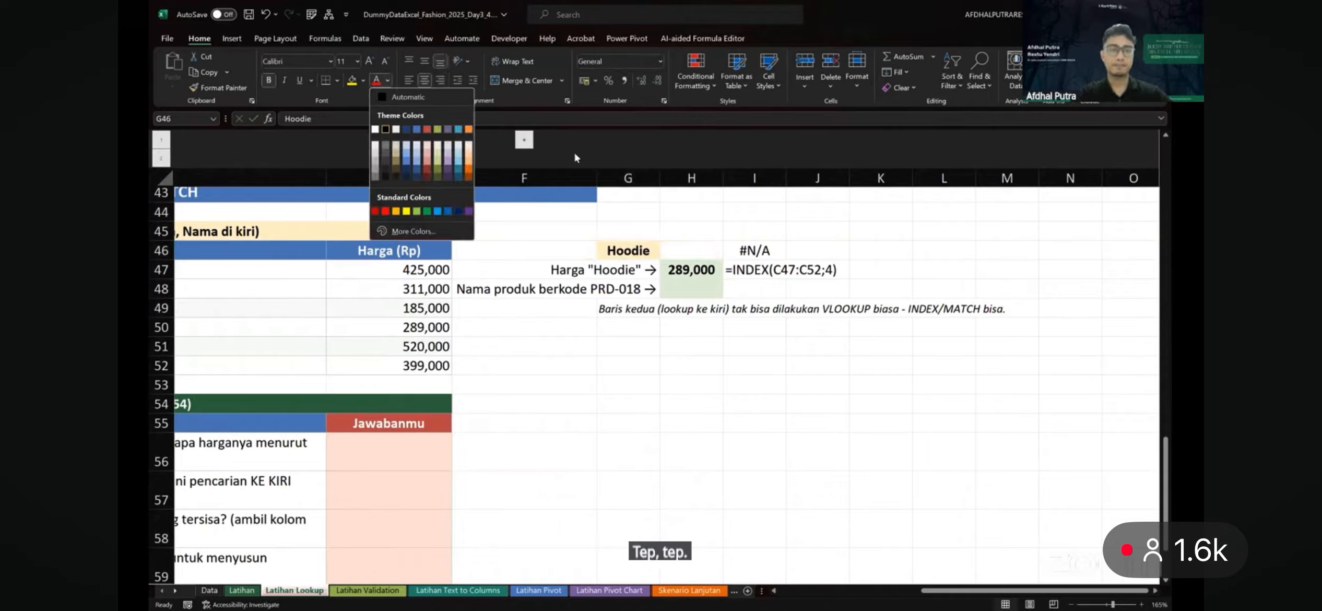
Start a MATCH formula in H46 with G46 as the lookup value and continue to the lookup array
{"action": "left_click", "coordinate": [685, 253]}
{"action": "type", "text": "="}
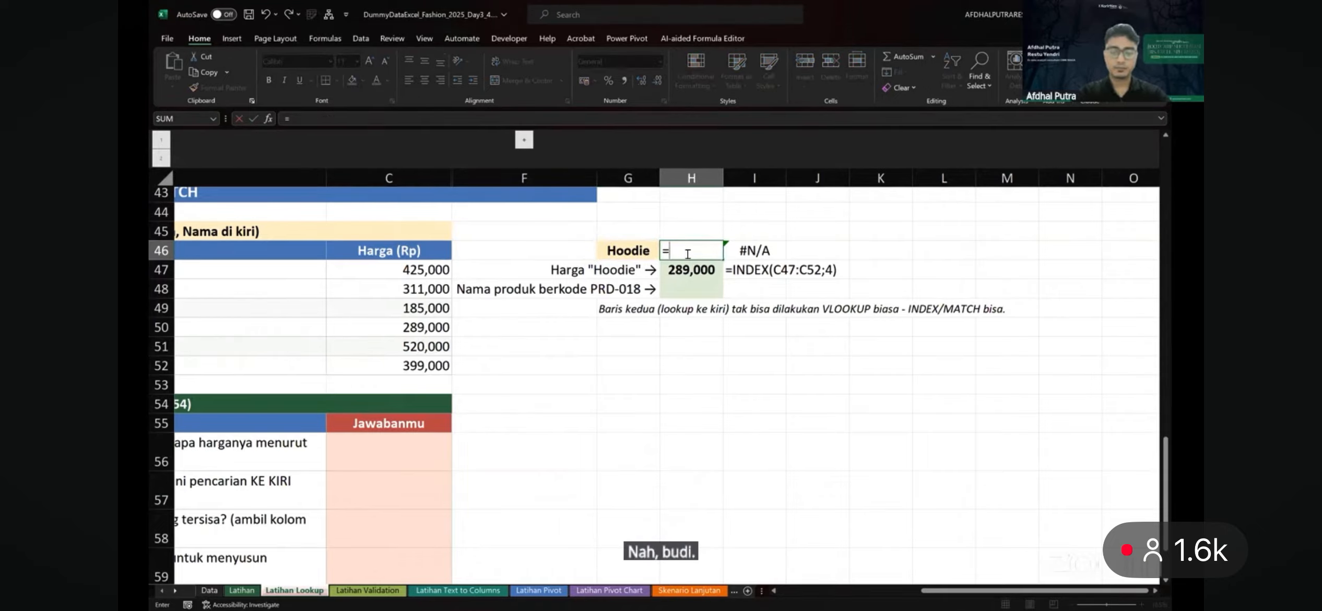
{"action": "type", "text": "MATCH("}
{"action": "key", "text": "Left"}
{"action": "type", "text": ";"}
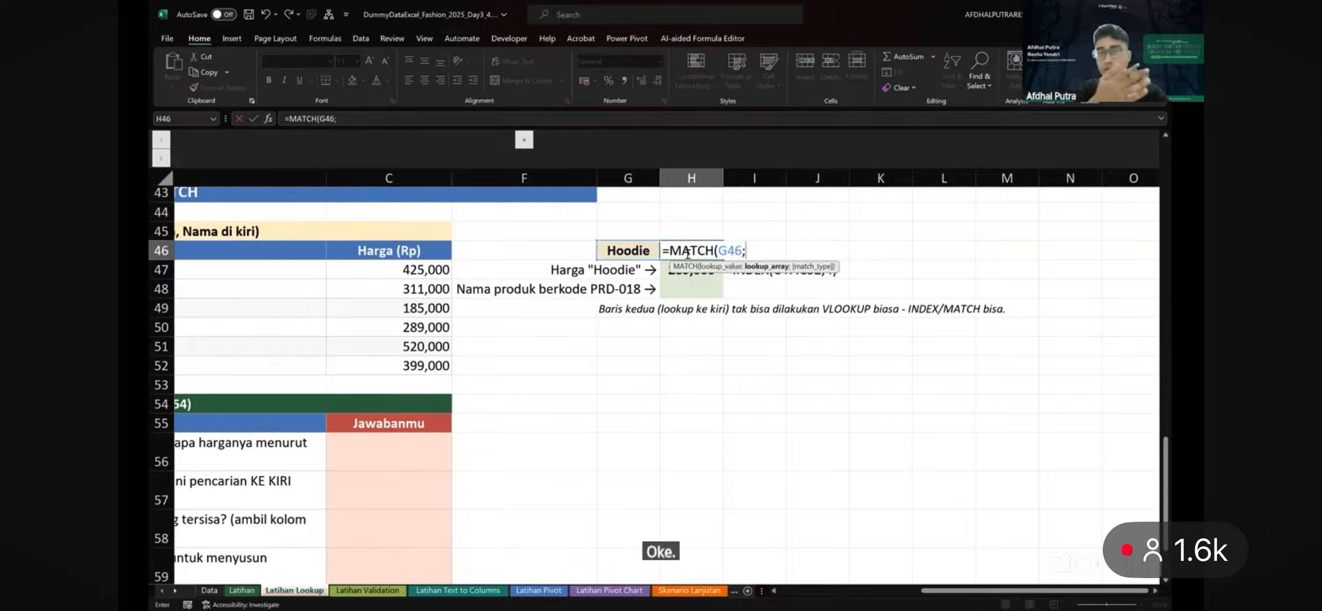
Use the product names A47:A52 as the MATCH lookup array, set the match type to 0, and enter the formula in H46
{"action": "scroll", "coordinate": [256, 264], "scroll_direction": "left", "scroll_amount": 5}
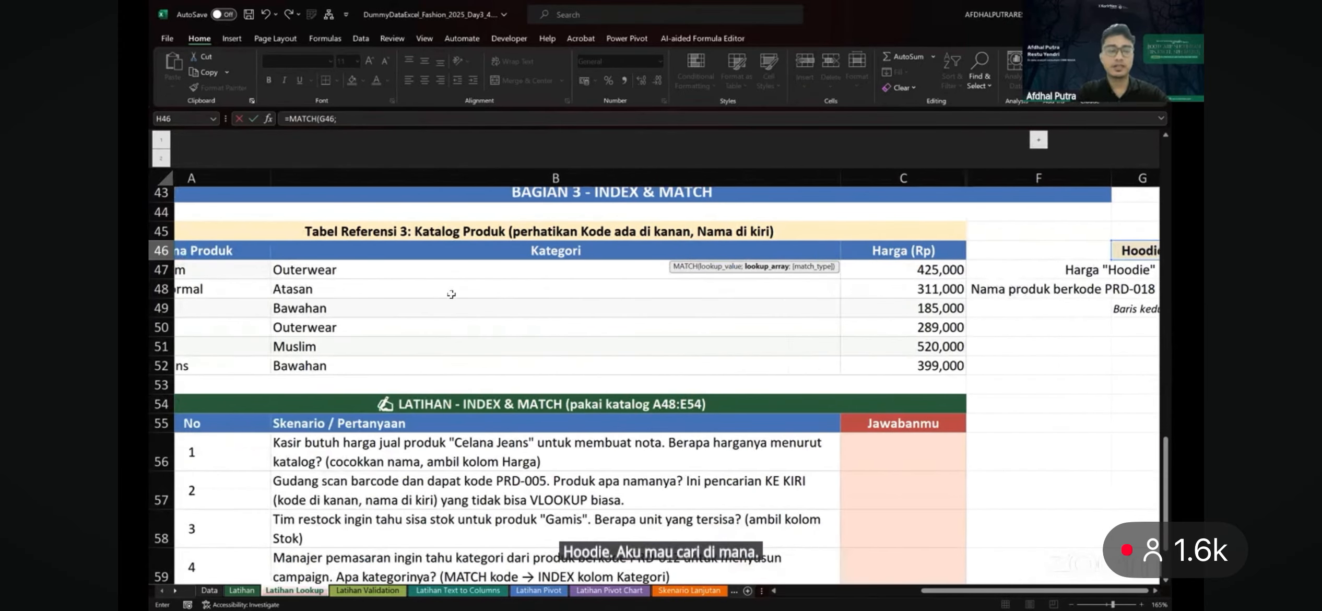
{"action": "left_click_drag", "start_coordinate": [257, 264], "coordinate": [257, 366]}
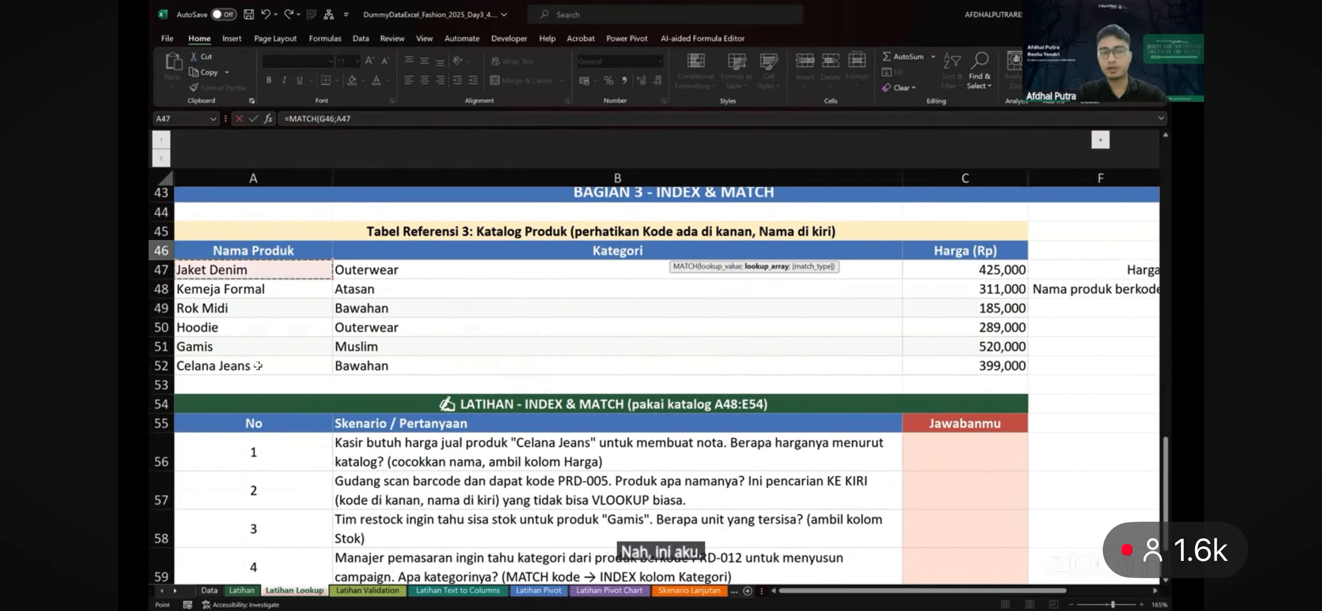
{"action": "scroll", "coordinate": [610, 352], "scroll_direction": "right", "scroll_amount": 5}
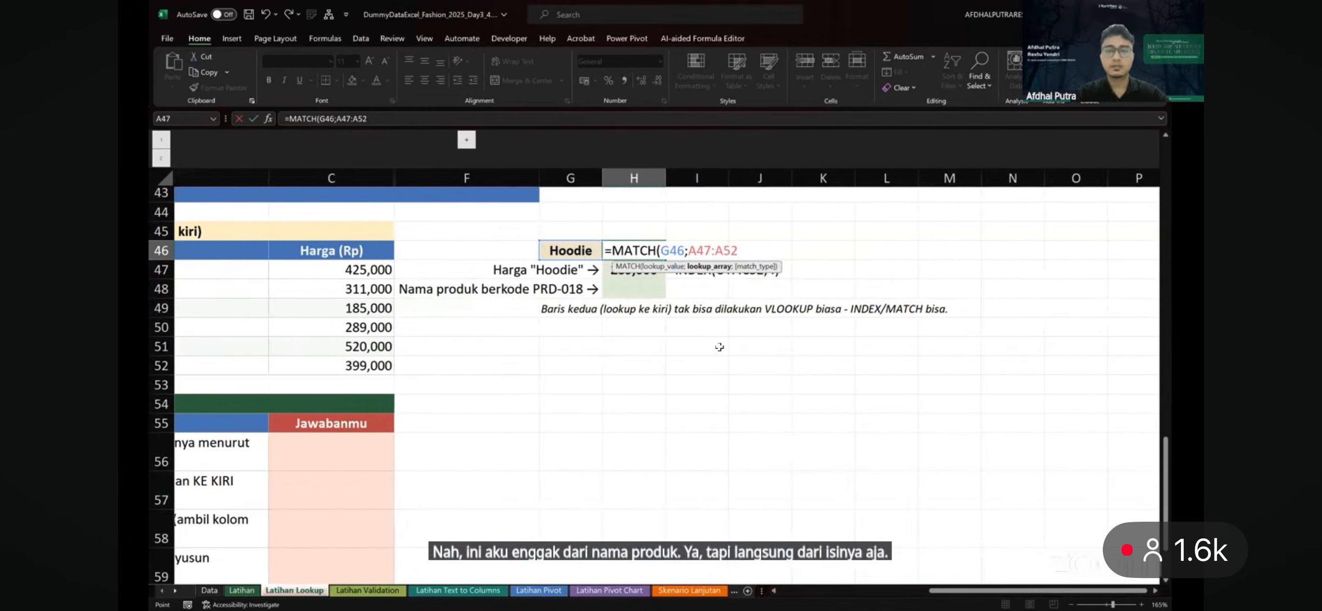
{"action": "type", "text": ";"}
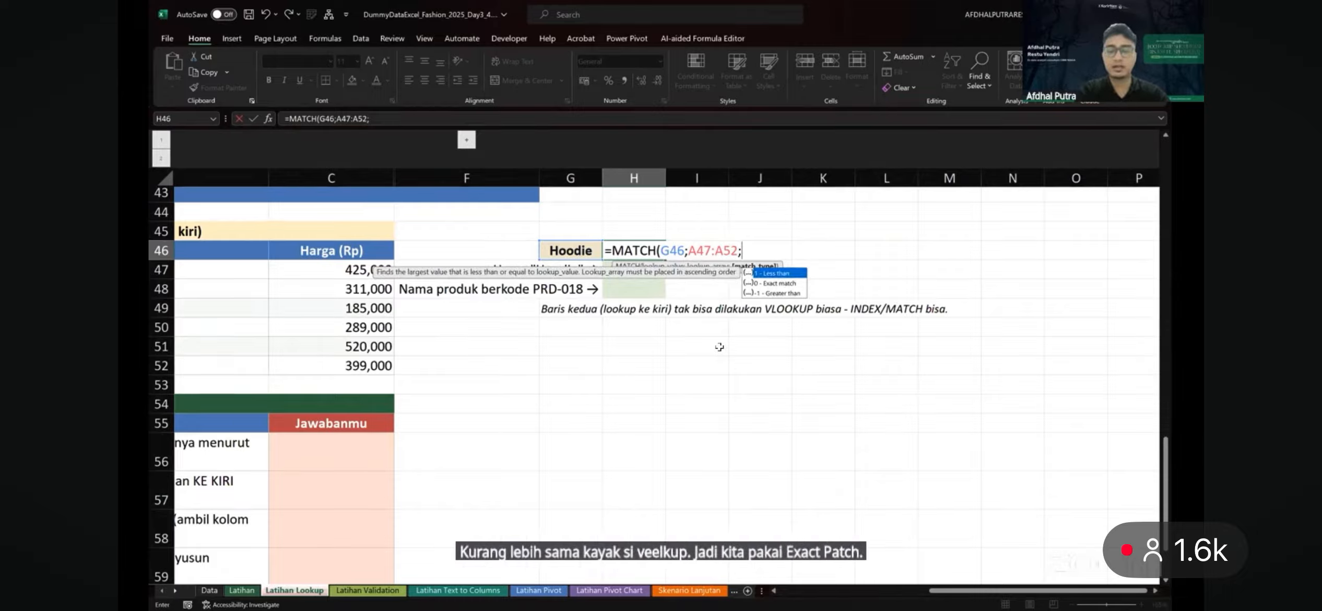
{"action": "type", "text": "0"}
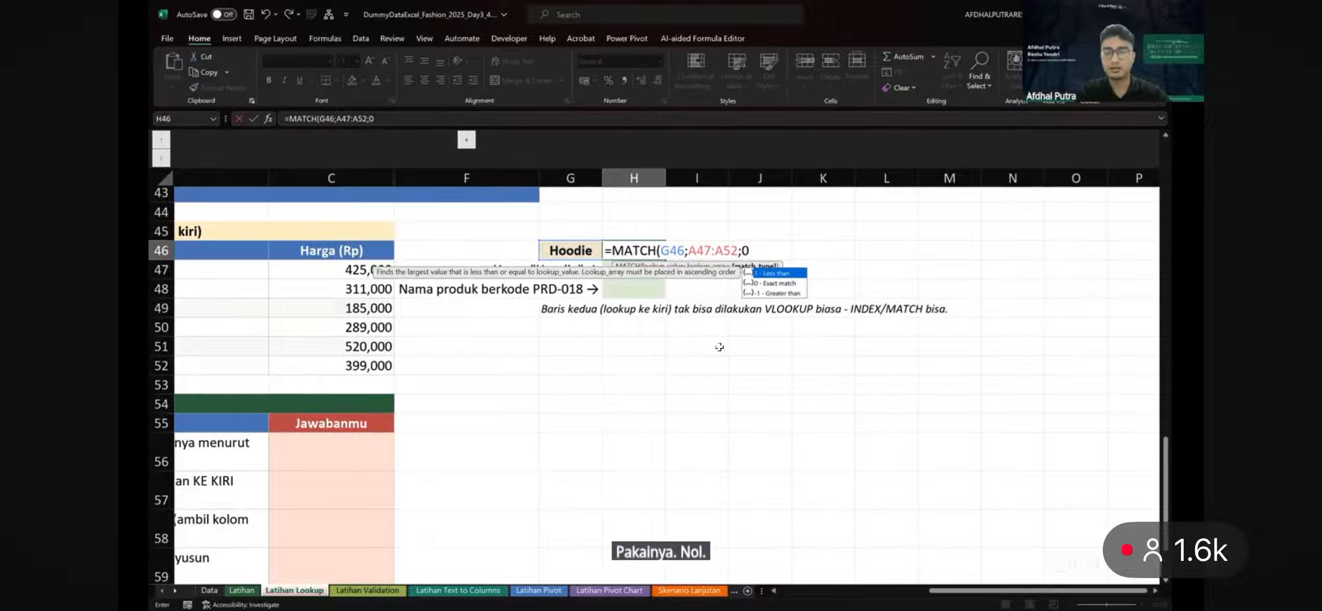
{"action": "key", "text": "ctrl+Return"}
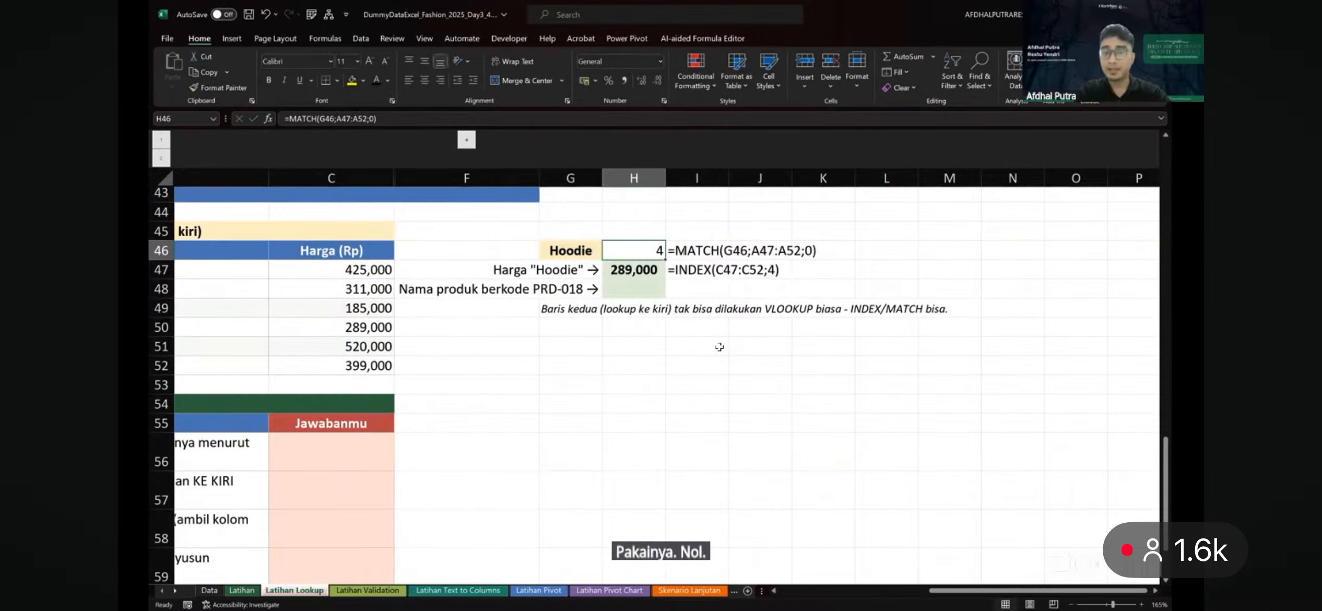
Review the lookup array and match type arguments of the MATCH formula in H46 without changing it
{"action": "key", "text": "F2"}
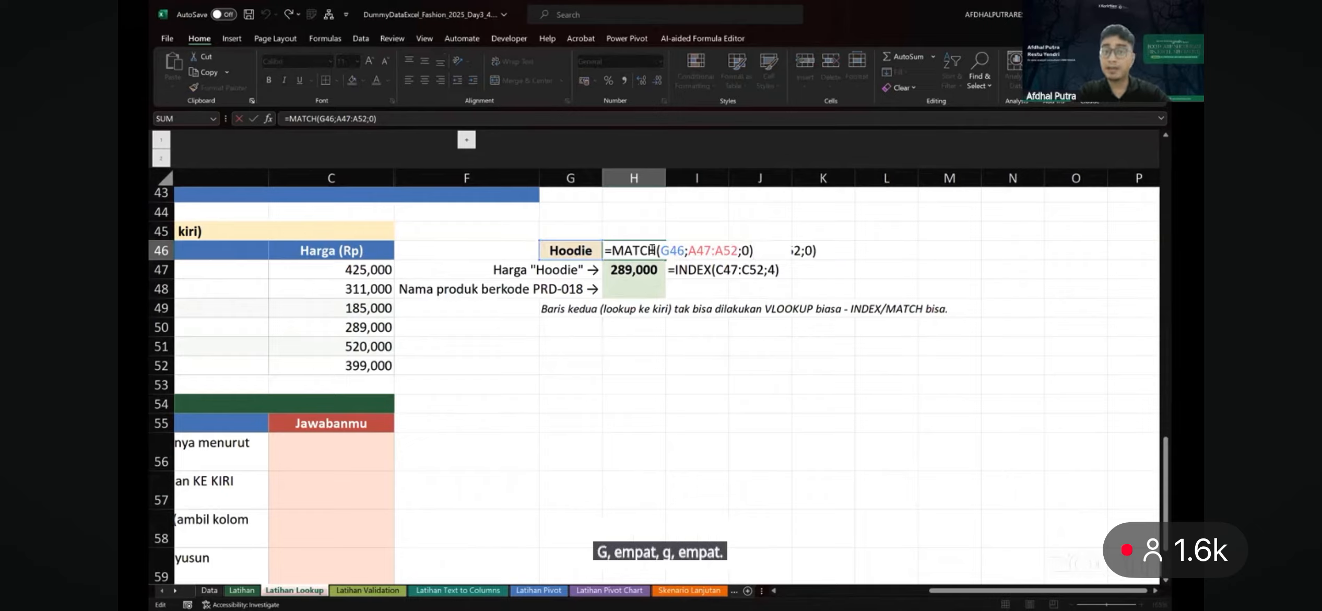
{"action": "left_click_drag", "start_coordinate": [688, 250], "coordinate": [737, 248]}
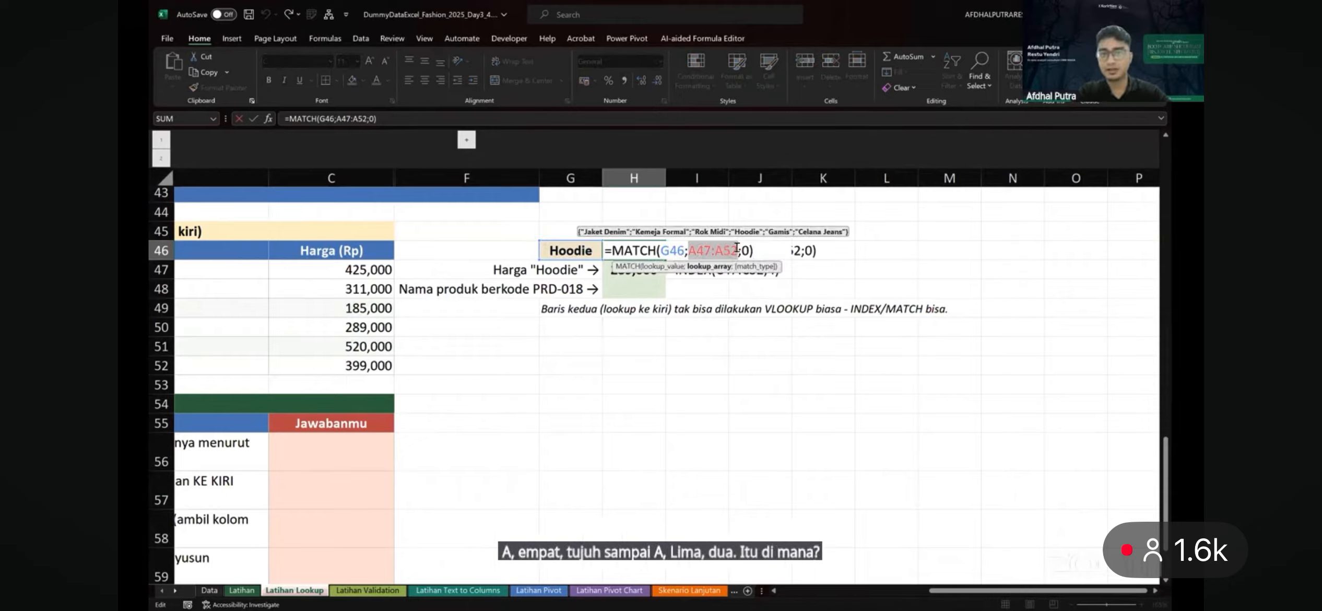
{"action": "left_click", "coordinate": [748, 250]}
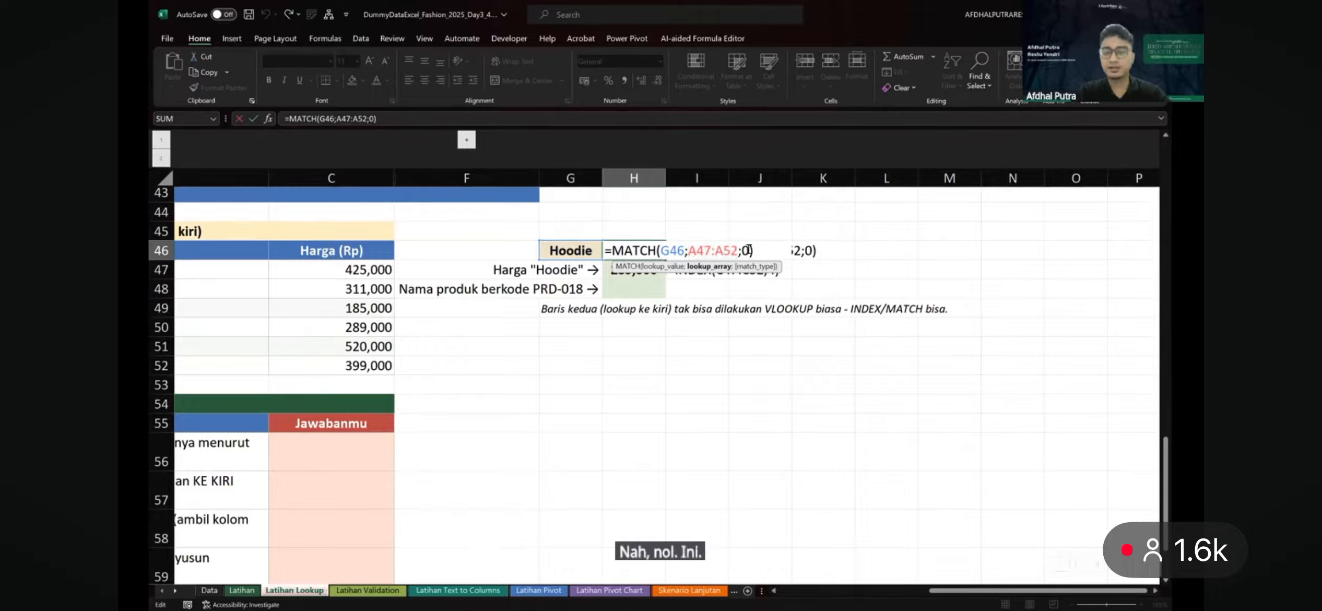
{"action": "left_click_drag", "start_coordinate": [749, 250], "coordinate": [743, 250]}
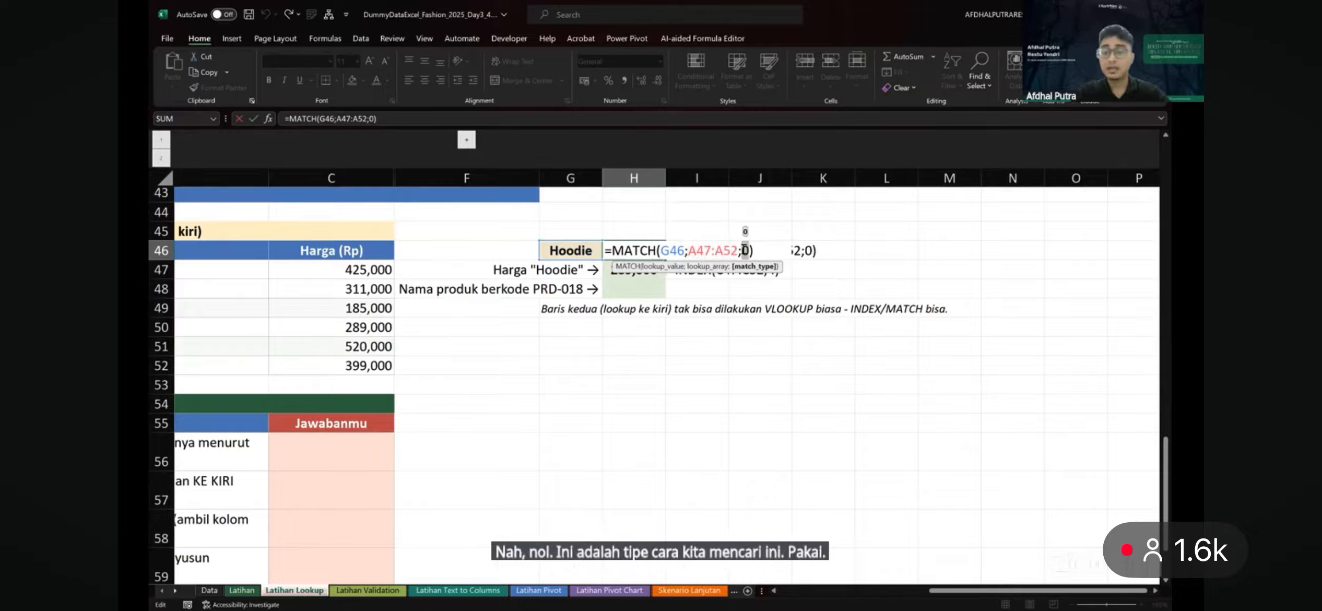
{"action": "key", "text": "Escape"}
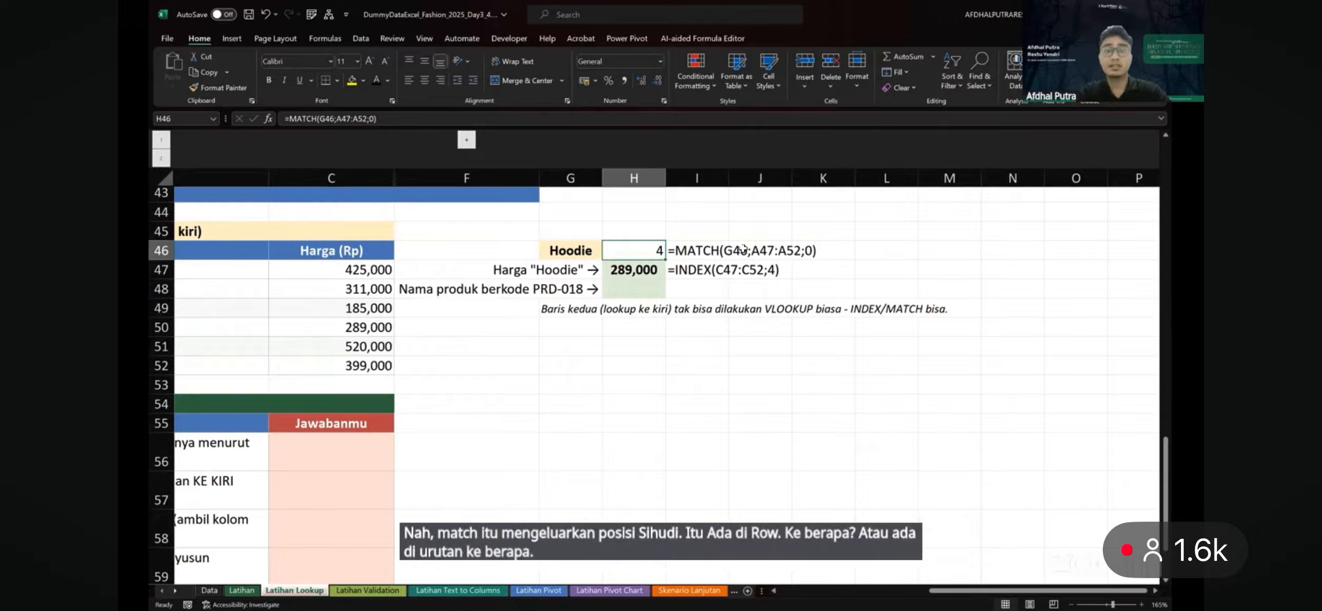
Replace the fixed row number in H47's INDEX formula with a nested MATCH that uses "Hoodie" as its lookup value
{"action": "key", "text": "Down"}
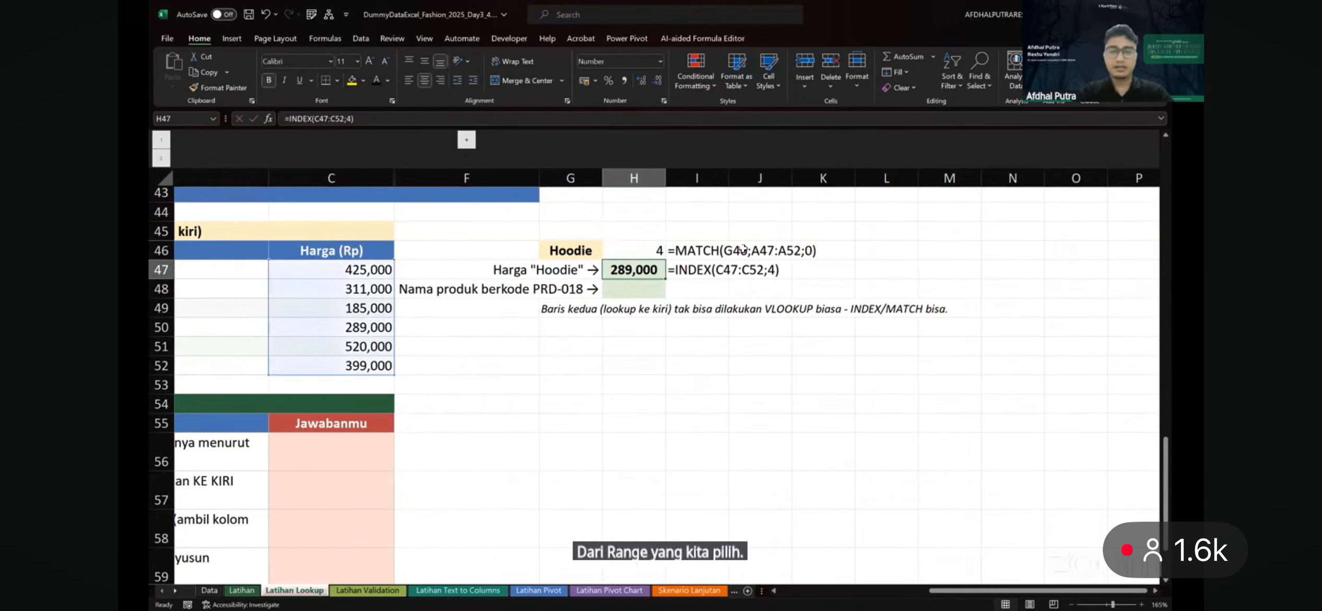
{"action": "key", "text": "F2"}
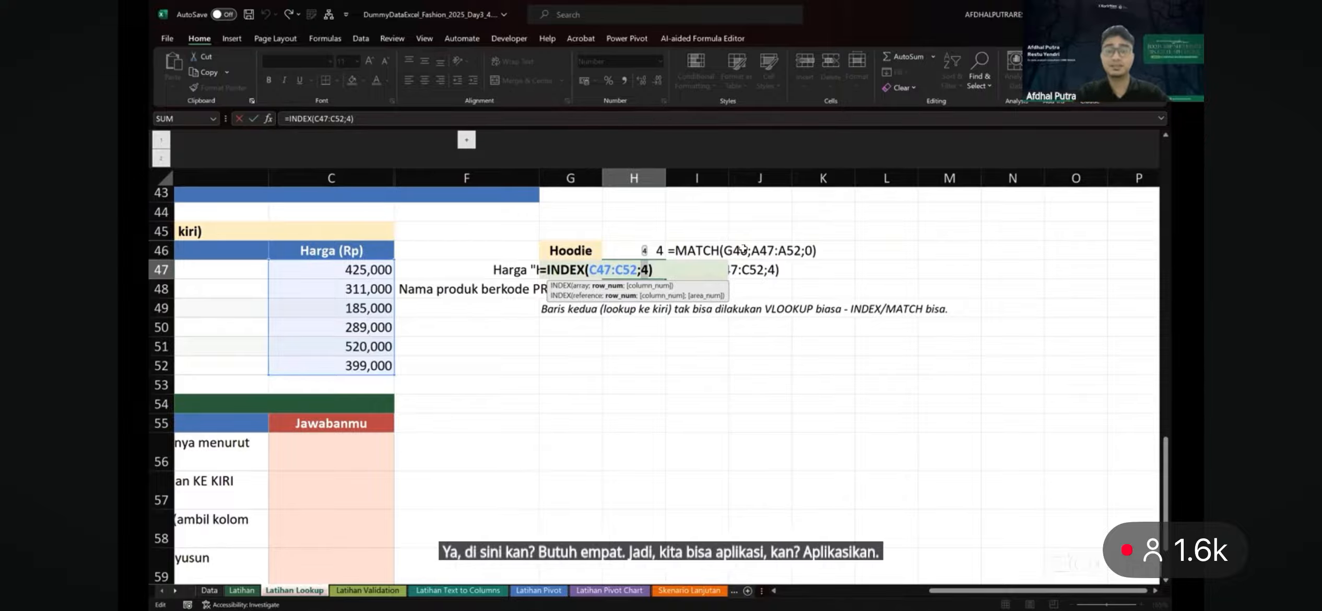
{"action": "key", "text": "BackSpace"}
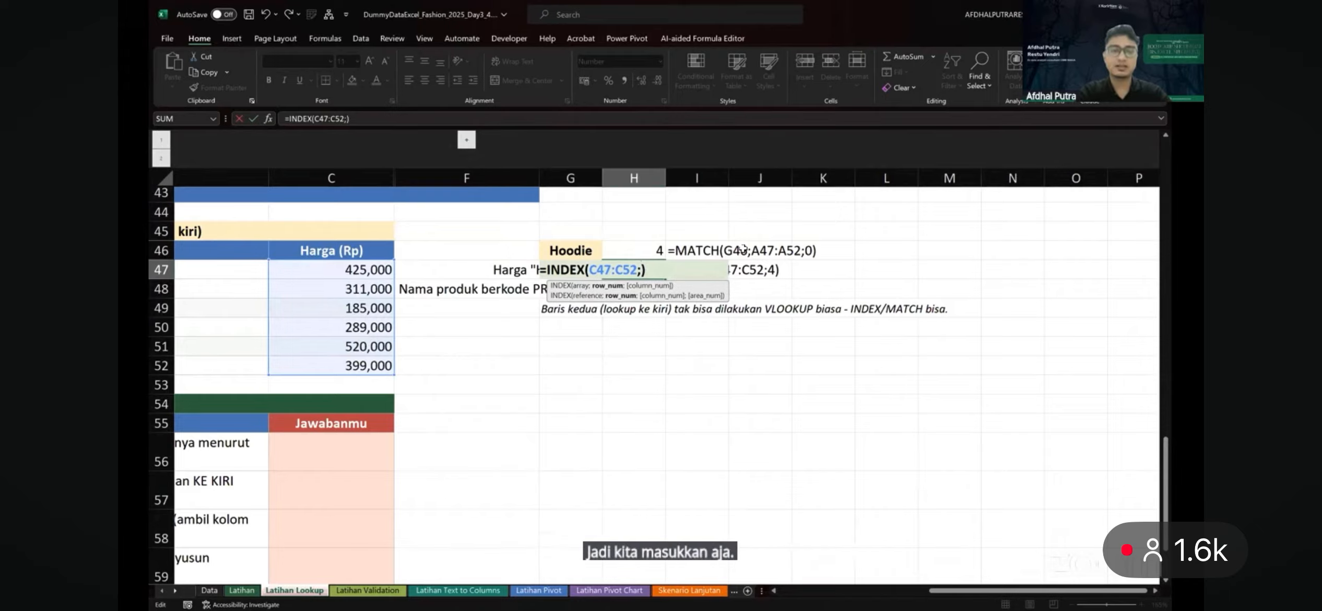
{"action": "type", "text": "MATCH("}
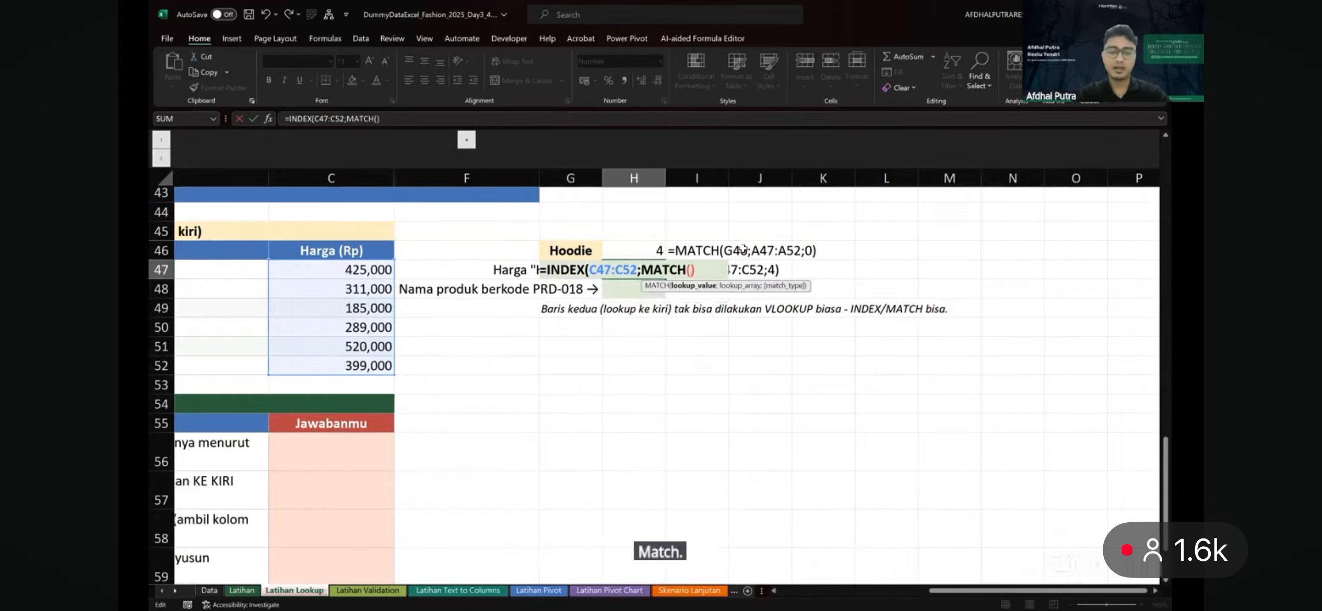
{"action": "type", "text": "\"Hoodie\""}
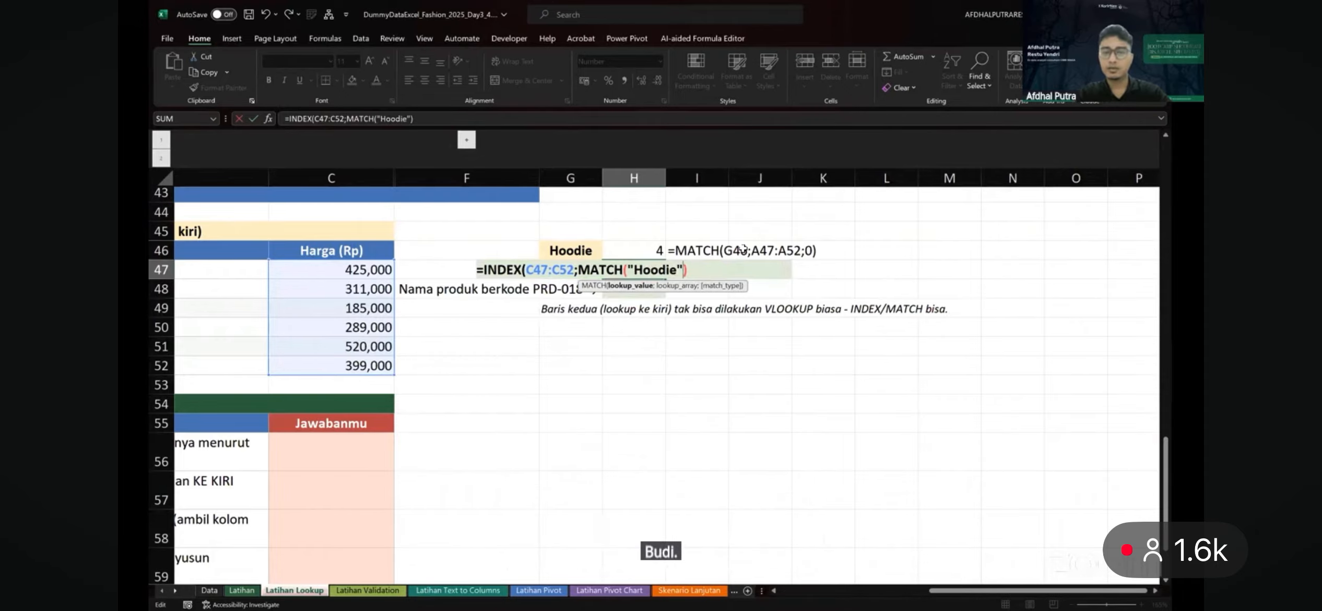
{"action": "type", "text": ";"}
Use the product names A47:A52 as the nested MATCH lookup array, set the match type to 0, and enter the formula in H47
{"action": "scroll", "coordinate": [238, 295], "scroll_direction": "left", "scroll_amount": 5}
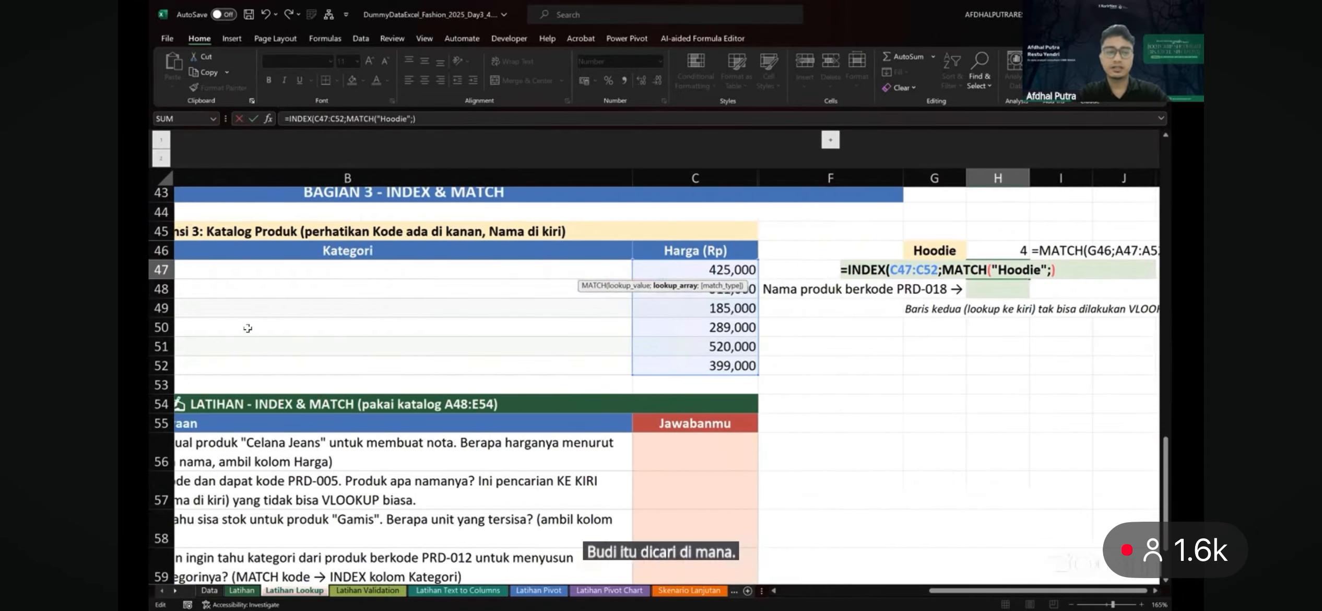
{"action": "left_click", "coordinate": [241, 270]}
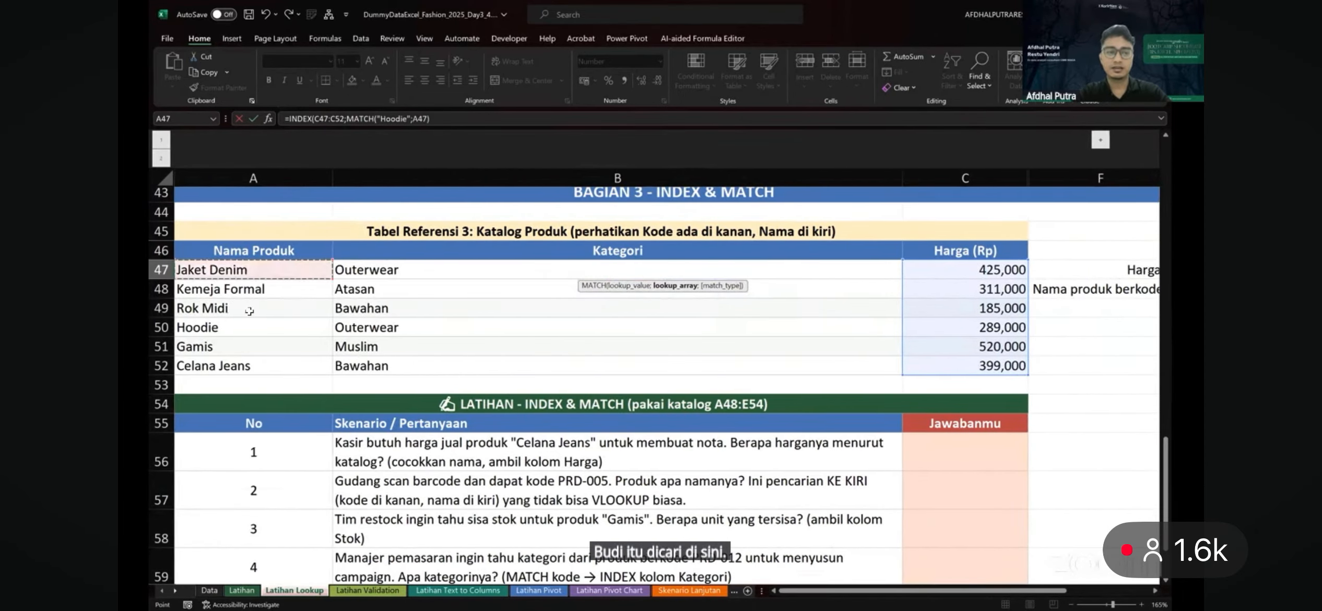
{"action": "left_click", "coordinate": [252, 372], "text": "shift"}
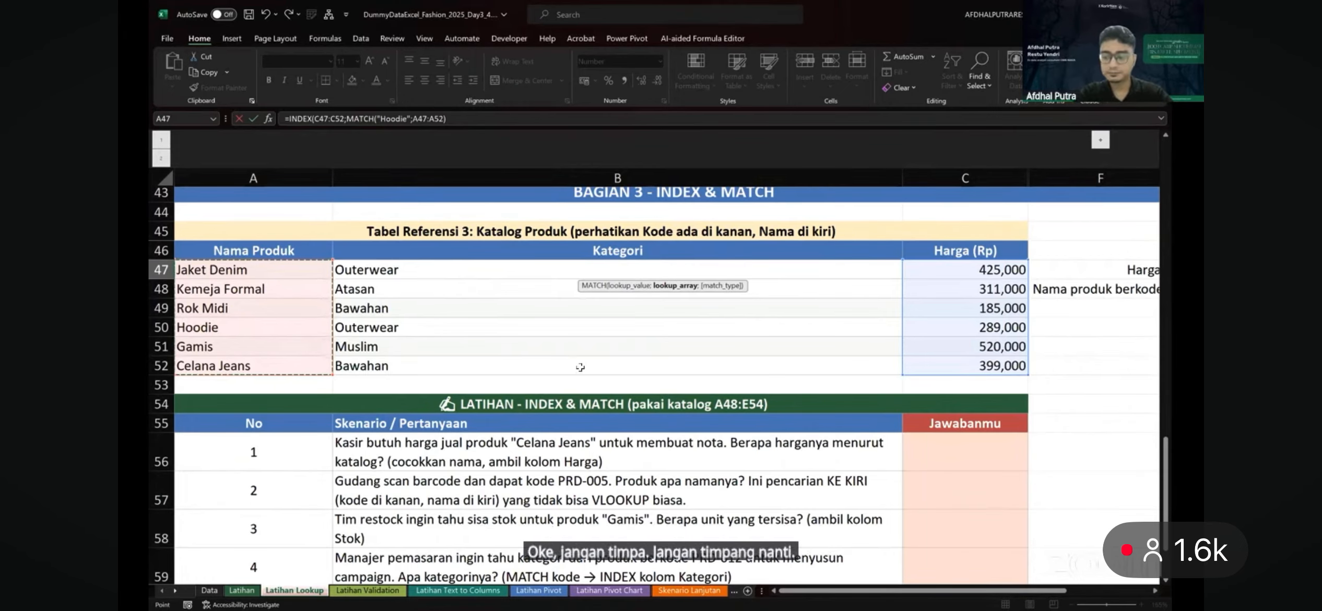
{"action": "scroll", "coordinate": [579, 366], "scroll_direction": "right", "scroll_amount": 3}
{"action": "type", "text": ";0"}
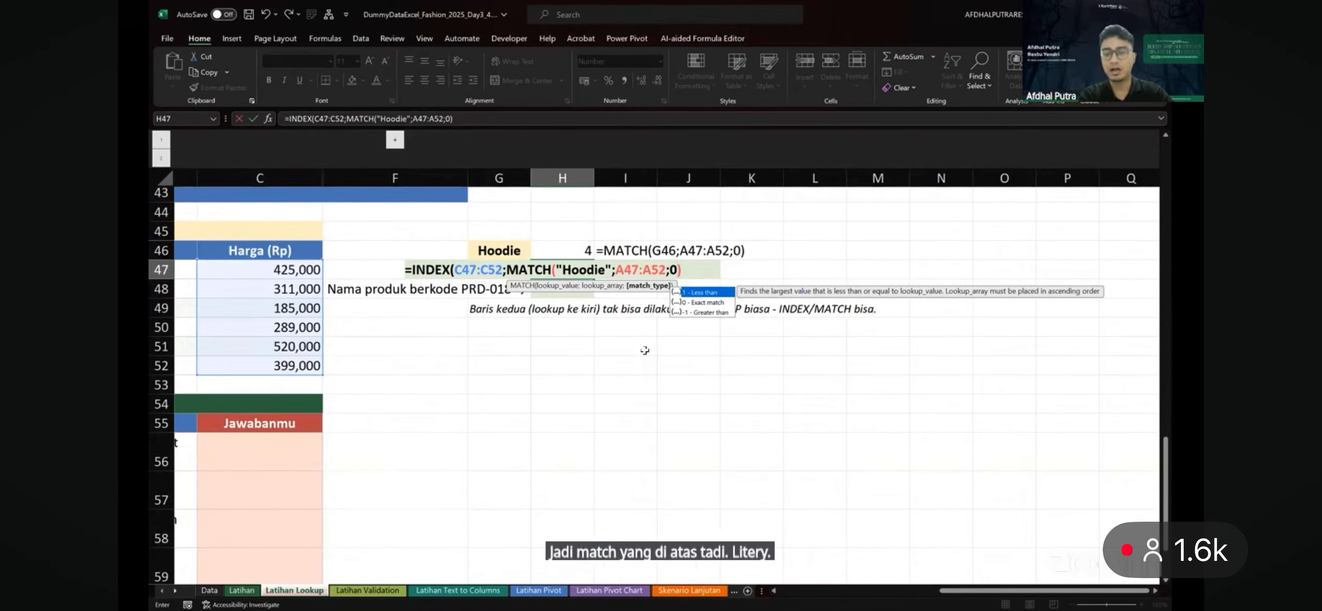
{"action": "key", "text": "Return"}
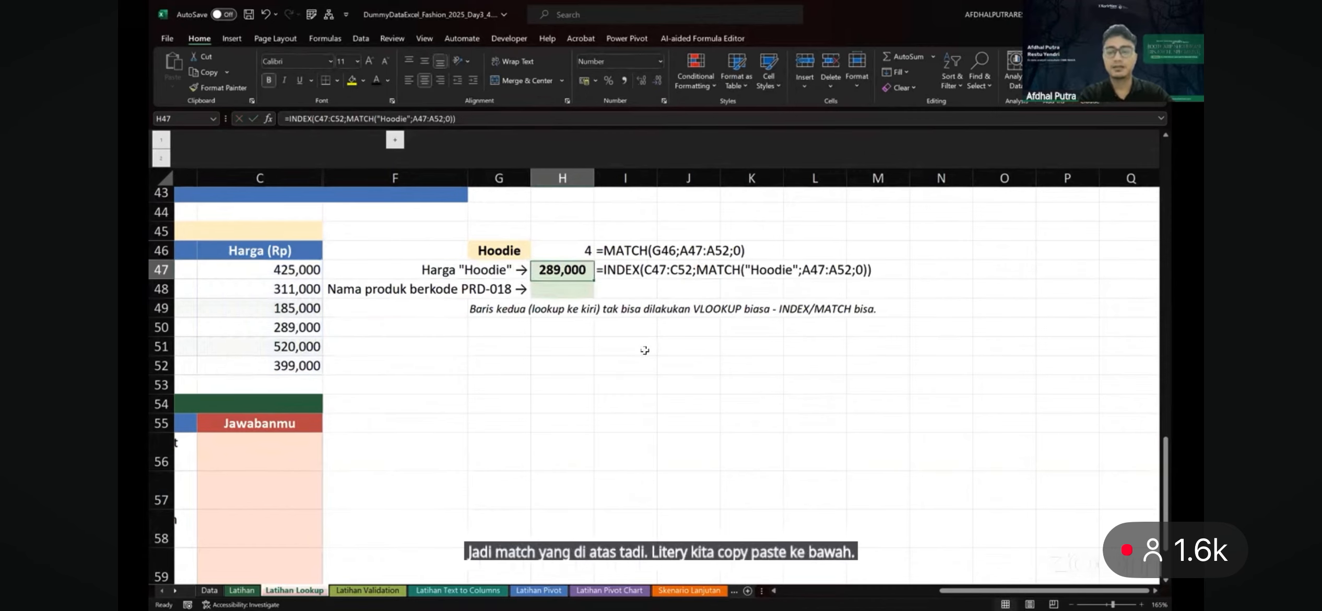
Replace the hard-coded "Hoodie" lookup value in H47's nested MATCH with a reference to G46
{"action": "double_click", "coordinate": [554, 275]}
{"action": "left_click_drag", "start_coordinate": [553, 273], "coordinate": [606, 273]}
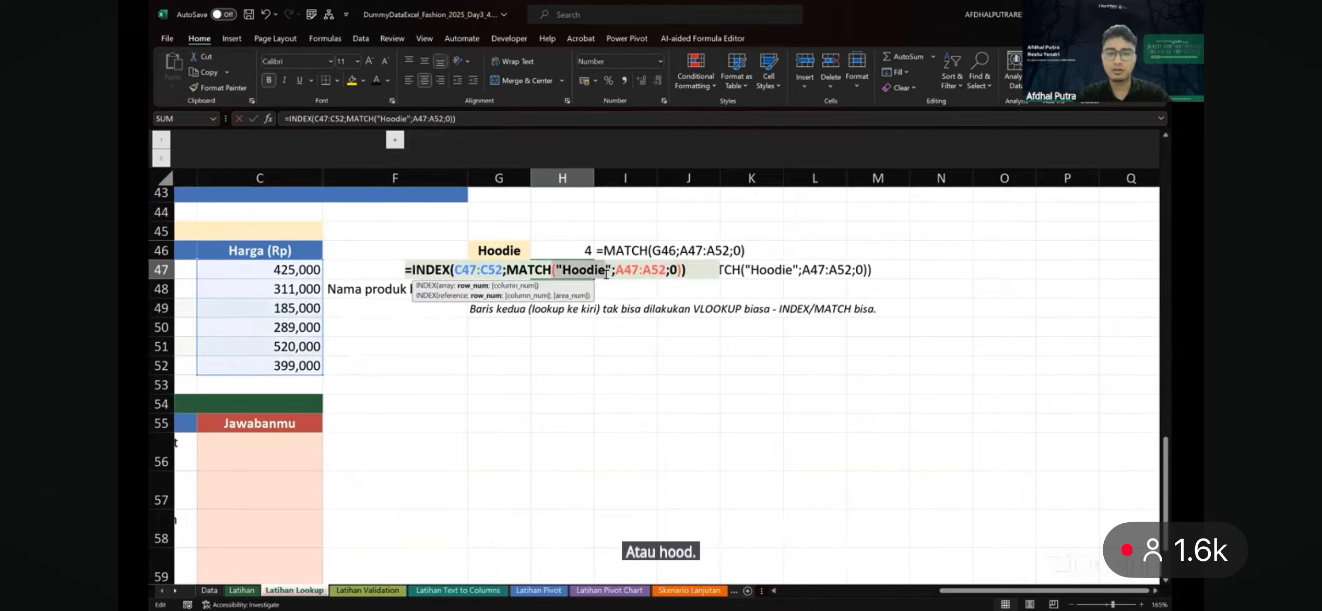
{"action": "key", "text": "BackSpace"}
{"action": "key", "text": "BackSpace"}
{"action": "key", "text": "BackSpace"}
{"action": "key", "text": "BackSpace"}
{"action": "key", "text": "BackSpace"}
{"action": "key", "text": "BackSpace"}
{"action": "key", "text": "BackSpace"}
{"action": "key", "text": "BackSpace"}
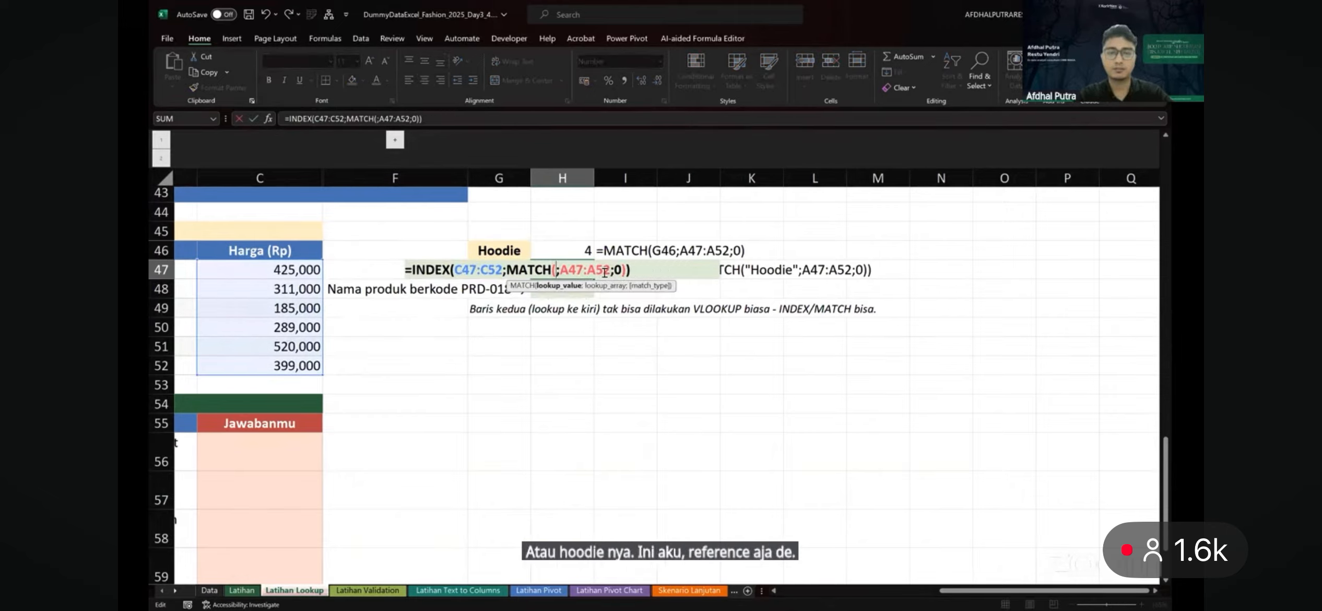
{"action": "left_click", "coordinate": [509, 247]}
{"action": "key", "text": "Return"}
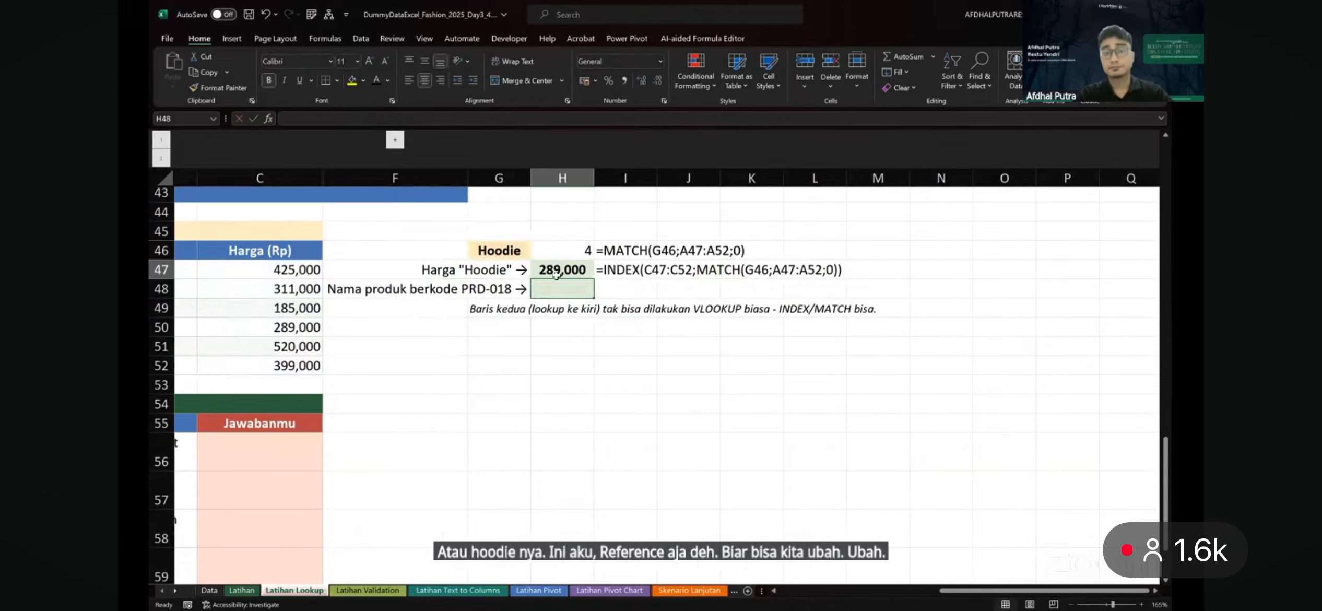
Change the lookup product in G46 to Jaket Denim
{"action": "scroll", "coordinate": [295, 317], "scroll_direction": "left", "scroll_amount": 5}
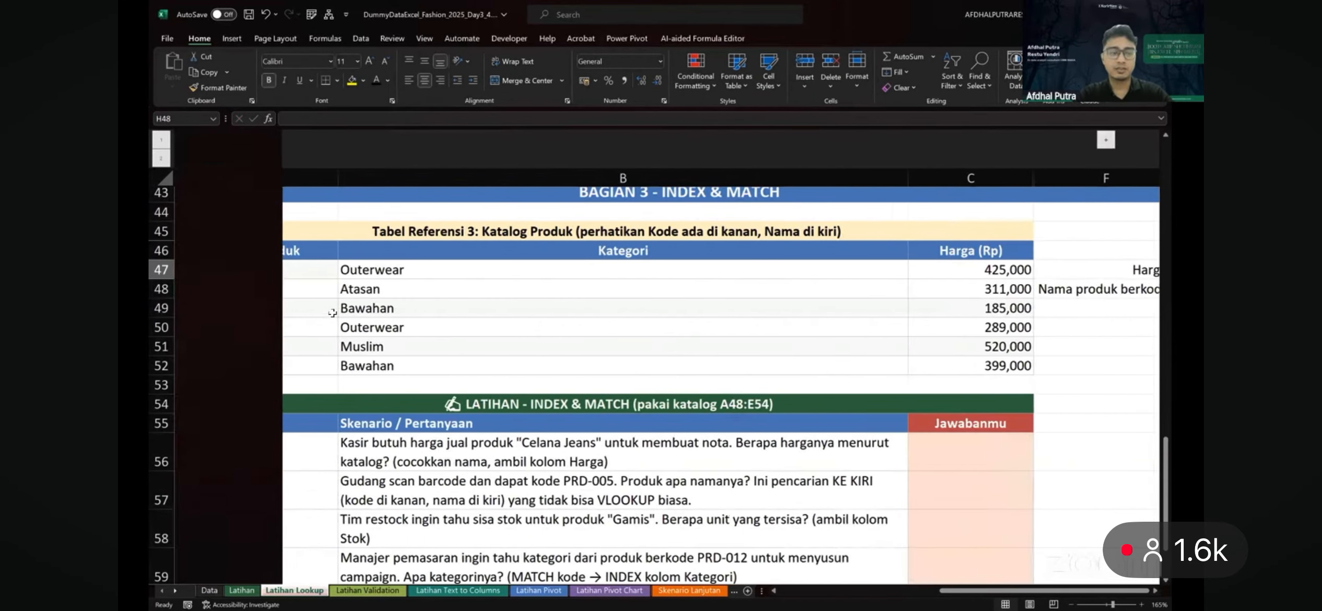
{"action": "scroll", "coordinate": [405, 307], "scroll_direction": "right", "scroll_amount": 5}
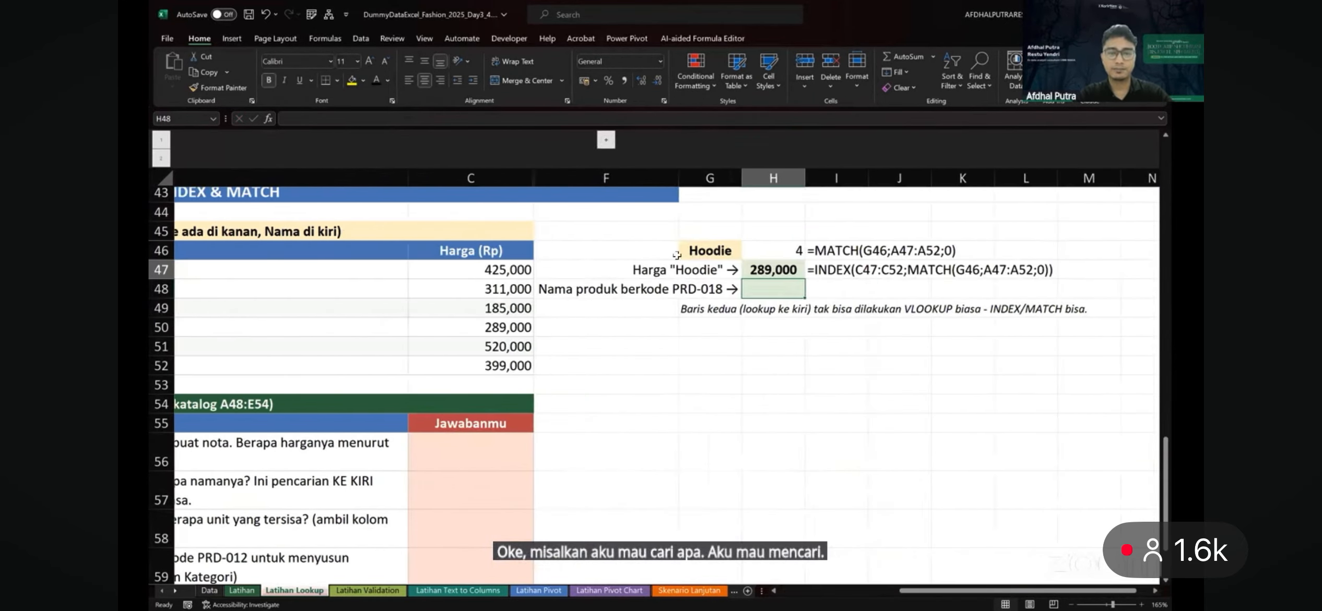
{"action": "scroll", "coordinate": [622, 253], "scroll_direction": "right", "scroll_amount": 2}
{"action": "left_click", "coordinate": [622, 253]}
{"action": "type", "text": "Jaket Denim"}
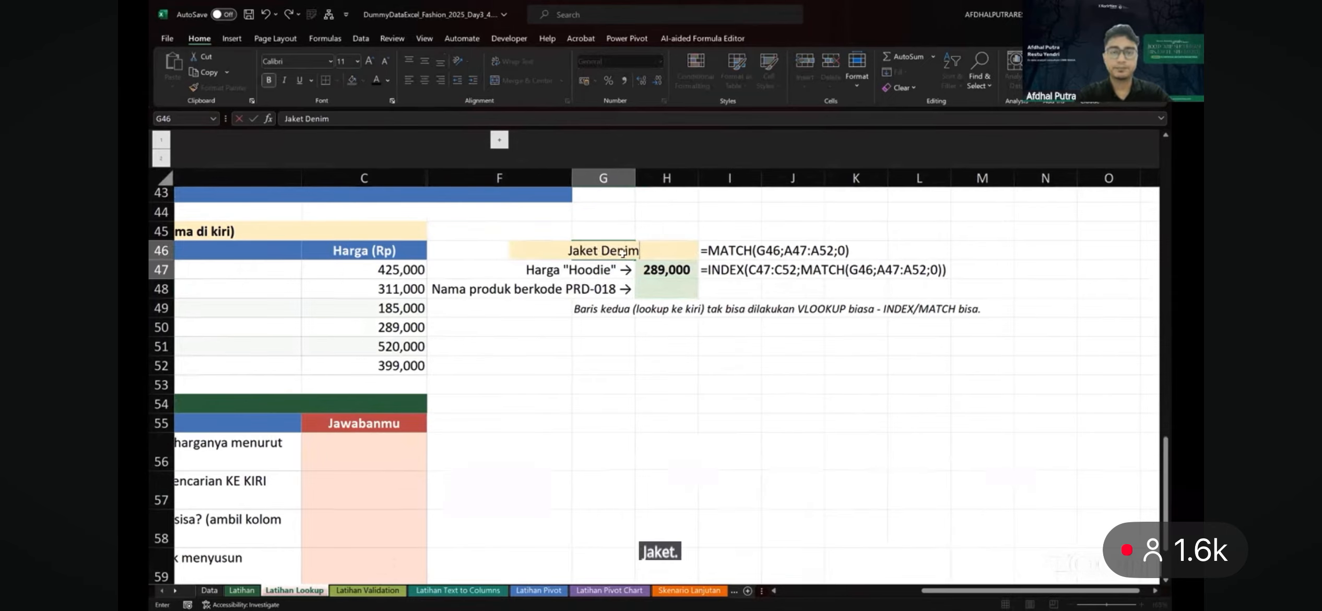
{"action": "key", "text": "Return"}
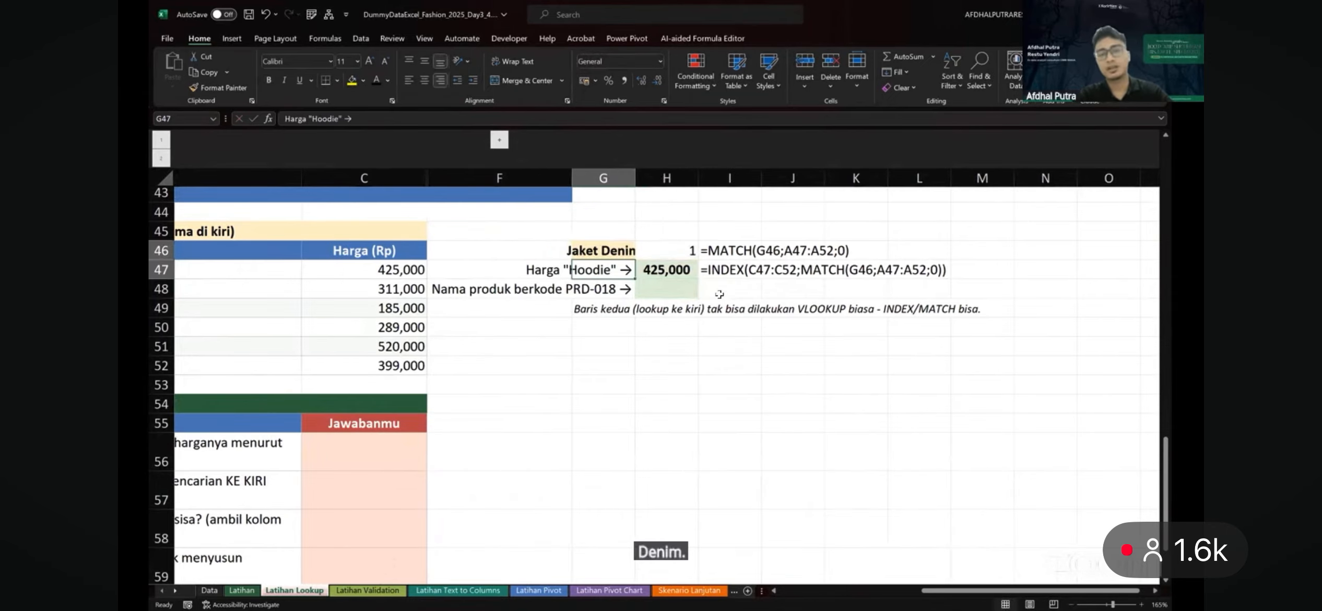
{"action": "scroll", "coordinate": [711, 297], "scroll_direction": "right", "scroll_amount": 1}
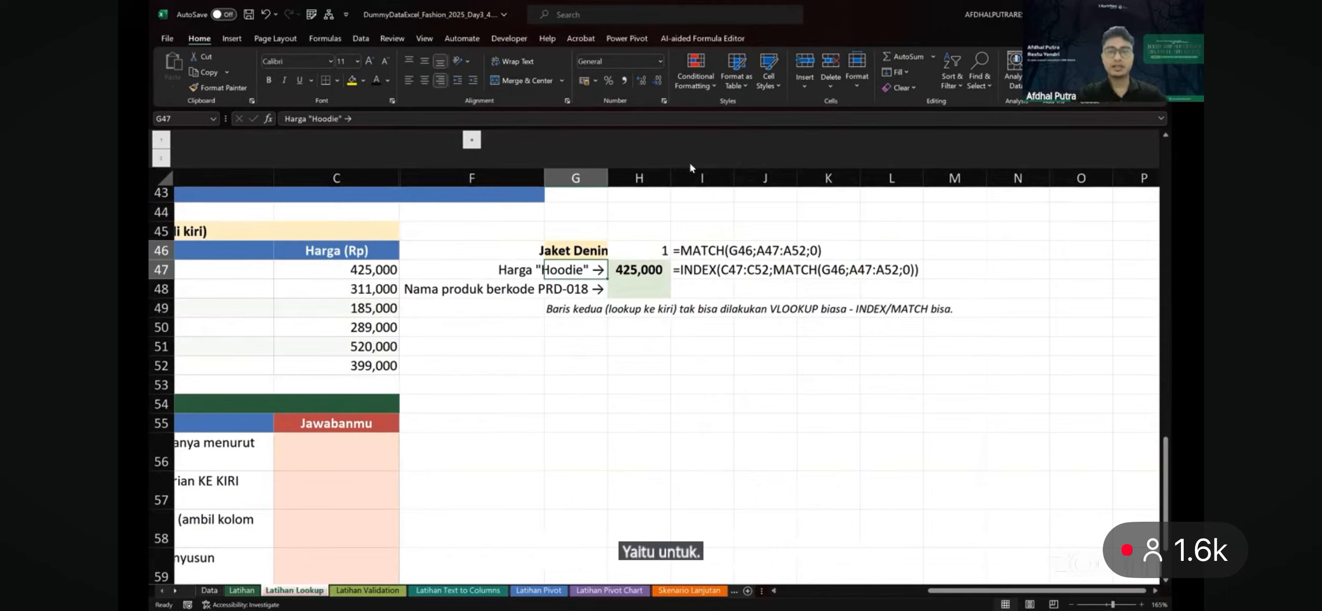
Review the arguments of the nested INDEX and MATCH formula in H47 without changing it
{"action": "key", "text": "alt+Tab"}
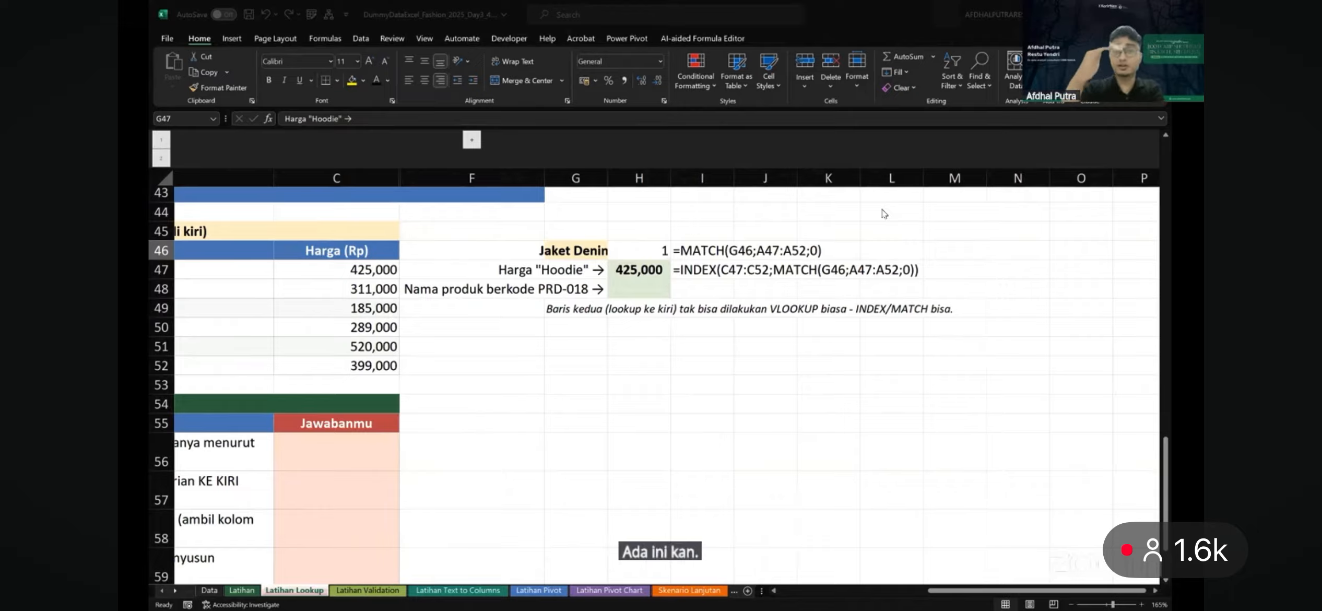
{"action": "double_click", "coordinate": [662, 269]}
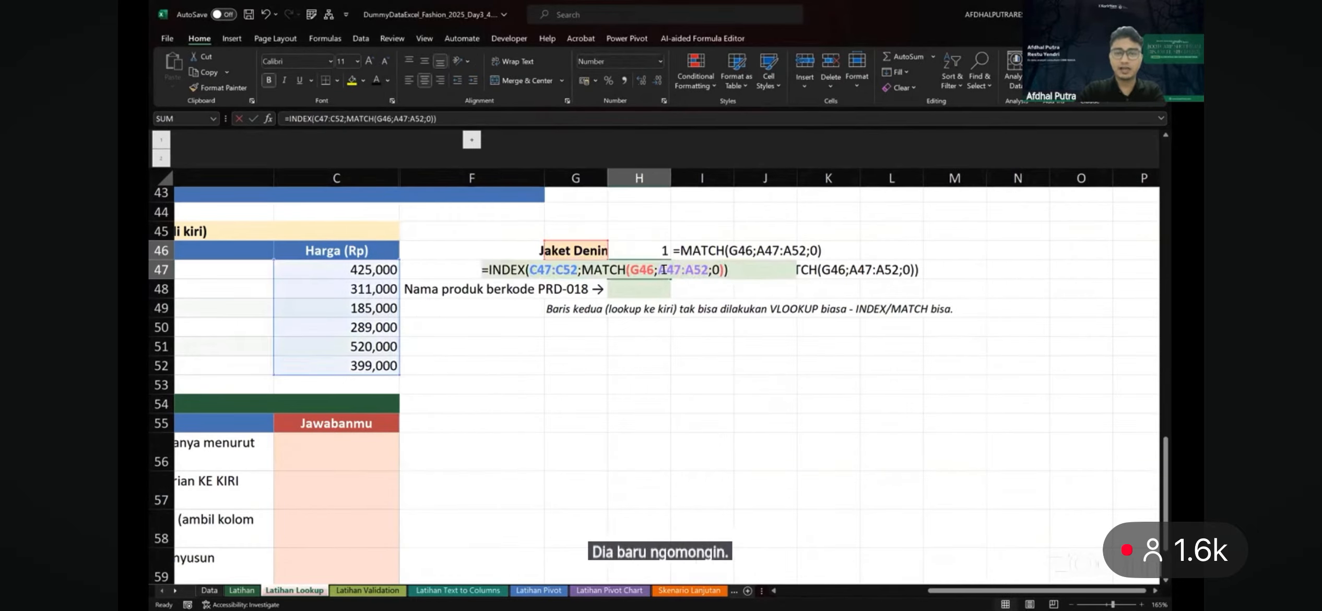
{"action": "left_click", "coordinate": [726, 270]}
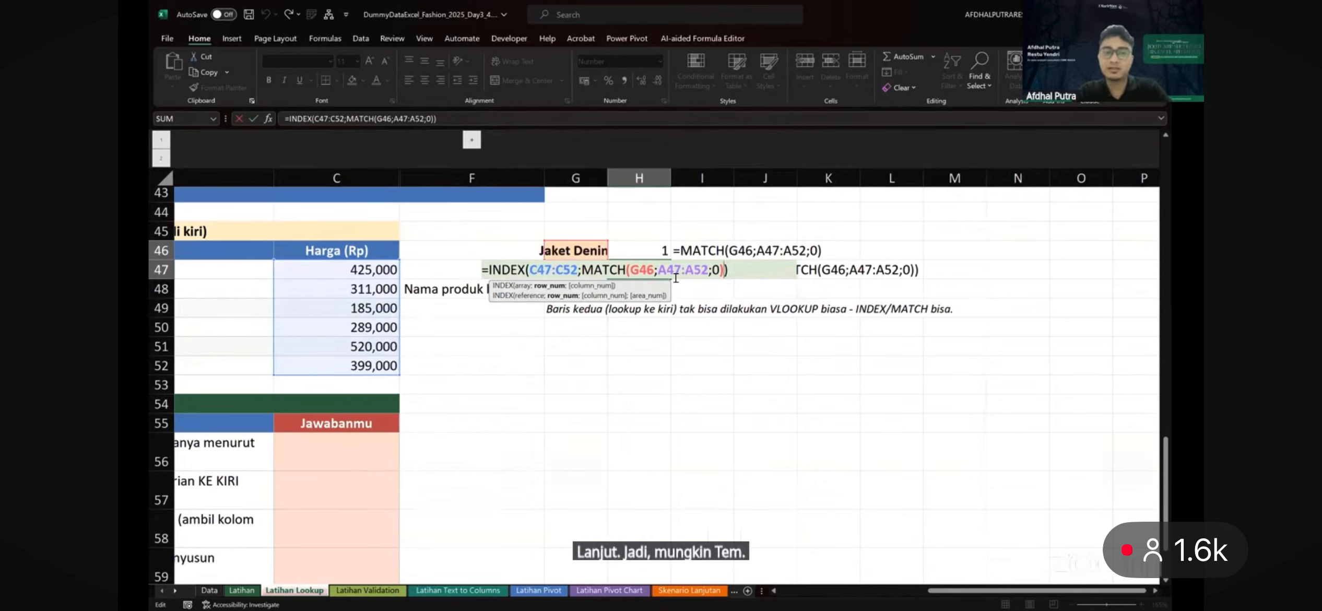
{"action": "key", "text": "Return"}
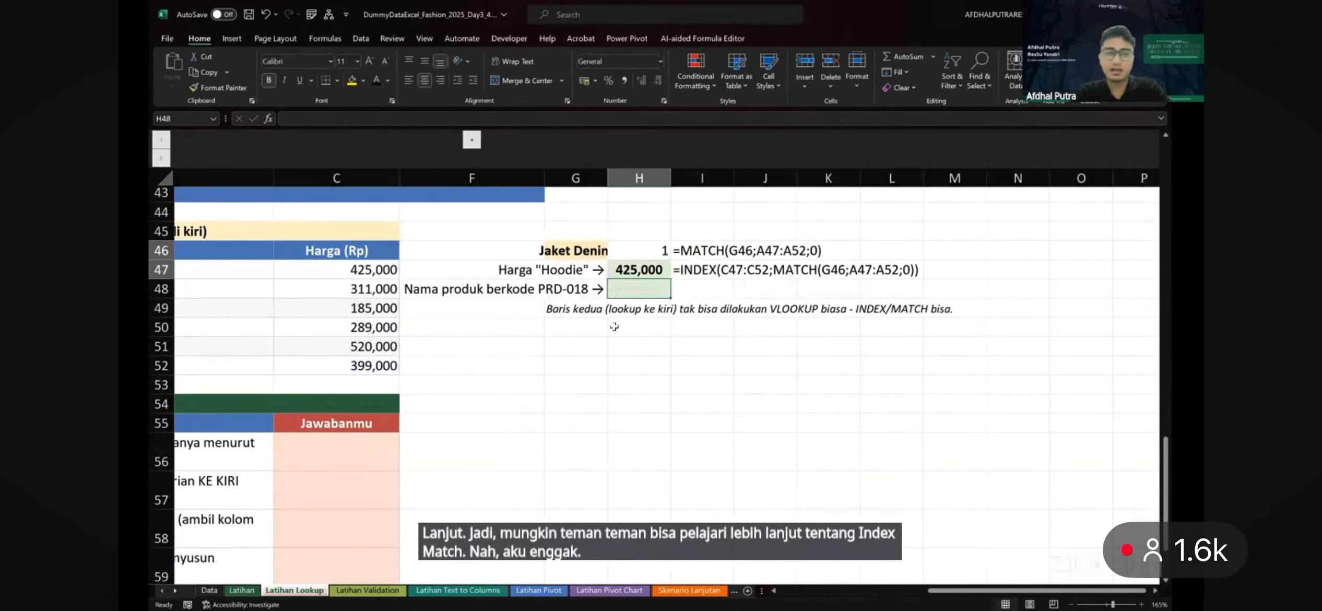
Look over the INDEX & MATCH exercise questions with their answer cells C56:C60, and the earlier lookup sections of the sheet
{"action": "left_click", "coordinate": [632, 329]}
{"action": "scroll", "coordinate": [557, 290], "scroll_direction": "left", "scroll_amount": 5}
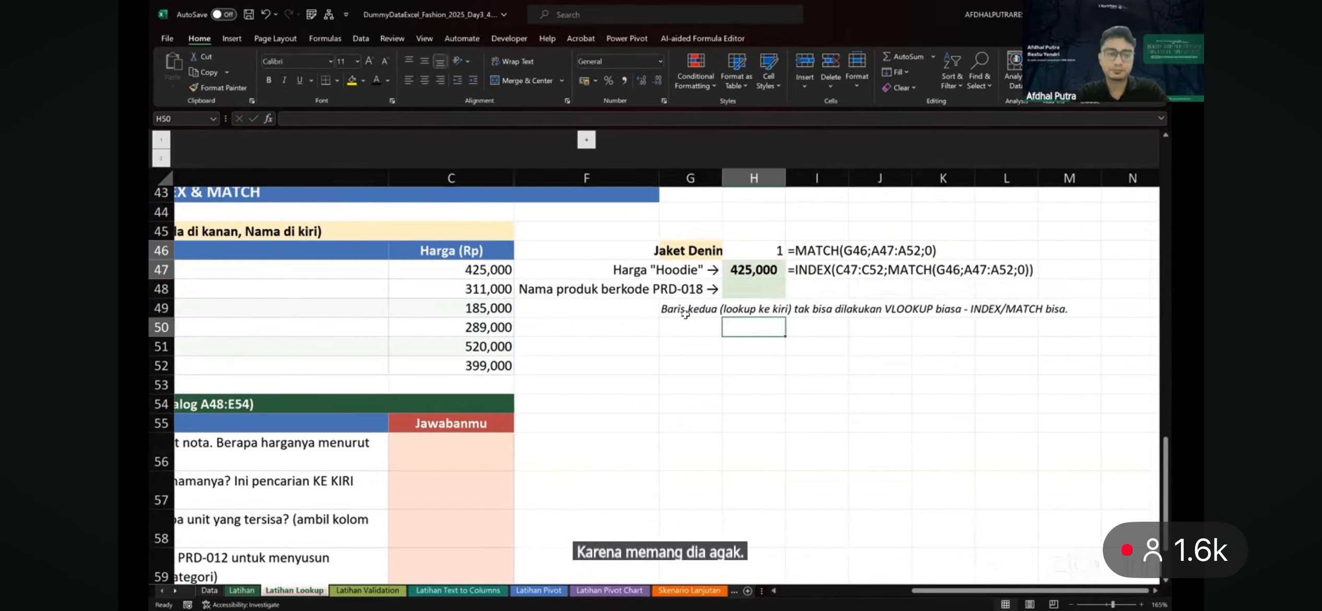
{"action": "scroll", "coordinate": [685, 314], "scroll_direction": "left", "scroll_amount": 2}
{"action": "scroll", "coordinate": [686, 314], "scroll_direction": "down", "scroll_amount": 3}
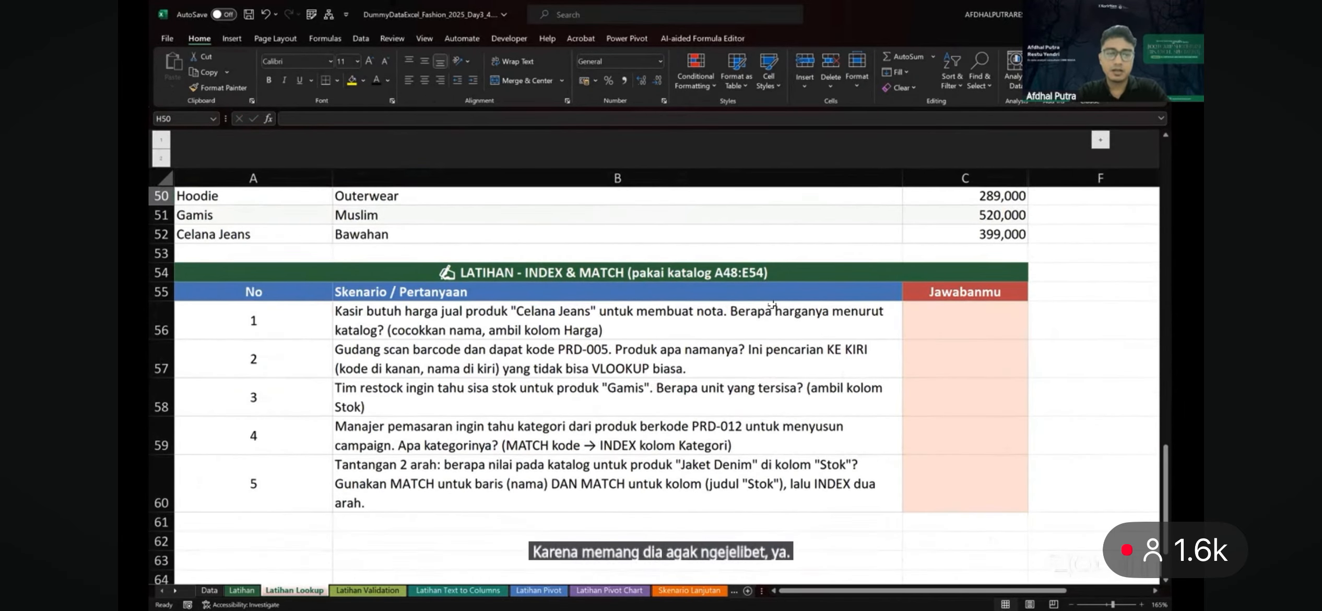
{"action": "left_click", "coordinate": [987, 309]}
{"action": "left_click_drag", "start_coordinate": [987, 309], "coordinate": [976, 499]}
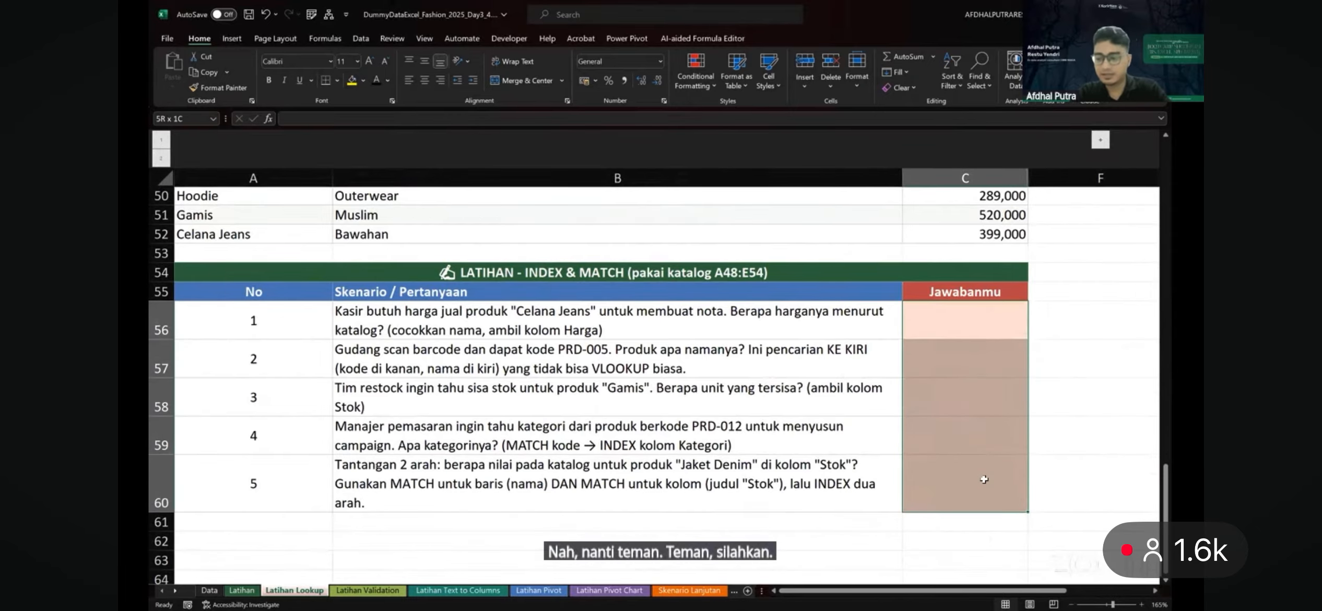
{"action": "scroll", "coordinate": [703, 423], "scroll_direction": "up", "scroll_amount": 11}
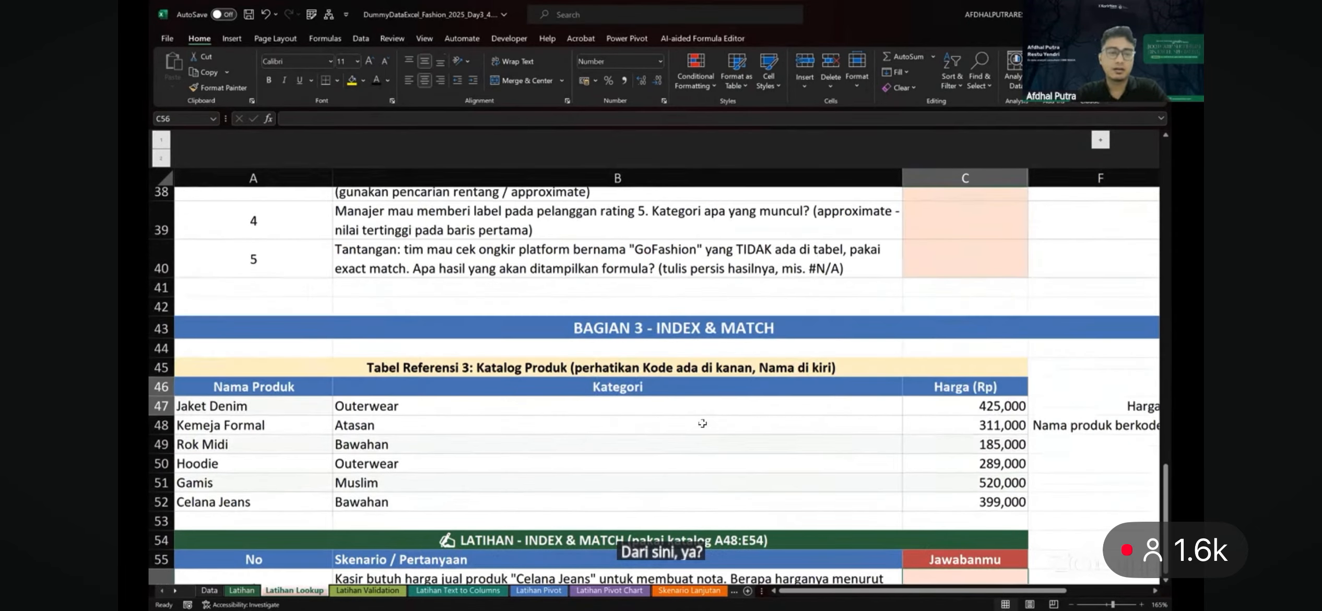
{"action": "scroll", "coordinate": [702, 423], "scroll_direction": "up", "scroll_amount": 5}
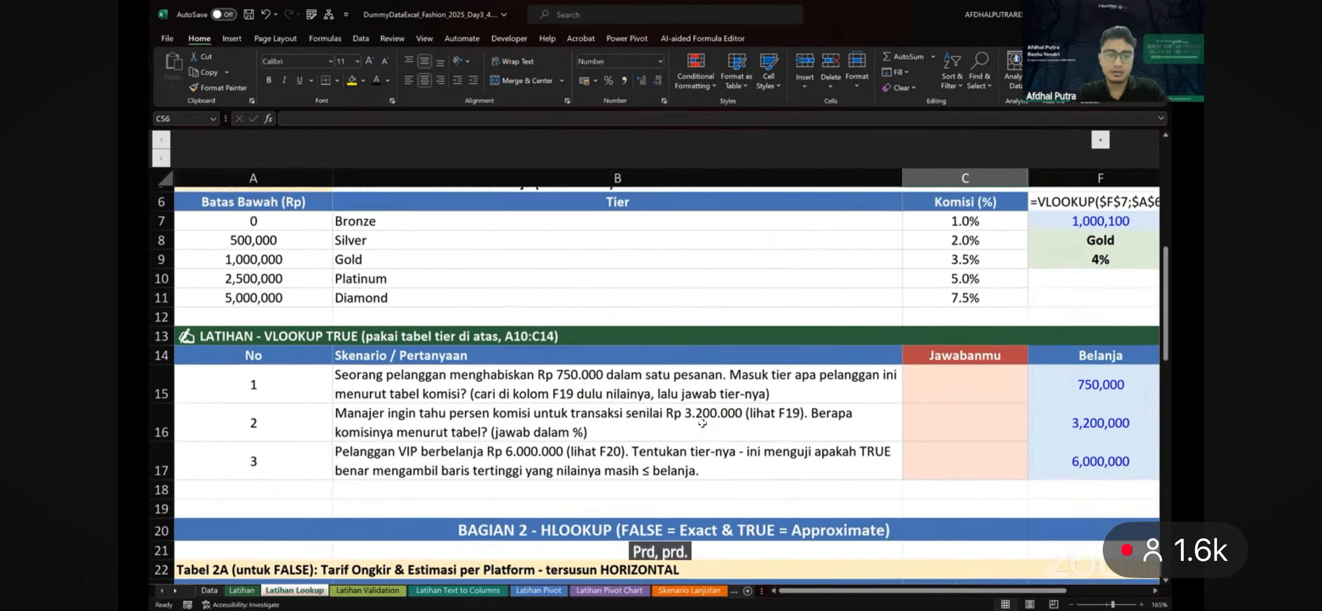
{"action": "scroll", "coordinate": [702, 423], "scroll_direction": "down", "scroll_amount": 20}
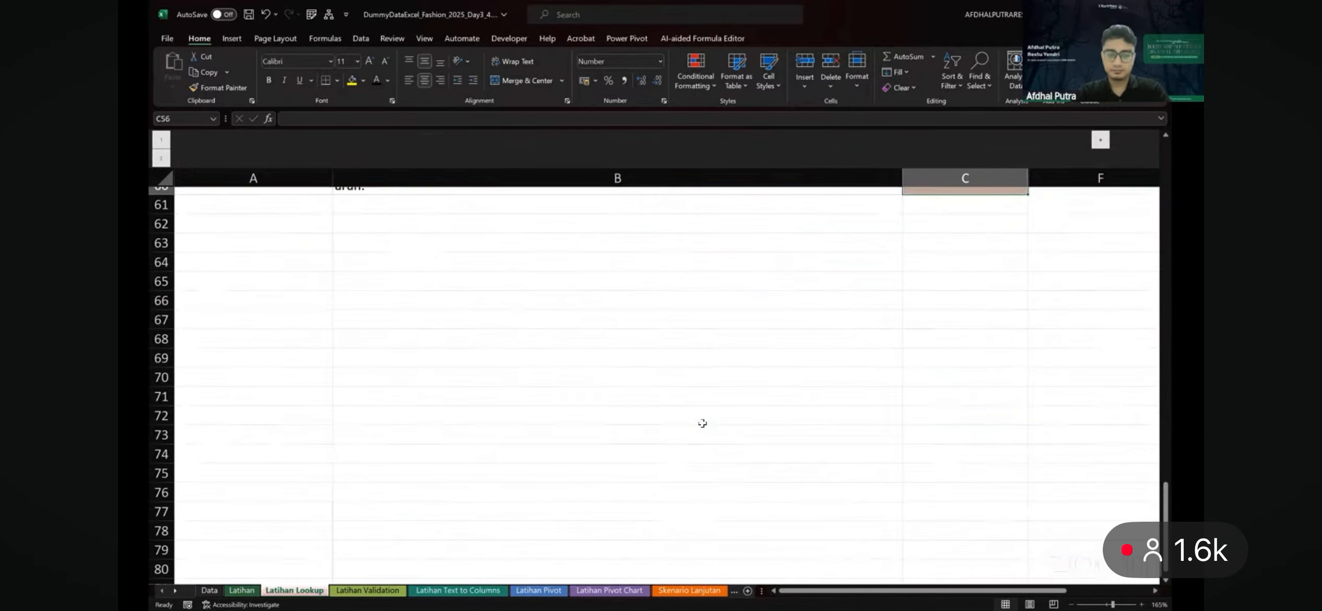
{"action": "scroll", "coordinate": [702, 423], "scroll_direction": "up", "scroll_amount": 3}
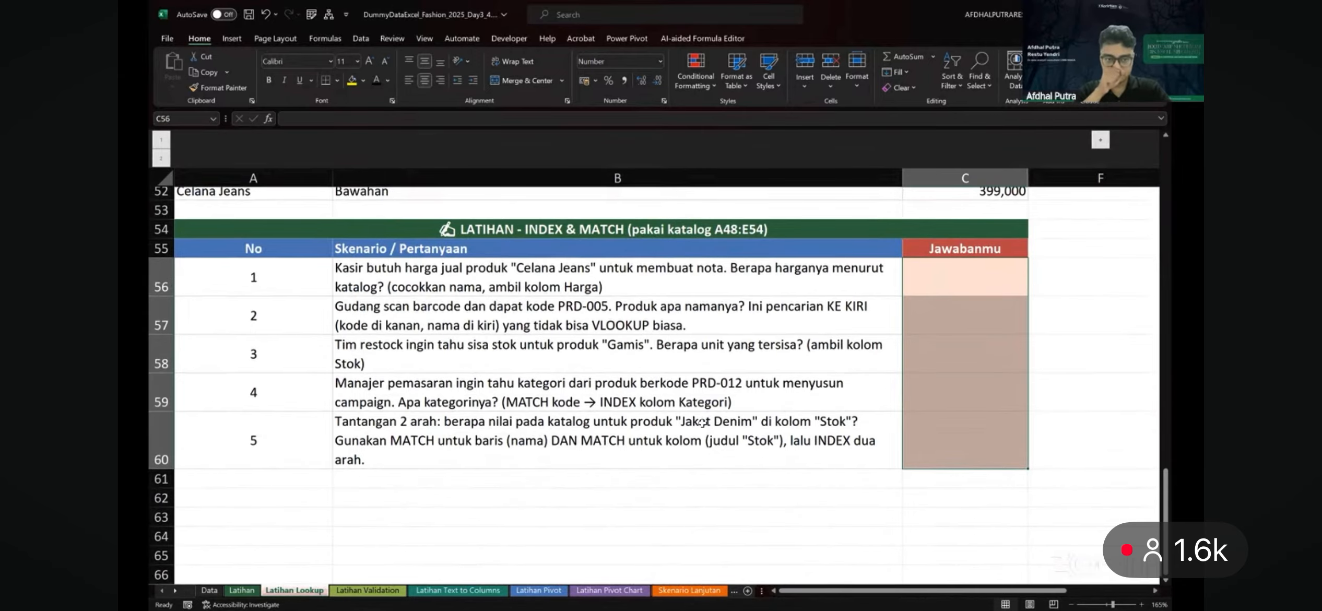
{"action": "scroll", "coordinate": [795, 413], "scroll_direction": "up", "scroll_amount": 5}
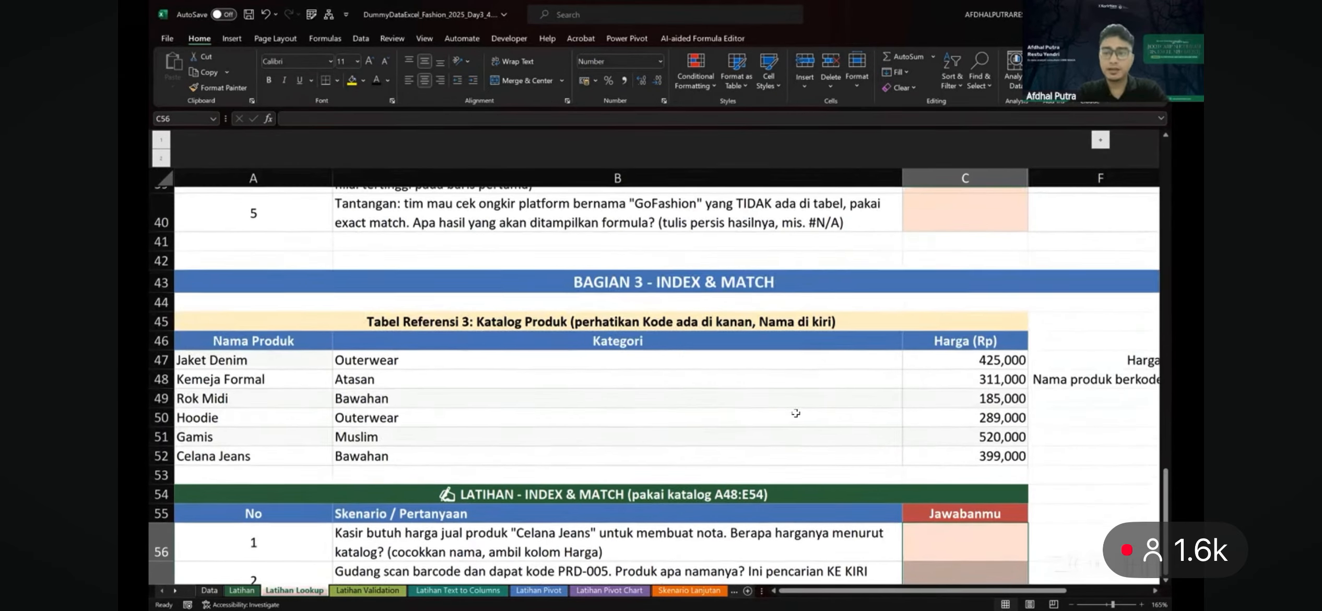
{"action": "scroll", "coordinate": [725, 221], "scroll_direction": "right", "scroll_amount": 6}
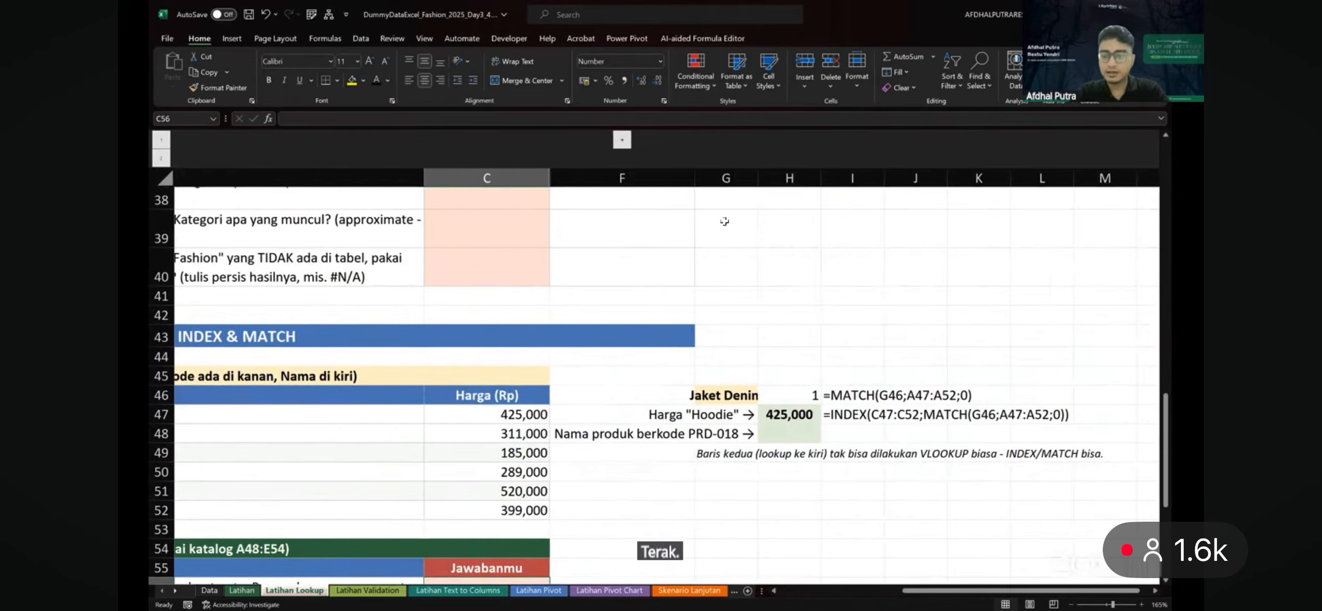
Enter "1. Nama rumusnya salah" in H51 as the first cause of the #NAME? error
{"action": "key", "text": "alt+Tab"}
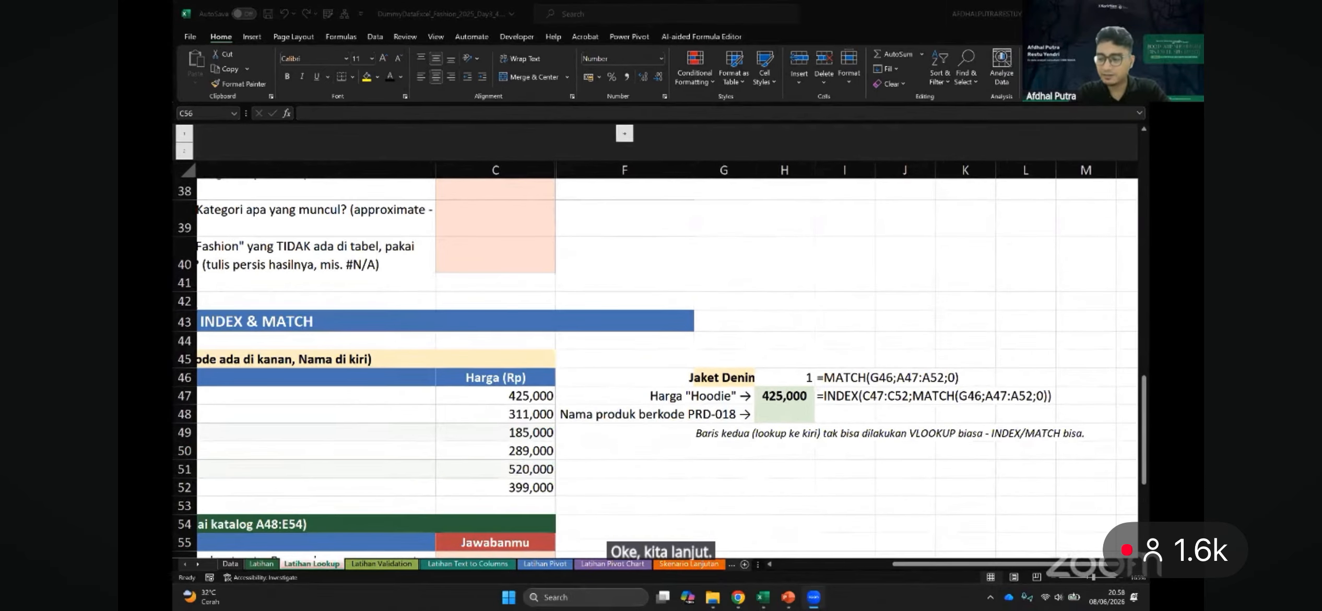
{"action": "key", "text": "alt+Tab"}
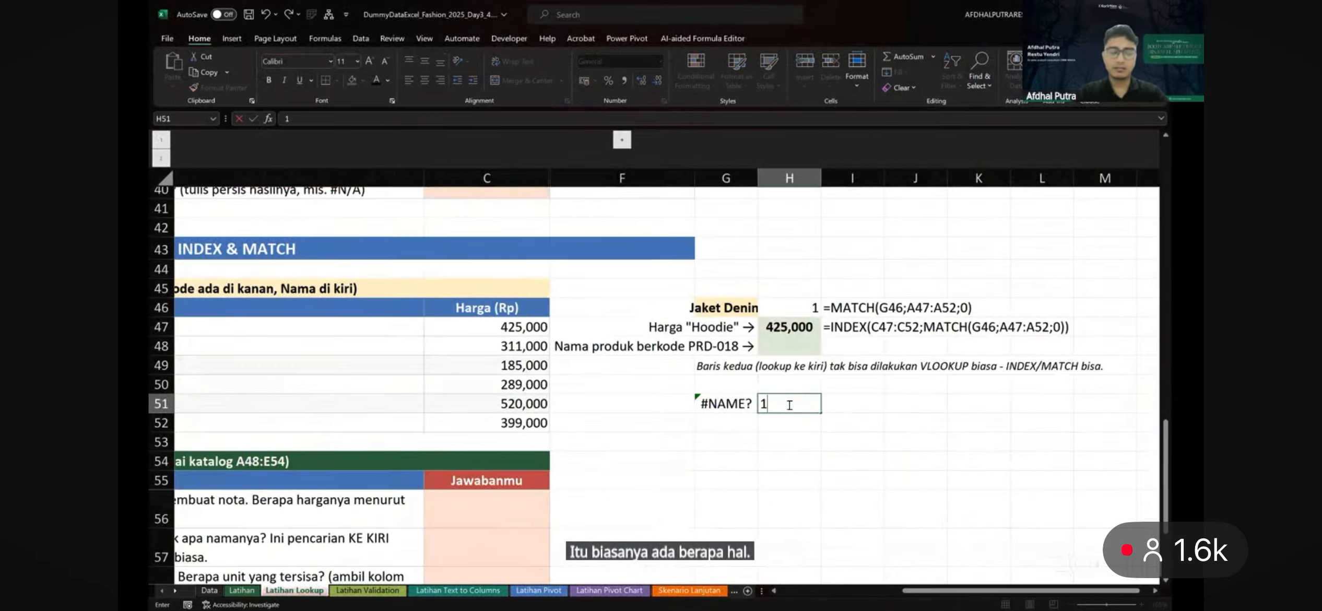
{"action": "type", "text": ". Nama "}
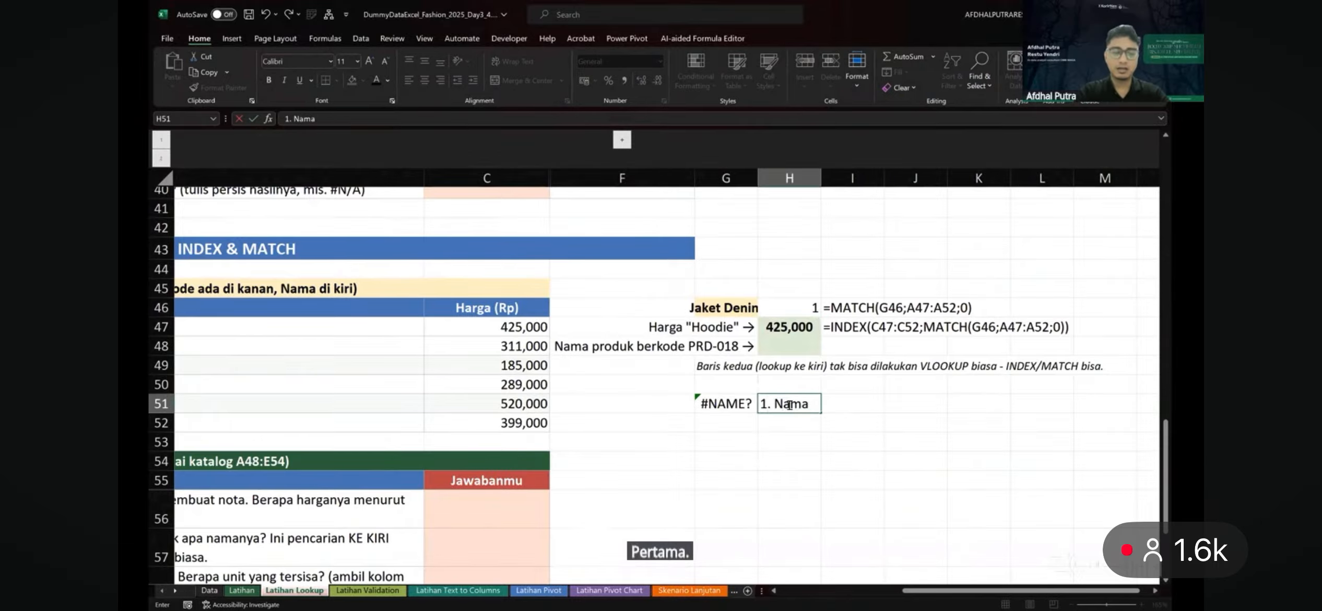
{"action": "type", "text": "rumusnya salah"}
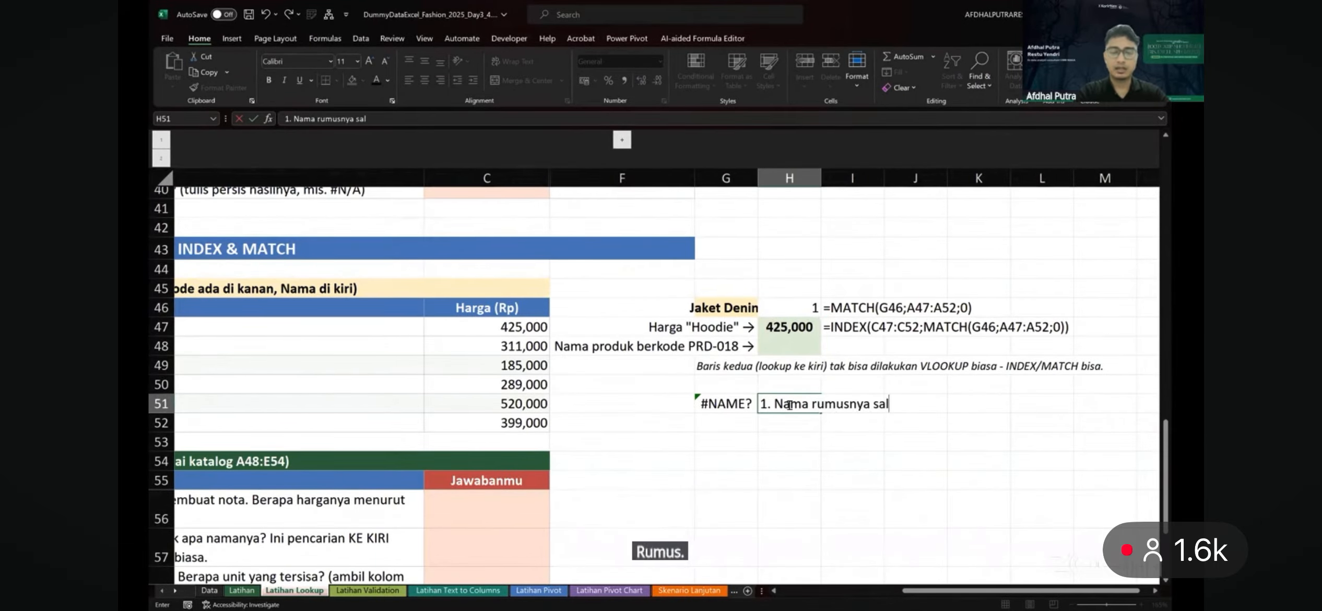
{"action": "key", "text": "Return"}
Enter "2. ada salah ketik di formulanya" in H52 as the second cause of the #NAME? error
{"action": "type", "text": "2. ad"}
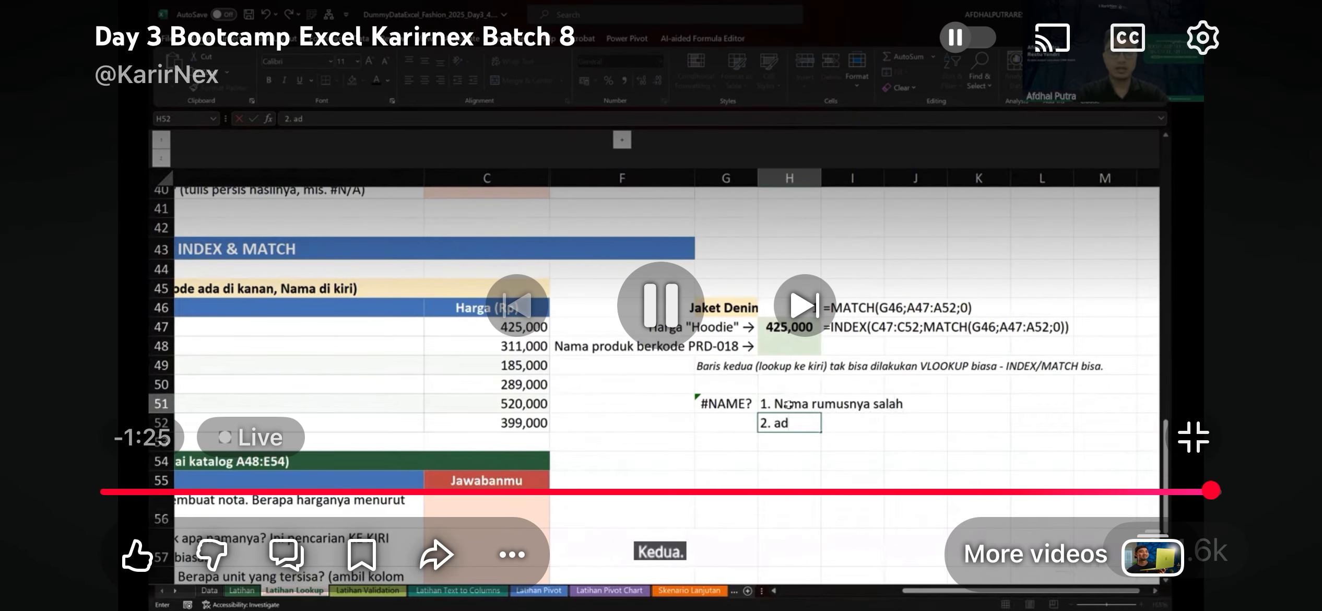
{"action": "type", "text": "a variabel yang"}
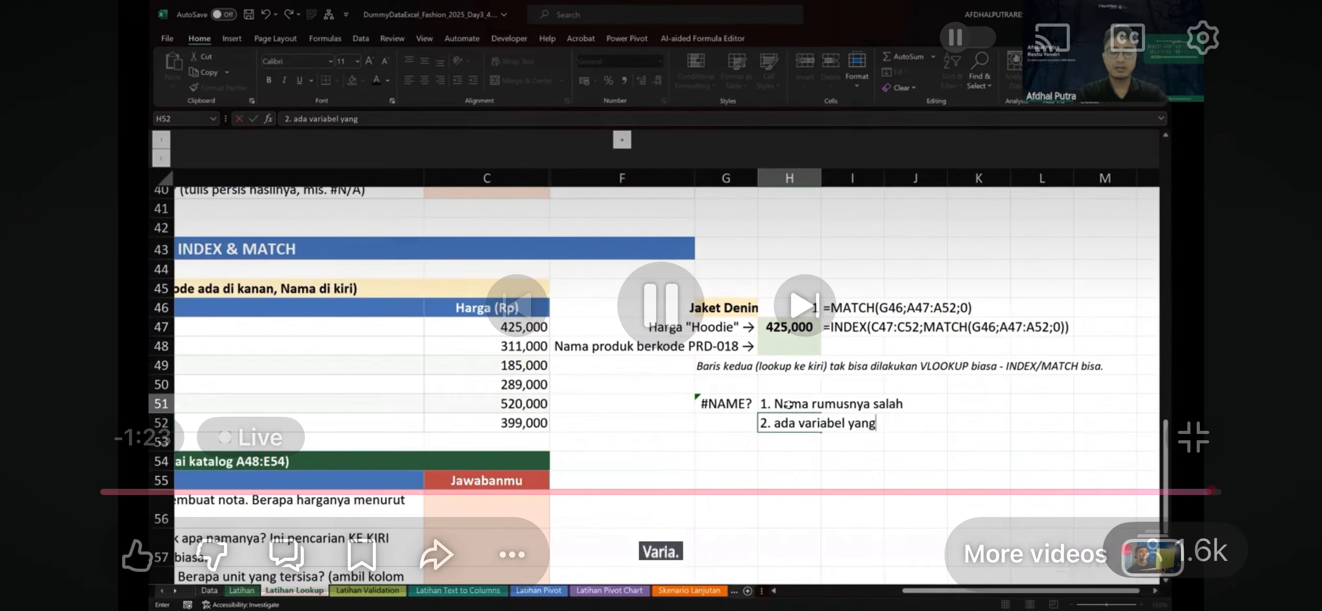
{"action": "key", "text": "BackSpace"}
{"action": "key", "text": "BackSpace"}
{"action": "key", "text": "BackSpace"}
{"action": "key", "text": "BackSpace"}
{"action": "key", "text": "BackSpace"}
{"action": "key", "text": "BackSpace"}
{"action": "key", "text": "BackSpace"}
{"action": "key", "text": "BackSpace"}
{"action": "key", "text": "BackSpace"}
{"action": "key", "text": "BackSpace"}
{"action": "left_click", "coordinate": [1203, 38]}
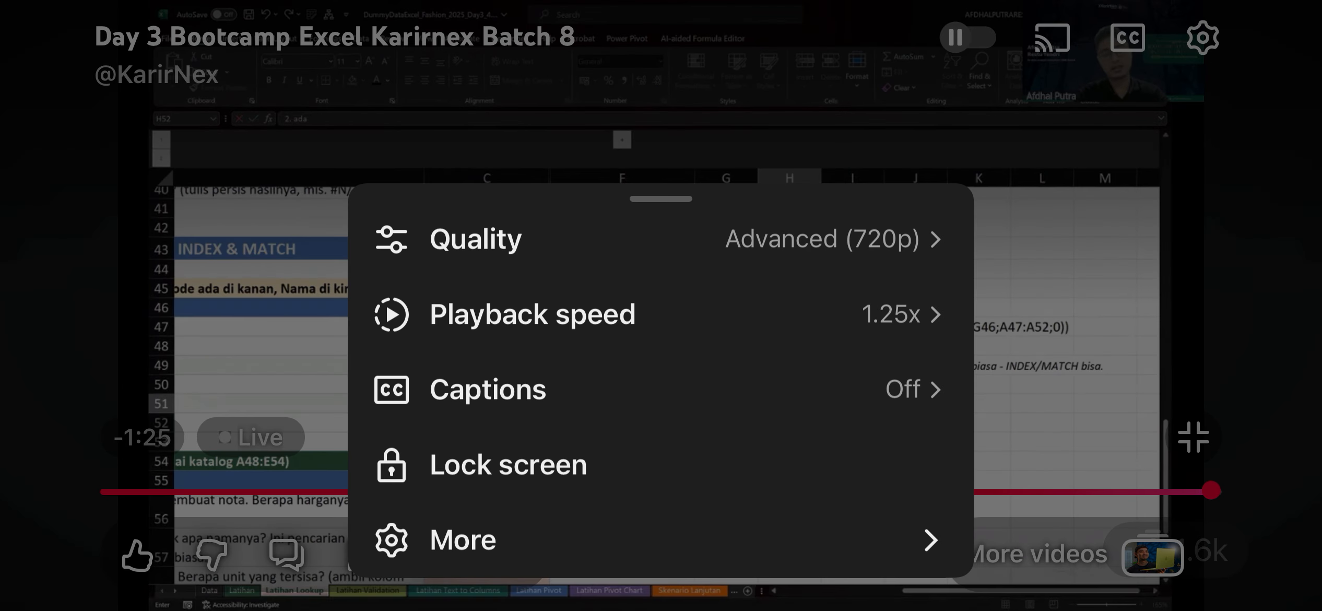
{"action": "type", "text": "salah ketik di "}
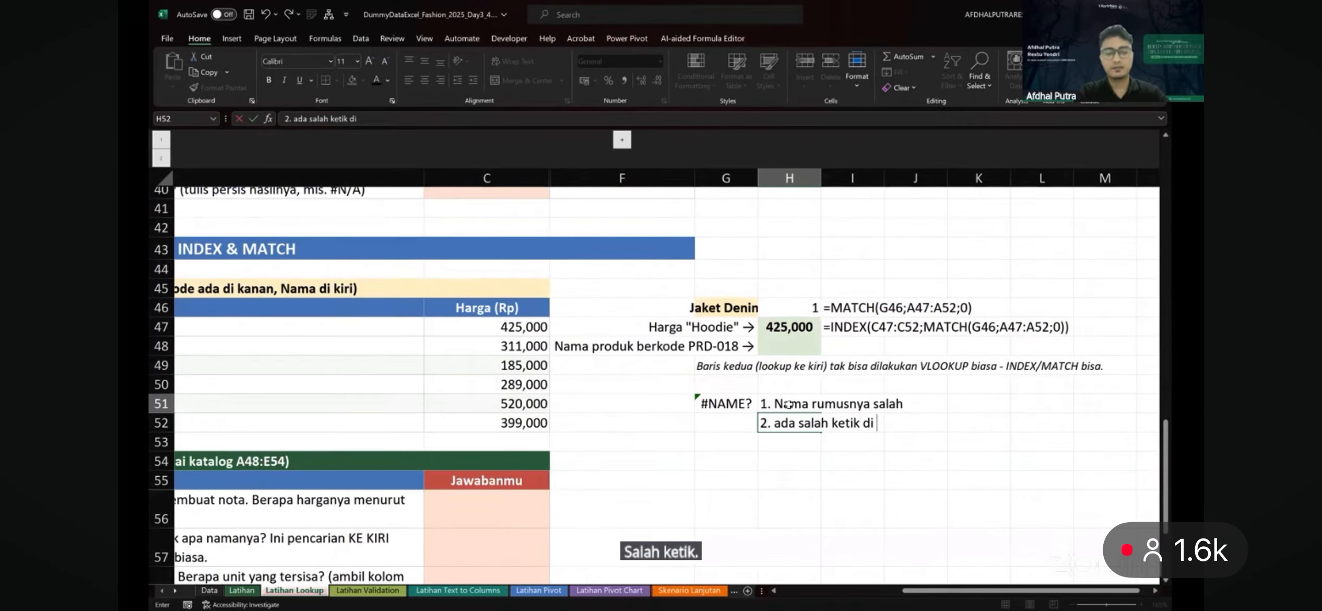
{"action": "type", "text": "formulanya"}
{"action": "left_click", "coordinate": [1203, 38]}
{"action": "left_click", "coordinate": [533, 314]}
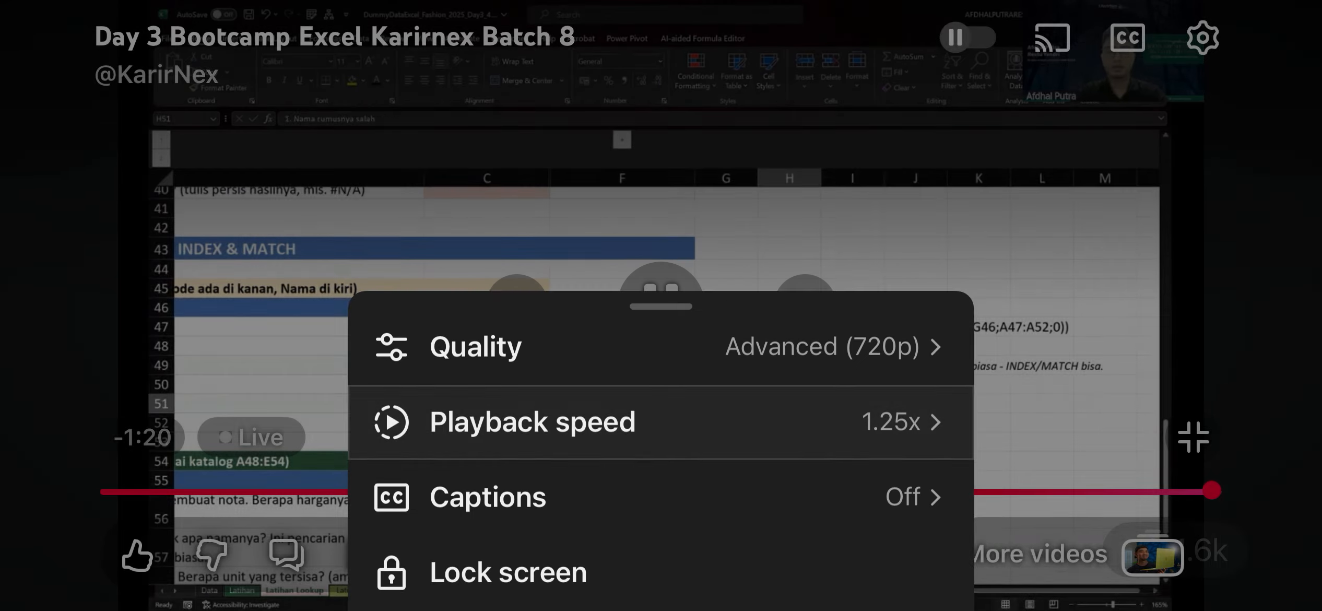
{"action": "left_click", "coordinate": [725, 403]}
{"action": "left_click", "coordinate": [936, 416]}
{"action": "left_click", "coordinate": [936, 417]}
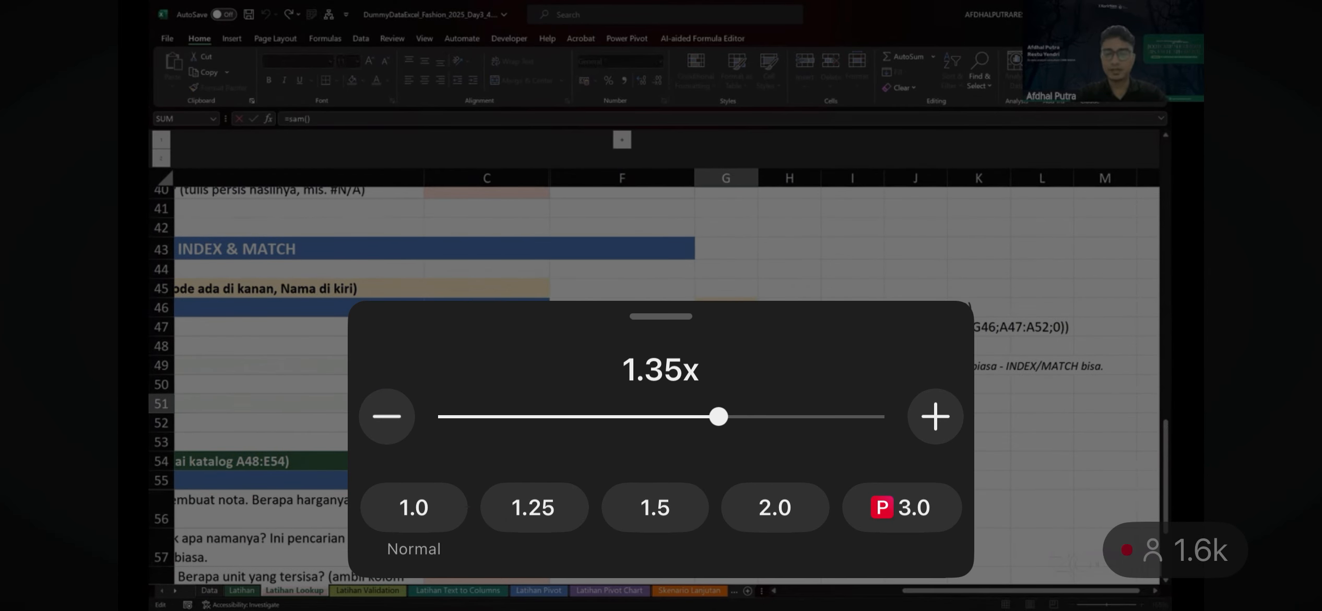
{"action": "left_click", "coordinate": [936, 416]}
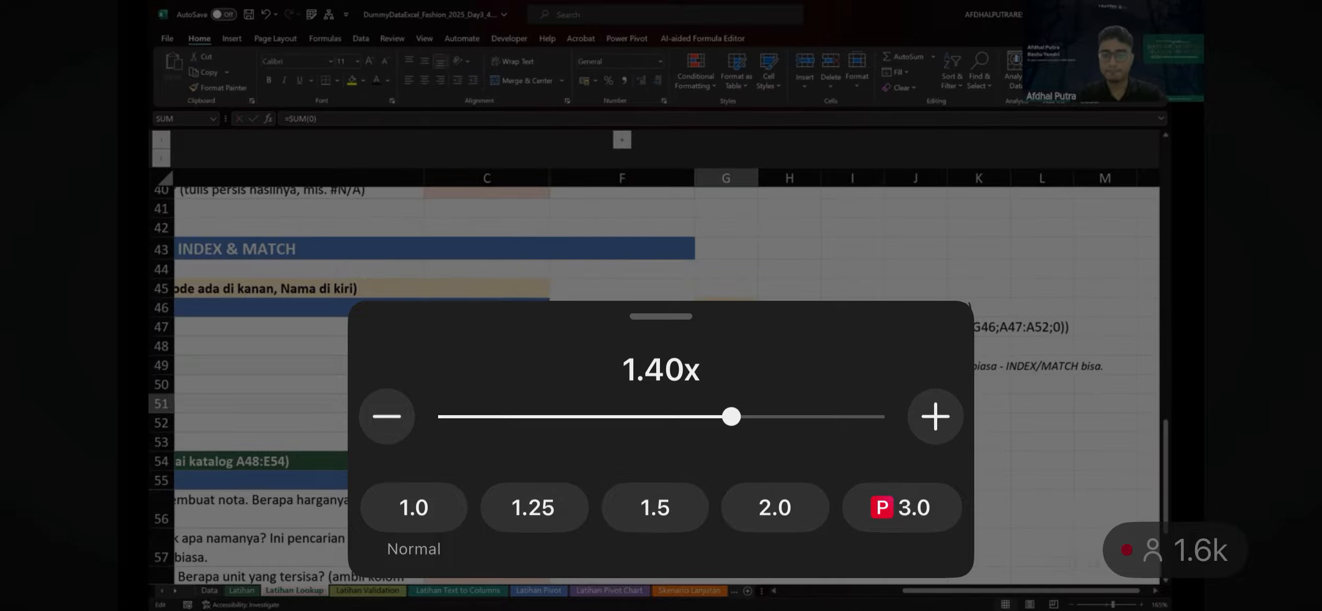
{"action": "left_click", "coordinate": [387, 416]}
{"action": "left_click", "coordinate": [438, 416]}
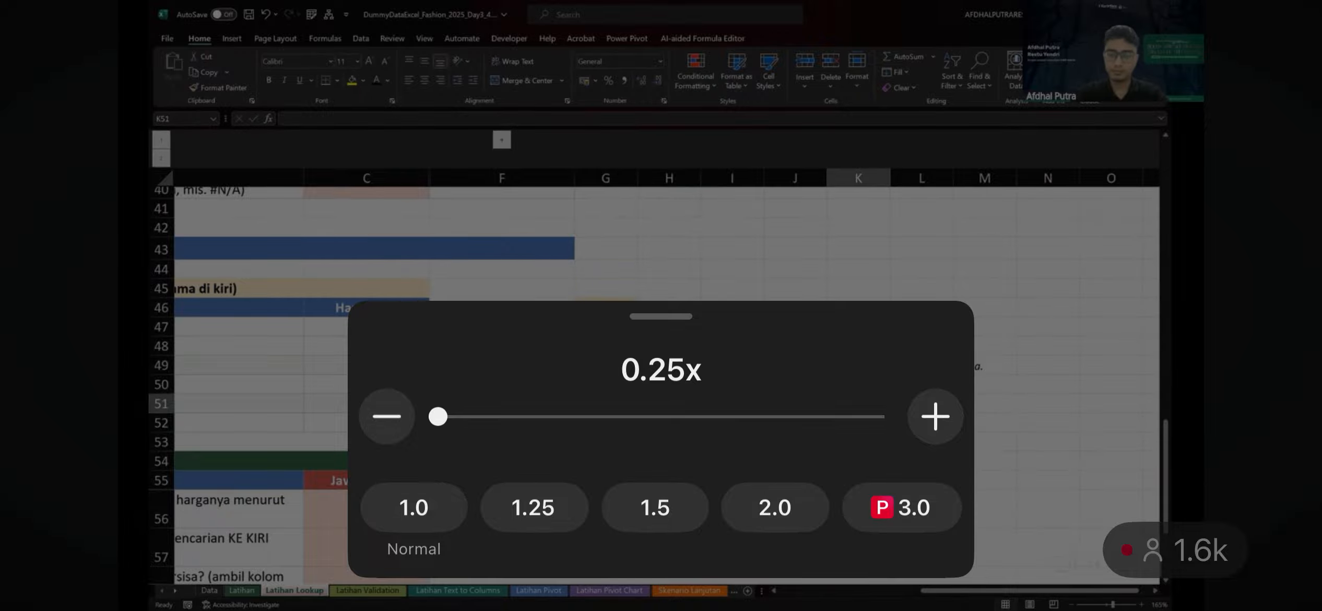
{"action": "left_click", "coordinate": [534, 507]}
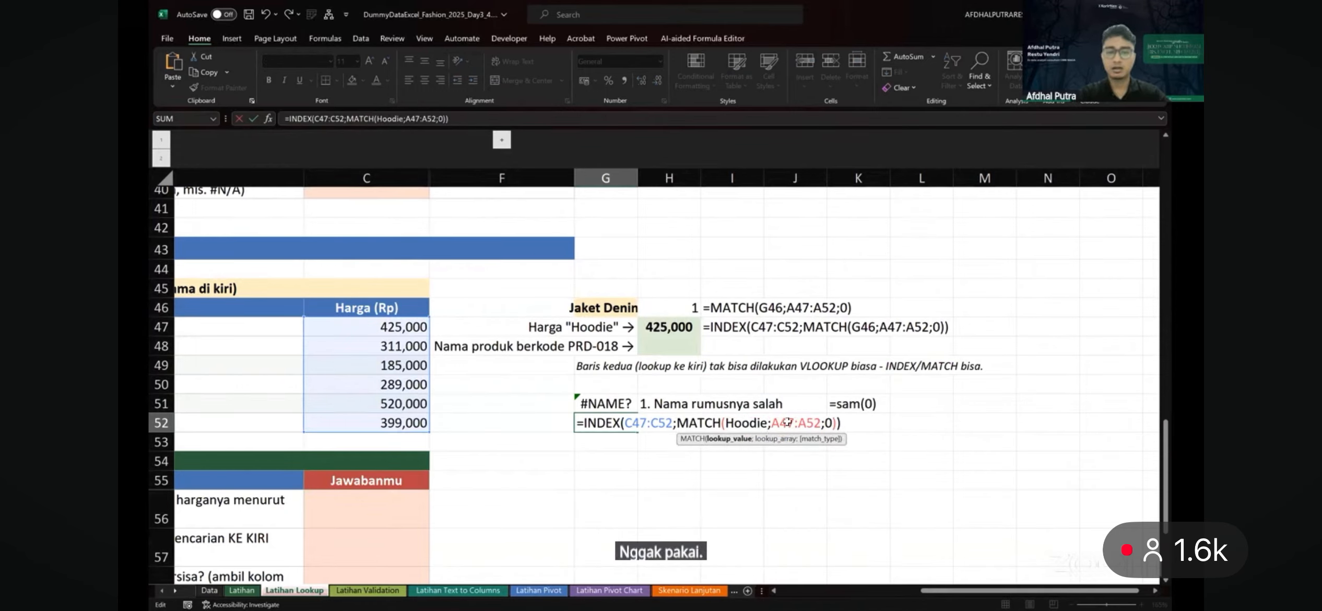
Enter =INDEX(C47:C52;MATCH(Hoodie;A47:A52;0)) with unquoted Hoodie in G52, and copy the formula-text cell K51 to K52
{"action": "key", "text": "Return"}
{"action": "key", "text": "Up"}
{"action": "key", "text": "Right"}
{"action": "key", "text": "Right"}
{"action": "key", "text": "Right"}
{"action": "key", "text": "Right"}
{"action": "key", "text": "Up"}
{"action": "key", "text": "ctrl+c"}
{"action": "key", "text": "Down"}
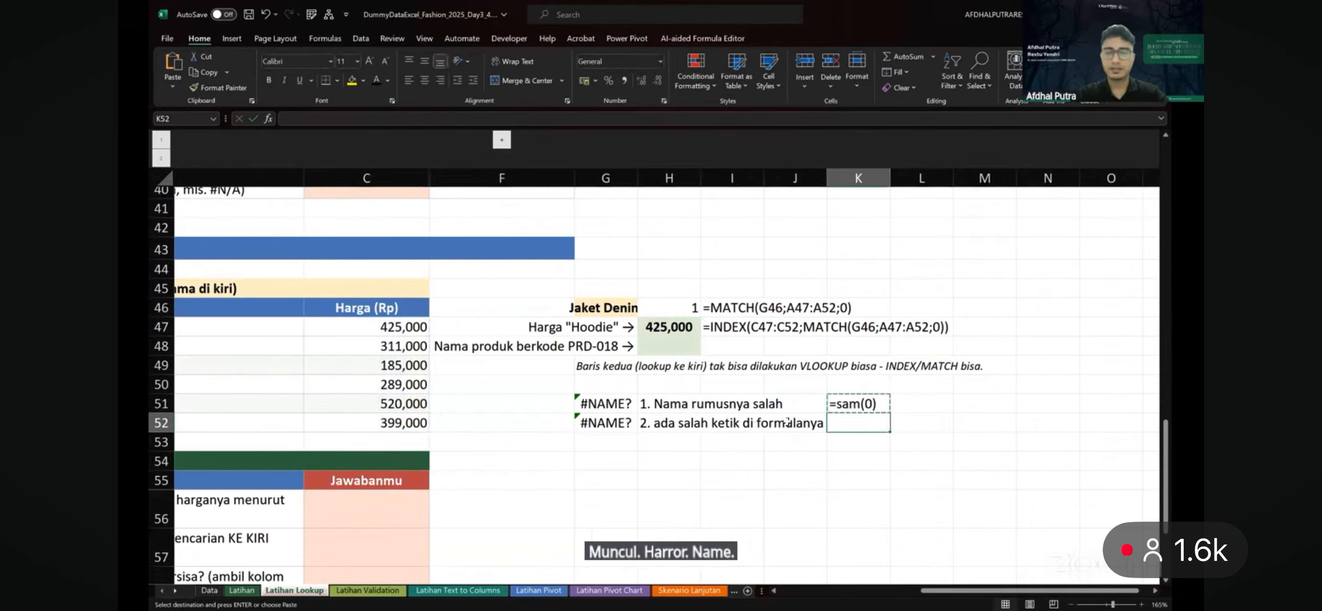
{"action": "key", "text": "ctrl+v"}
Review the unquoted Hoodie lookup value in G52's MATCH function without changing the formula
{"action": "key", "text": "Left"}
{"action": "key", "text": "Left"}
{"action": "key", "text": "Left"}
{"action": "key", "text": "Left"}
{"action": "key", "text": "Left"}
{"action": "key", "text": "Right"}
{"action": "key", "text": "F2"}
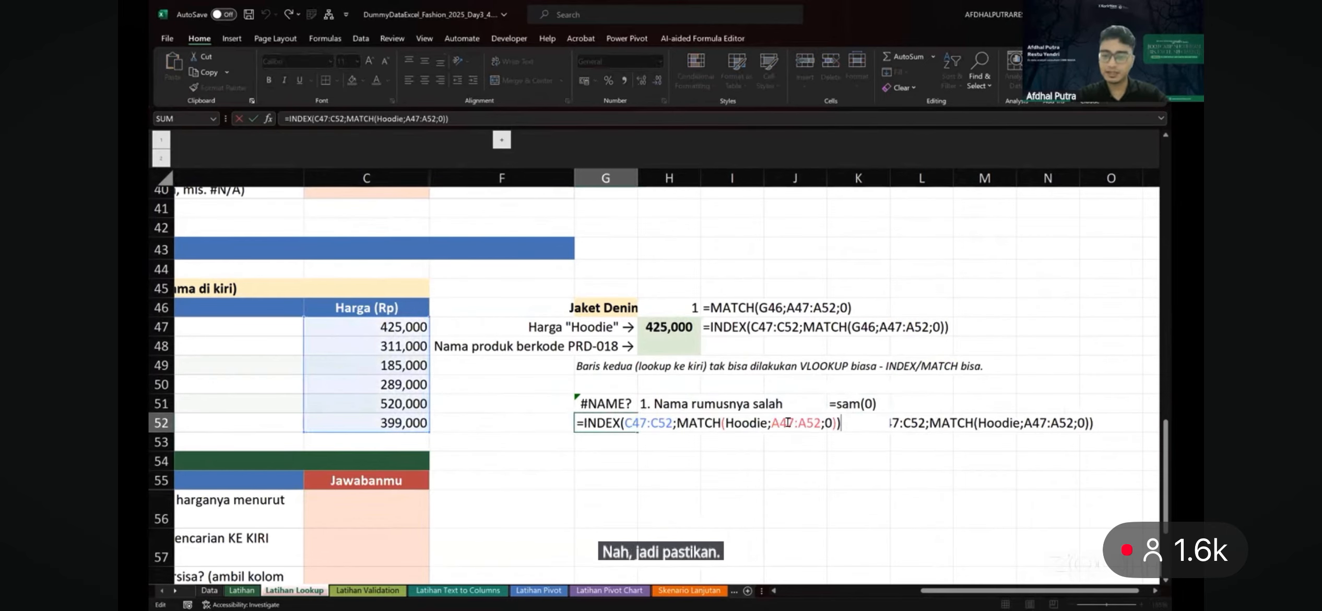
{"action": "double_click", "coordinate": [749, 417]}
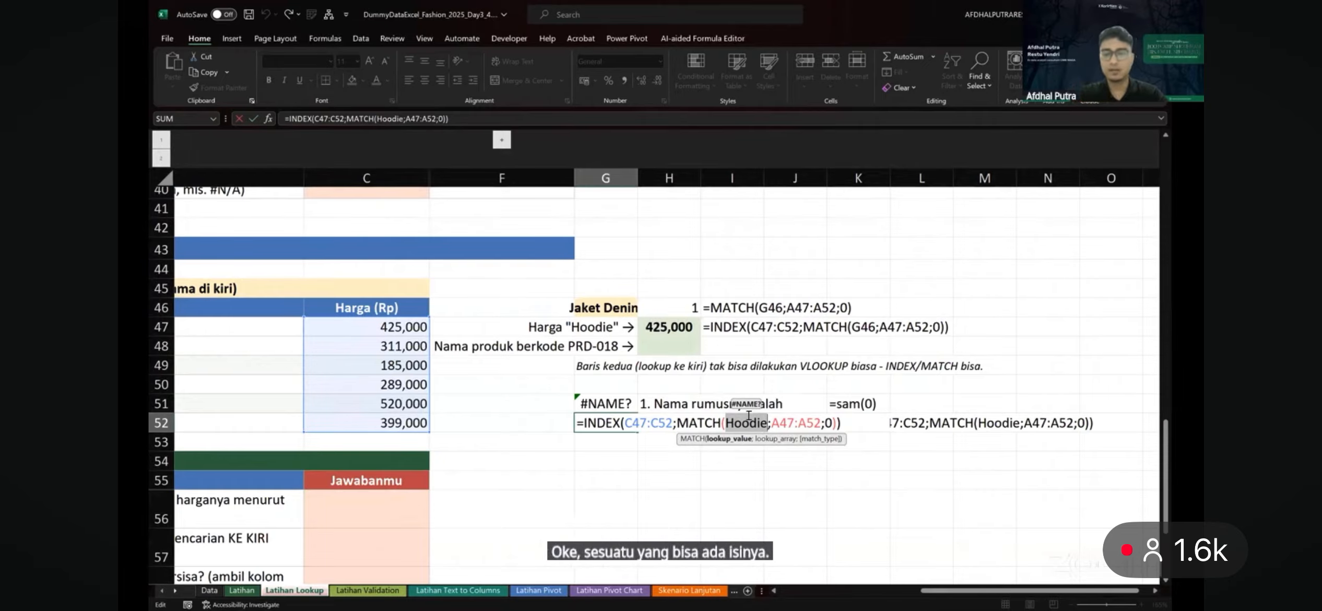
{"action": "key", "text": "Return"}
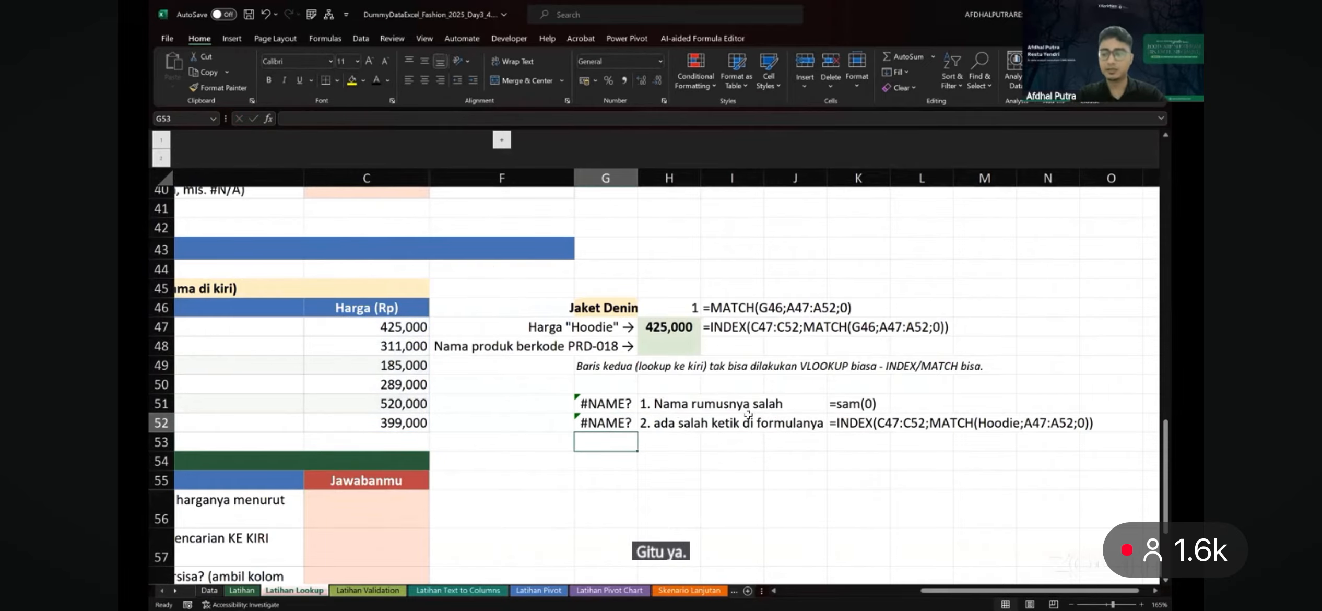
{"action": "scroll", "coordinate": [748, 414], "scroll_direction": "left", "scroll_amount": 5}
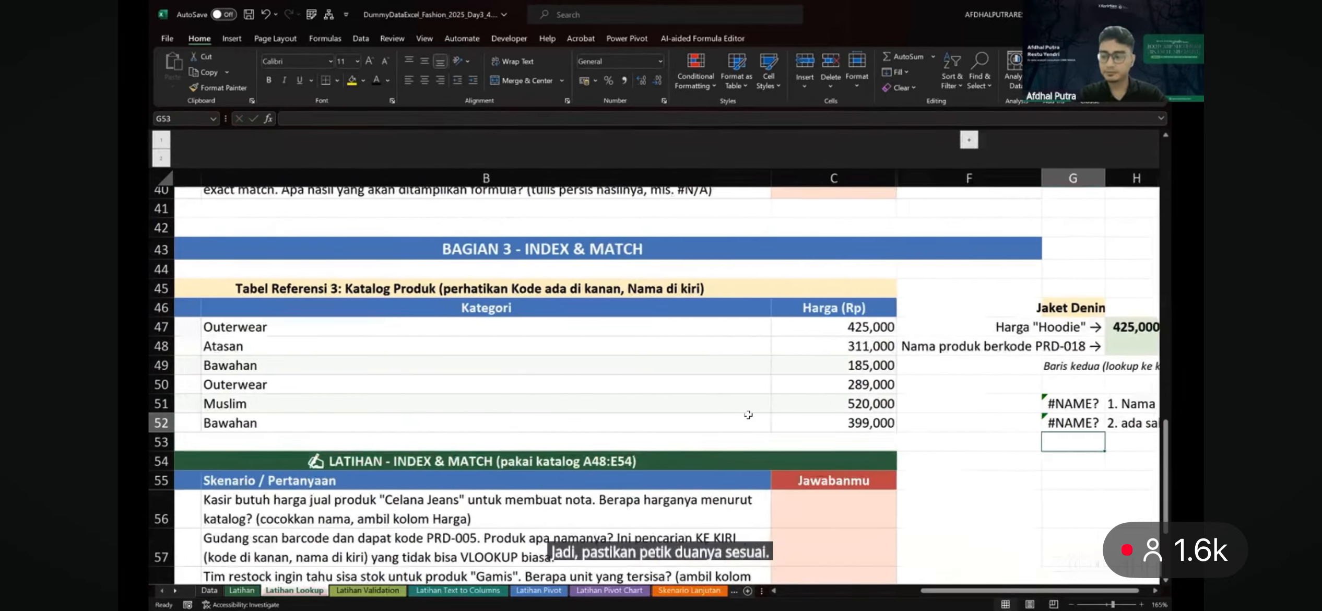
{"action": "scroll", "coordinate": [748, 414], "scroll_direction": "left", "scroll_amount": 2}
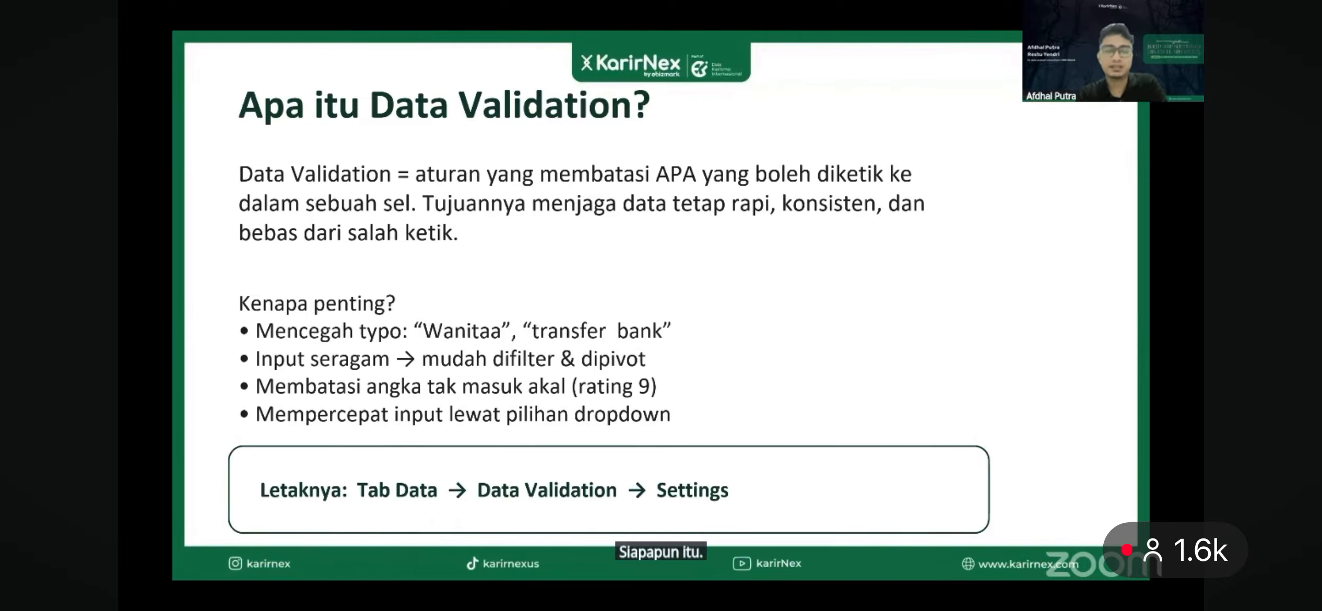
{"action": "left_click", "coordinate": [661, 306]}
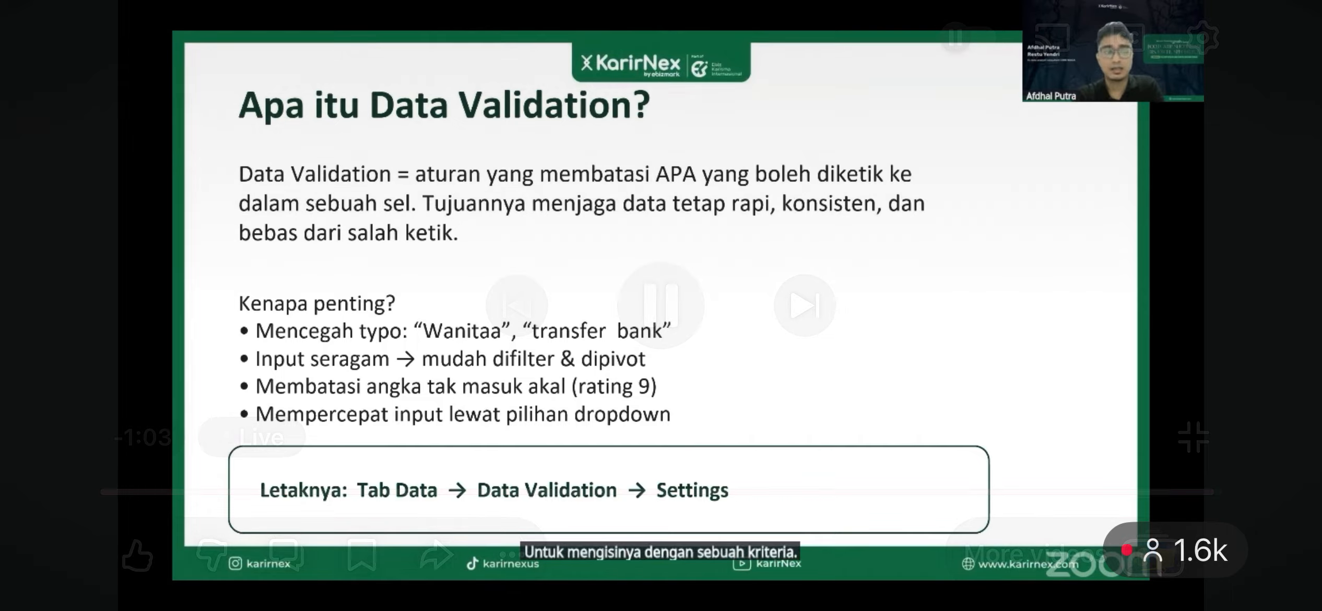
{"action": "left_click", "coordinate": [661, 209]}
{"action": "left_click", "coordinate": [661, 209]}
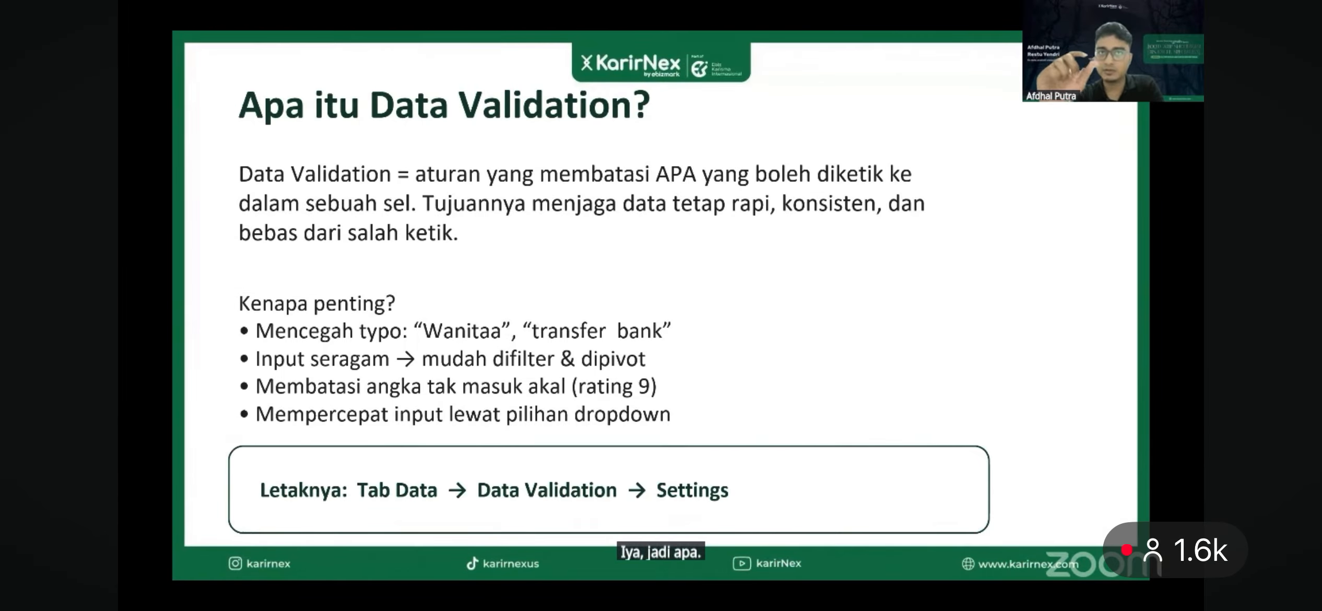
{"action": "left_click", "coordinate": [661, 208]}
{"action": "left_click", "coordinate": [661, 209]}
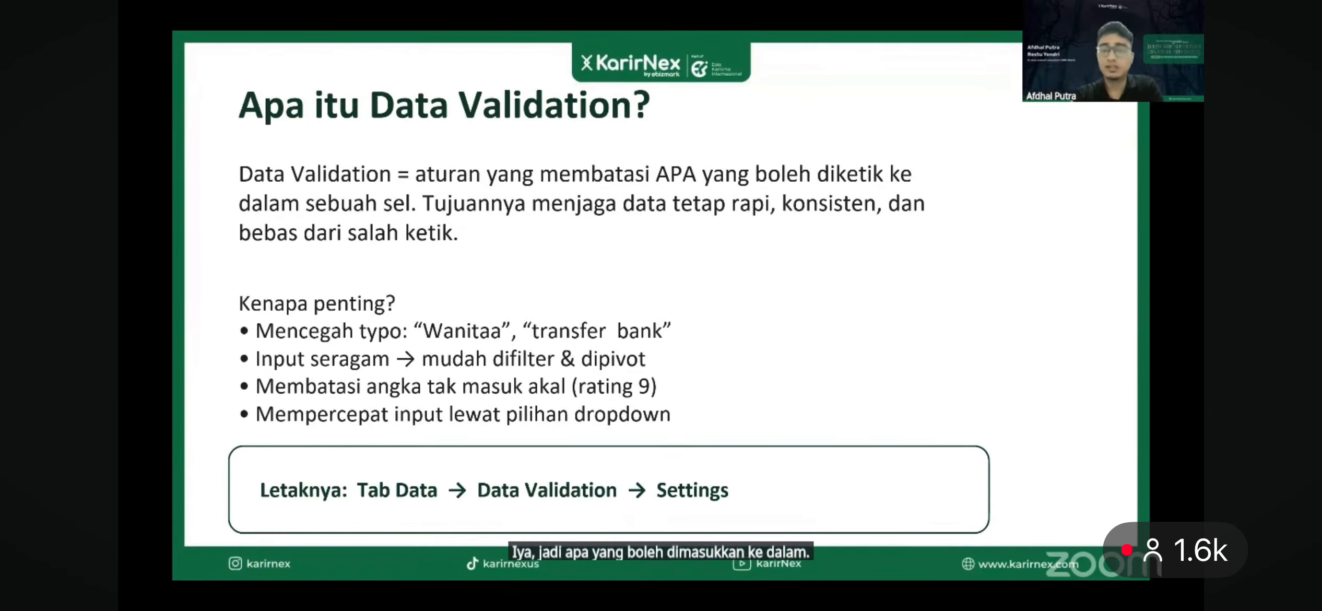
{"action": "left_click", "coordinate": [661, 209]}
{"action": "left_click", "coordinate": [1202, 38]}
{"action": "left_click", "coordinate": [517, 309]}
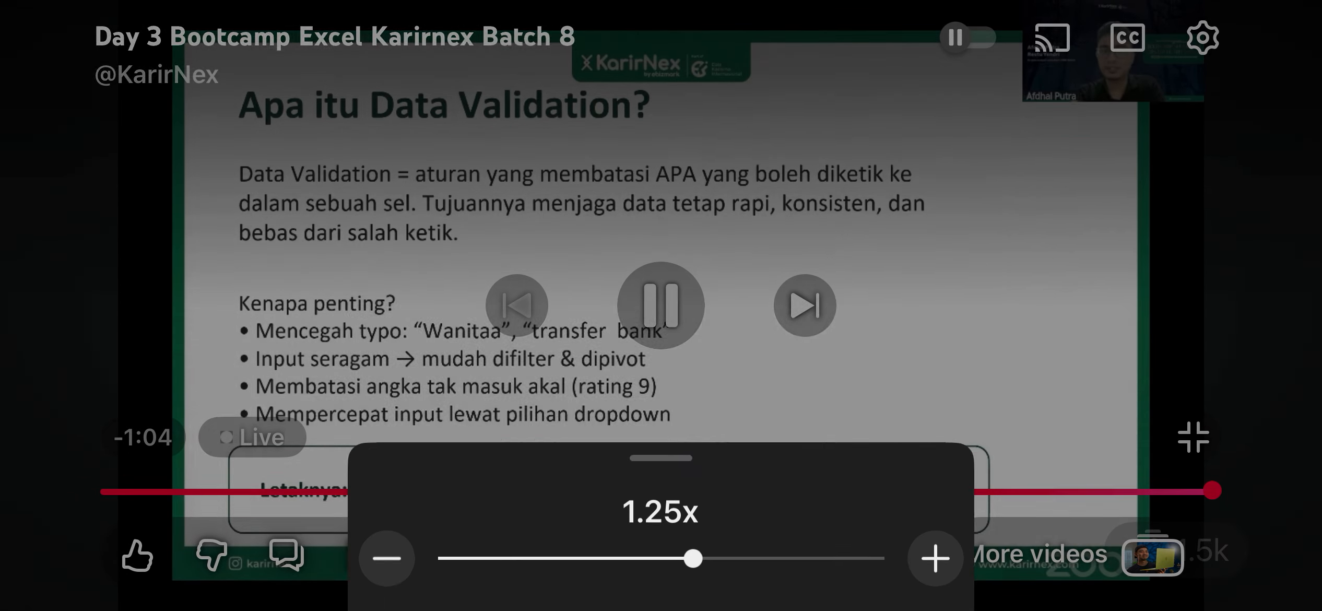
{"action": "left_click", "coordinate": [655, 507]}
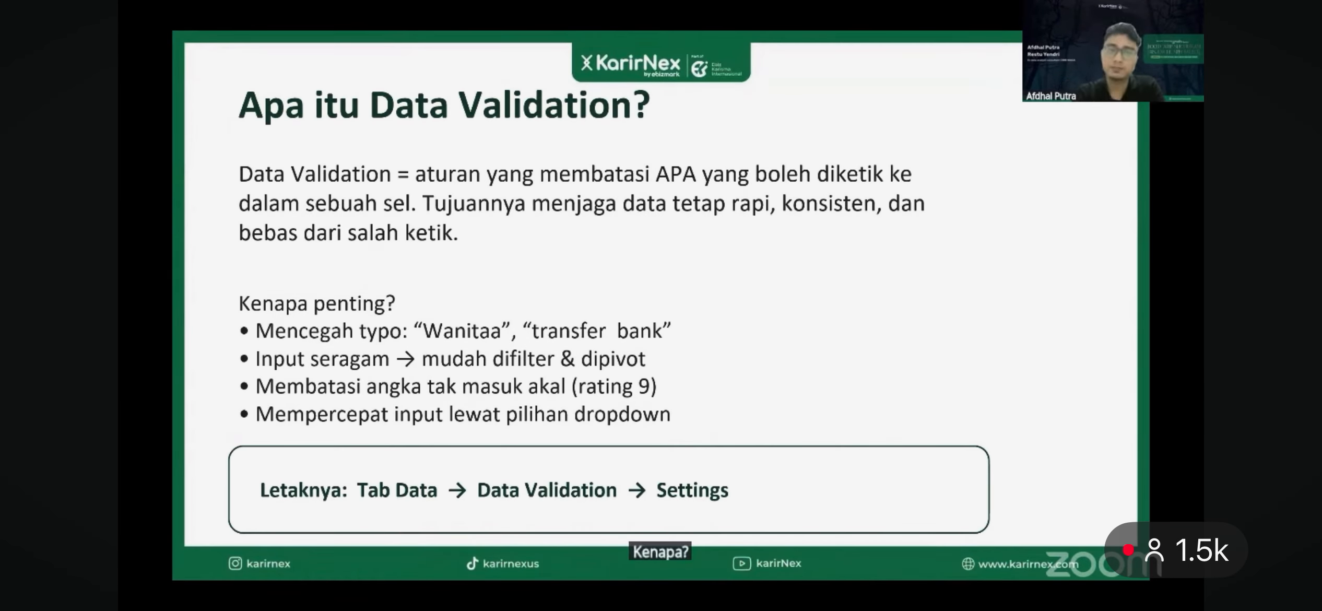
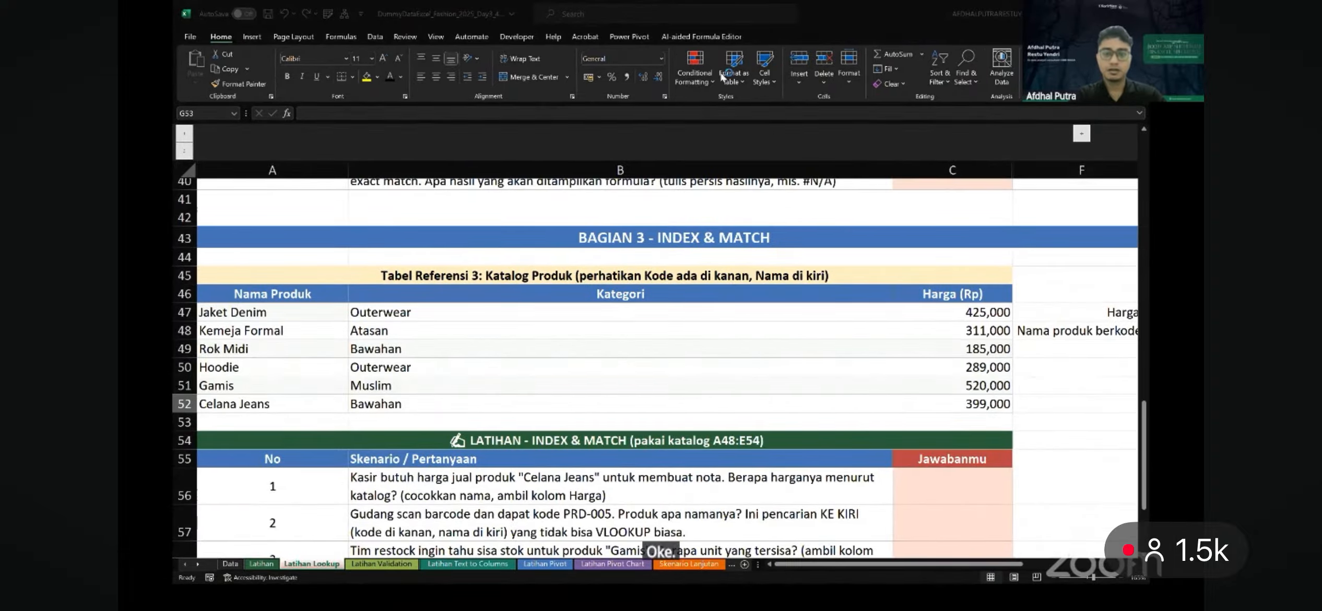
{"action": "key", "text": "super+l"}
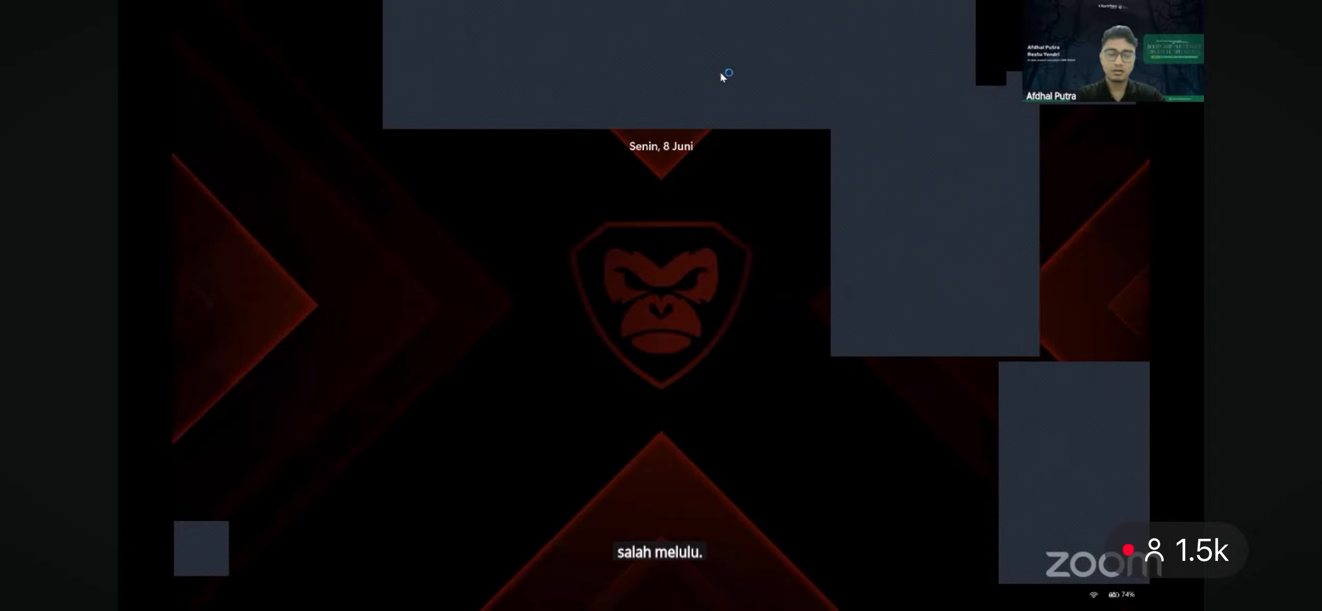
{"action": "key", "text": "Return"}
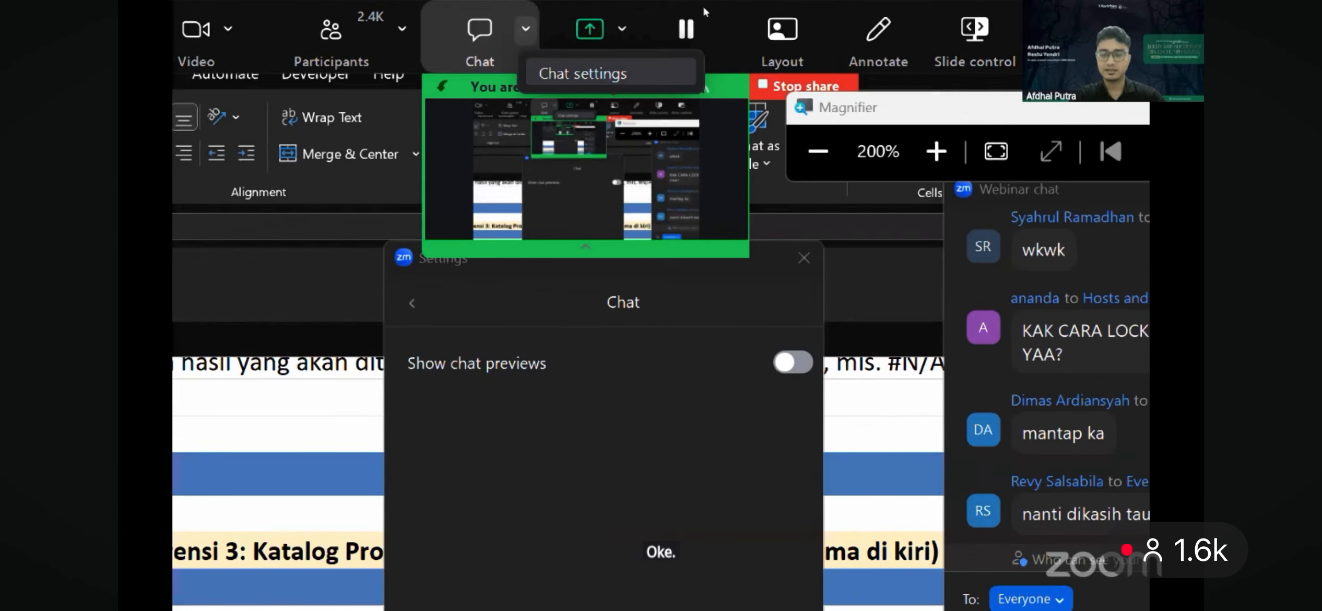
{"action": "left_click", "coordinate": [661, 306]}
{"action": "left_click", "coordinate": [1203, 38]}
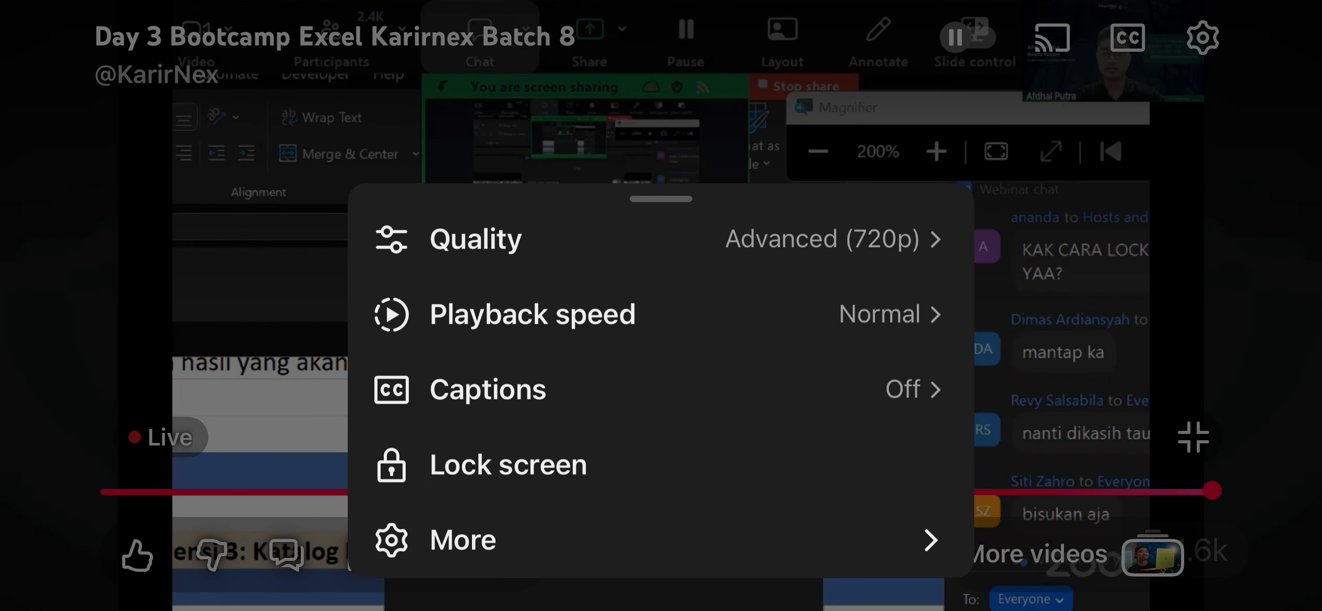
{"action": "left_click", "coordinate": [1081, 313]}
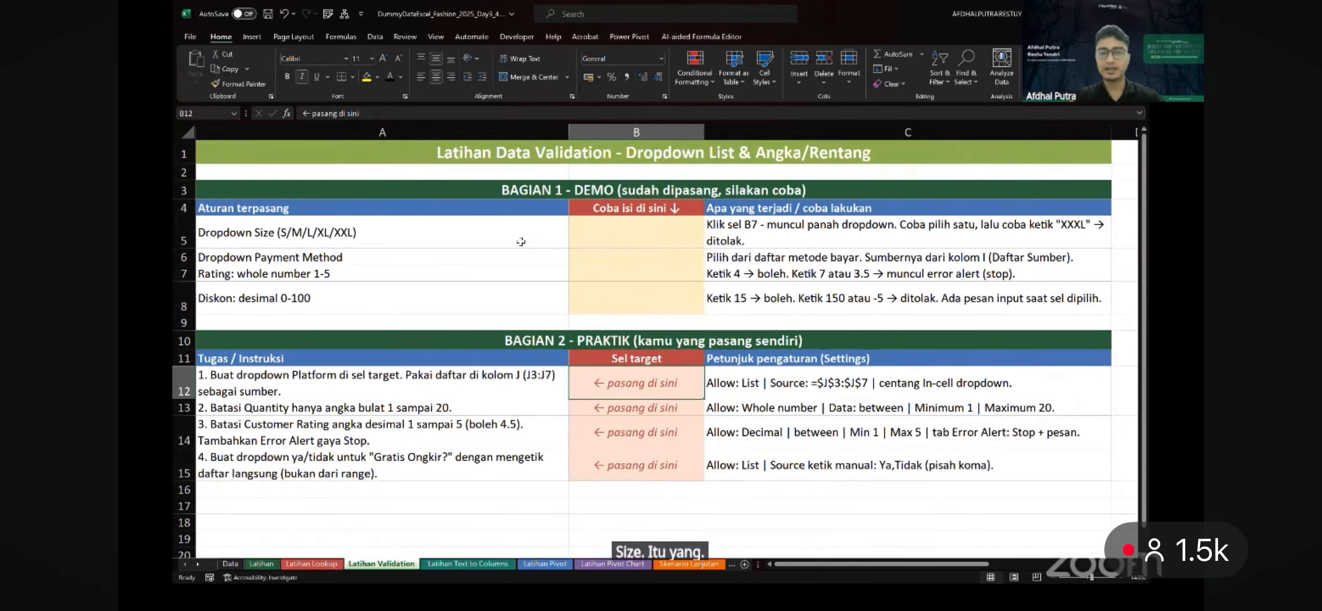
Choose XXL from the size dropdown in demo cell B5 of the Latihan Validation sheet
{"action": "scroll", "coordinate": [520, 242], "scroll_direction": "right", "scroll_amount": 3}
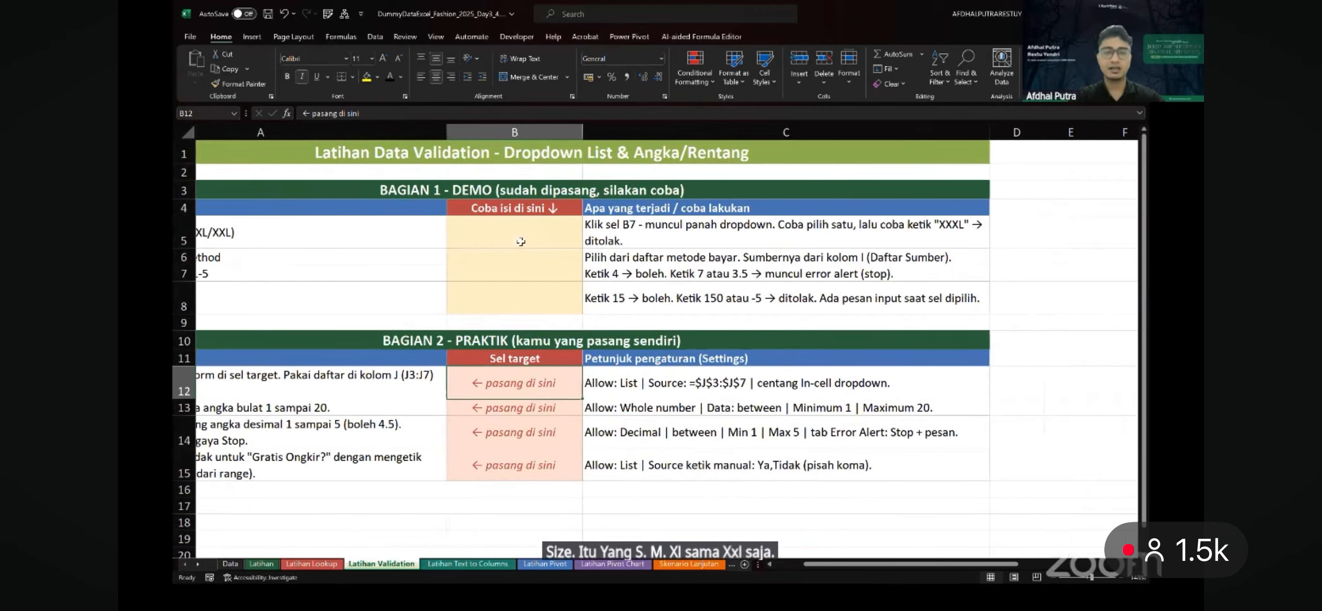
{"action": "left_click", "coordinate": [550, 245]}
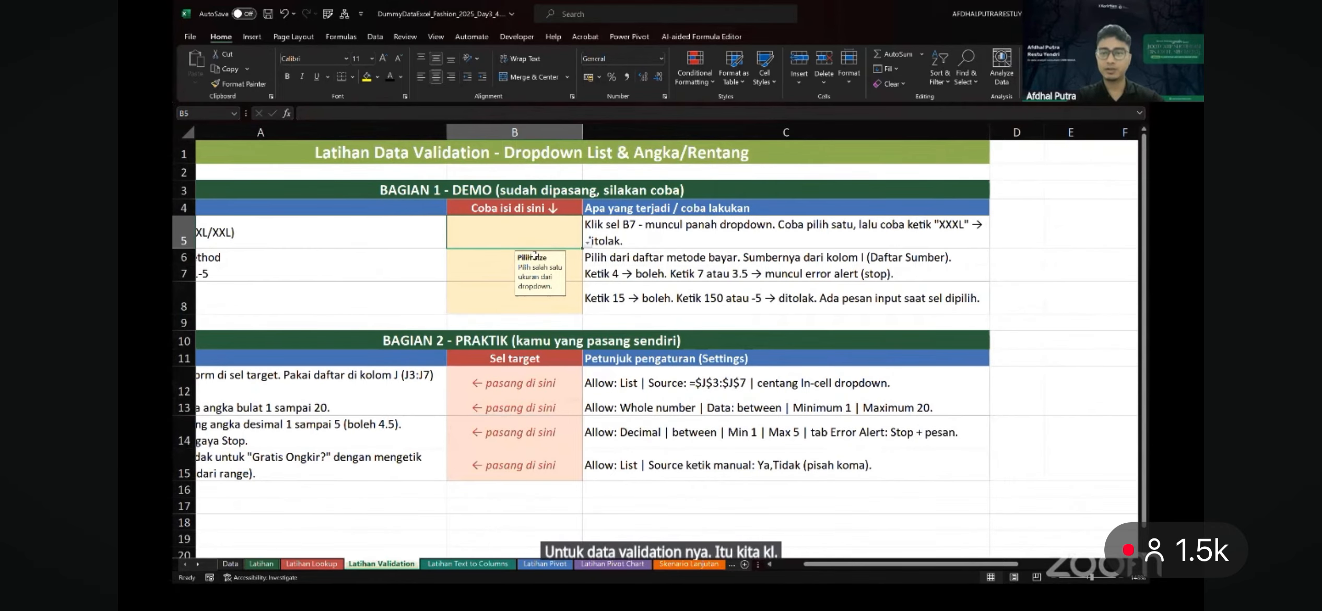
{"action": "left_click", "coordinate": [588, 242]}
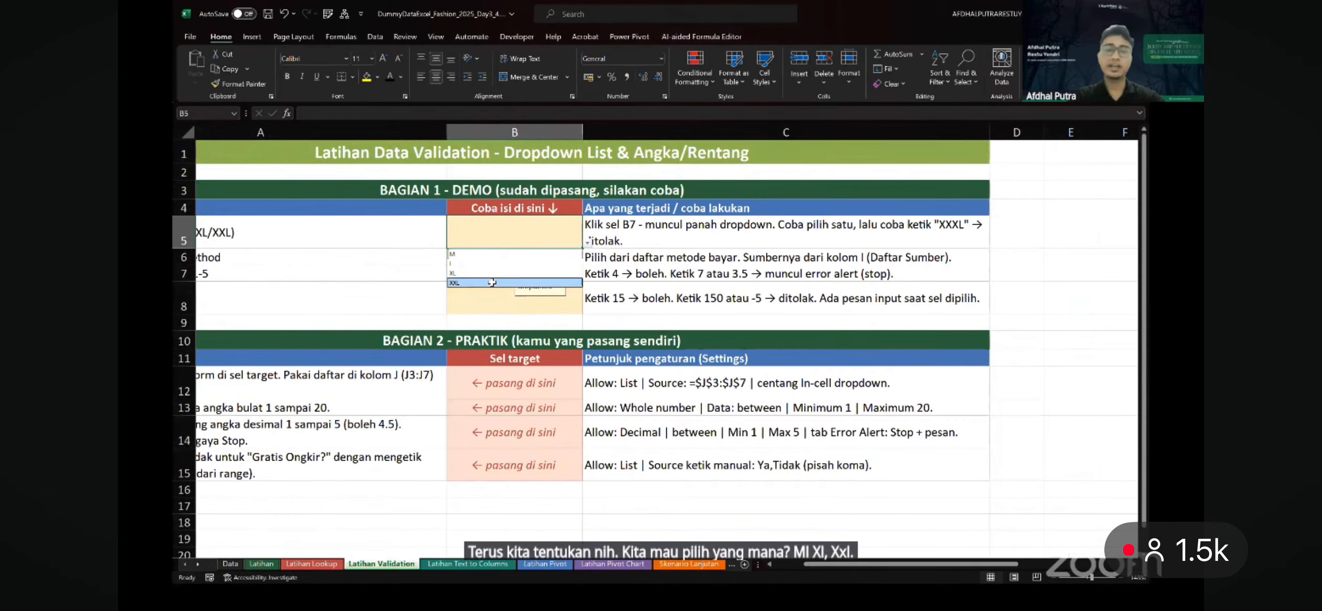
{"action": "left_click", "coordinate": [492, 282]}
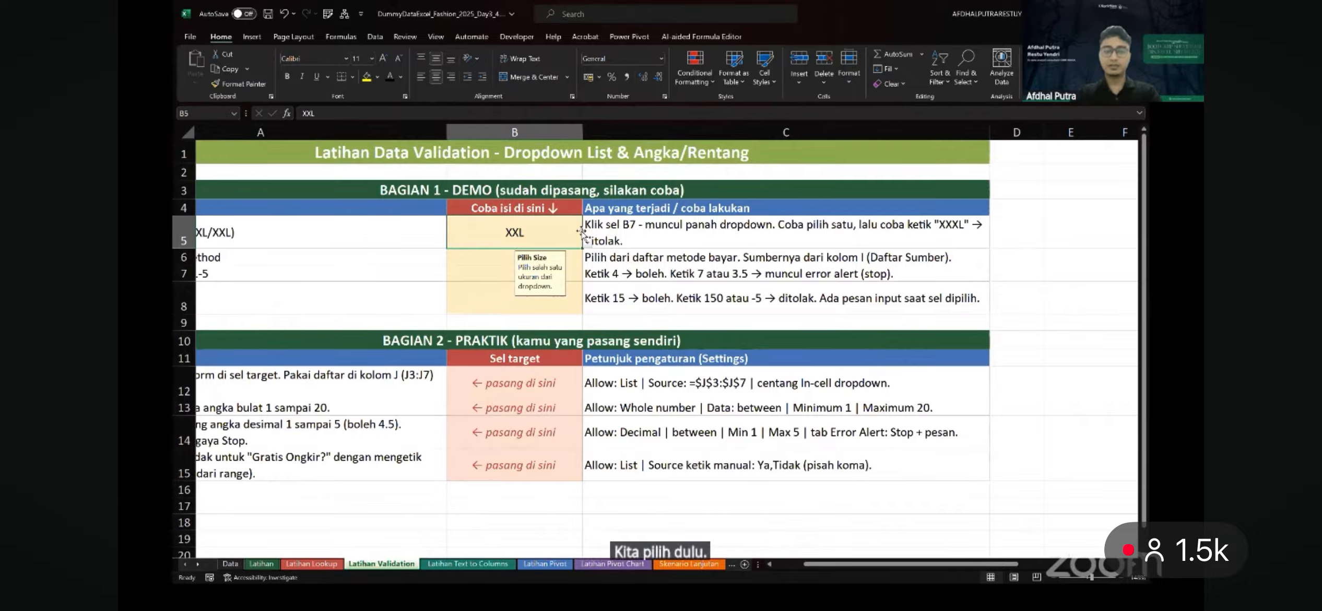
Examine the Daftar Sumber source lists in columns H to J that supply the dropdown options
{"action": "scroll", "coordinate": [583, 234], "scroll_direction": "right", "scroll_amount": 3}
{"action": "scroll", "coordinate": [583, 234], "scroll_direction": "right", "scroll_amount": 2}
{"action": "scroll", "coordinate": [582, 234], "scroll_direction": "left", "scroll_amount": 5}
{"action": "scroll", "coordinate": [580, 230], "scroll_direction": "left", "scroll_amount": 1}
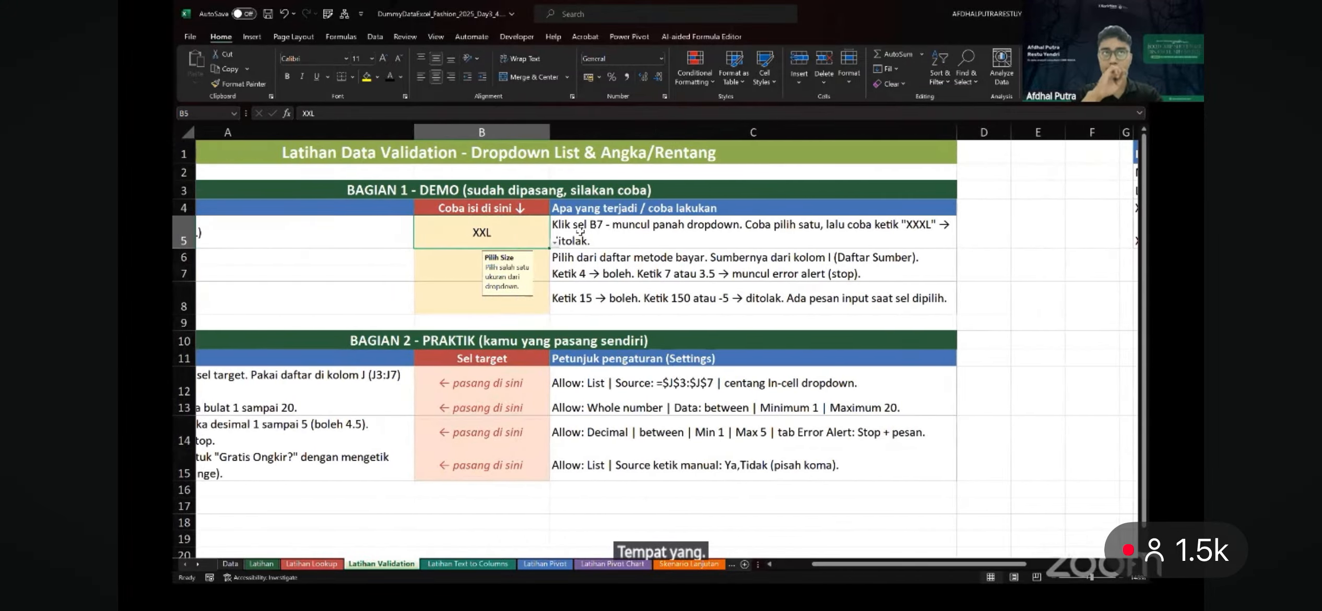
{"action": "scroll", "coordinate": [580, 230], "scroll_direction": "right", "scroll_amount": 5}
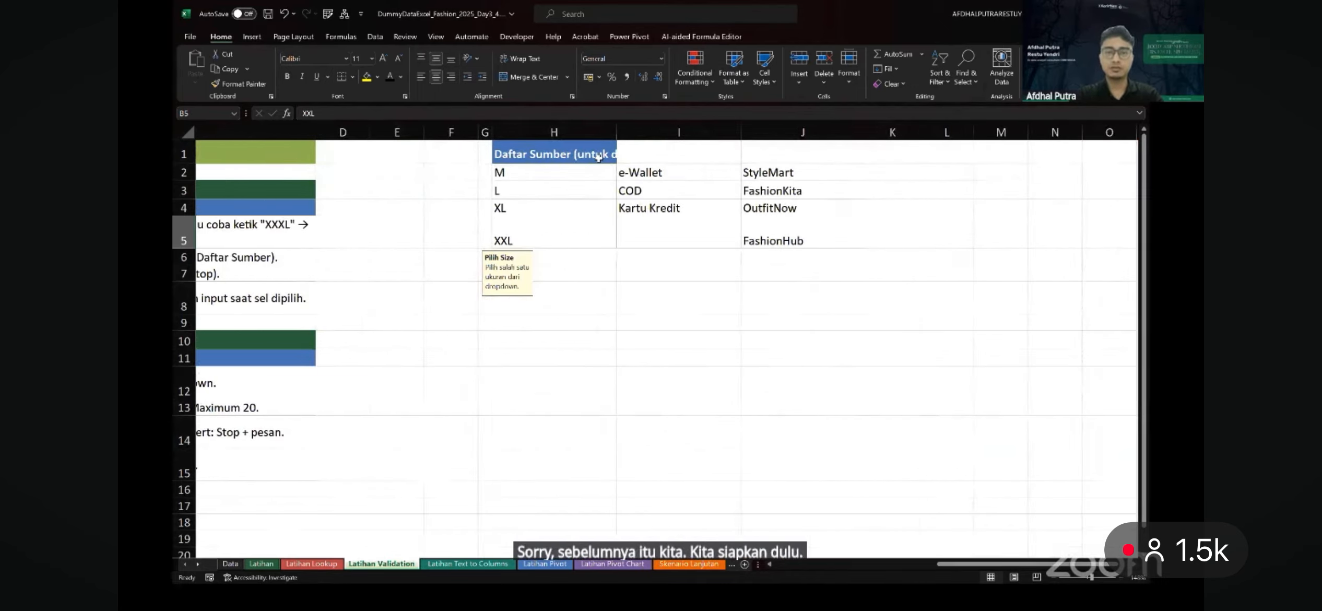
Merge and center the Daftar Sumber (untuk dropdown) heading across cells H1 to J1
{"action": "scroll", "coordinate": [599, 156], "scroll_direction": "right", "scroll_amount": 2}
{"action": "left_click_drag", "start_coordinate": [496, 154], "coordinate": [695, 150]}
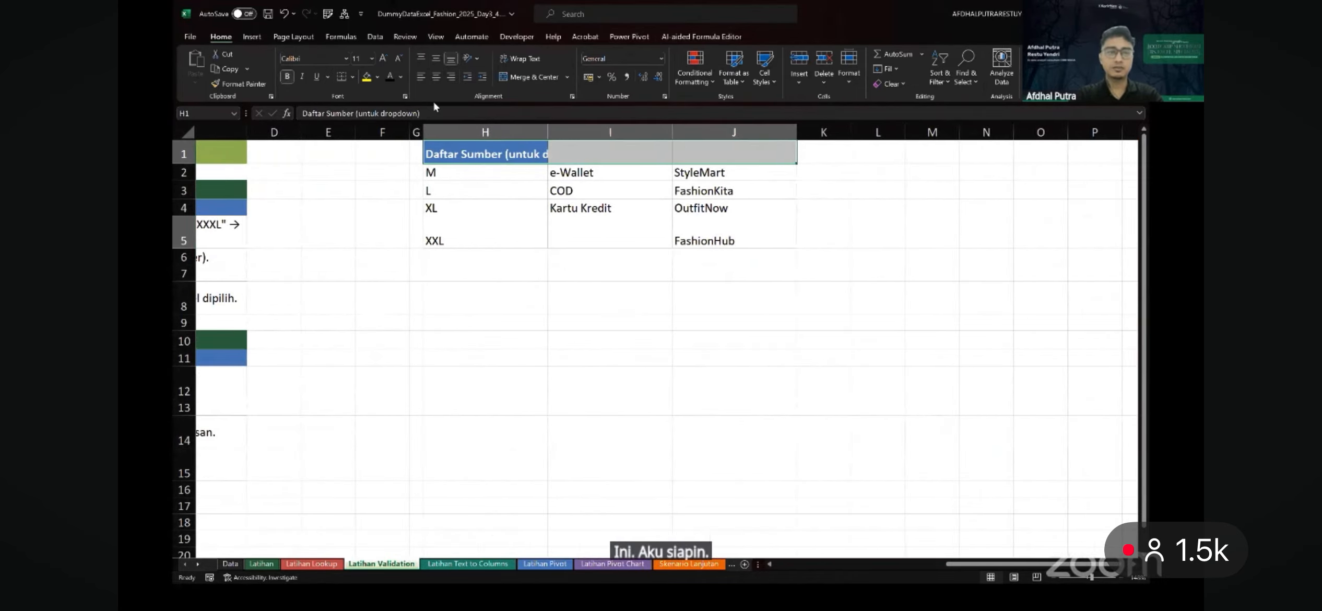
{"action": "left_click", "coordinate": [519, 75]}
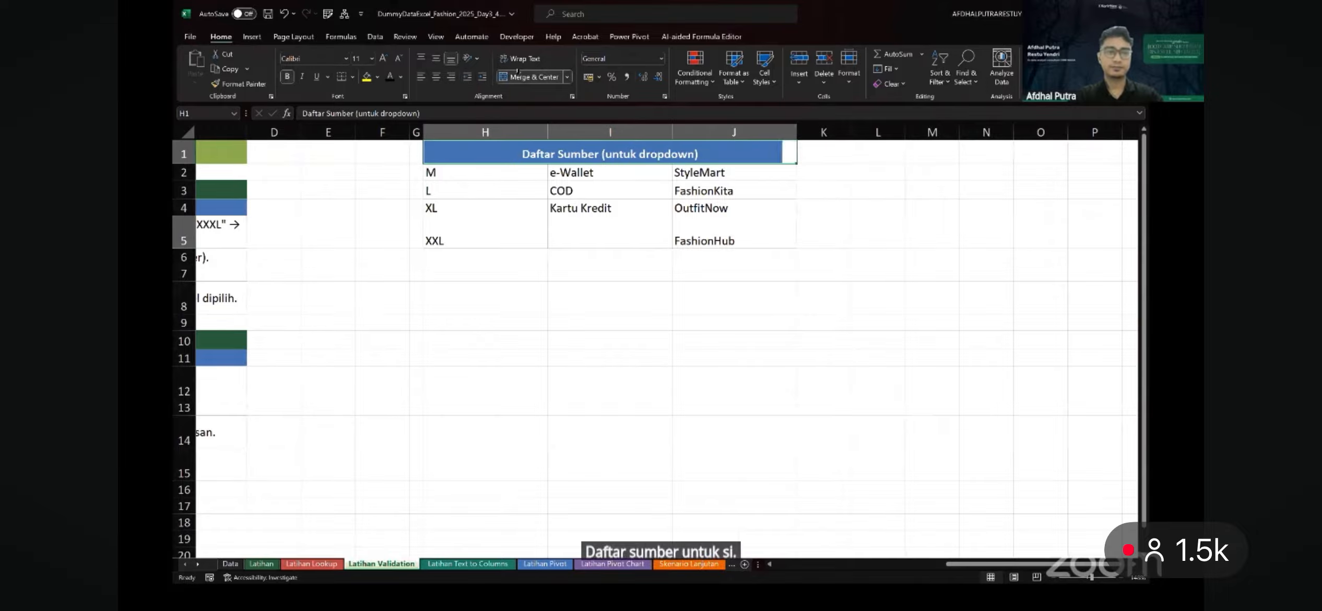
{"action": "left_click", "coordinate": [522, 189]}
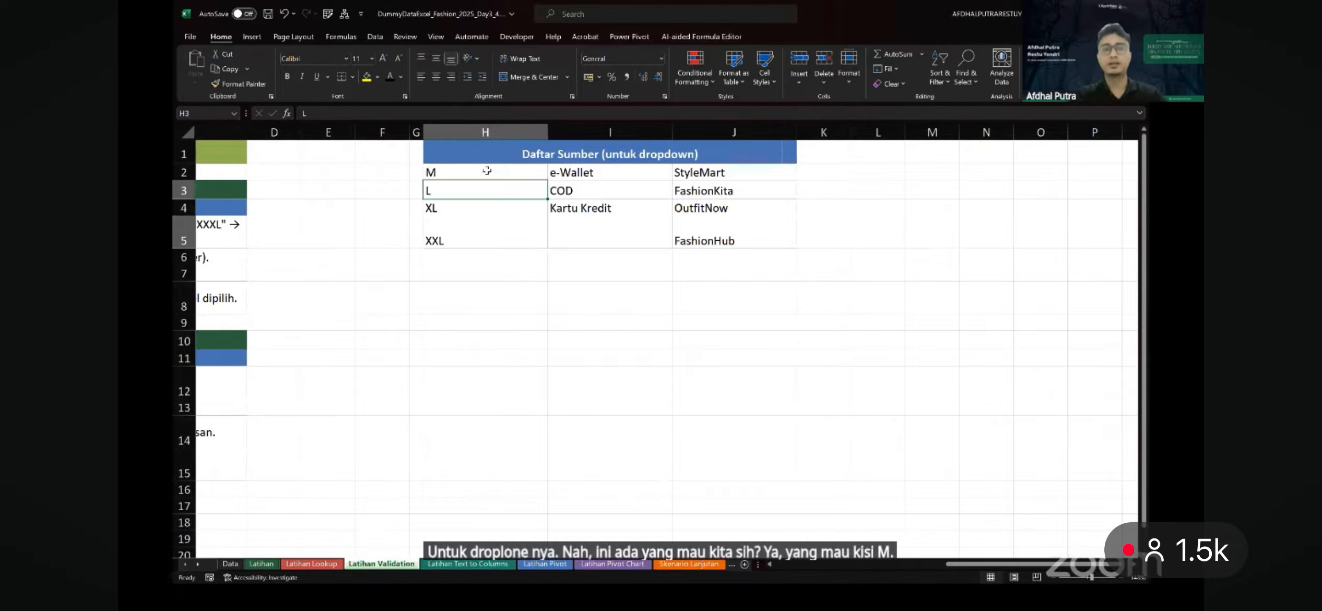
Open the data validation settings of size cell B5 and set the allowed criteria to List
{"action": "scroll", "coordinate": [487, 171], "scroll_direction": "left", "scroll_amount": 6}
{"action": "left_click", "coordinate": [631, 233]}
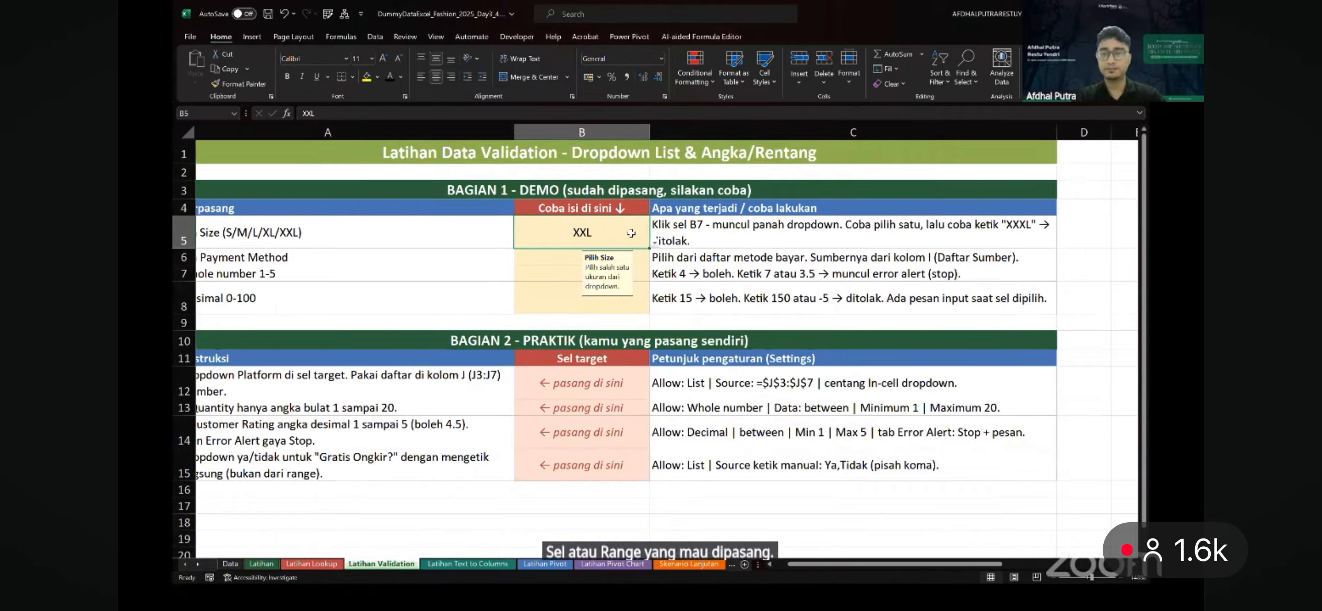
{"action": "key", "text": "alt+Tab"}
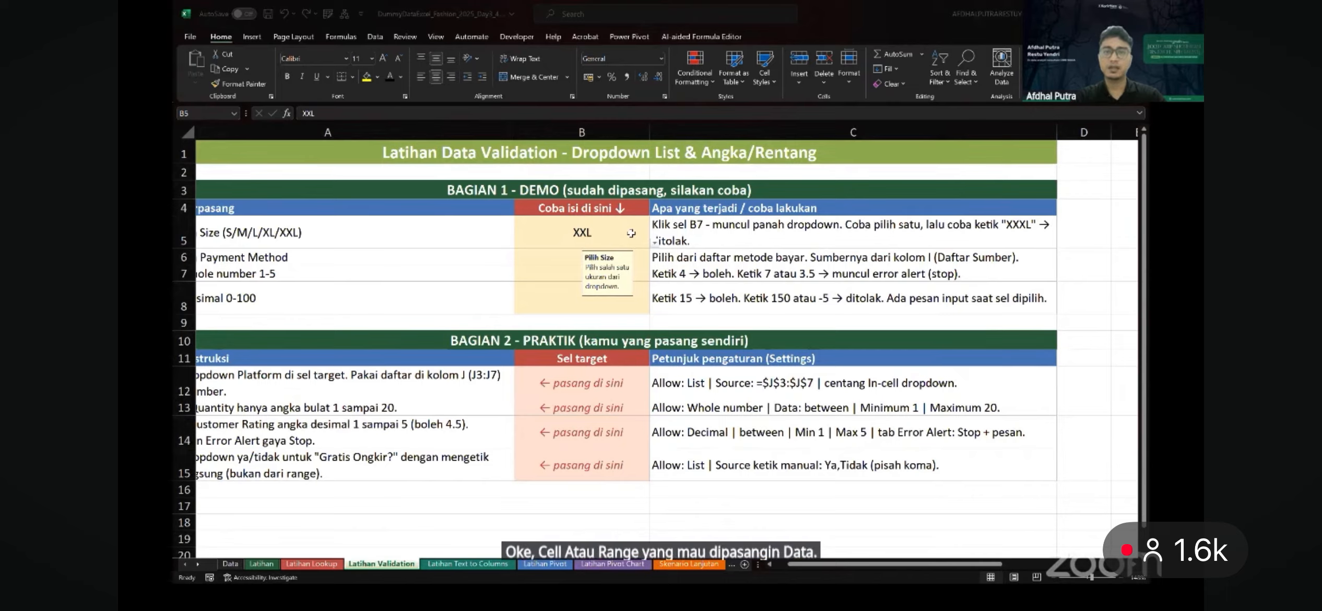
{"action": "left_click", "coordinate": [621, 230]}
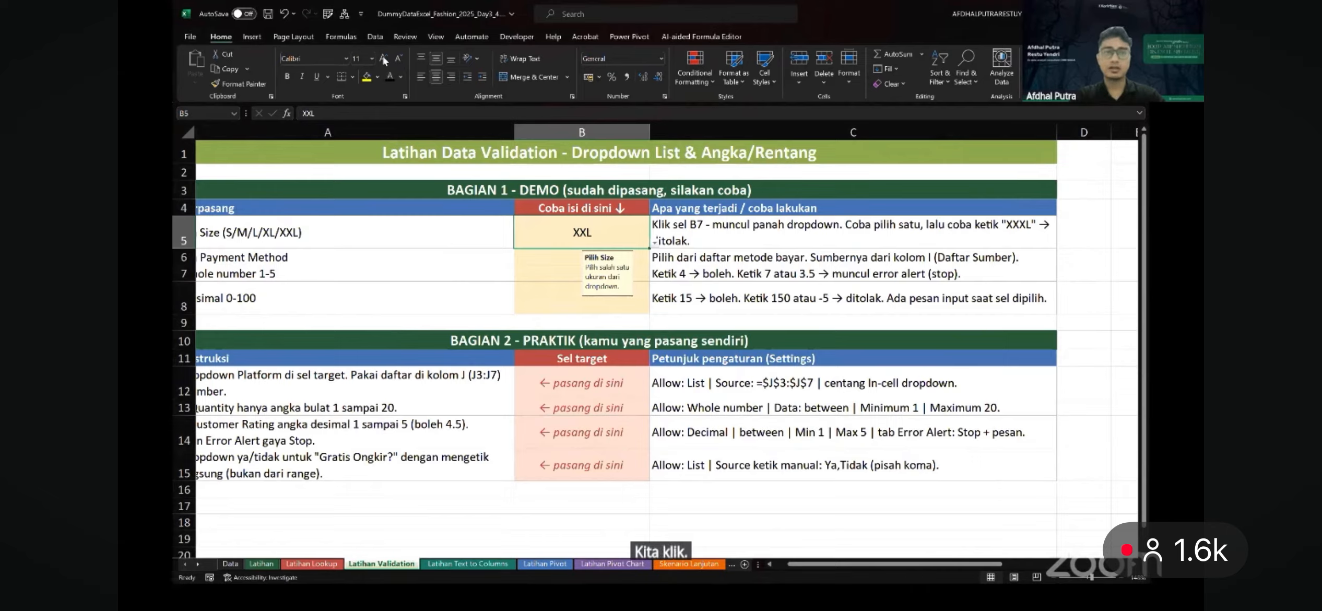
{"action": "left_click", "coordinate": [375, 37]}
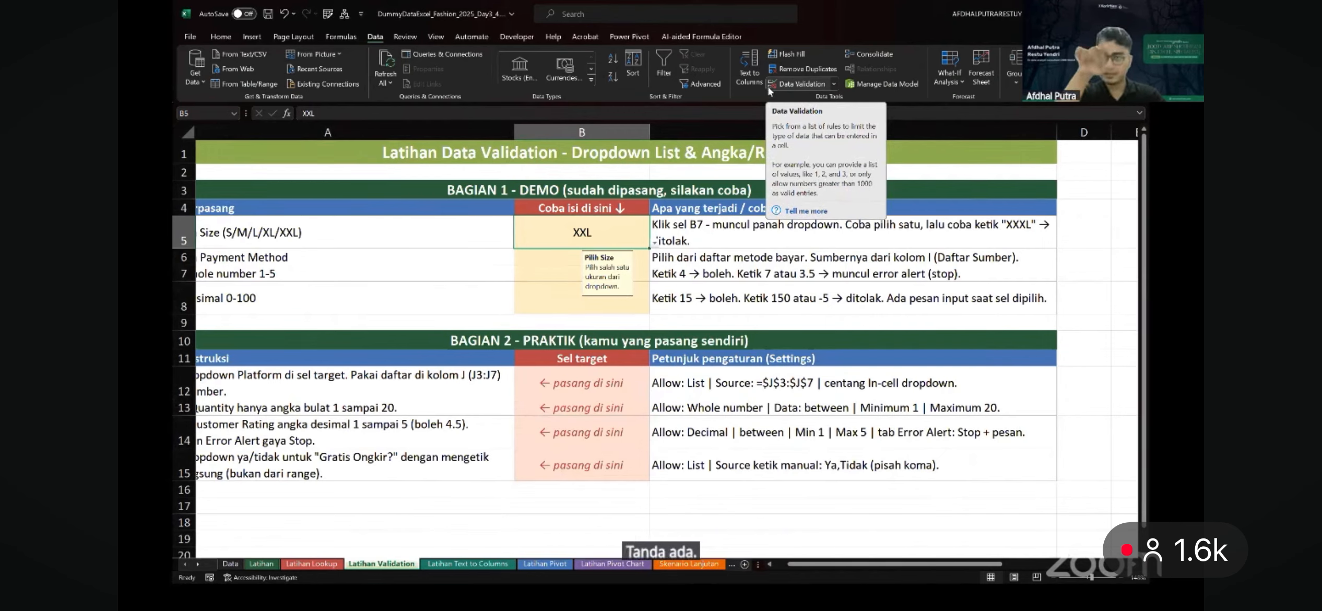
{"action": "left_click", "coordinate": [811, 90]}
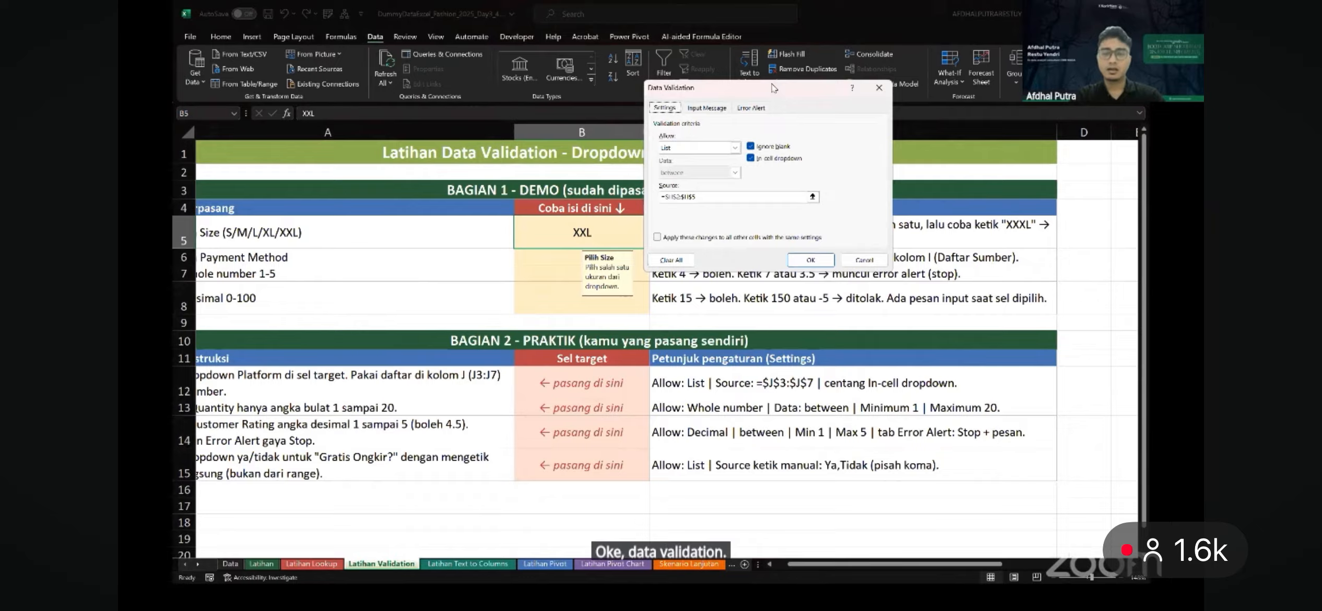
{"action": "left_click_drag", "start_coordinate": [774, 89], "coordinate": [621, 109]}
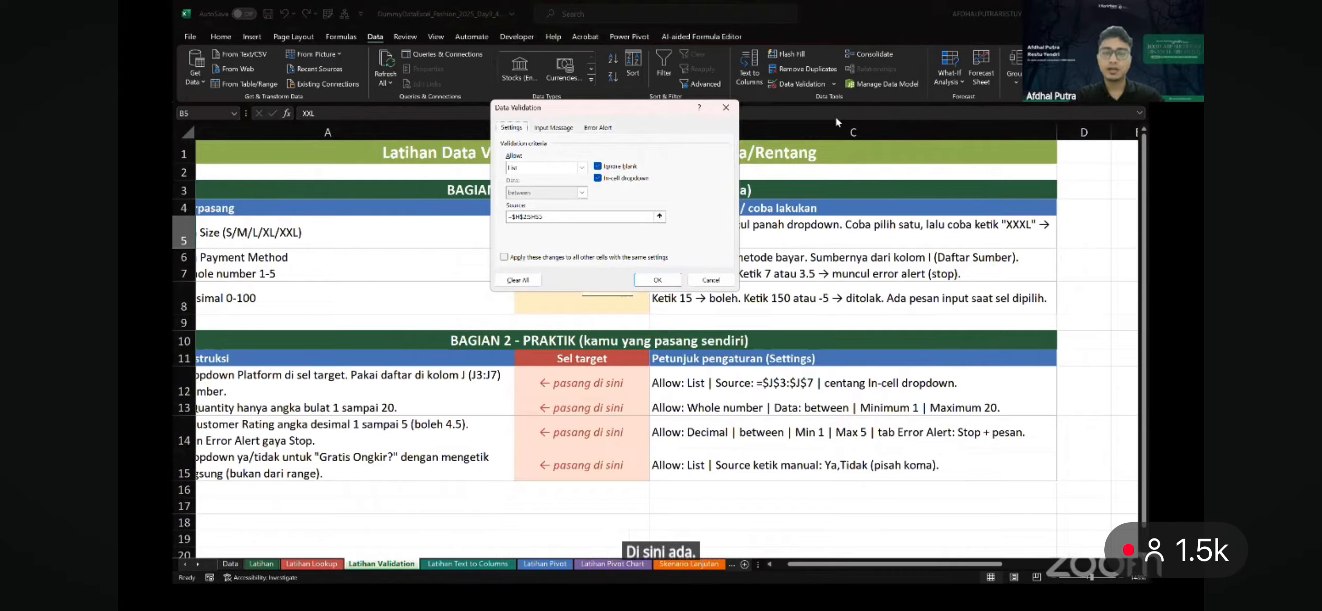
{"action": "left_click_drag", "start_coordinate": [632, 111], "coordinate": [836, 119]}
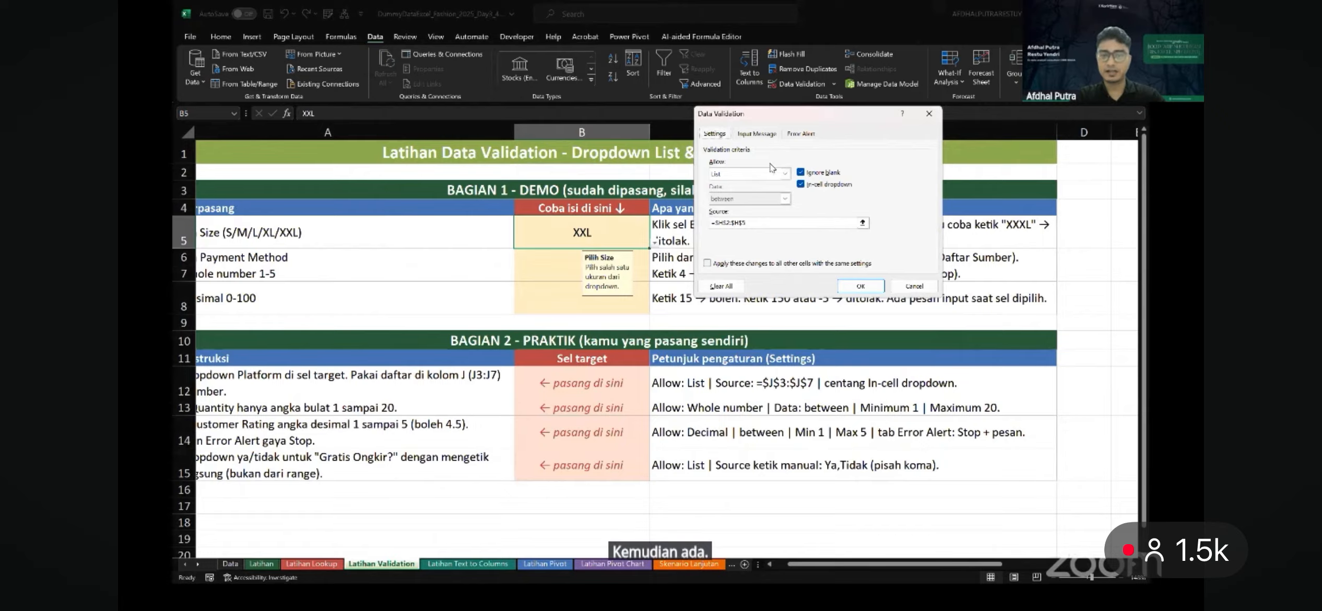
{"action": "left_click", "coordinate": [783, 173]}
{"action": "left_click", "coordinate": [741, 182]}
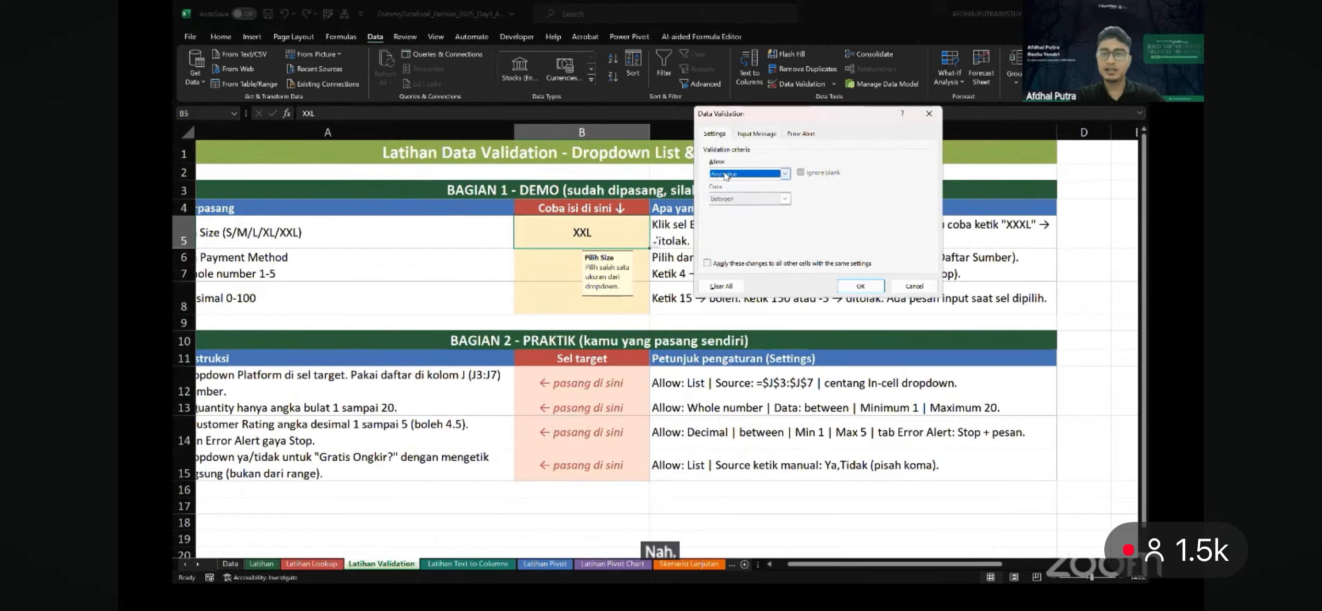
{"action": "left_click", "coordinate": [778, 174]}
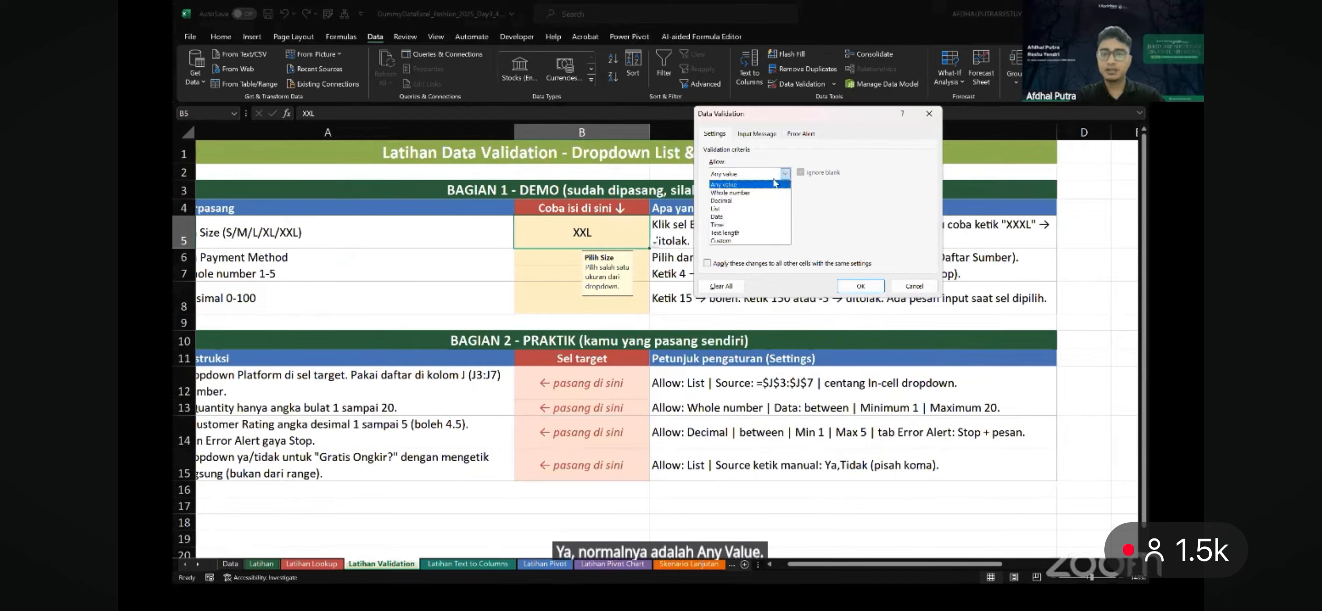
{"action": "left_click", "coordinate": [746, 209]}
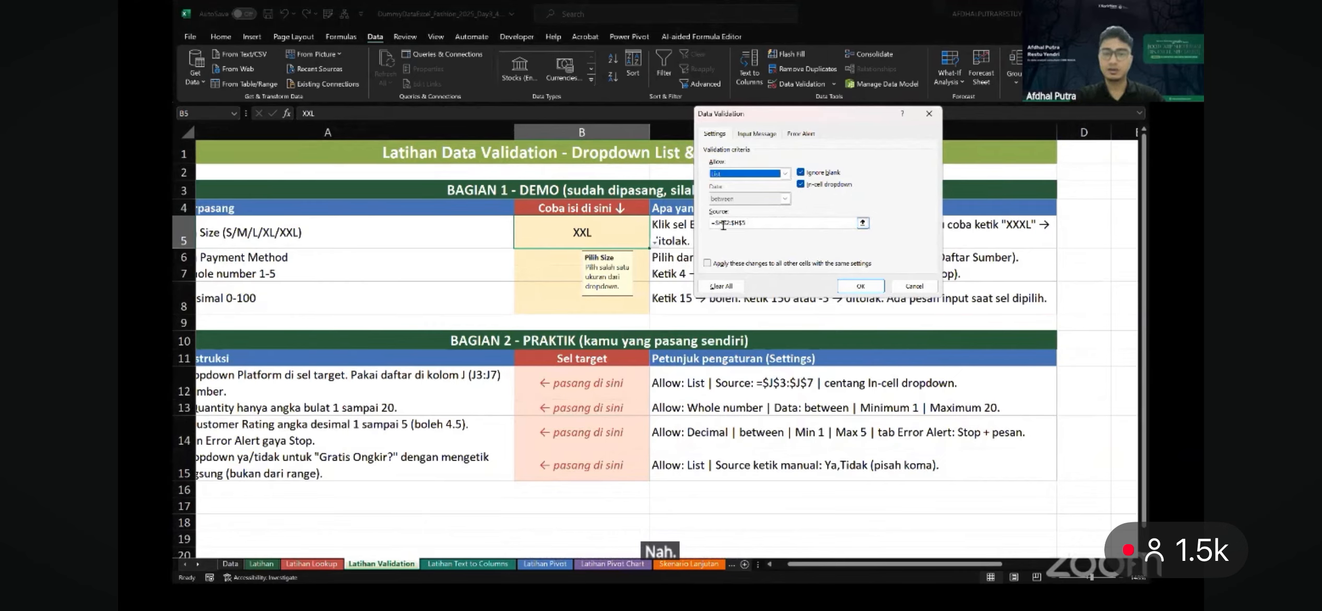
Replace the list source for B5 with the size range H2:H5 and apply the validation rule
{"action": "left_click_drag", "start_coordinate": [761, 221], "coordinate": [688, 222]}
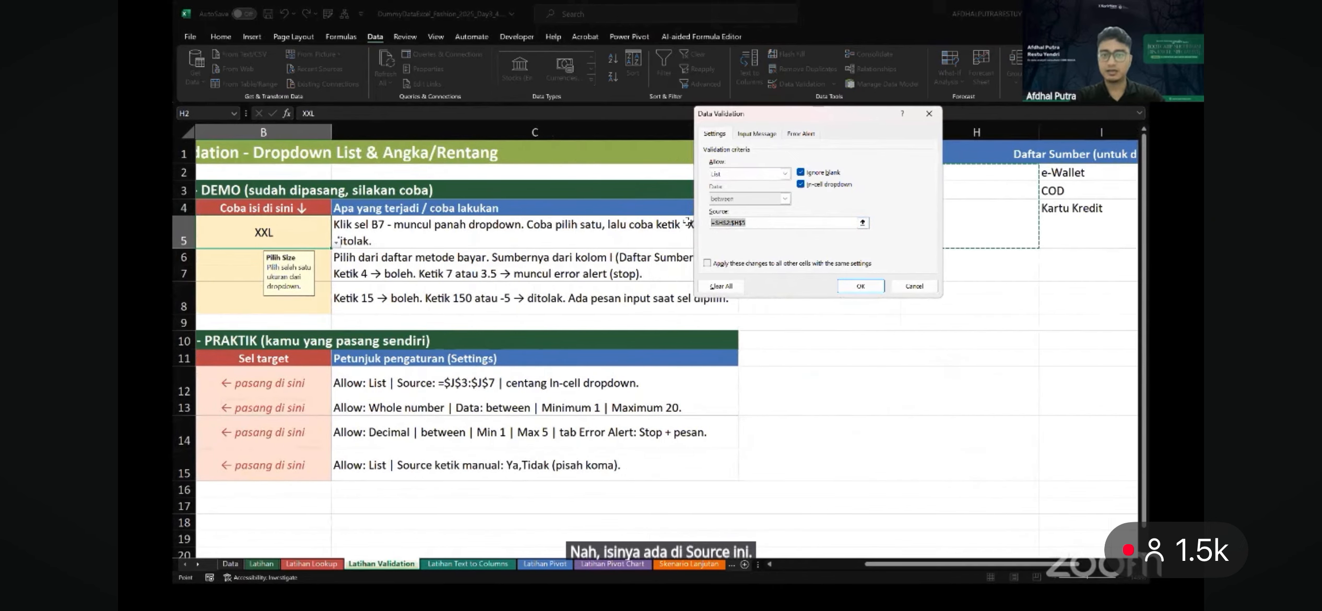
{"action": "key", "text": "BackSpace"}
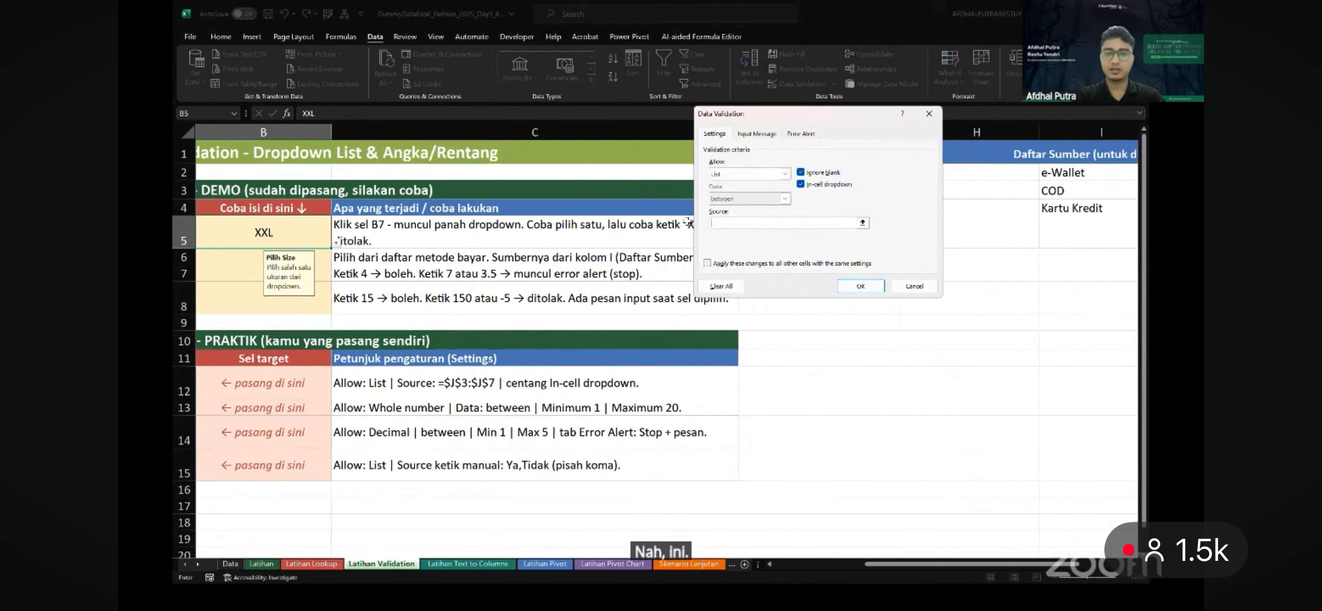
{"action": "left_click", "coordinate": [574, 283]}
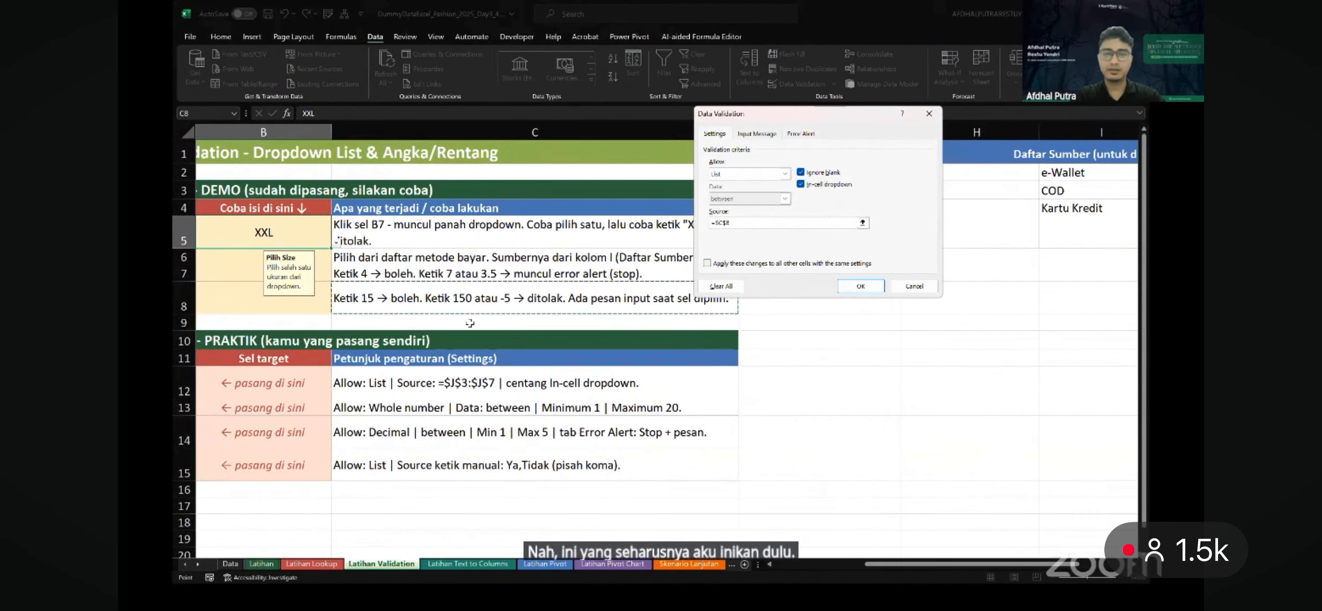
{"action": "scroll", "coordinate": [593, 288], "scroll_direction": "right", "scroll_amount": 5}
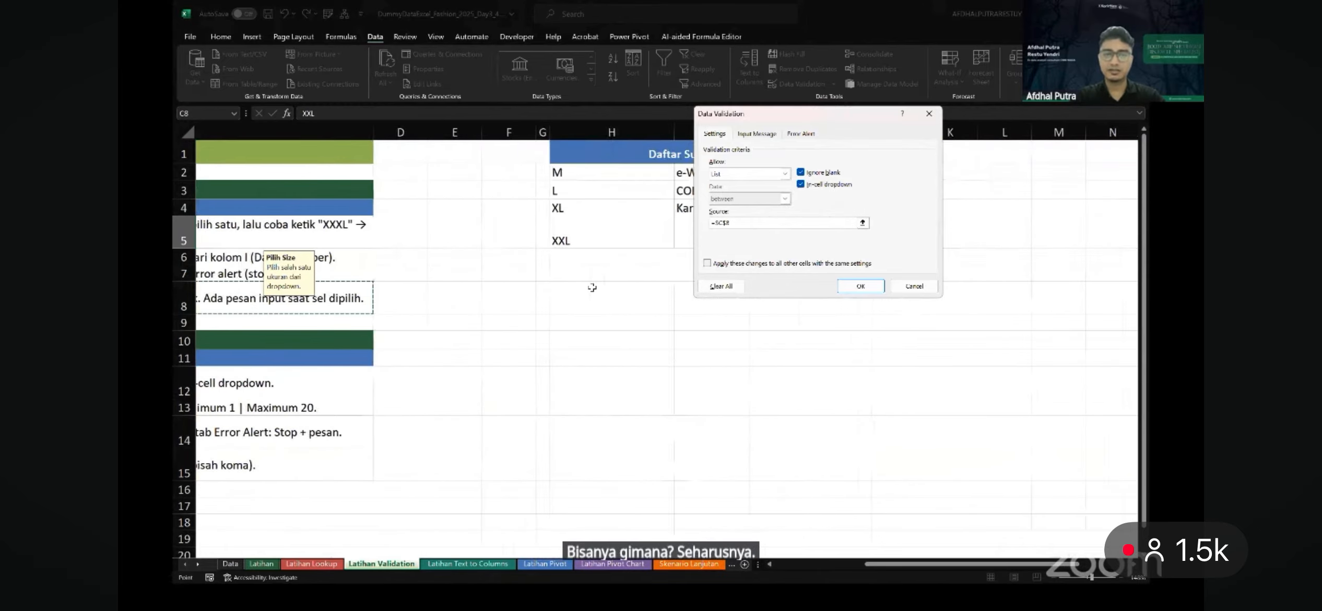
{"action": "scroll", "coordinate": [592, 287], "scroll_direction": "right", "scroll_amount": 2}
{"action": "left_click_drag", "start_coordinate": [511, 173], "coordinate": [507, 228]}
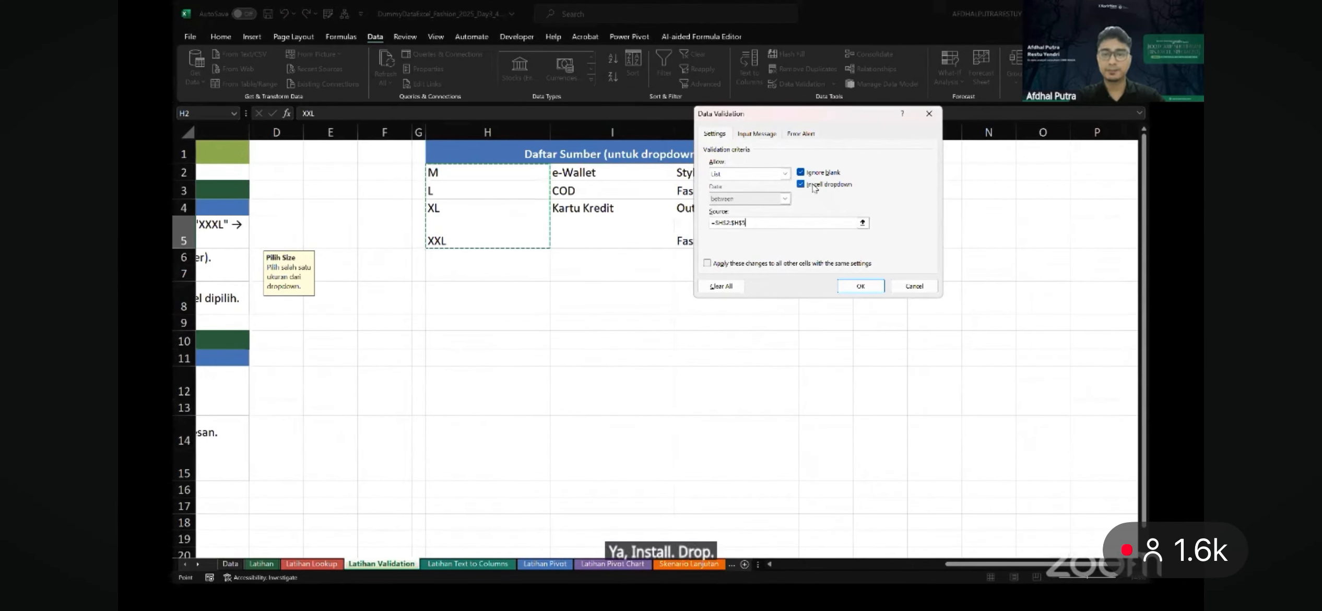
{"action": "left_click", "coordinate": [872, 295]}
{"action": "scroll", "coordinate": [706, 291], "scroll_direction": "left", "scroll_amount": 10}
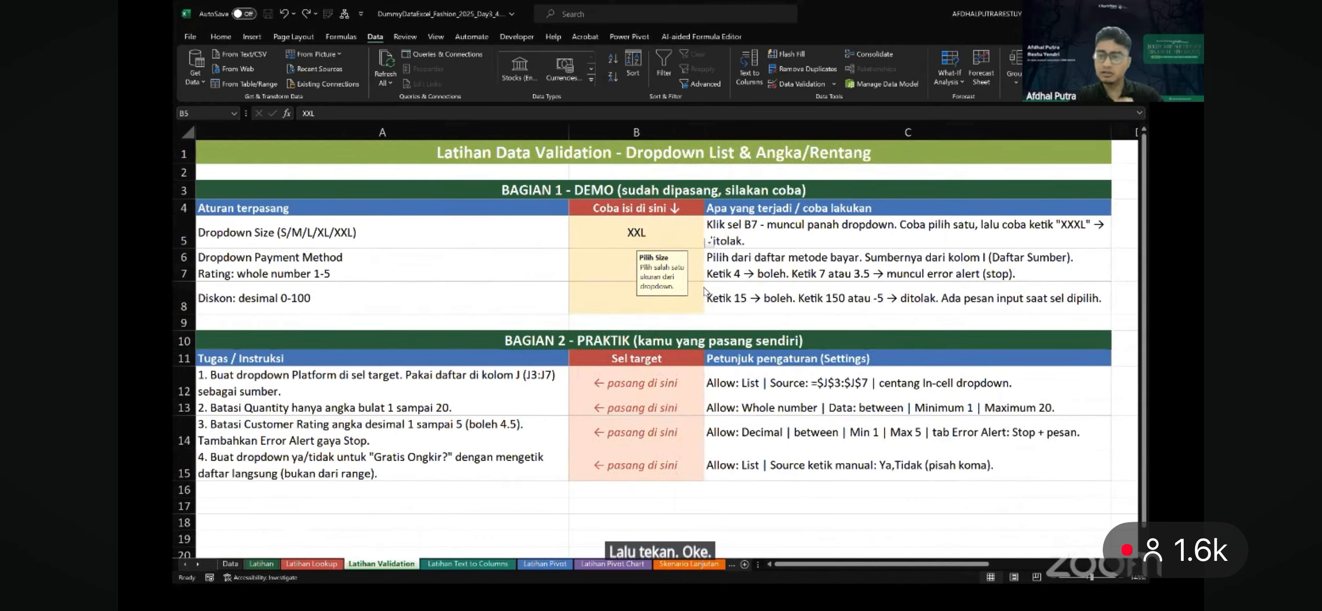
{"action": "scroll", "coordinate": [706, 290], "scroll_direction": "right", "scroll_amount": 8}
{"action": "scroll", "coordinate": [762, 291], "scroll_direction": "left", "scroll_amount": 3}
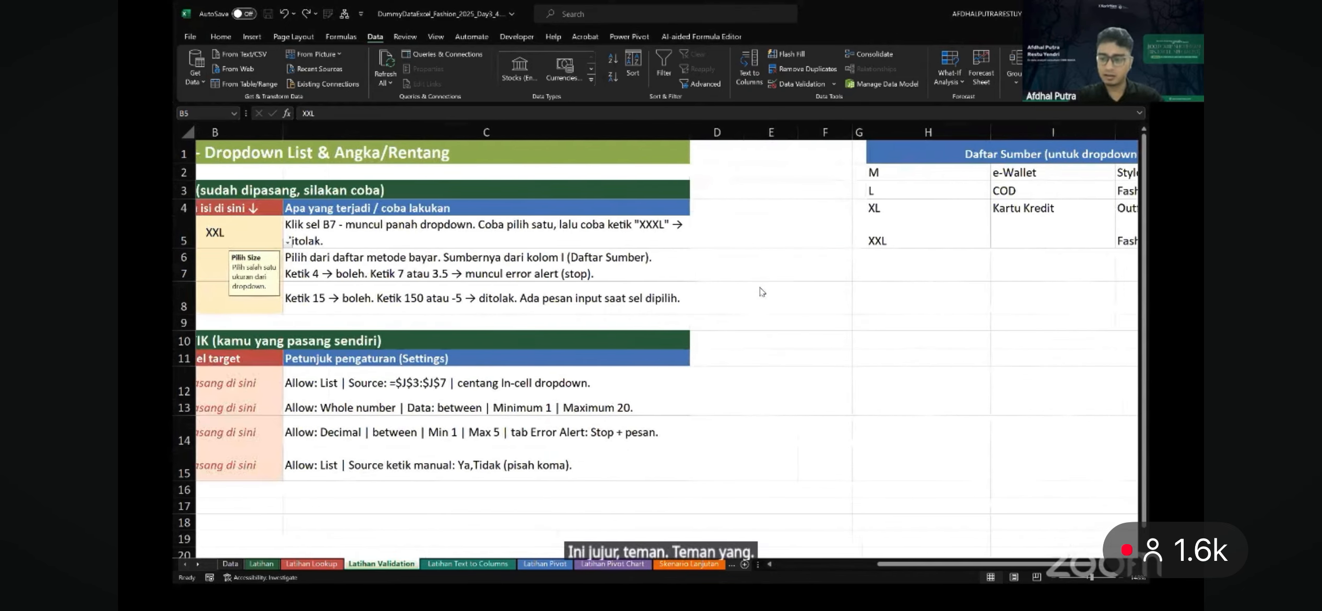
{"action": "scroll", "coordinate": [760, 291], "scroll_direction": "left", "scroll_amount": 4}
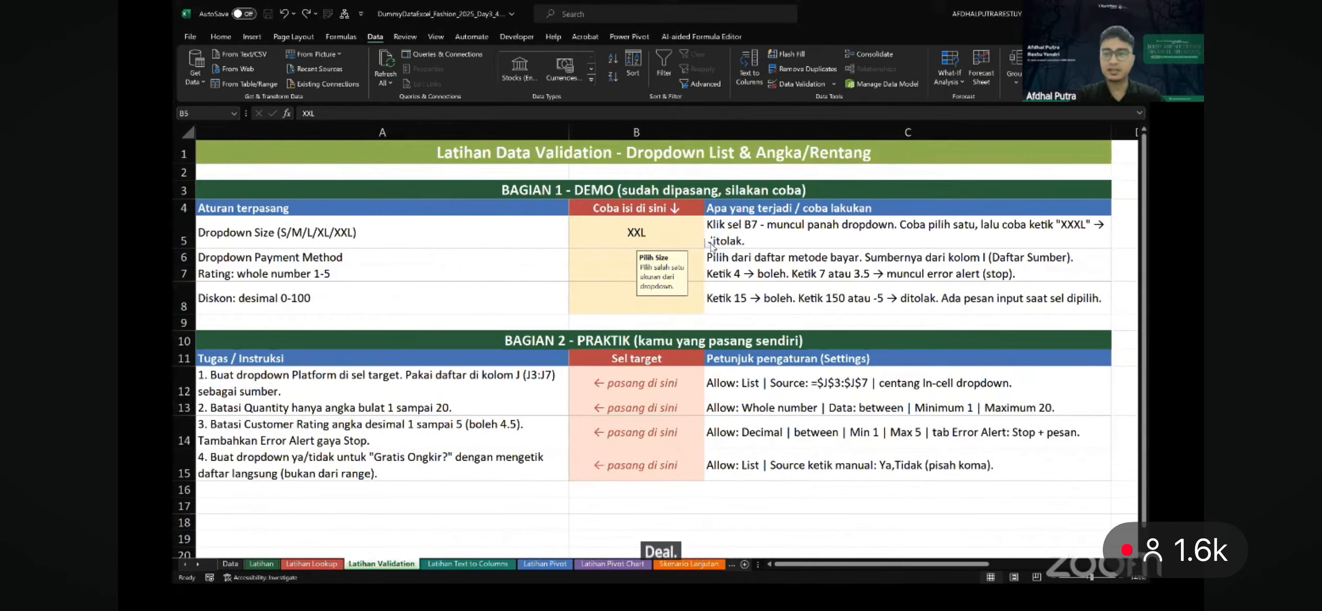
{"action": "scroll", "coordinate": [700, 249], "scroll_direction": "right", "scroll_amount": 3}
{"action": "scroll", "coordinate": [682, 254], "scroll_direction": "left", "scroll_amount": 3}
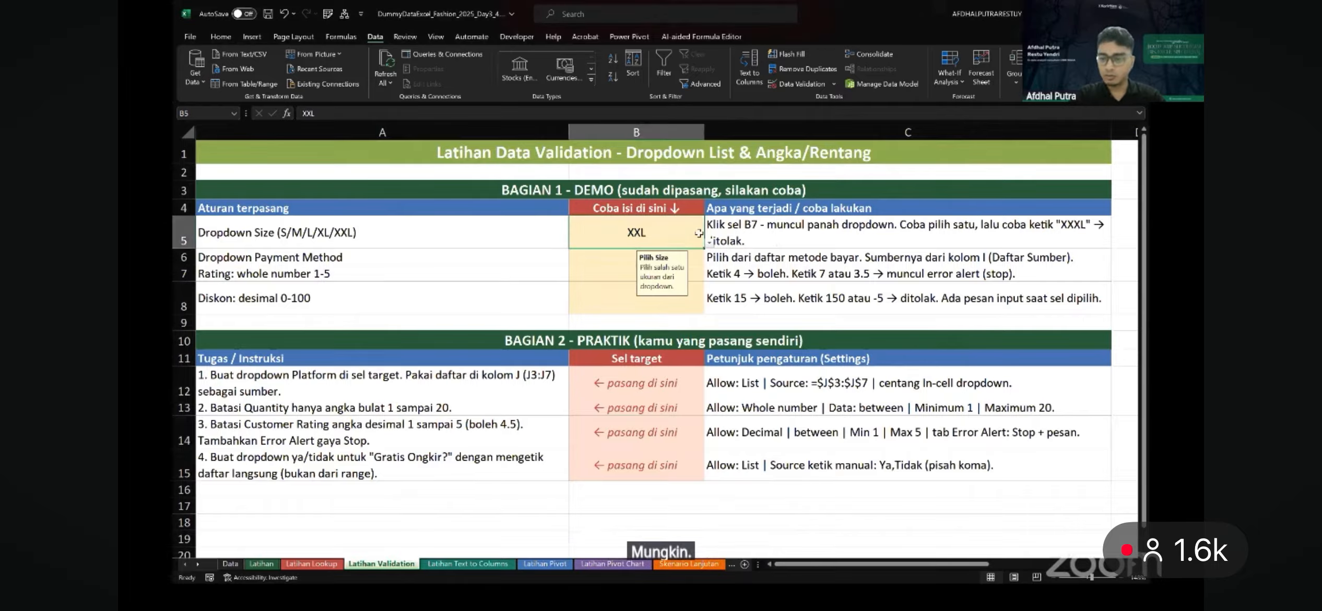
{"action": "scroll", "coordinate": [699, 233], "scroll_direction": "right", "scroll_amount": 3}
{"action": "scroll", "coordinate": [699, 234], "scroll_direction": "right", "scroll_amount": 1}
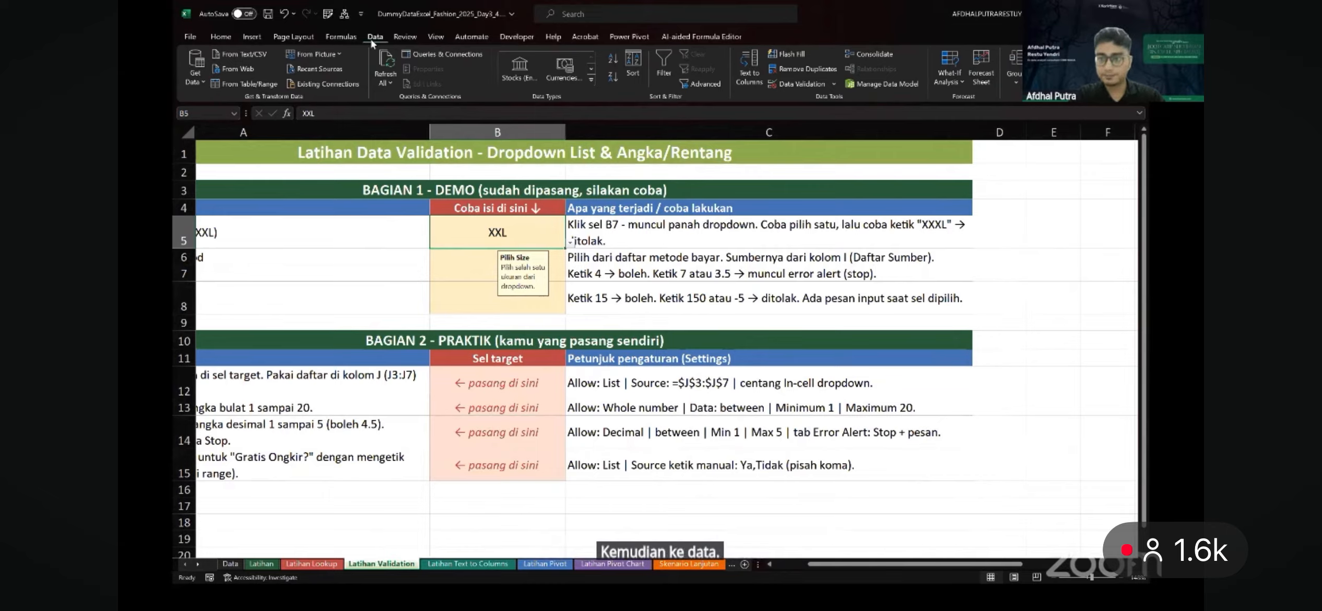
Redo the B5 dropdown rule in Data Validation, allowing a List sourced from H2:H5, and apply it
{"action": "left_click", "coordinate": [788, 86]}
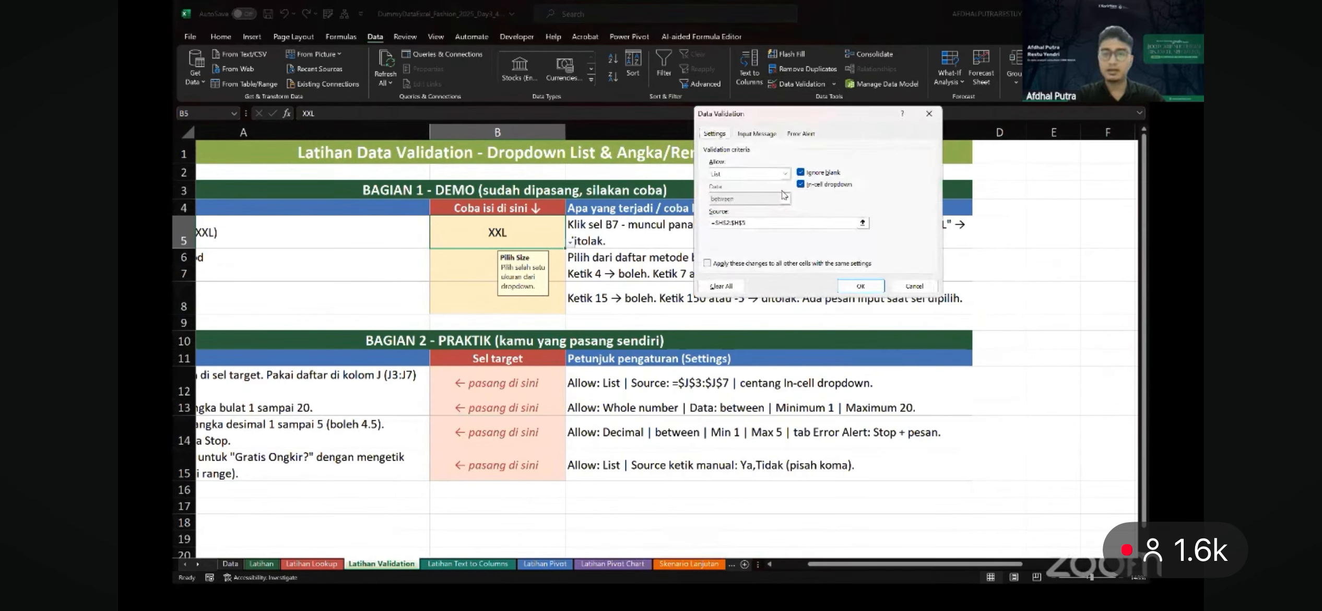
{"action": "left_click", "coordinate": [767, 174]}
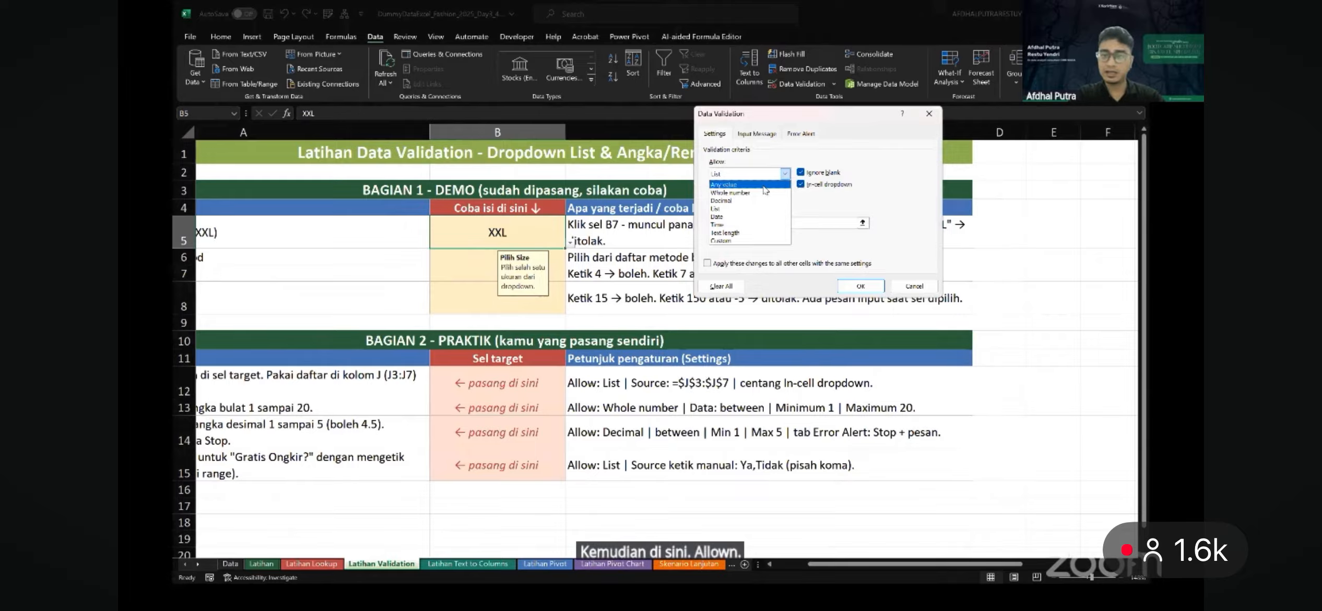
{"action": "left_click", "coordinate": [742, 209]}
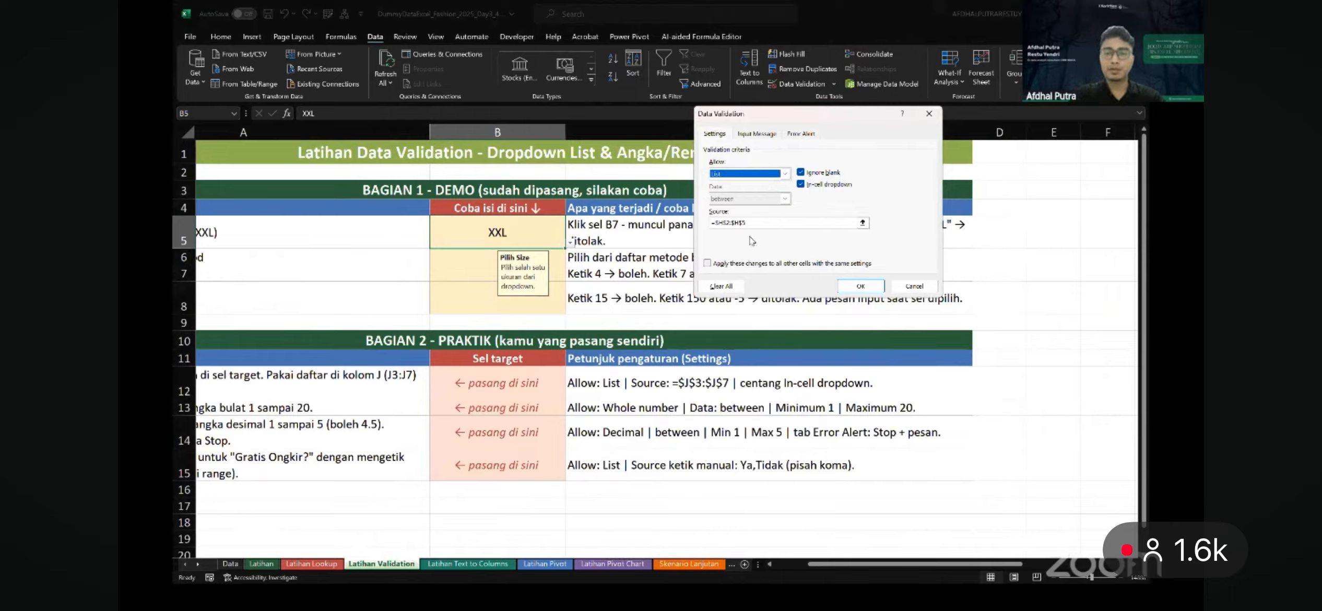
{"action": "left_click", "coordinate": [767, 223]}
{"action": "left_click_drag", "start_coordinate": [706, 223], "coordinate": [701, 226]}
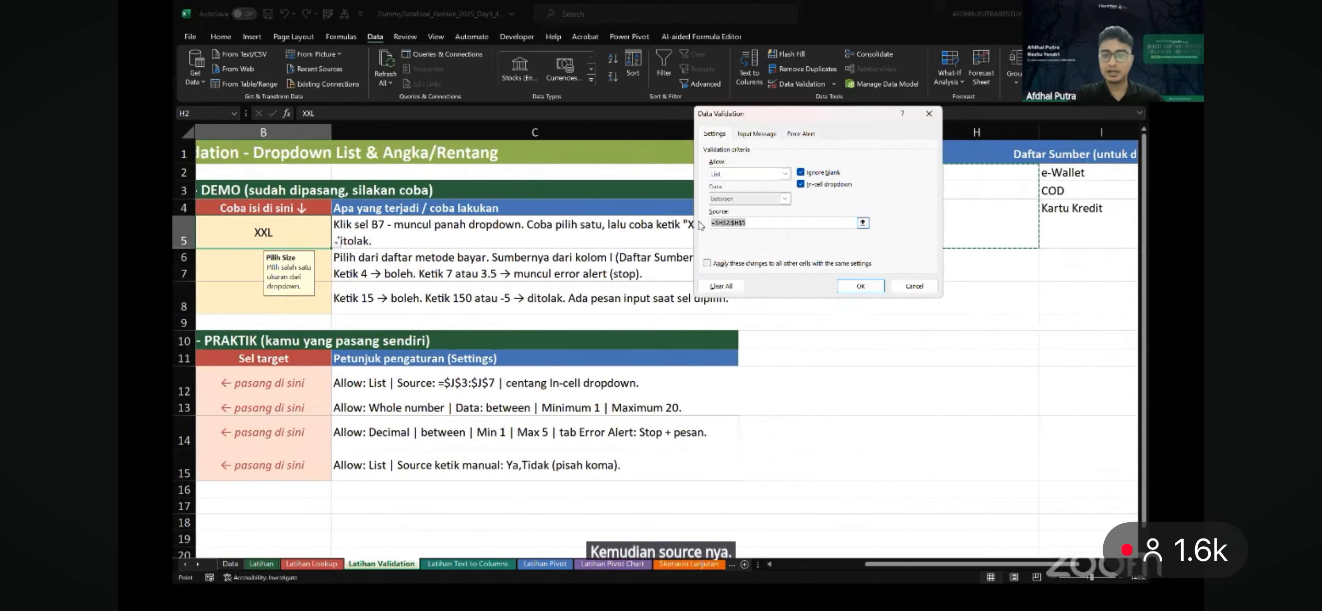
{"action": "key", "text": "BackSpace"}
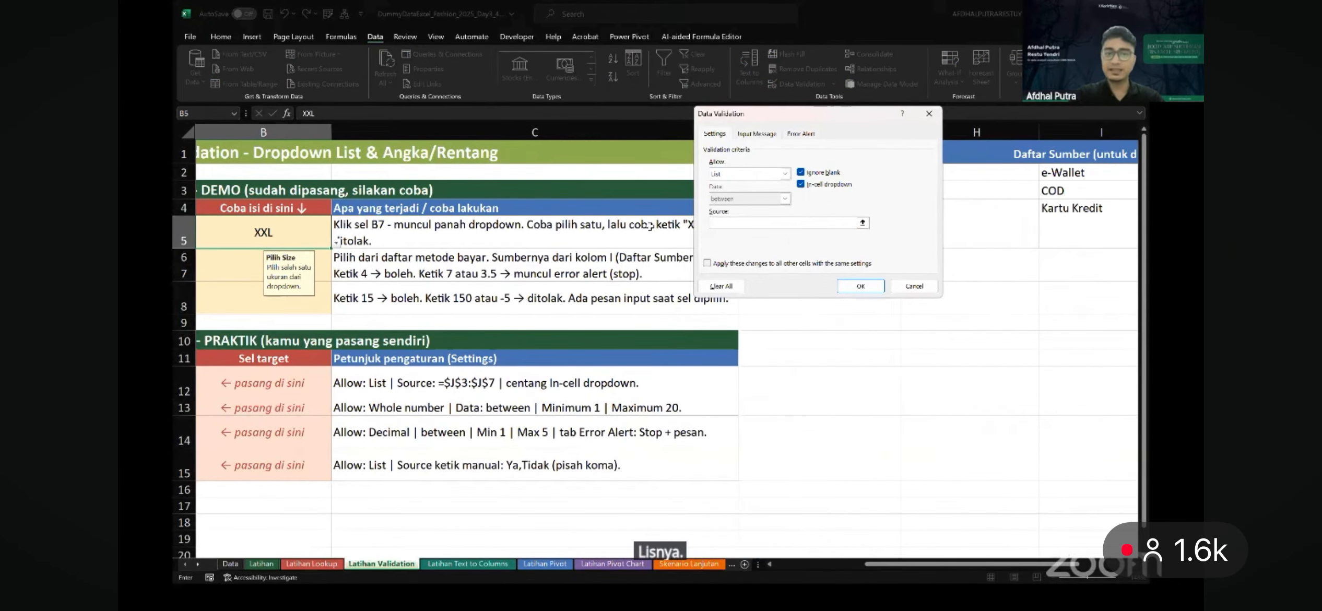
{"action": "scroll", "coordinate": [641, 227], "scroll_direction": "right", "scroll_amount": 5}
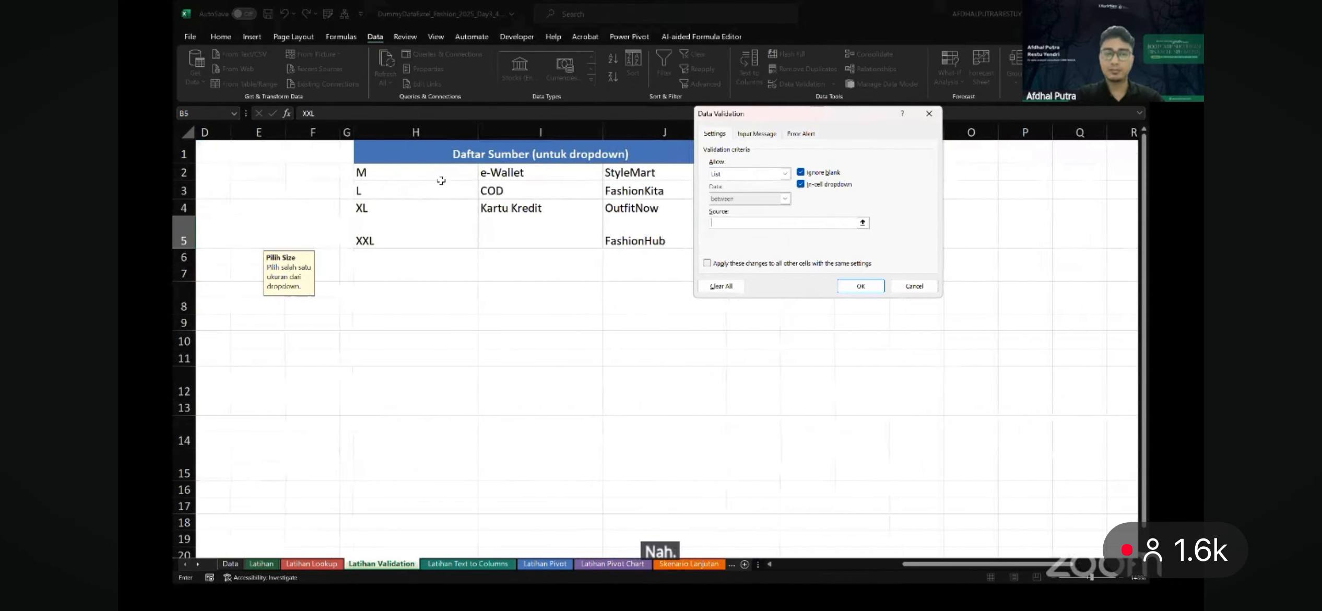
{"action": "left_click_drag", "start_coordinate": [437, 177], "coordinate": [442, 227]}
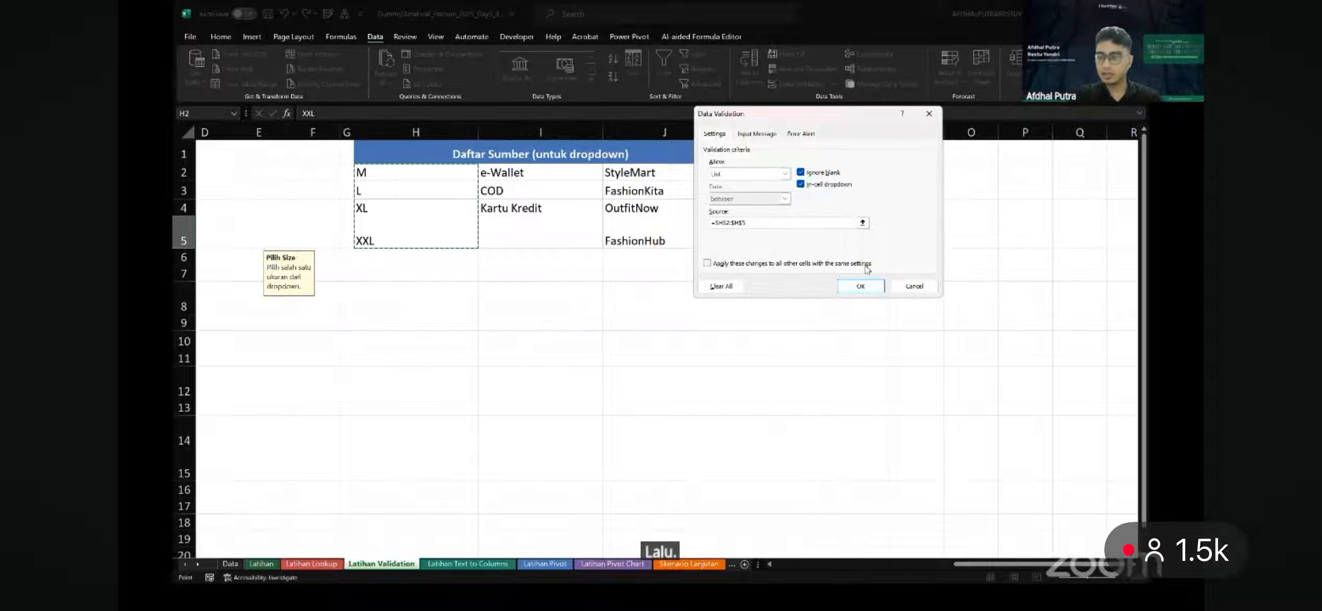
{"action": "left_click", "coordinate": [873, 293]}
{"action": "scroll", "coordinate": [824, 296], "scroll_direction": "left", "scroll_amount": 10}
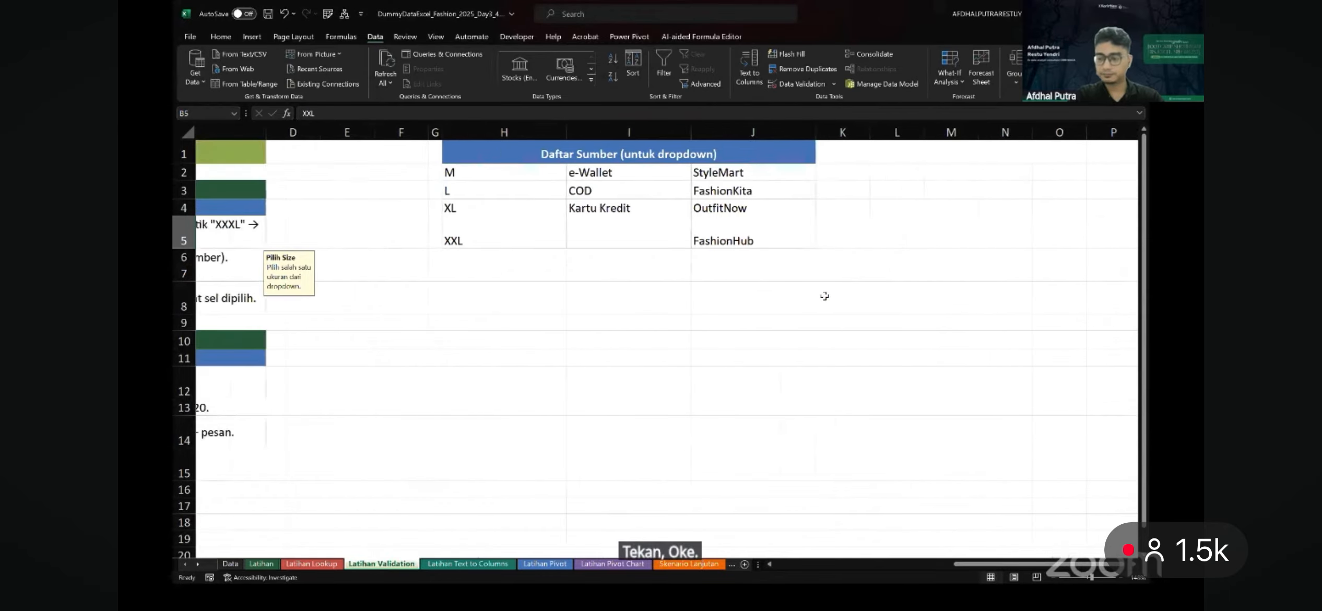
{"action": "scroll", "coordinate": [728, 303], "scroll_direction": "left", "scroll_amount": 3}
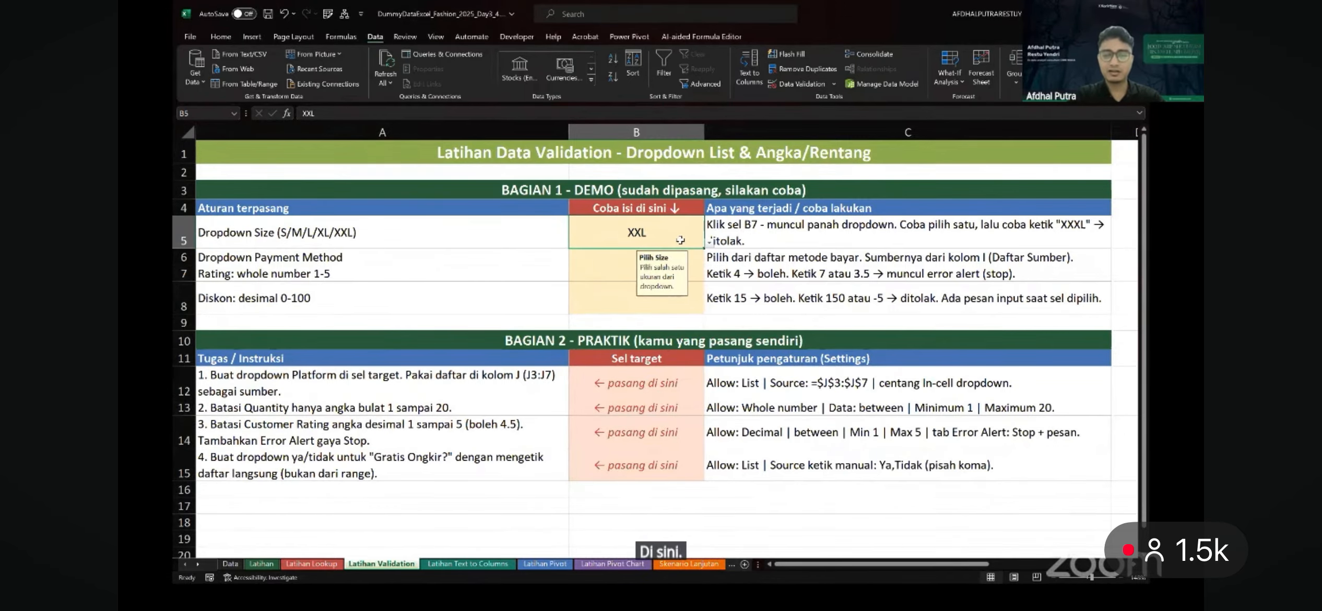
Test the size validation in B5 by entering asdj, and dismiss the error alert
{"action": "scroll", "coordinate": [652, 266], "scroll_direction": "up", "scroll_amount": 4}
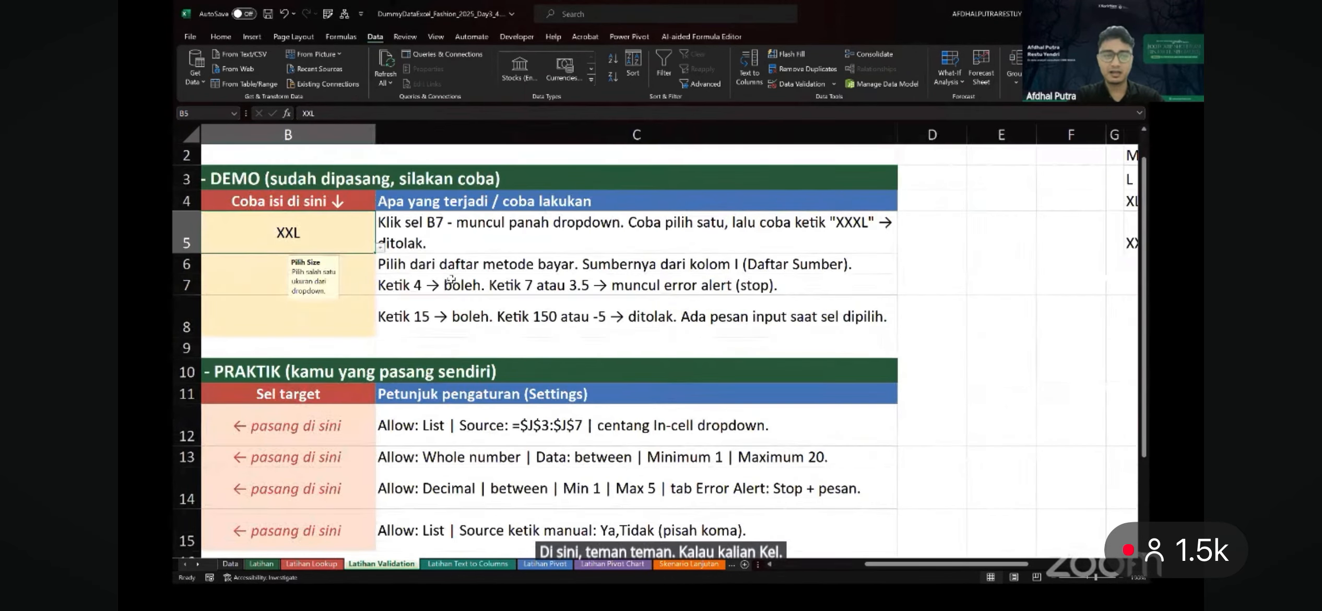
{"action": "scroll", "coordinate": [453, 283], "scroll_direction": "left", "scroll_amount": 3}
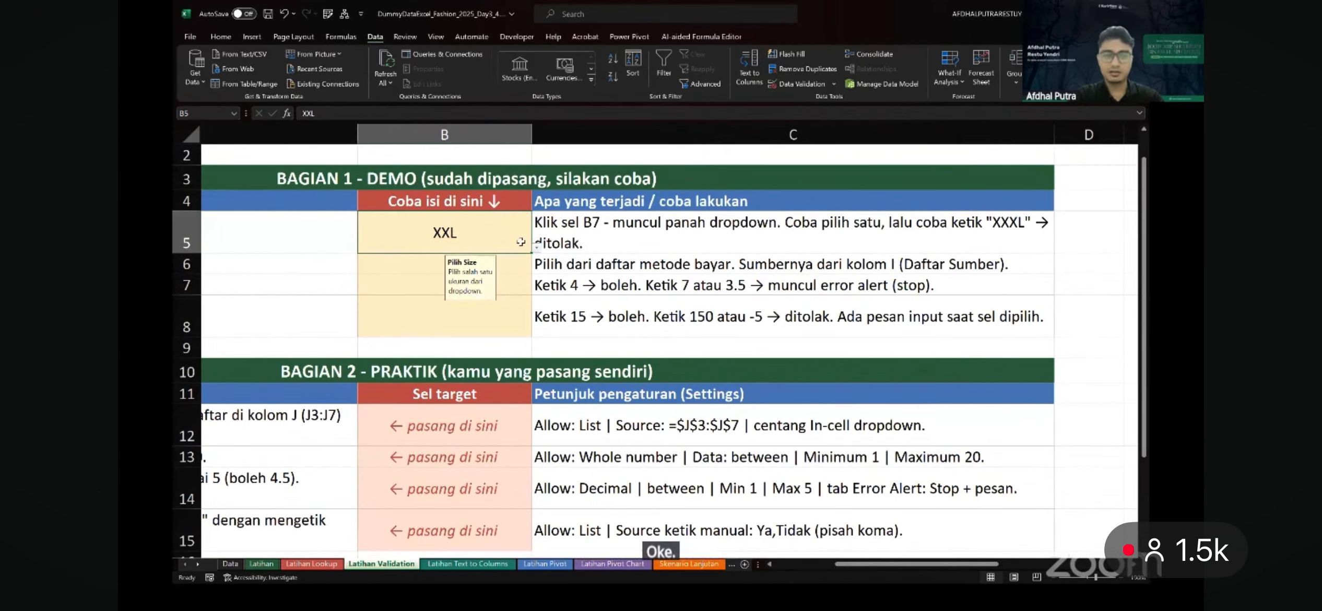
{"action": "type", "text": "asdj"}
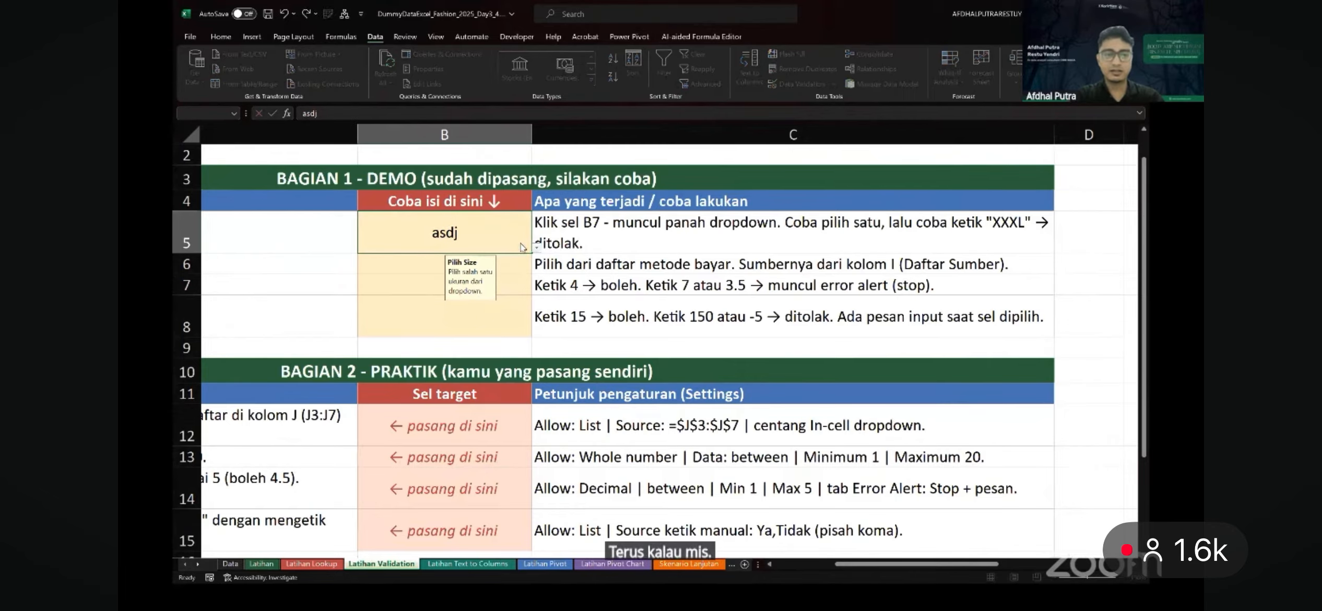
{"action": "key", "text": "Return"}
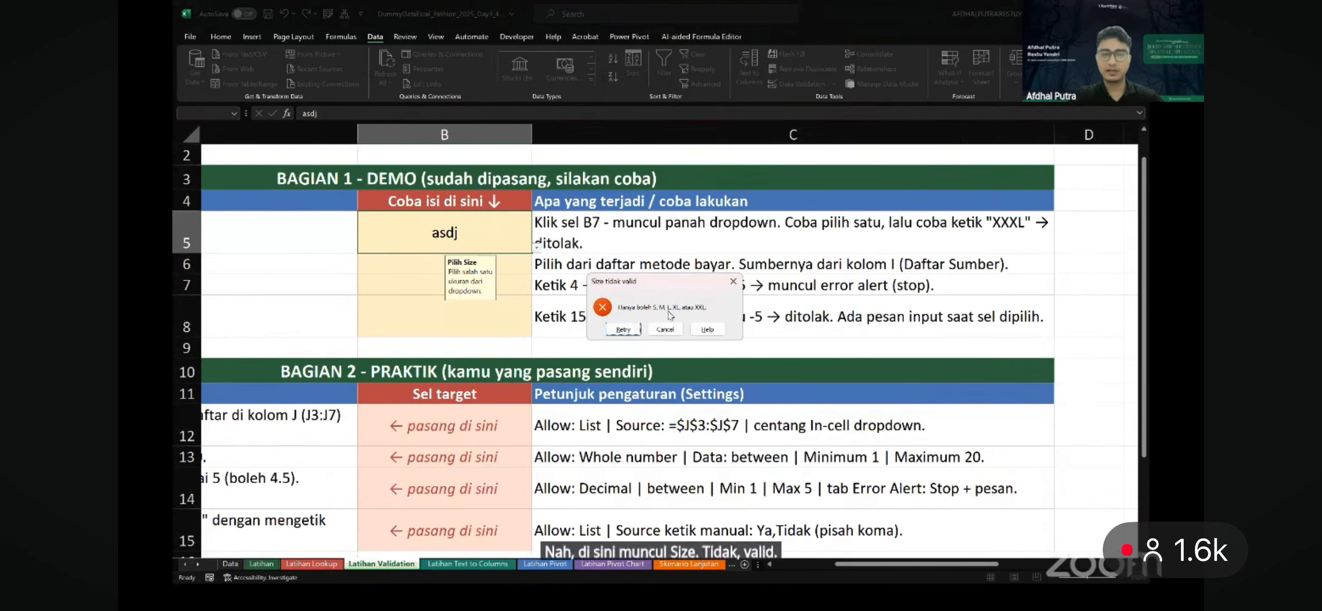
{"action": "left_click", "coordinate": [732, 282]}
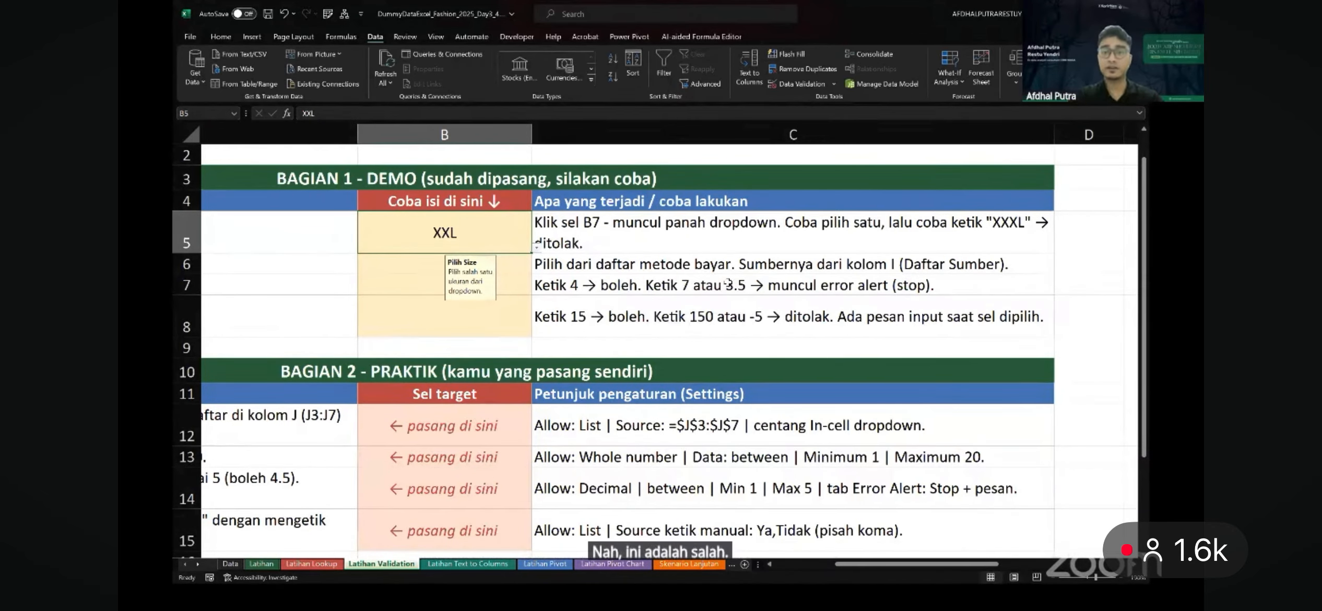
Review the input message and error alert settings of B5's data validation, leaving the input message enabled, and close the dialog
{"action": "left_click", "coordinate": [805, 88]}
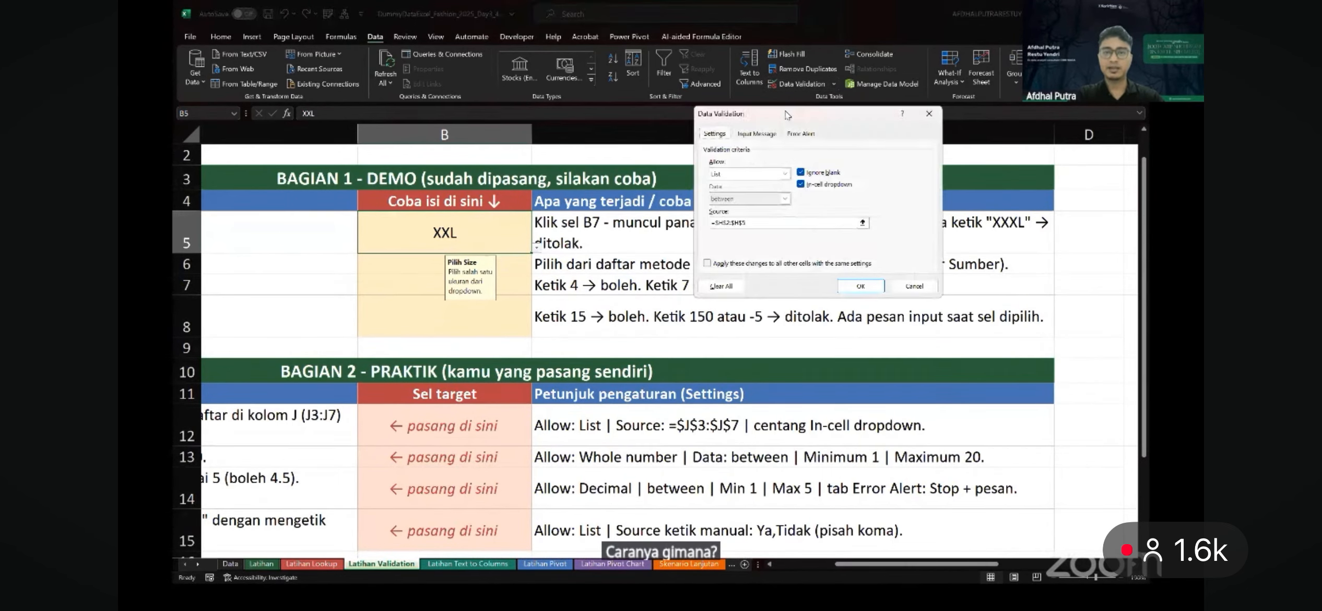
{"action": "left_click_drag", "start_coordinate": [787, 115], "coordinate": [668, 149]}
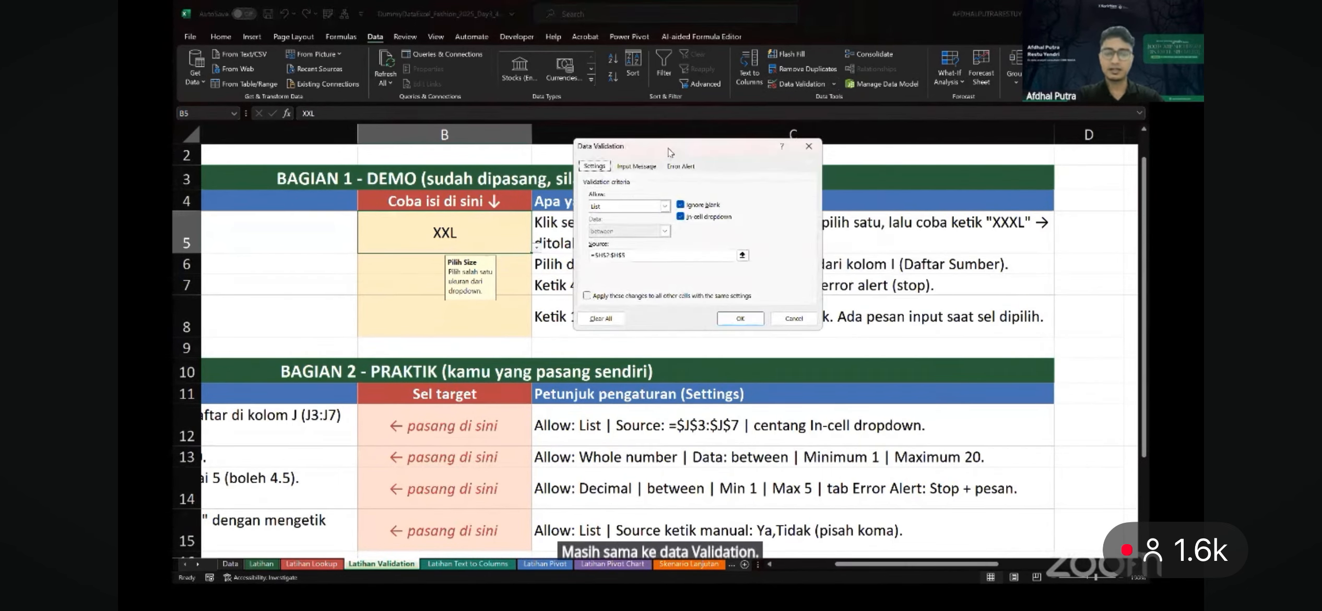
{"action": "key", "text": "super+plus"}
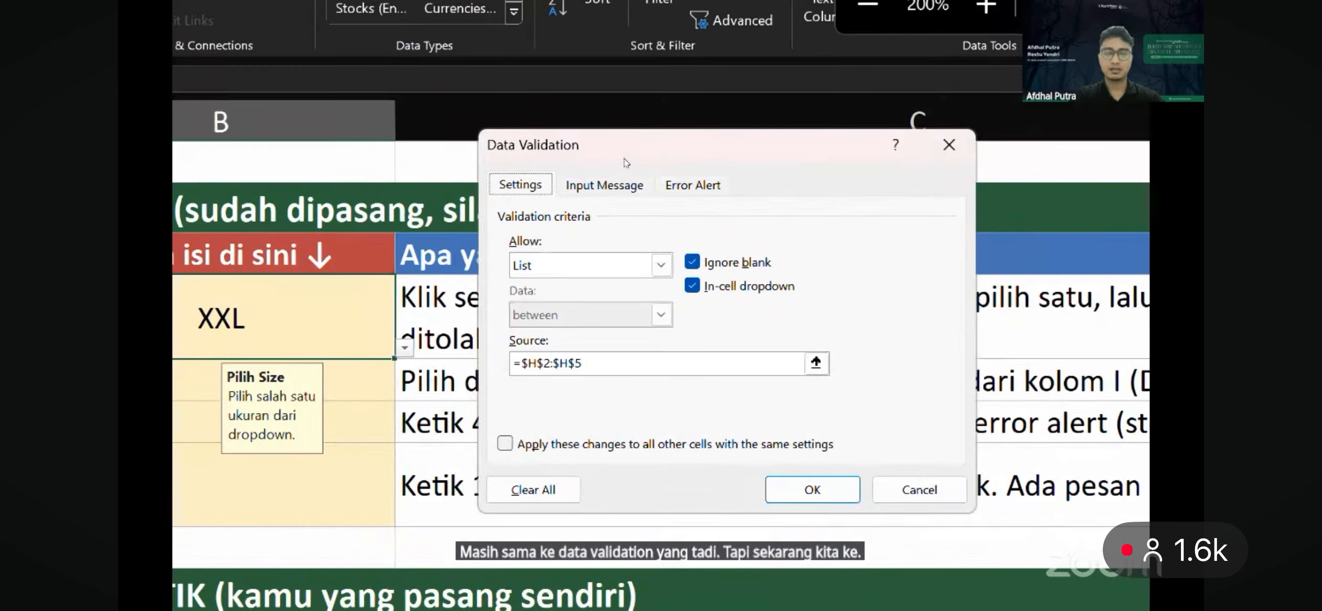
{"action": "left_click", "coordinate": [627, 171]}
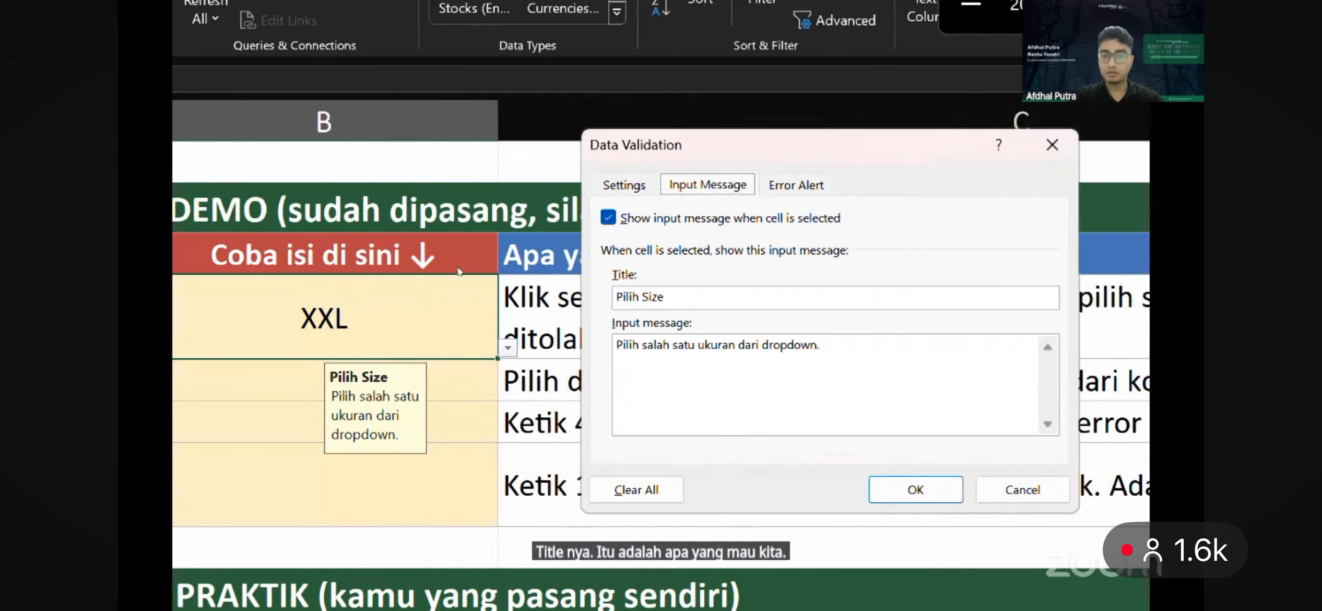
{"action": "left_click", "coordinate": [699, 245]}
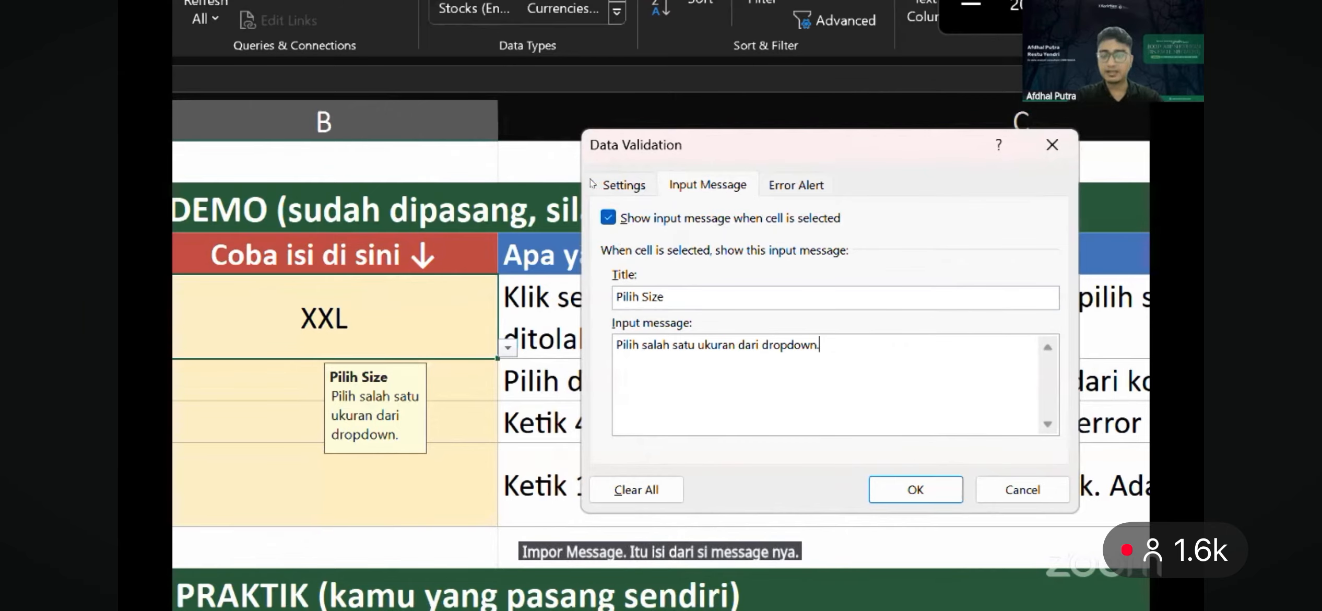
{"action": "left_click", "coordinate": [609, 217]}
{"action": "left_click", "coordinate": [609, 217]}
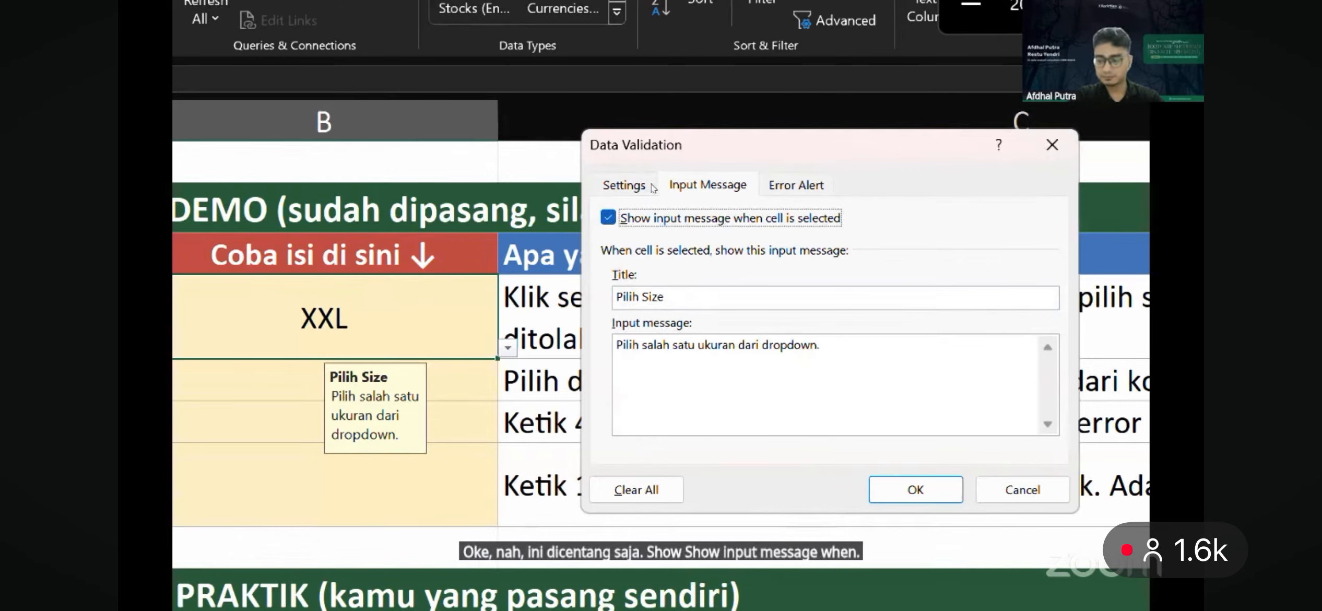
{"action": "key", "text": "ctrl+Tab"}
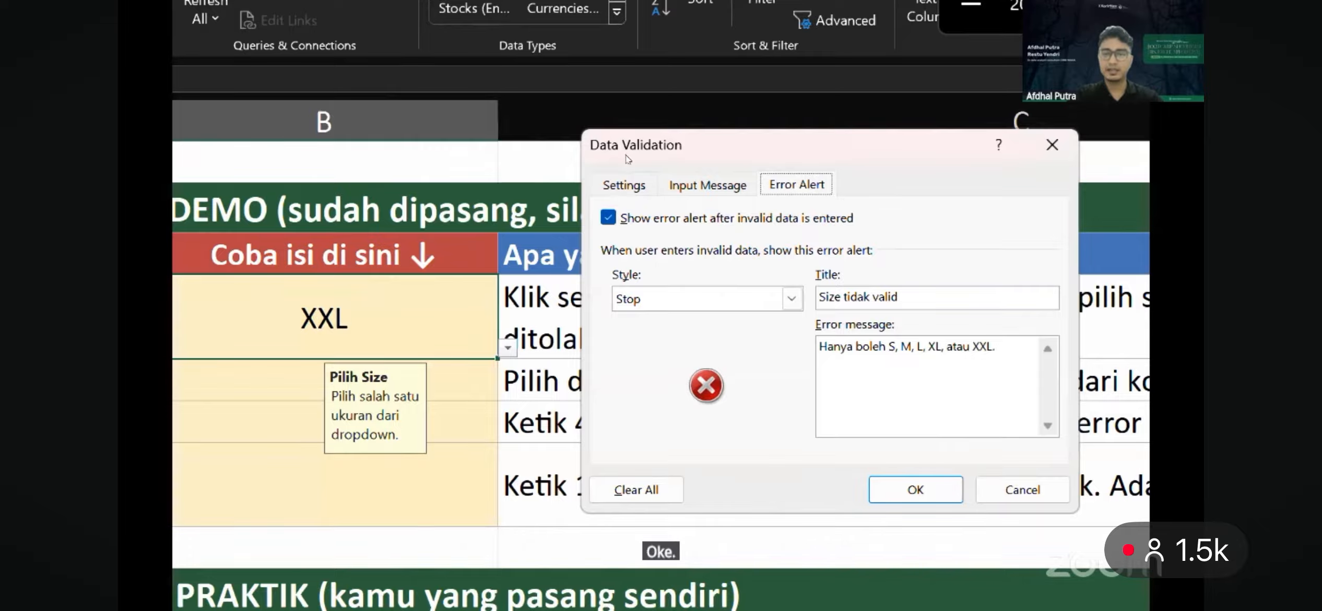
{"action": "key", "text": "Return"}
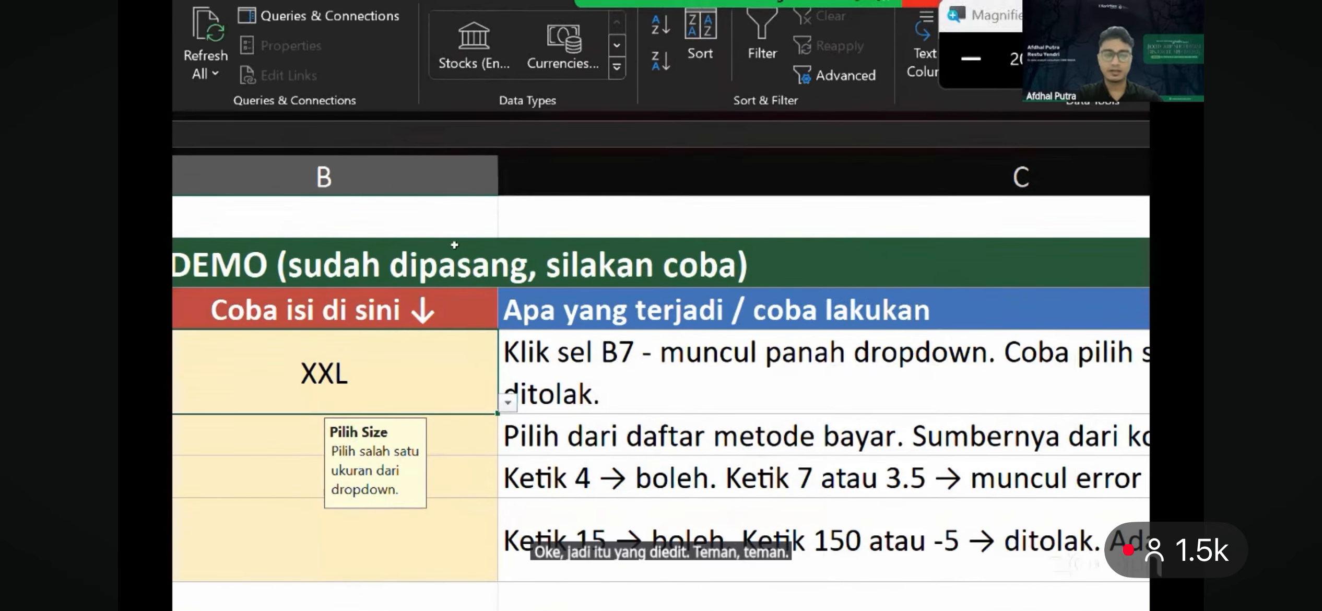
Replace the size in cell B5 with M
{"action": "key", "text": "F2"}
{"action": "key", "text": "BackSpace"}
{"action": "key", "text": "BackSpace"}
{"action": "key", "text": "BackSpace"}
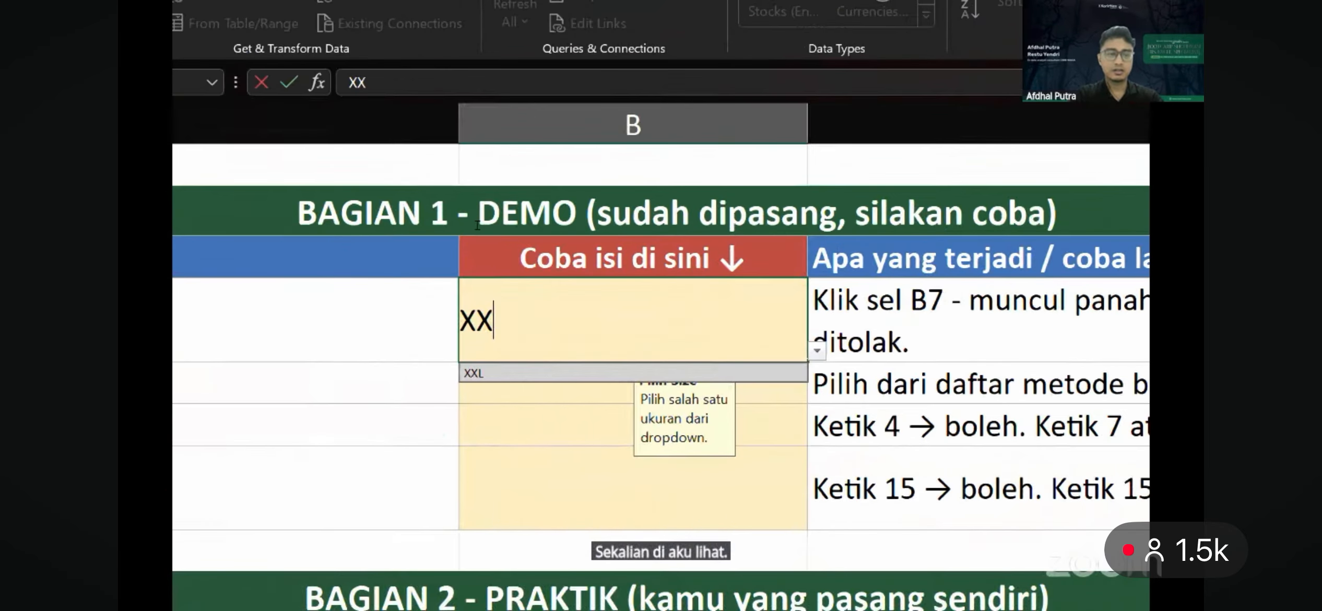
{"action": "type", "text": "M"}
{"action": "key", "text": "Return"}
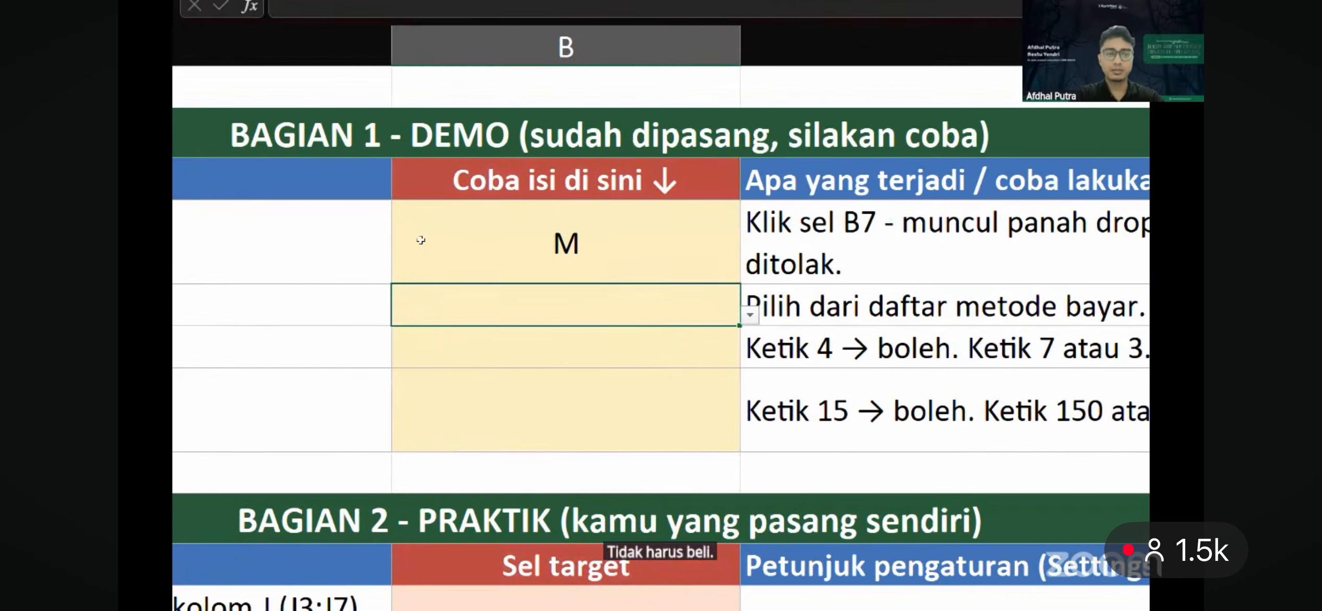
Try the invalid entry kajshd in size cell B5, cancel it, and close the screen magnifier
{"action": "double_click", "coordinate": [214, 271]}
{"action": "key", "text": "BackSpace"}
{"action": "type", "text": "kajshd"}
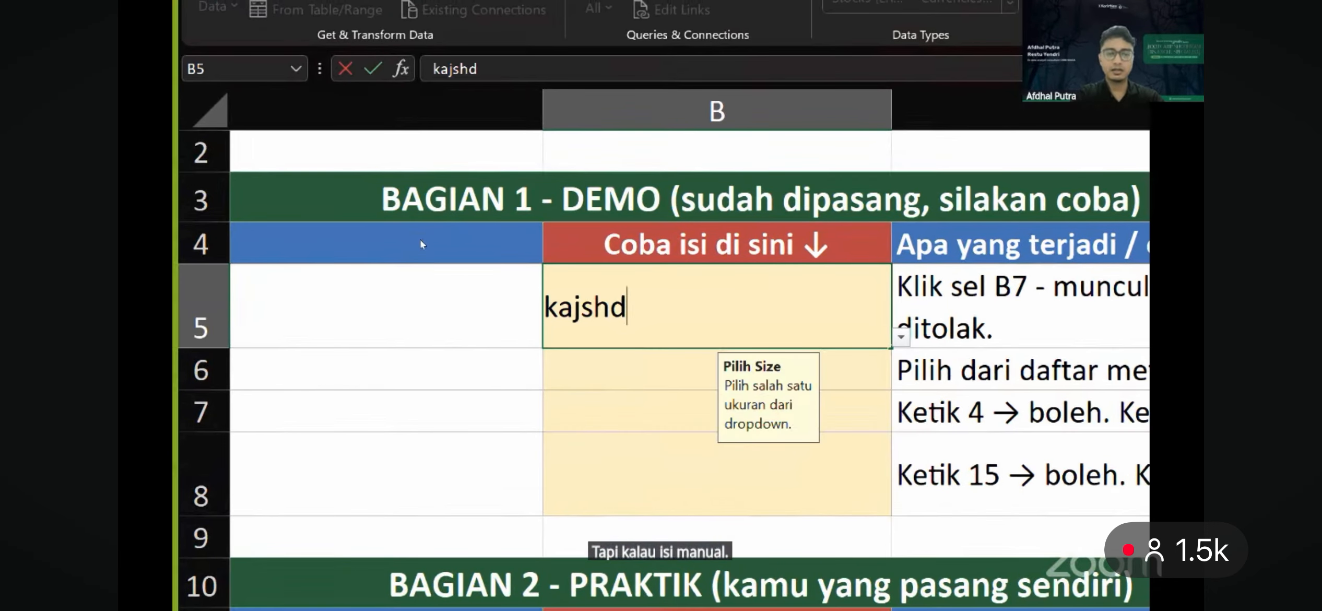
{"action": "key", "text": "Return"}
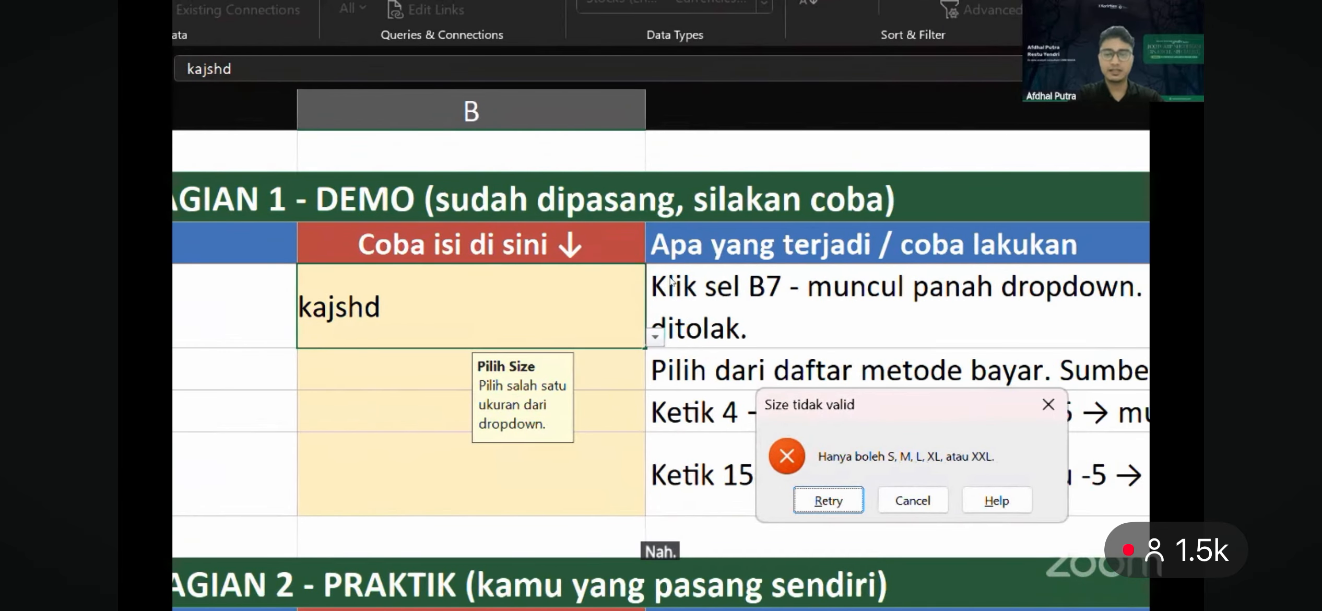
{"action": "left_click_drag", "start_coordinate": [888, 404], "coordinate": [806, 335]}
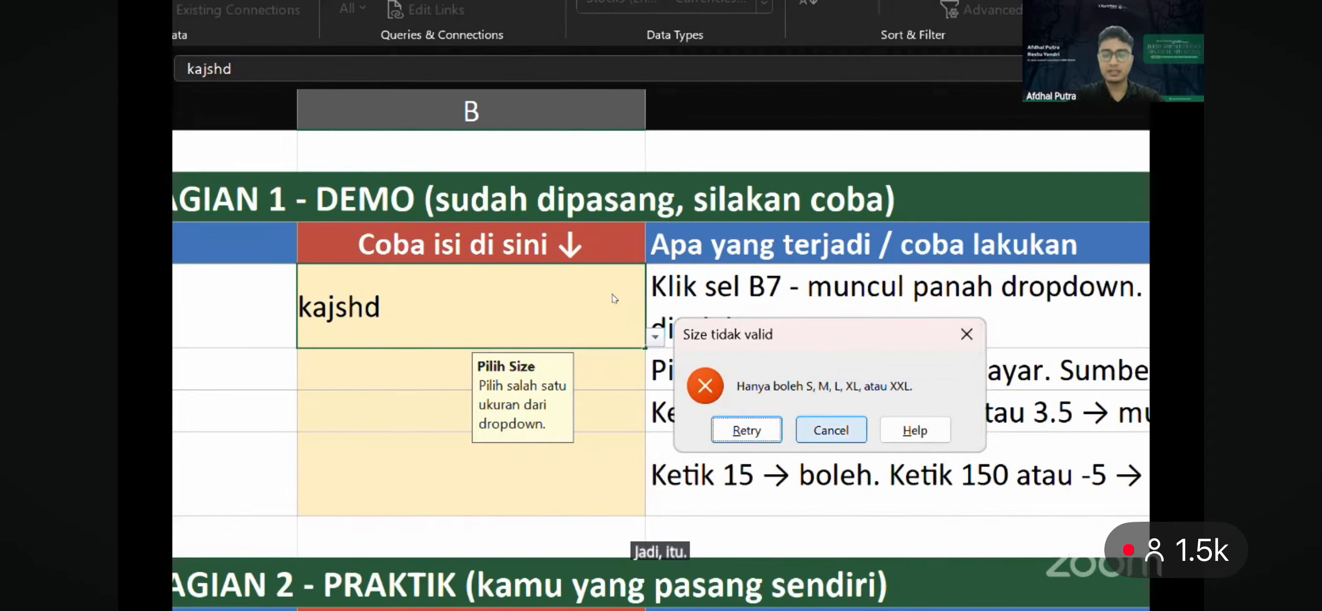
{"action": "left_click", "coordinate": [831, 430]}
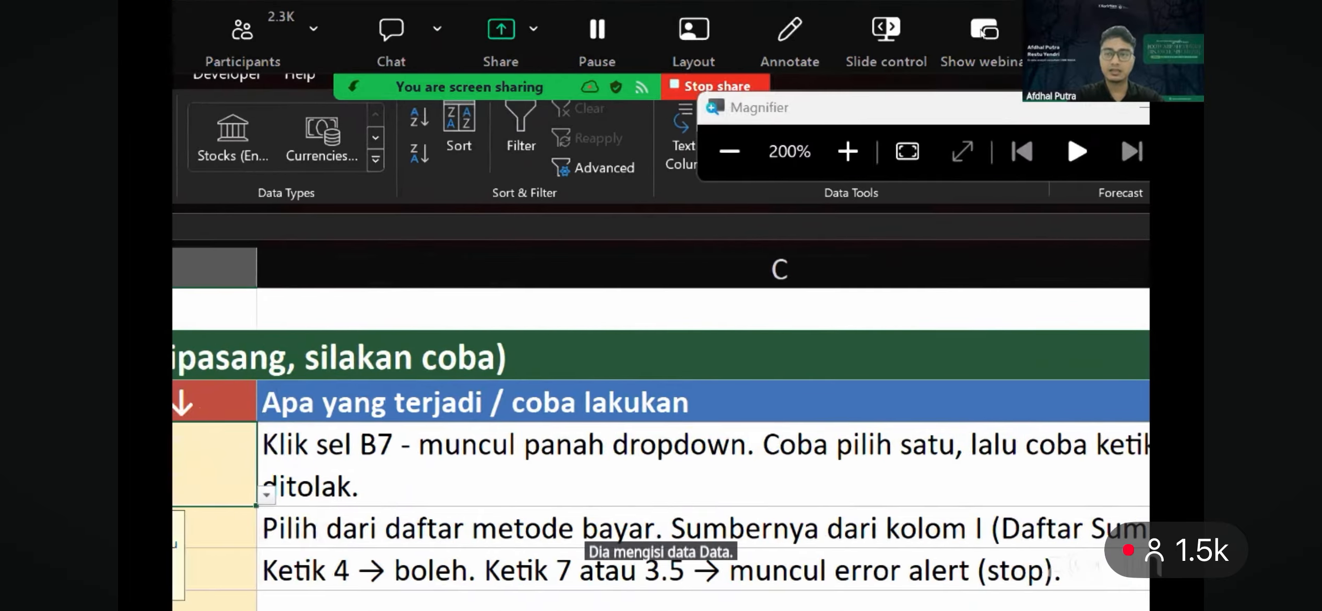
{"action": "left_click", "coordinate": [1115, 109]}
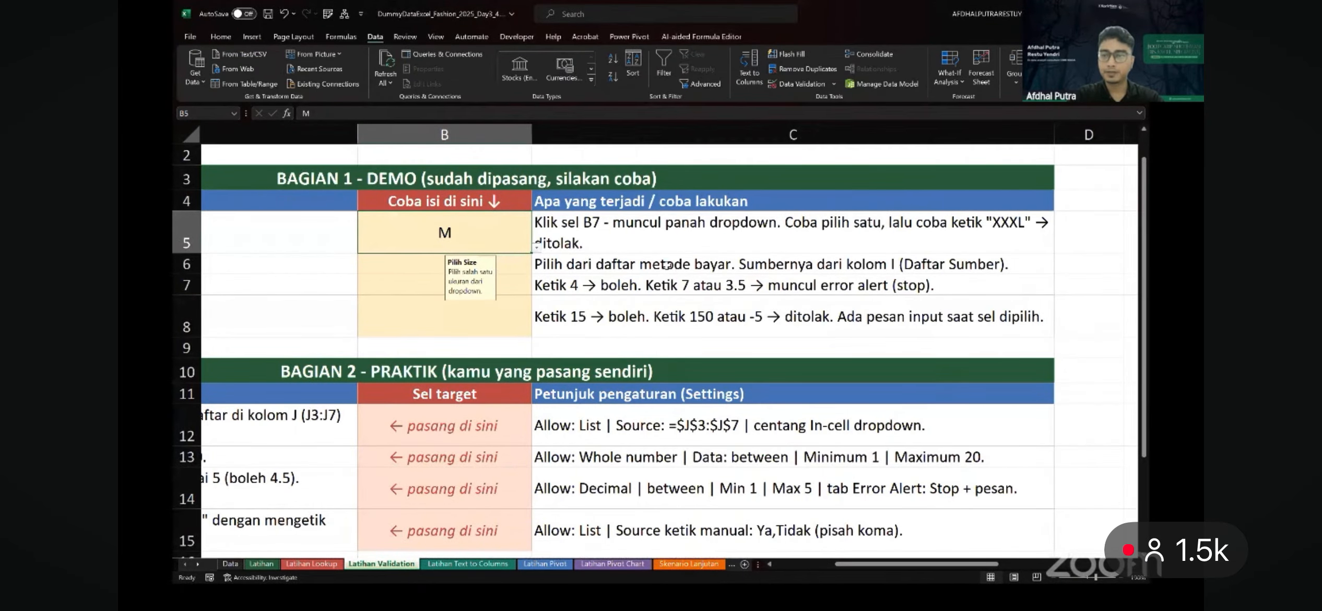
Open the Dropdown Payment Method list in cell B6 to view its options
{"action": "key", "text": "alt+Tab"}
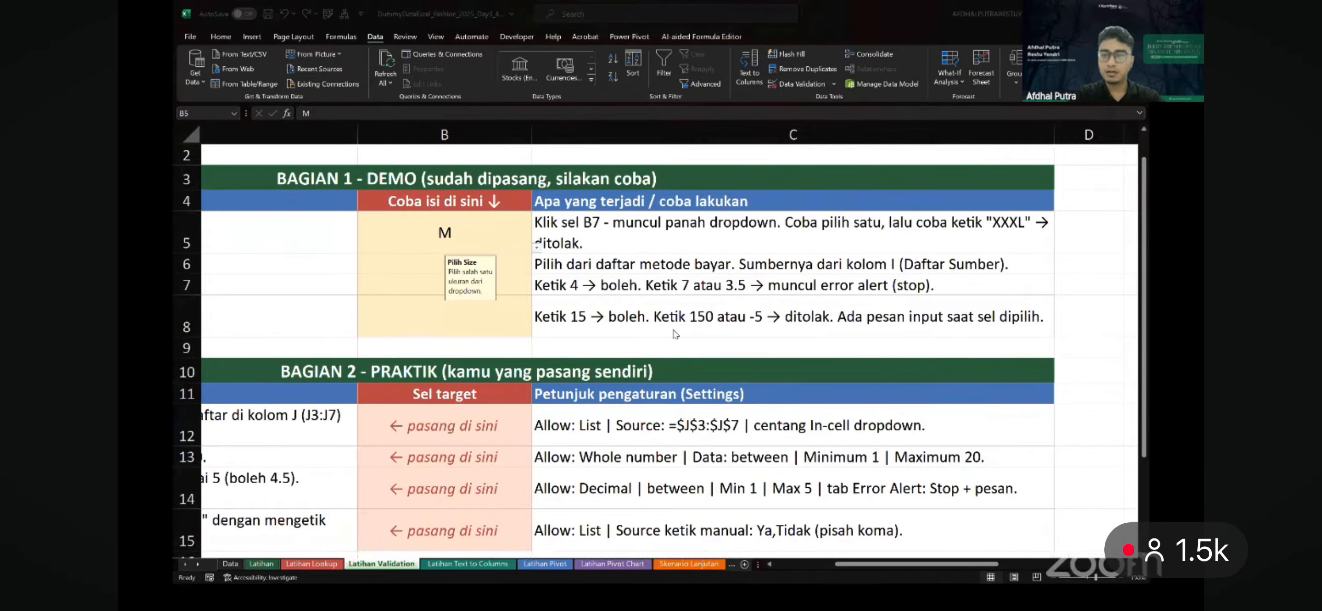
{"action": "scroll", "coordinate": [676, 335], "scroll_direction": "left", "scroll_amount": 3}
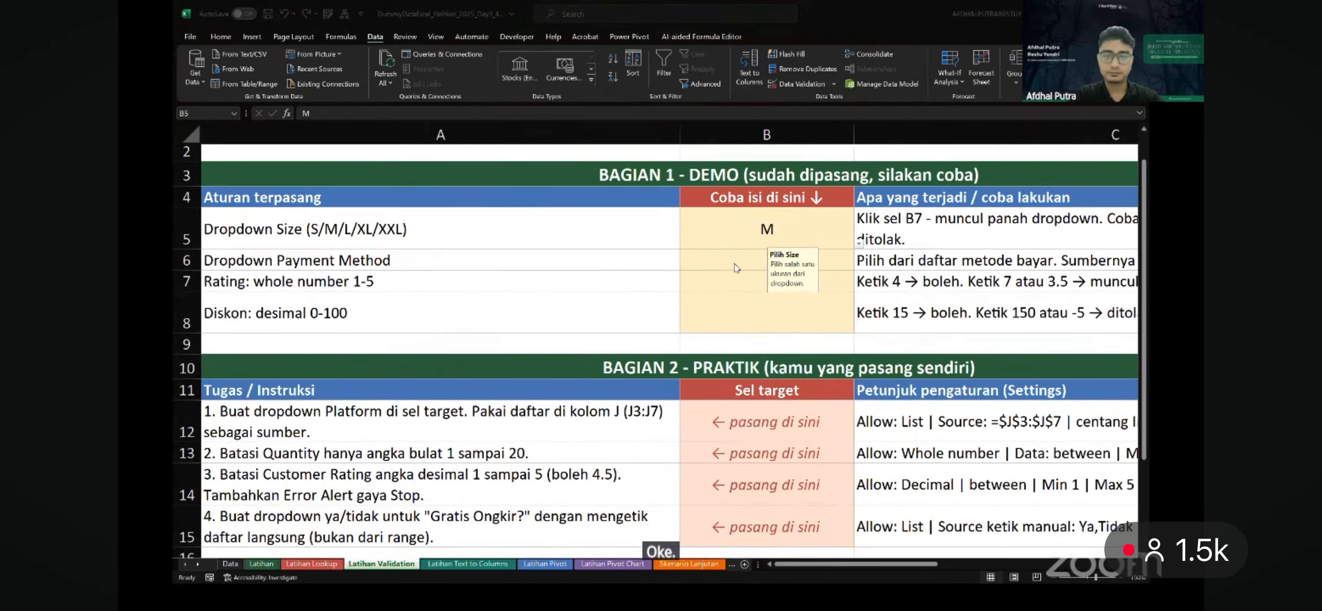
{"action": "left_click", "coordinate": [733, 246]}
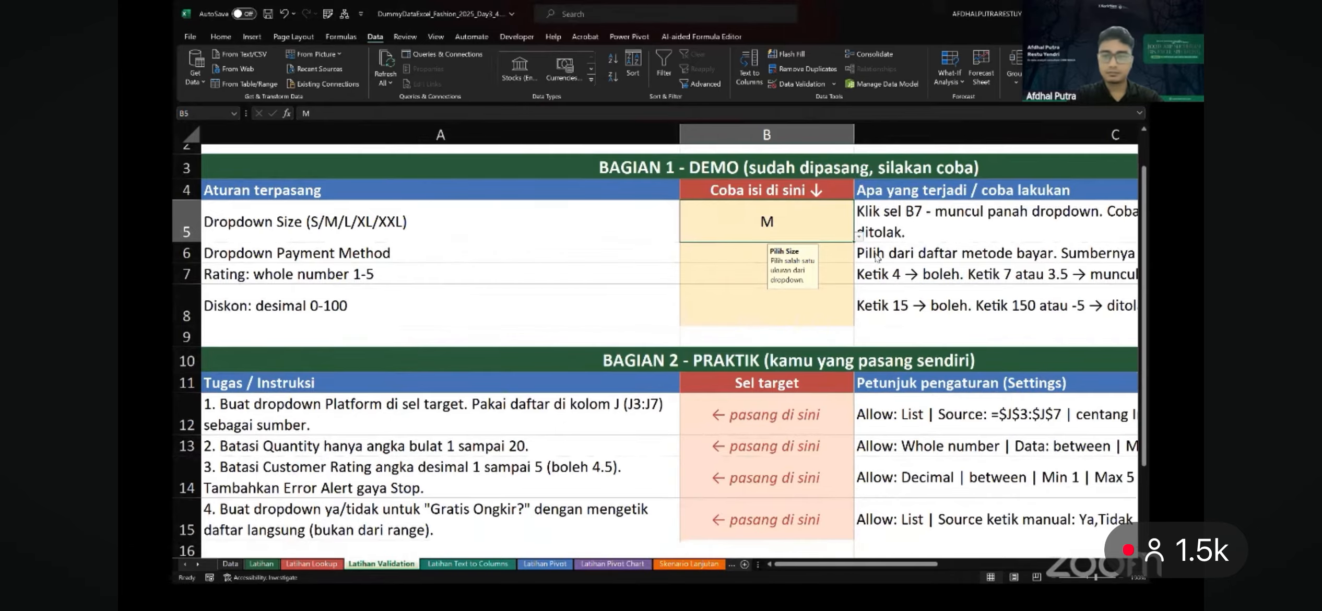
{"action": "scroll", "coordinate": [799, 266], "scroll_direction": "right", "scroll_amount": 3}
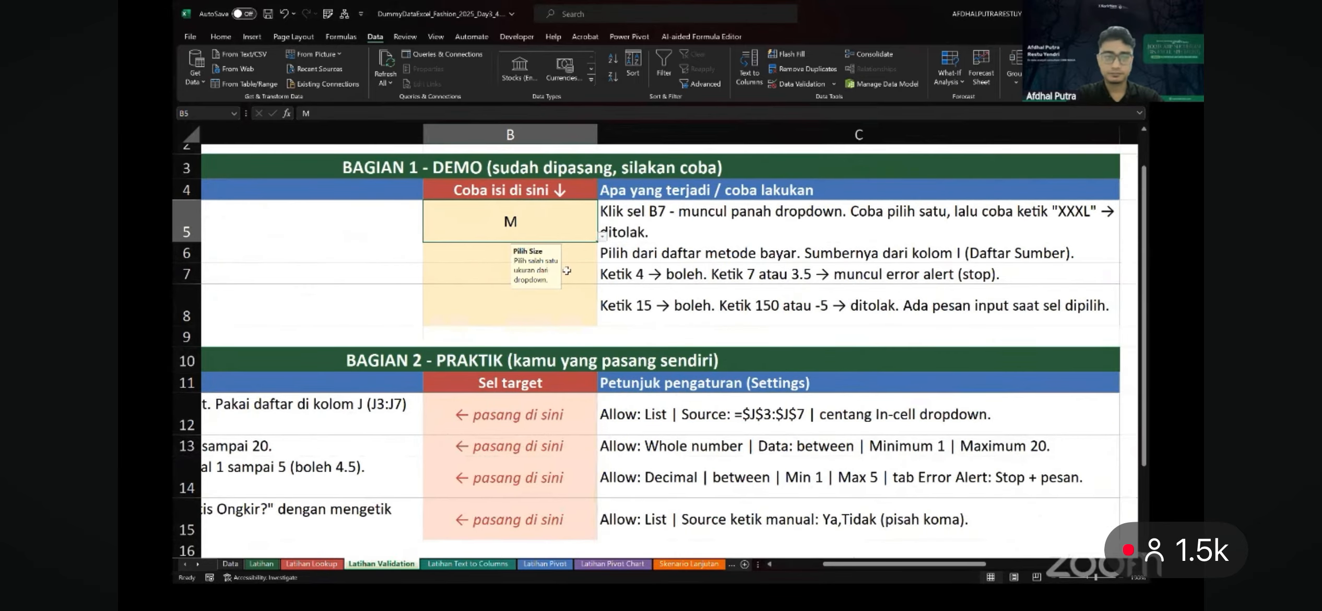
{"action": "scroll", "coordinate": [660, 212], "scroll_direction": "left", "scroll_amount": 3}
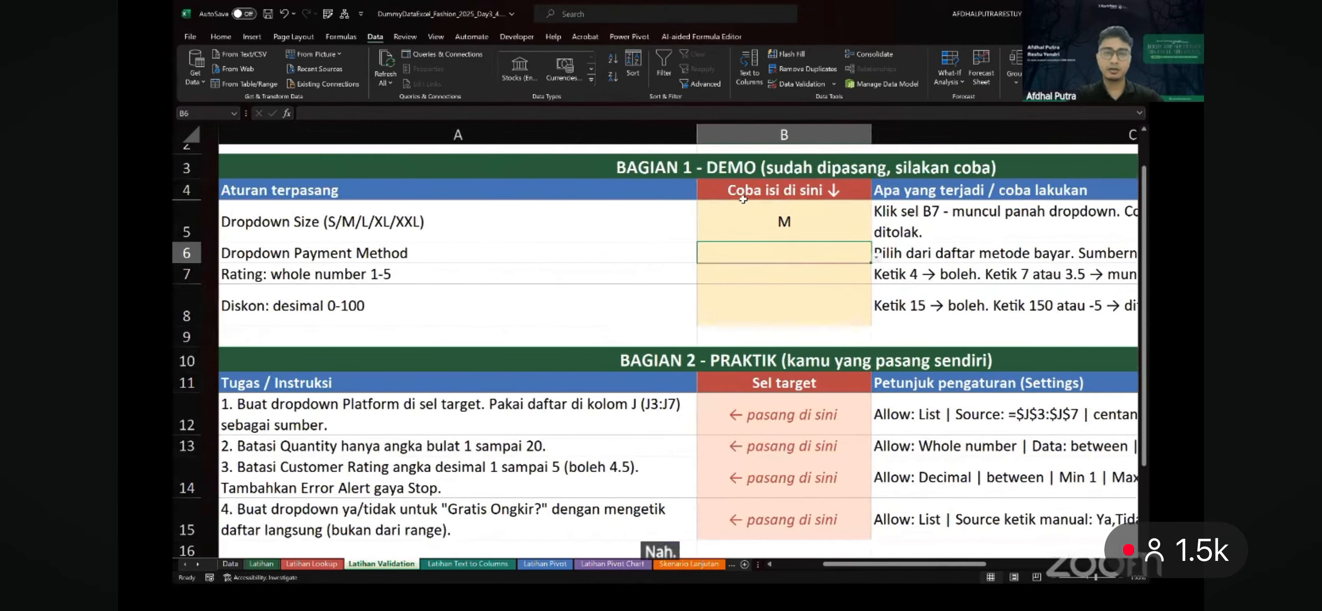
{"action": "key", "text": "Down"}
{"action": "key", "text": "Down"}
{"action": "key", "text": "Down"}
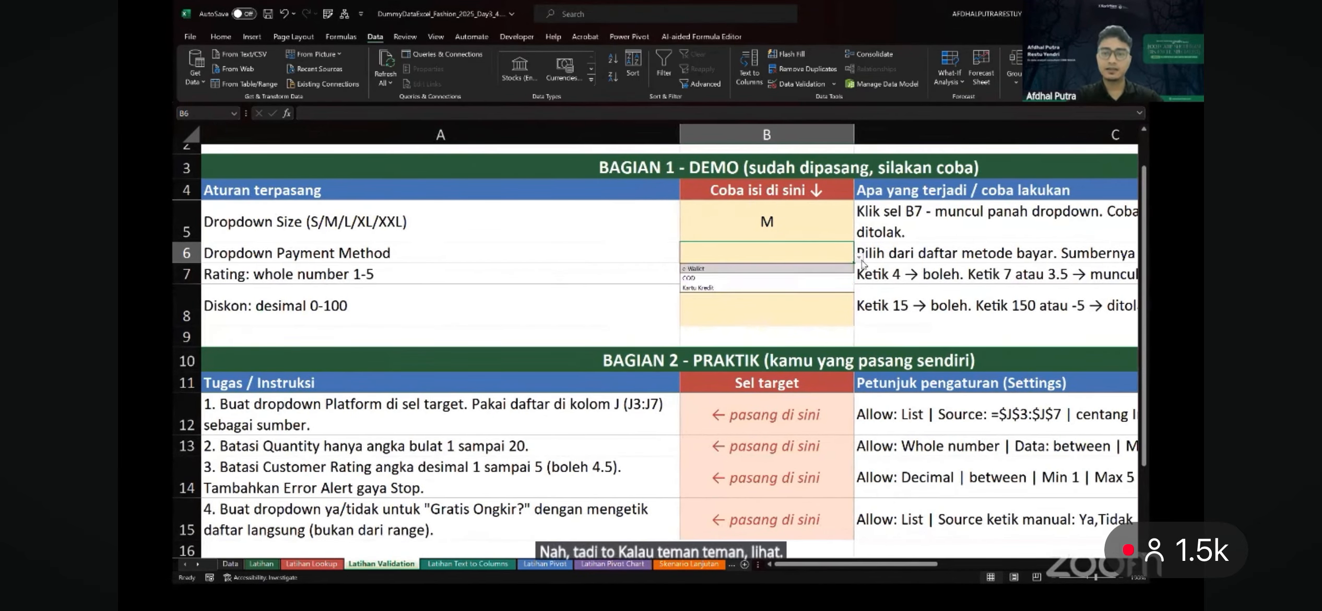
Open the data validation settings of rating cell B7 and review the allowed value types
{"action": "left_click", "coordinate": [772, 277]}
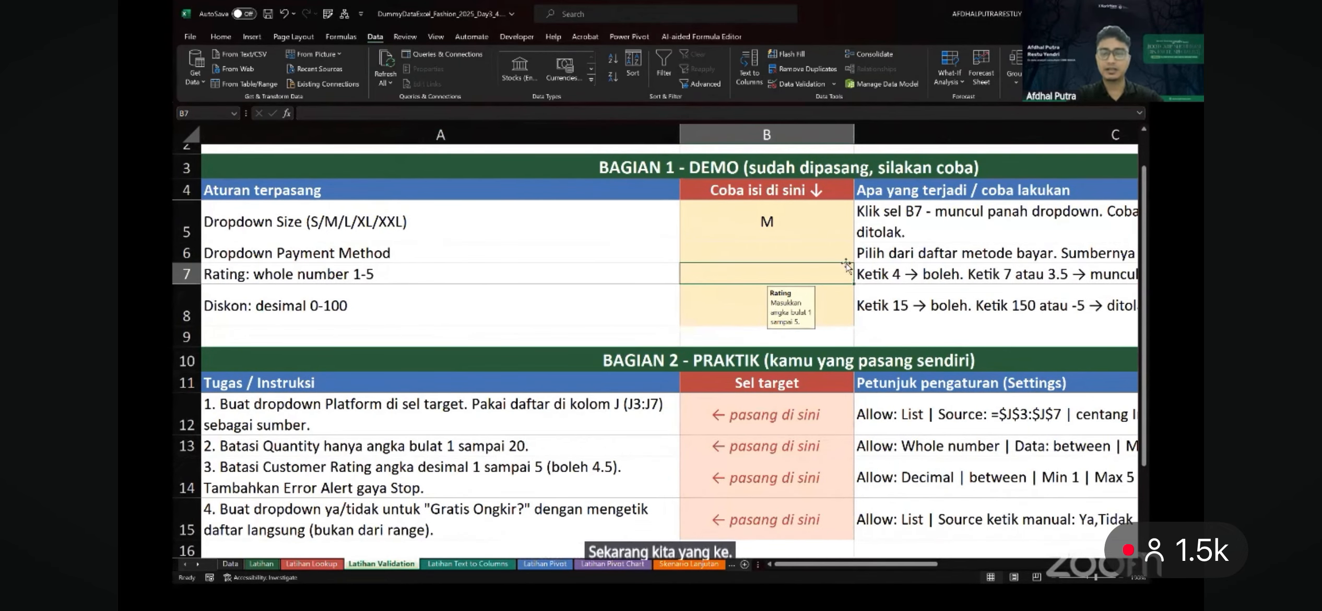
{"action": "scroll", "coordinate": [670, 276], "scroll_direction": "right", "scroll_amount": 3}
{"action": "scroll", "coordinate": [671, 276], "scroll_direction": "right", "scroll_amount": 1}
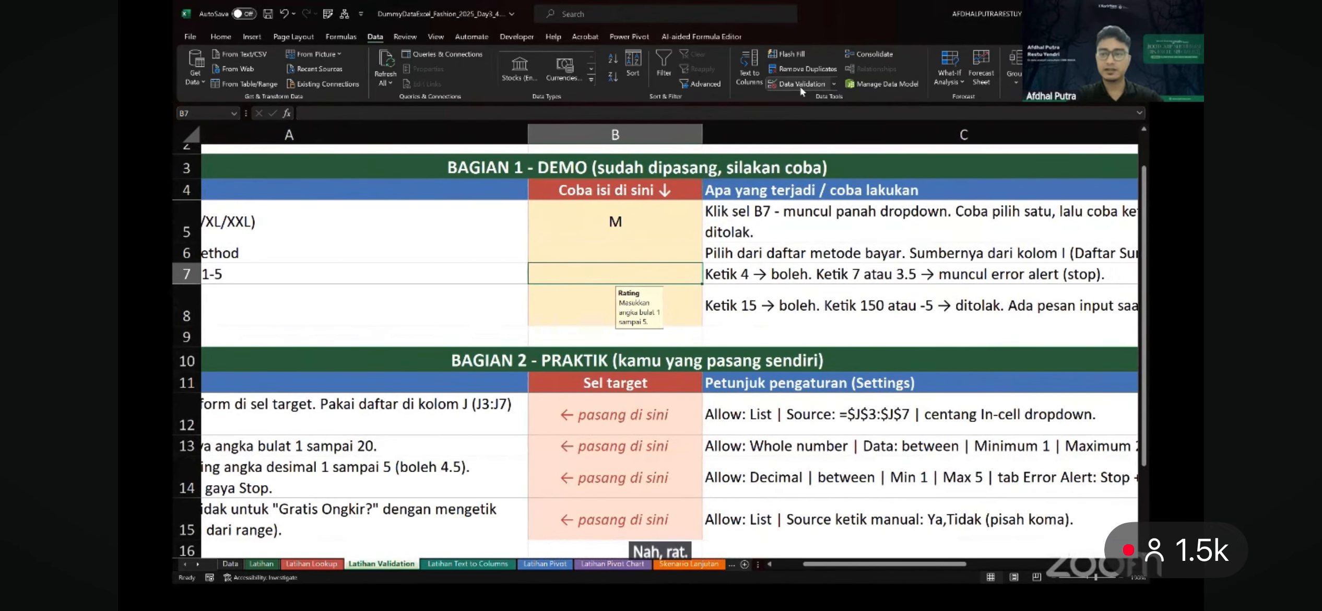
{"action": "left_click", "coordinate": [802, 84]}
{"action": "left_click", "coordinate": [595, 167]}
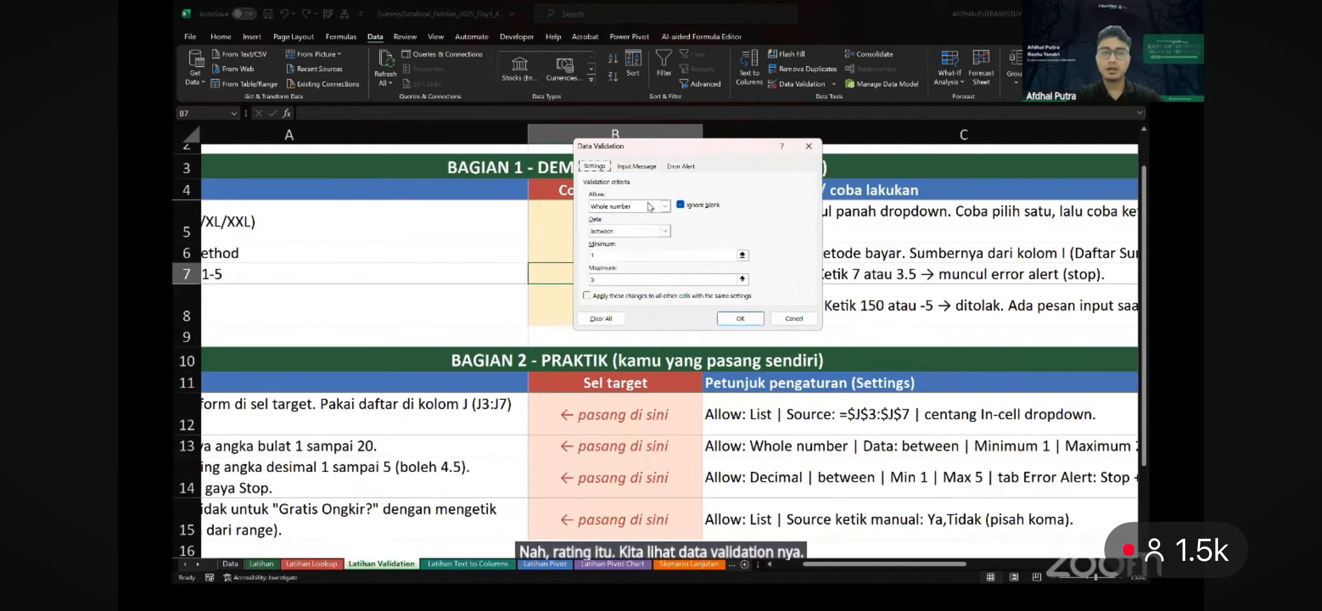
{"action": "left_click", "coordinate": [665, 207]}
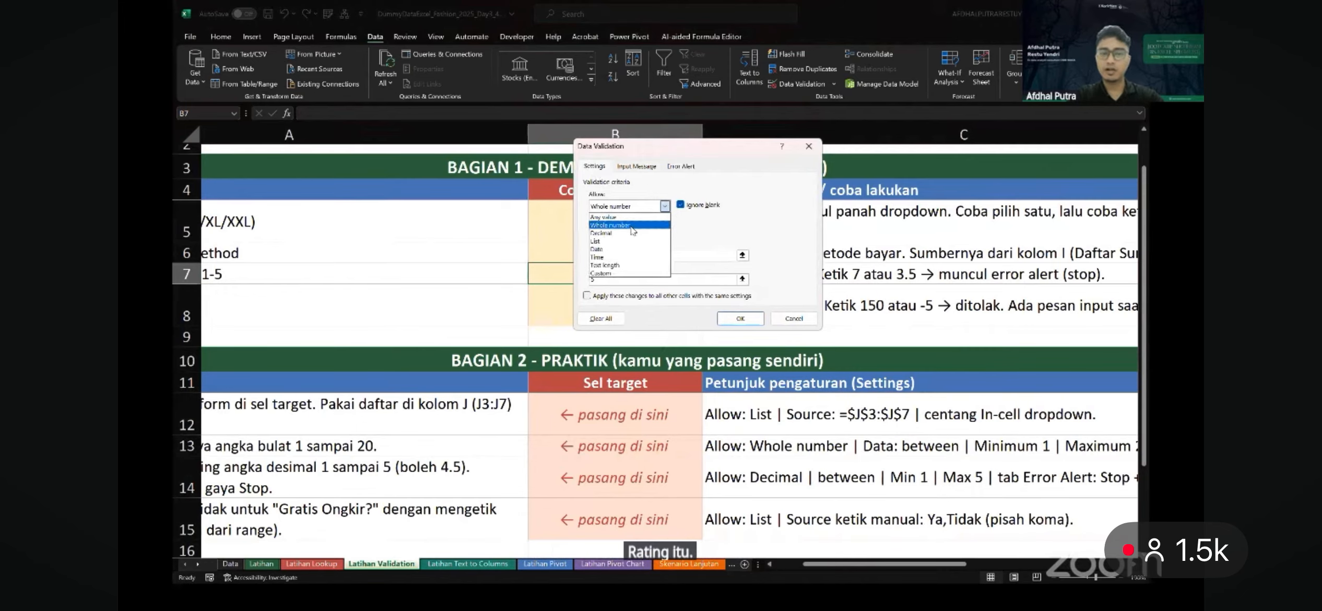
{"action": "left_click", "coordinate": [683, 215]}
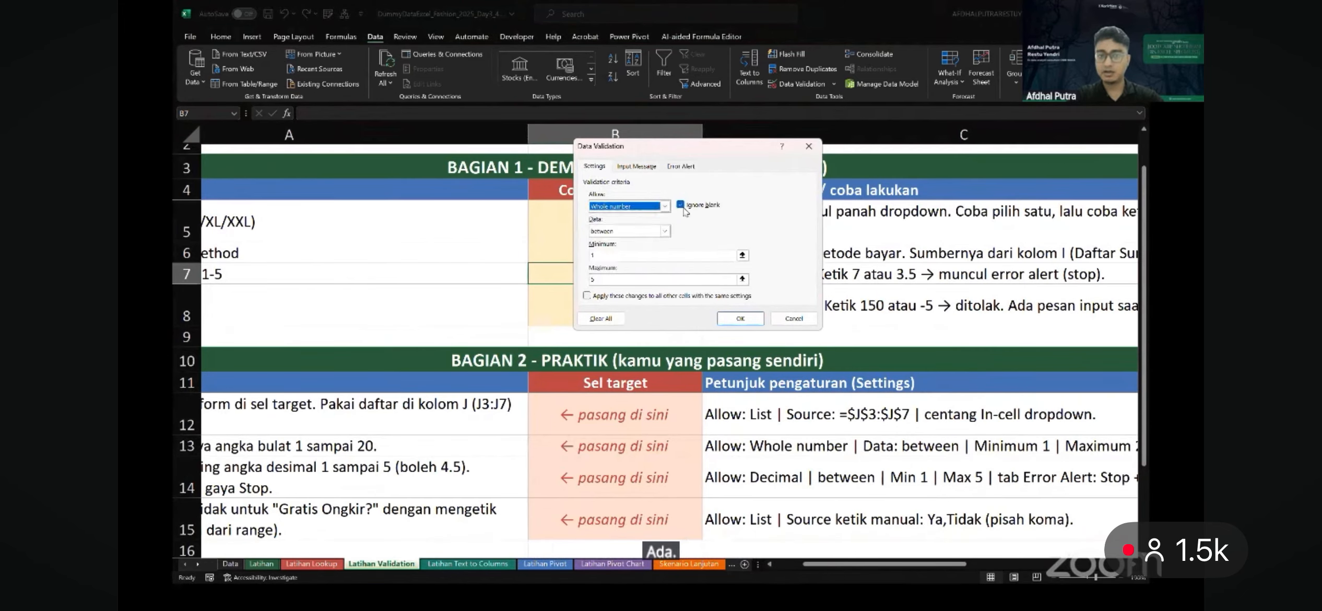
Review the comparison conditions and allowed value types for rating cell B7, and dismiss the validation settings without changes
{"action": "left_click", "coordinate": [664, 231]}
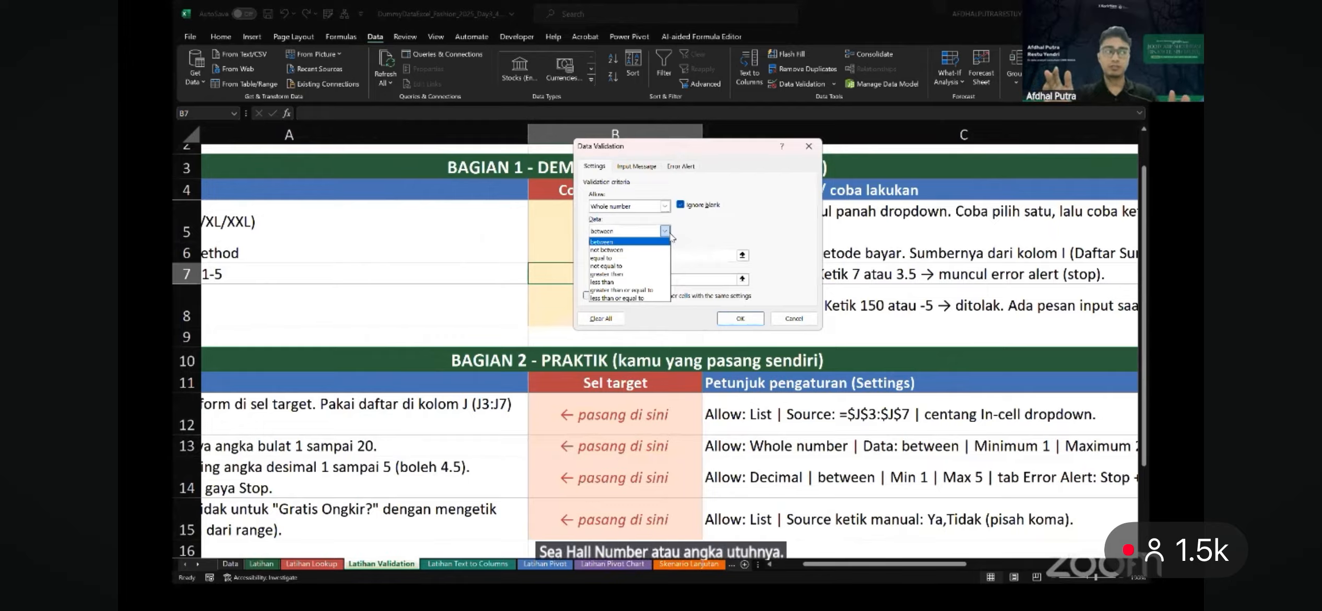
{"action": "left_click", "coordinate": [707, 233]}
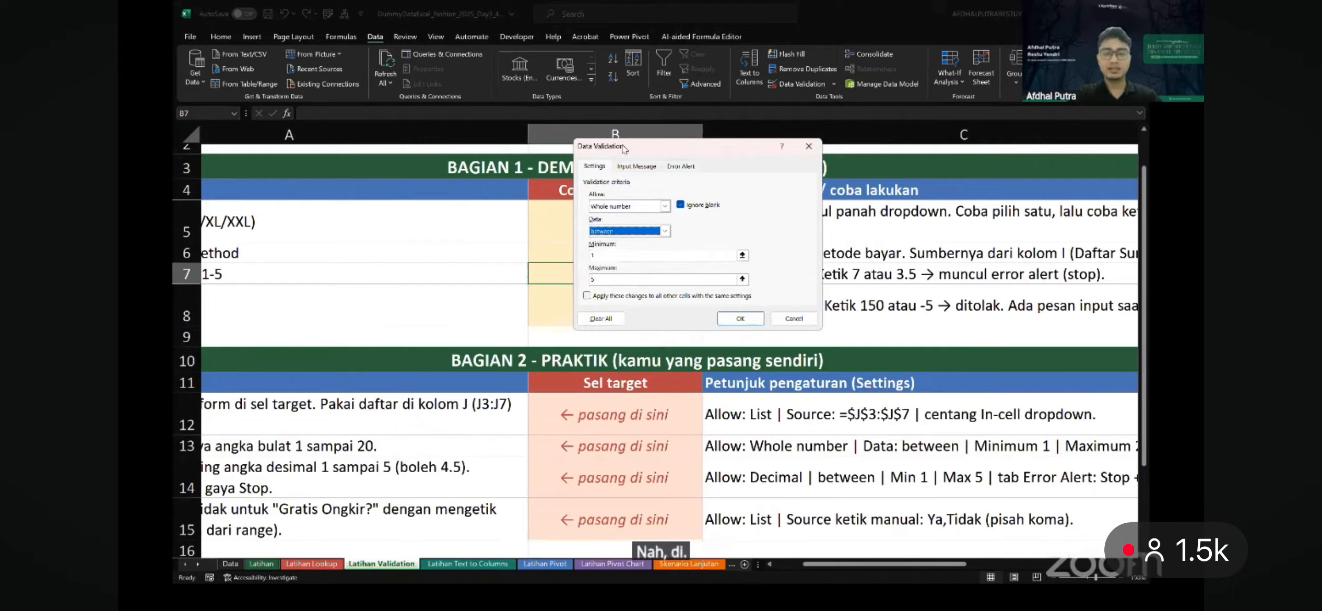
{"action": "left_click_drag", "start_coordinate": [627, 148], "coordinate": [757, 145]}
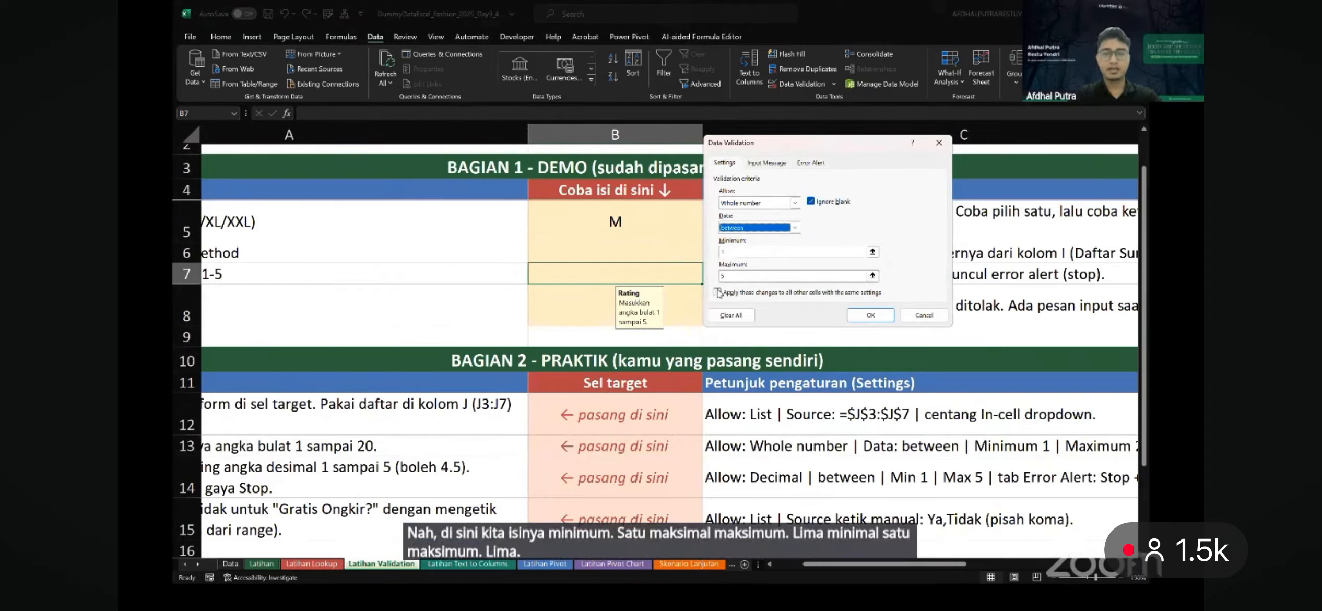
{"action": "left_click", "coordinate": [789, 207]}
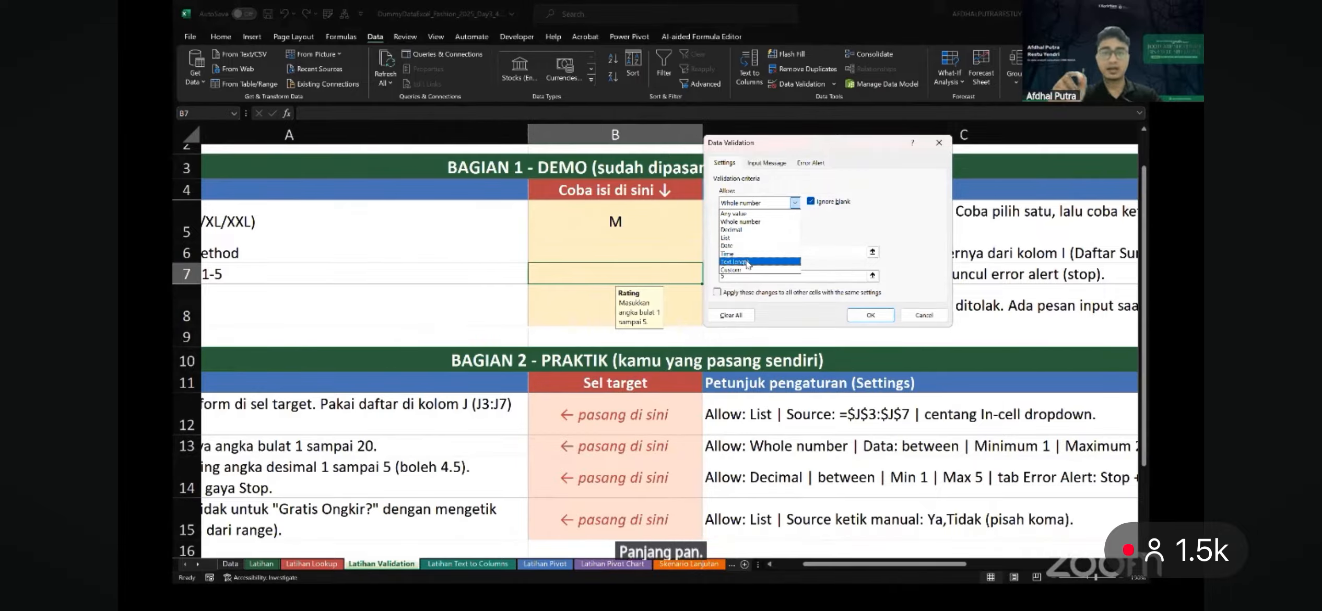
{"action": "left_click", "coordinate": [940, 146]}
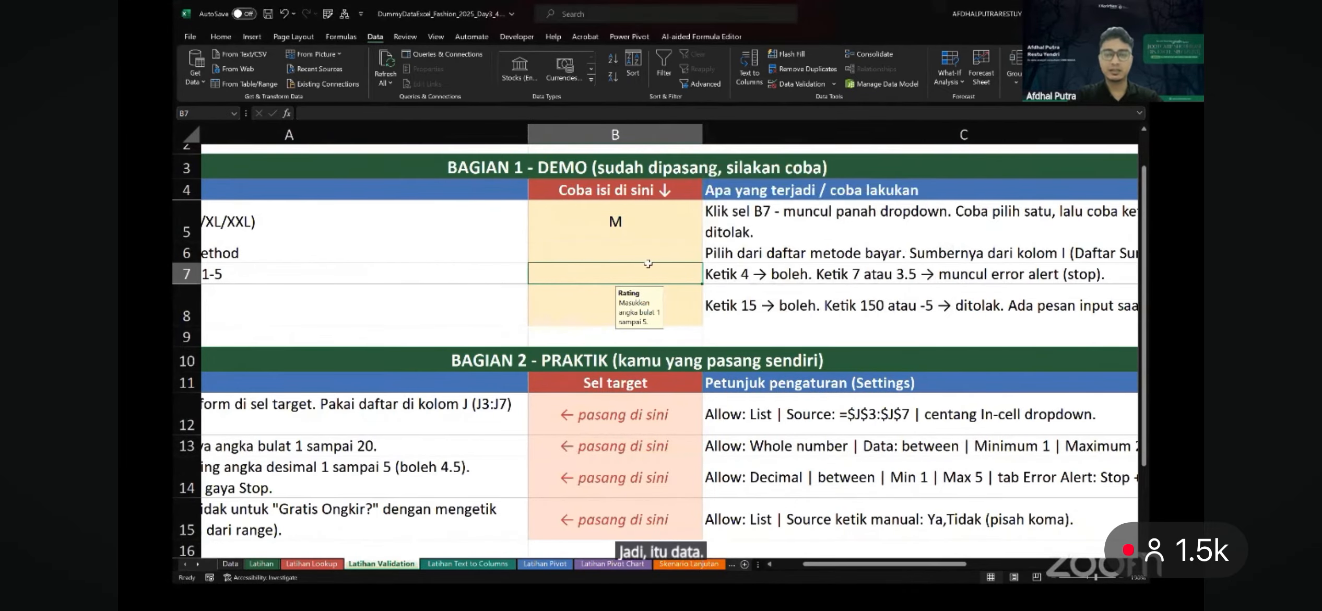
Look over demo cells B6 and B8, and select the practice target cells B12:B15 under BAGIAN 2 - PRAKTIK
{"action": "scroll", "coordinate": [648, 263], "scroll_direction": "left", "scroll_amount": 3}
{"action": "left_click", "coordinate": [728, 250]}
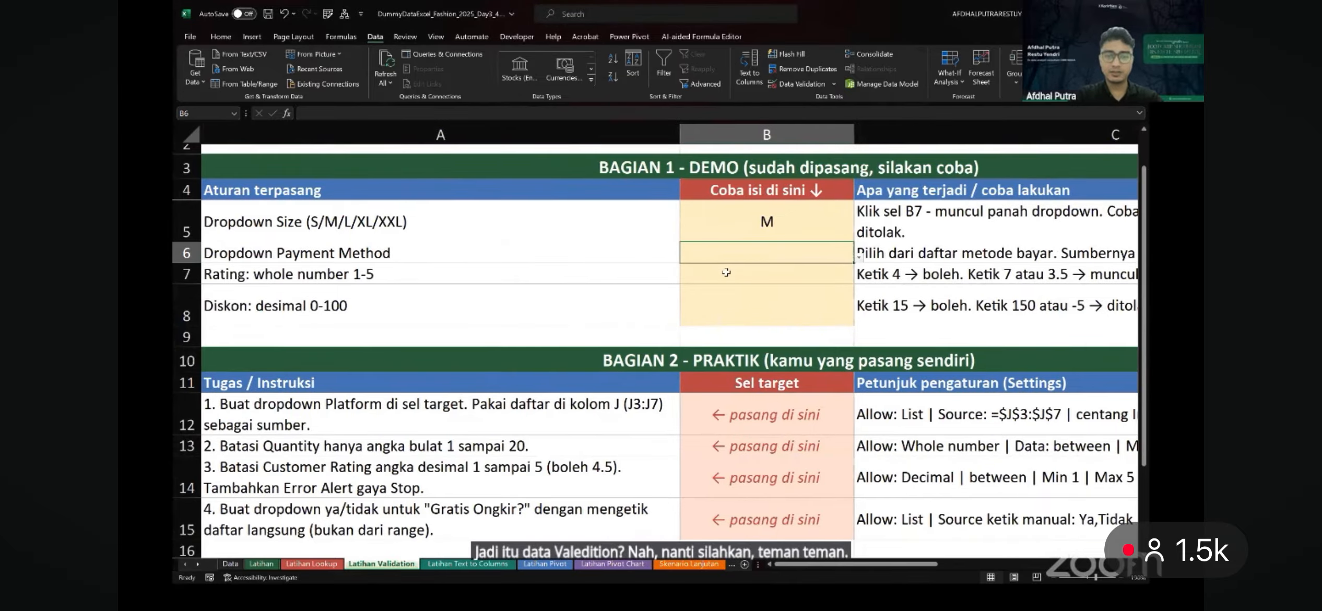
{"action": "left_click", "coordinate": [727, 295]}
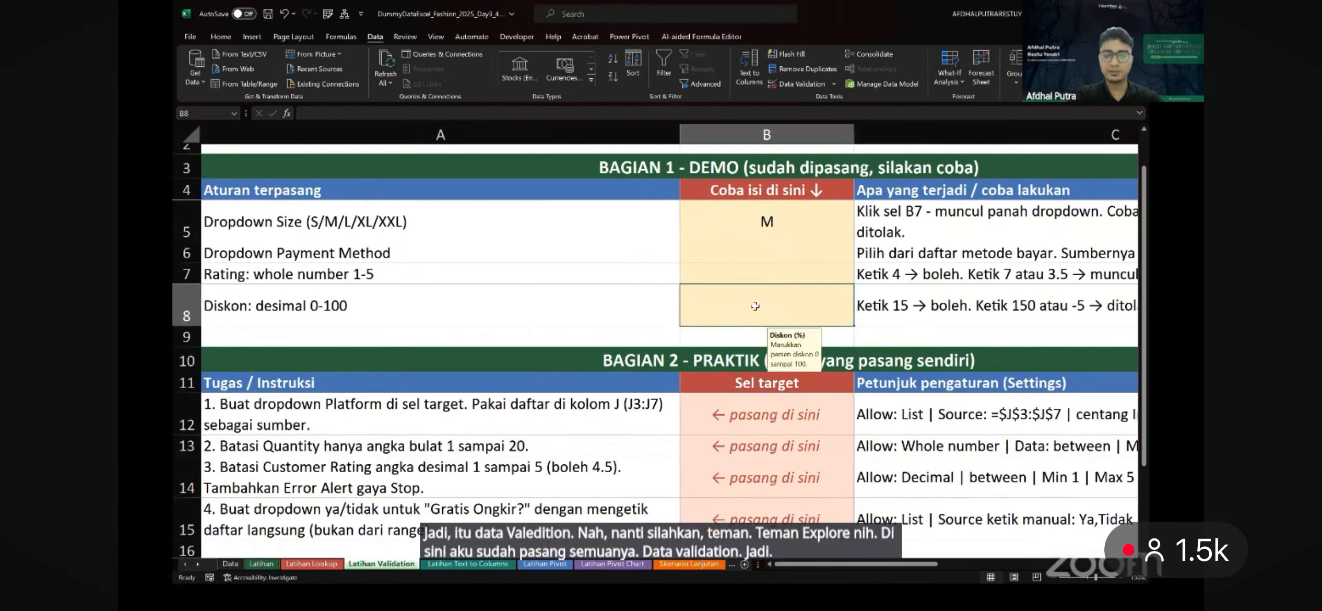
{"action": "scroll", "coordinate": [755, 306], "scroll_direction": "down", "scroll_amount": 1}
{"action": "left_click", "coordinate": [750, 367]}
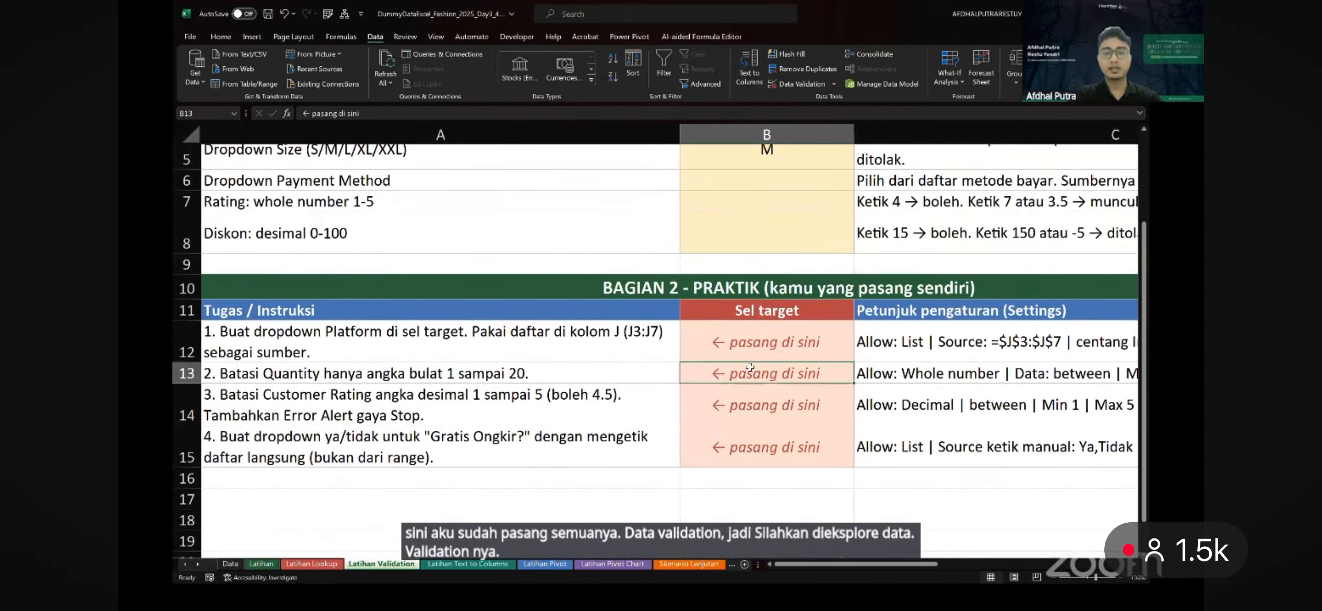
{"action": "left_click_drag", "start_coordinate": [752, 343], "coordinate": [768, 447]}
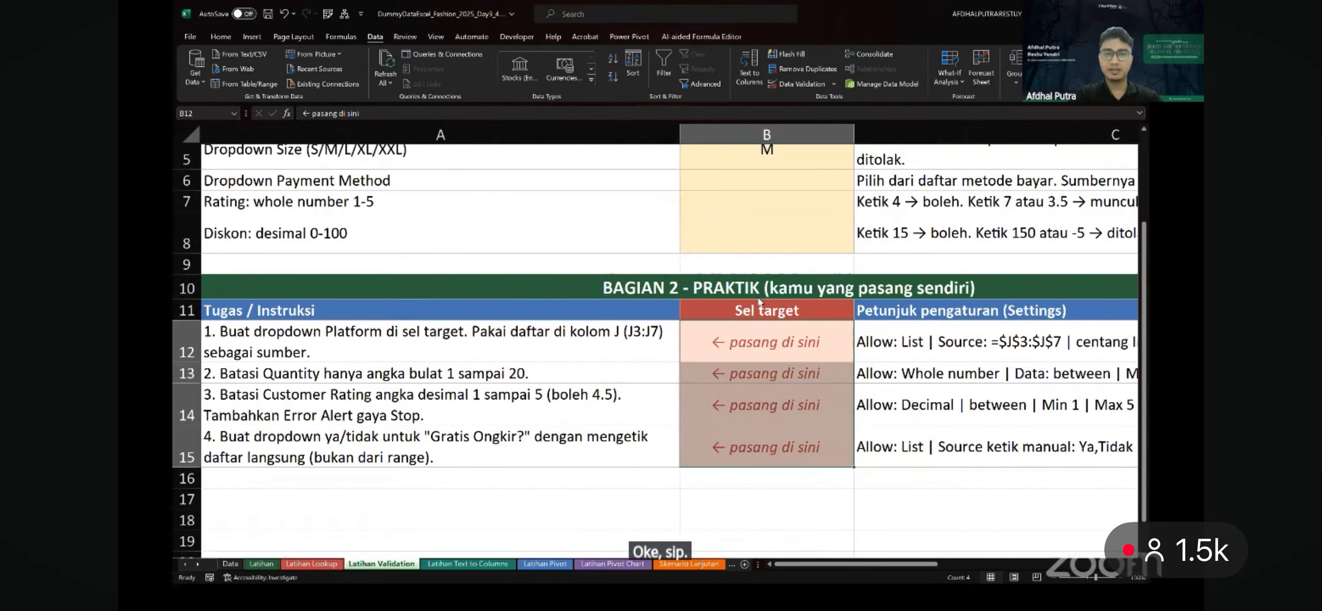
Switch to the PowerPoint slide show and advance past the Latihan slide to the closing Terima Kasih slide
{"action": "left_click", "coordinate": [774, 59]}
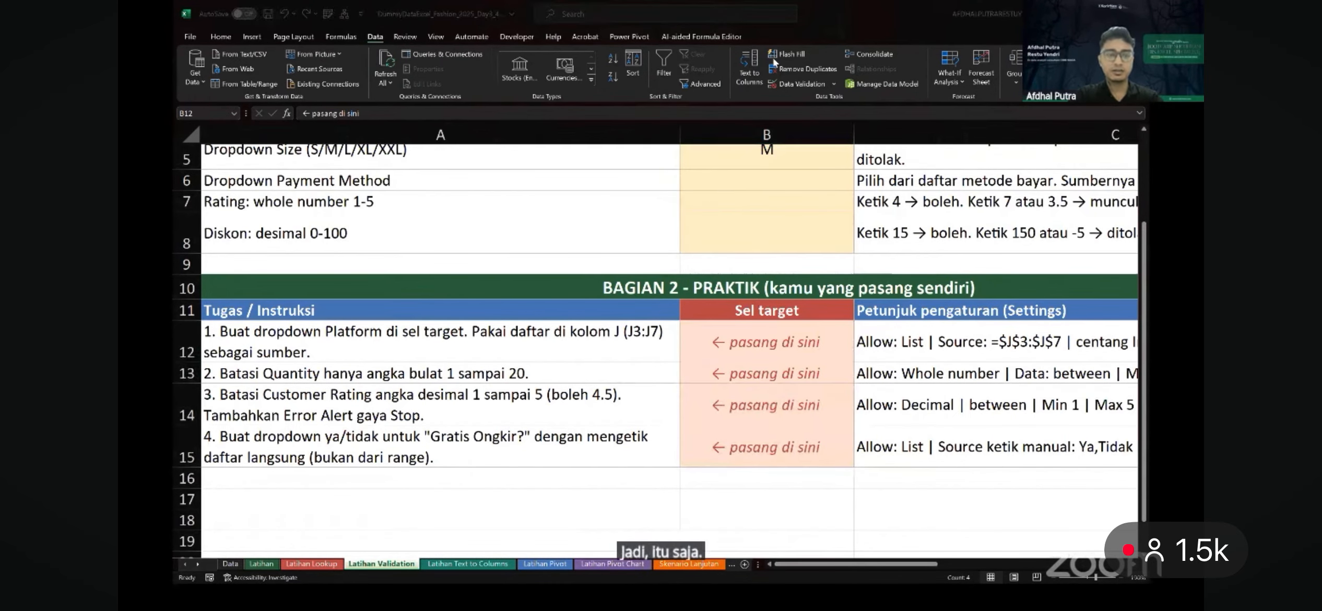
{"action": "key", "text": "alt+Tab"}
{"action": "key", "text": "alt+Tab"}
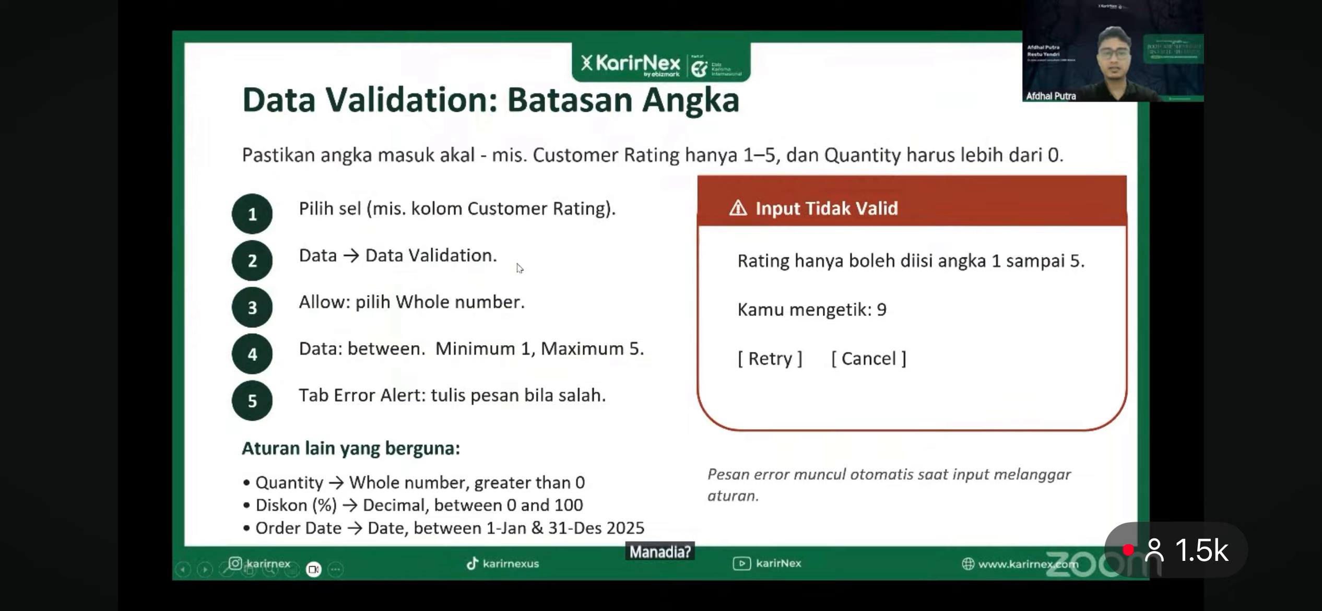
{"action": "left_click", "coordinate": [517, 264]}
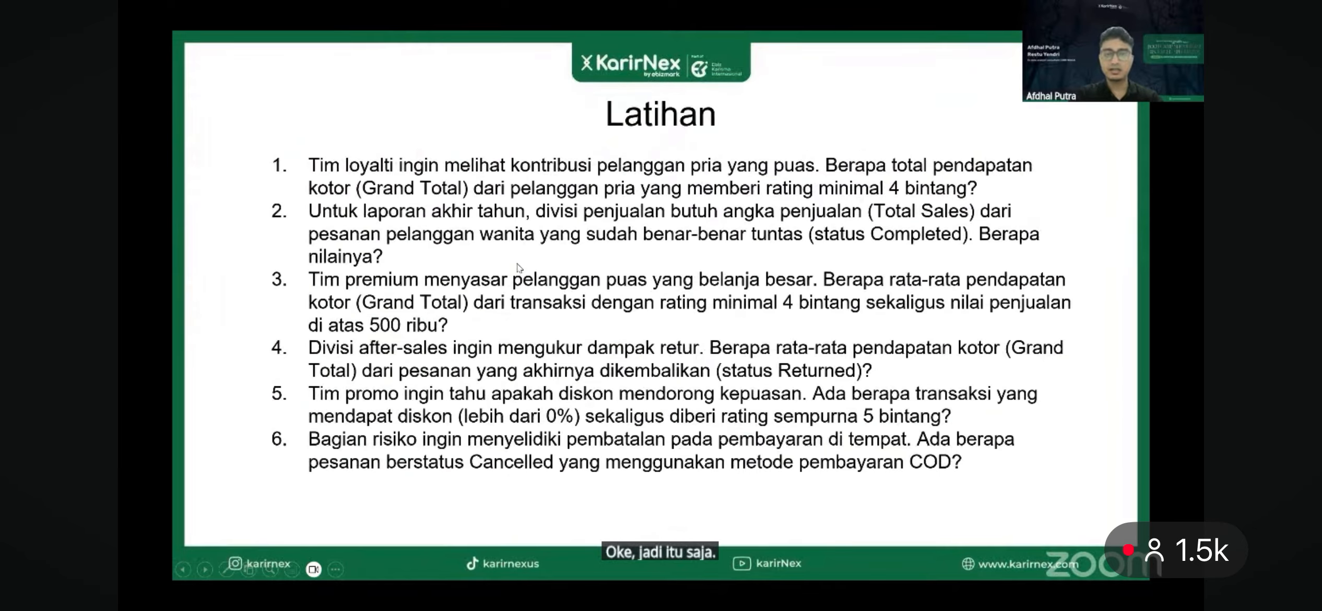
{"action": "left_click", "coordinate": [518, 266]}
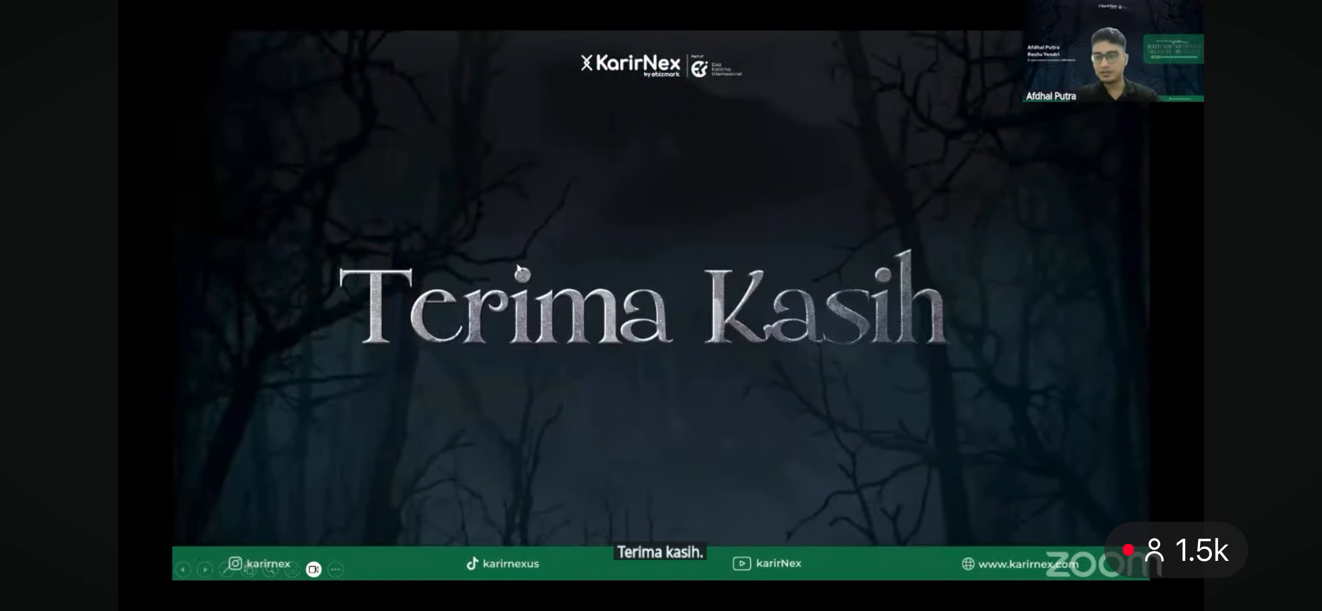